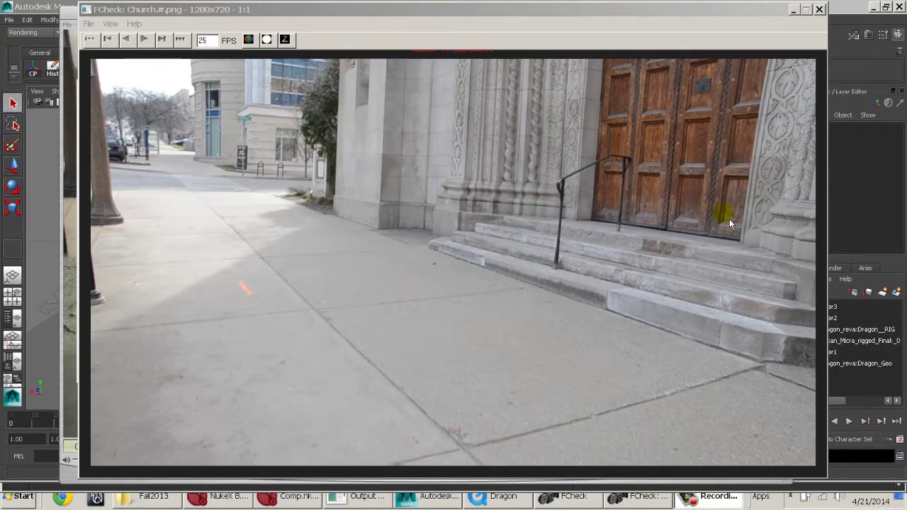
Step: Compare the Church plate in FCheck side by side with the finished Dragon movie, and close the FCheck viewer
drag(563, 272, 531, 285)
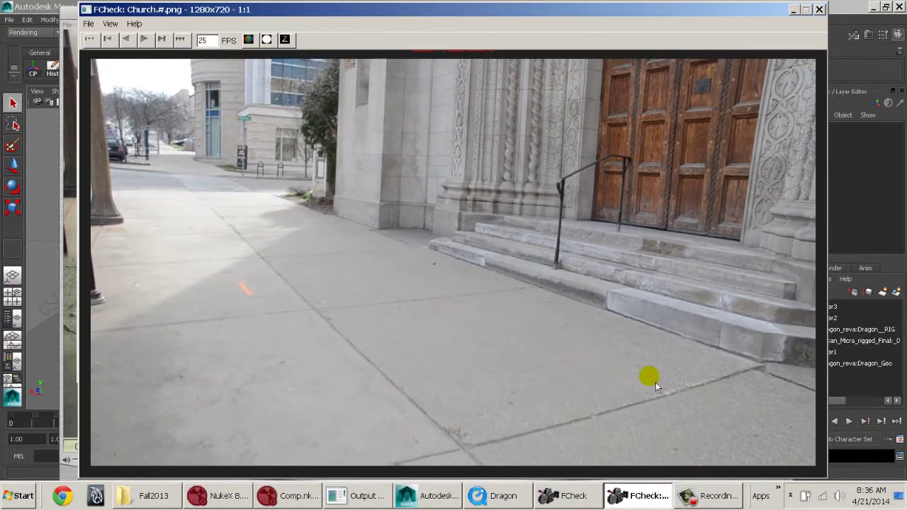
click(522, 499)
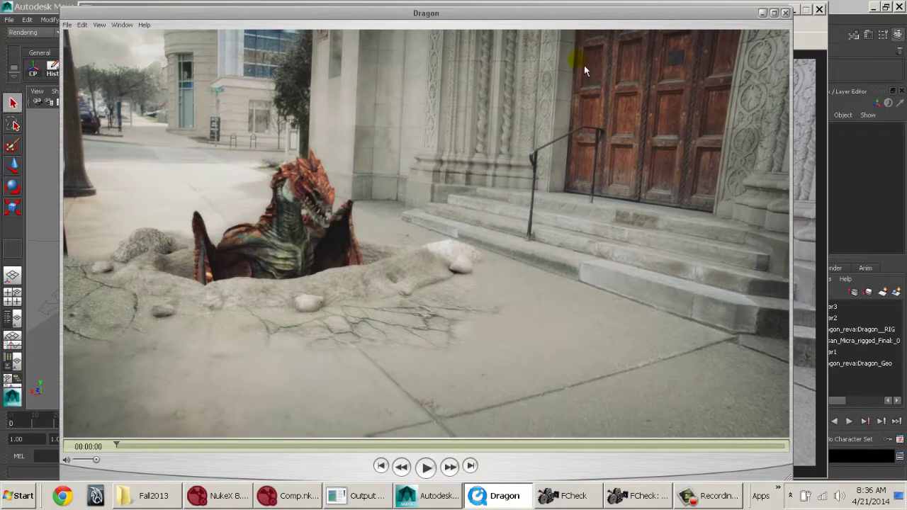
click(814, 30)
drag(588, 13, 766, 20)
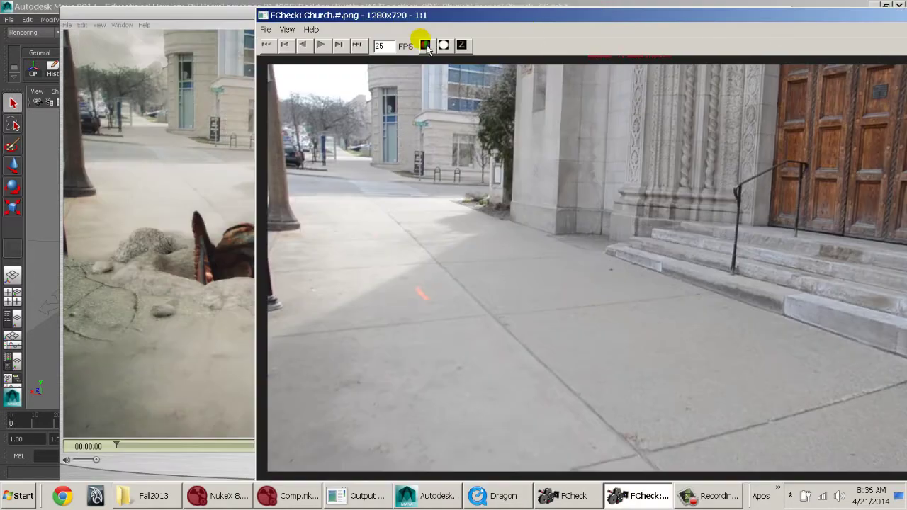
drag(396, 25, 567, 83)
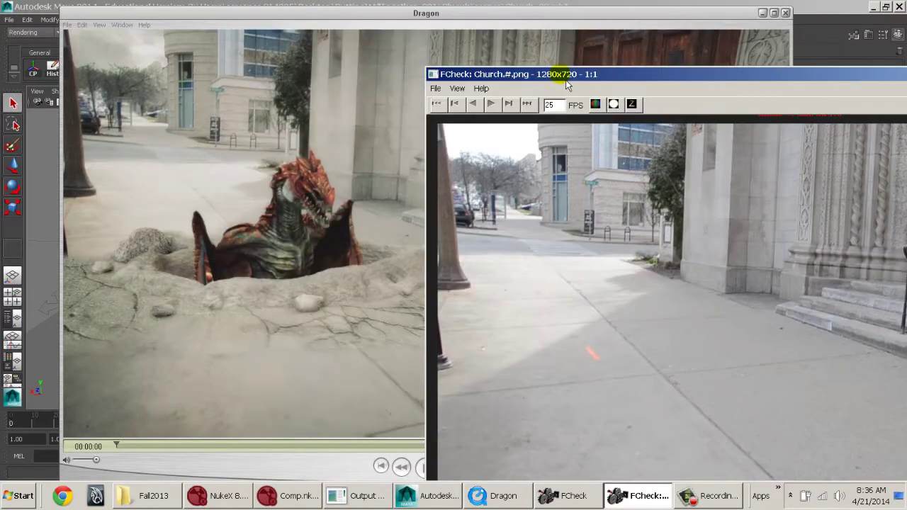
mouse_move(558, 51)
mouse_down()
mouse_move(552, 8)
mouse_move(568, 39)
mouse_up()
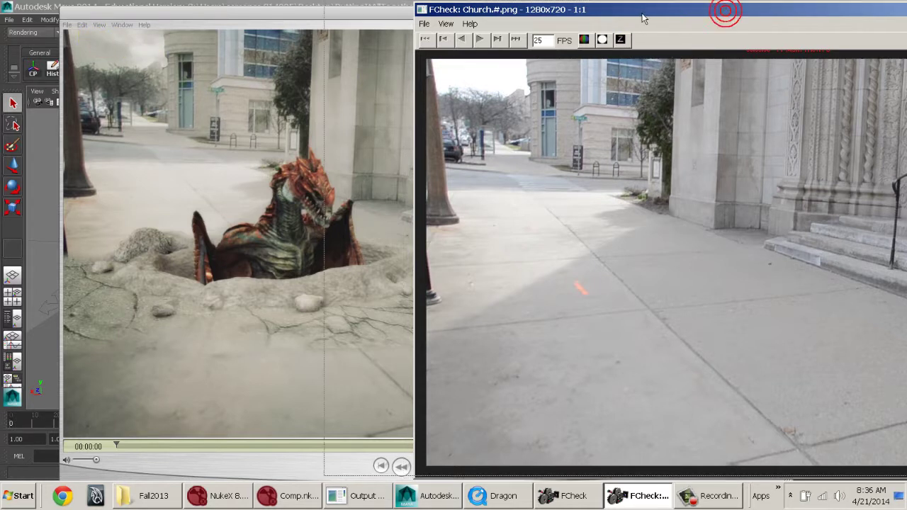
drag(733, 18, 562, 175)
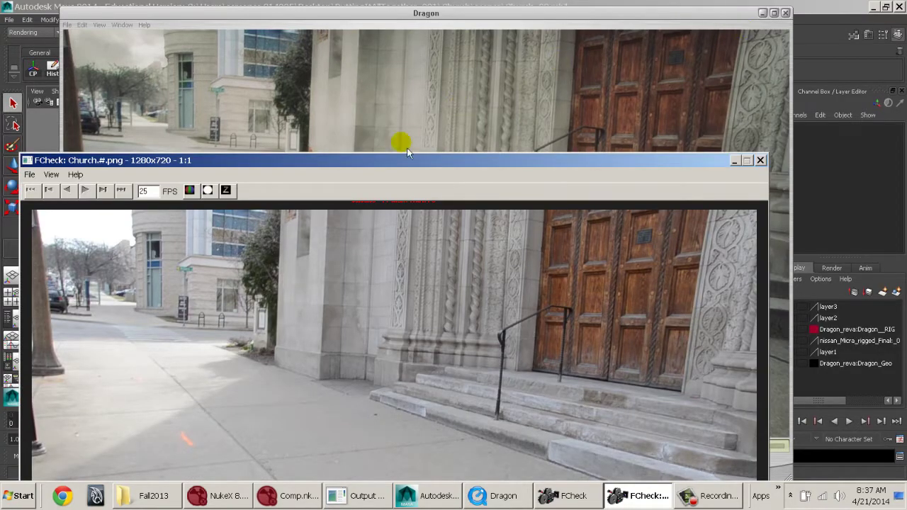
drag(425, 160, 781, 10)
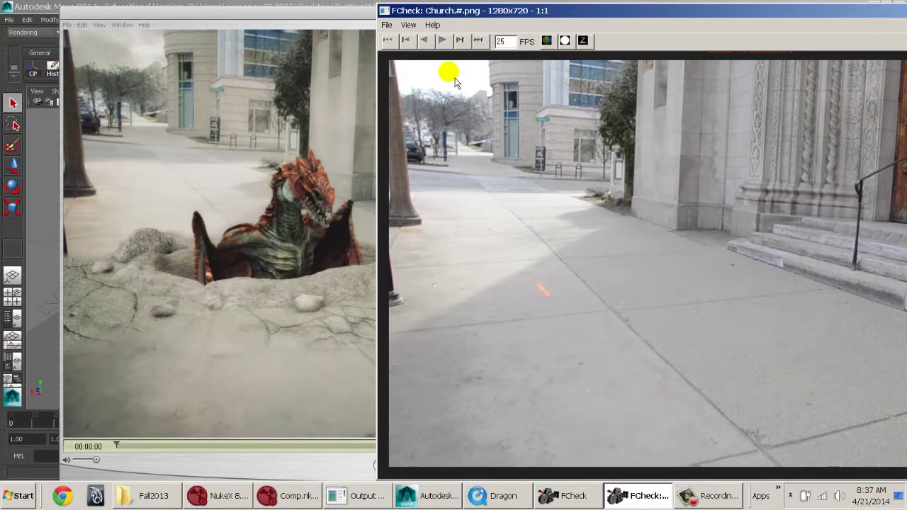
drag(448, 12, 641, 16)
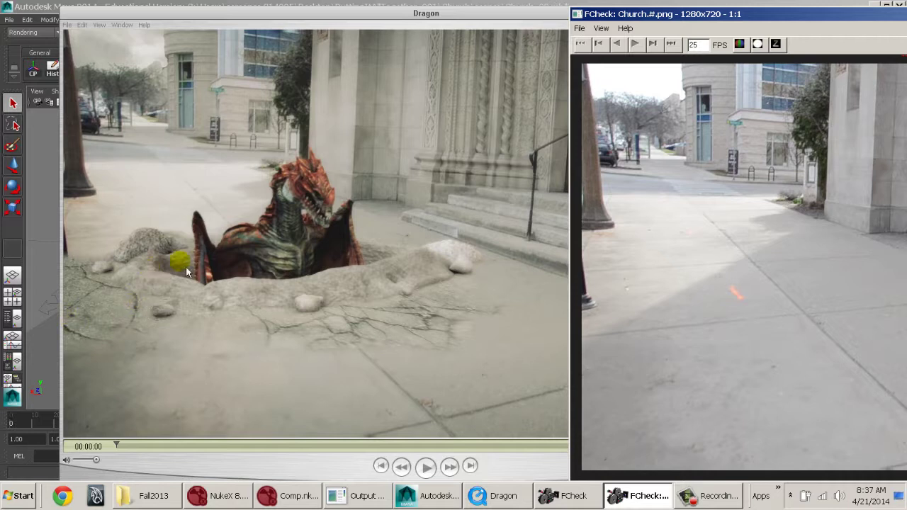
click(576, 14)
click(577, 14)
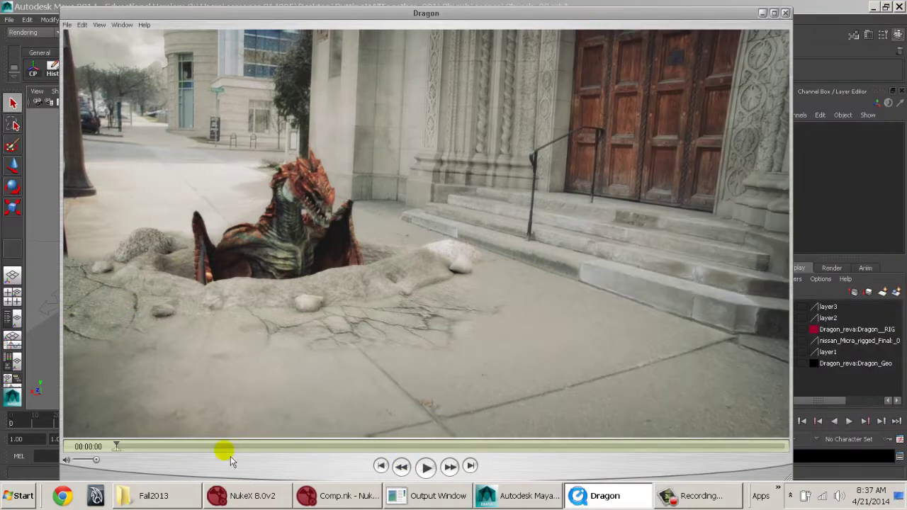
Step: Play the Dragon movie from the start and scrub through its frames to review the finished composite
mouse_move(130, 453)
mouse_down()
mouse_move(277, 451)
mouse_move(117, 457)
mouse_up()
click(402, 466)
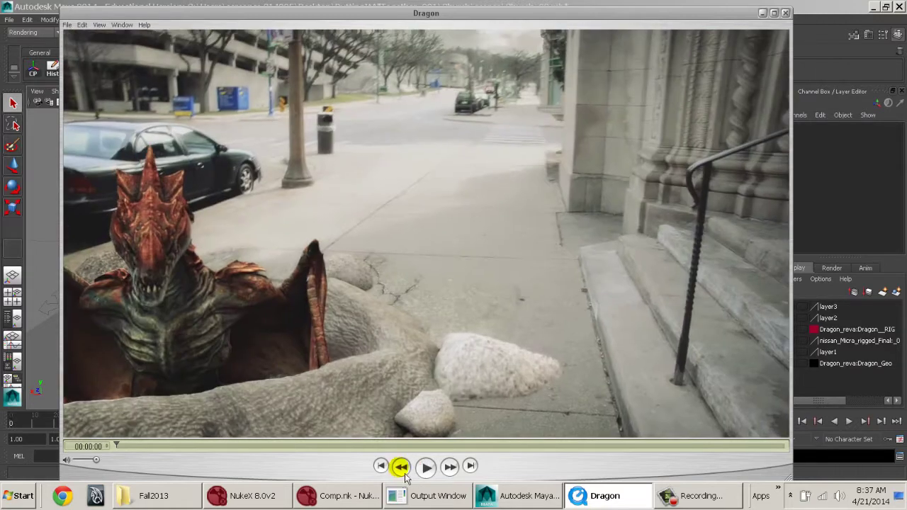
click(381, 466)
click(431, 473)
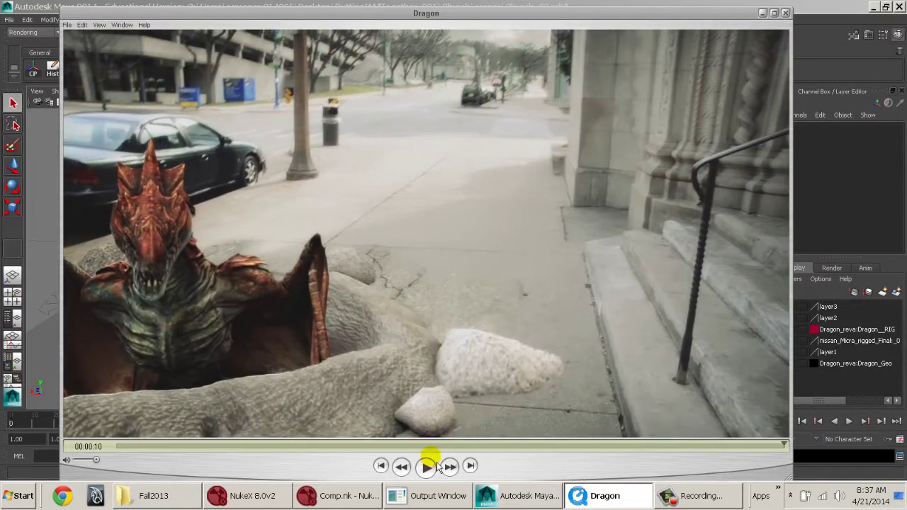
click(433, 469)
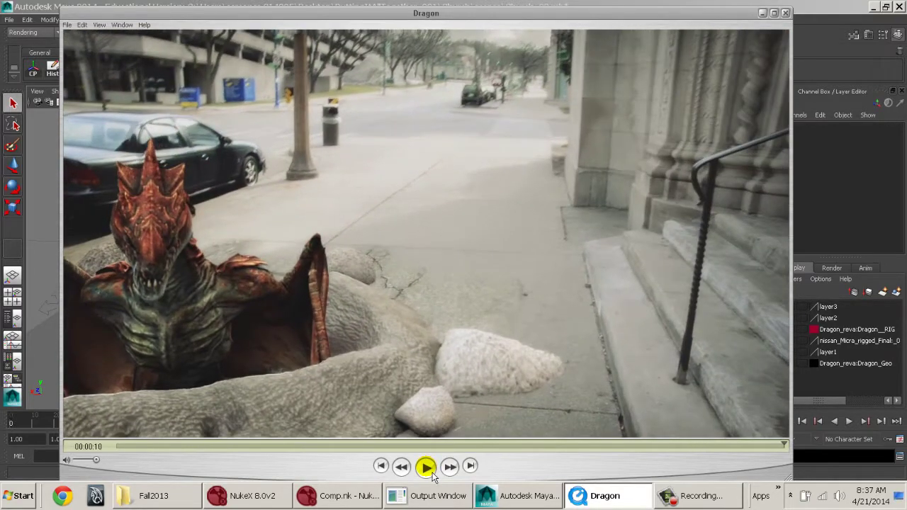
drag(725, 460, 533, 458)
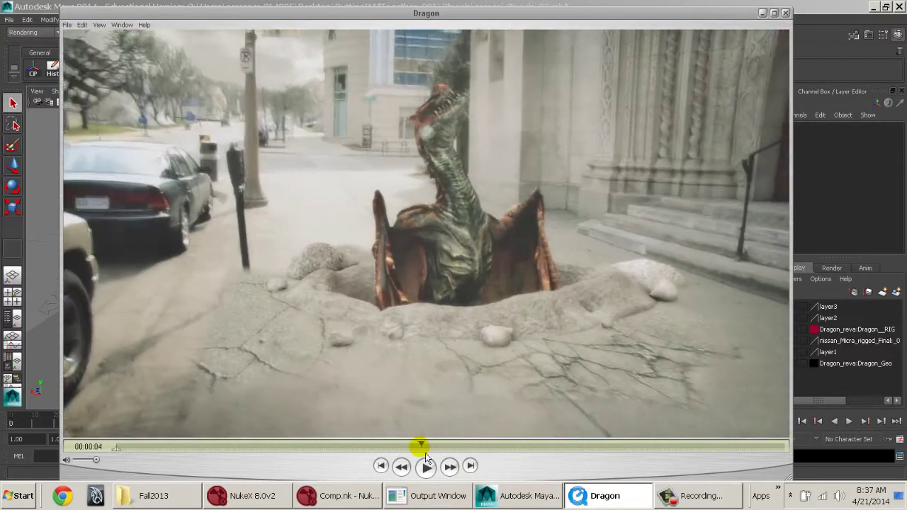
drag(425, 455, 323, 449)
drag(259, 443, 117, 432)
Step: Close the Dragon movie, minimize the Fall2013 folder window, and show the Maya scene in the perspective view
click(784, 12)
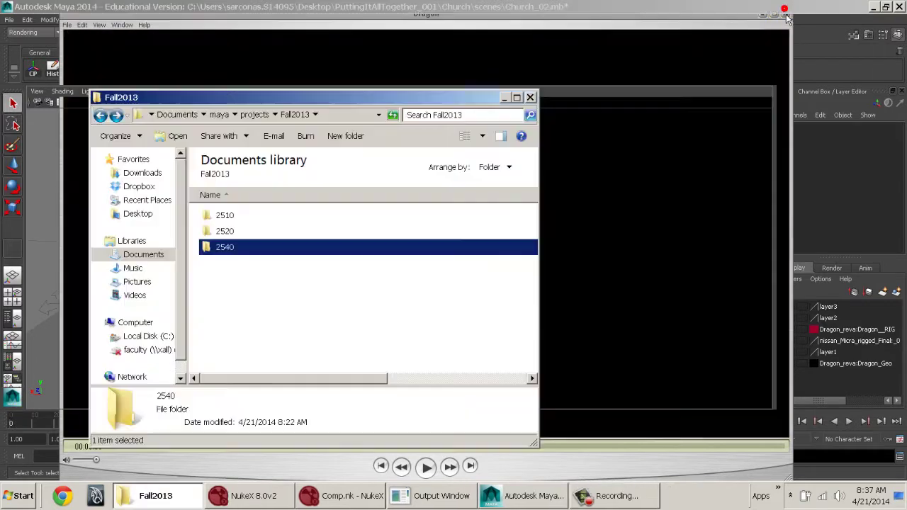
click(502, 97)
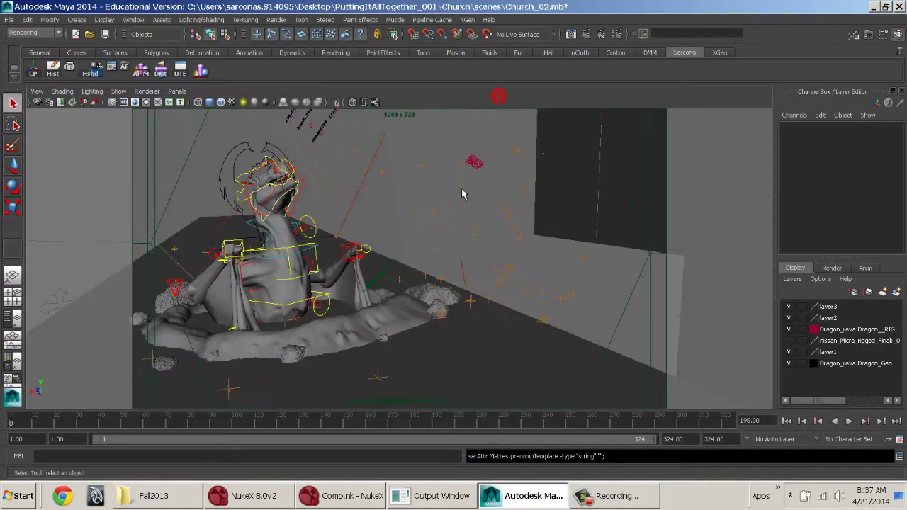
click(436, 220)
key(space)
drag(446, 194, 447, 192)
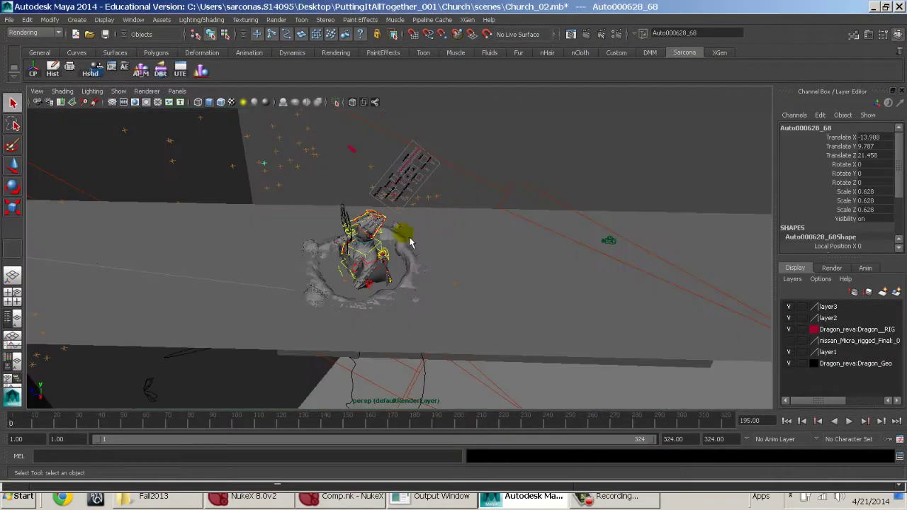
Step: Inspect the dragon rig, the crater ring mesh and the surrounding rocks from several angles
alt+drag(409, 243, 360, 218)
alt+right_drag(360, 218, 402, 249)
alt+middle_drag(402, 249, 474, 344)
alt+right_drag(475, 343, 597, 347)
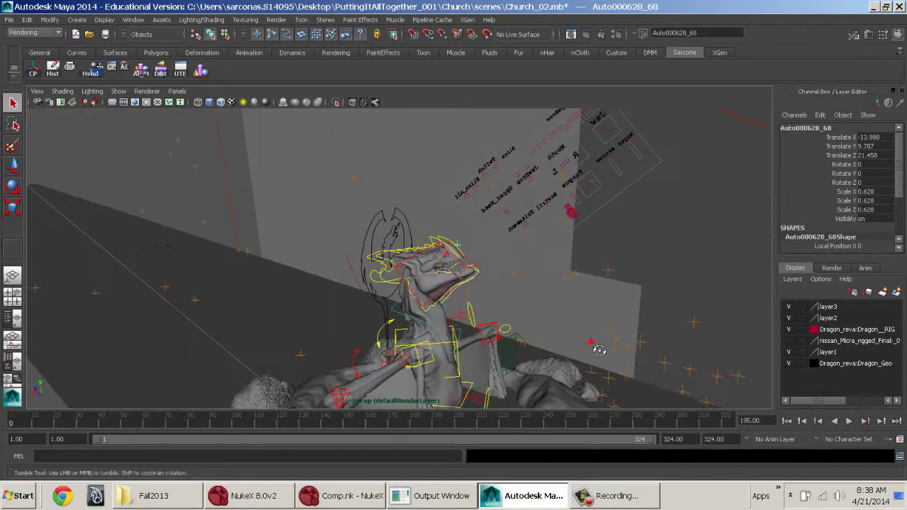
mouse_move(597, 348)
alt+mouse_down()
mouse_move(517, 318)
mouse_move(595, 364)
alt+mouse_up()
alt+middle_drag(595, 364, 552, 309)
alt+right_drag(552, 309, 653, 310)
alt+drag(653, 310, 569, 273)
click(569, 275)
alt+drag(650, 304, 560, 365)
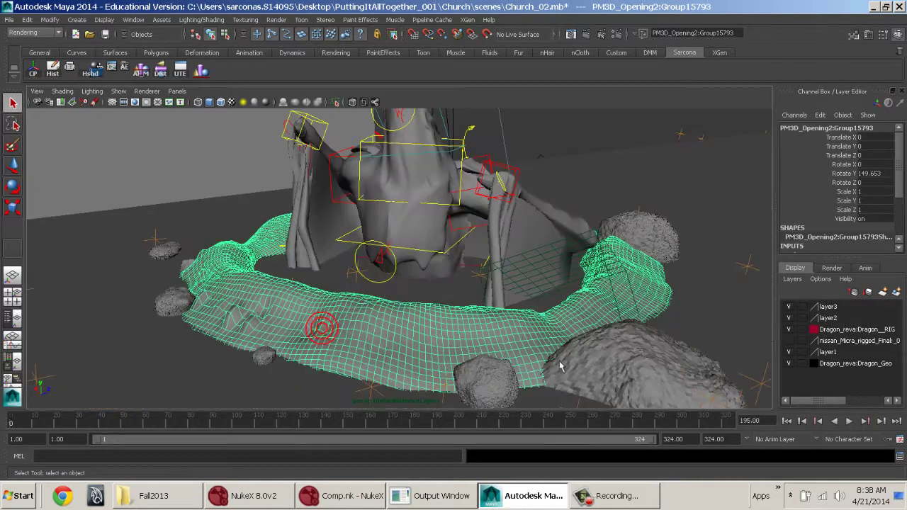
click(595, 378)
click(180, 321)
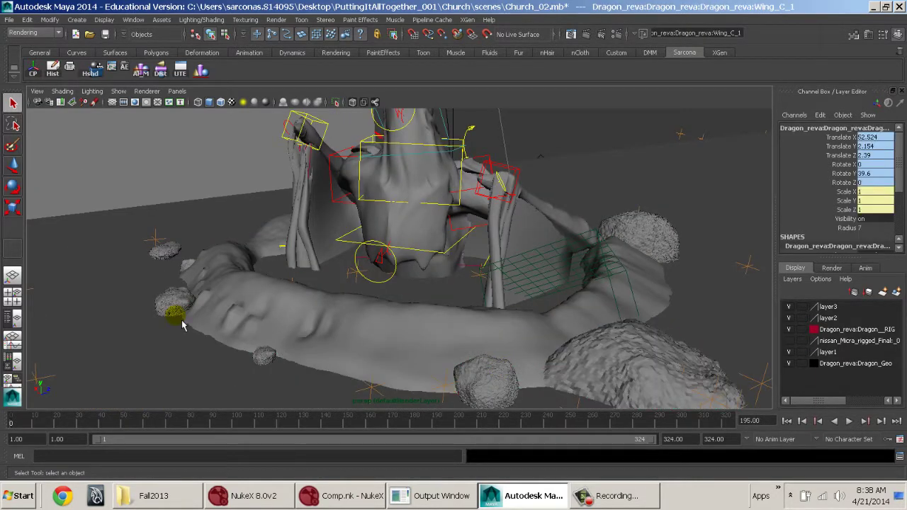
click(275, 360)
Step: Hide the ground plane that covers the crater's opening
click(177, 259)
alt+drag(177, 258, 537, 328)
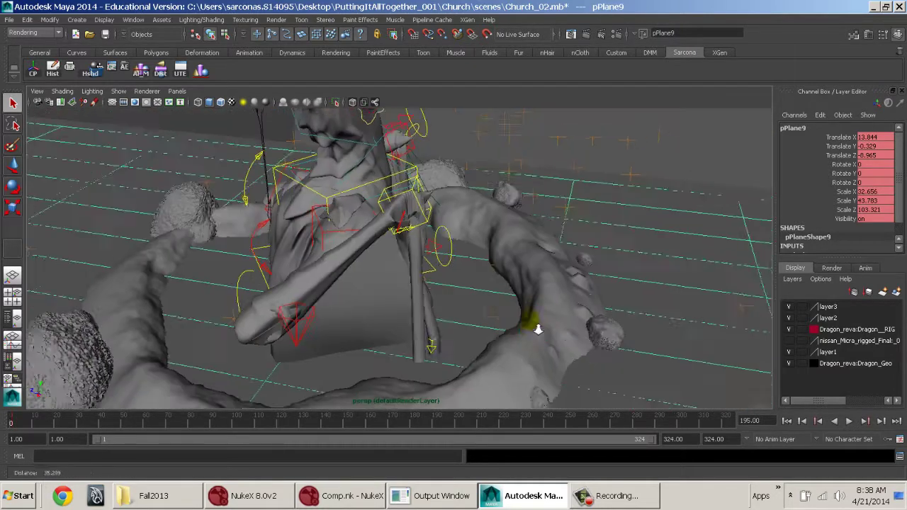
scroll(536, 328, down, 3)
alt+drag(589, 340, 570, 298)
scroll(569, 297, down, 5)
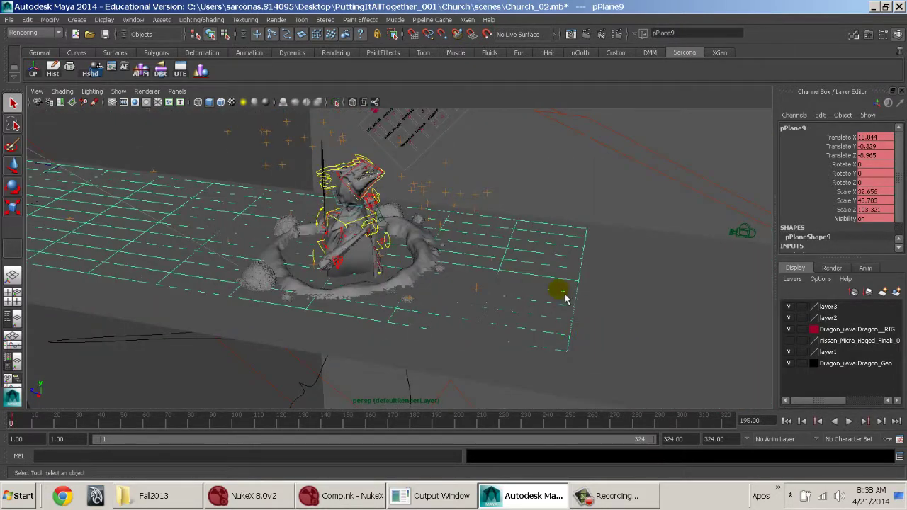
key(ctrl+h)
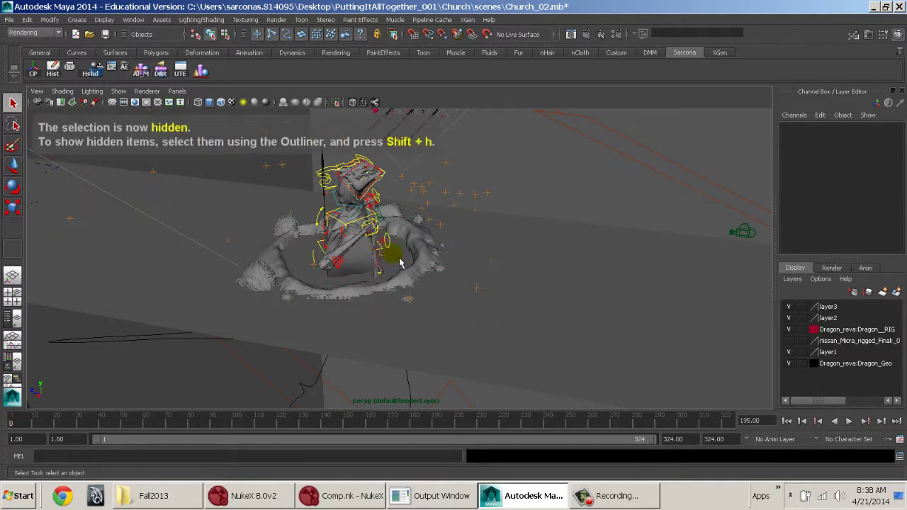
click(399, 262)
key(ctrl+h)
Step: Isolate the remaining ground plane, examine its cut-out hole in wireframe and textured shading, and show the full scene again
alt+drag(517, 290, 433, 306)
alt+drag(487, 295, 587, 328)
click(512, 338)
key(4)
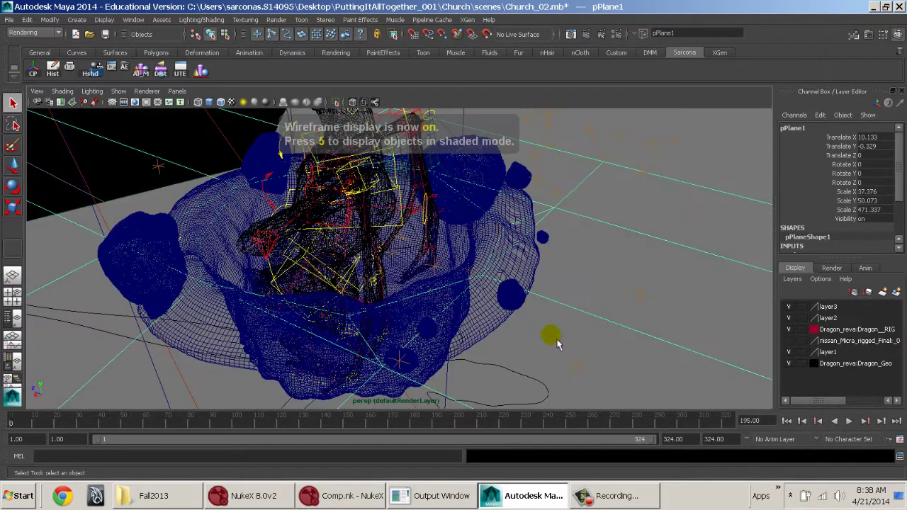
click(339, 104)
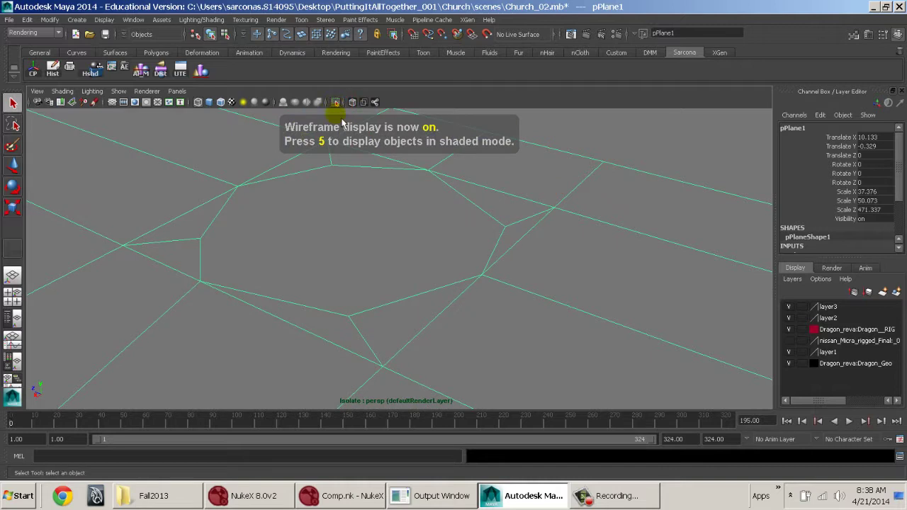
key(6)
alt+right_drag(496, 318, 577, 361)
alt+drag(576, 360, 435, 179)
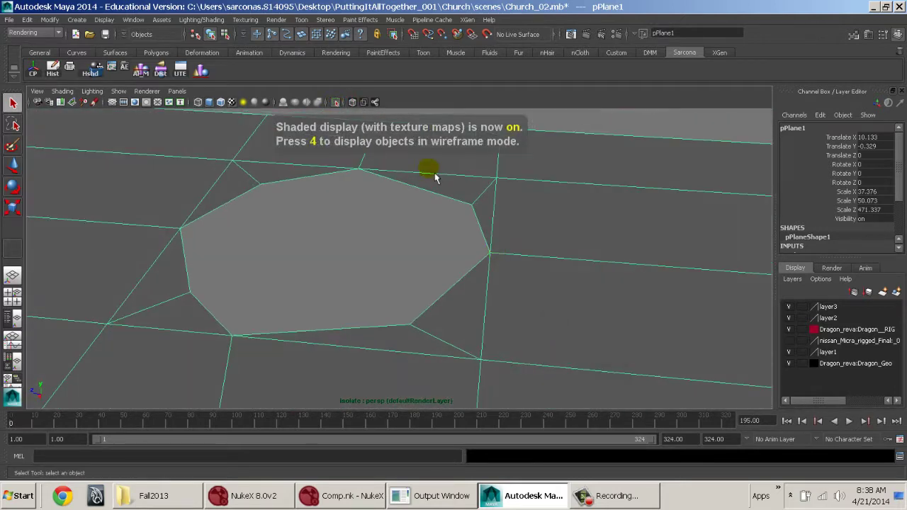
click(336, 104)
Step: Examine how the textured crater mesh sits over the hole in the ground plane around the dragon
mouse_move(546, 286)
alt+mouse_down()
mouse_move(502, 288)
mouse_move(480, 259)
mouse_move(551, 273)
mouse_move(358, 275)
mouse_move(551, 273)
mouse_move(542, 257)
alt+mouse_up()
click(479, 260)
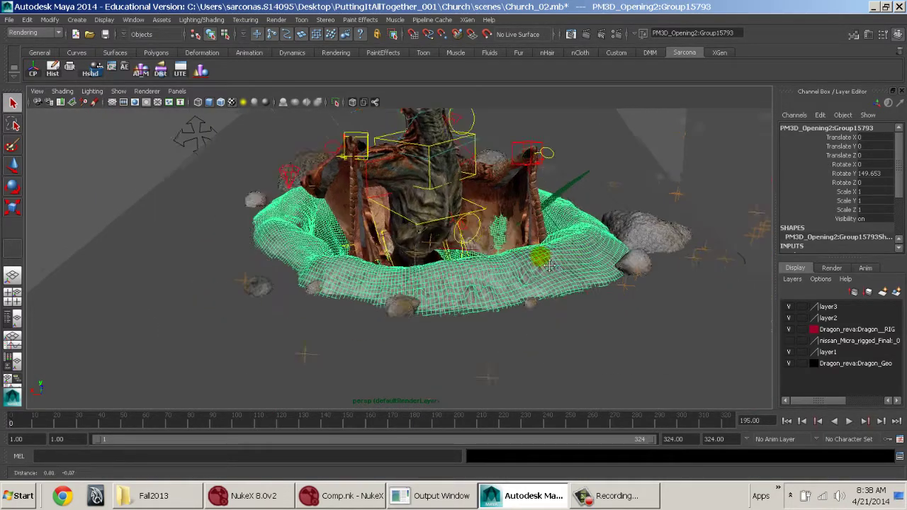
alt+right_drag(546, 258, 272, 248)
click(234, 228)
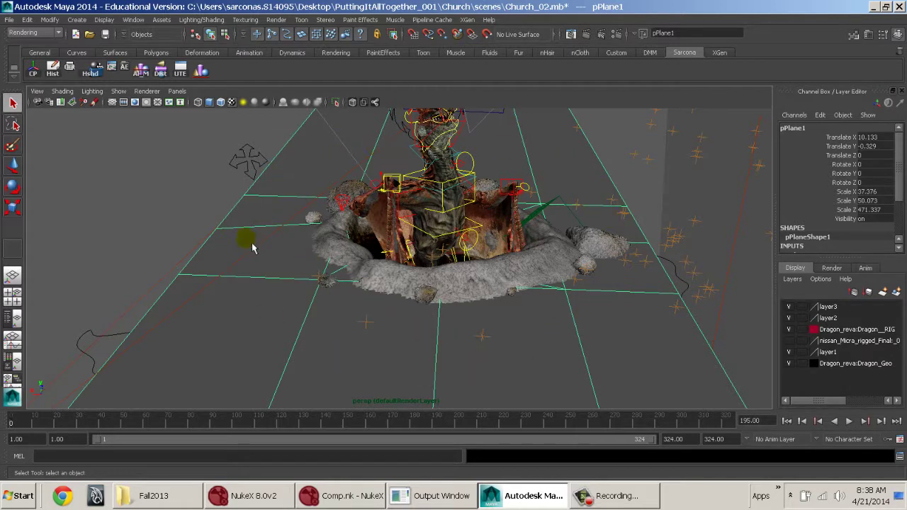
mouse_move(453, 344)
alt+mouse_down()
mouse_move(361, 300)
mouse_move(449, 348)
mouse_move(428, 337)
mouse_move(506, 241)
mouse_move(495, 228)
alt+mouse_up()
click(407, 260)
alt+drag(374, 277, 418, 251)
click(457, 312)
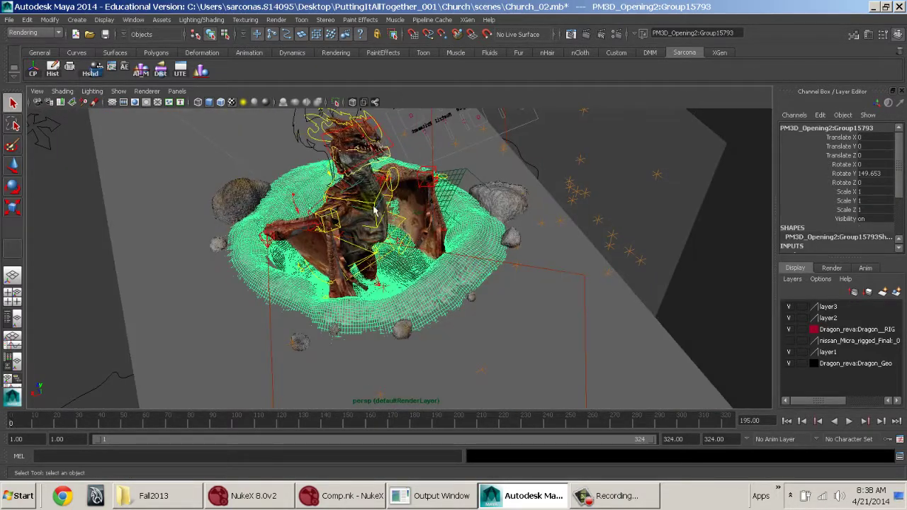
Step: Examine the dragon's body and wing mesh up close in untextured shaded display
alt+drag(385, 212, 525, 262)
mouse_move(404, 215)
alt+mouse_down()
mouse_move(467, 230)
mouse_move(516, 259)
mouse_move(470, 235)
mouse_move(498, 276)
mouse_move(538, 291)
mouse_move(452, 296)
mouse_move(439, 310)
mouse_move(461, 328)
mouse_move(445, 270)
mouse_move(339, 292)
mouse_move(299, 269)
mouse_move(415, 330)
mouse_move(182, 229)
mouse_move(545, 310)
mouse_move(537, 247)
alt+mouse_up()
key(5)
click(339, 292)
click(523, 213)
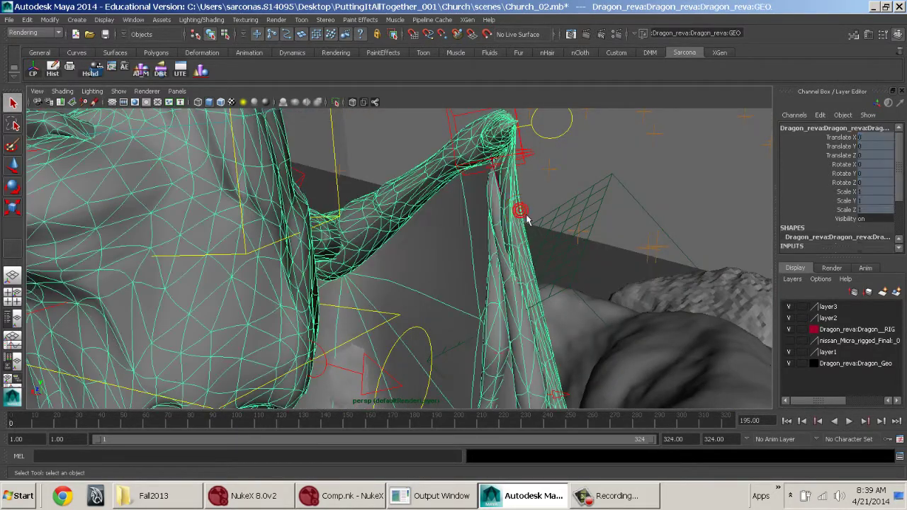
alt+drag(524, 214, 530, 285)
alt+middle_drag(530, 285, 542, 296)
alt+drag(542, 296, 603, 237)
click(615, 283)
Step: Examine the dragon's head up close and inspect its jaw control
alt+drag(588, 277, 490, 282)
alt+middle_drag(490, 281, 505, 338)
alt+right_drag(506, 338, 678, 424)
alt+middle_drag(537, 287, 527, 366)
alt+right_drag(466, 337, 522, 345)
click(480, 326)
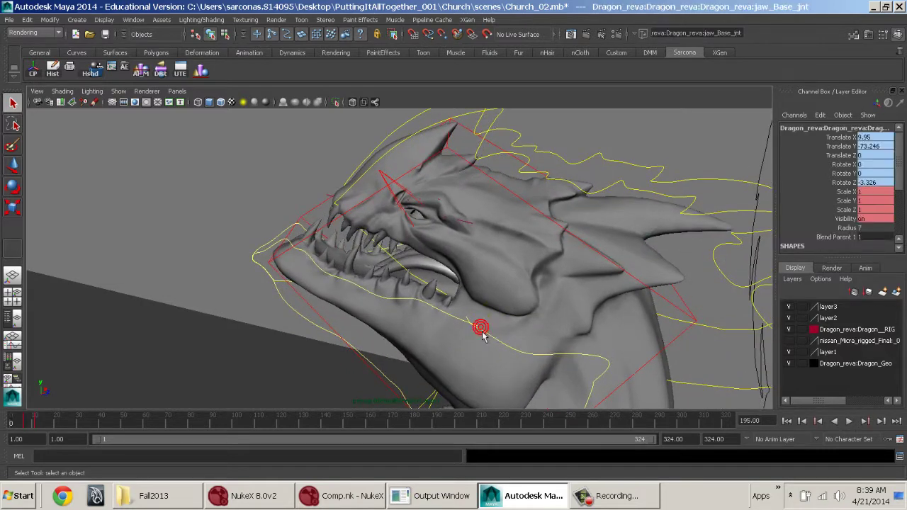
alt+drag(330, 319, 590, 324)
alt+right_drag(590, 324, 395, 279)
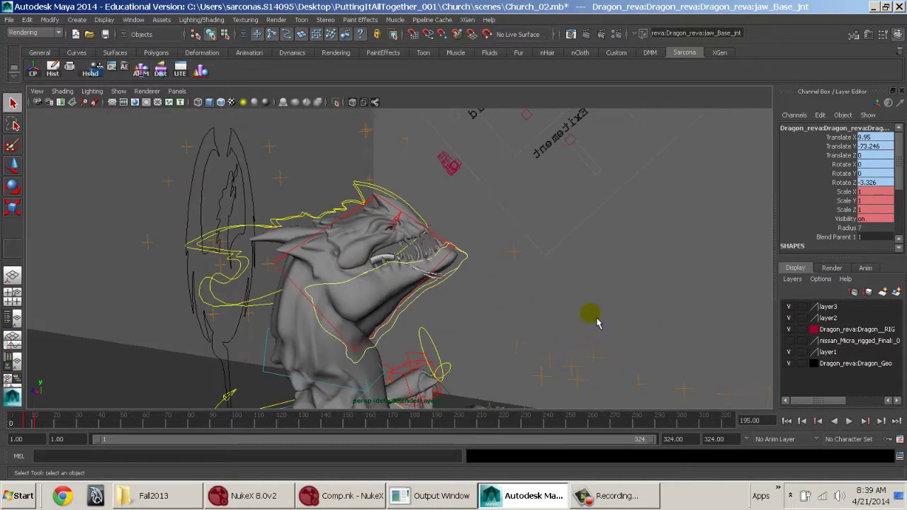
alt+drag(368, 278, 418, 259)
Step: Reposition the dragon's right wrist IK control (rt_ik_wrist_ctrl) with the Move tool
click(398, 227)
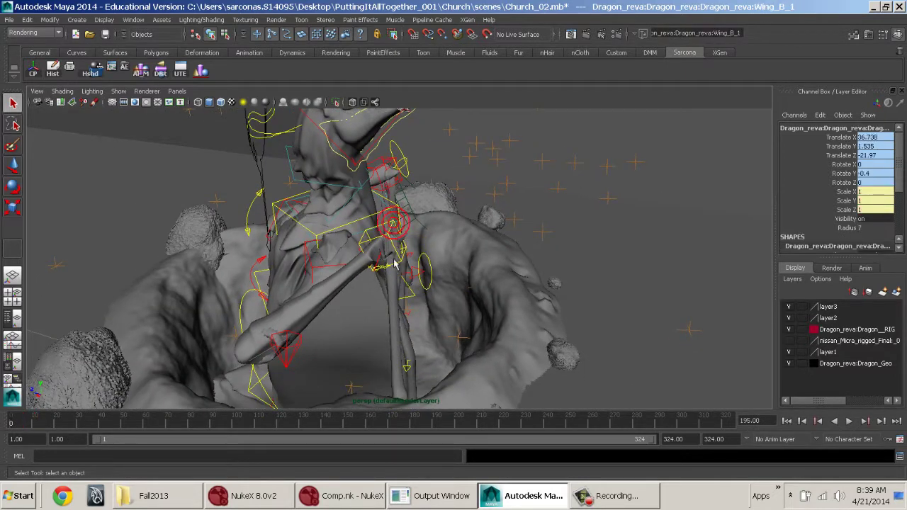
alt+drag(398, 227, 426, 260)
click(428, 265)
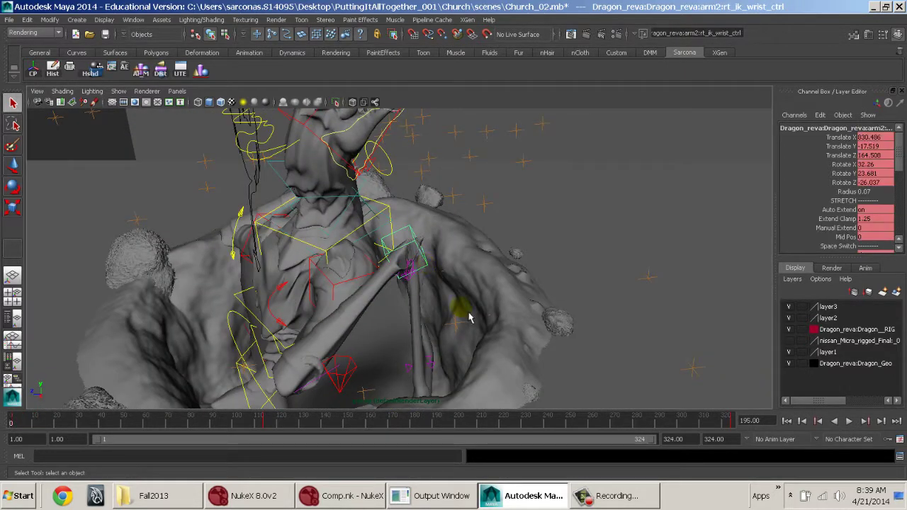
alt+drag(469, 318, 494, 299)
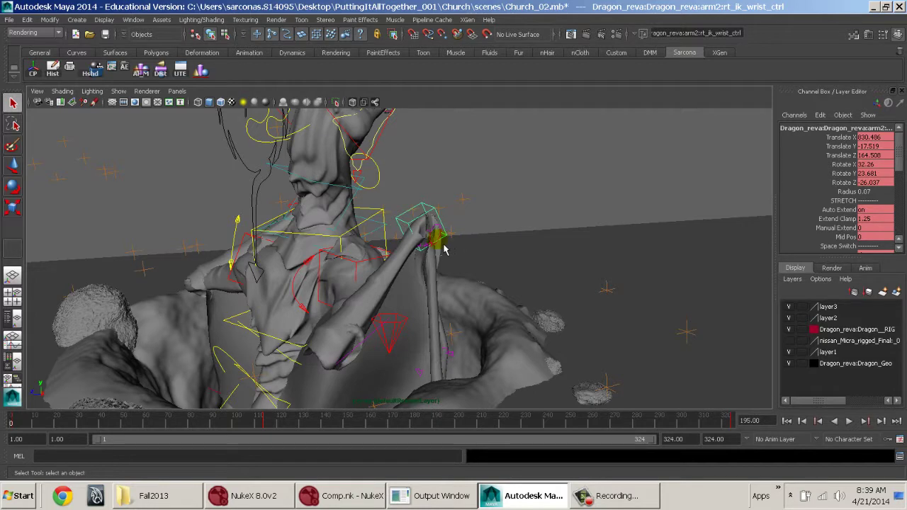
key(w)
mouse_move(427, 236)
mouse_down()
mouse_move(422, 281)
mouse_move(449, 208)
mouse_move(496, 181)
mouse_move(487, 148)
mouse_move(460, 133)
mouse_move(518, 172)
mouse_move(480, 222)
mouse_move(361, 222)
mouse_move(421, 229)
mouse_move(435, 212)
mouse_move(436, 231)
mouse_up()
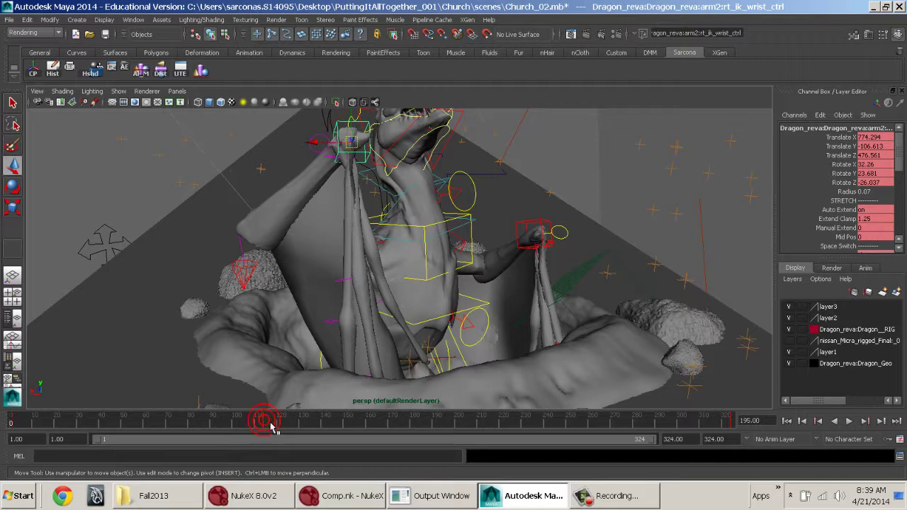
Step: Go to frame 114 and rotate the dragon's head control (head_ctrl) and chest control (chest_ctrl)
drag(272, 425, 282, 419)
drag(320, 255, 316, 215)
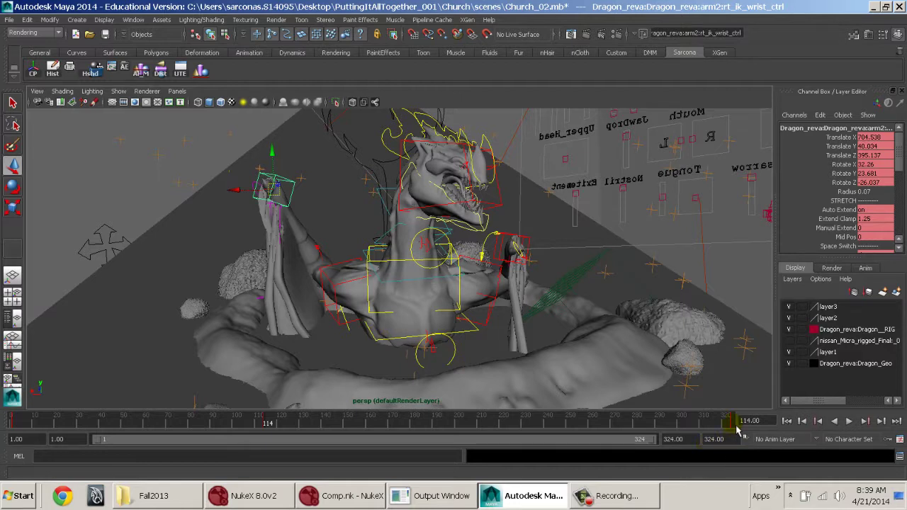
click(422, 212)
key(e)
drag(451, 173, 439, 167)
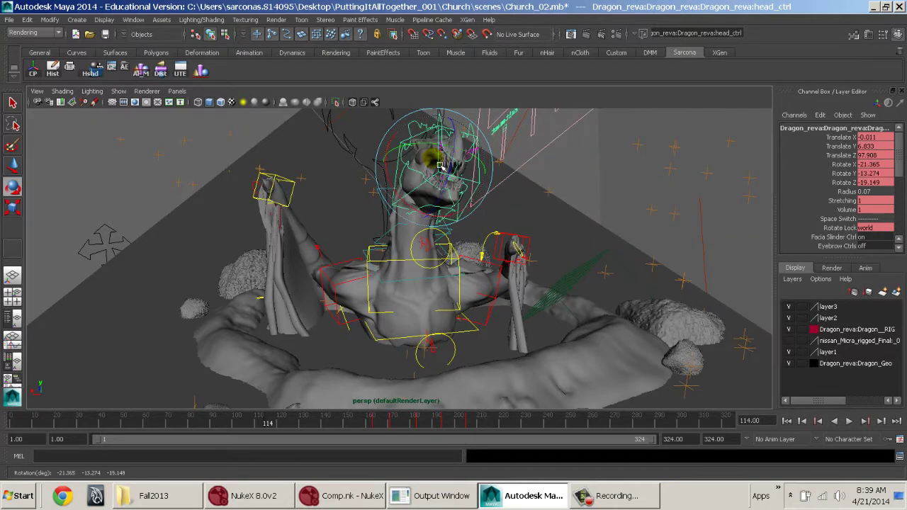
click(386, 278)
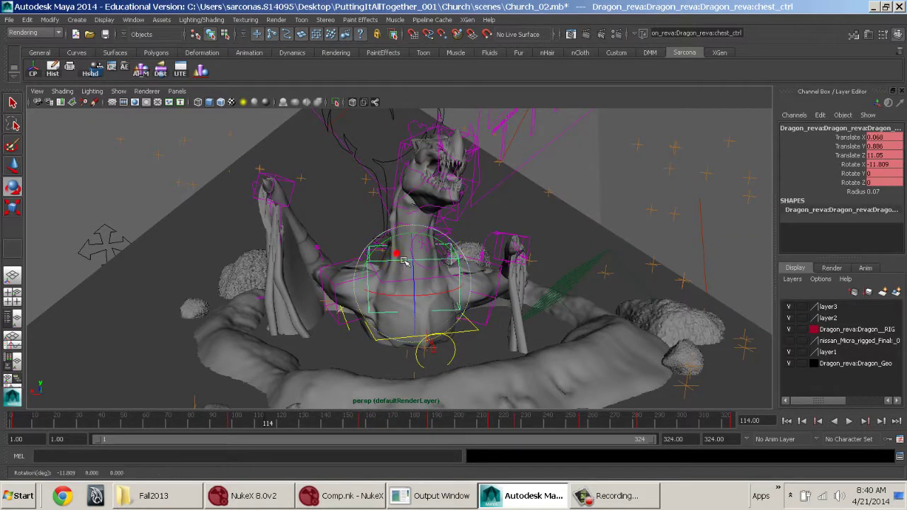
mouse_move(391, 258)
mouse_down()
mouse_move(382, 255)
mouse_move(396, 249)
mouse_move(408, 259)
mouse_move(401, 250)
mouse_up()
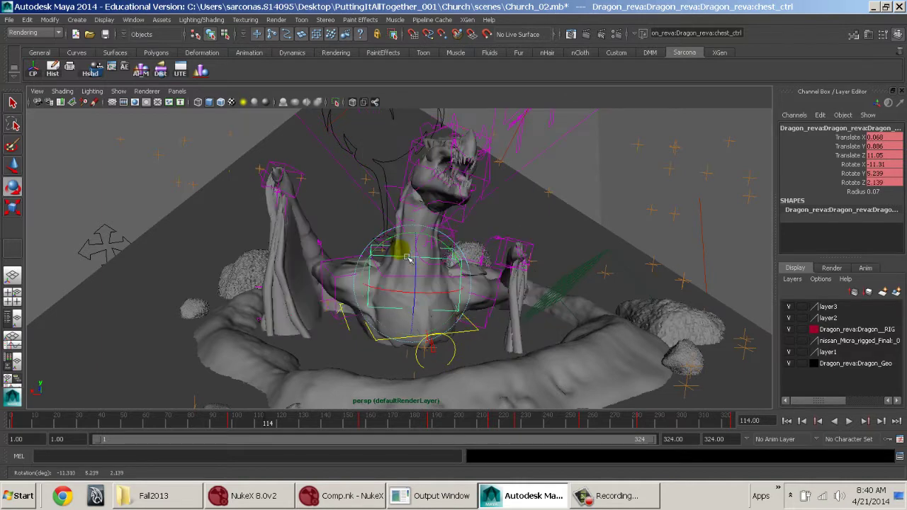
Step: Try rotating the dragon's spine control (spine3_ctrl) and undo the rotation
click(465, 345)
mouse_move(432, 301)
mouse_down()
mouse_move(439, 318)
mouse_move(431, 309)
mouse_up()
key(ctrl+z)
key(ctrl+z)
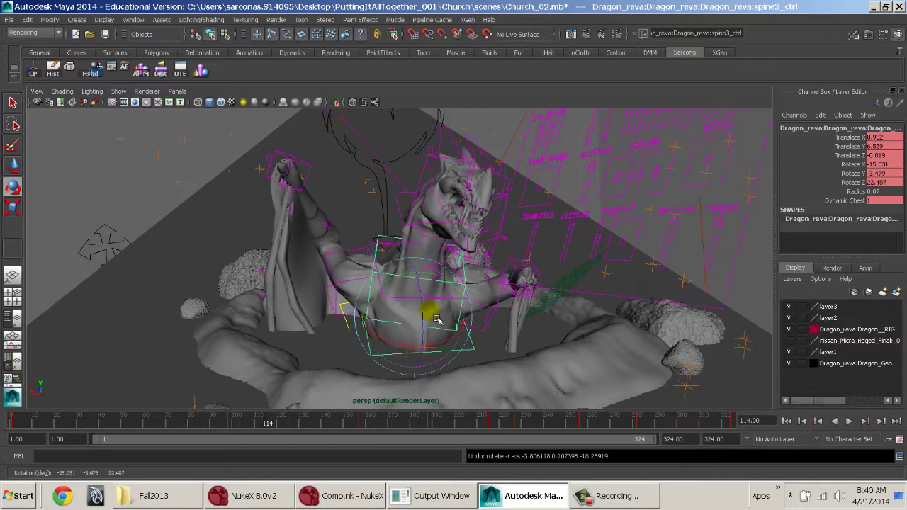
Step: Select the rig's Move_All control and examine the facial control board beside the dragon up close
alt+drag(225, 282, 462, 231)
click(419, 171)
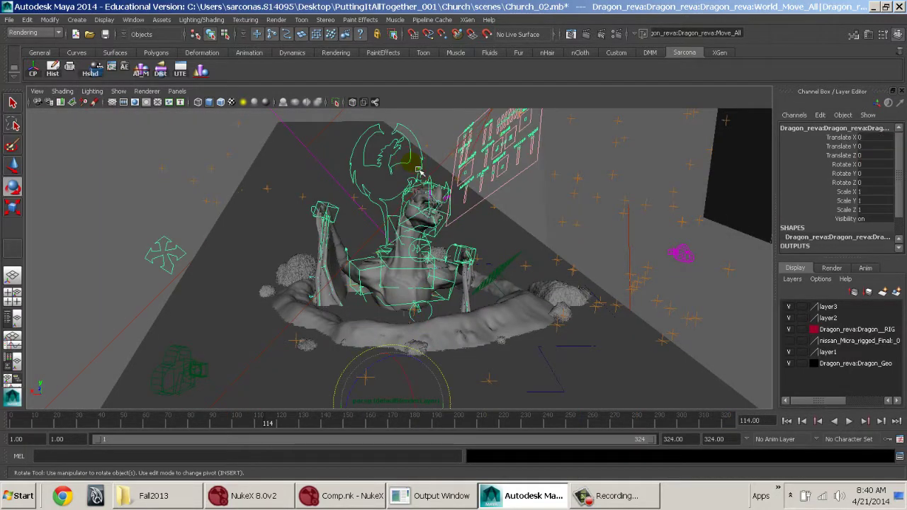
alt+drag(473, 181, 483, 188)
alt+middle_drag(483, 188, 506, 318)
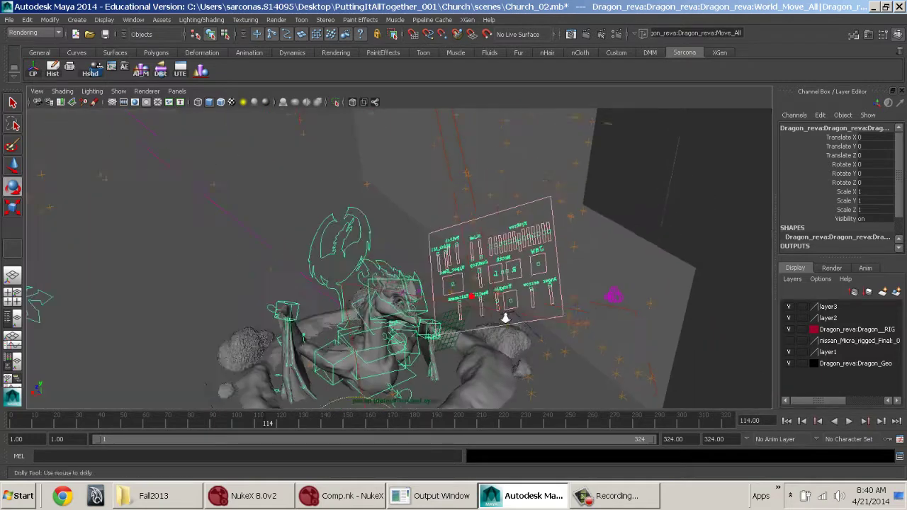
alt+right_drag(506, 318, 704, 334)
alt+middle_drag(704, 333, 567, 304)
alt+drag(566, 305, 418, 311)
alt+middle_drag(418, 312, 527, 354)
alt+right_drag(527, 354, 577, 370)
alt+drag(417, 243, 393, 207)
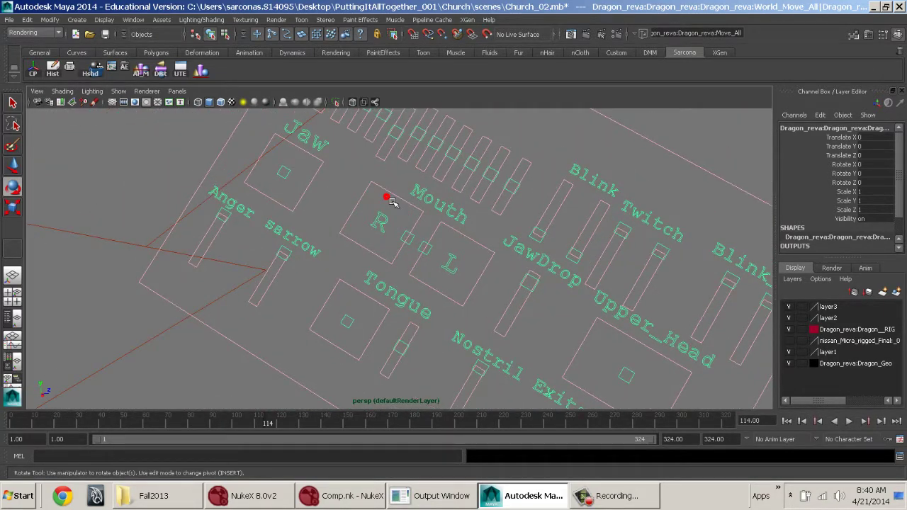
Step: Try moving the jaw control (Jaw_Box_Ctrl) on the facial board and undo the move
click(287, 175)
key(w)
drag(288, 177, 317, 182)
key(ctrl+z)
Step: Select the dragon's Move_All control and examine the whole rig standing in the crater from several angles
alt+drag(248, 218, 541, 359)
alt+right_drag(541, 358, 177, 220)
alt+middle_drag(178, 219, 145, 205)
alt+middle_drag(397, 301, 411, 222)
alt+right_drag(411, 222, 297, 216)
alt+drag(297, 216, 429, 222)
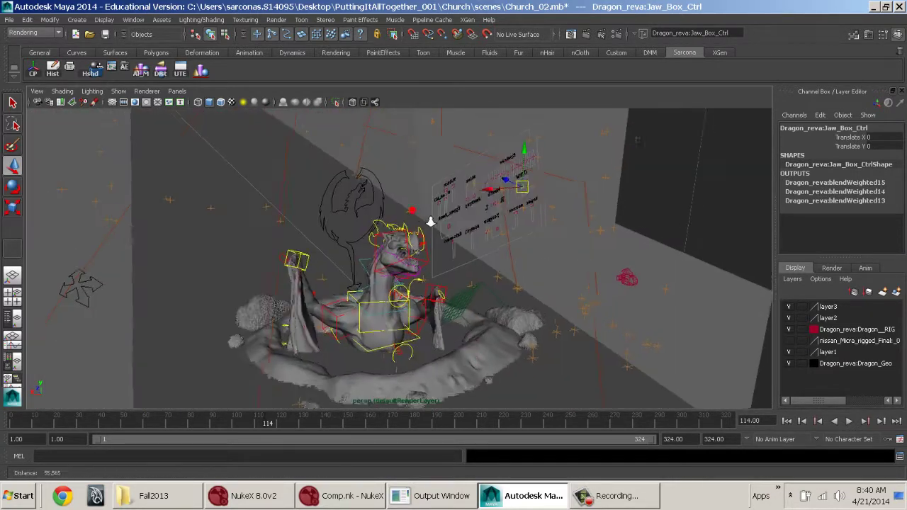
alt+right_drag(429, 223, 485, 248)
alt+middle_drag(486, 248, 488, 226)
alt+drag(454, 302, 425, 282)
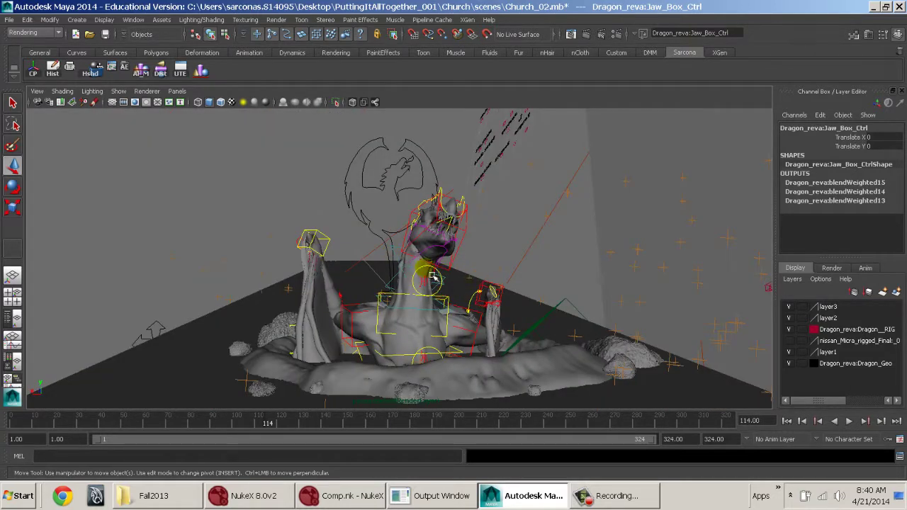
click(401, 178)
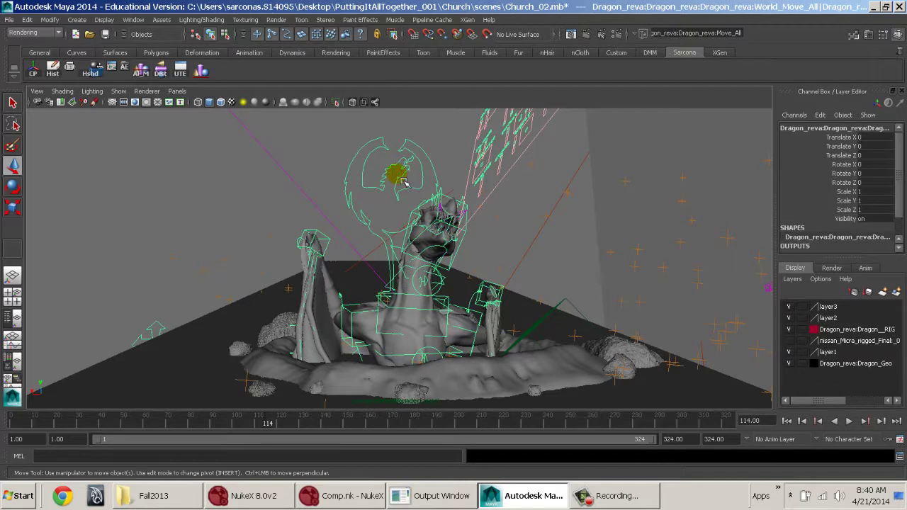
alt+drag(333, 257, 364, 288)
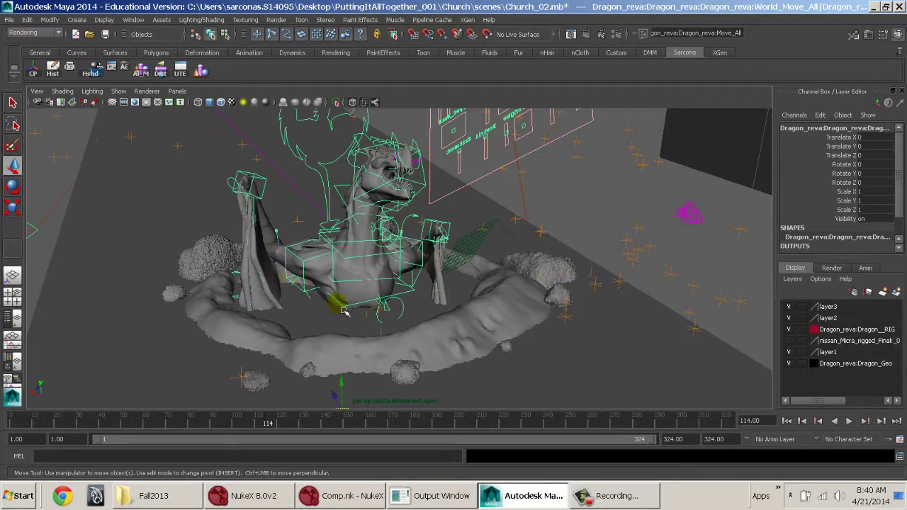
alt+drag(490, 283, 482, 277)
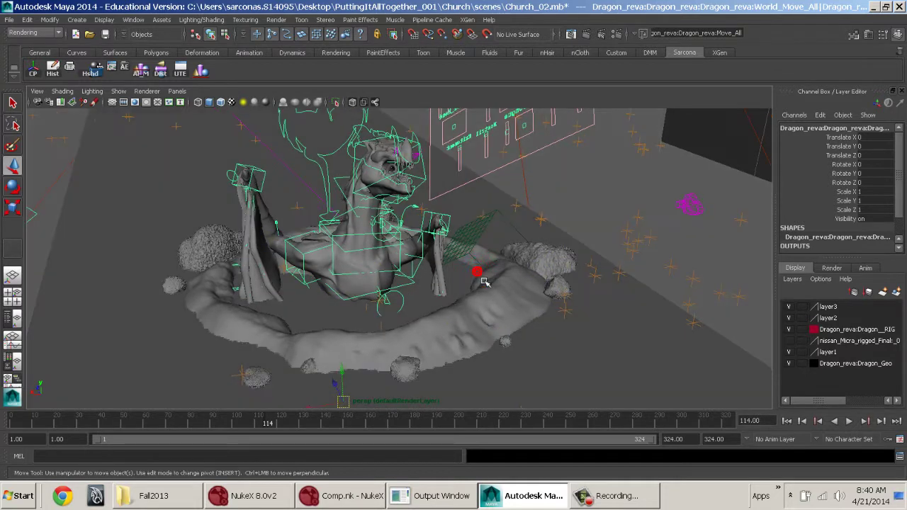
Step: Show the viewport with textures, select the dragon's geometry, and open Hypershade beside the model
key(6)
click(322, 278)
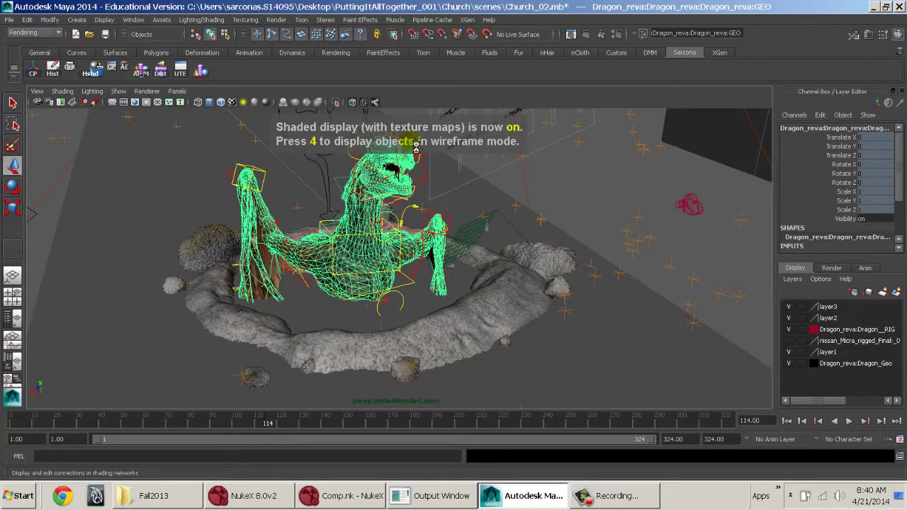
click(90, 69)
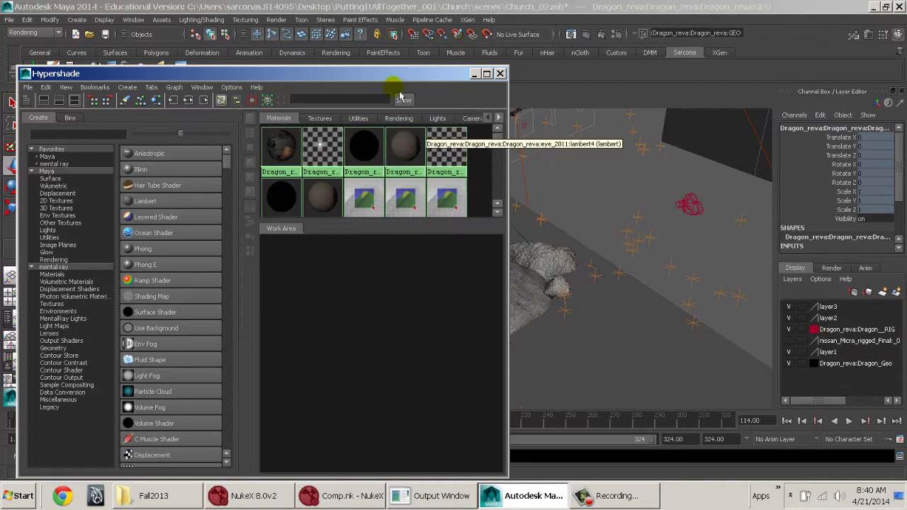
drag(397, 73, 787, 89)
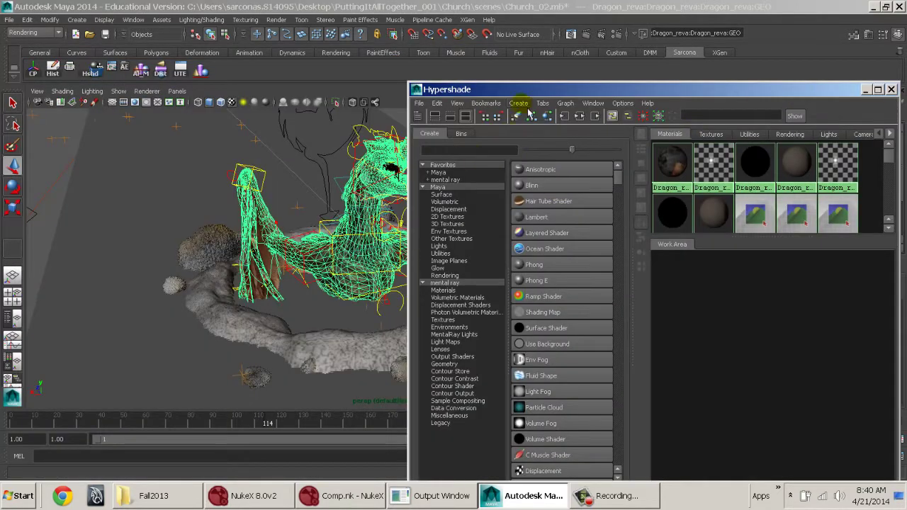
Step: Inspect the attributes and name of the dragon's wing material (M_Dragon_Wing)
double_click(670, 168)
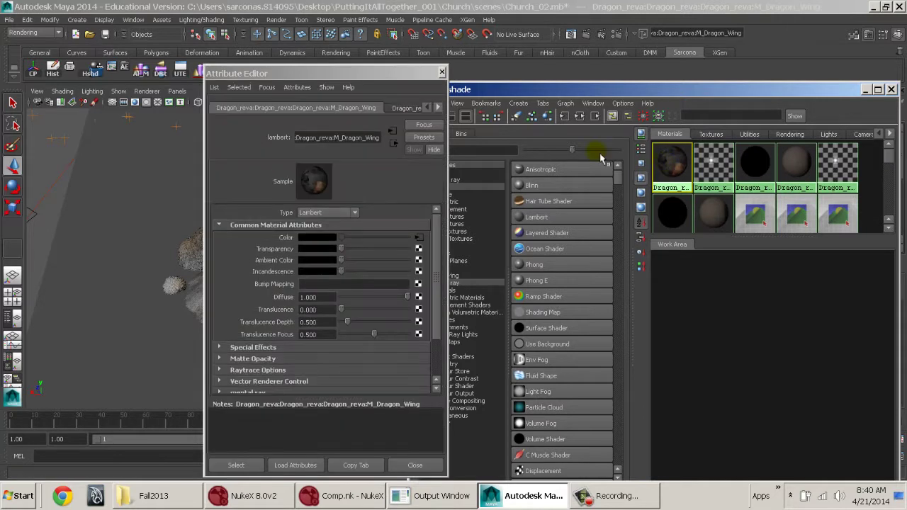
drag(379, 138, 343, 140)
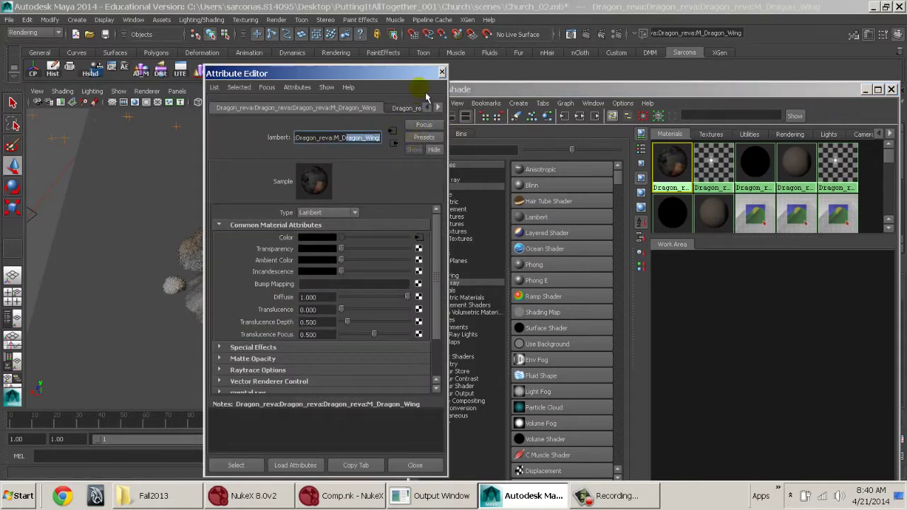
click(442, 72)
Step: Look through the scene's materials and select the dragon head faces that use mia_material_x_passes5
right_drag(669, 163, 712, 164)
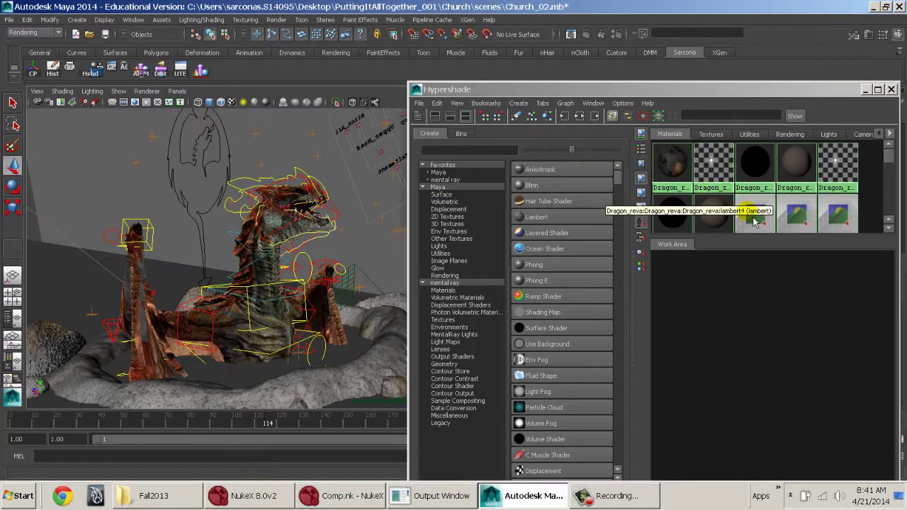
right_drag(755, 213, 783, 216)
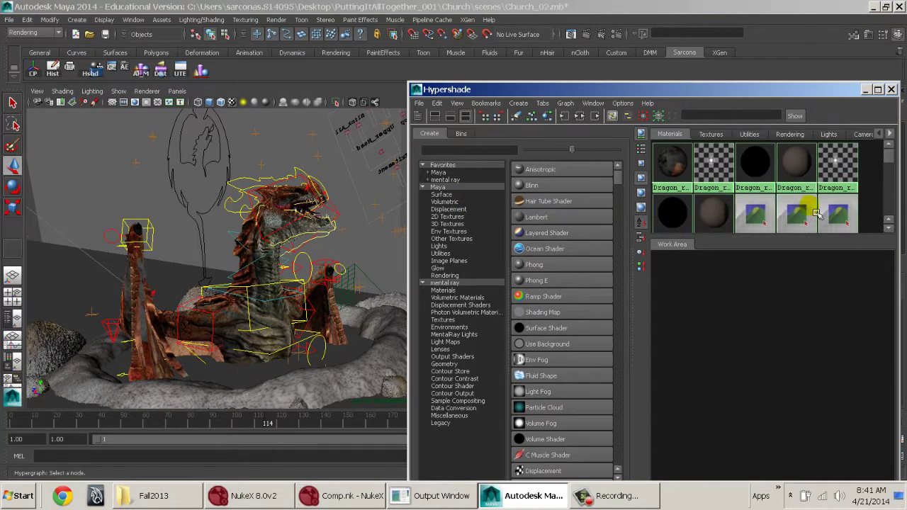
scroll(825, 201, down, 2)
scroll(825, 204, down, 1)
scroll(765, 212, down, 1)
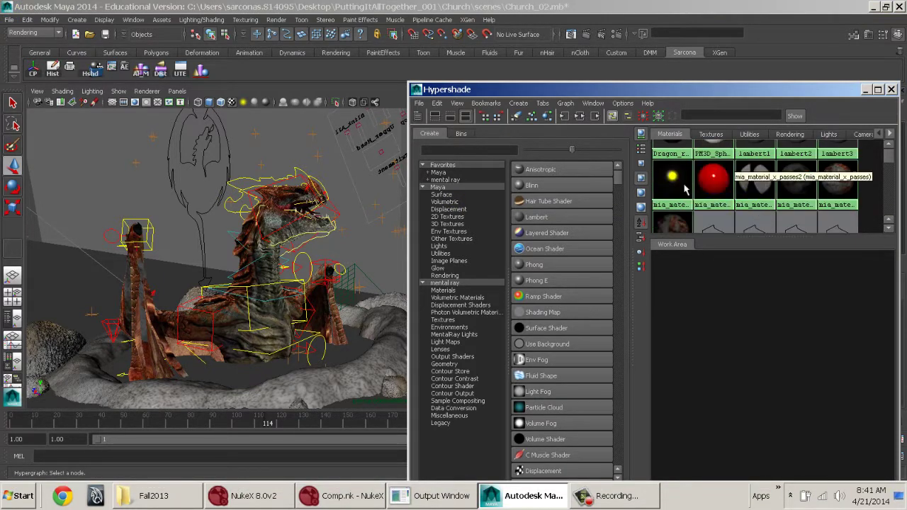
scroll(679, 191, down, 2)
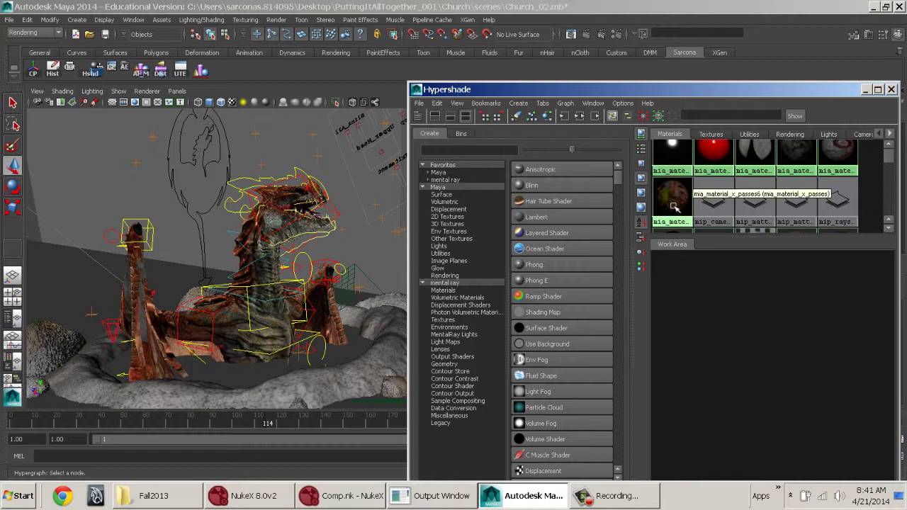
scroll(675, 204, up, 2)
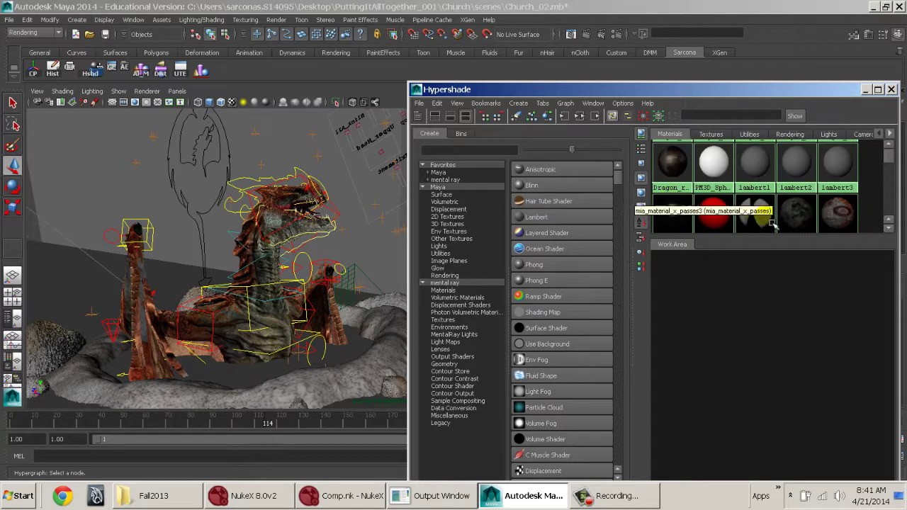
scroll(676, 170, down, 1)
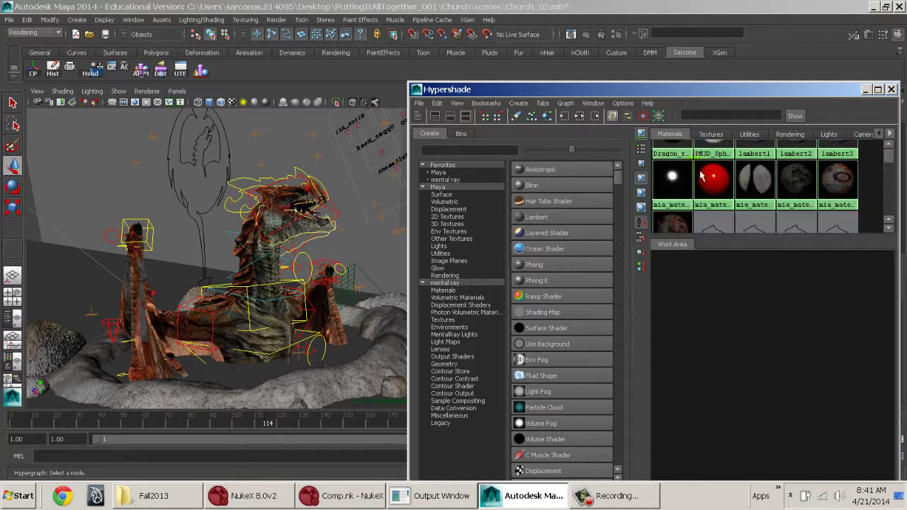
right_drag(757, 188, 853, 197)
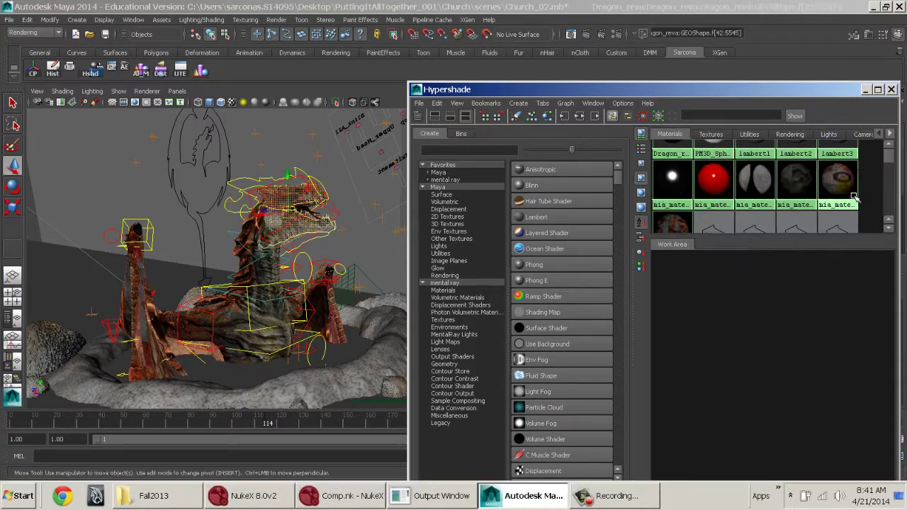
Step: Graph the shading network of mia_material_x_passes5 and examine its file texture and bump nodes
alt+drag(354, 196, 329, 199)
key(space)
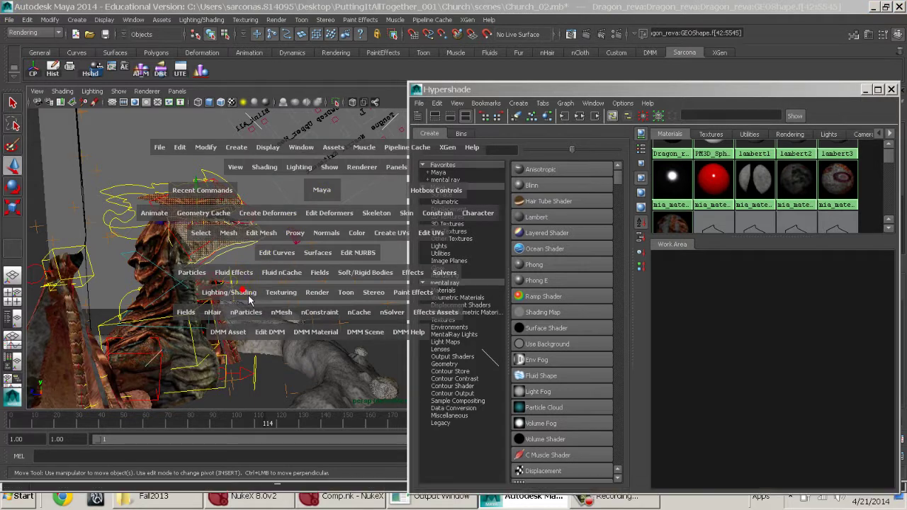
mouse_move(254, 296)
mouse_down()
mouse_move(297, 230)
mouse_move(305, 125)
mouse_move(398, 135)
mouse_move(432, 223)
mouse_move(417, 221)
mouse_up()
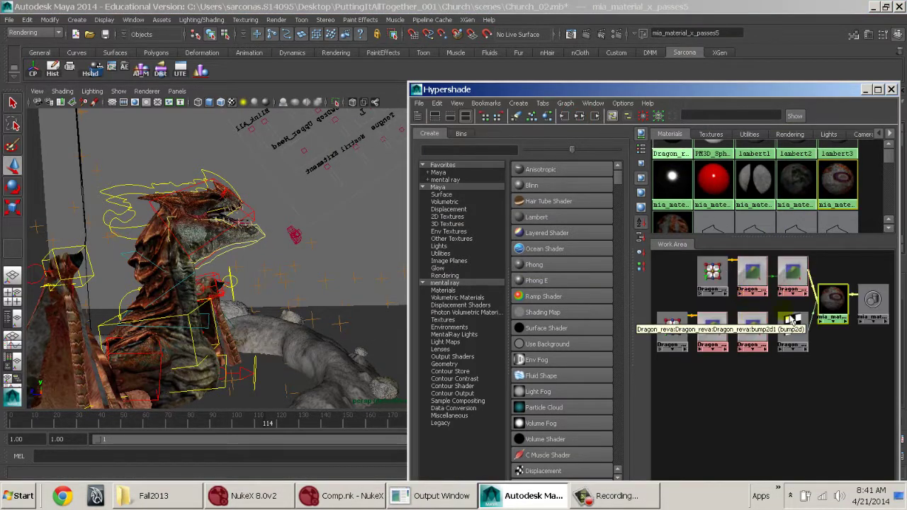
alt+right_drag(787, 318, 853, 433)
alt+middle_drag(779, 273, 823, 399)
drag(803, 383, 801, 368)
alt+middle_drag(786, 287, 794, 390)
mouse_move(796, 307)
mouse_down()
mouse_move(800, 321)
mouse_move(802, 314)
mouse_up()
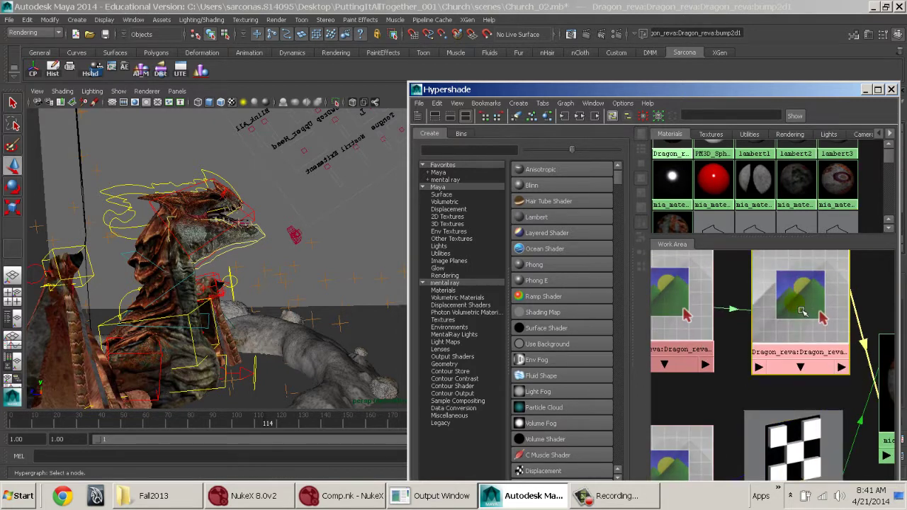
alt+right_drag(845, 367, 777, 316)
alt+middle_drag(777, 316, 752, 296)
Step: Inspect the attributes of mia_material_x_passes5, including the normal map assigned as its overall bump
click(817, 359)
click(794, 347)
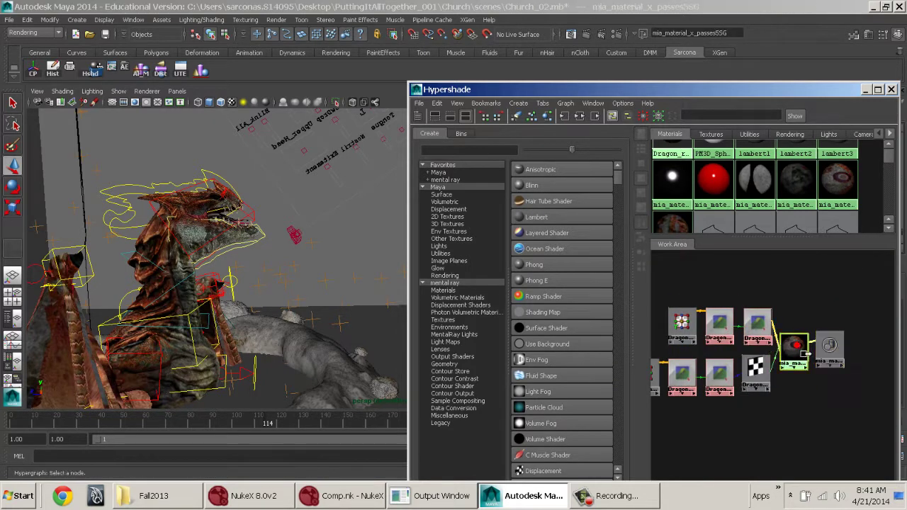
double_click(794, 346)
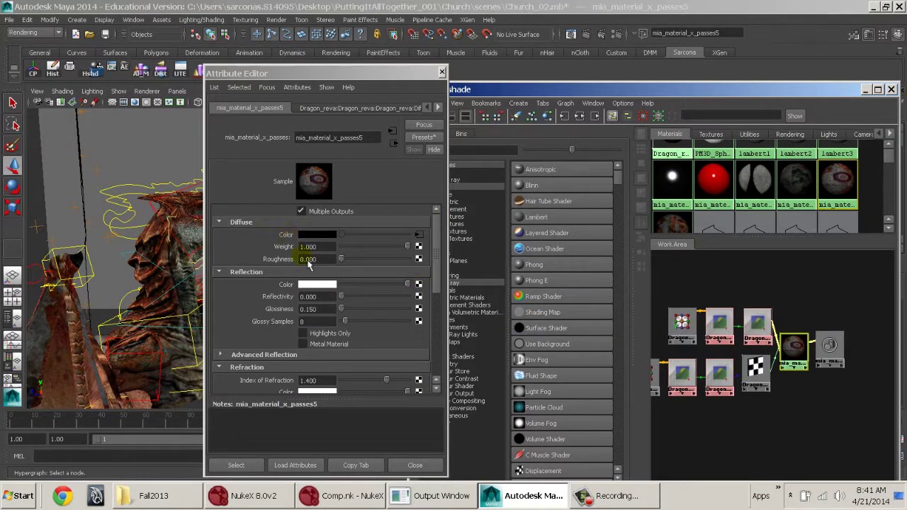
scroll(333, 297, down, 10)
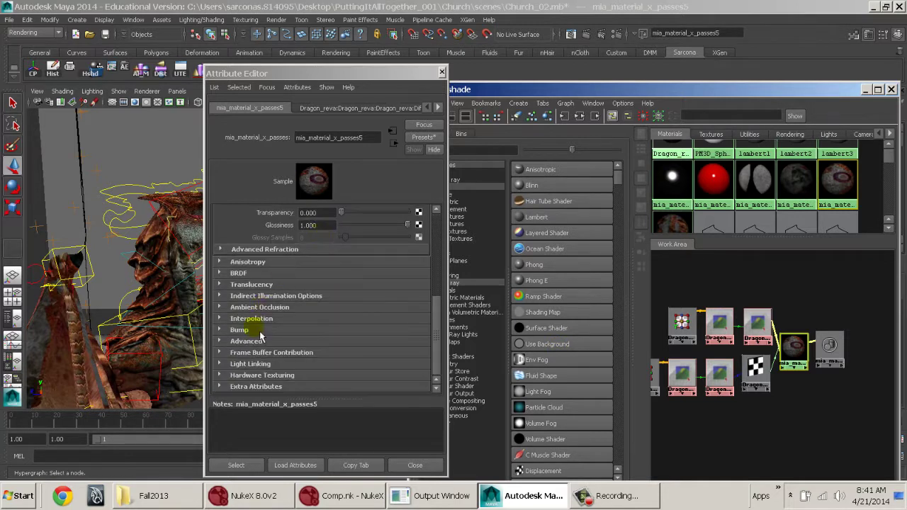
click(259, 331)
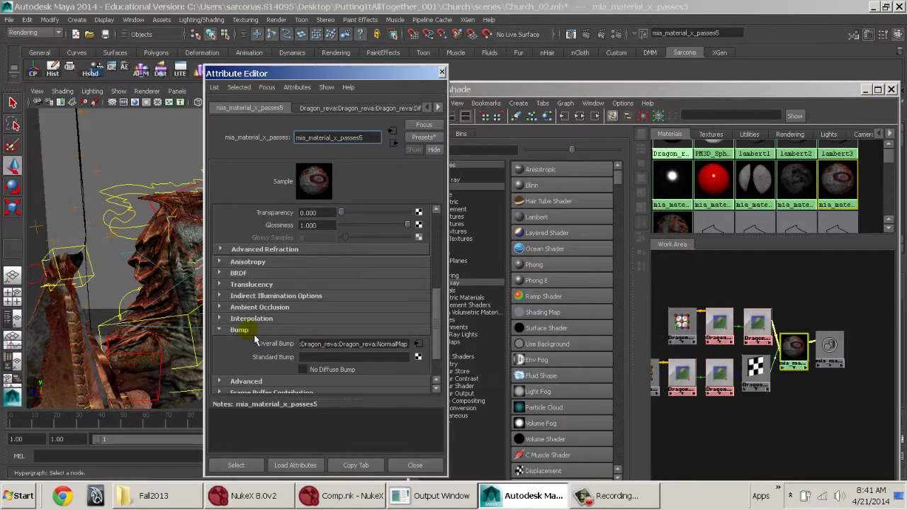
click(424, 465)
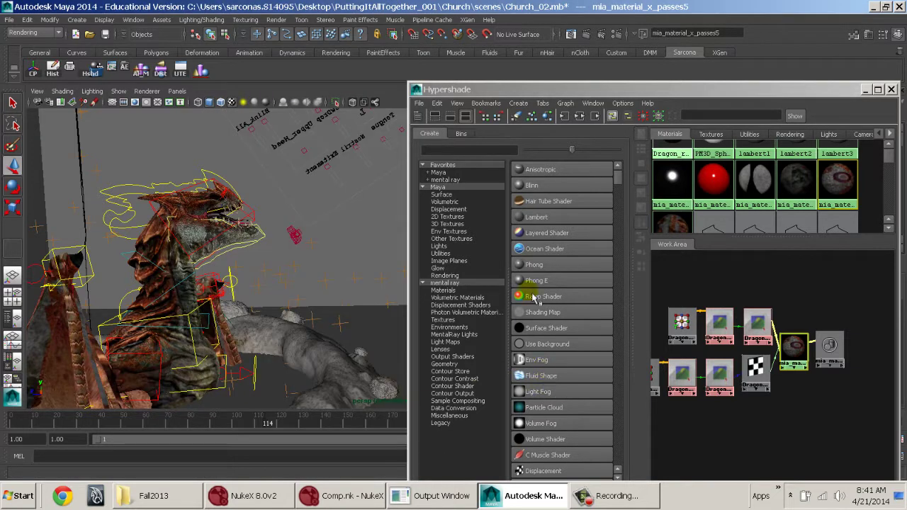
Step: Close Hypershade and select the dragon's right forearm joint (b_MF_Fore_arm_rt) on the textured model
click(416, 90)
click(434, 177)
alt+drag(494, 294, 426, 330)
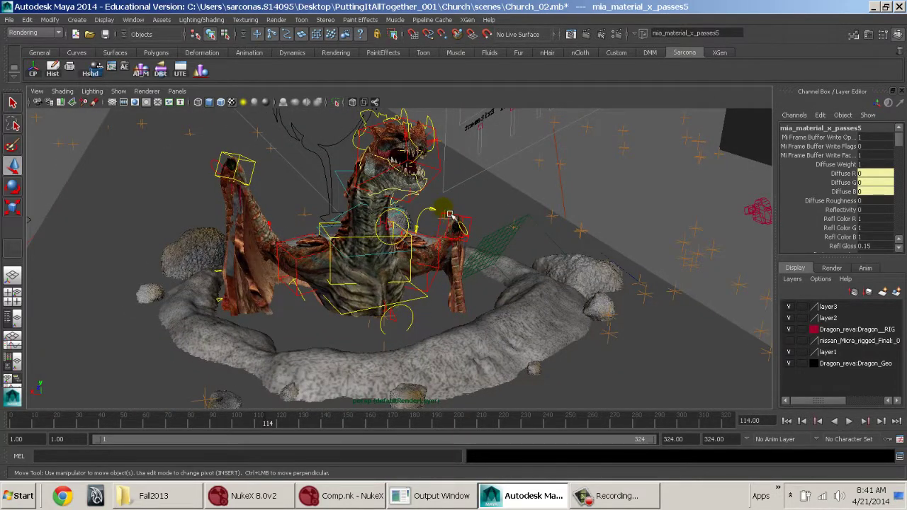
click(263, 251)
alt+drag(412, 270, 412, 277)
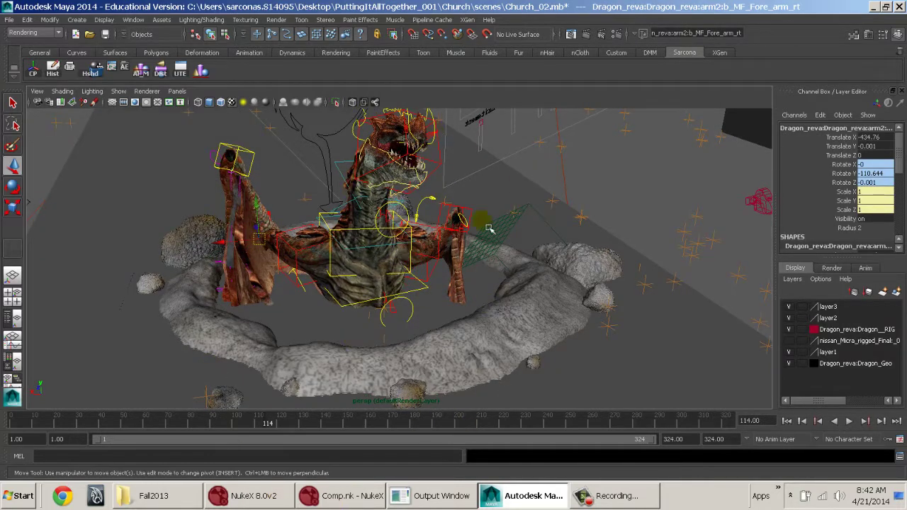
Step: Select the dragon geometry group (Dragon_reva:GEO) to show its wireframe inside the crater
alt+drag(399, 294, 587, 271)
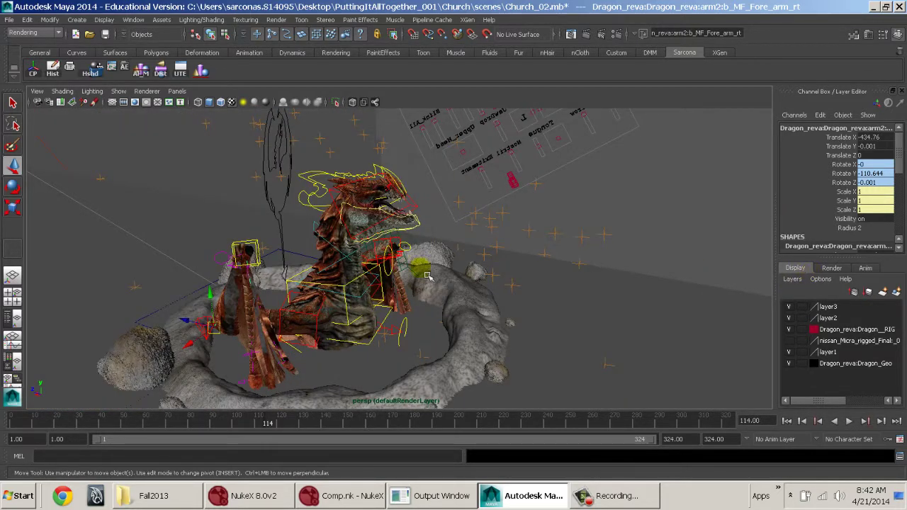
click(339, 244)
alt+drag(543, 280, 464, 303)
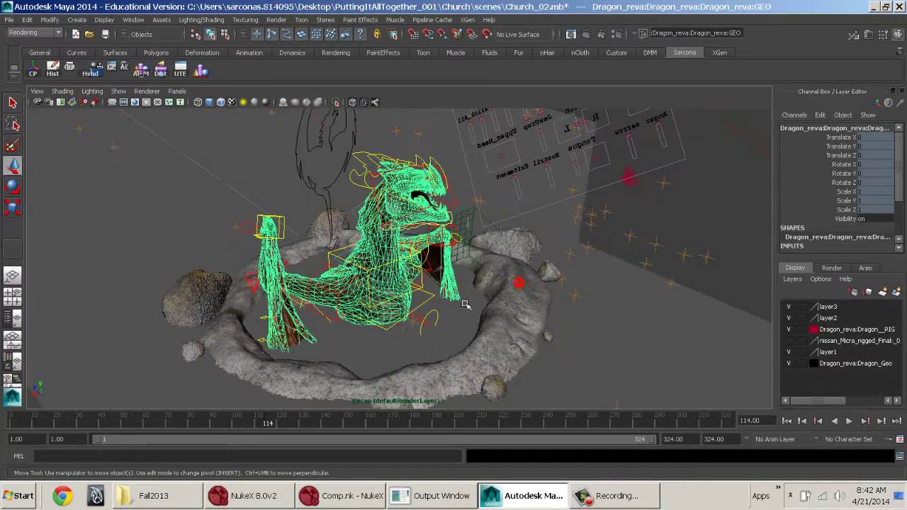
Step: Switch to the Comp.nk script in NukeX, enlarge the Node Graph, and delete the stray nodes above BackdropNode1
click(345, 494)
alt+middle_drag(326, 403, 405, 394)
key(space)
alt+middle_drag(293, 355, 262, 320)
middle_drag(192, 292, 449, 136)
drag(433, 73, 590, 190)
key(Delete)
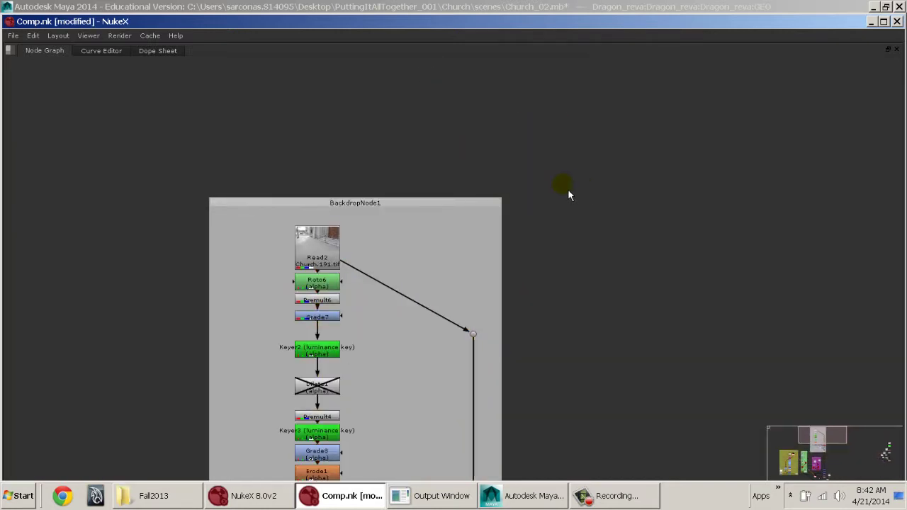
Step: Delete the disabled node between Merge8 and Write1 at the end of the comp tree
middle_drag(431, 166, 550, 79)
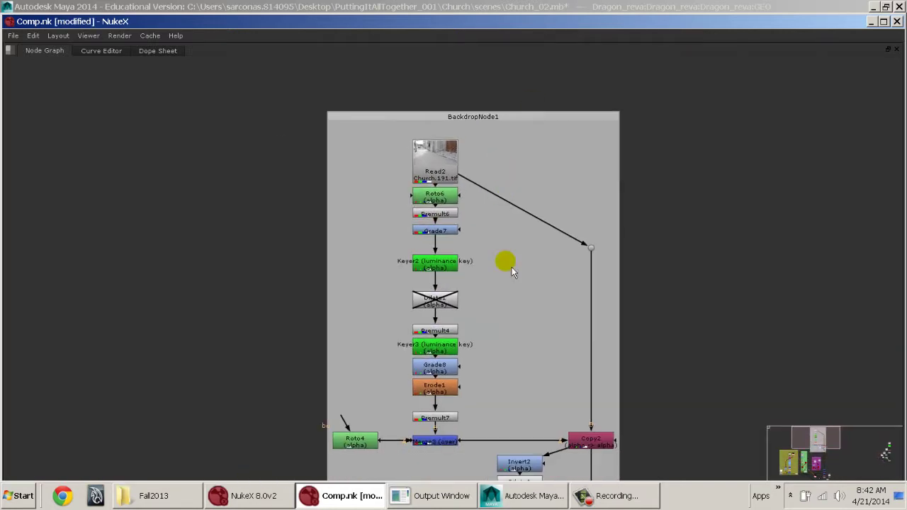
middle_drag(531, 375, 558, 188)
middle_drag(518, 356, 644, 157)
middle_drag(483, 372, 601, 196)
middle_drag(540, 333, 616, 175)
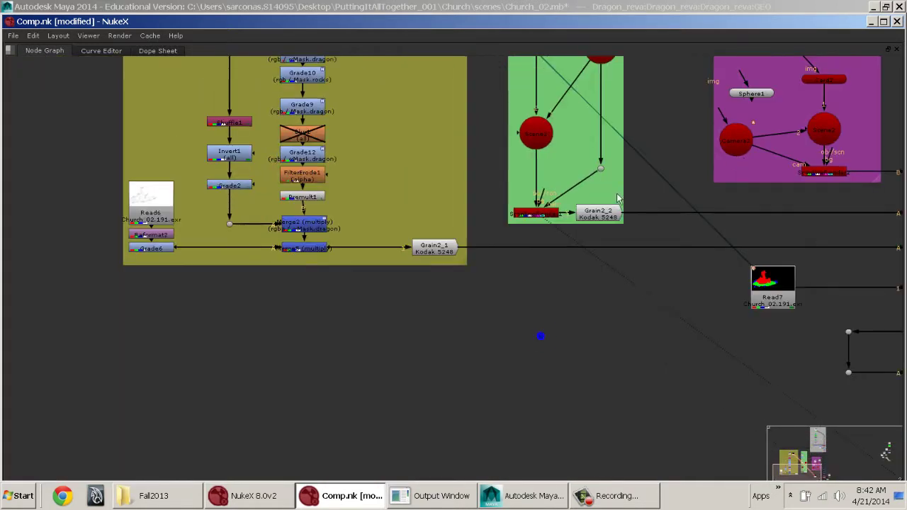
middle_drag(704, 288, 299, 255)
scroll(488, 277, down, 1)
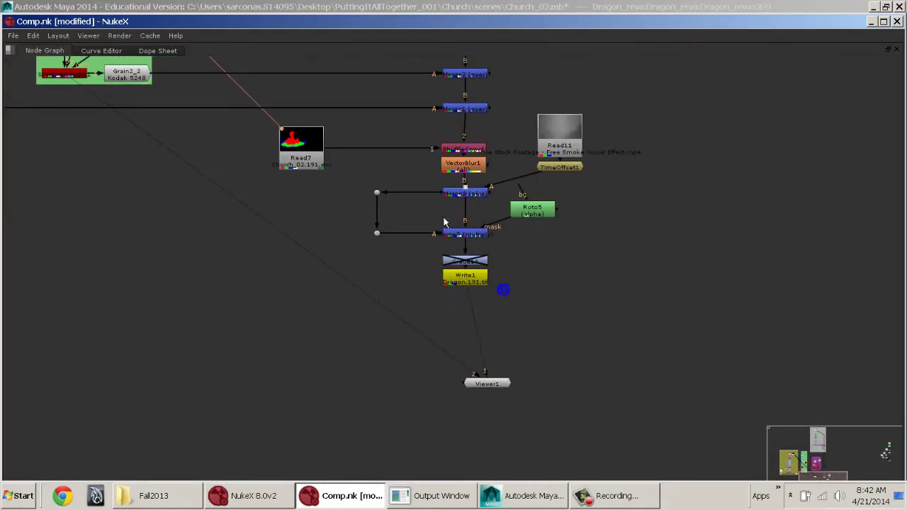
scroll(567, 393, up, 5)
drag(564, 401, 564, 456)
click(554, 334)
key(Delete)
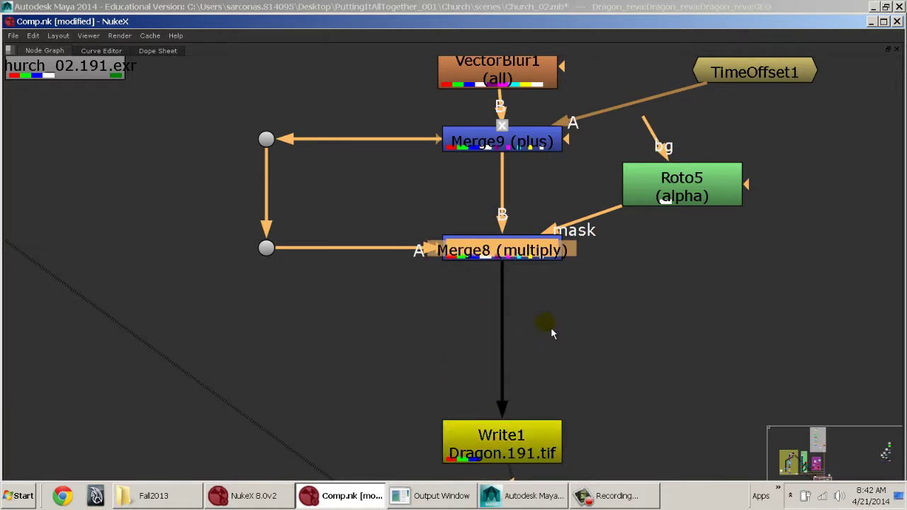
Step: Move the olive BackdropNode2 group with its nodes farther away from the green BackdropNode4 group
middle_drag(595, 278, 589, 402)
middle_drag(537, 187, 536, 368)
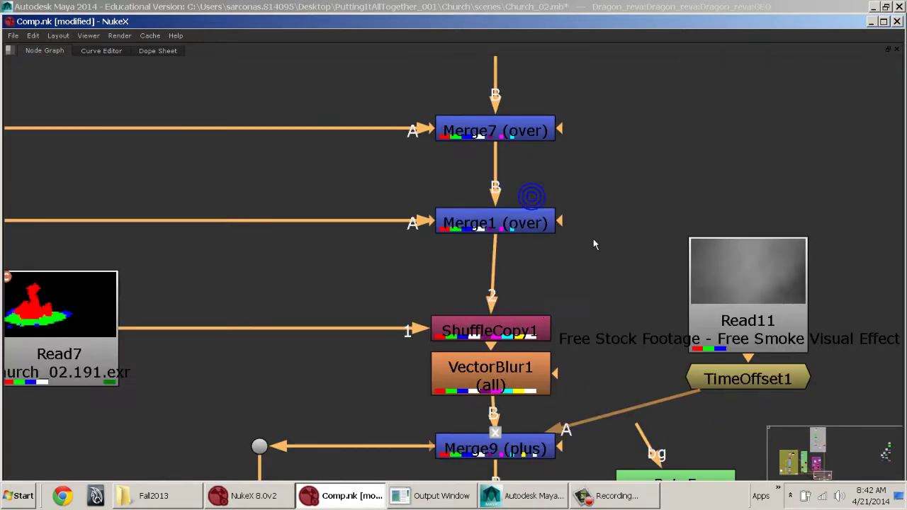
middle_drag(593, 238, 574, 240)
scroll(574, 240, down, 6)
middle_drag(344, 60, 476, 267)
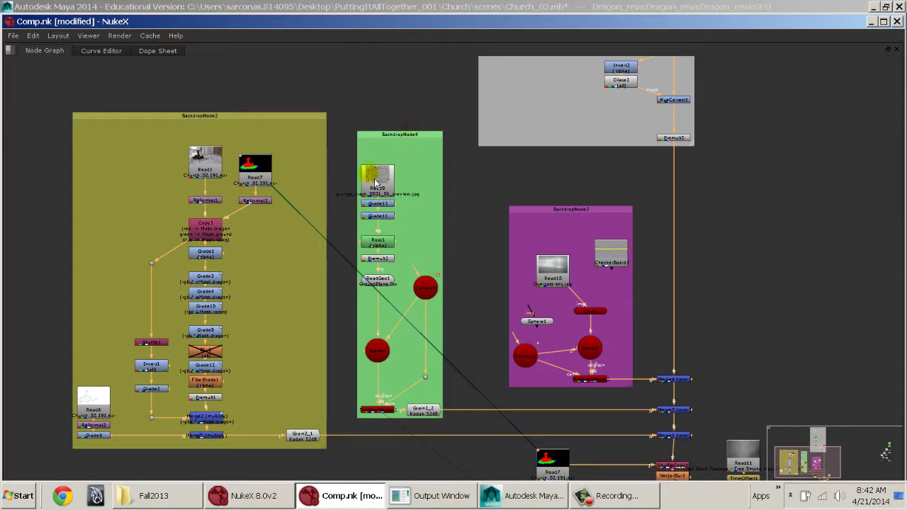
middle_drag(408, 142, 291, 287)
middle_drag(362, 190, 484, 193)
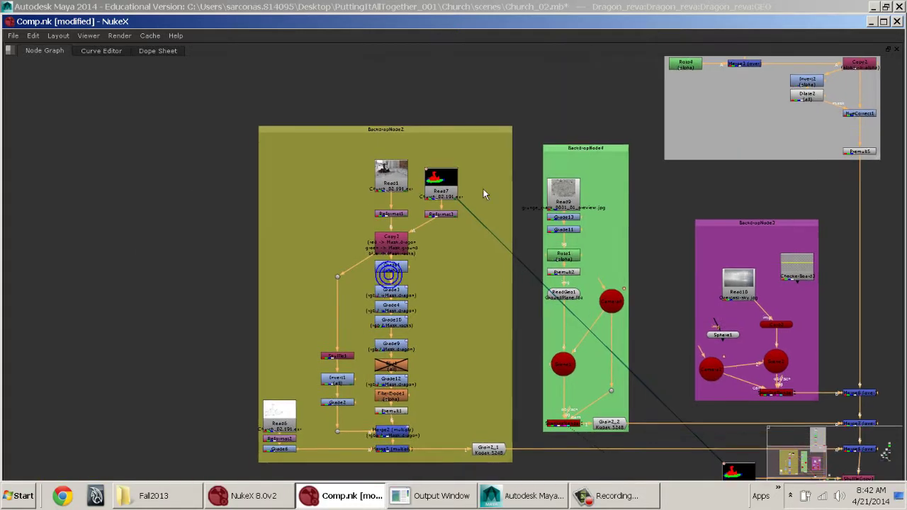
click(435, 132)
drag(435, 132, 369, 131)
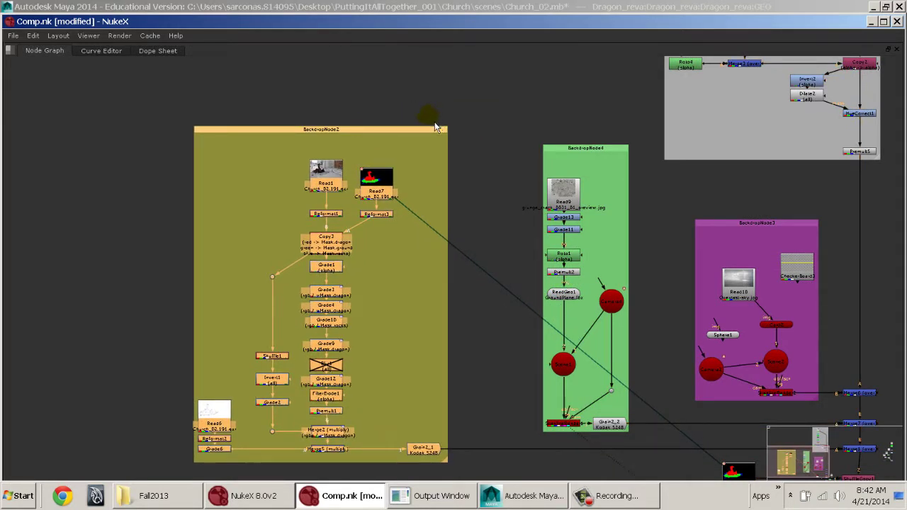
Step: Examine the Read1 and Read7 render inputs and the Reformat nodes beneath them in BackdropNode2
scroll(411, 181, up, 6)
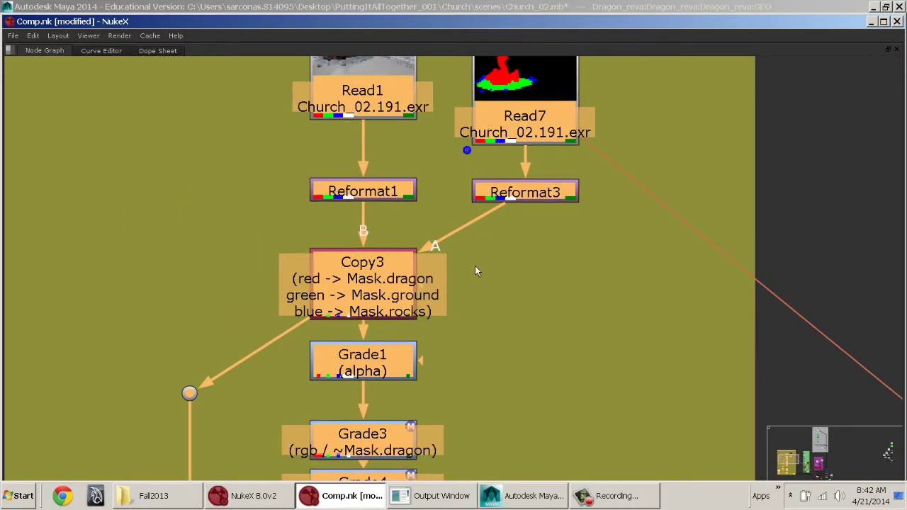
middle_drag(469, 151, 469, 301)
middle_drag(440, 174, 478, 165)
scroll(444, 167, up, 3)
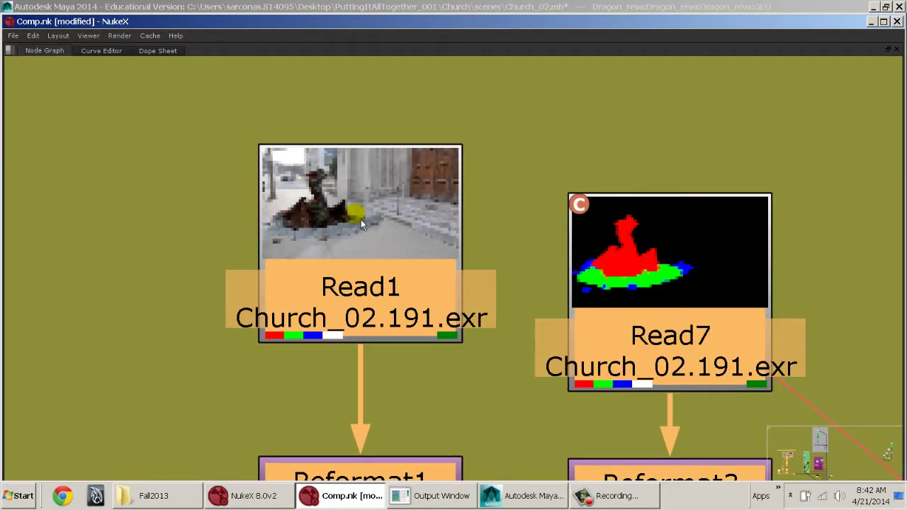
middle_drag(384, 296, 382, 86)
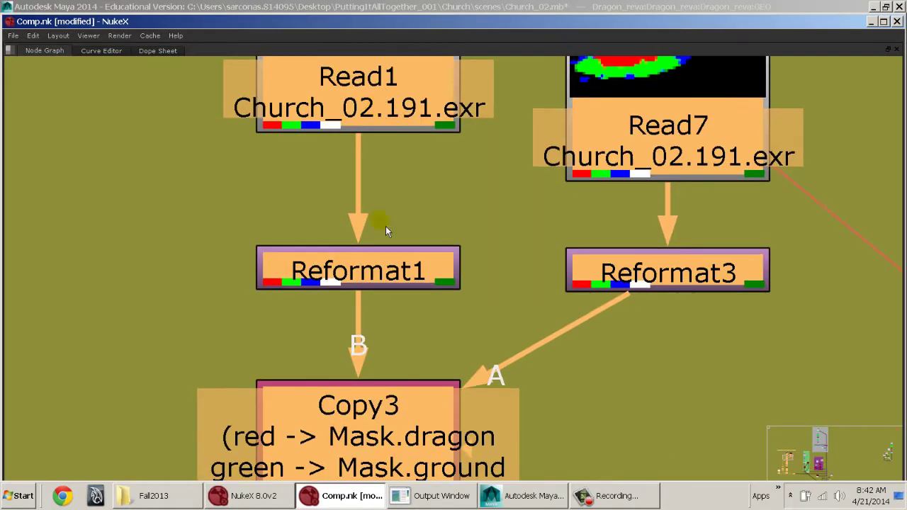
Step: Switch to Maya and review the frame range, renderable camera, and image size in the Render Settings
click(497, 500)
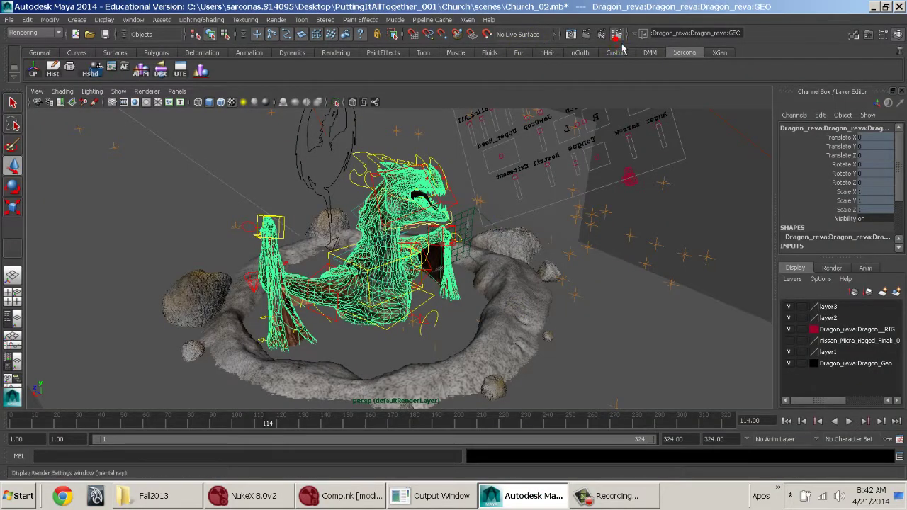
click(616, 39)
scroll(174, 245, down, 5)
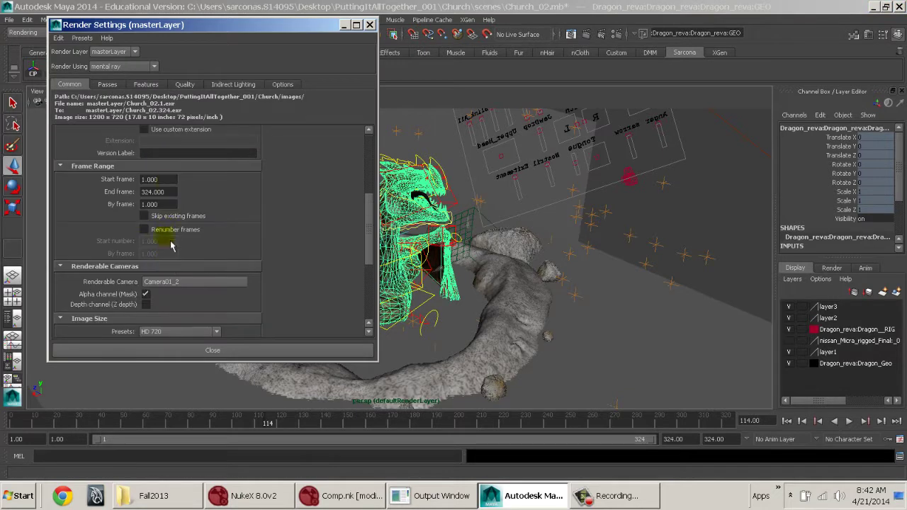
scroll(191, 284, down, 1)
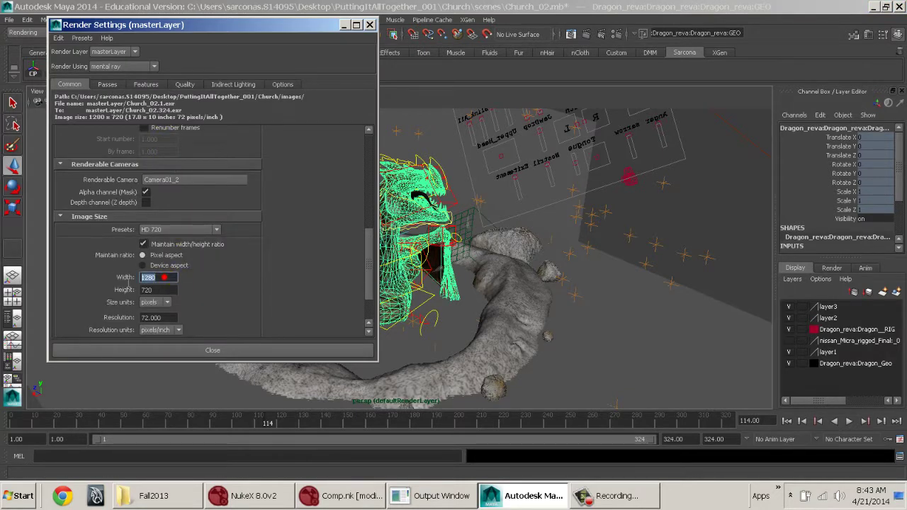
Step: Return to the NukeX comp and examine the node chain from Read1 and Read7 through Copy3 and the masked Grades to Premult1
click(363, 499)
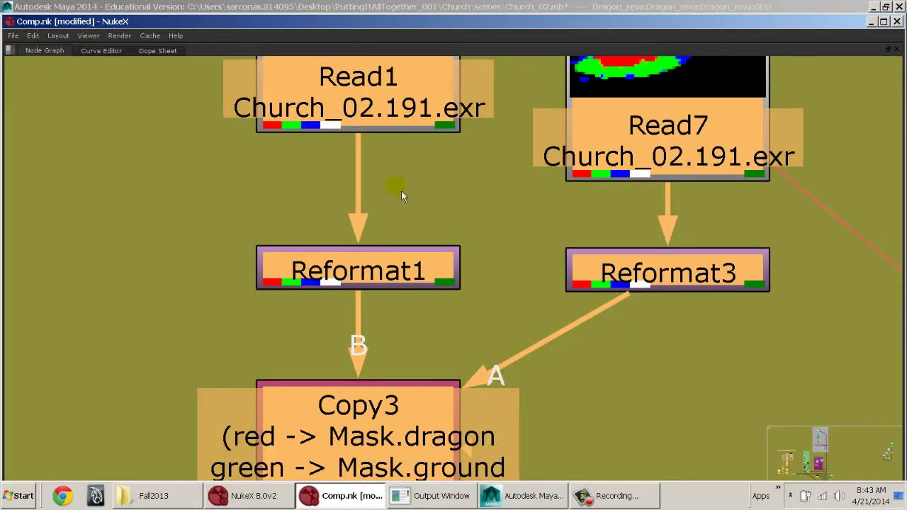
scroll(409, 164, down, 2)
middle_drag(405, 172, 425, 333)
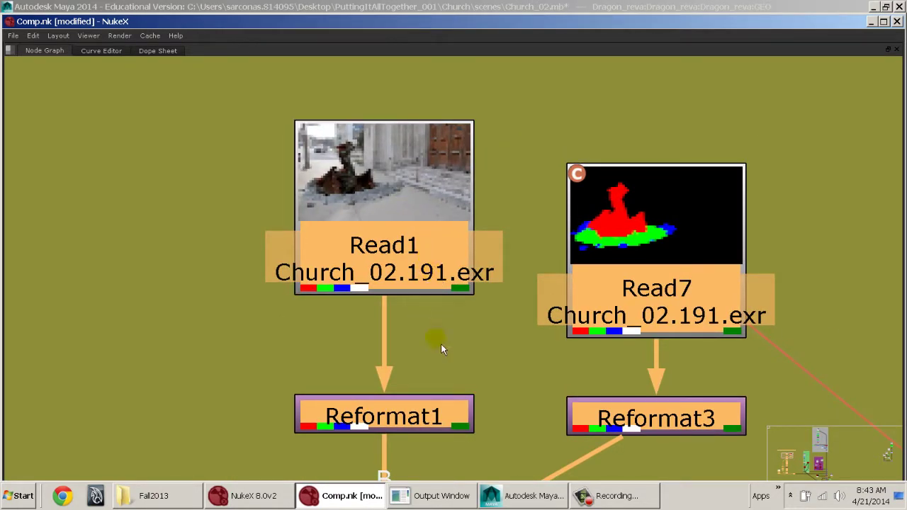
middle_drag(435, 374, 438, 196)
middle_drag(432, 316, 411, 246)
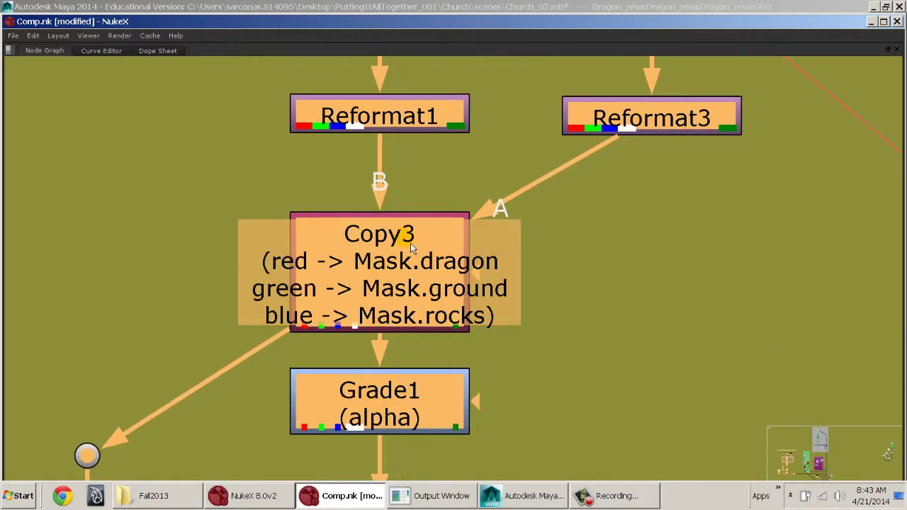
middle_drag(429, 165, 418, 206)
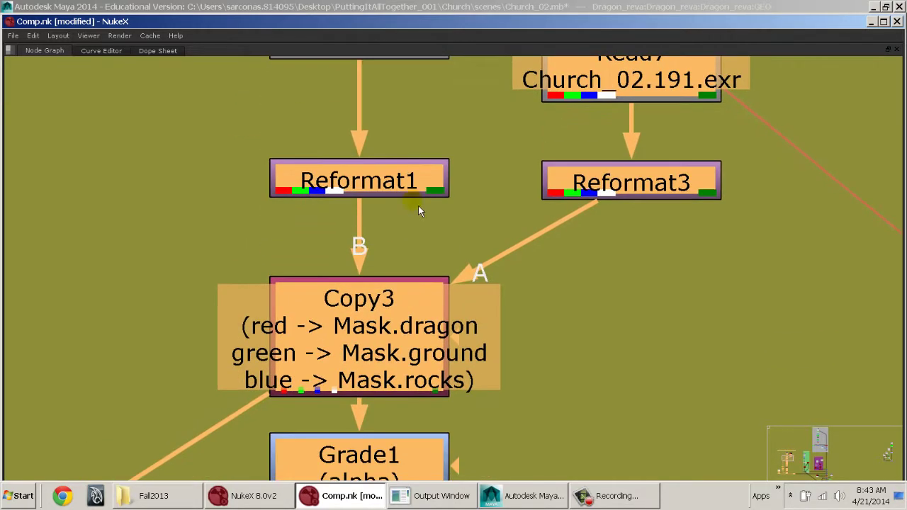
middle_drag(412, 287, 417, 80)
middle_drag(417, 359, 415, 292)
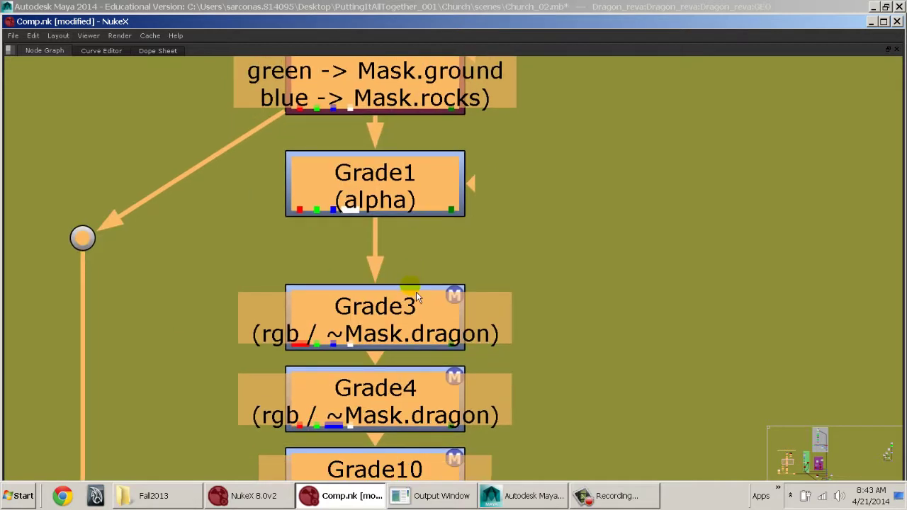
middle_drag(416, 425, 428, 195)
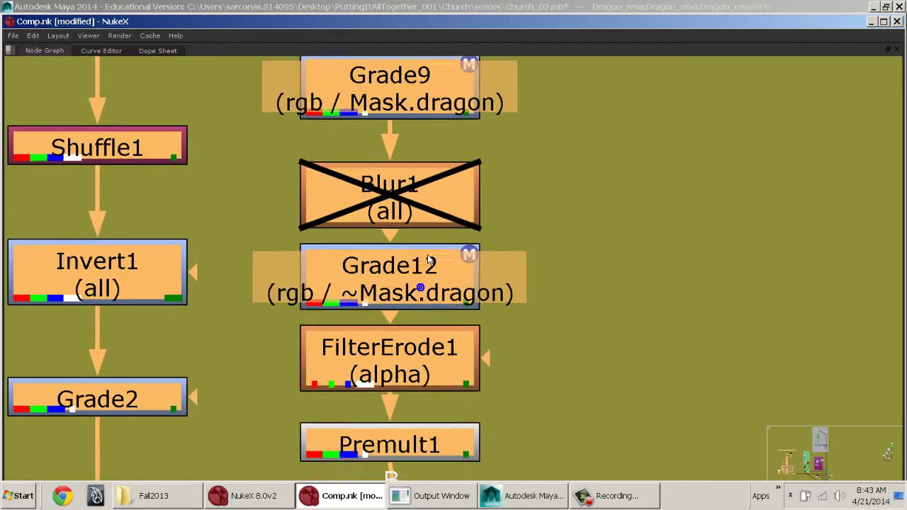
middle_drag(441, 297, 451, 278)
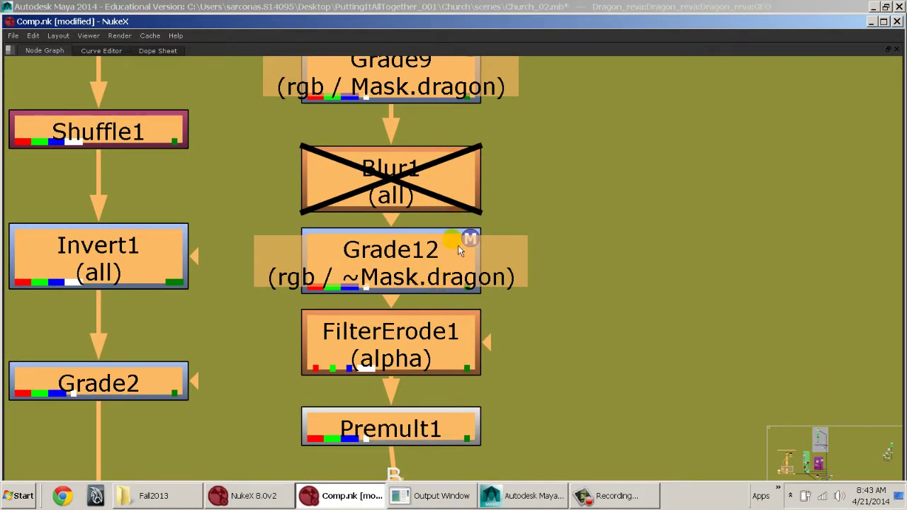
Step: Restore the full layout with the Viewer and view the outputs of the dragon group's last multiply merge and Merge1
key(space)
middle_drag(431, 380, 442, 476)
scroll(329, 369, down, 8)
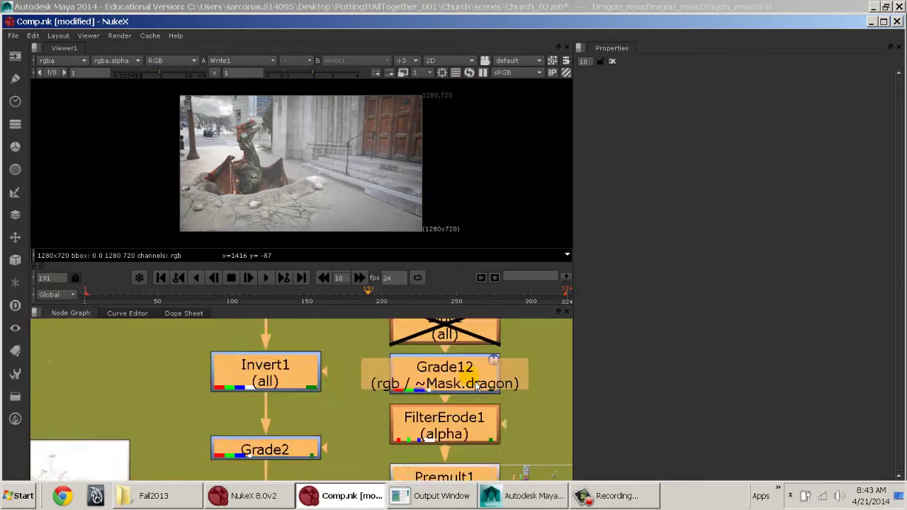
click(338, 406)
key(1)
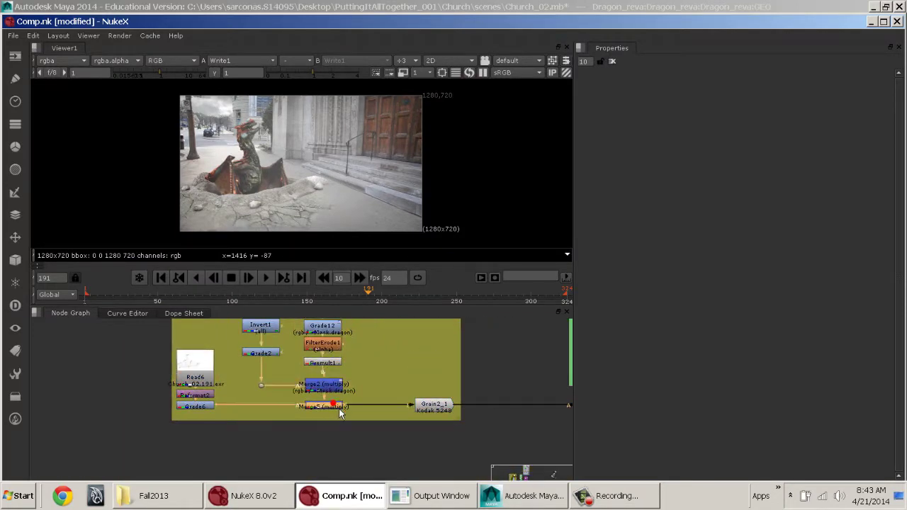
middle_drag(521, 407, 533, 430)
click(529, 416)
key(1)
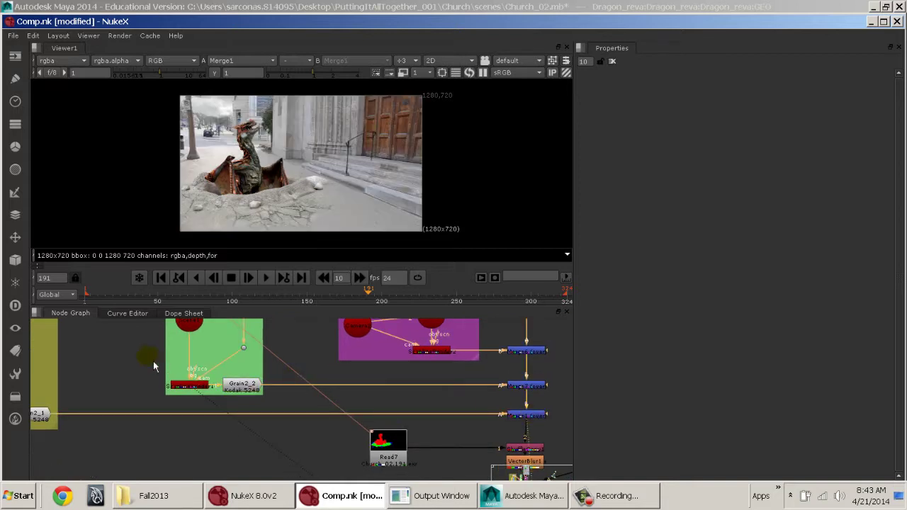
Step: Toggle the Grade3, Grade4, Grade10, and Grade9 nodes off and on to compare their effect on the crater rim and rocks
middle_drag(153, 360, 322, 400)
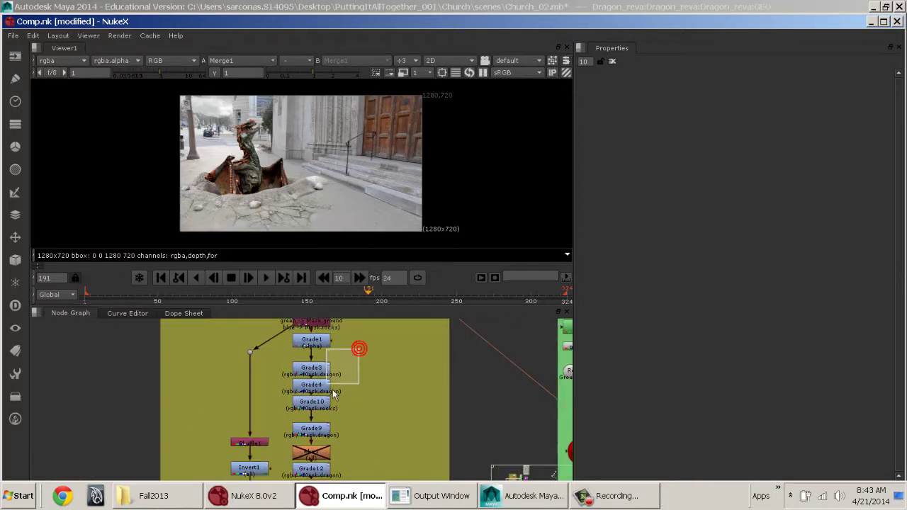
drag(360, 334, 288, 437)
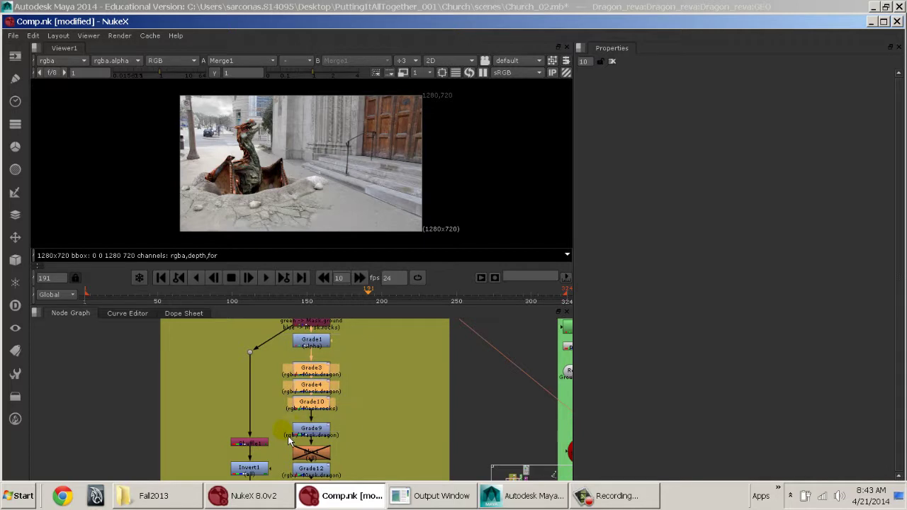
shift+click(317, 430)
key(d)
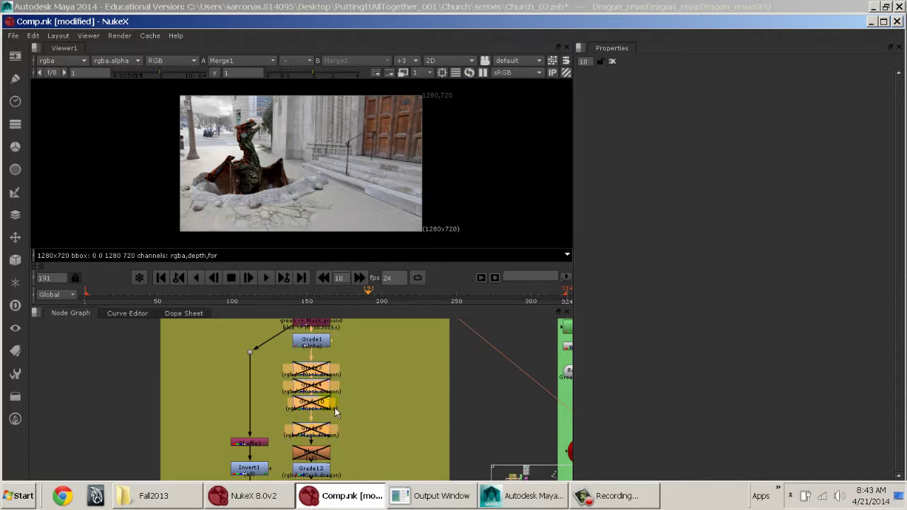
scroll(317, 181, up, 4)
scroll(374, 205, up, 4)
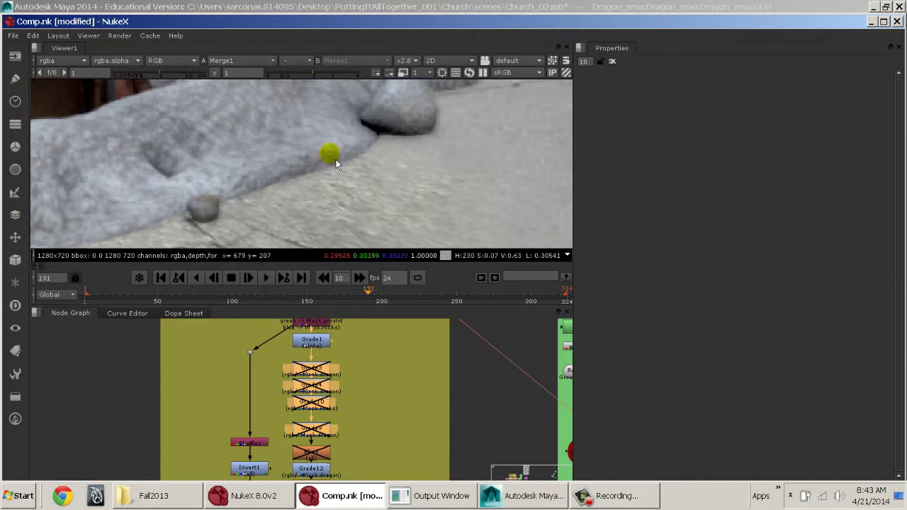
key(d)
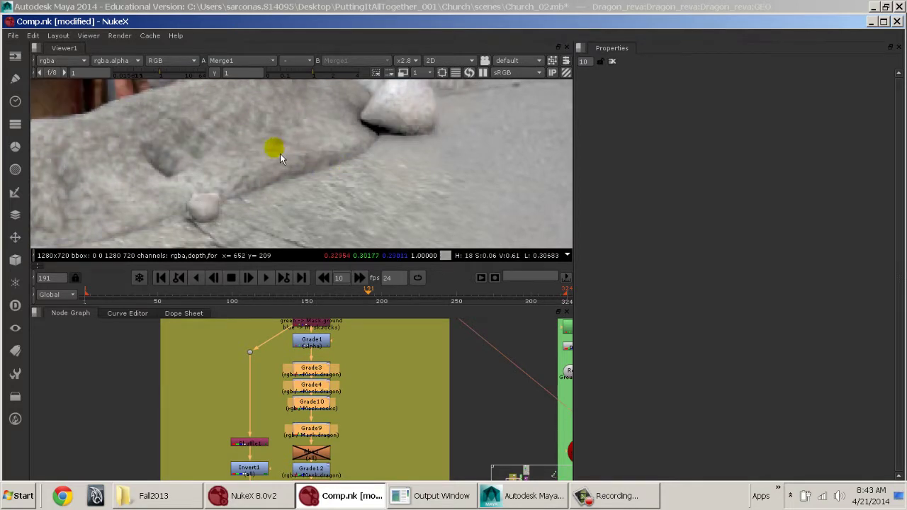
key(d)
key(d)
Step: Delete the disabled Blur1 node and move Grade12 up directly beneath Grade9
click(389, 452)
middle_drag(384, 454, 377, 417)
click(295, 418)
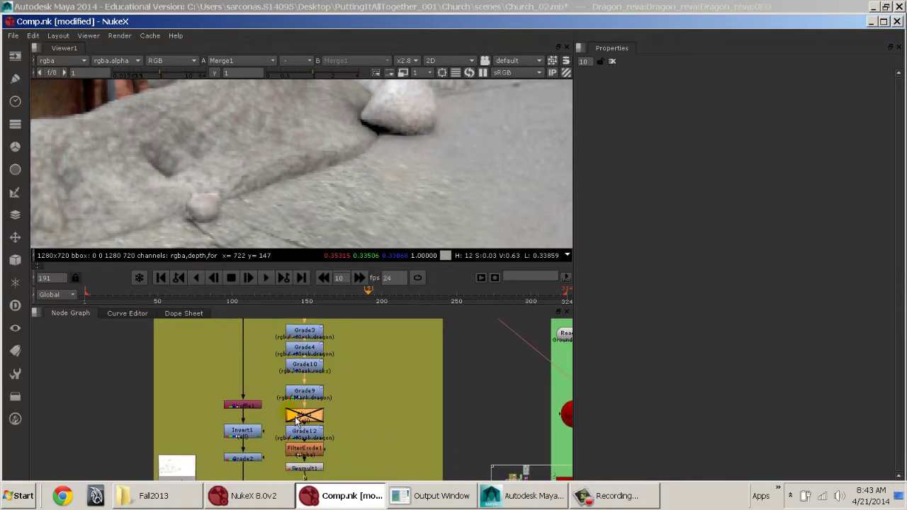
key(Delete)
middle_drag(314, 439, 319, 410)
click(313, 402)
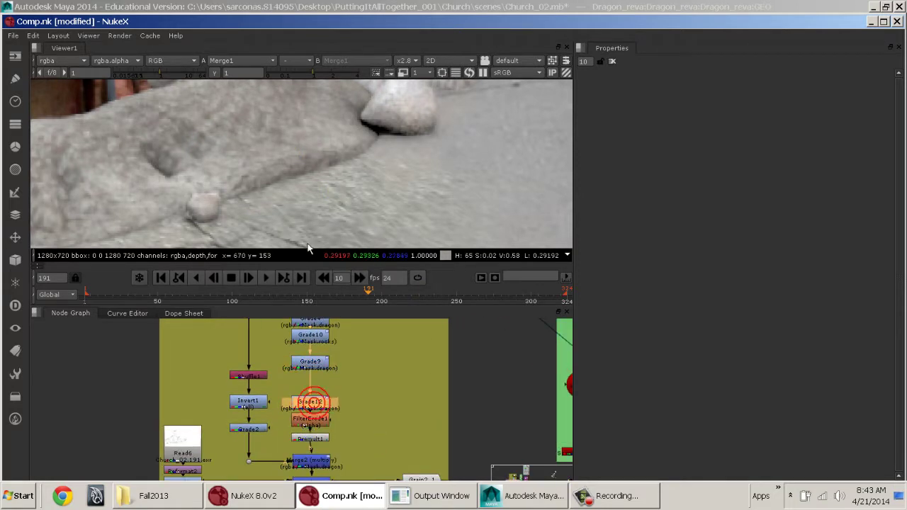
key(f)
drag(325, 413, 326, 390)
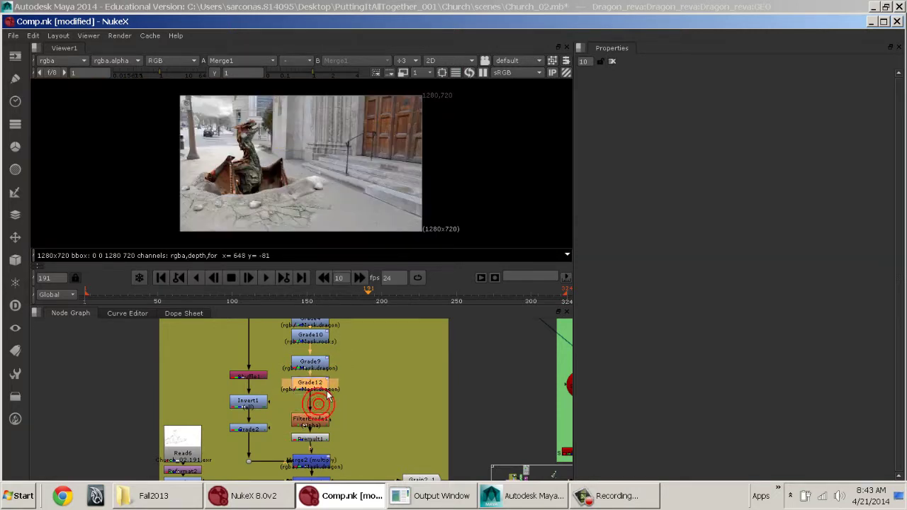
Step: Toggle Grade12 off and on to compare its effect on the dragon and crater up close
key(d)
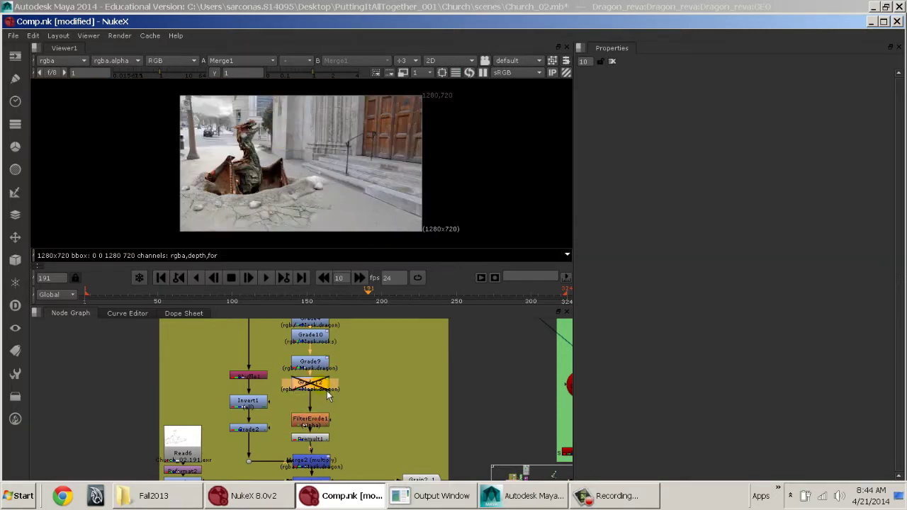
click(260, 223)
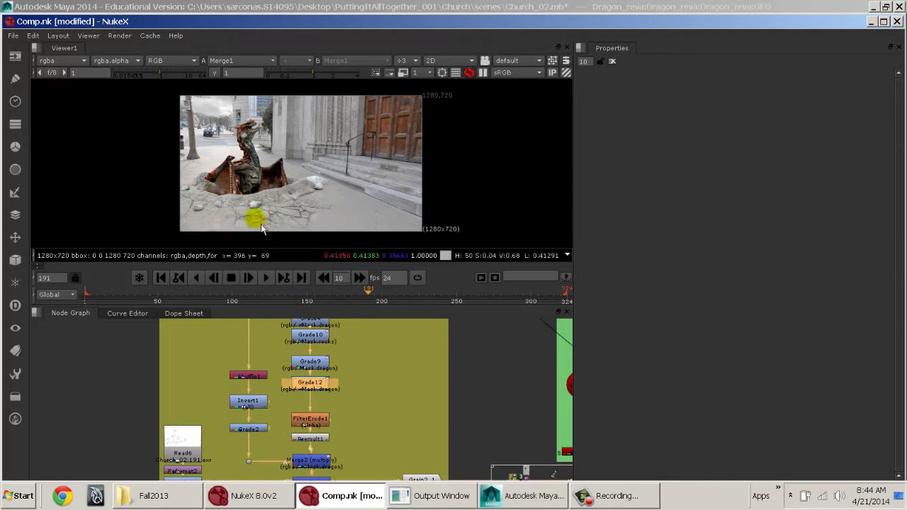
scroll(259, 223, up, 5)
key(d)
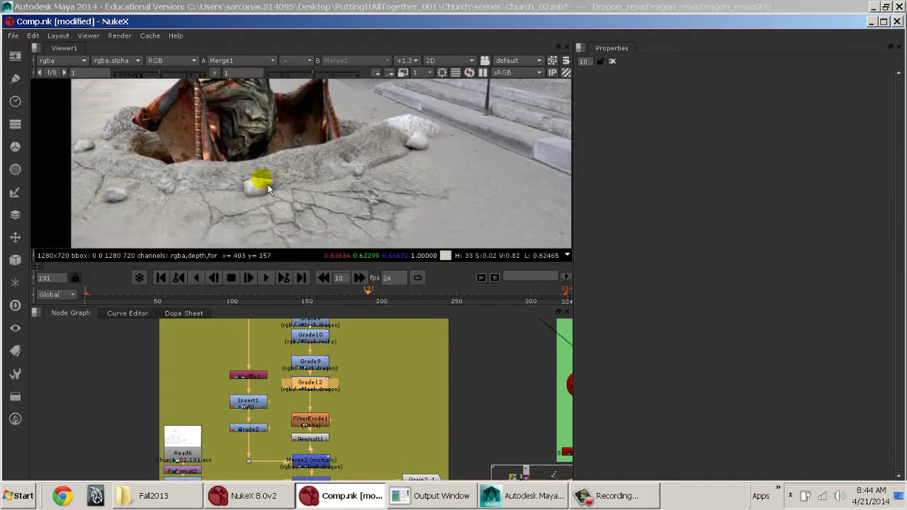
click(299, 365)
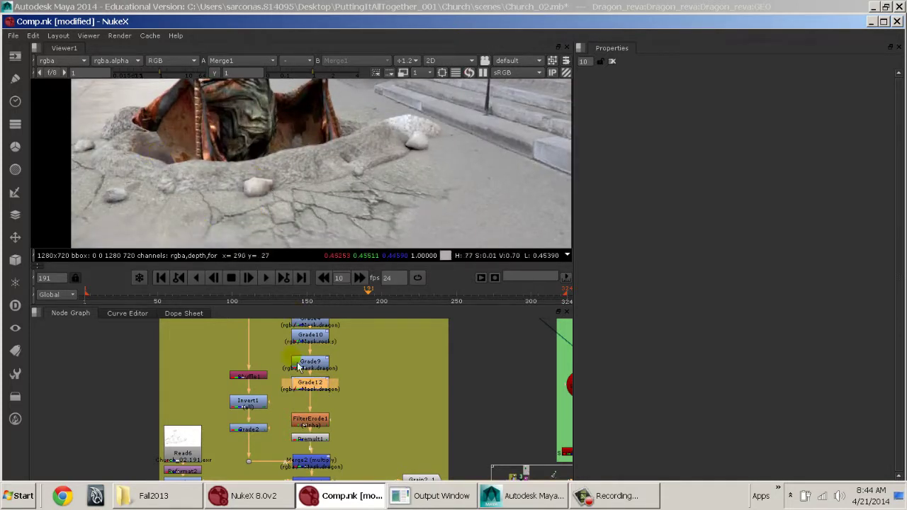
Step: Fit the whole shot in the Viewer and toggle FilterErode1 off and on, then check Premult1 and the multiply merges below it
middle_drag(336, 420, 333, 373)
click(318, 379)
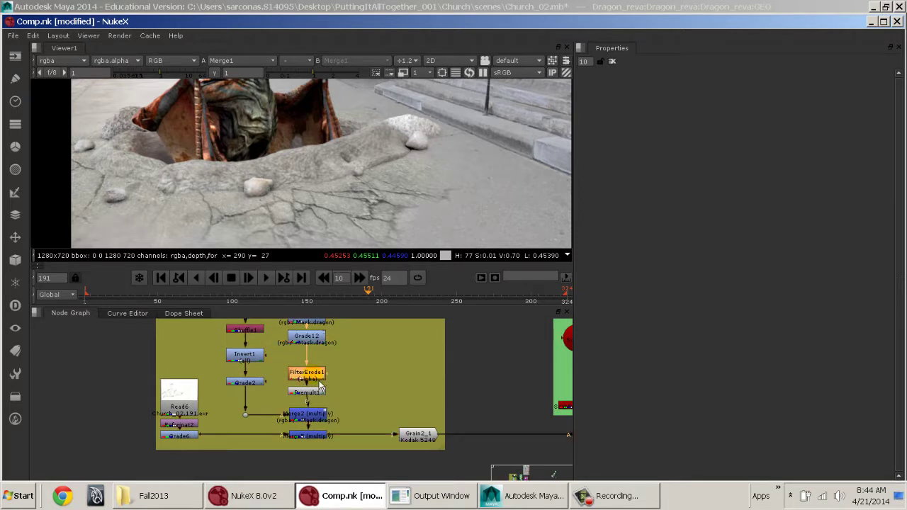
key(f)
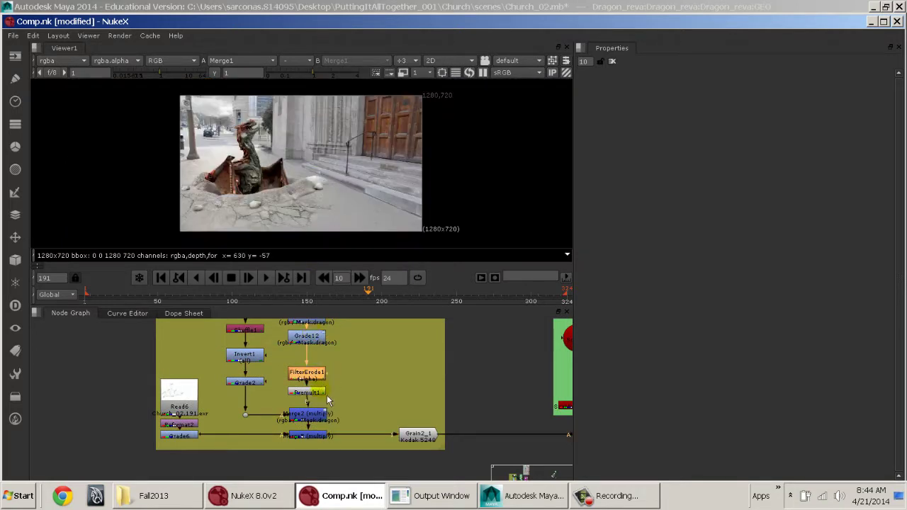
key(d)
key(d)
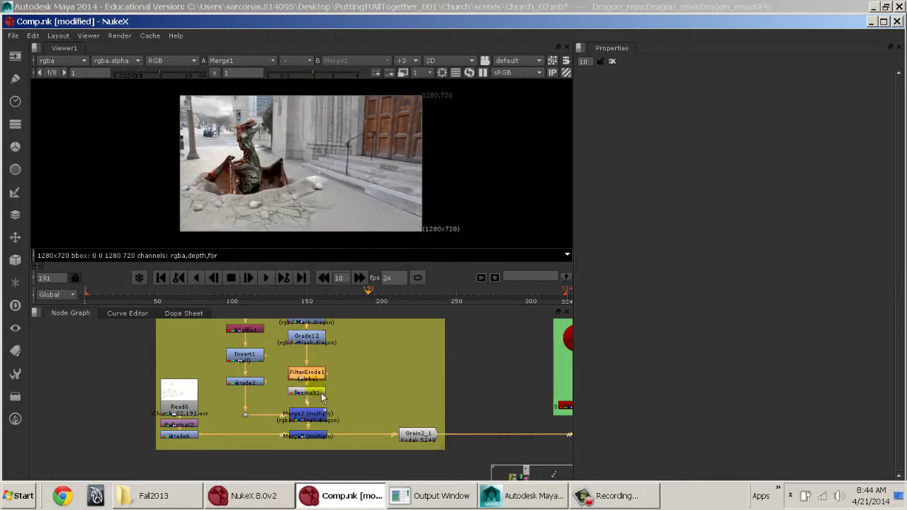
click(321, 393)
middle_drag(347, 397, 367, 459)
middle_drag(351, 336, 319, 372)
middle_drag(374, 457, 318, 386)
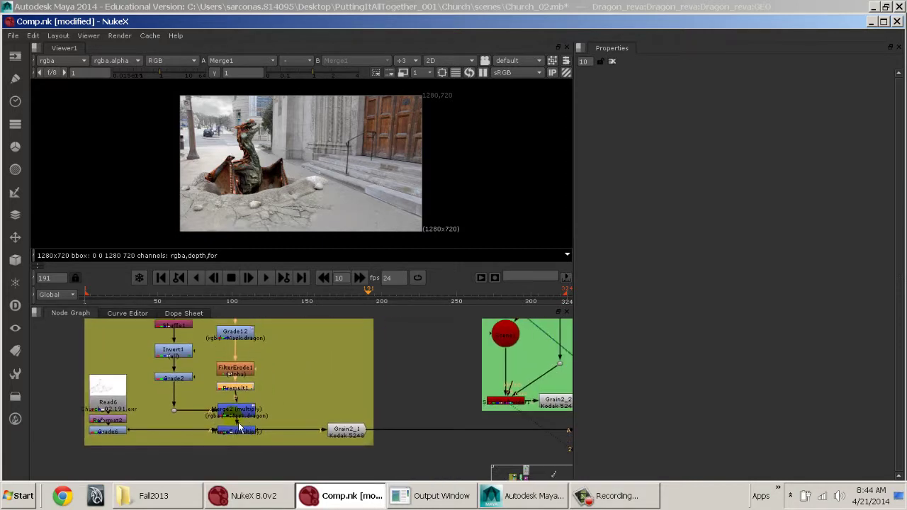
Step: View the ambient occlusion pass from Read6 and compare it with the graded output of Grade6
click(107, 401)
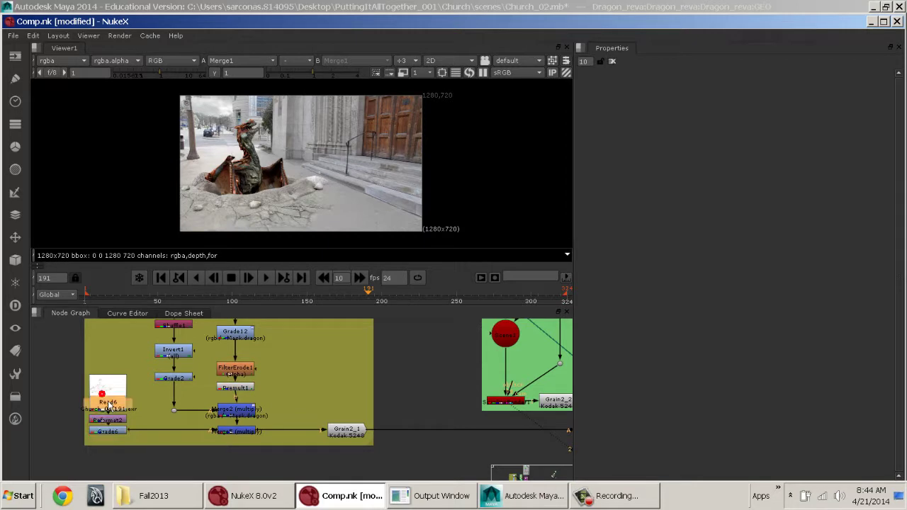
key(1)
scroll(261, 193, up, 1)
middle_drag(266, 154, 285, 119)
click(221, 431)
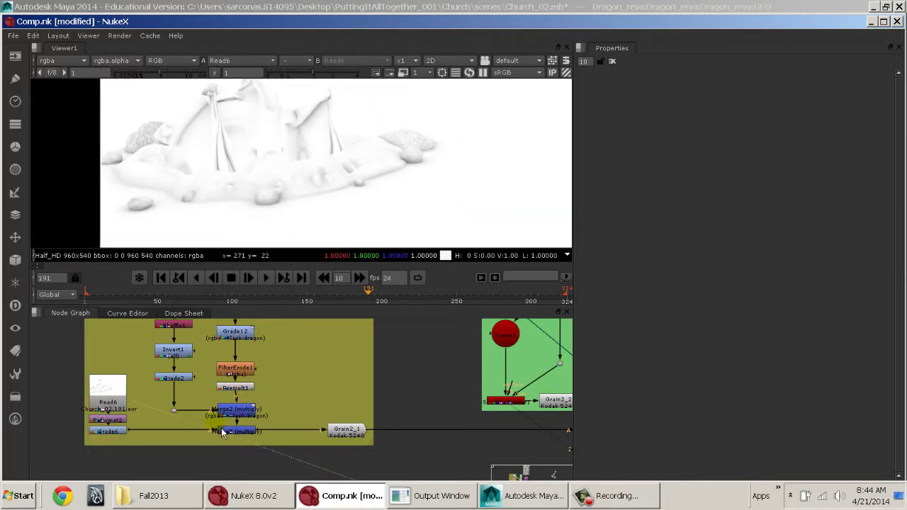
click(111, 420)
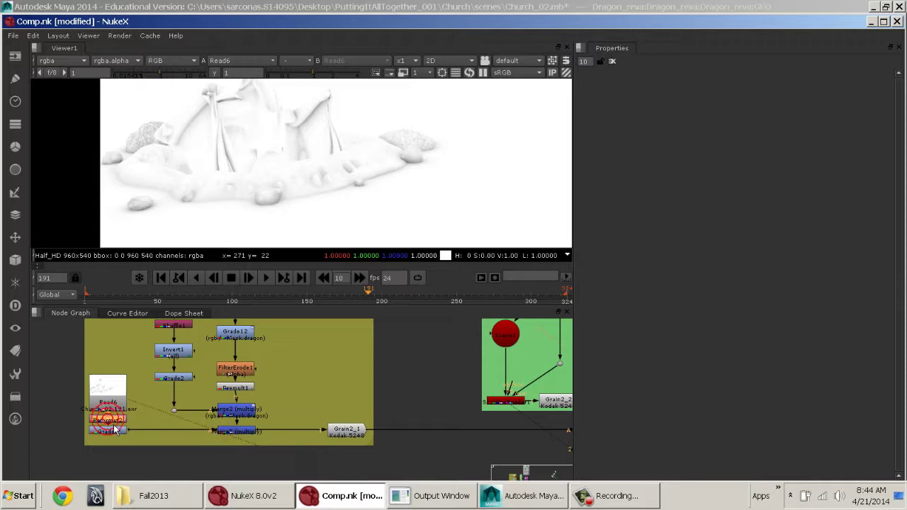
click(114, 430)
key(1)
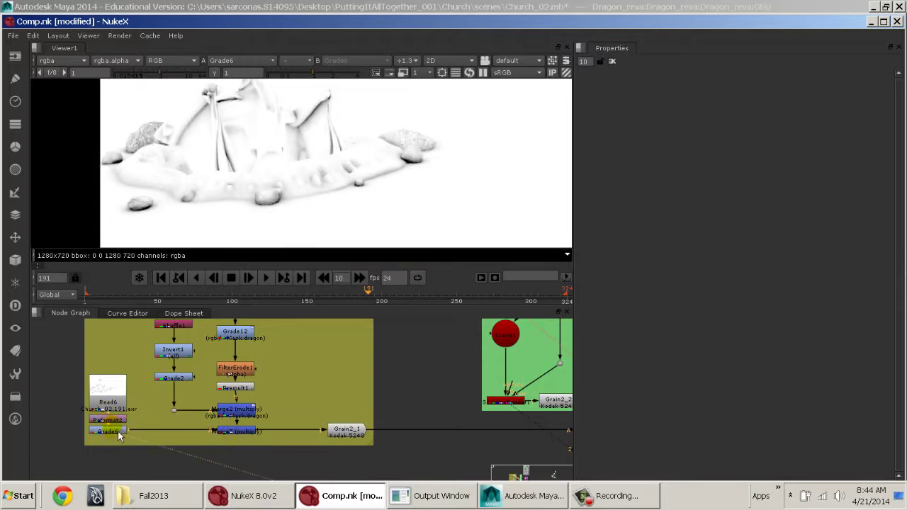
Step: View the output of Merge5 and toggle it off and on to compare the occlusion multiply
click(255, 431)
key(1)
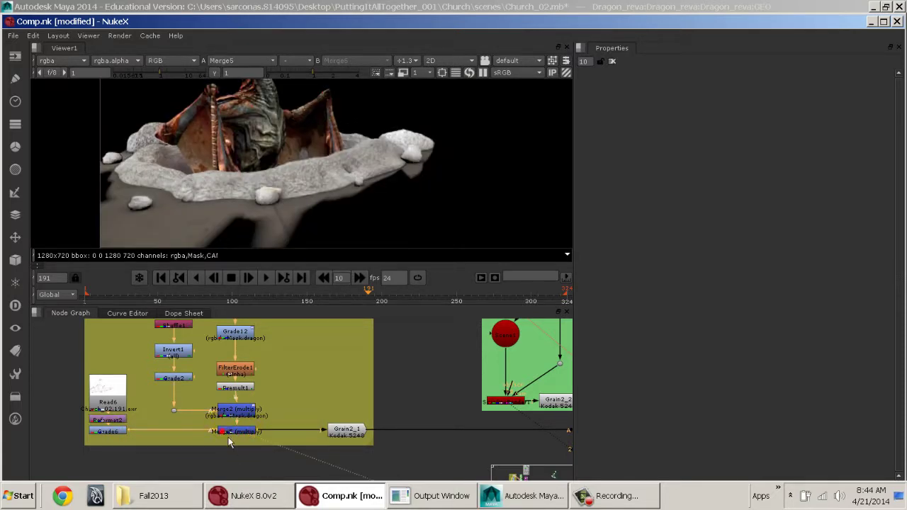
key(d)
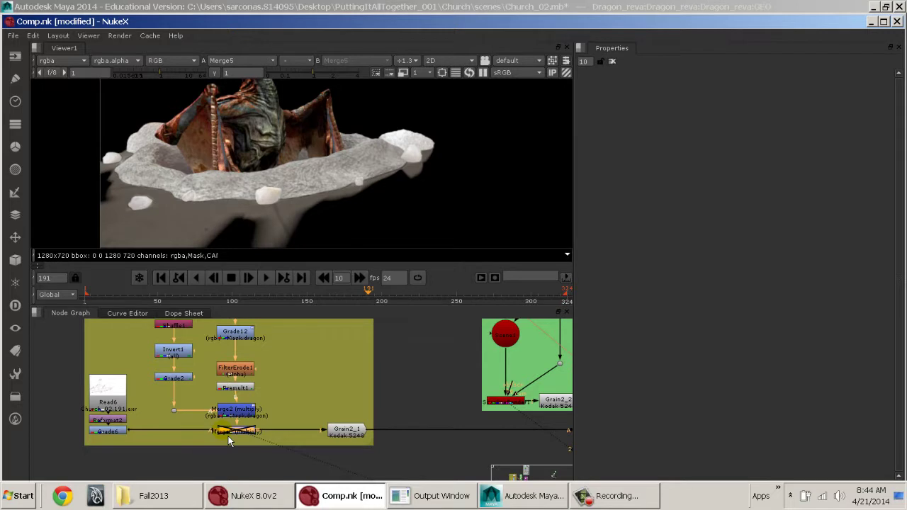
key(d)
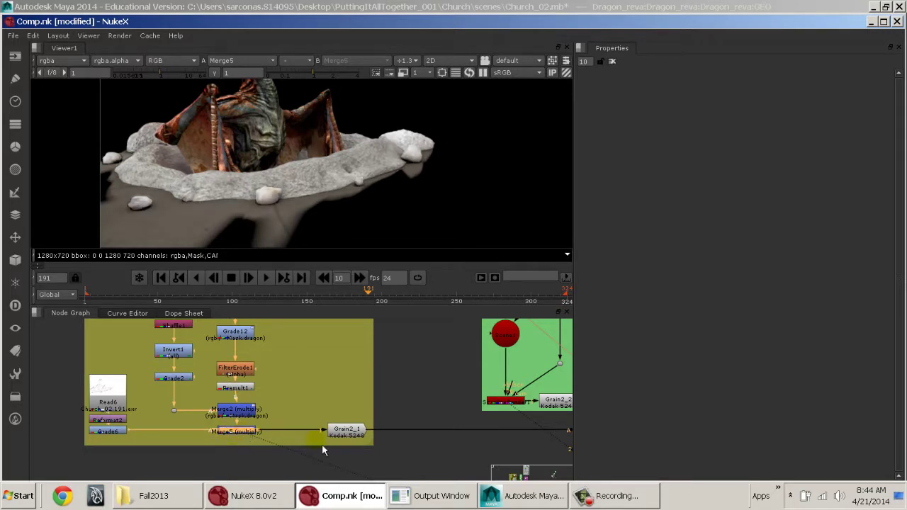
Step: View the output of the Grain2_1 node with a close-up of the dragon's wing
middle_drag(455, 452, 441, 438)
middle_drag(213, 387, 239, 408)
click(200, 435)
key(1)
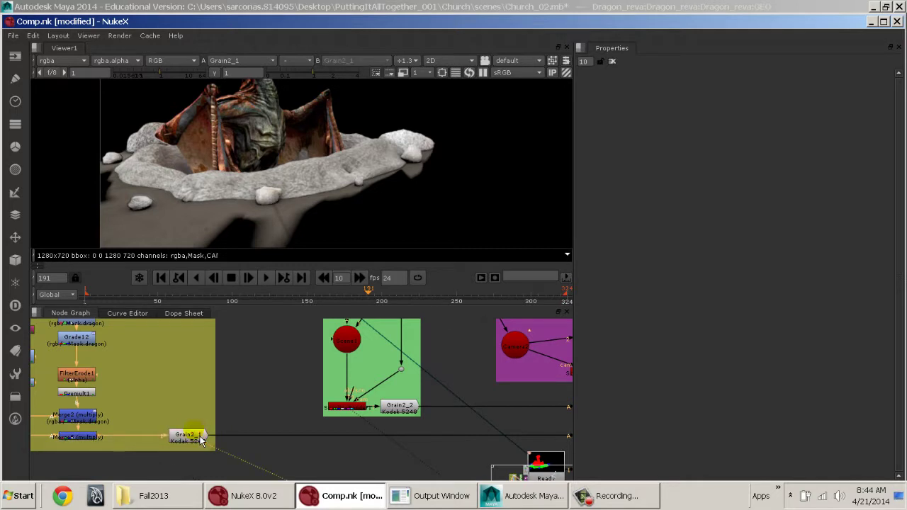
scroll(255, 162, up, 5)
middle_drag(253, 161, 375, 203)
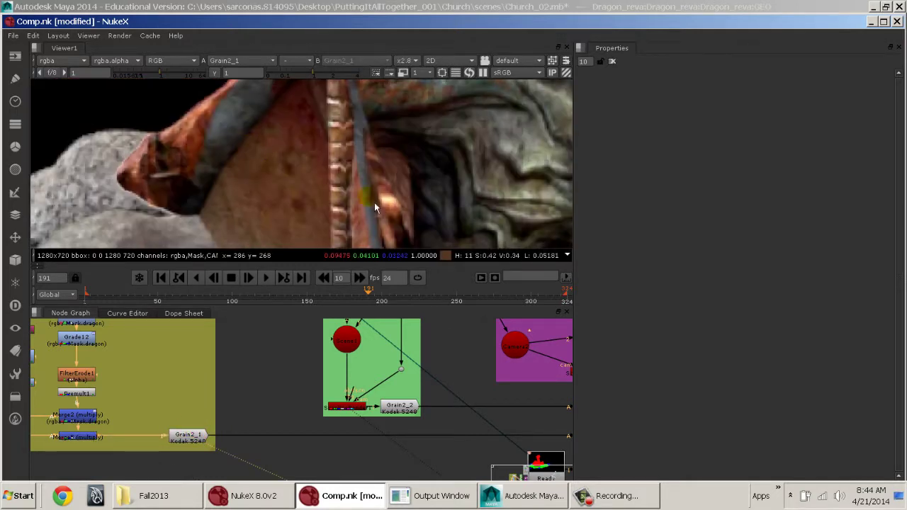
Step: Toggle Grain2_1 off and on repeatedly to compare the Kodak 5248 grain at pixel level
click(206, 436)
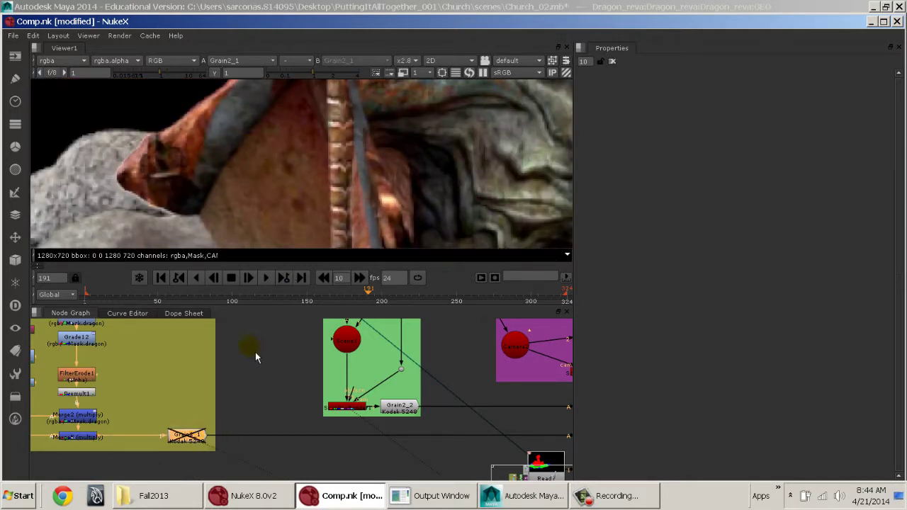
key(d)
scroll(305, 184, up, 4)
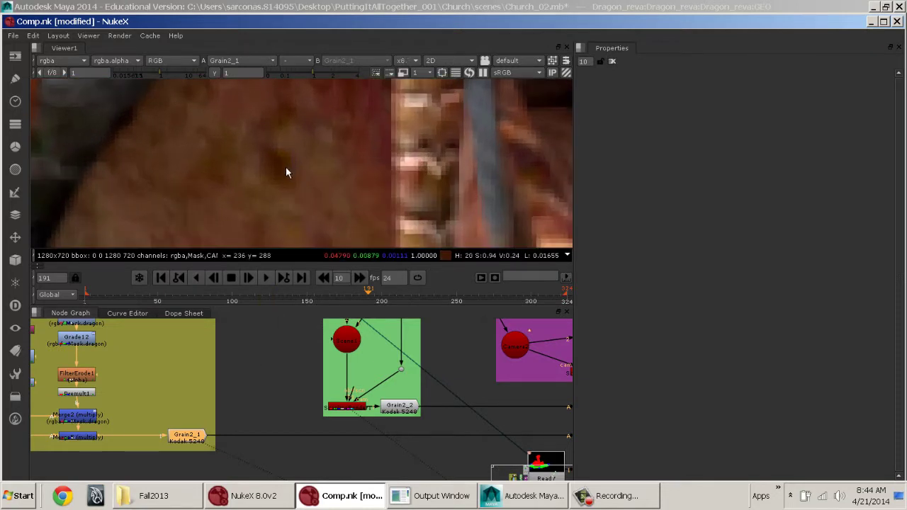
key(d)
key(d)
key(d)
key(d)
key(d)
key(d)
Step: Select the dragon group's backdrop with its nodes and show the Node Graph full-size to survey all the groups
scroll(374, 397, down, 5)
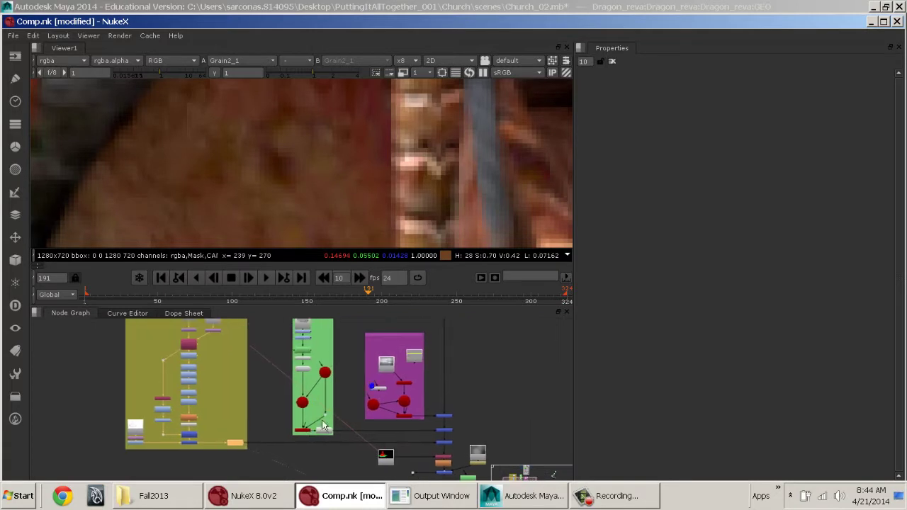
middle_drag(300, 390, 310, 437)
middle_drag(345, 393, 282, 351)
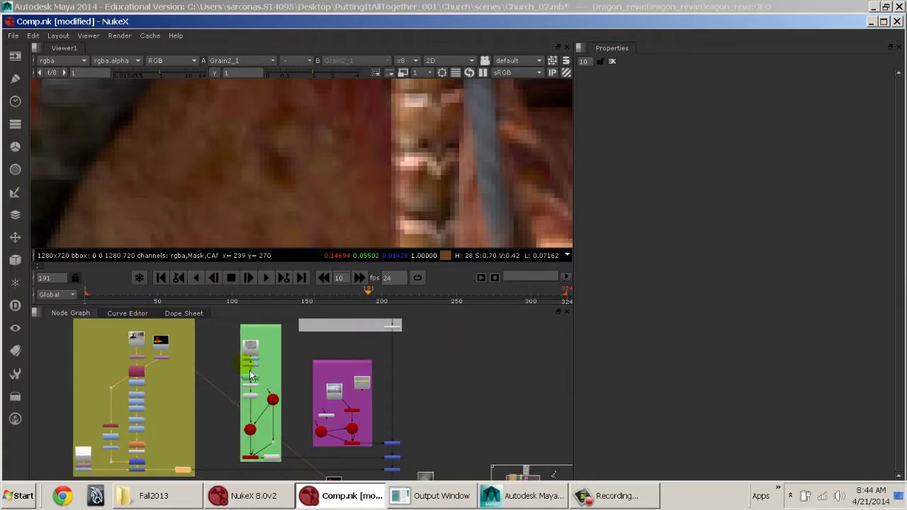
middle_drag(226, 364, 224, 392)
middle_drag(181, 356, 435, 188)
click(327, 356)
key(space)
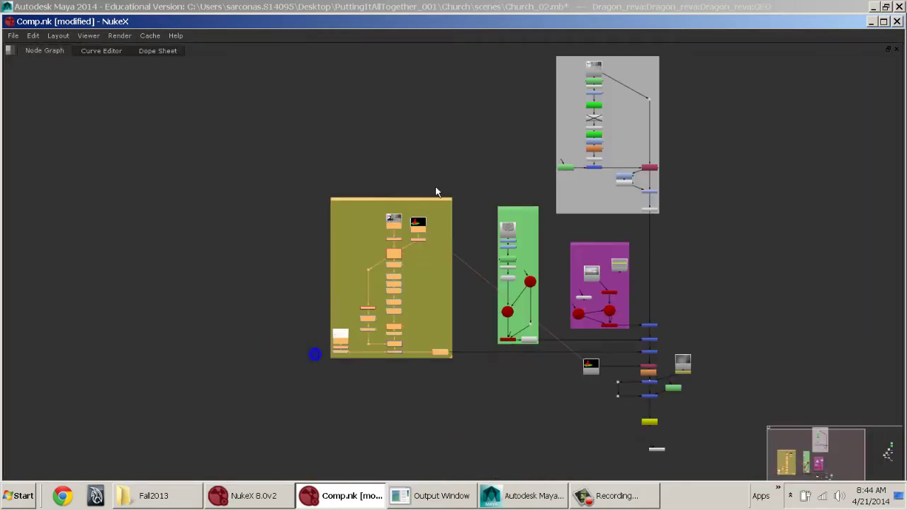
Step: Examine Read7's red, green, and blue matte and how Copy3 copies it to Mask.dragon, Mask.ground, and Mask.rocks
scroll(435, 188, up, 5)
middle_drag(482, 308, 507, 164)
scroll(455, 192, up, 3)
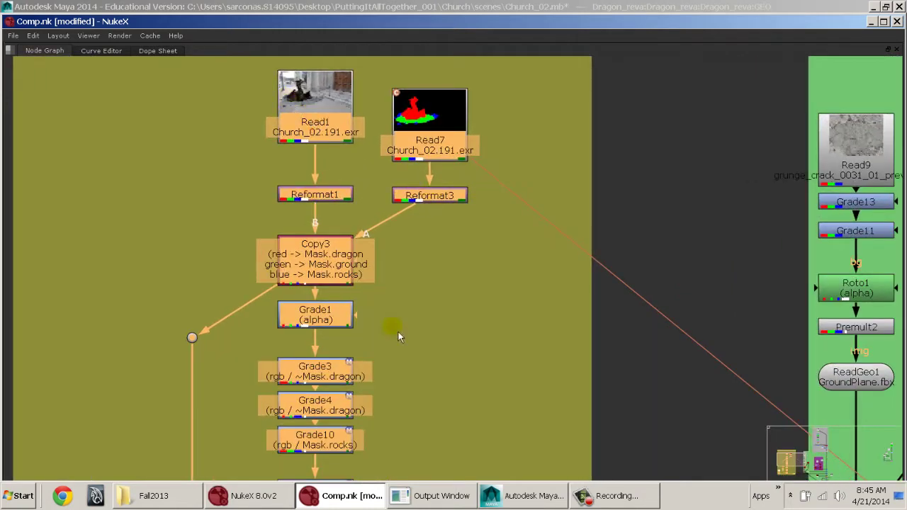
middle_drag(422, 362, 422, 280)
middle_drag(402, 143, 367, 366)
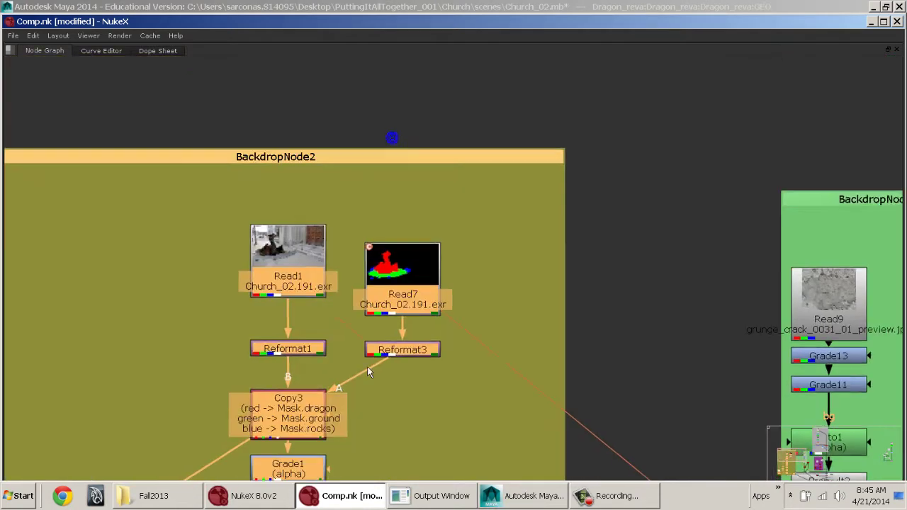
scroll(485, 241, up, 5)
middle_drag(486, 236, 324, 451)
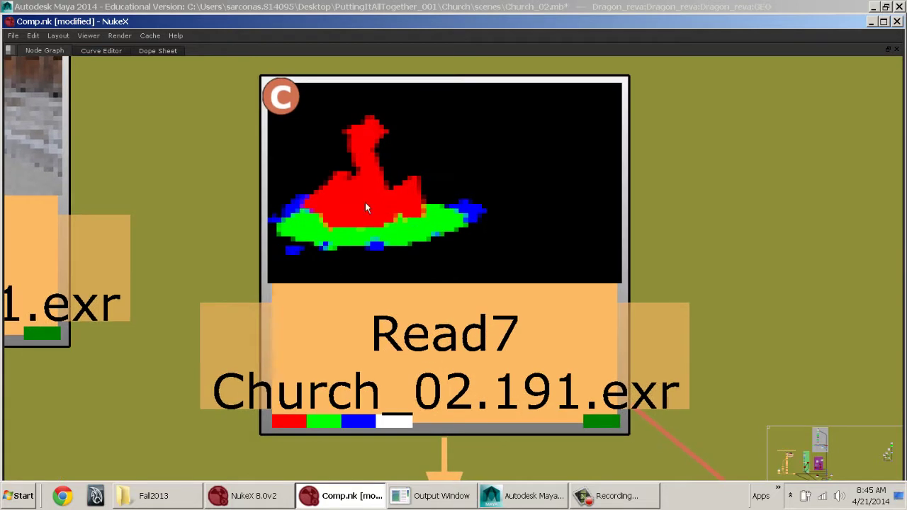
scroll(444, 236, down, 6)
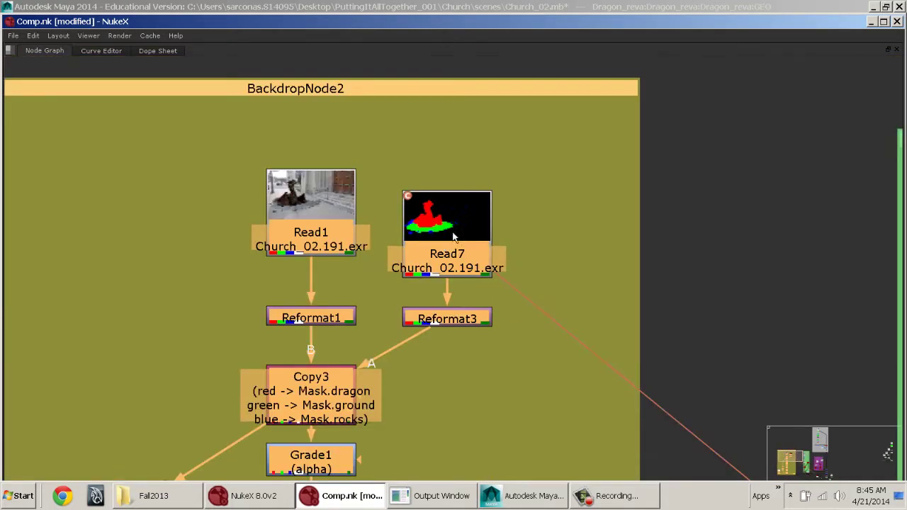
middle_drag(461, 359, 476, 134)
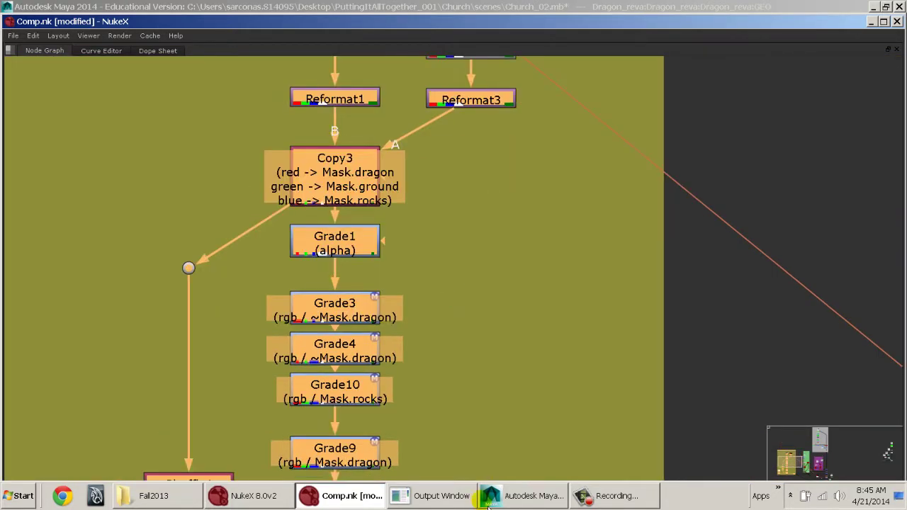
Step: Switch to Maya and step through the masterLayer, COlor, AO, and Mattes render layers, ending on COlor
click(516, 500)
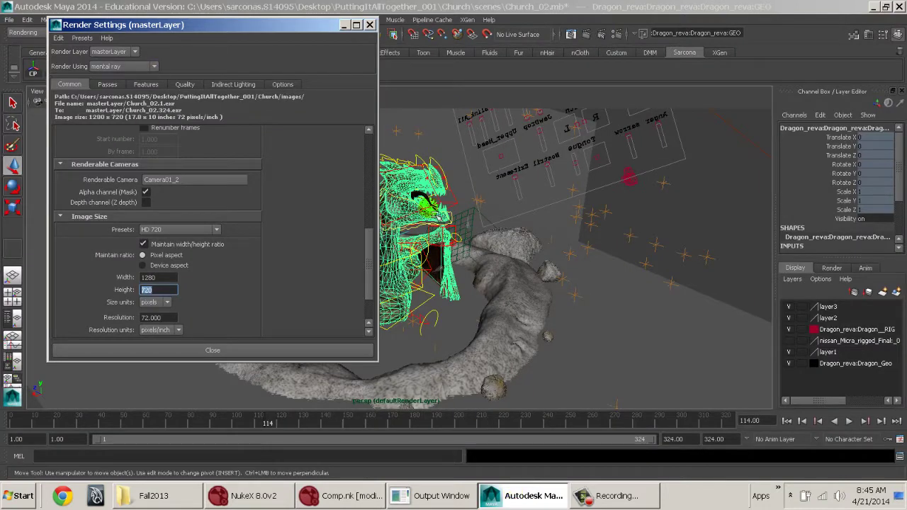
click(864, 268)
click(847, 279)
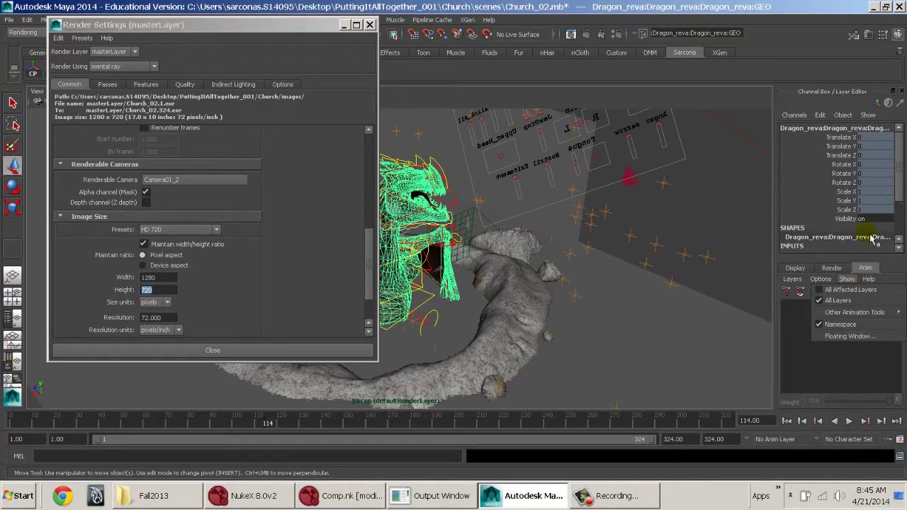
click(831, 268)
click(815, 342)
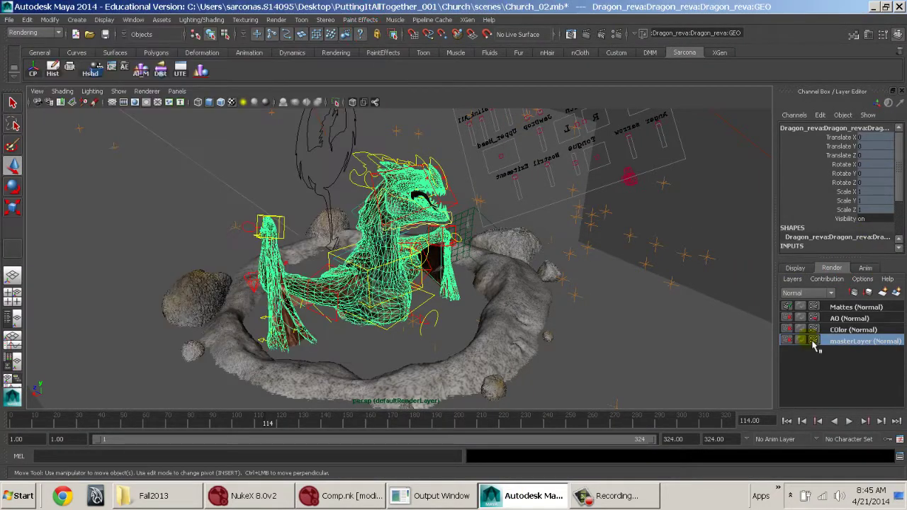
click(846, 330)
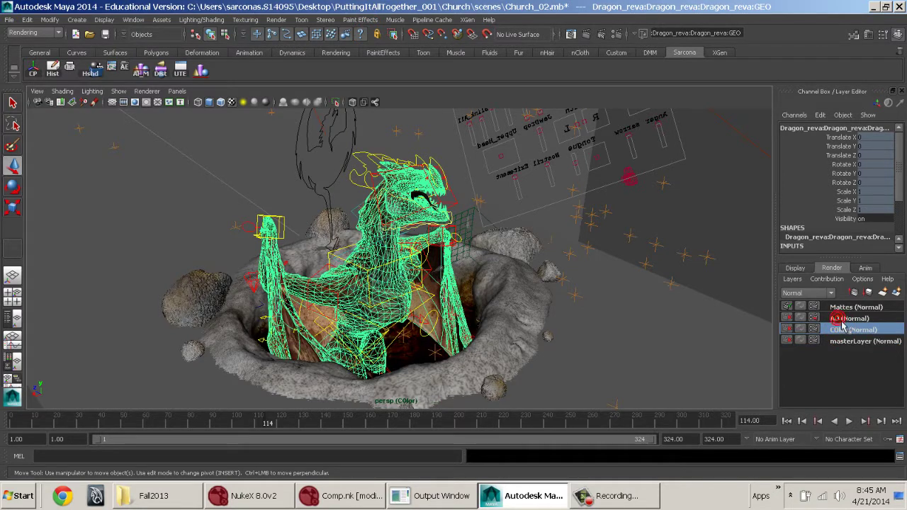
click(841, 318)
click(844, 307)
click(847, 330)
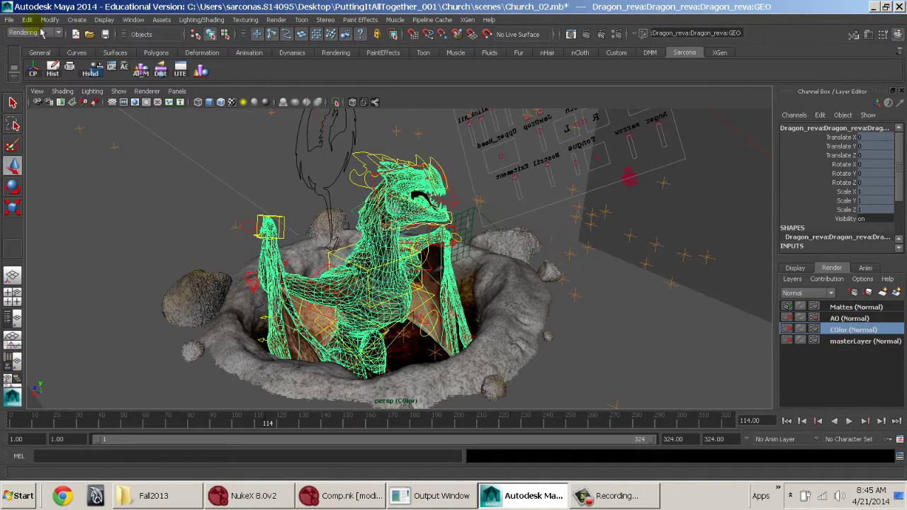
Step: Open the Outliner and select all scene objects from pPlane1 through camera1
click(69, 68)
click(87, 185)
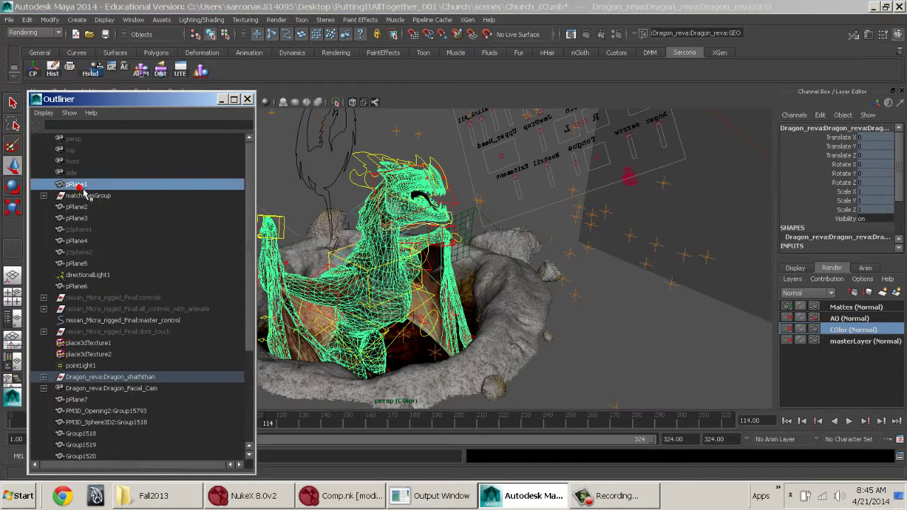
drag(127, 99, 131, 37)
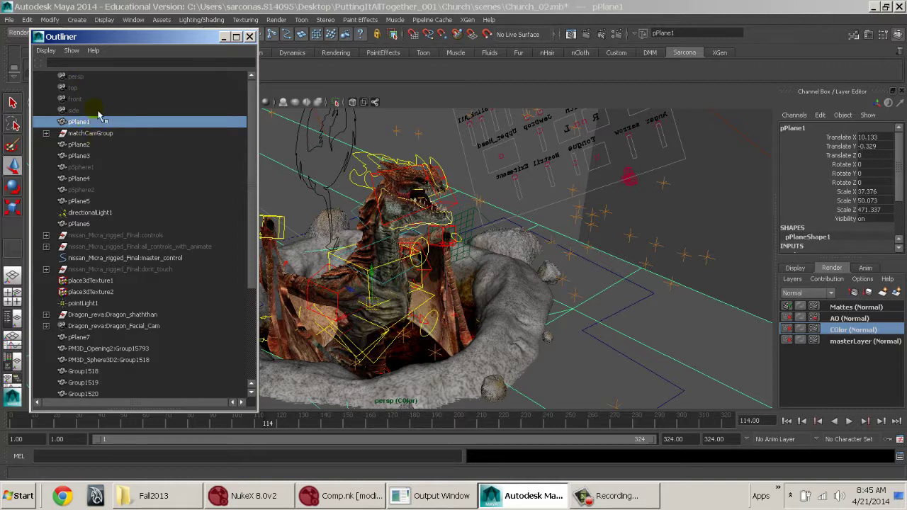
scroll(140, 241, down, 4)
shift+click(79, 360)
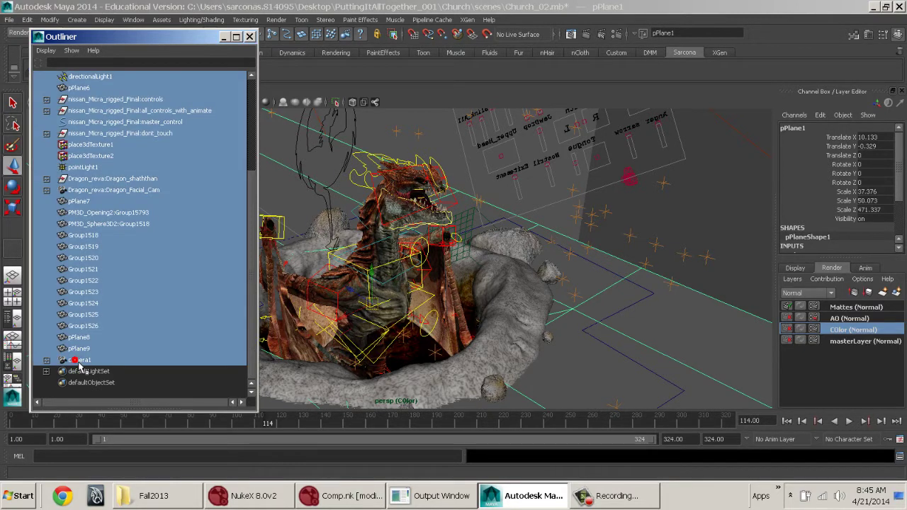
Step: Create a render layer from the selected scene objects and name it Color
click(896, 292)
click(877, 307)
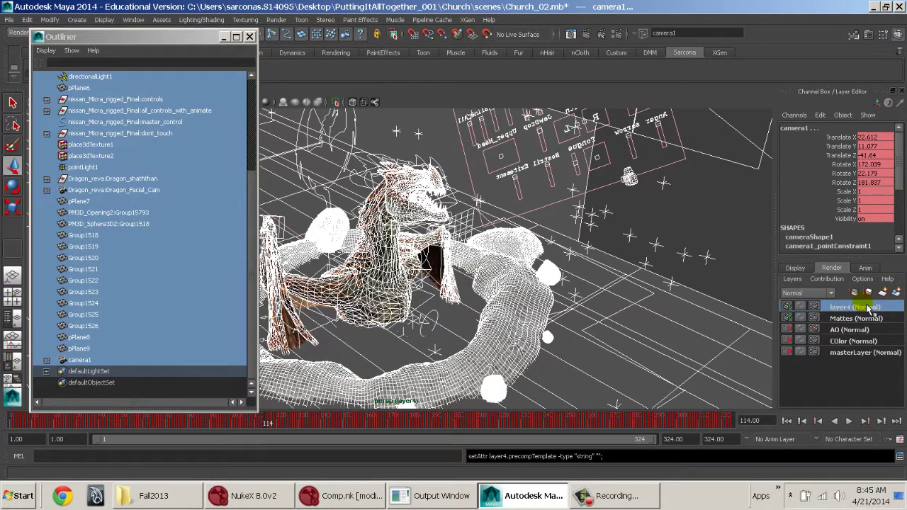
double_click(866, 307)
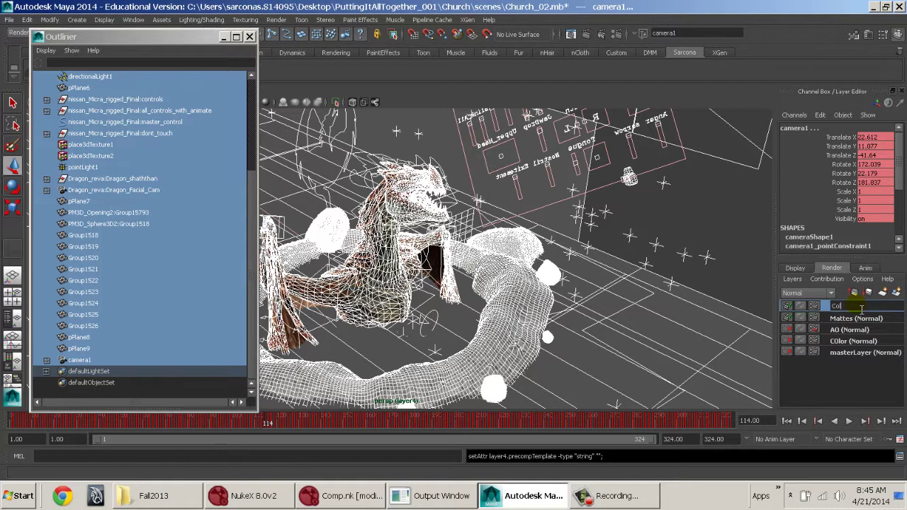
key(Return)
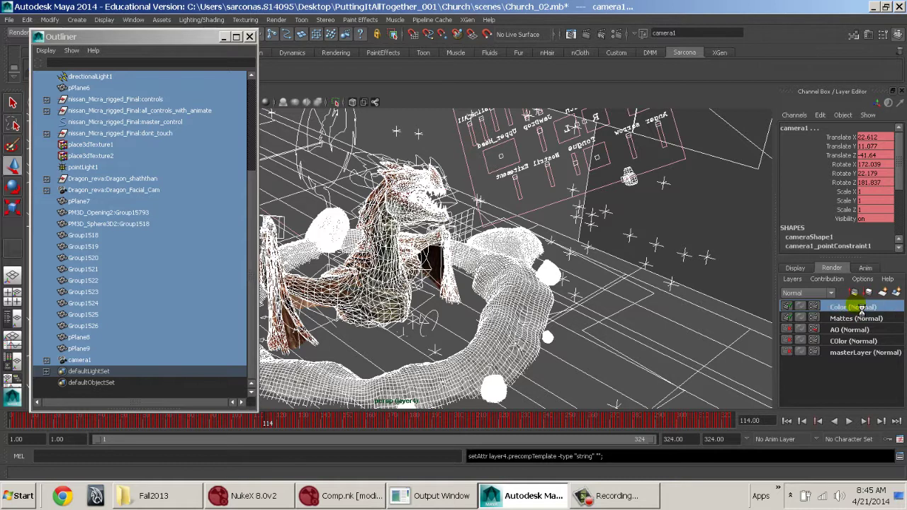
click(861, 308)
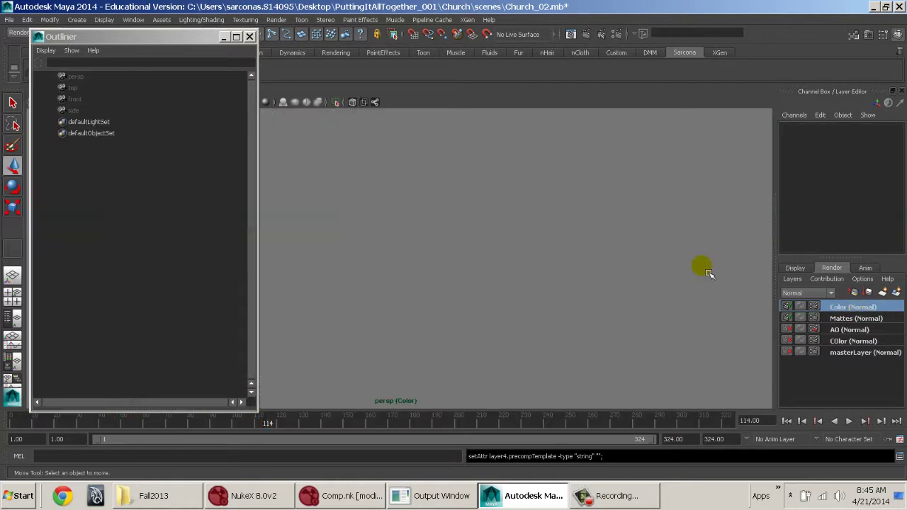
Step: Undo the last deletion and try to copy the Color render layer, ending on the original COlor layer
key(ctrl+z)
right_click(860, 308)
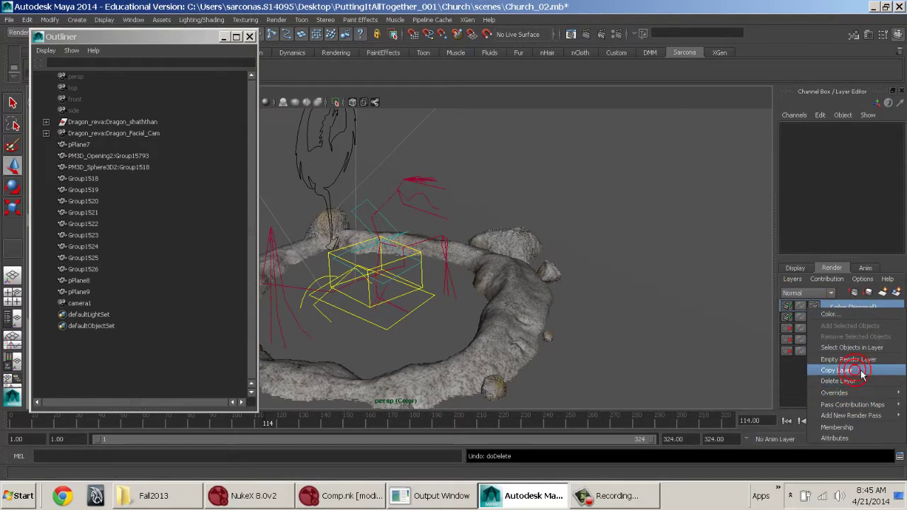
click(861, 375)
click(846, 331)
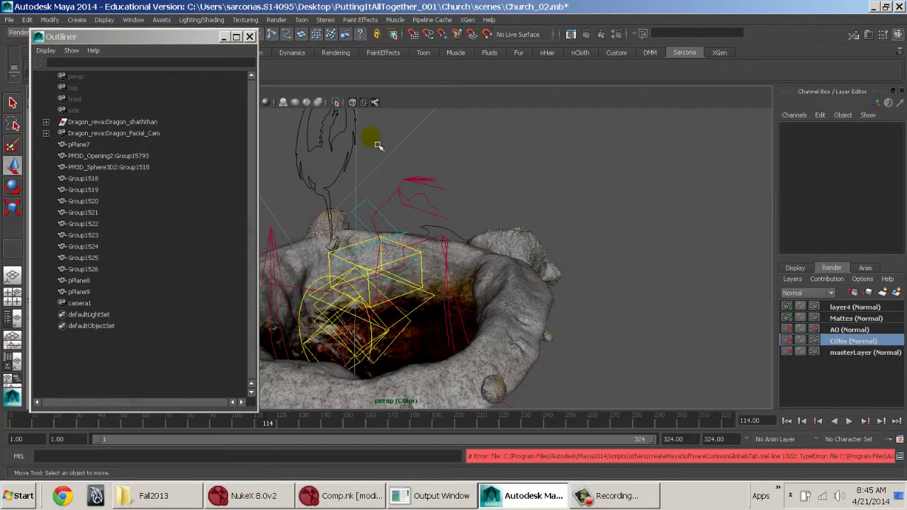
Step: Reopen Church_02.mb without saving, accept the student version notice, and close the Blend Shapes window
click(10, 19)
click(32, 43)
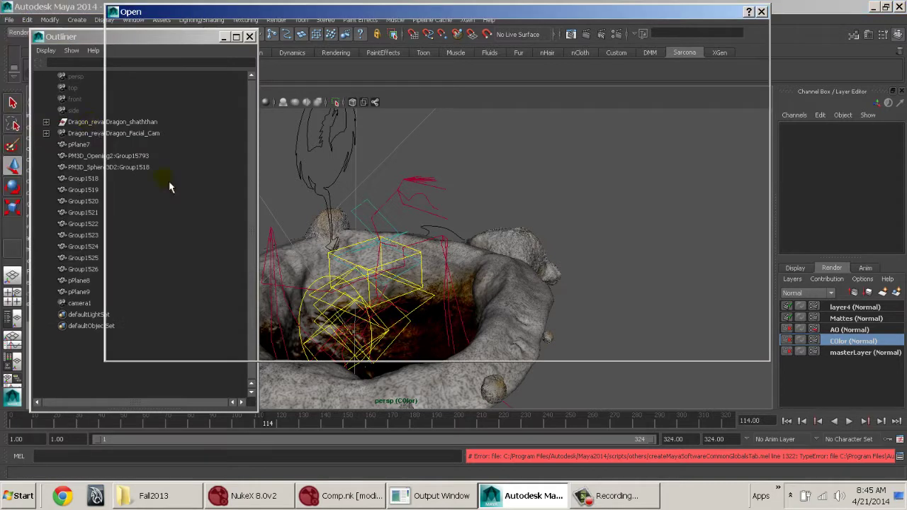
double_click(282, 124)
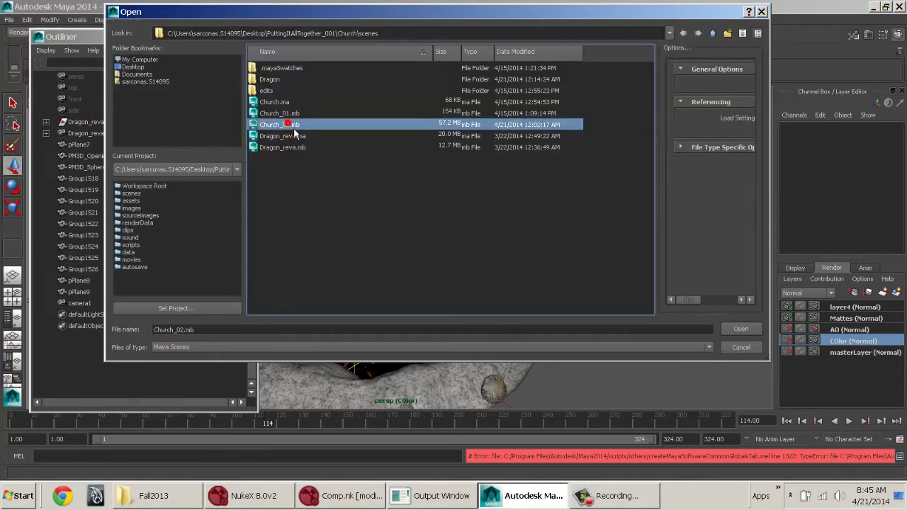
click(464, 254)
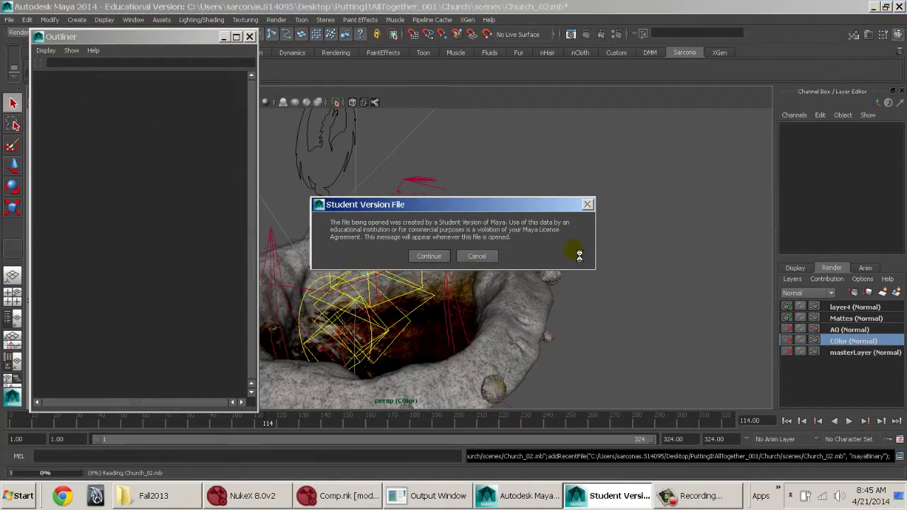
click(437, 259)
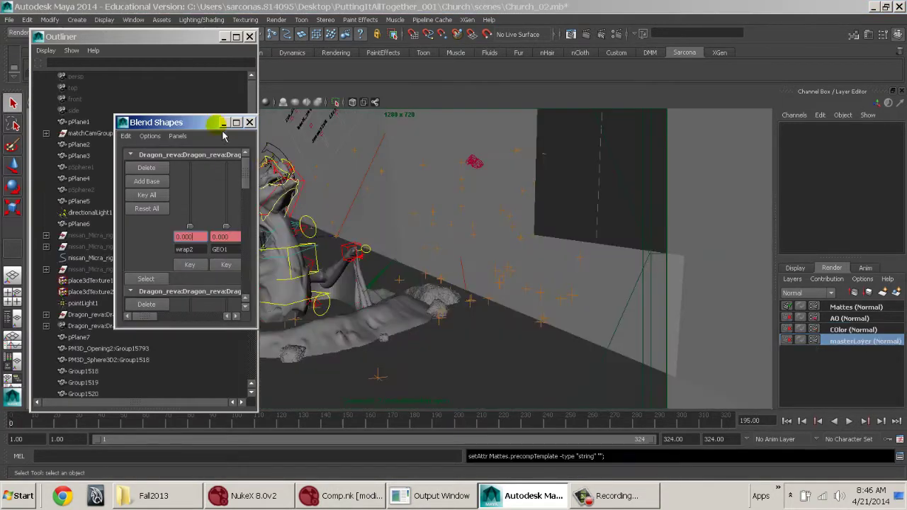
click(249, 122)
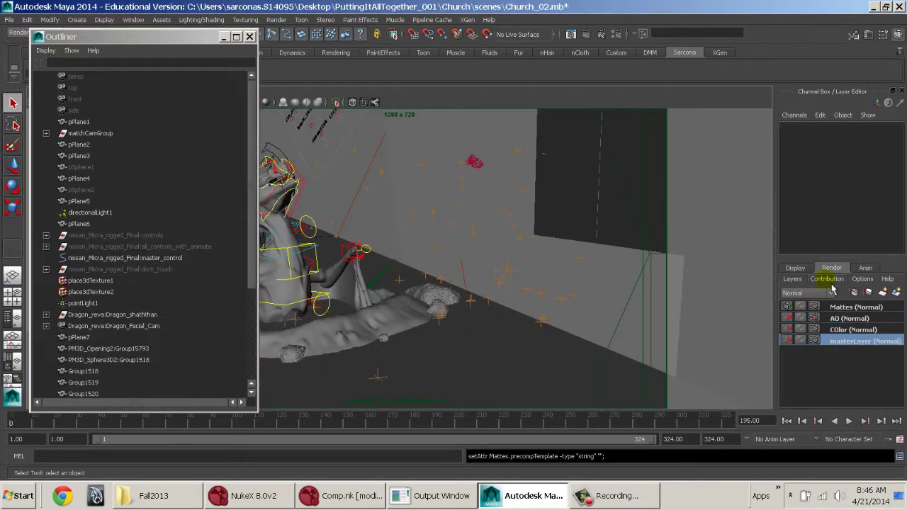
Step: Make COlor the active render layer and examine its associated passes in the render settings
click(846, 330)
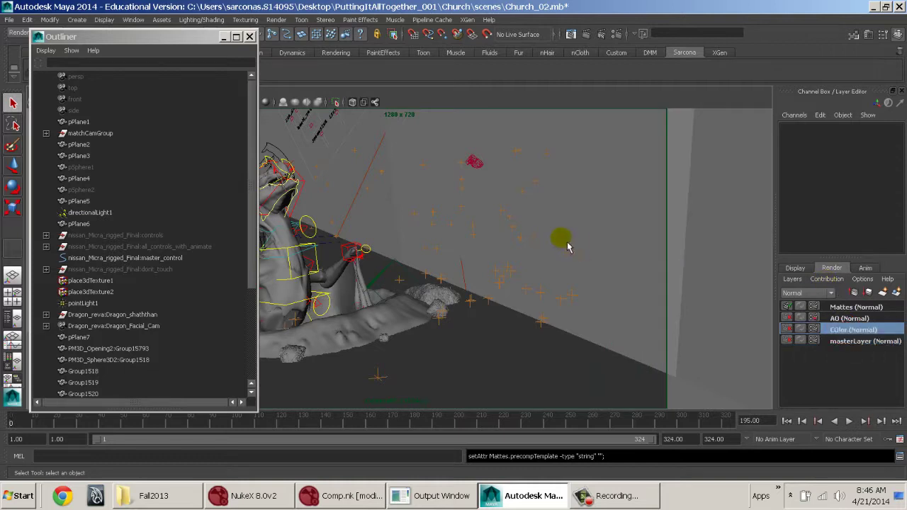
alt+drag(453, 247, 552, 126)
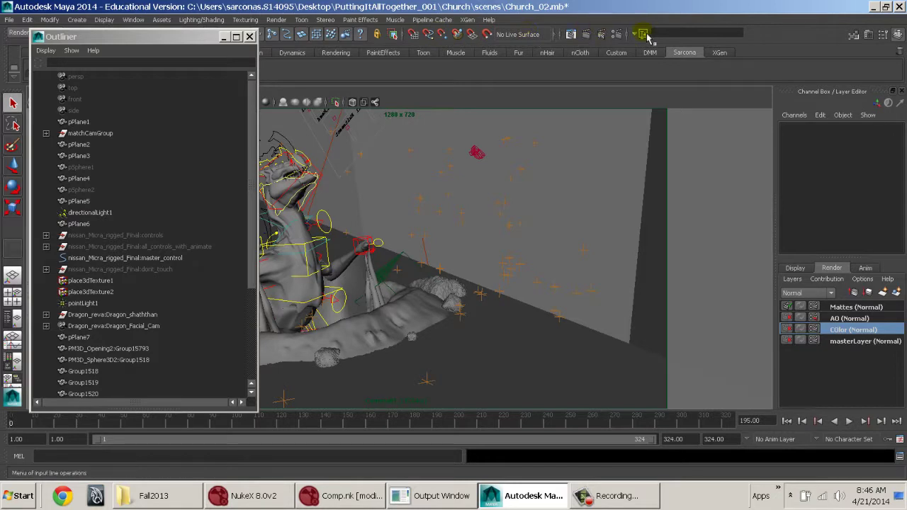
click(622, 36)
click(859, 331)
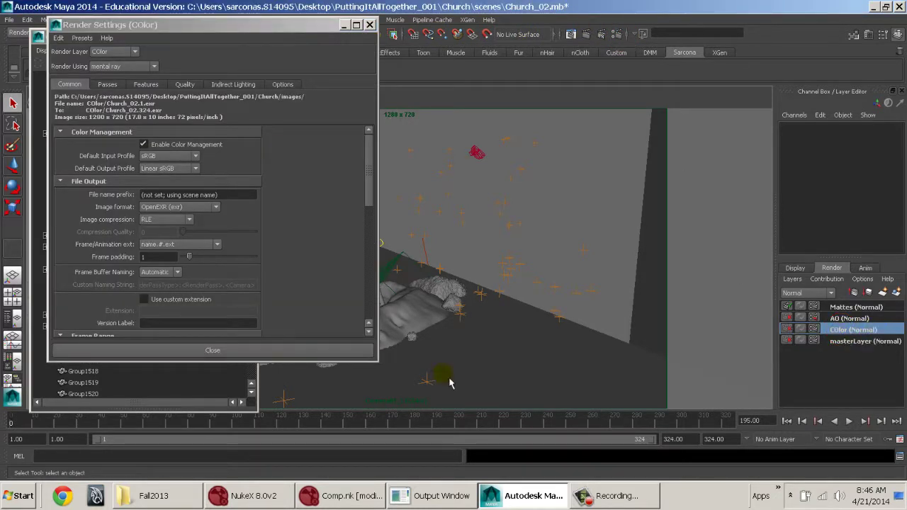
click(109, 85)
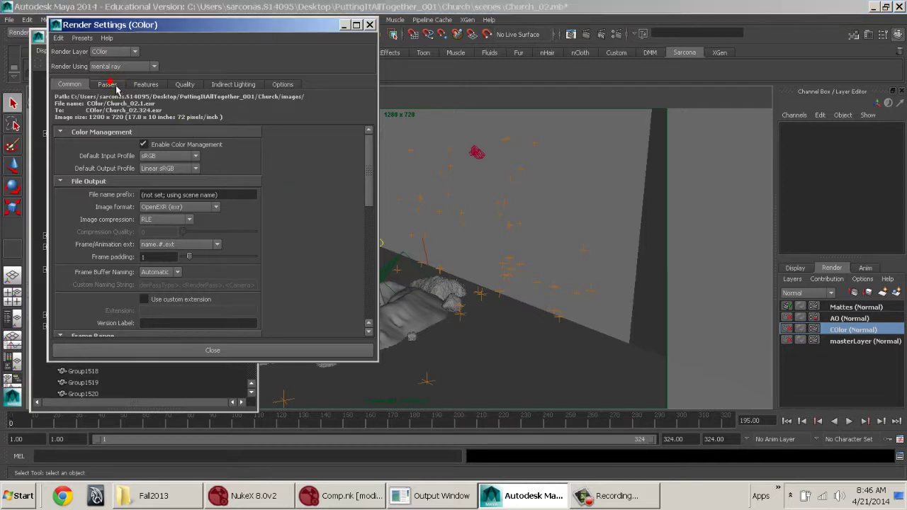
scroll(372, 195, down, 3)
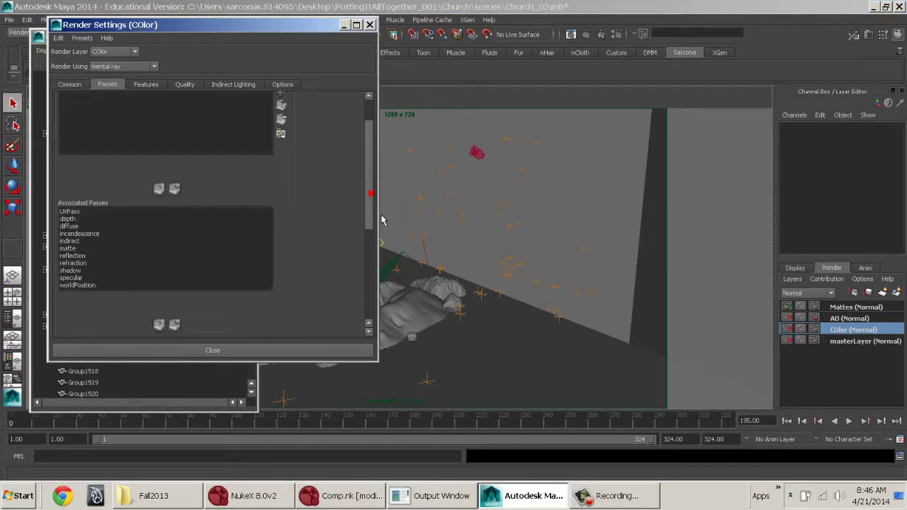
drag(120, 159, 223, 267)
Step: Switch to the Nuke comp and trace the dragon group's node chain from Read1 down to Merge5
click(316, 498)
middle_drag(475, 172, 503, 400)
click(251, 252)
click(324, 237)
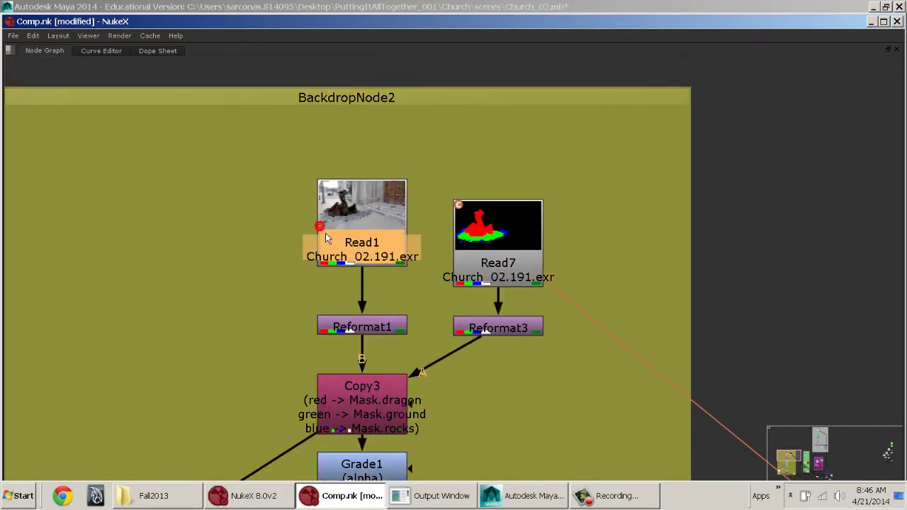
middle_drag(429, 370, 433, 163)
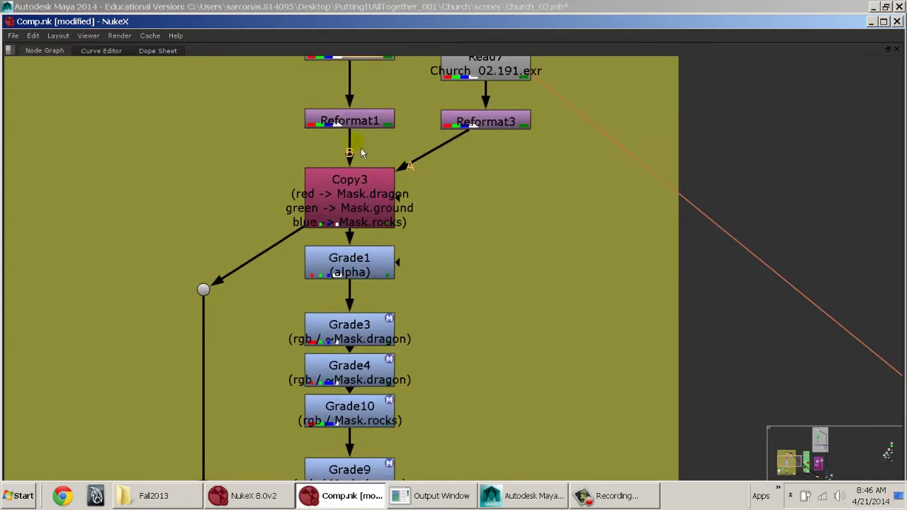
middle_drag(470, 298, 440, 132)
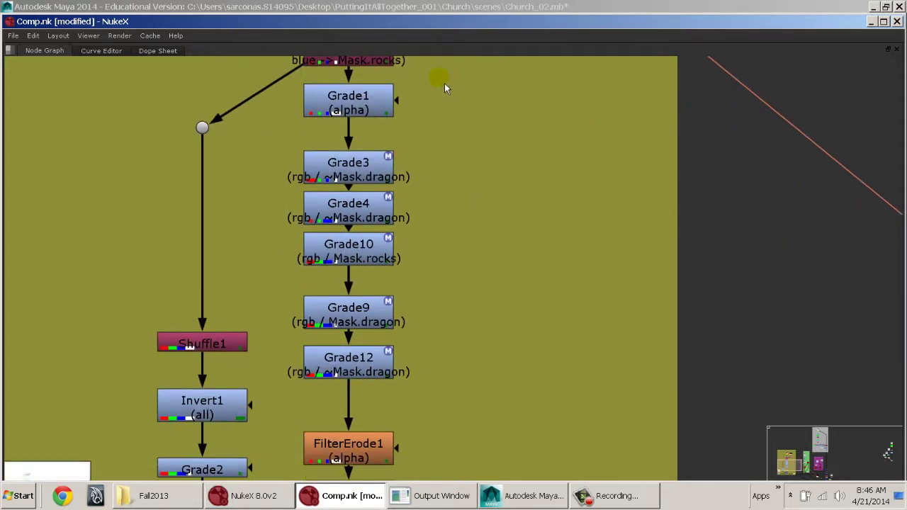
middle_drag(432, 207, 433, 125)
middle_drag(444, 288, 452, 170)
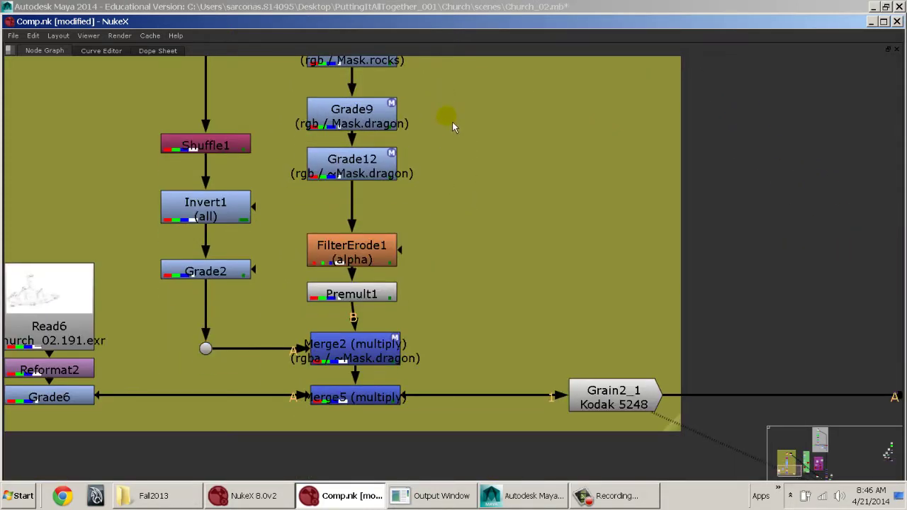
middle_drag(461, 86, 461, 253)
middle_drag(475, 73, 481, 276)
middle_drag(488, 206, 498, 388)
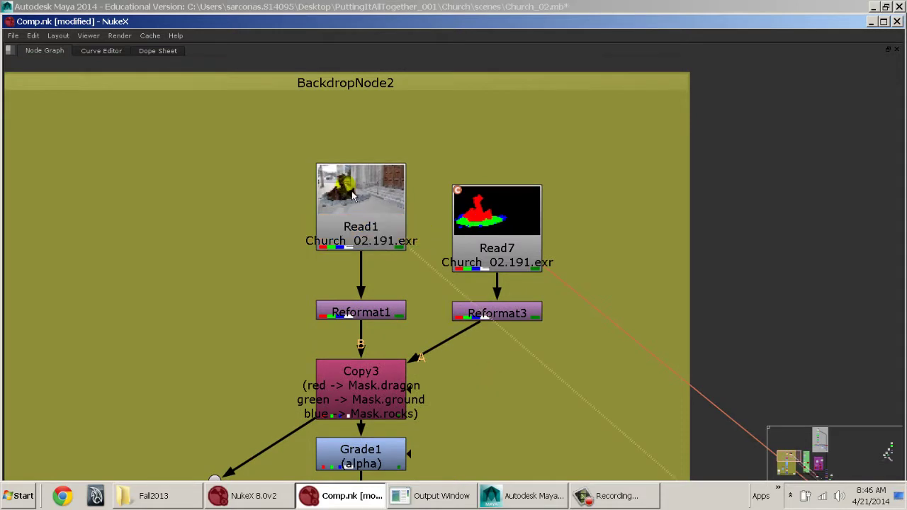
Step: Bring back the viewer beside the Node Graph and inspect Read1's alpha channel around the dragon and the wall
key(space)
key(f)
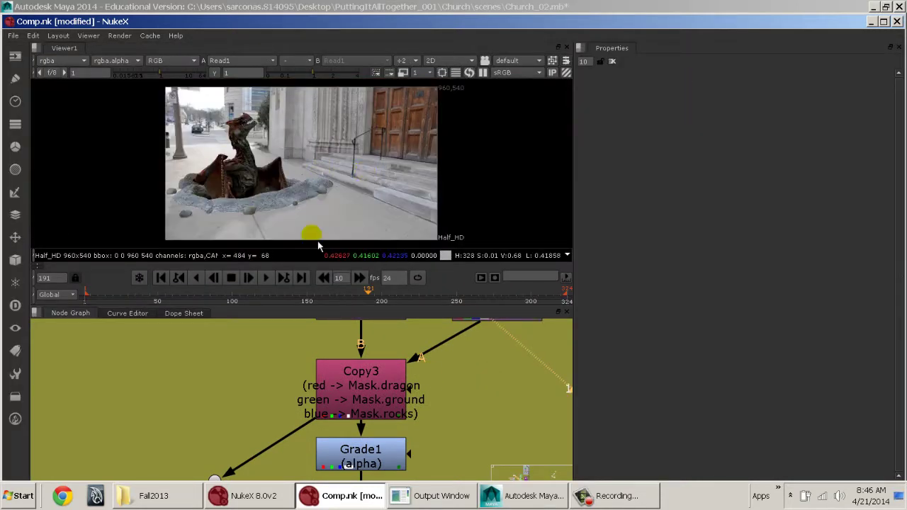
middle_drag(333, 354, 327, 457)
middle_drag(429, 386, 429, 443)
key(a)
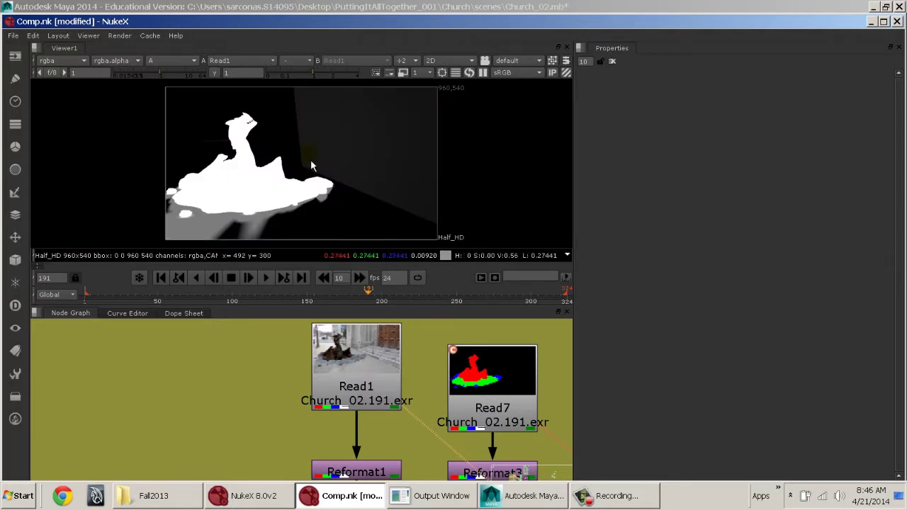
scroll(308, 166, up, 3)
scroll(307, 166, up, 2)
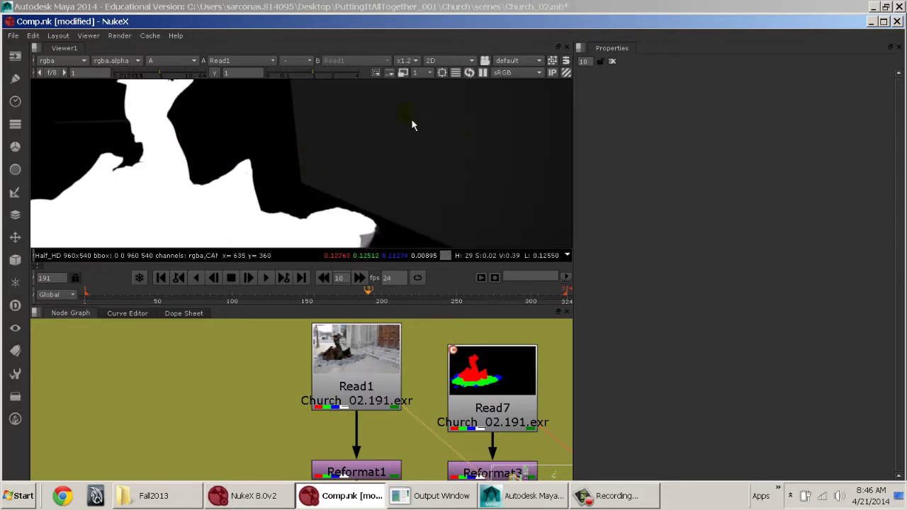
scroll(441, 149, down, 3)
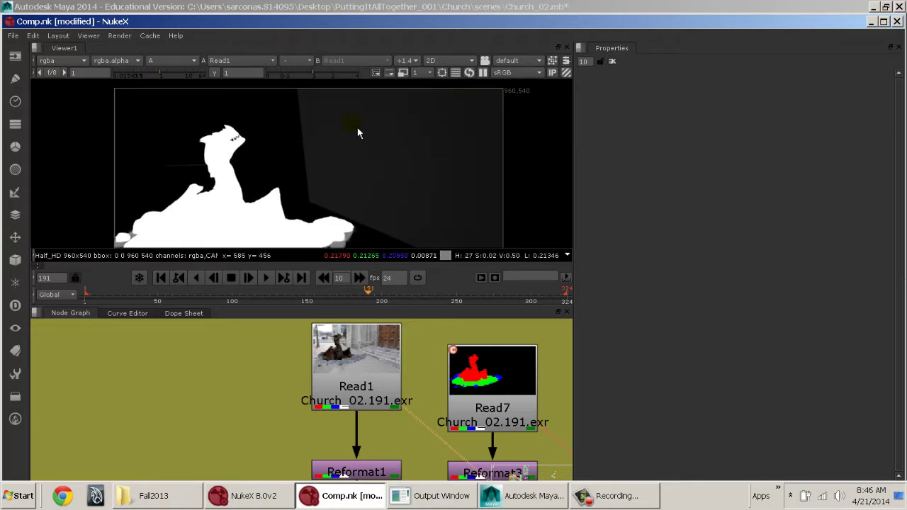
Step: View Grade1 and compare the alpha with the node disabled and enabled, leaving it enabled
middle_drag(401, 427, 362, 315)
mouse_move(368, 443)
middle_down()
mouse_move(372, 381)
mouse_move(380, 435)
middle_up()
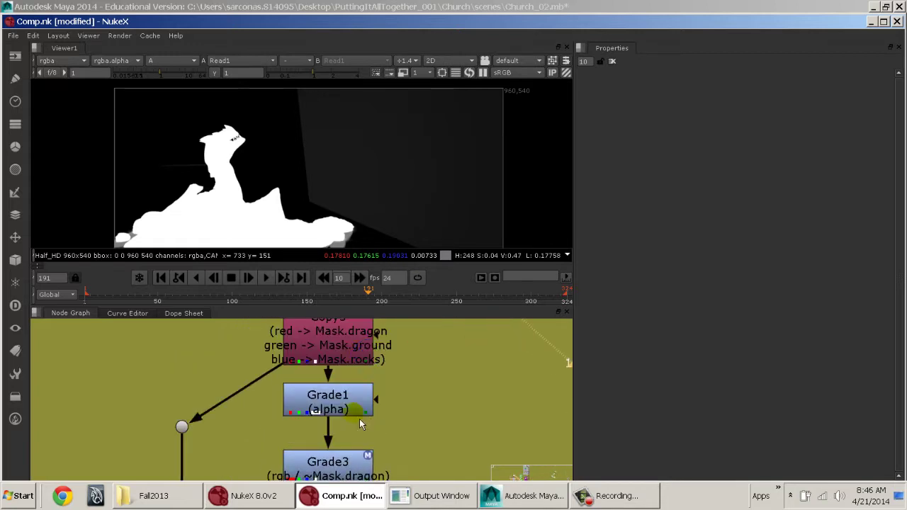
drag(359, 408, 364, 416)
key(1)
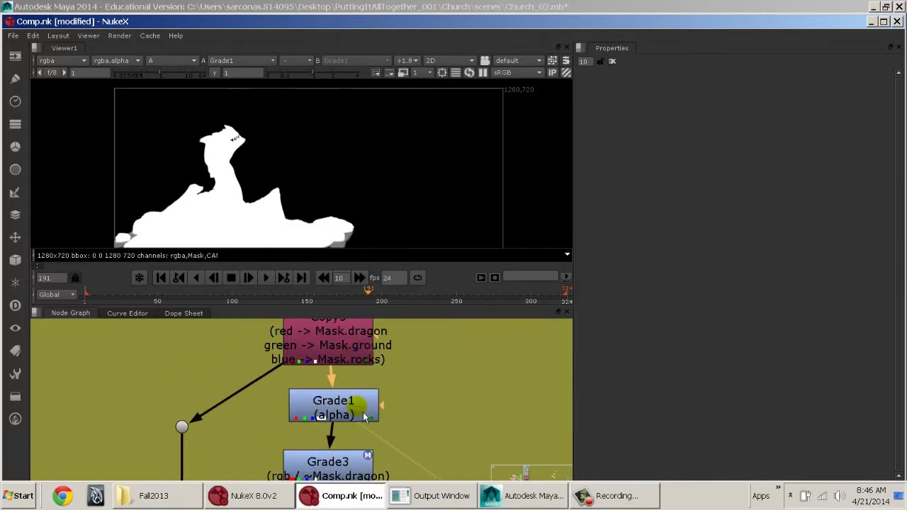
drag(363, 417, 358, 415)
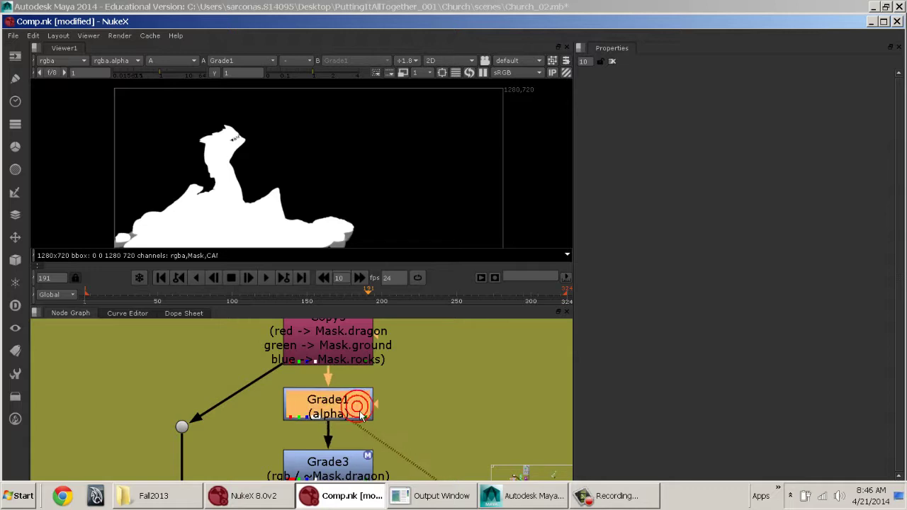
key(d)
key(d)
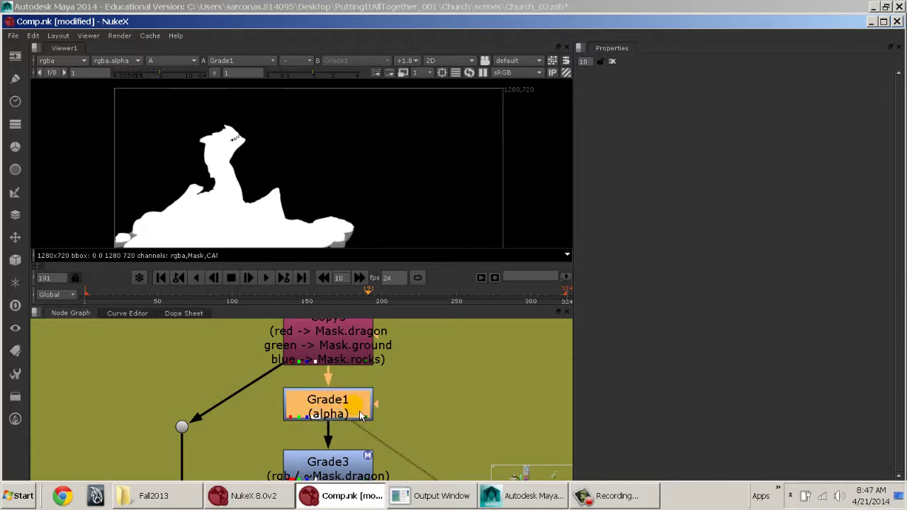
key(d)
key(d)
key(d)
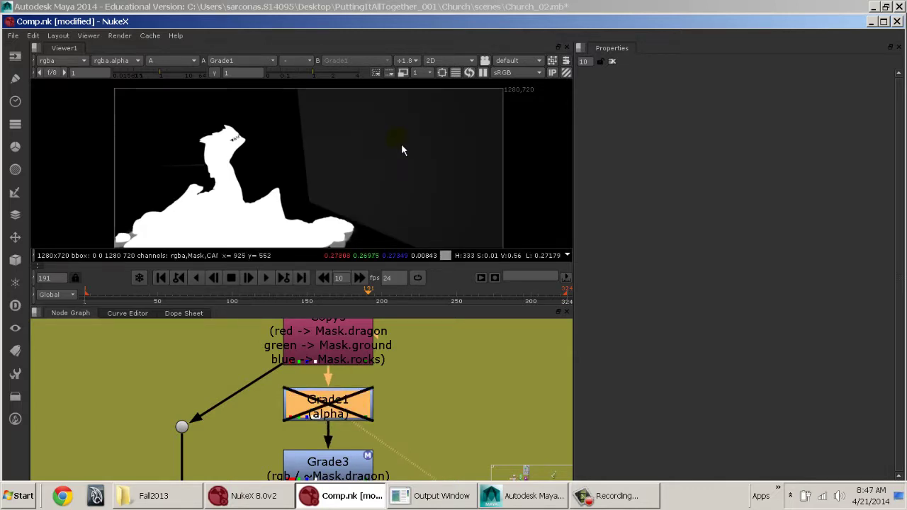
key(d)
Step: Examine the dragon matte's edge pixels with Grade1 disabled and enabled, then fit the whole image in the viewer
scroll(237, 198, up, 5)
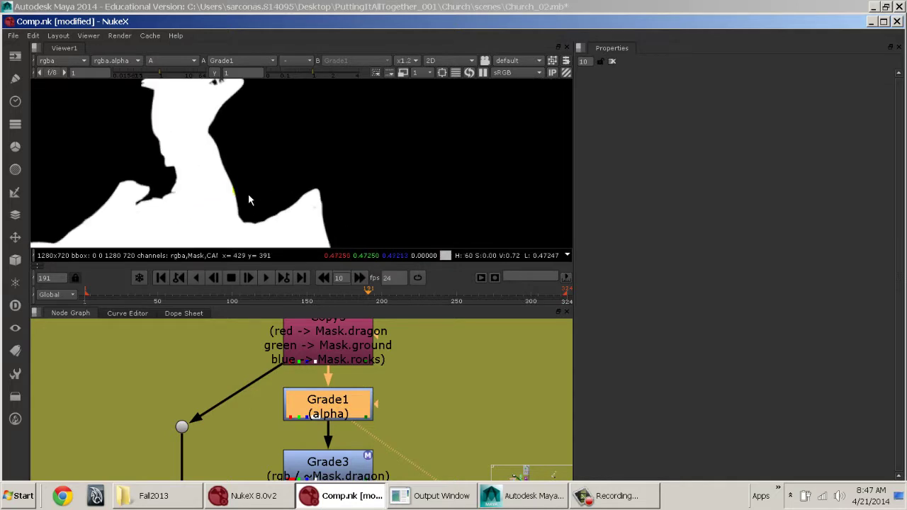
scroll(180, 161, up, 10)
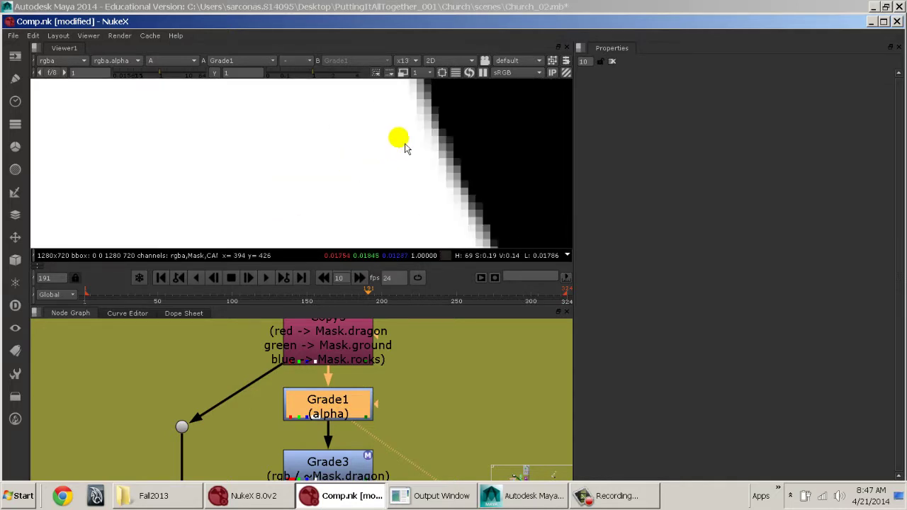
click(358, 412)
key(d)
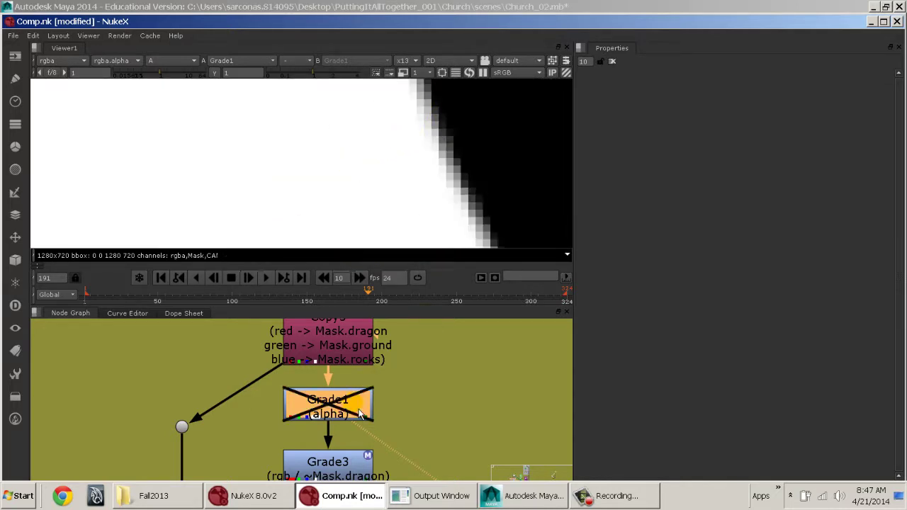
key(d)
key(d)
key(d)
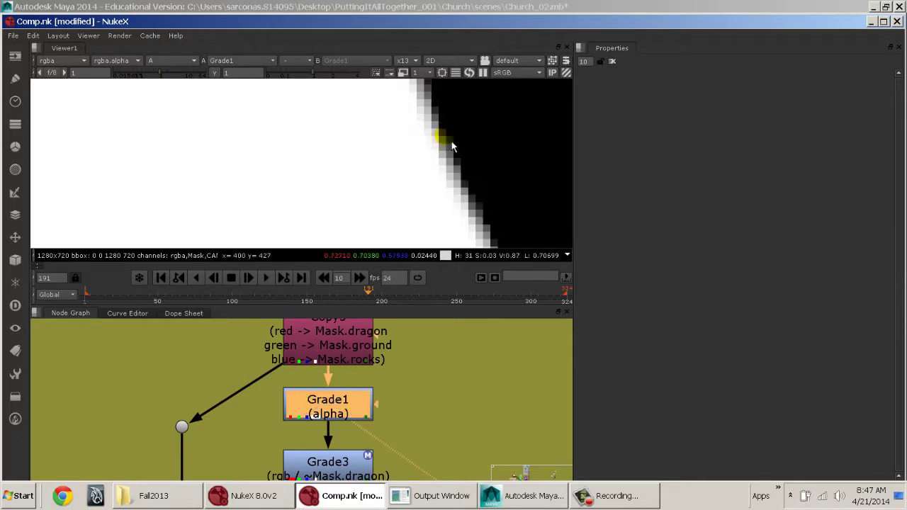
key(d)
key(d)
key(f)
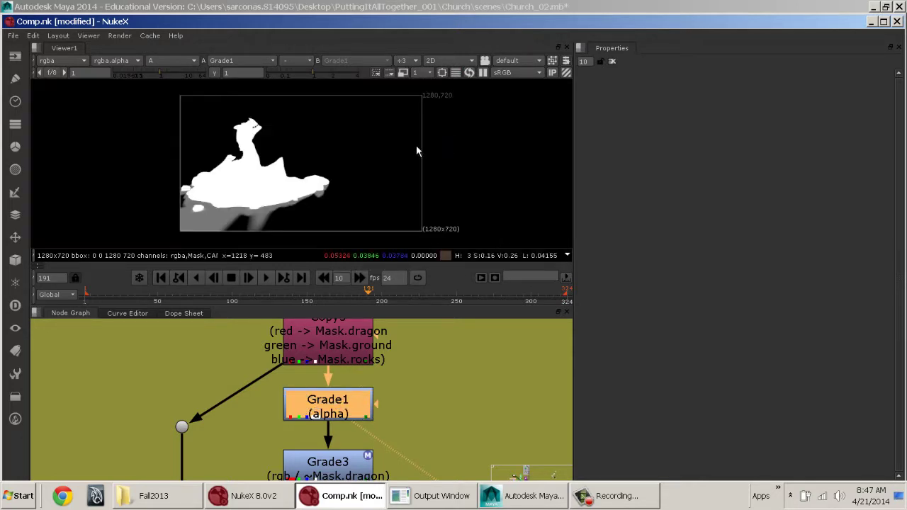
Step: Switch to Maya's render settings and select the COlor layer's associated passes from UVPass through worldPosition
scroll(388, 177, down, 2)
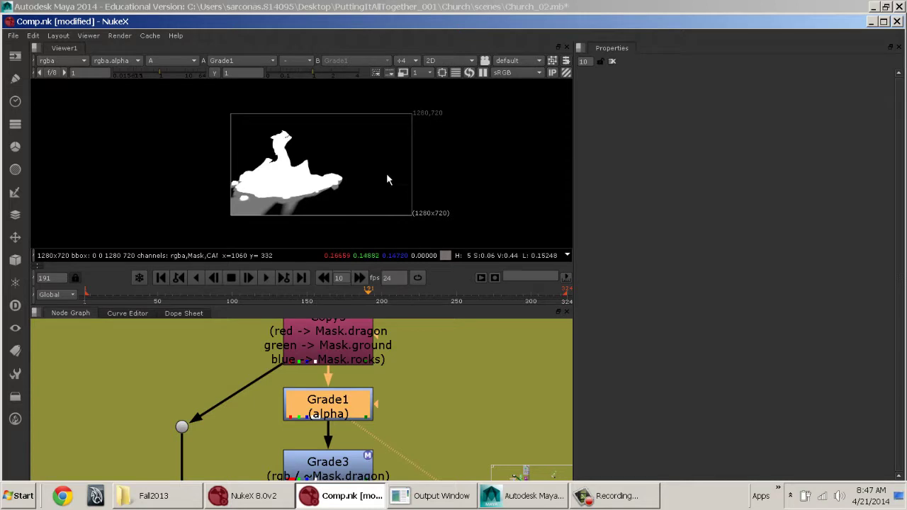
click(525, 496)
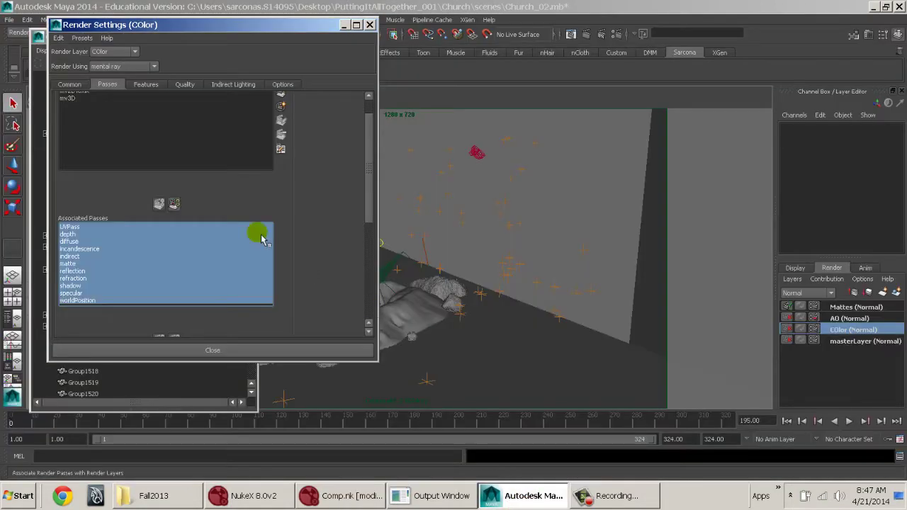
click(92, 228)
scroll(96, 237, down, 1)
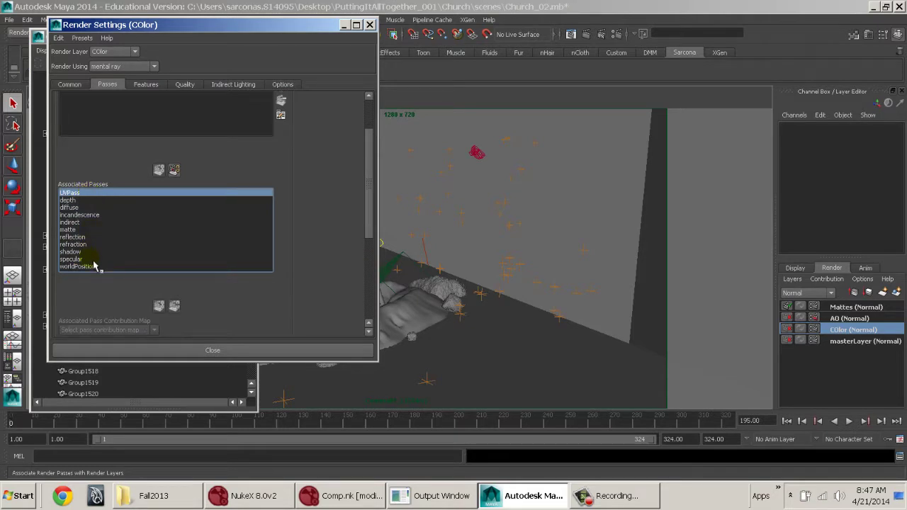
shift+click(86, 267)
scroll(101, 227, up, 2)
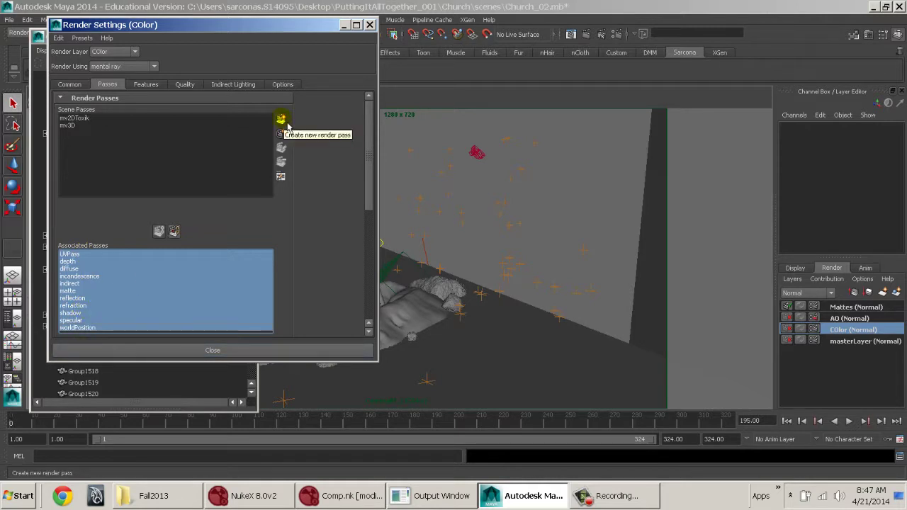
Step: Start creating new render passes and select Diffuse, Camera Depth, Incandescence and Indirect from the available passes
click(287, 126)
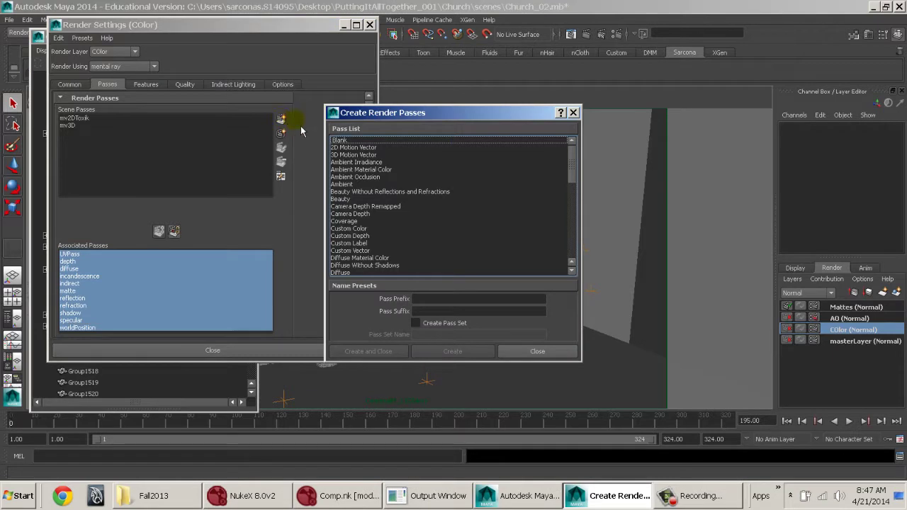
scroll(375, 172, down, 3)
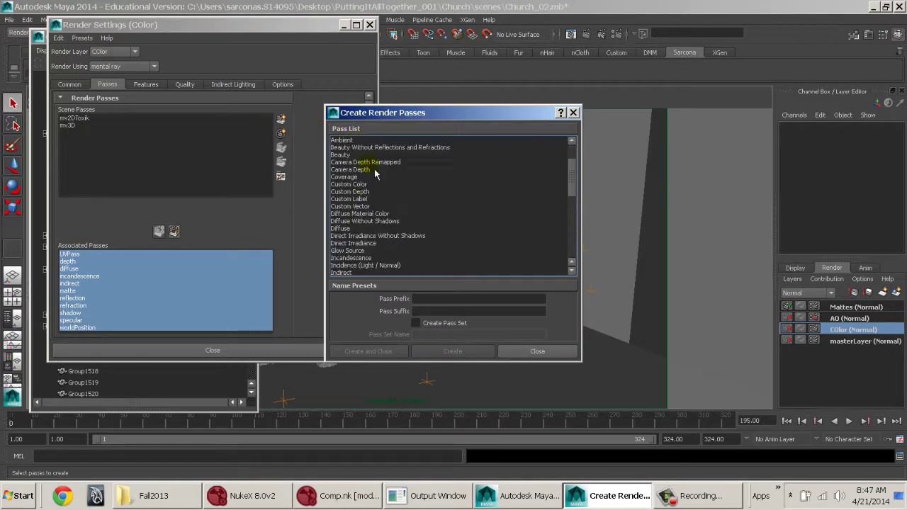
scroll(374, 172, up, 2)
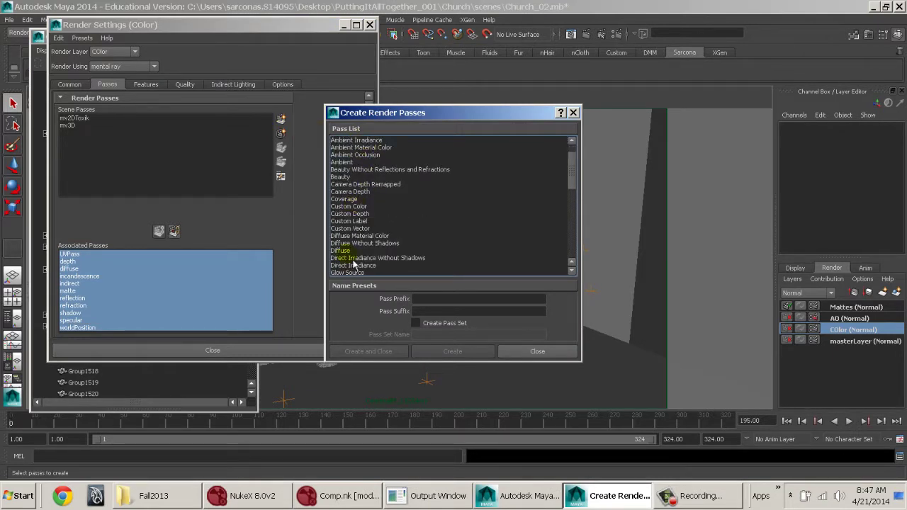
click(350, 251)
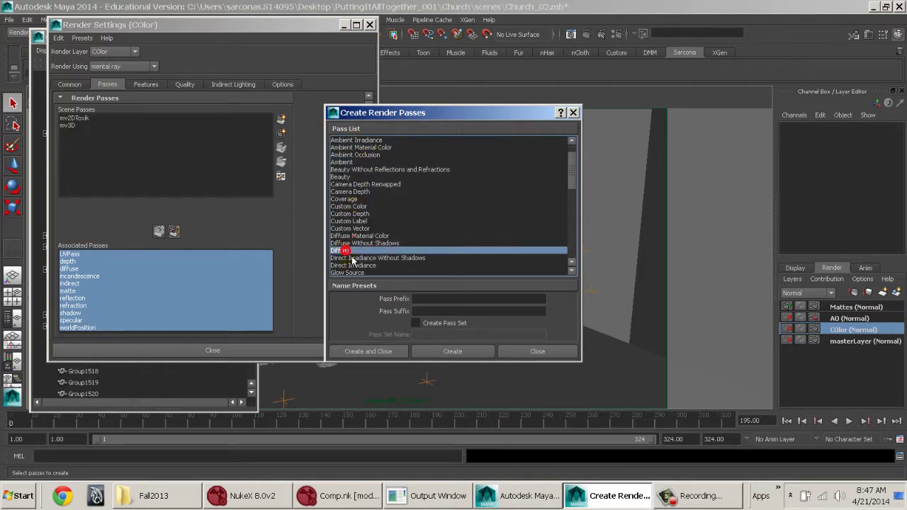
ctrl+click(355, 192)
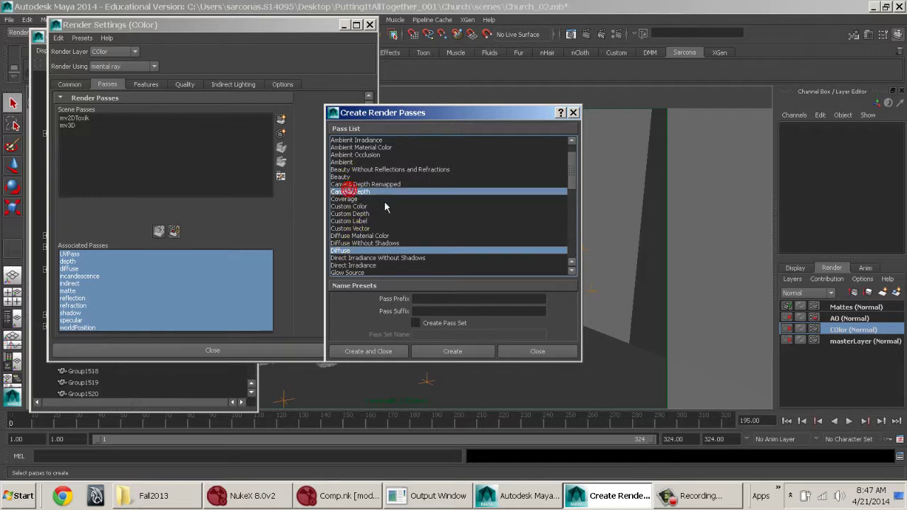
scroll(367, 236, down, 2)
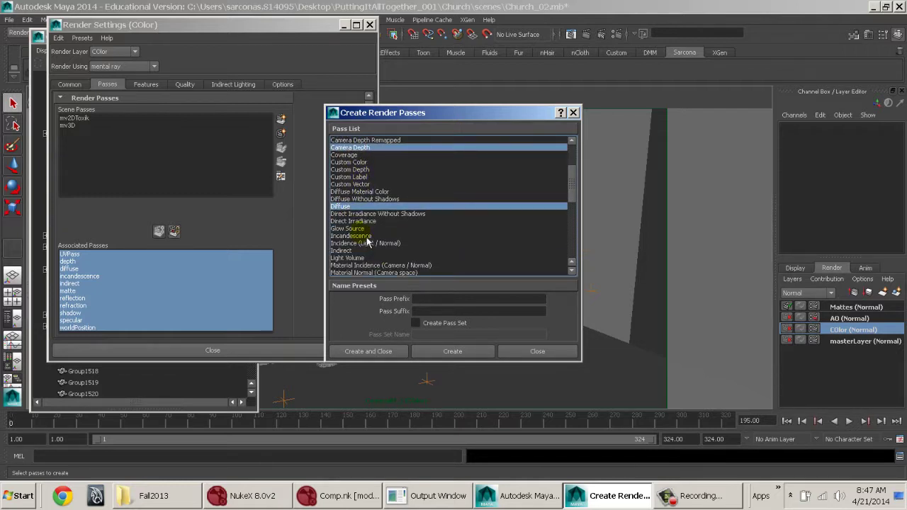
ctrl+click(353, 236)
ctrl+click(349, 250)
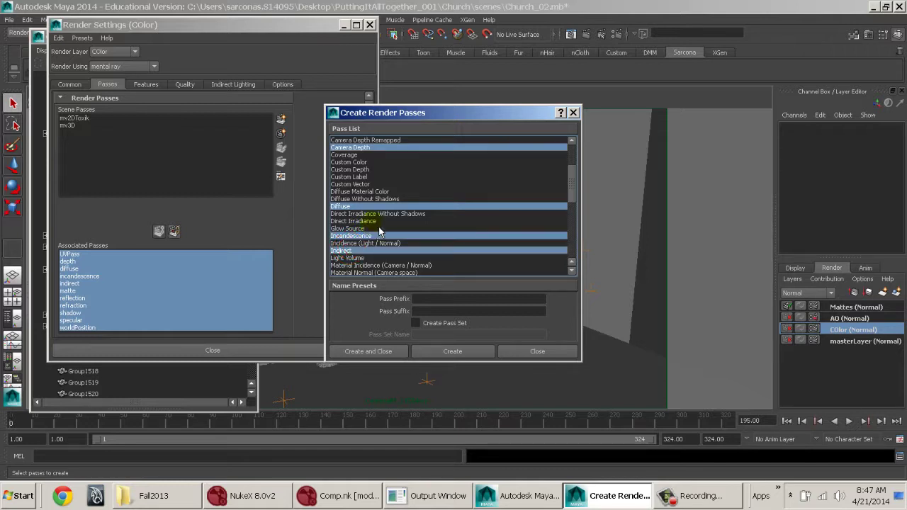
Step: Add Raw Shadow, Reflection, Refraction, Shadow, Specular, Translucence, UVPass and World Position to the selection of passes to create
scroll(379, 231, down, 3)
scroll(357, 238, down, 2)
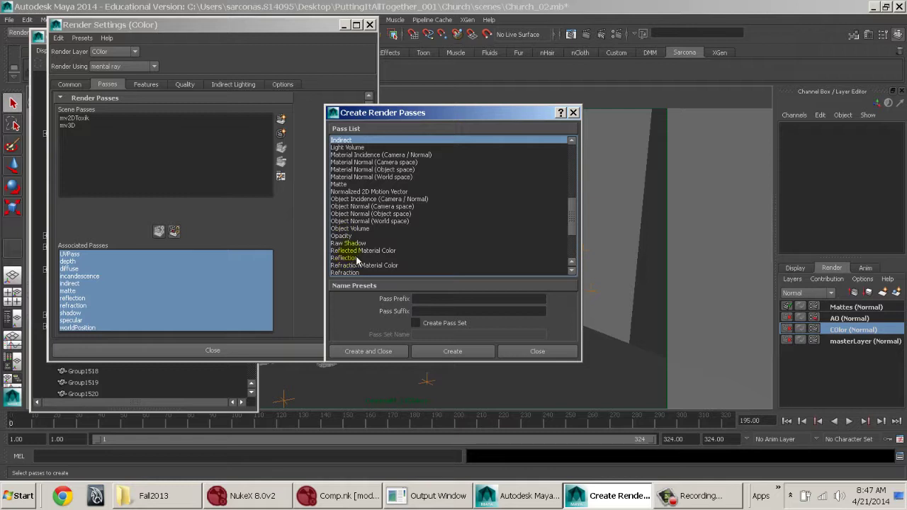
ctrl+click(347, 243)
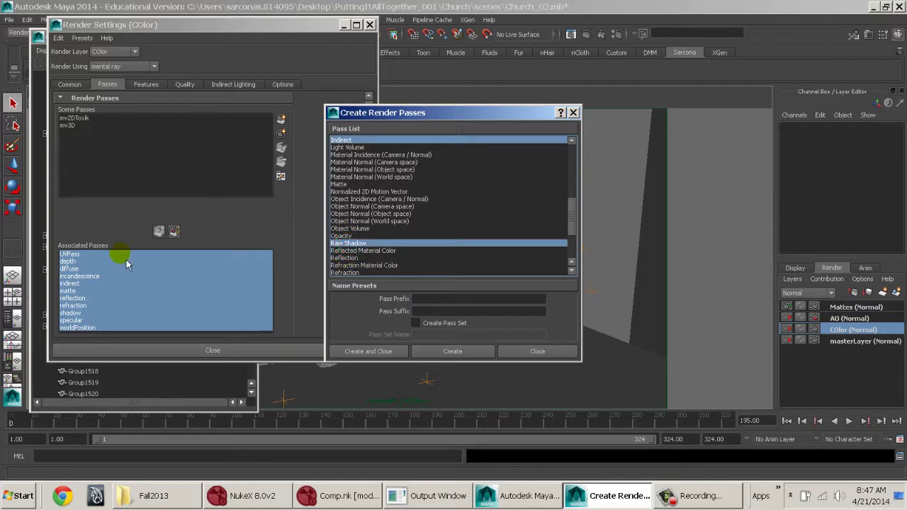
ctrl+click(340, 258)
scroll(347, 263, down, 2)
ctrl+click(357, 228)
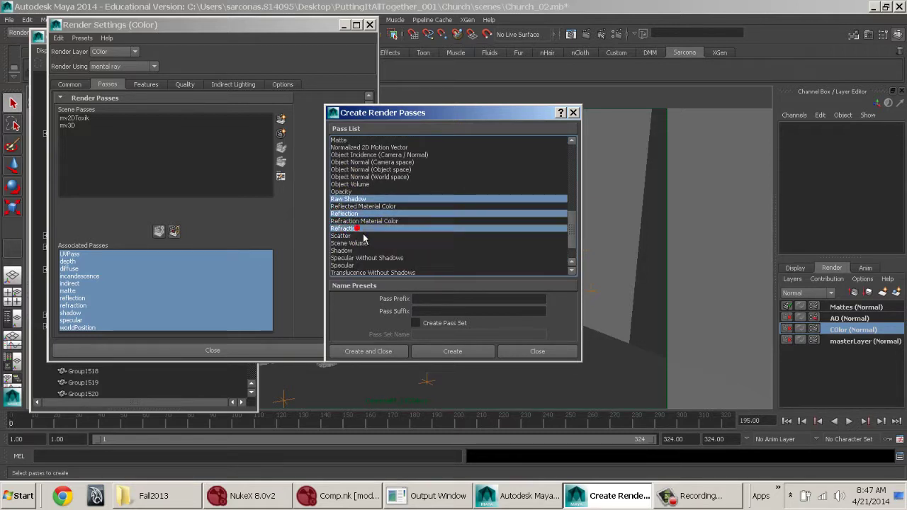
ctrl+click(351, 251)
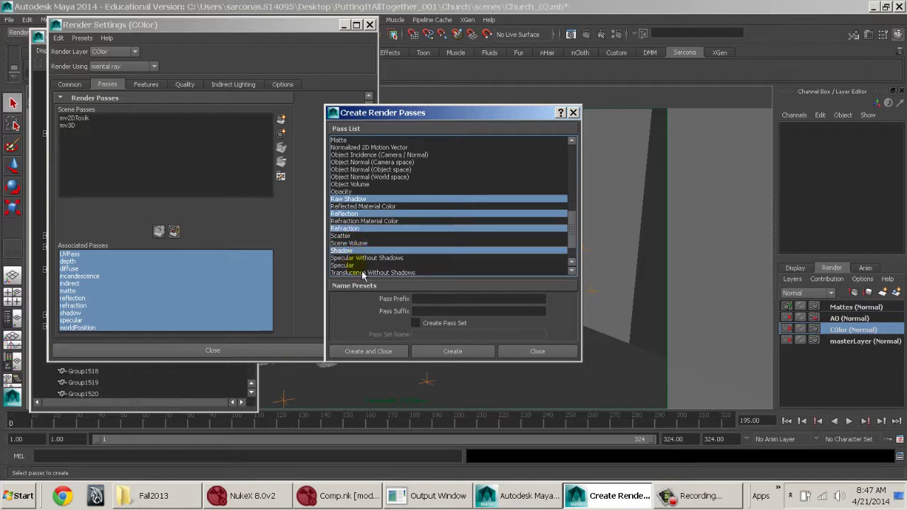
ctrl+click(355, 265)
scroll(374, 237, down, 2)
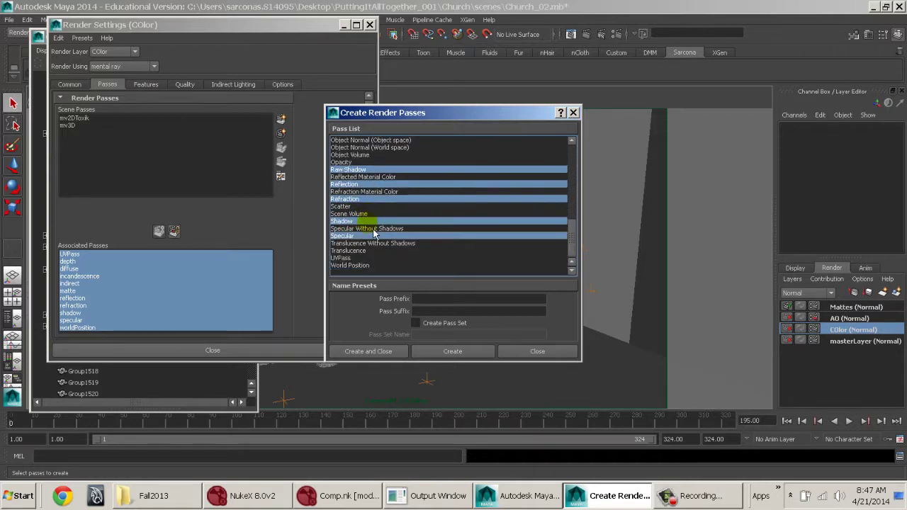
ctrl+click(340, 250)
ctrl+click(344, 258)
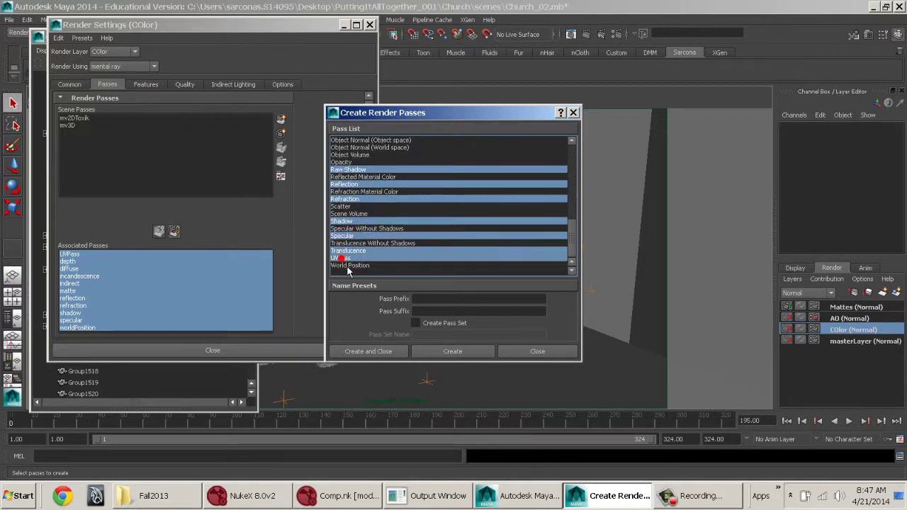
ctrl+click(341, 266)
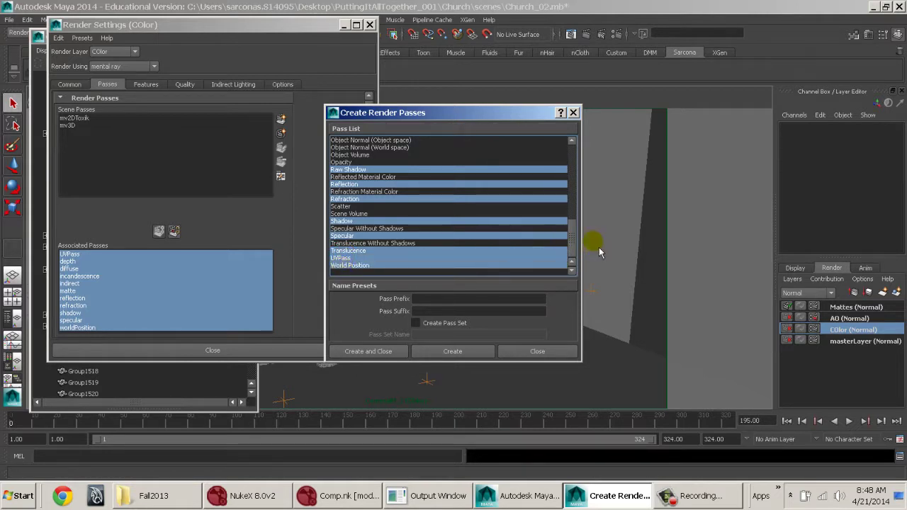
Step: Add 2D Motion Vector and 3D Motion Vector to the selection, and close the pass creation dialog without creating anything
drag(579, 247, 575, 175)
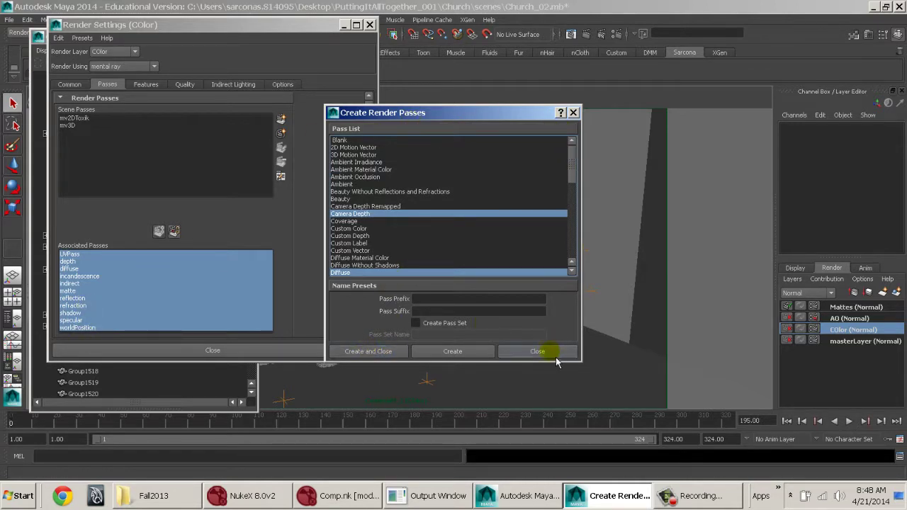
ctrl+click(379, 147)
ctrl+click(375, 154)
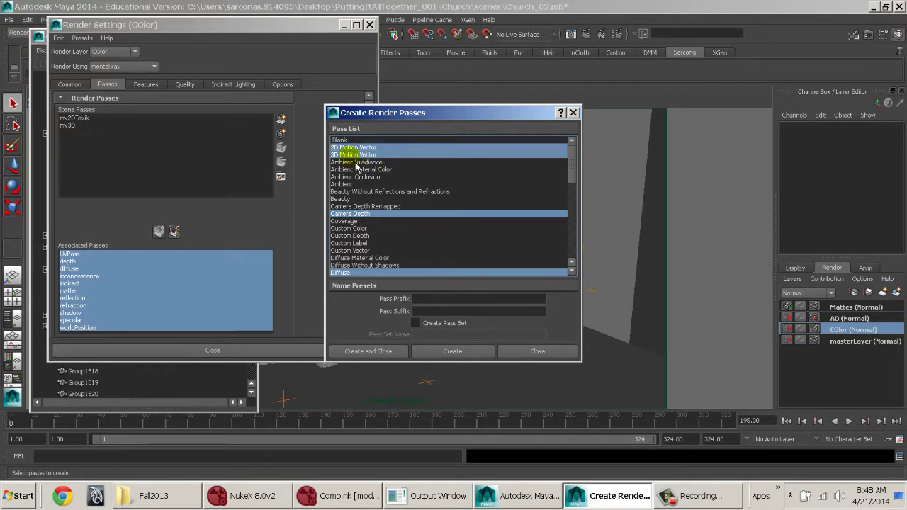
click(553, 356)
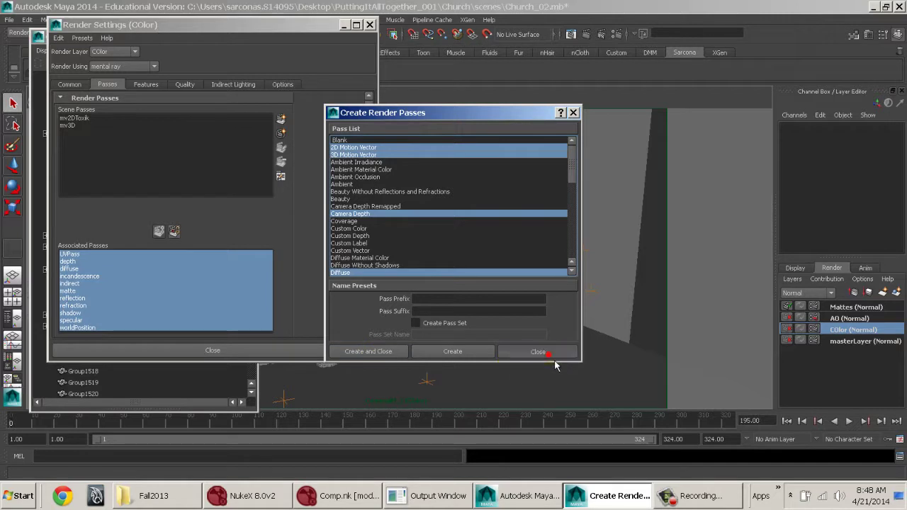
Step: Associate the mv2DToxik and mv3D scene passes with the COlor render layer and select them among its associated passes
drag(81, 121, 78, 132)
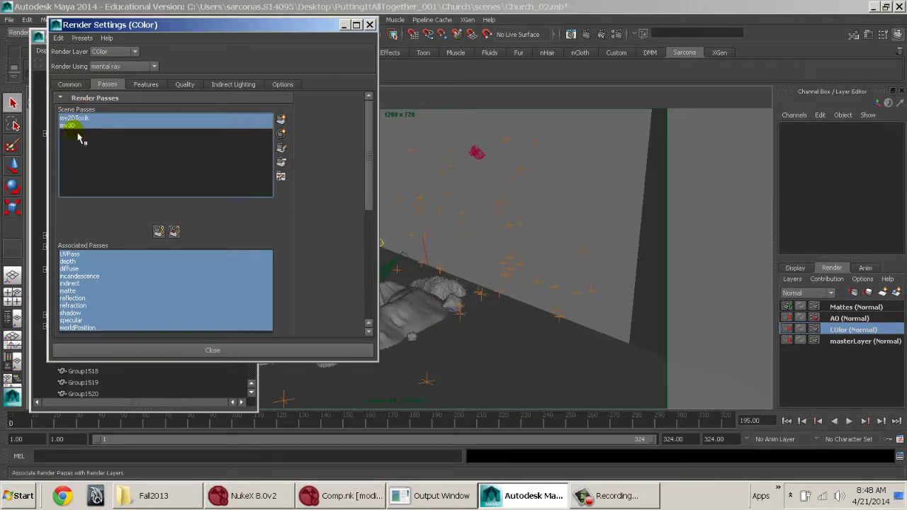
click(161, 234)
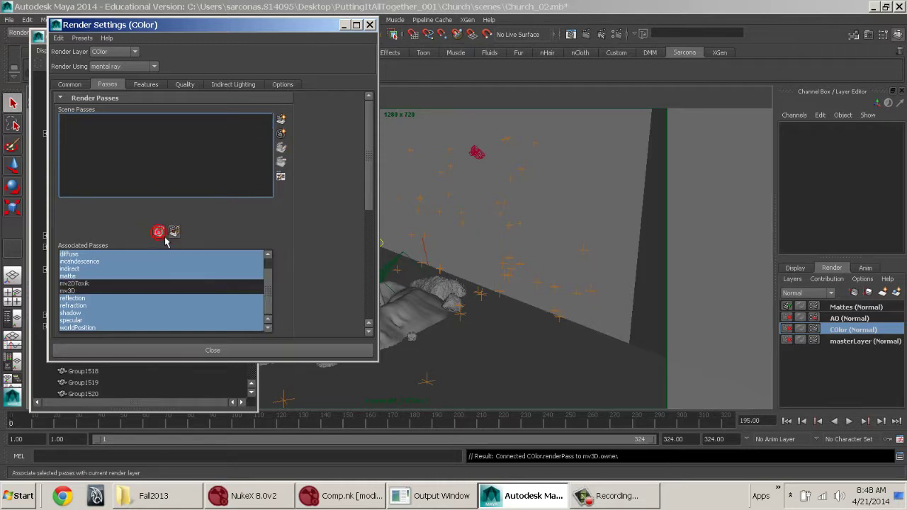
drag(87, 283, 94, 295)
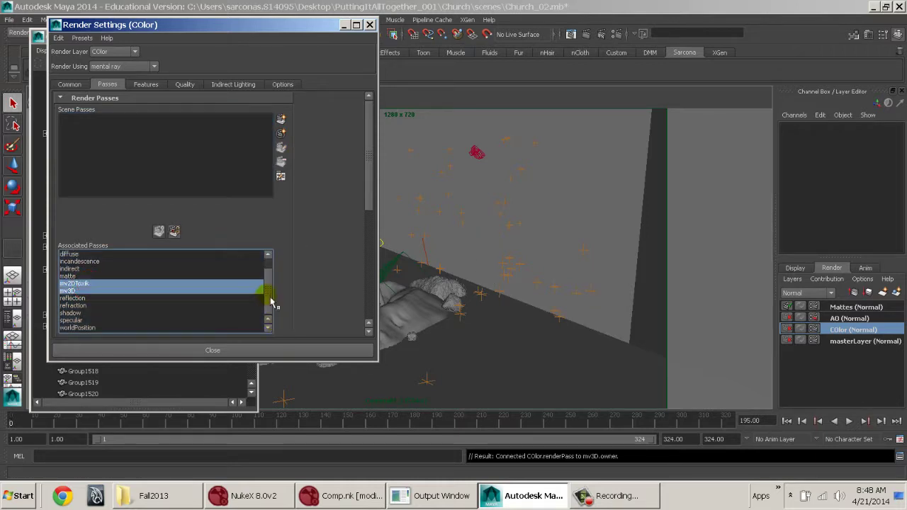
mouse_move(270, 292)
mouse_down()
mouse_move(269, 279)
mouse_move(270, 298)
mouse_up()
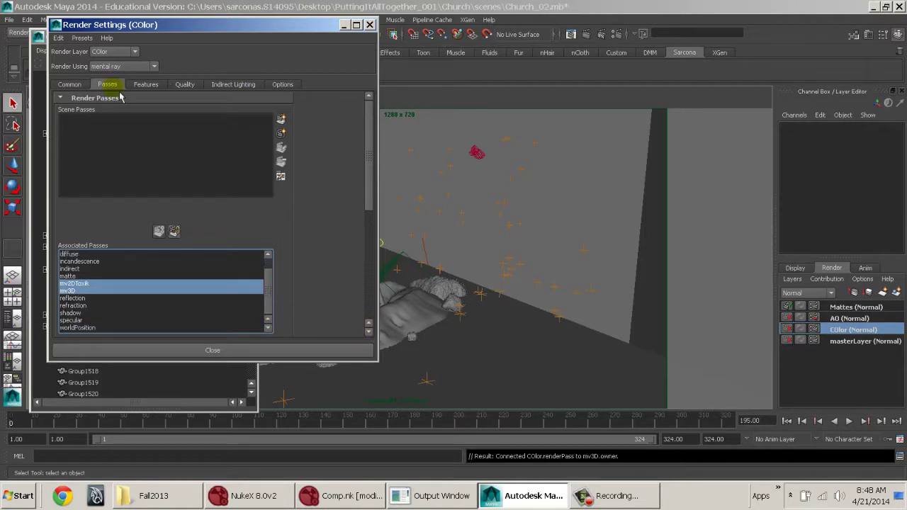
Step: Set the COlor layer's output image format to OpenEXR (exr) with RLE compression
click(69, 84)
click(161, 208)
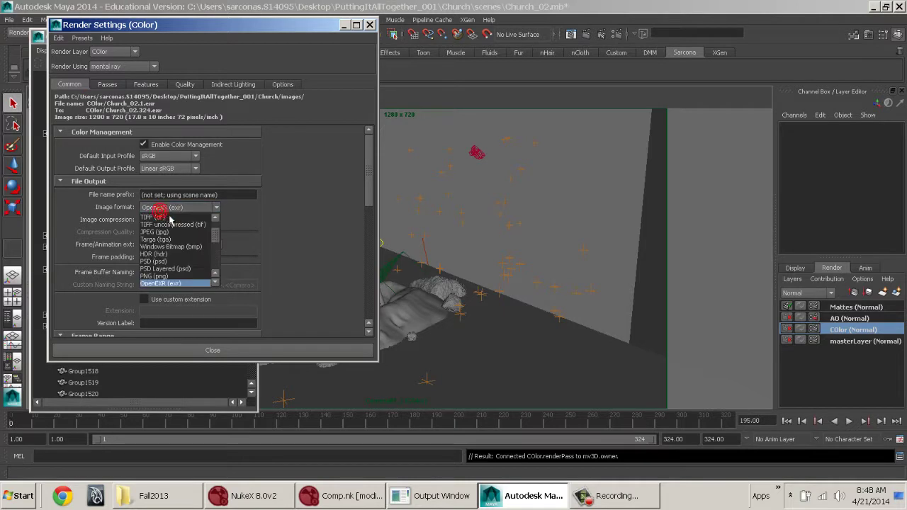
click(167, 282)
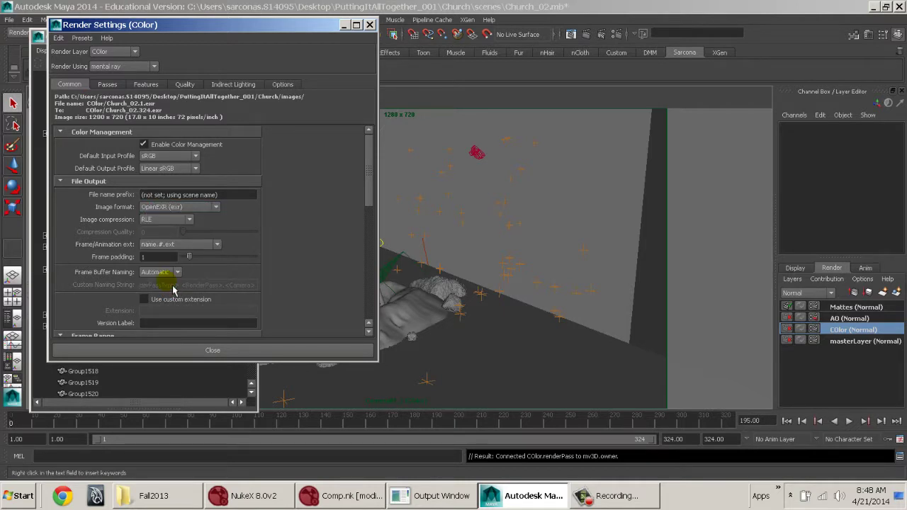
click(159, 220)
click(160, 244)
click(166, 220)
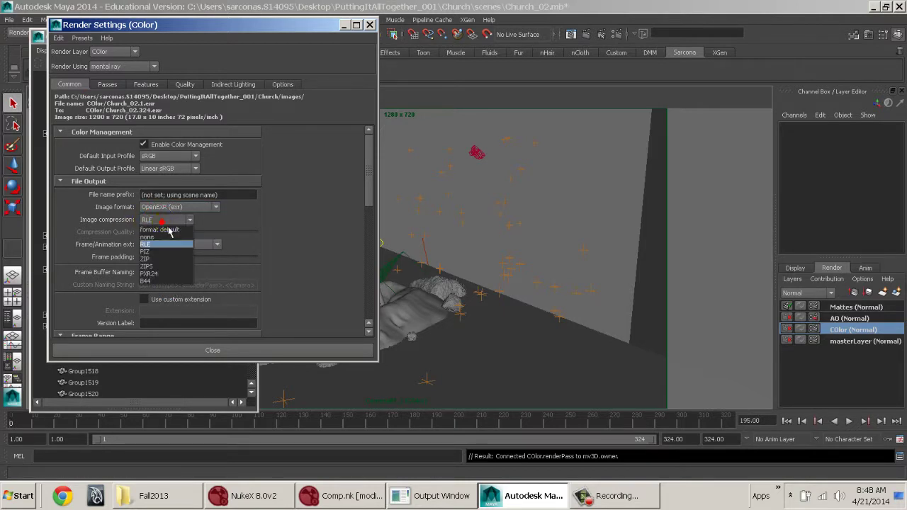
click(160, 245)
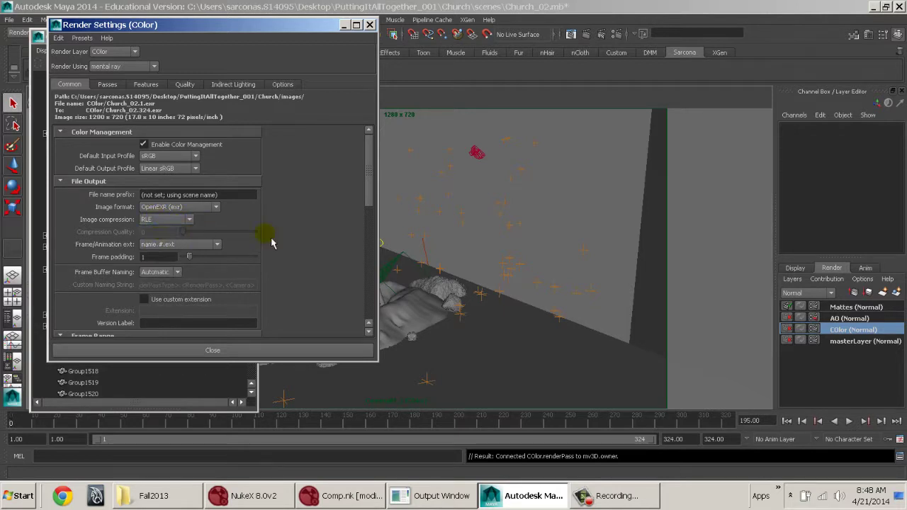
Step: Review the frame range, renderable camera and image size in the common render settings, and return to the pass settings
scroll(271, 243, down, 5)
scroll(169, 188, up, 2)
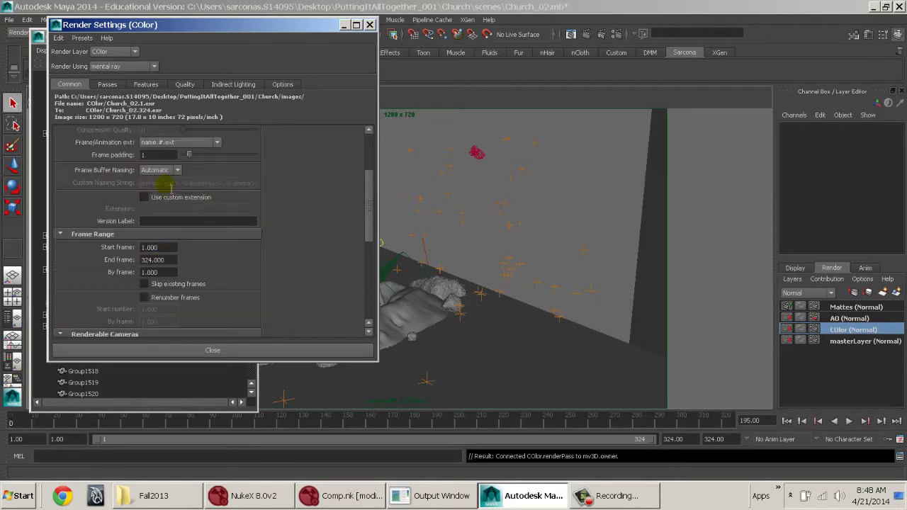
click(170, 247)
click(172, 259)
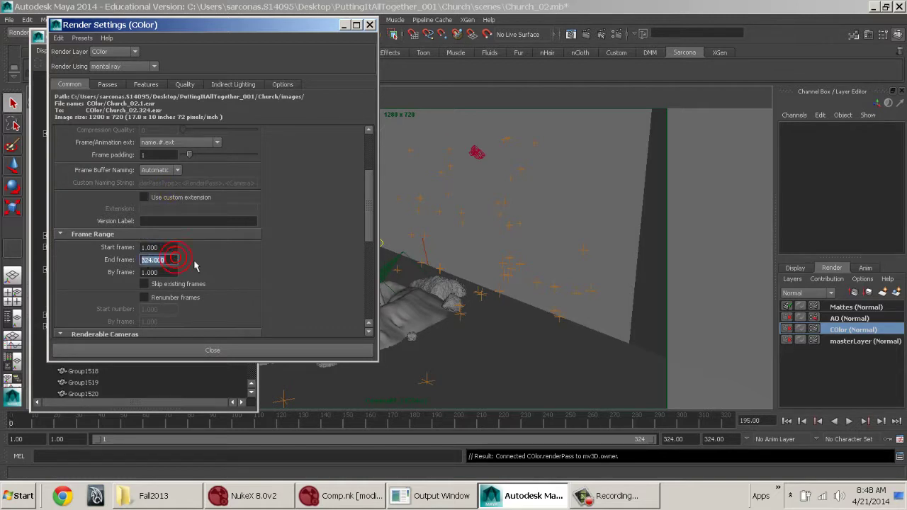
scroll(184, 253, down, 3)
click(177, 254)
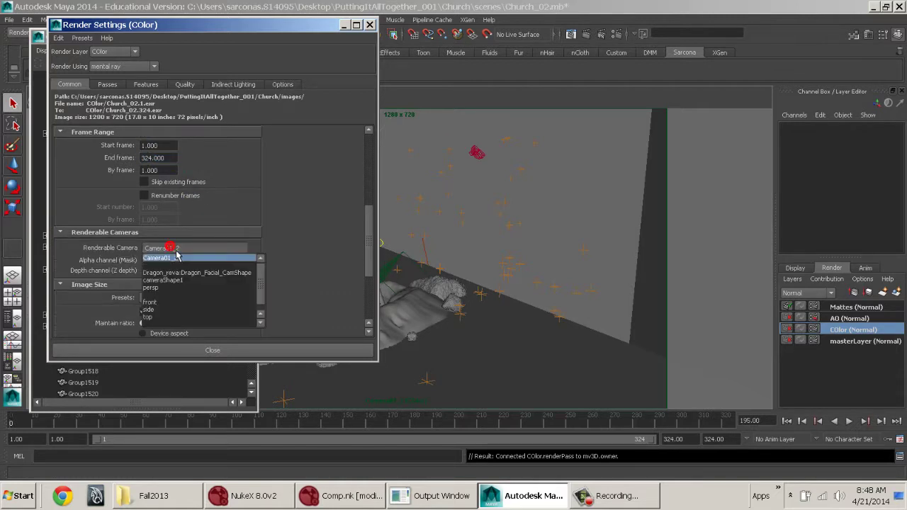
click(170, 248)
scroll(181, 236, down, 3)
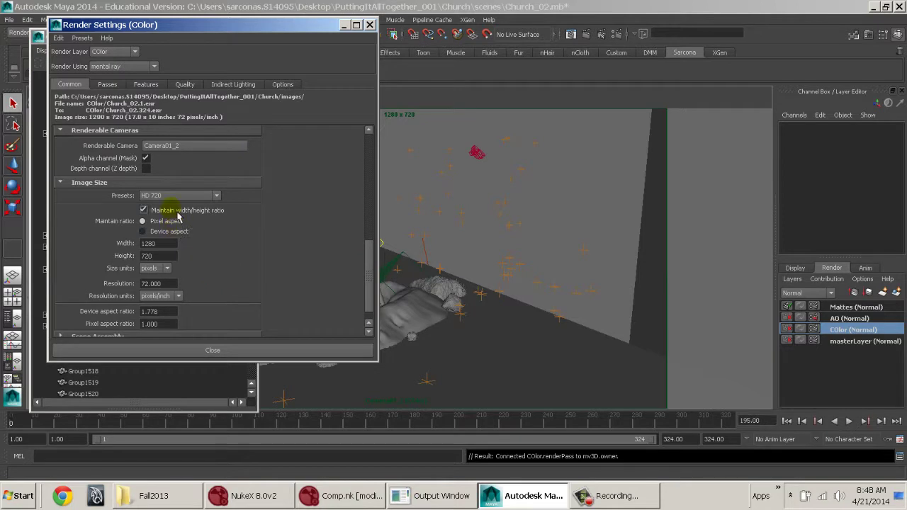
scroll(228, 260, down, 1)
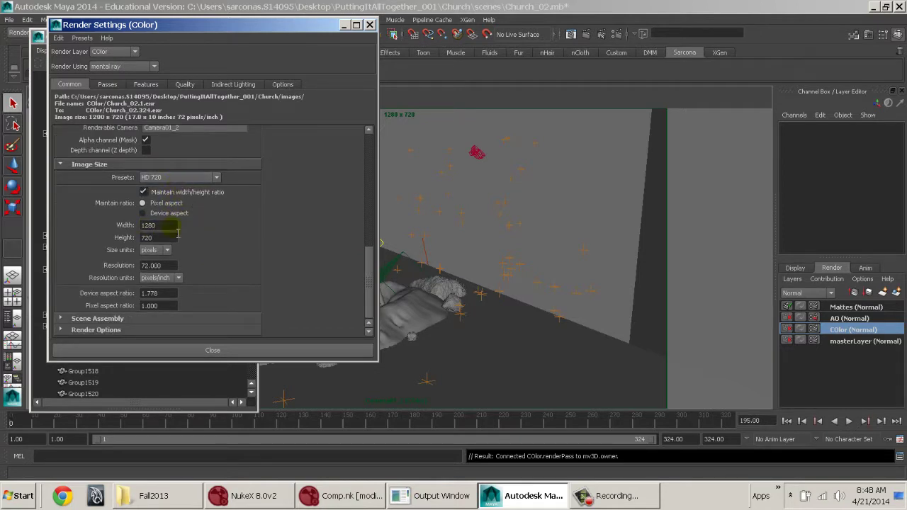
click(109, 85)
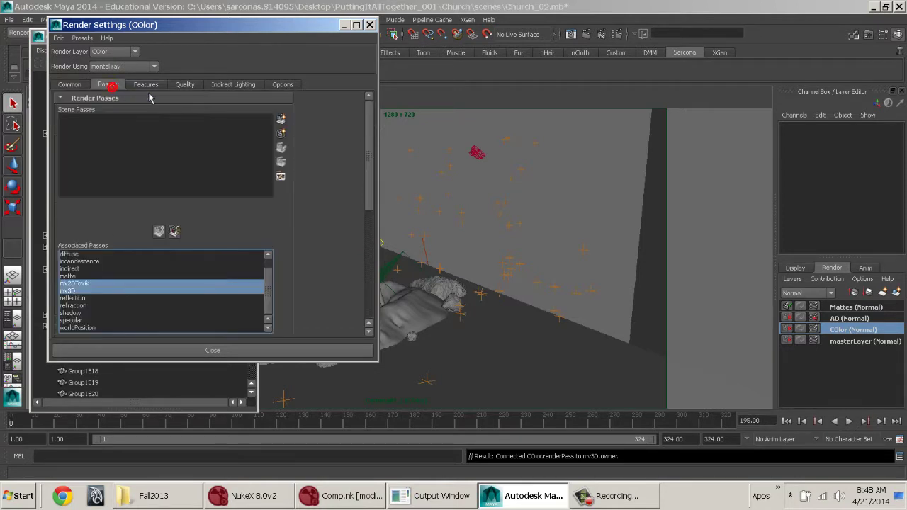
Step: Review the COlor layer's sampling quality, motion blur and indirect lighting settings, and return to the common render settings
click(185, 84)
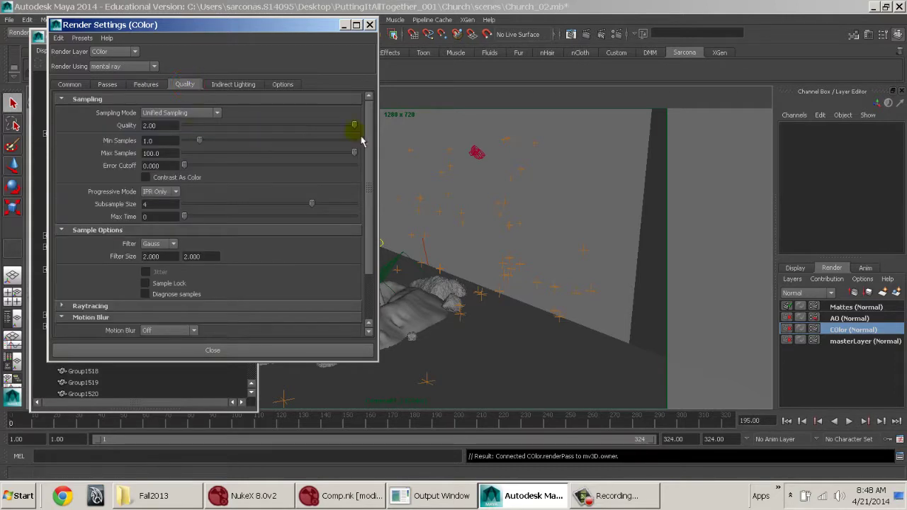
scroll(229, 247, down, 3)
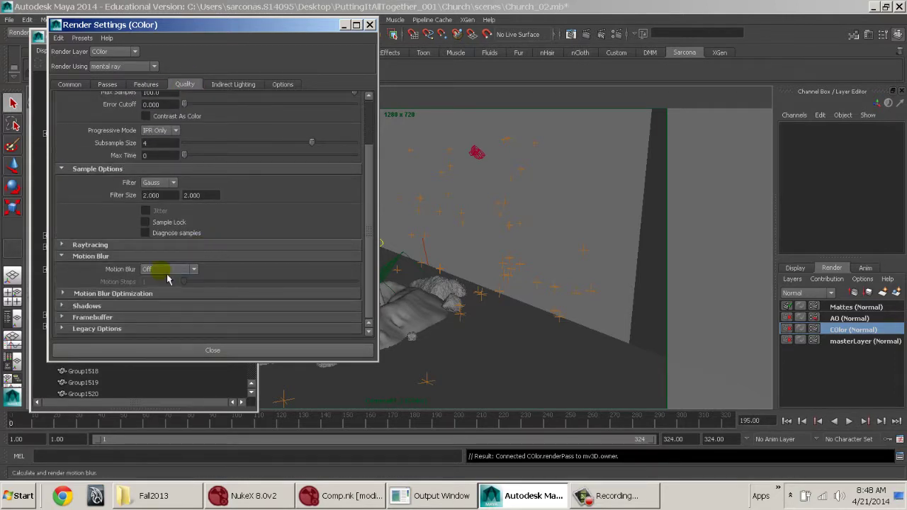
click(216, 85)
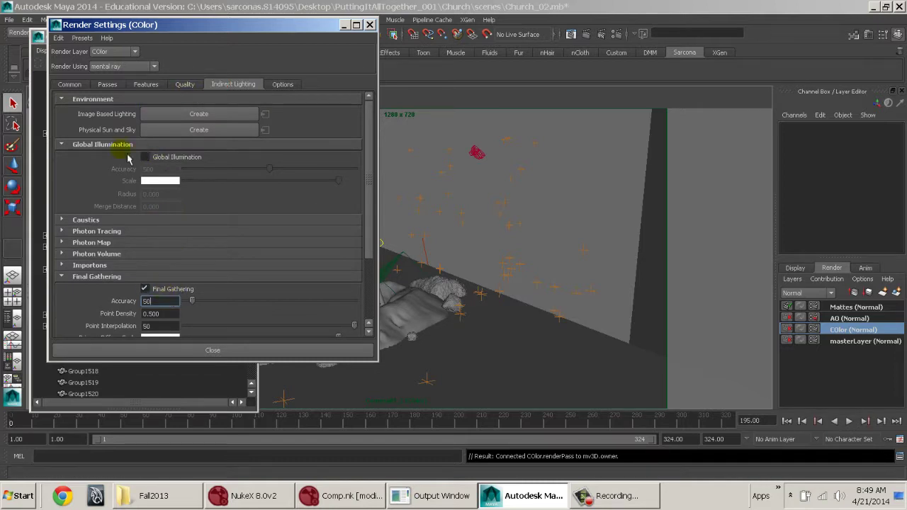
click(71, 85)
Step: Switch to NukeX and inspect Read1's CAMZ_depth pass with the viewer gain lowered to 0.015625, then restore the default gain
click(340, 496)
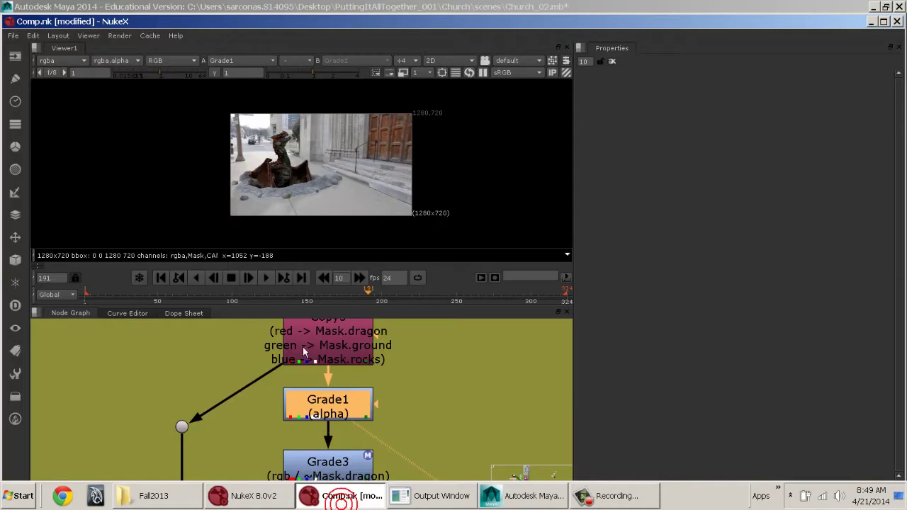
middle_drag(310, 327, 317, 409)
click(316, 408)
key(1)
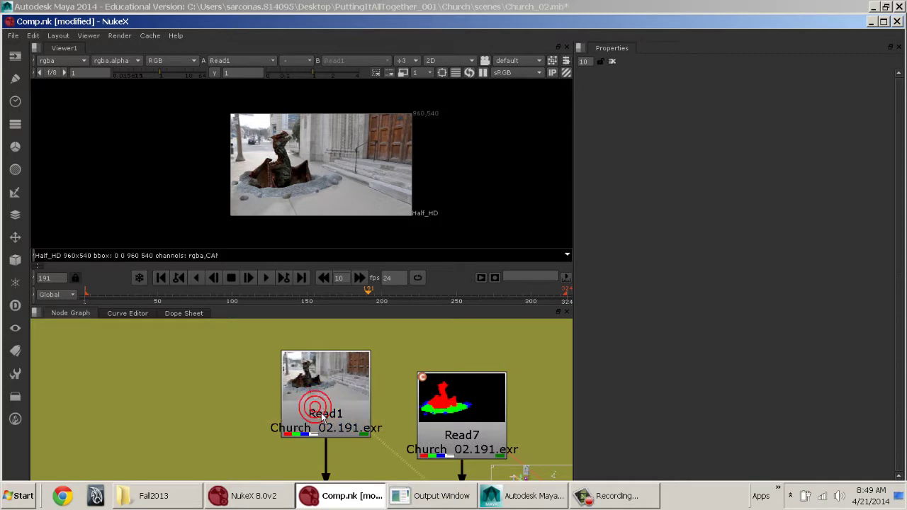
click(61, 61)
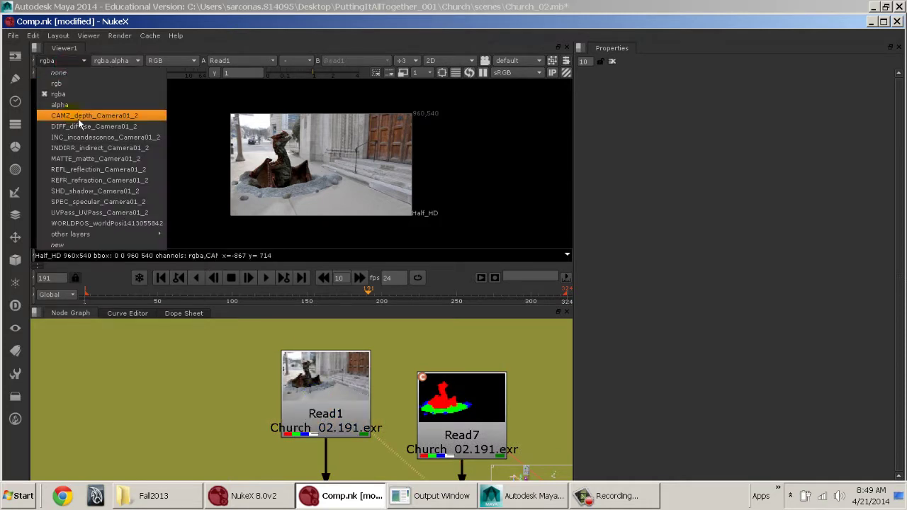
click(78, 116)
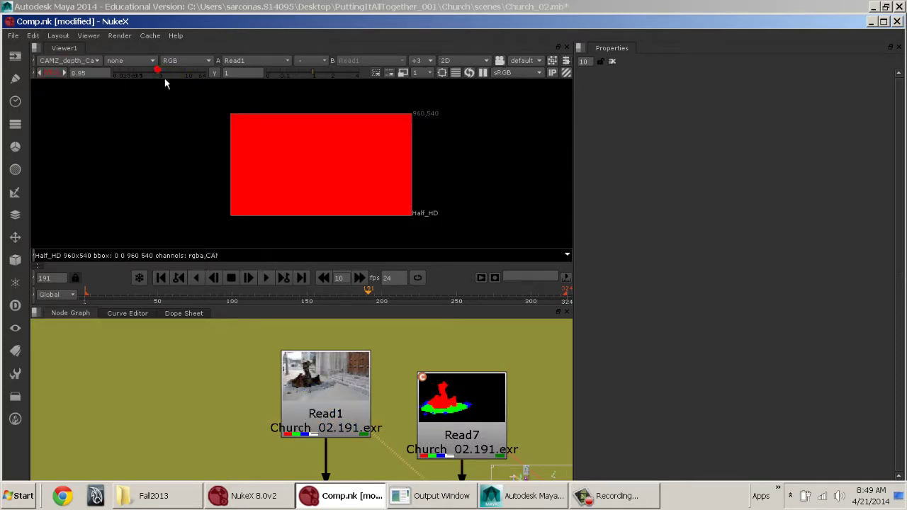
drag(148, 77, 110, 77)
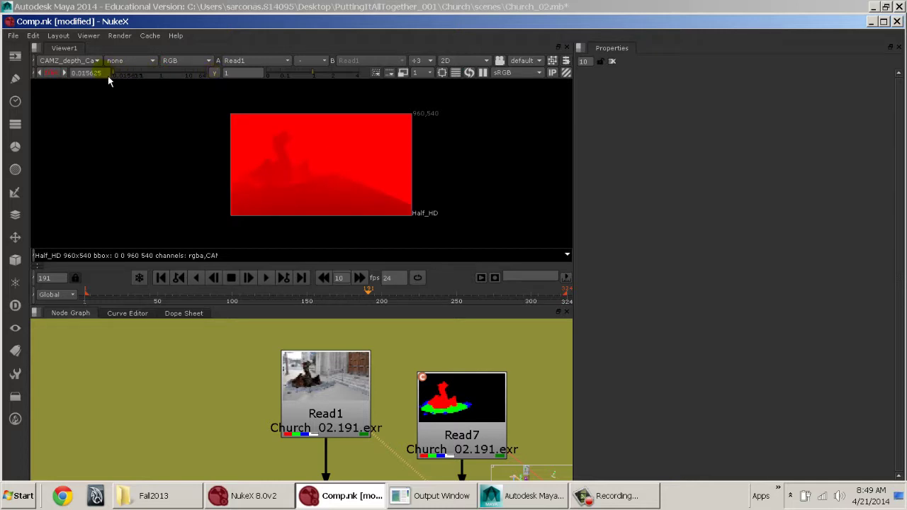
click(61, 75)
Step: View Read1's diffuse, incandescence and indirect passes one after another
click(67, 61)
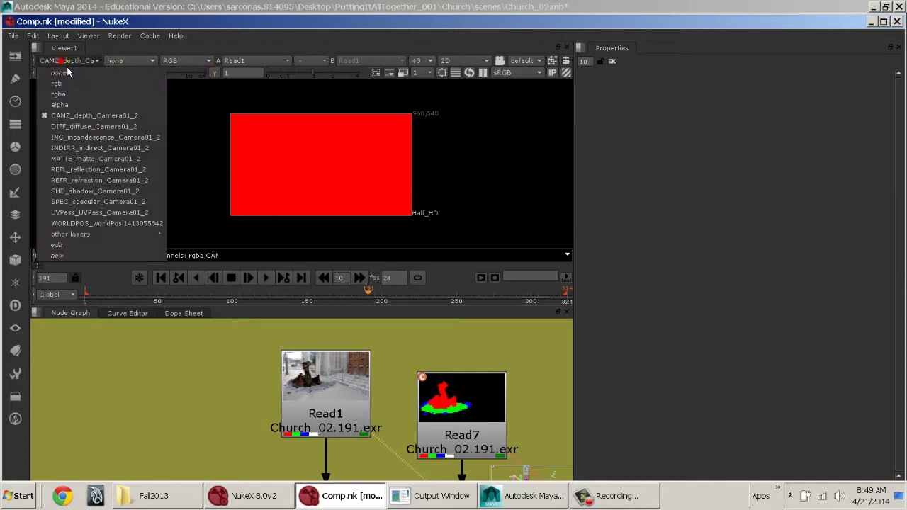
click(83, 133)
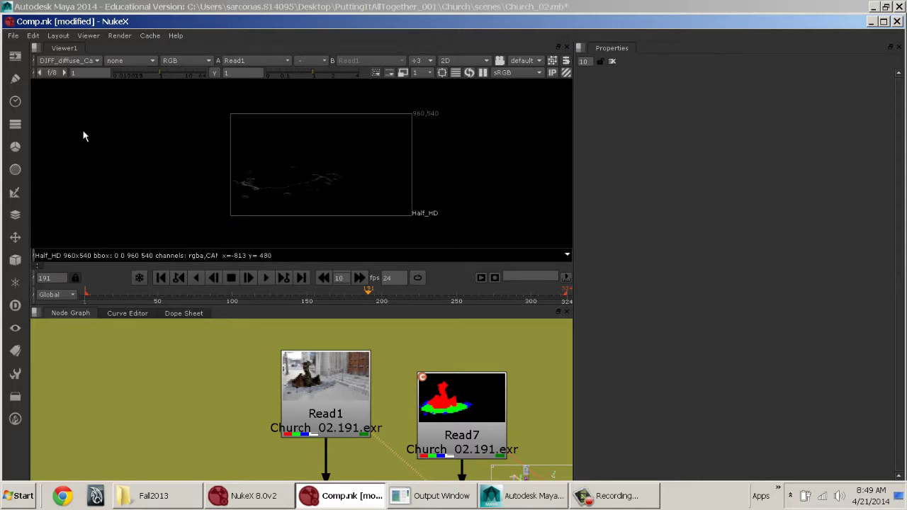
click(74, 61)
click(84, 139)
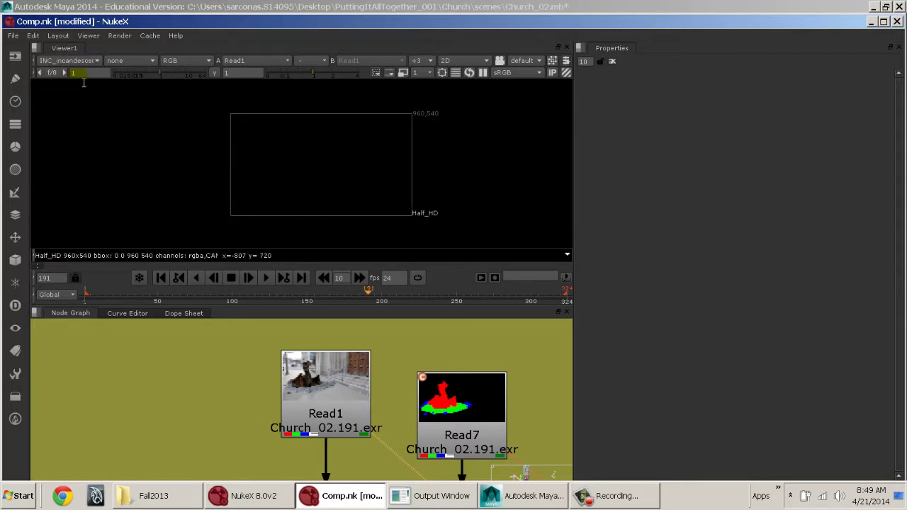
click(79, 61)
click(93, 153)
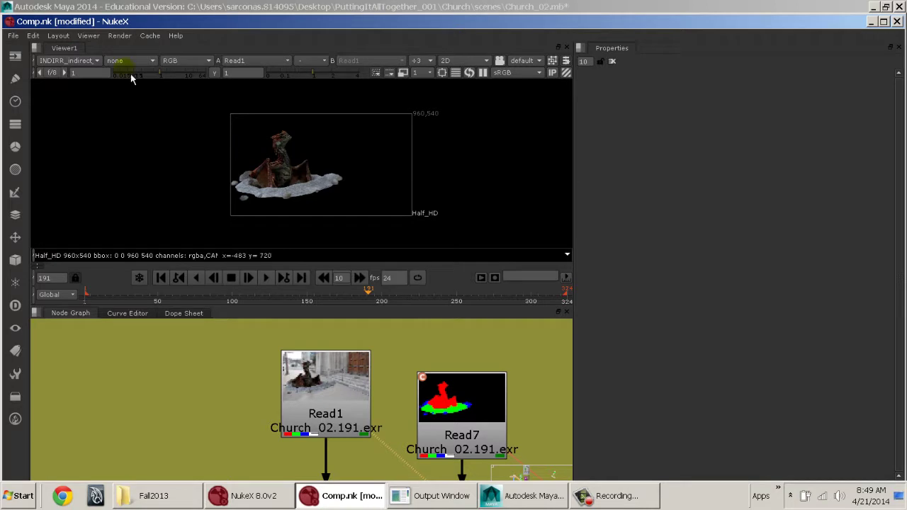
Step: View Read1's matte, reflection and refraction passes in turn
click(96, 61)
click(97, 158)
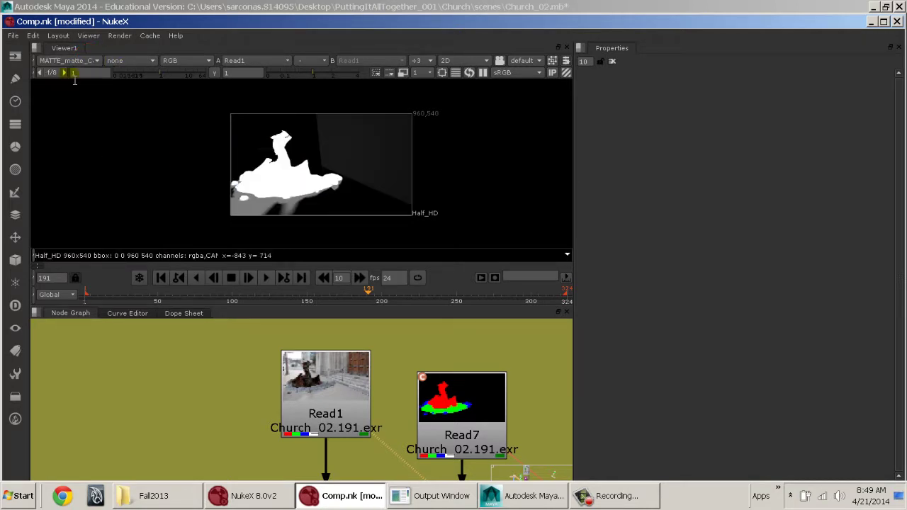
click(75, 63)
click(84, 166)
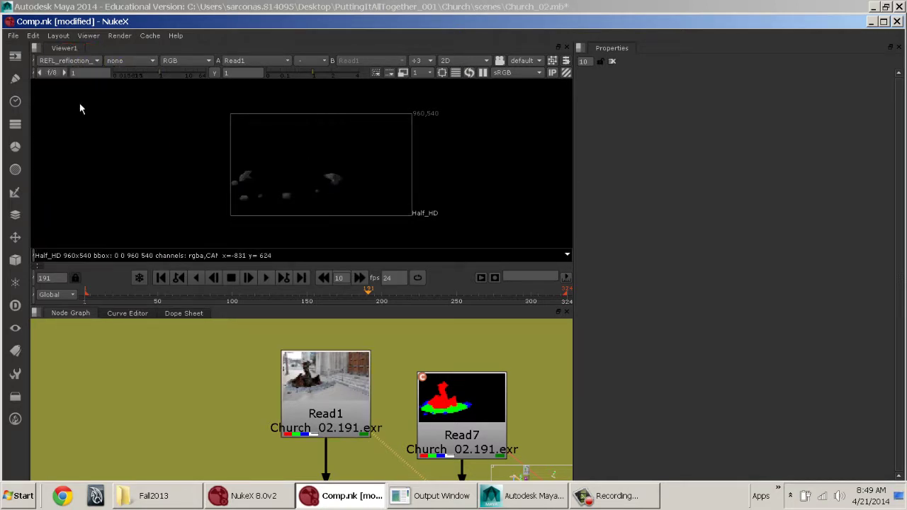
click(75, 62)
click(96, 180)
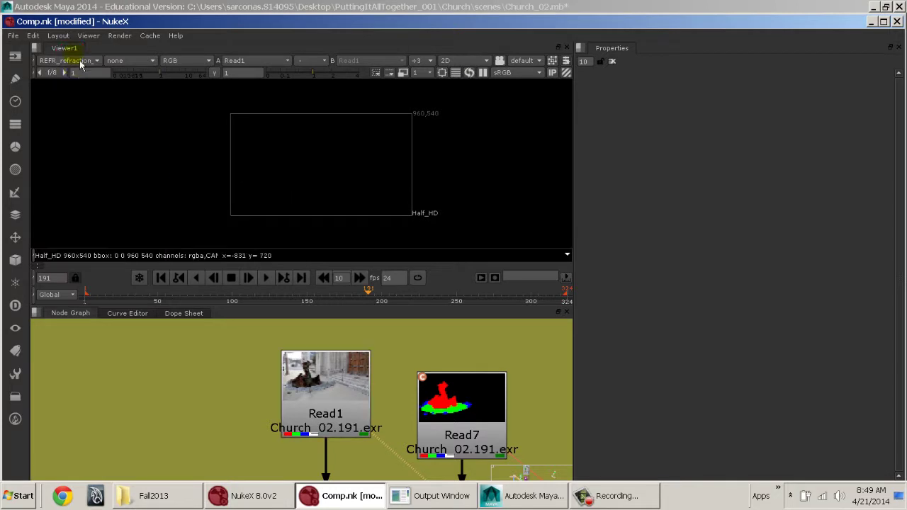
Step: Inspect Read1's SHD_shadow pass up close with the viewer gain raised to 50, and reset the gain
click(74, 63)
click(95, 191)
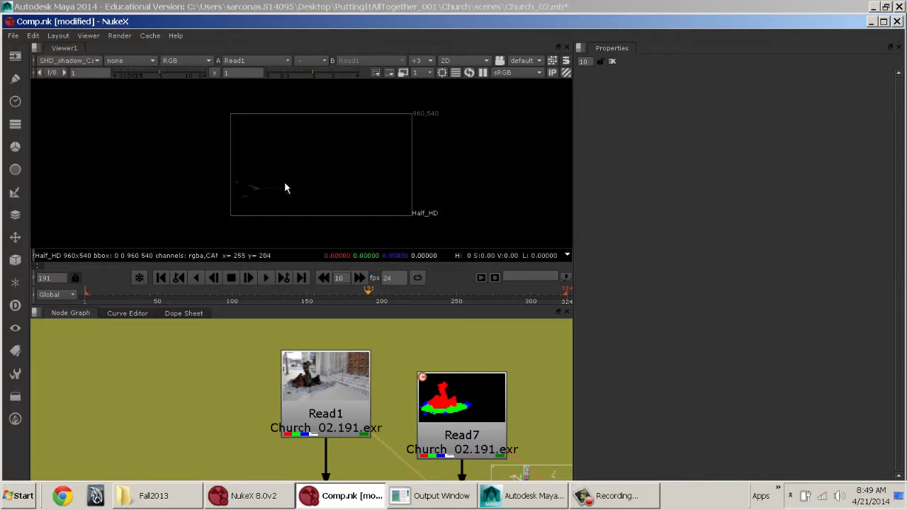
scroll(282, 182, up, 1)
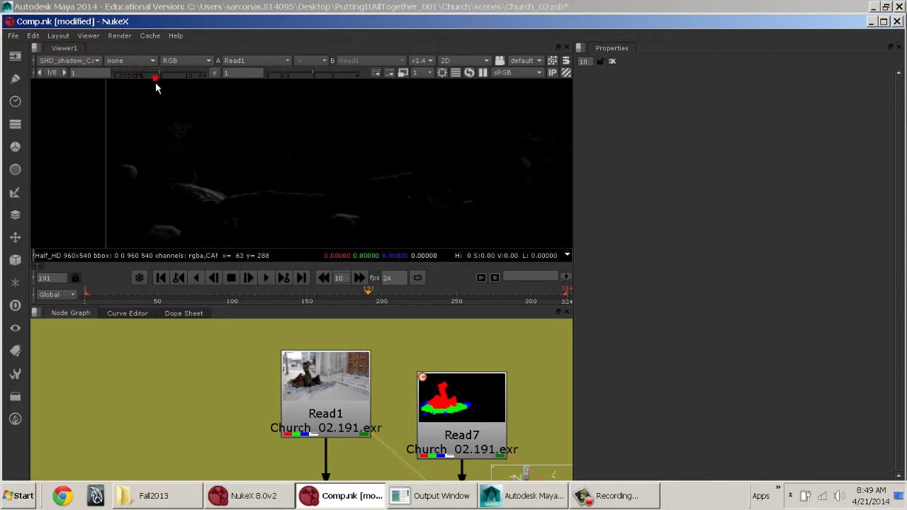
drag(146, 82, 208, 80)
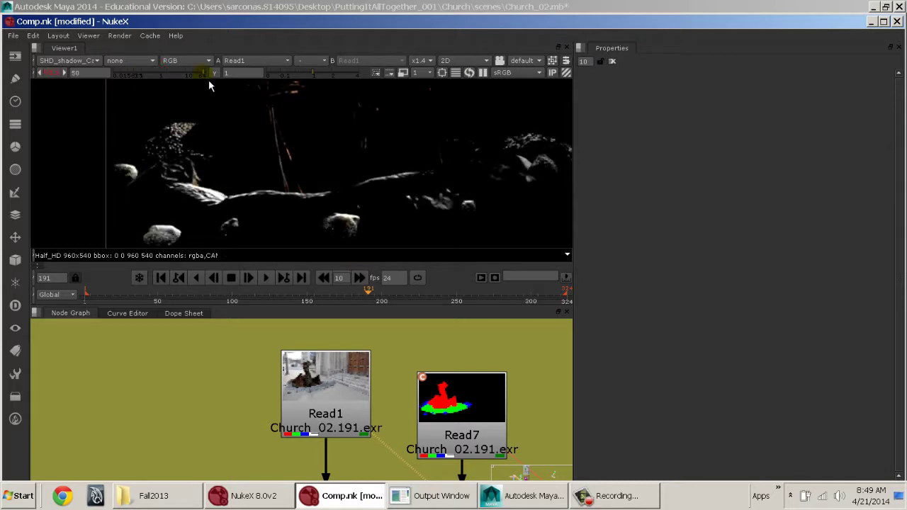
click(55, 75)
Step: View Read1's specular, UVPass and world position passes with the whole frame fitted, and return the viewer to rgb
click(65, 63)
click(102, 202)
key(f)
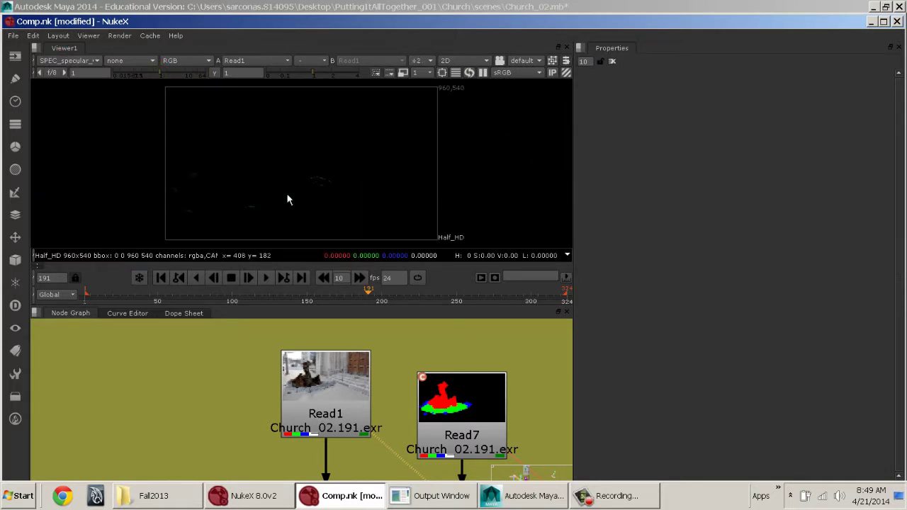
click(71, 60)
click(90, 208)
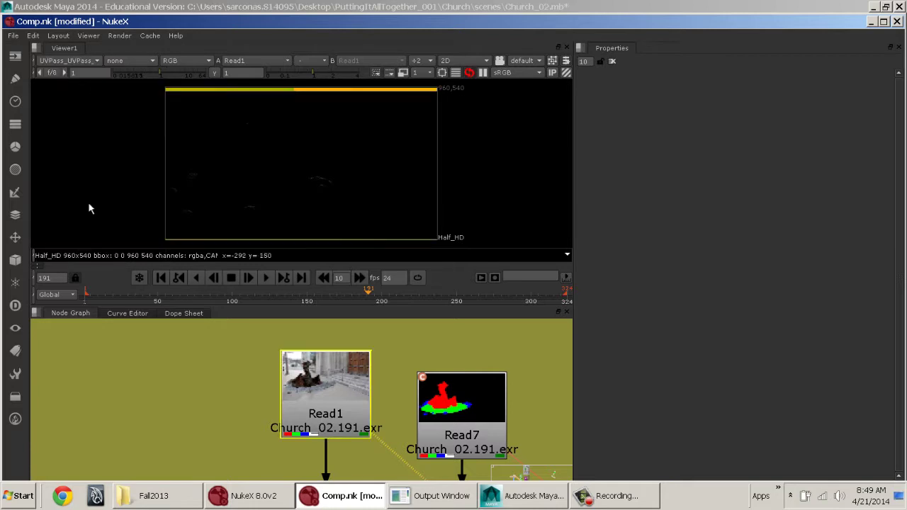
click(71, 60)
click(81, 226)
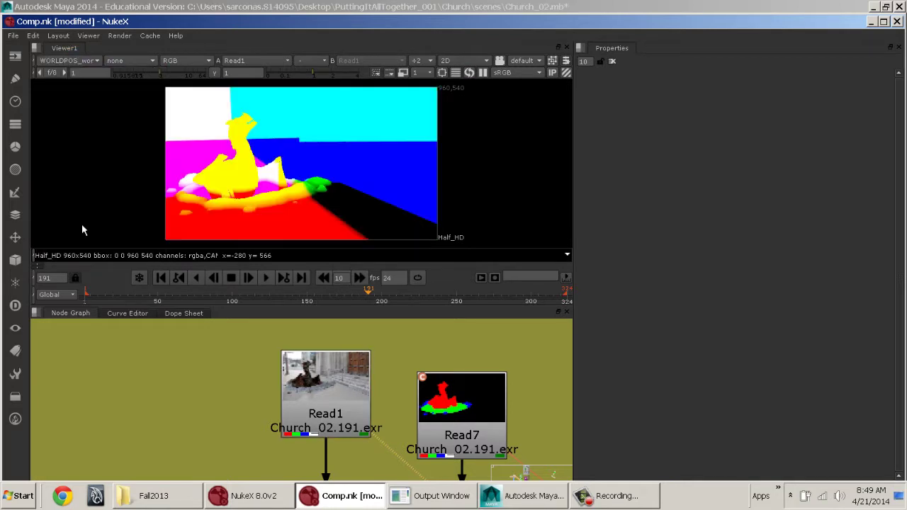
click(82, 60)
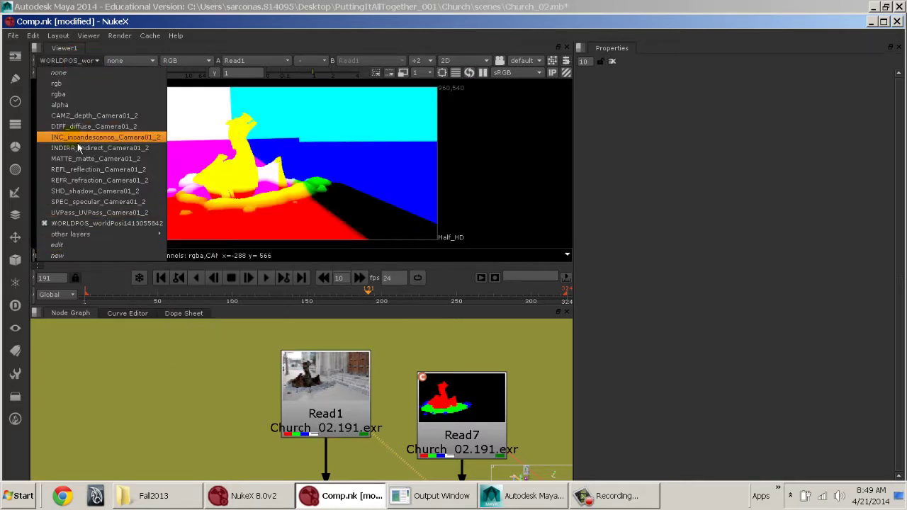
click(60, 83)
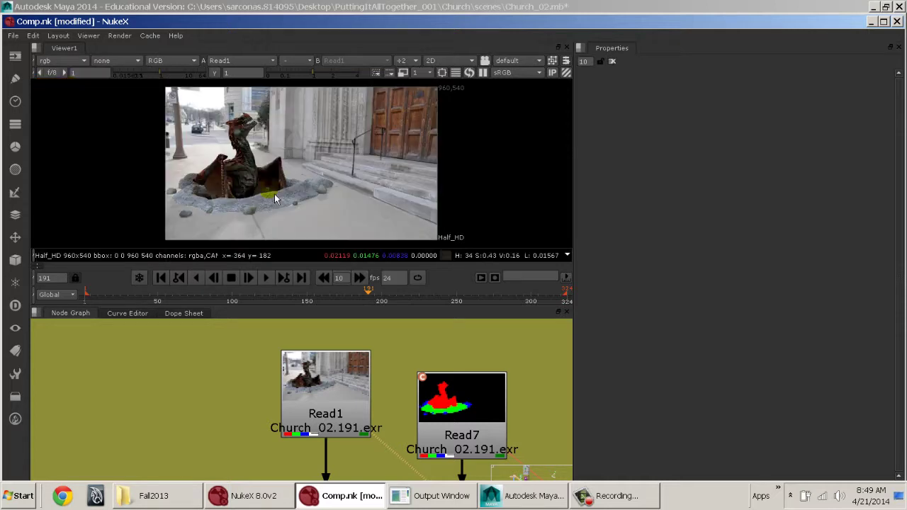
Step: Toggle the viewer between alpha and colour to check Read1's alpha with the rgb layer displayed
middle_drag(372, 394, 362, 372)
key(a)
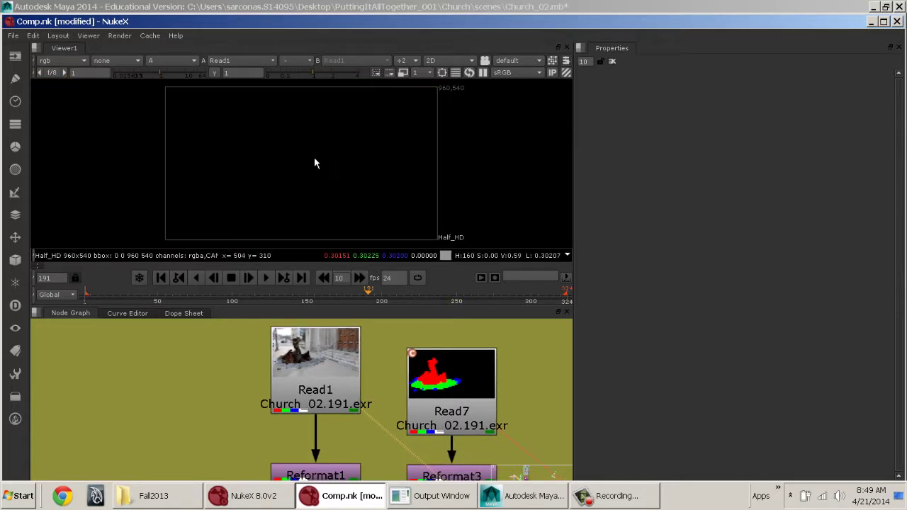
key(a)
click(334, 355)
key(a)
key(a)
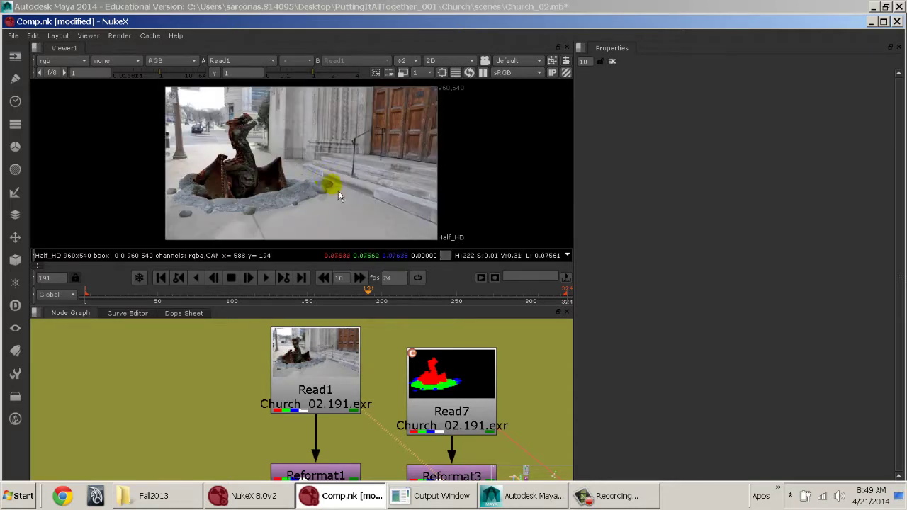
Step: Display the rgba layer with rgba.alpha, check Read1's alpha channel, and return to the colour view
click(71, 61)
click(69, 105)
key(a)
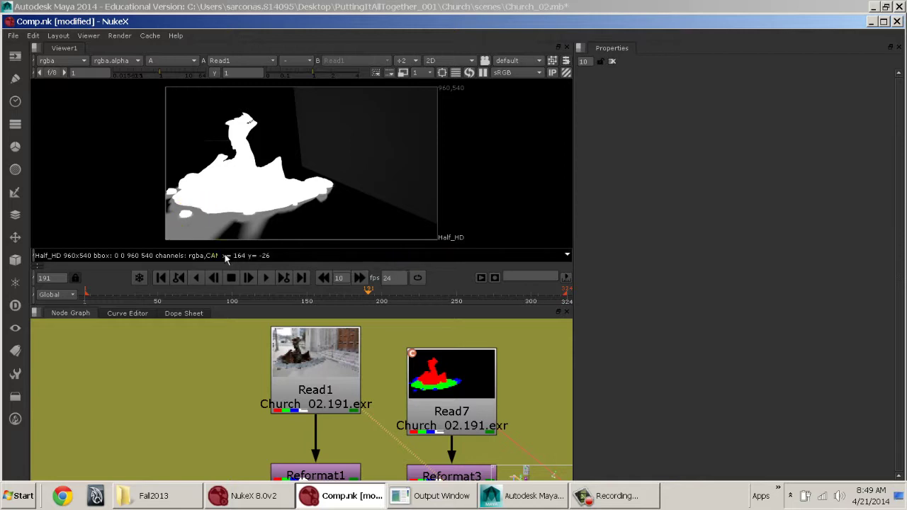
key(a)
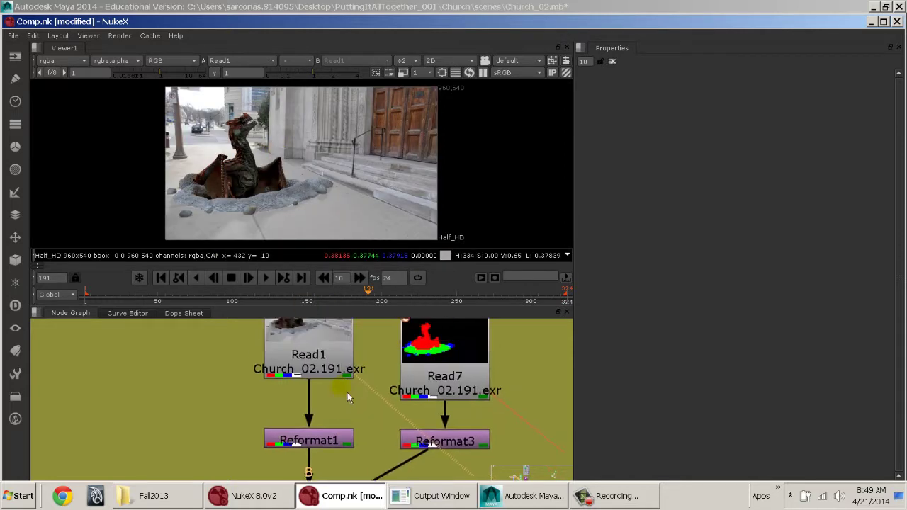
Step: Switch to Maya, locate Matte in the list of creatable render passes, and close the dialog without creating anything
key(alt+Tab)
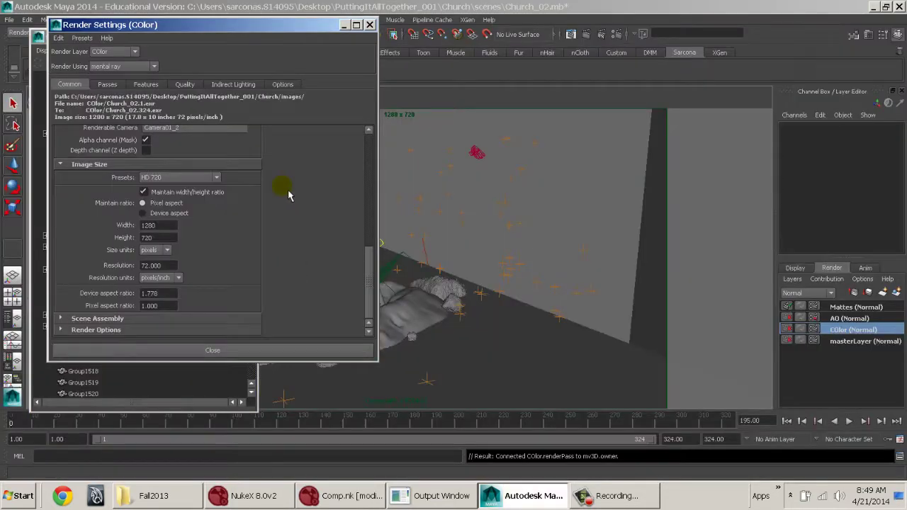
click(107, 84)
click(280, 121)
scroll(405, 170, down, 6)
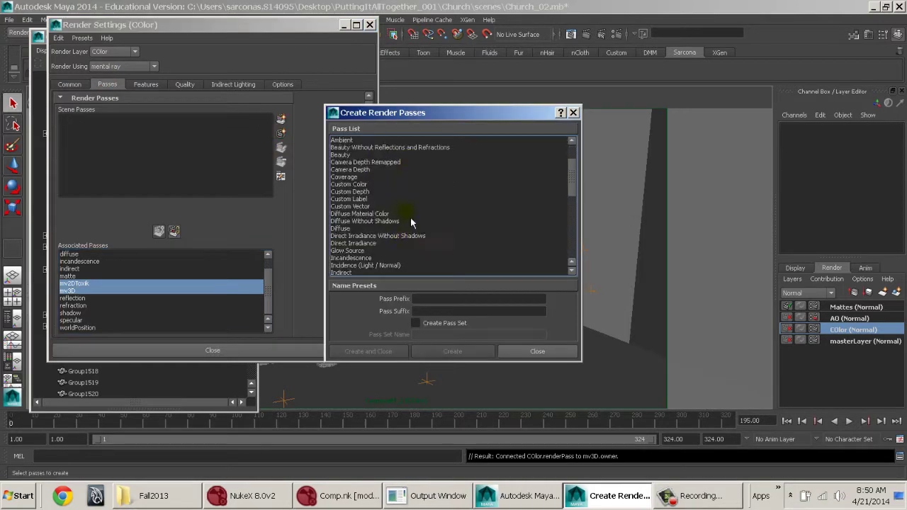
click(357, 228)
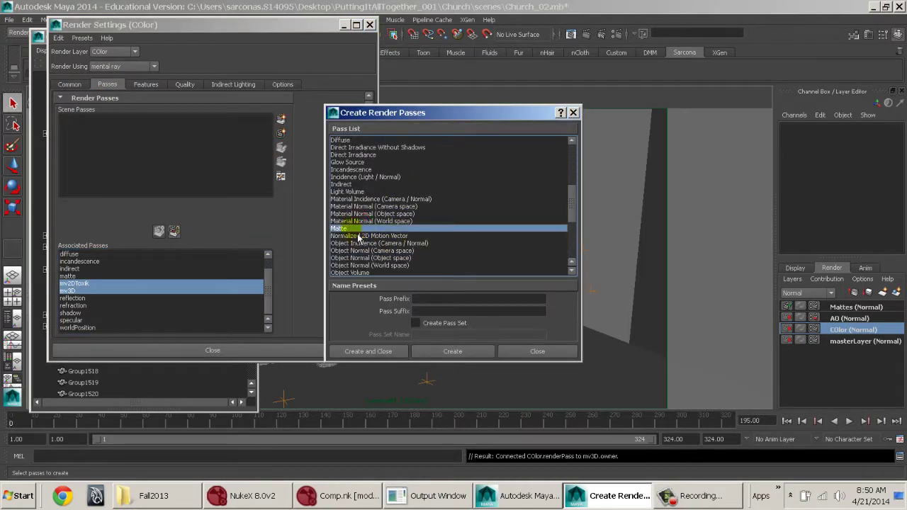
click(537, 350)
Step: Close the render settings and show the Render Stats attributes of the pPlane7 plane's shape
key(alt+Tab)
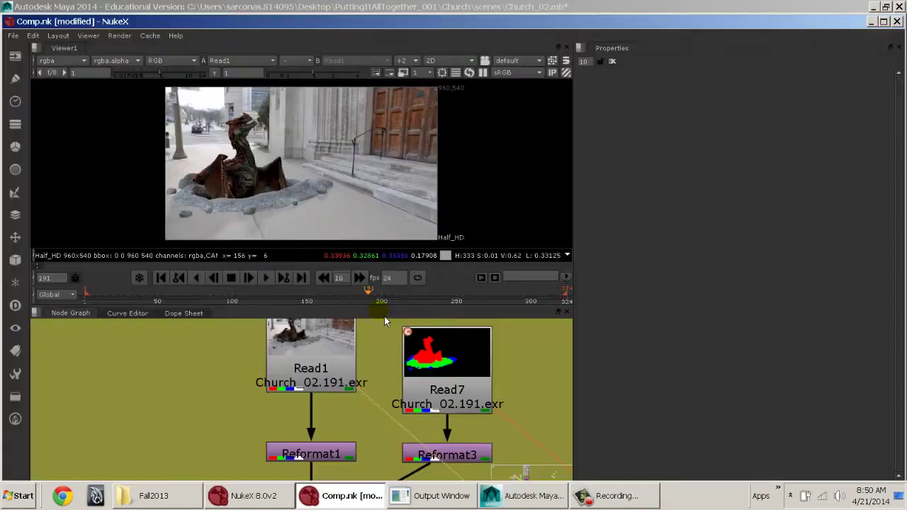
key(alt+Tab)
click(588, 191)
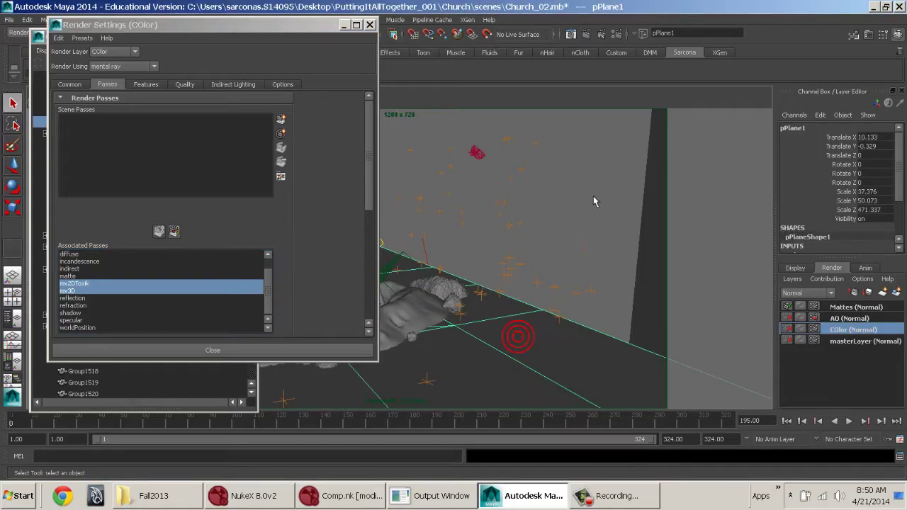
click(369, 25)
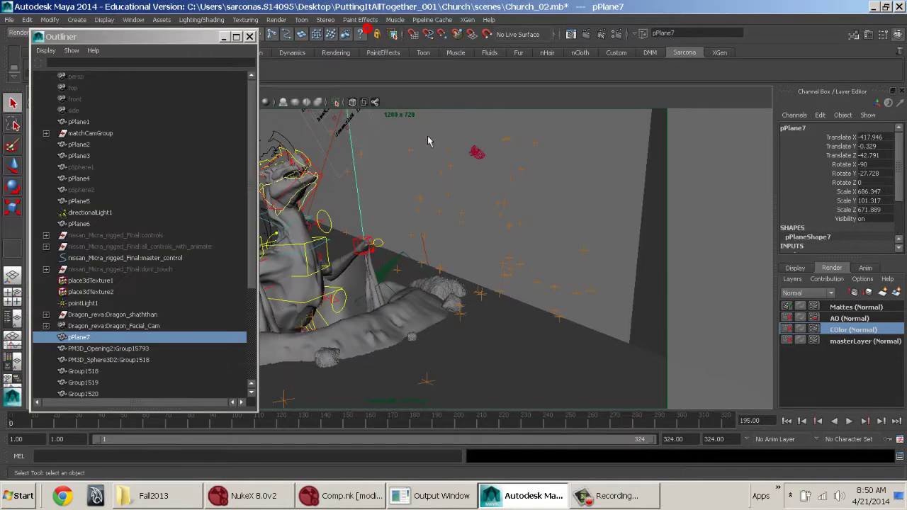
key(ctrl+a)
drag(352, 77, 263, 42)
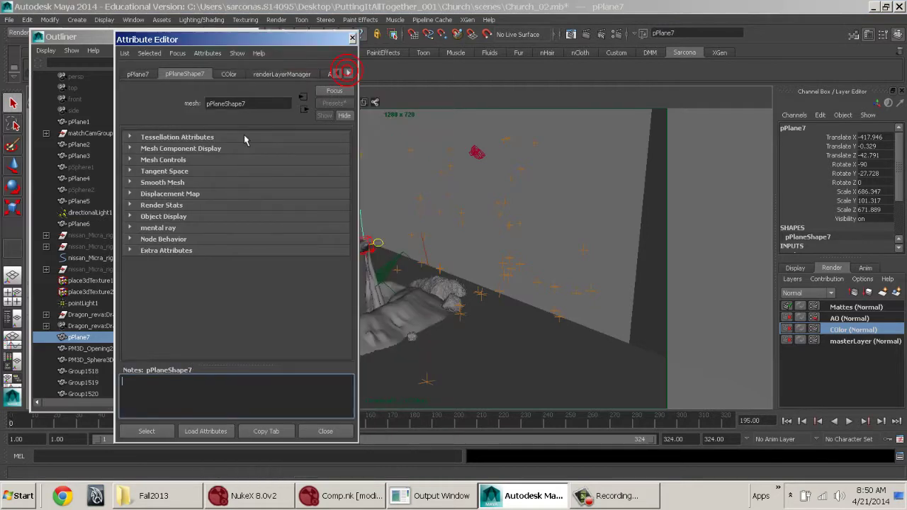
click(165, 205)
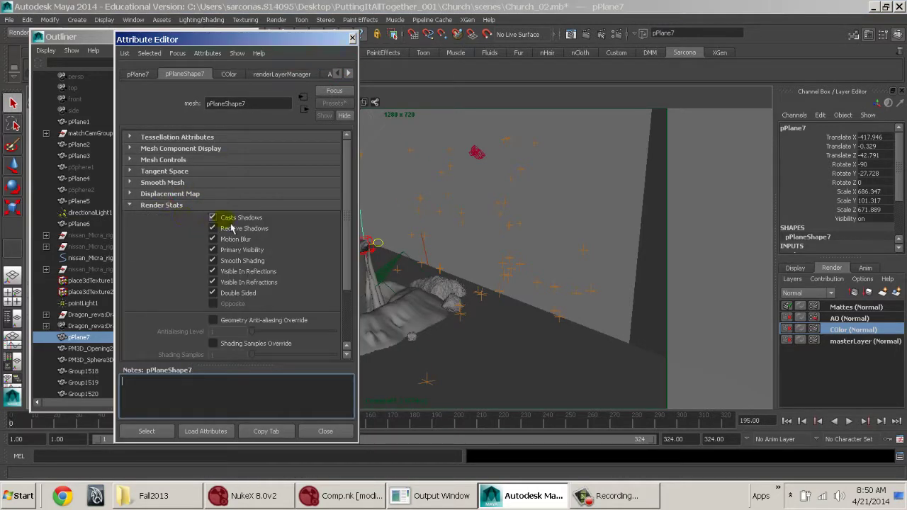
Step: Clear the selection and close the Attribute Editor and the Outliner
click(545, 190)
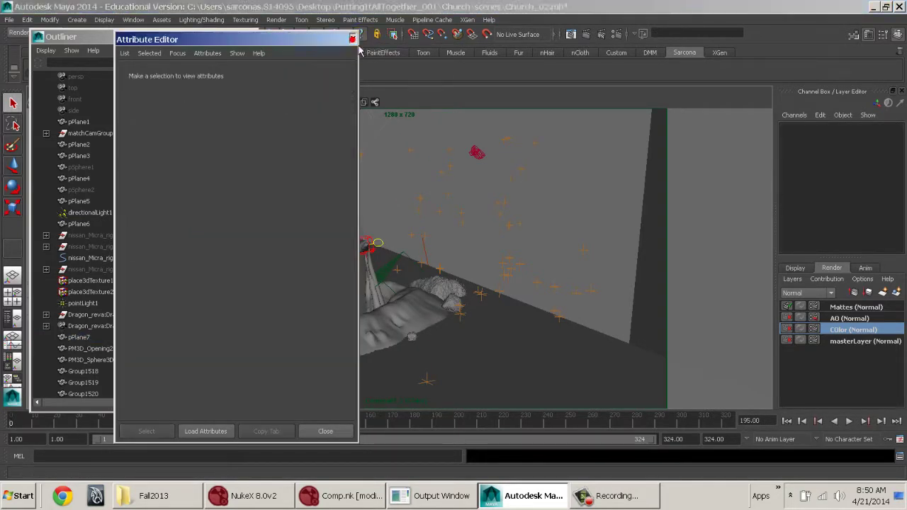
click(352, 38)
click(238, 37)
double_click(243, 15)
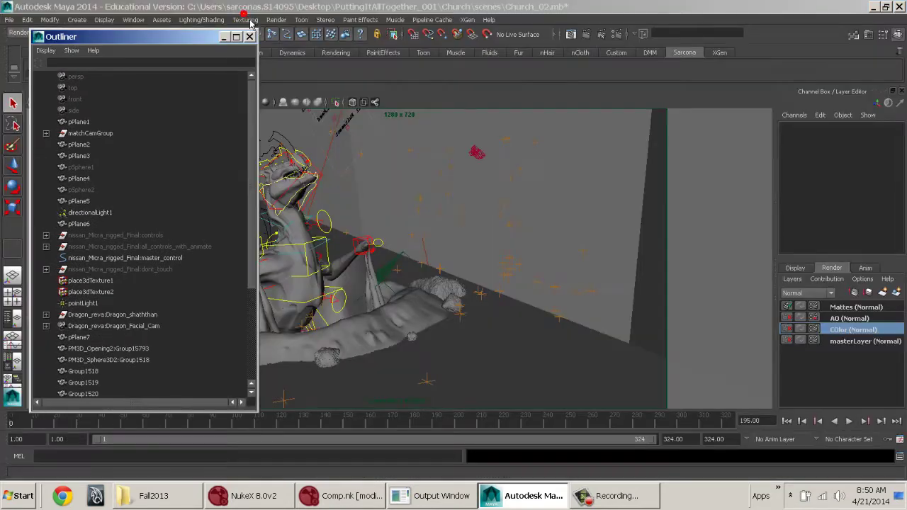
click(250, 35)
Step: Switch to the perspective view, survey the planes around the dragon, and select the pPlane7 plane
key(space)
drag(330, 174, 331, 149)
alt+right_drag(500, 269, 323, 242)
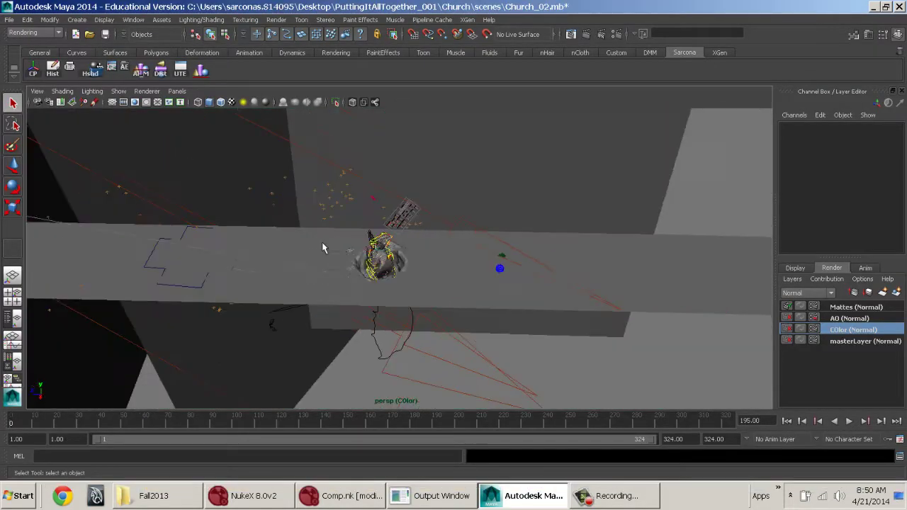
alt+drag(459, 245, 431, 166)
click(561, 201)
click(431, 162)
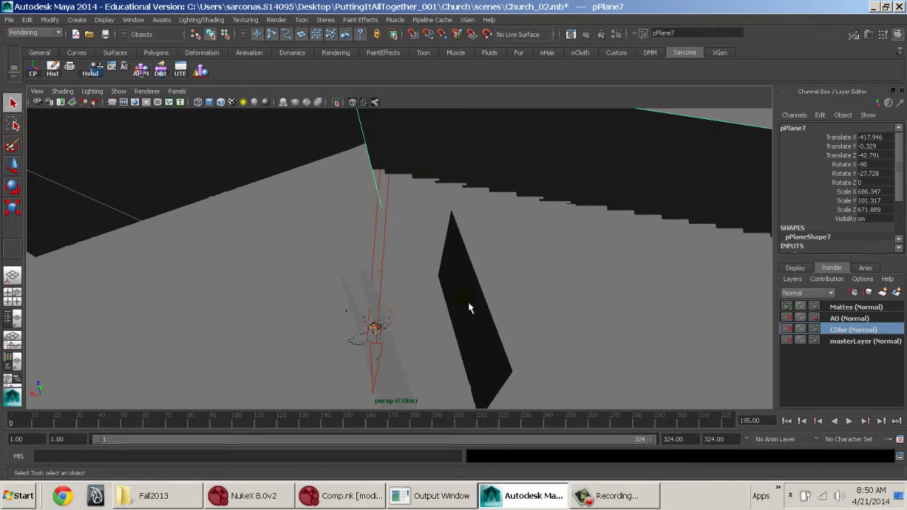
Step: Select the pPlane6 plane and remove it from the COlor render layer
alt+drag(469, 307, 415, 307)
click(515, 227)
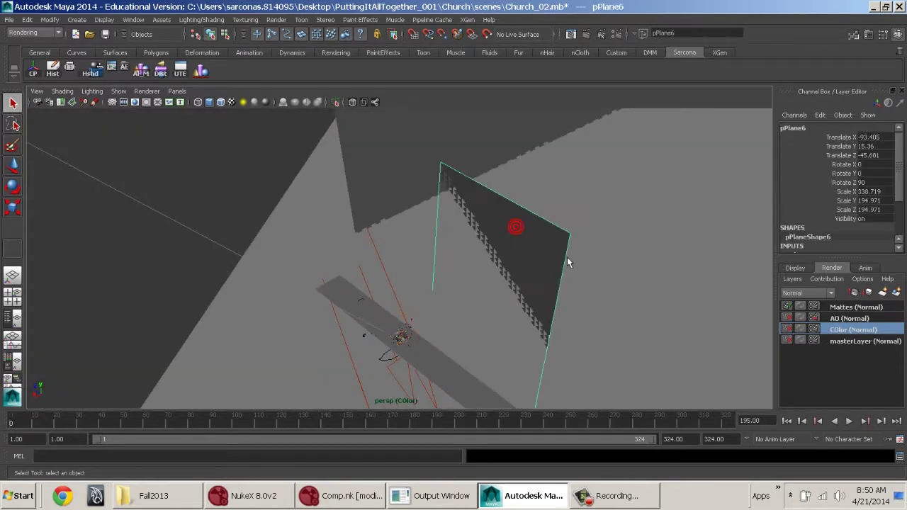
right_click(845, 336)
click(825, 367)
Step: Examine the remaining wall planes around the dragon in perspective, selecting pPlane7 and pPlane4 in turn
alt+drag(592, 301, 533, 268)
alt+right_drag(534, 268, 627, 307)
alt+right_drag(437, 182, 531, 204)
alt+right_drag(473, 273, 524, 298)
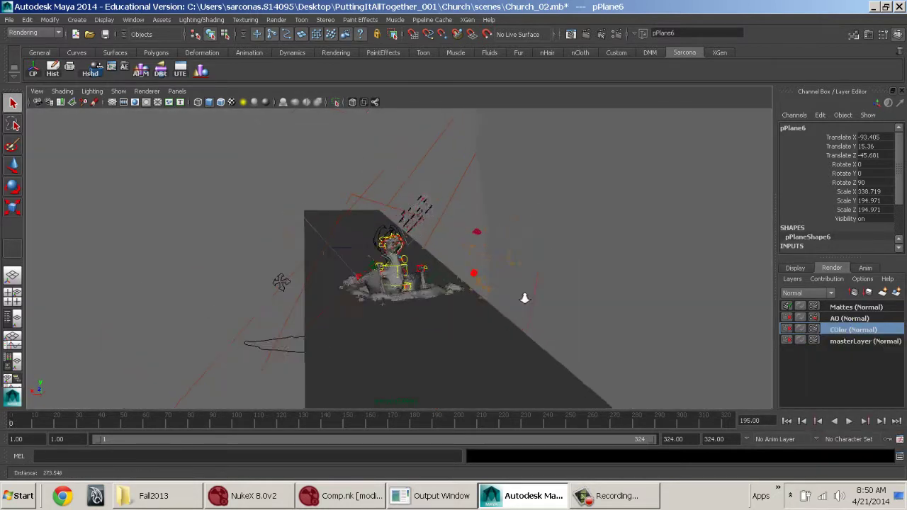
alt+drag(524, 298, 486, 297)
click(352, 208)
alt+drag(350, 210, 442, 195)
click(362, 151)
alt+right_drag(543, 342, 387, 276)
alt+drag(500, 203, 453, 245)
alt+middle_drag(437, 235, 449, 297)
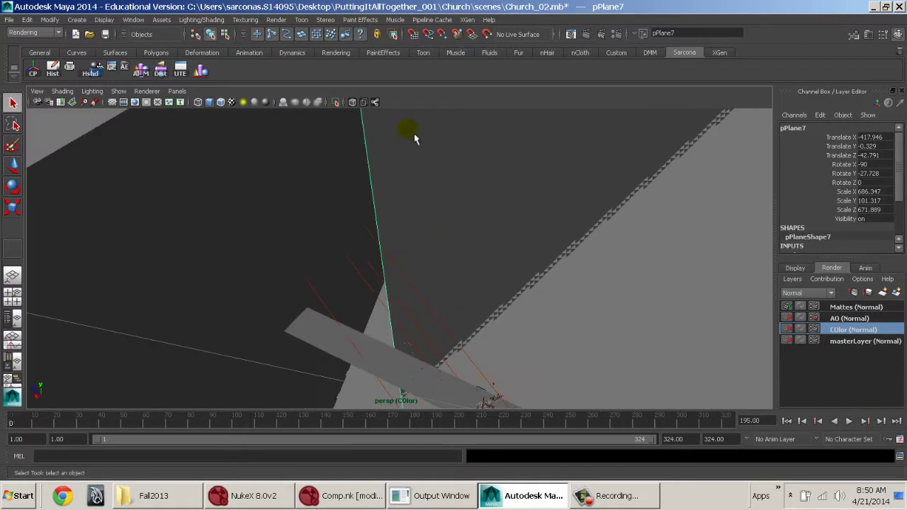
click(205, 187)
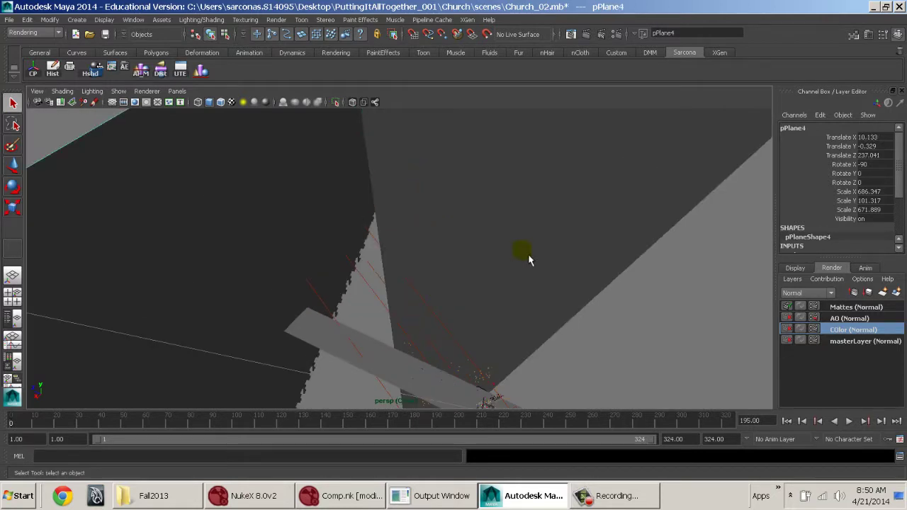
alt+drag(528, 256, 421, 202)
Step: Return the viewport to the Camera01_2 shot camera
click(177, 92)
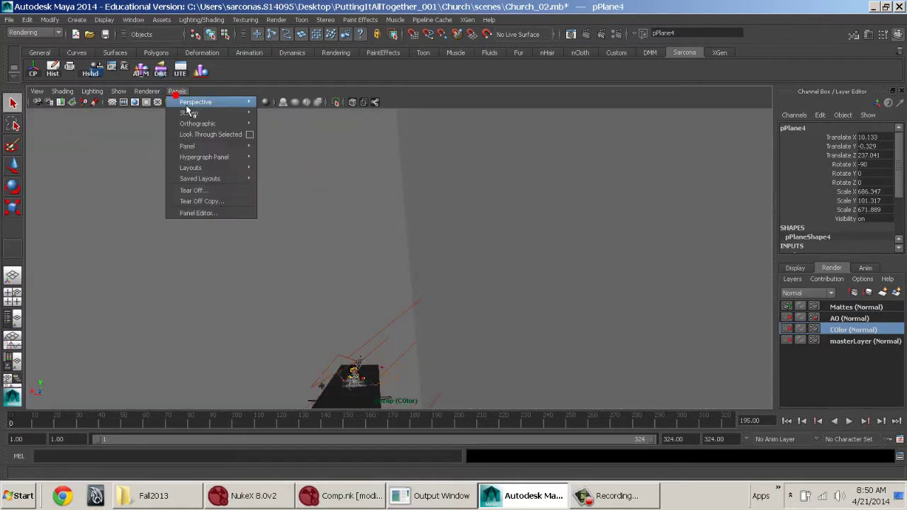
mouse_move(212, 99)
click(282, 112)
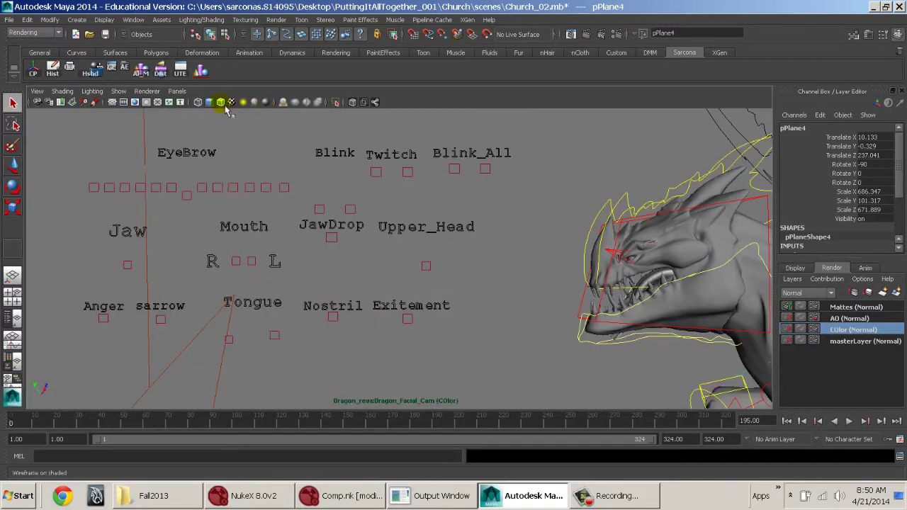
click(177, 91)
click(281, 101)
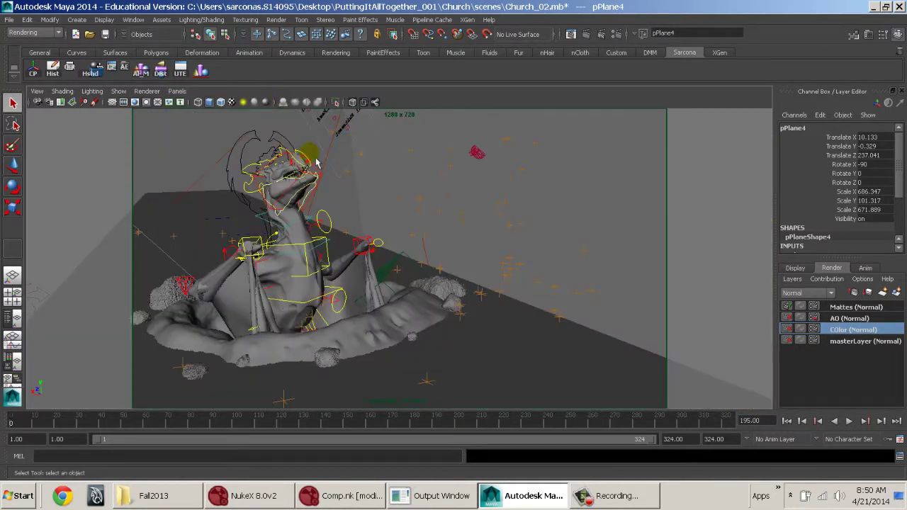
Step: Show pPlane4's attributes beside the dragon, review its mip_matteshadow2 shader settings, and close the editor
key(ctrl+a)
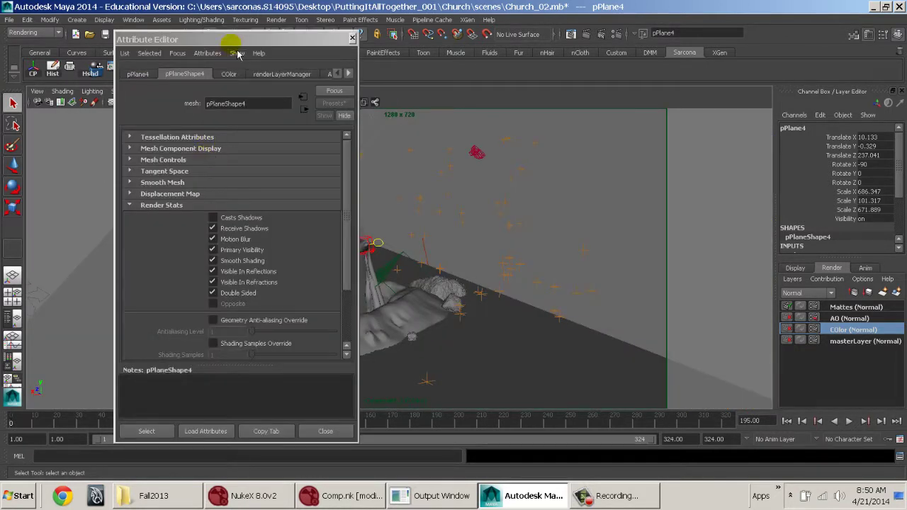
drag(228, 40, 579, 42)
click(221, 118)
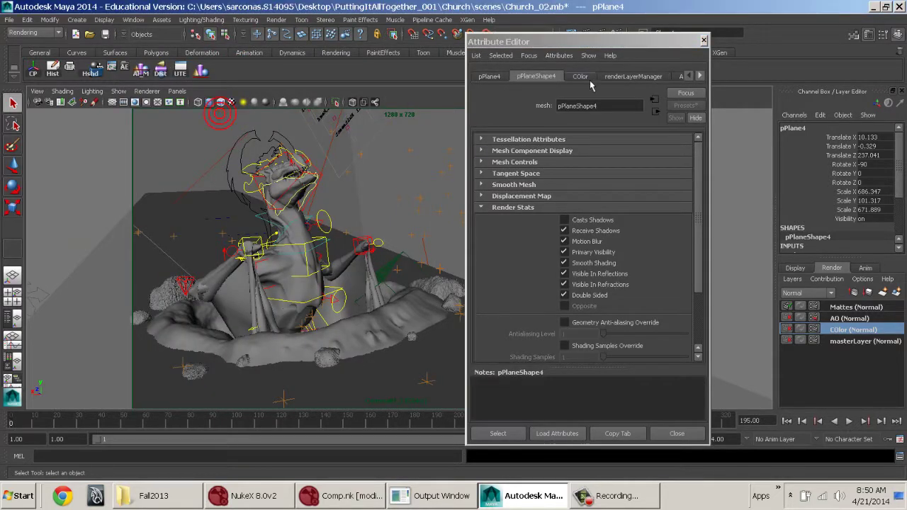
click(699, 76)
click(699, 76)
click(699, 76)
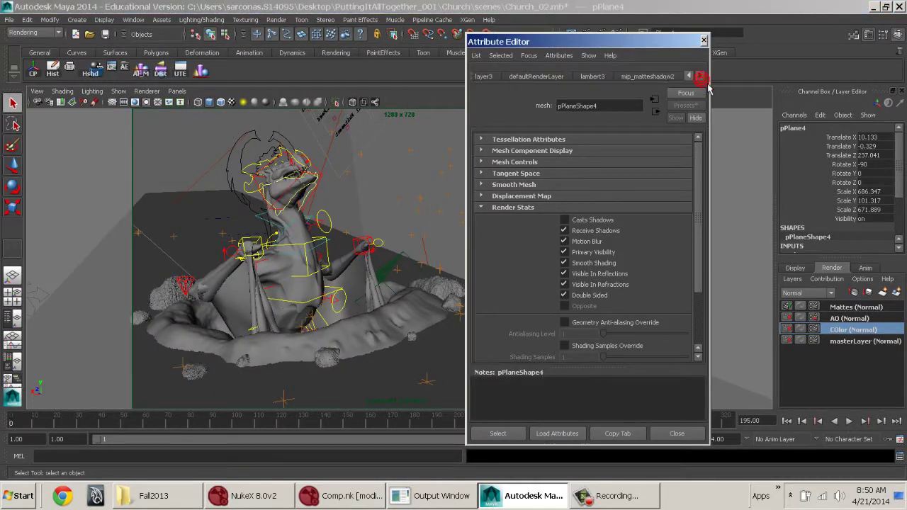
click(650, 75)
drag(698, 192, 693, 282)
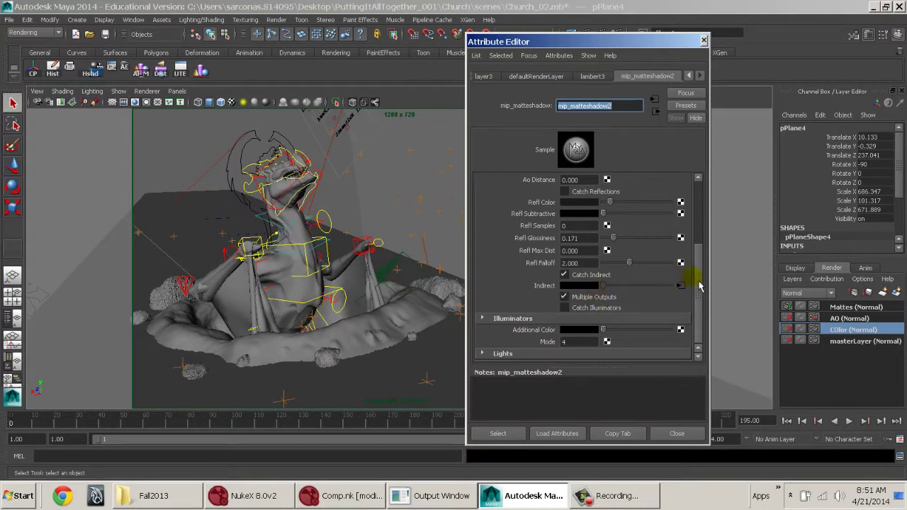
drag(709, 291, 698, 211)
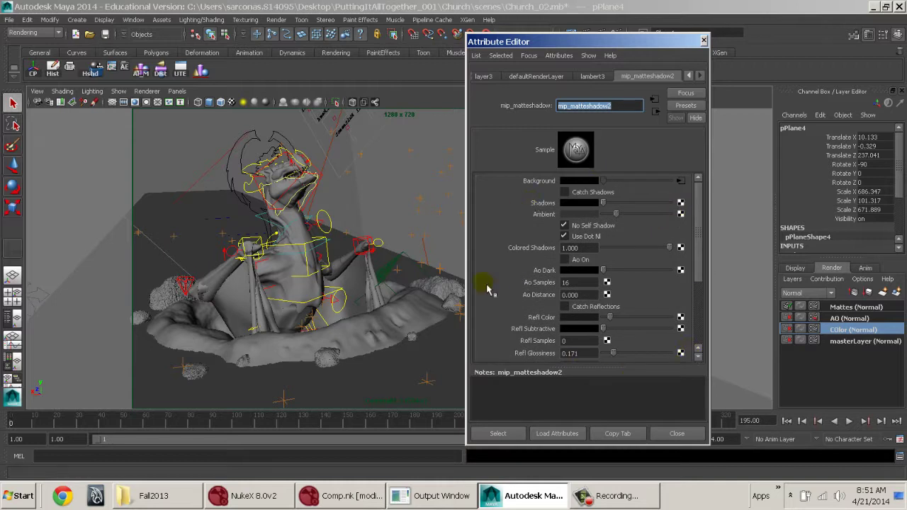
click(677, 433)
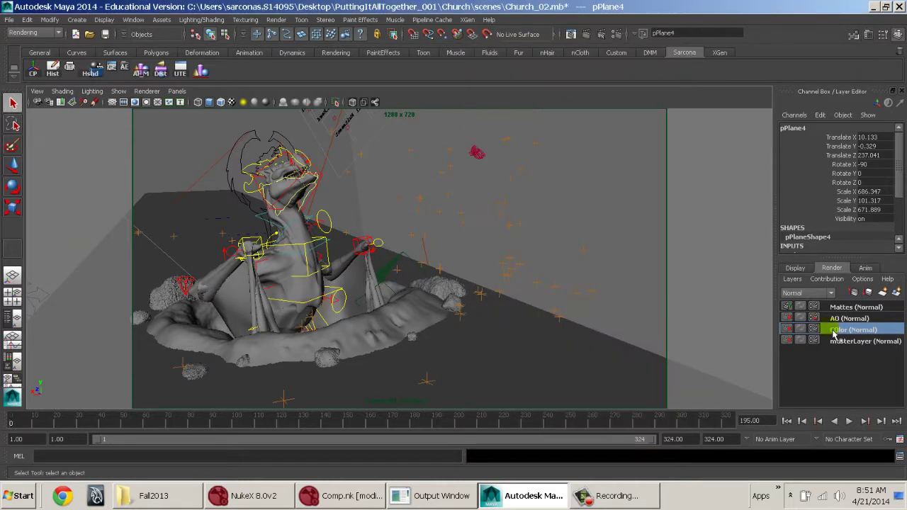
Step: Activate the AO render layer, show its attributes, and locate the Occlusion preset
click(838, 318)
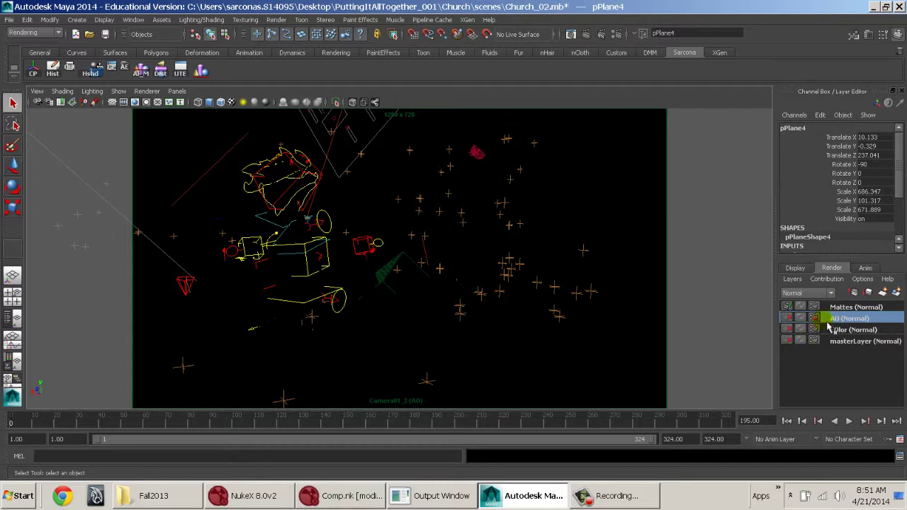
right_click(830, 324)
click(853, 452)
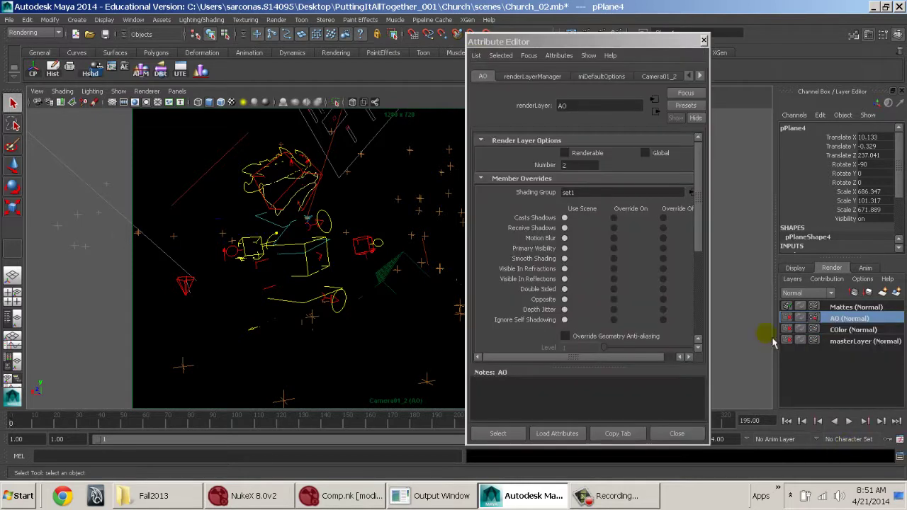
click(684, 105)
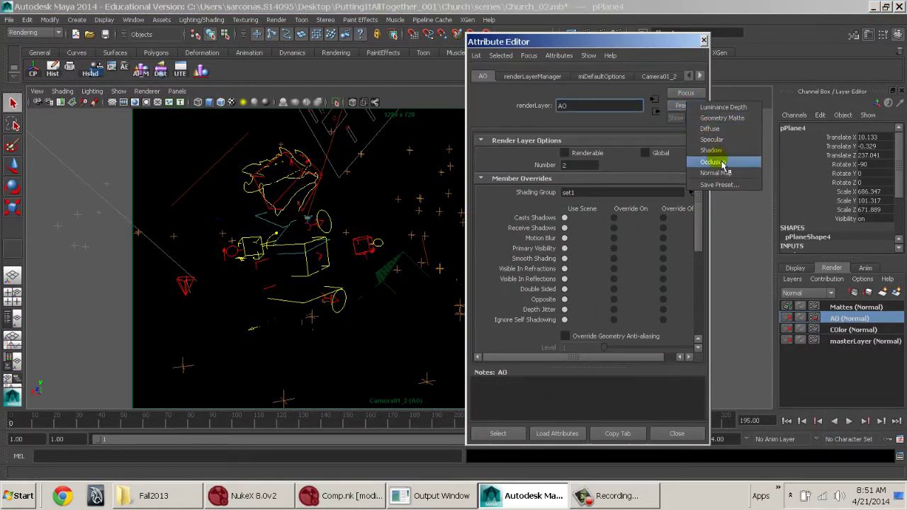
click(721, 163)
Step: Trace the AO layer's shading group through surfaceShader1 to mib_amb_occlusion1 and examine its Max Distance and Spread
click(690, 192)
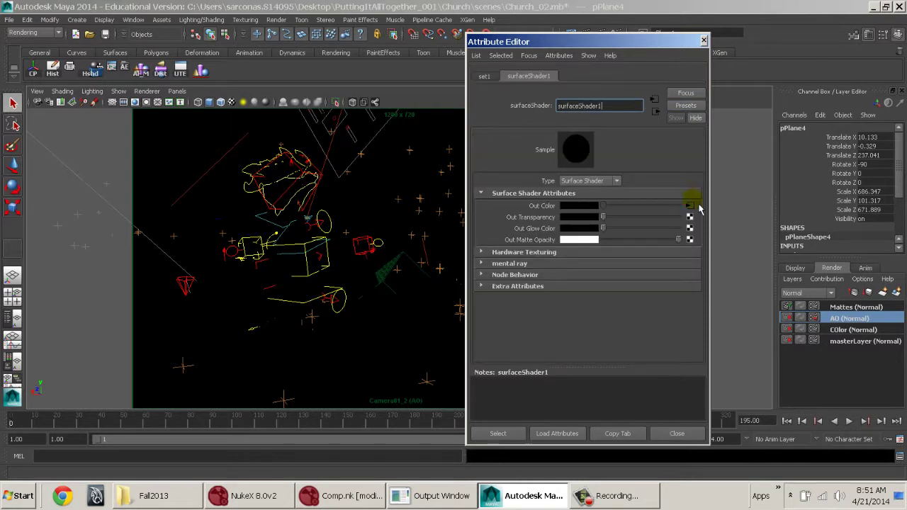
click(690, 206)
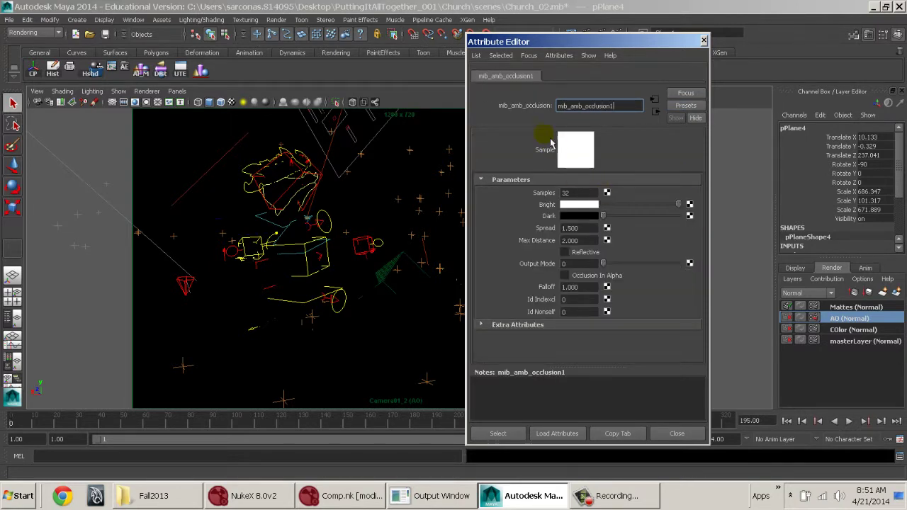
click(580, 240)
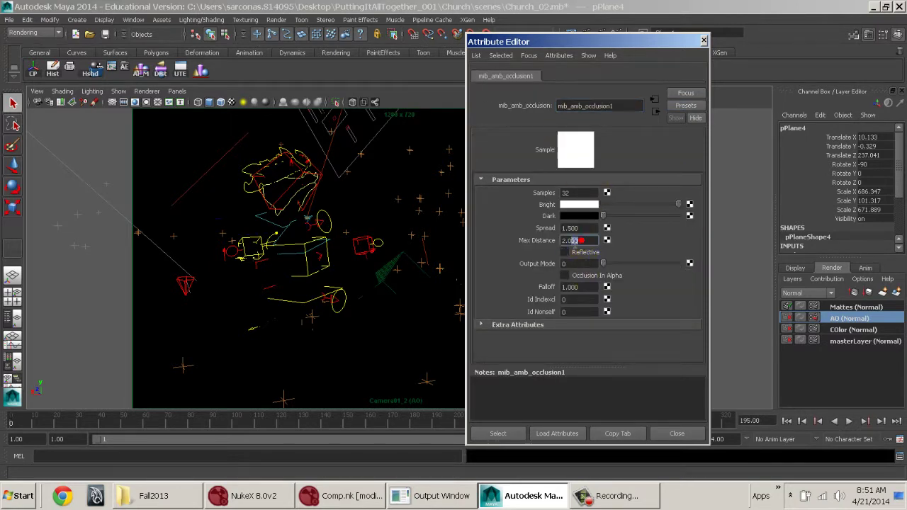
text(2)
click(581, 228)
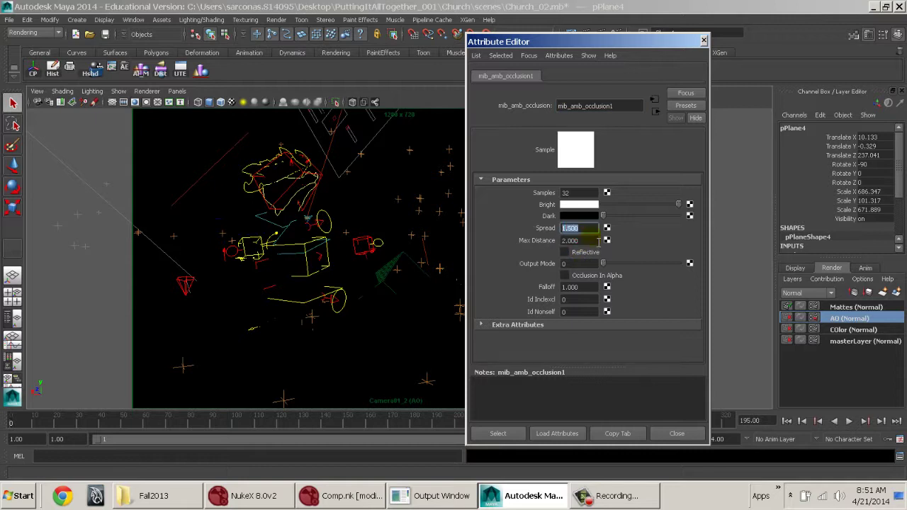
click(592, 228)
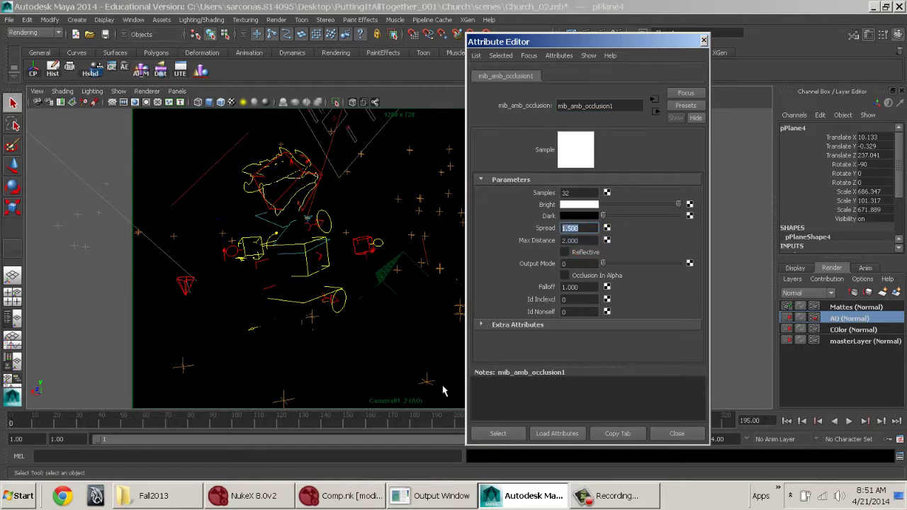
Step: Switch to the Nuke comp, display the Read6 occlusion pass in the viewer, and inspect the dragon up close
click(339, 495)
middle_drag(287, 257, 288, 238)
middle_drag(305, 431, 359, 259)
middle_drag(282, 421, 285, 281)
middle_drag(272, 402, 410, 350)
click(246, 370)
key(1)
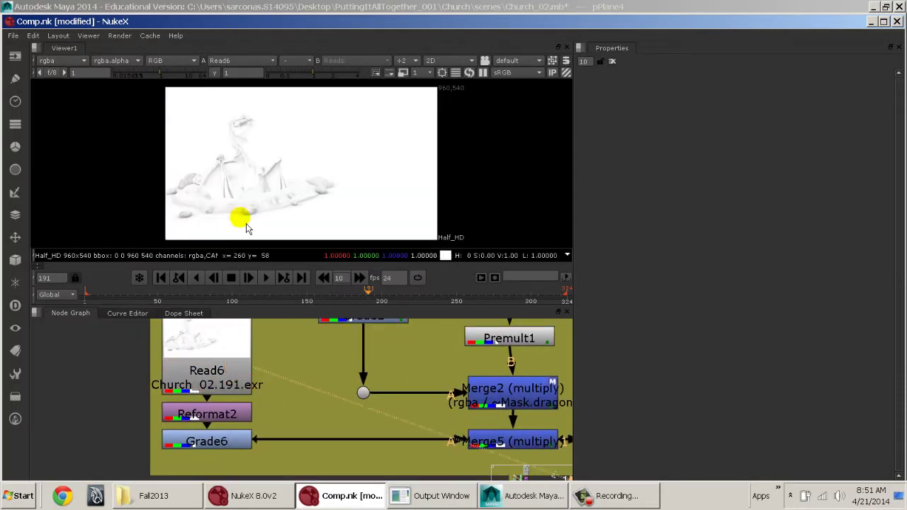
scroll(252, 194, up, 4)
scroll(252, 194, down, 1)
scroll(251, 176, up, 2)
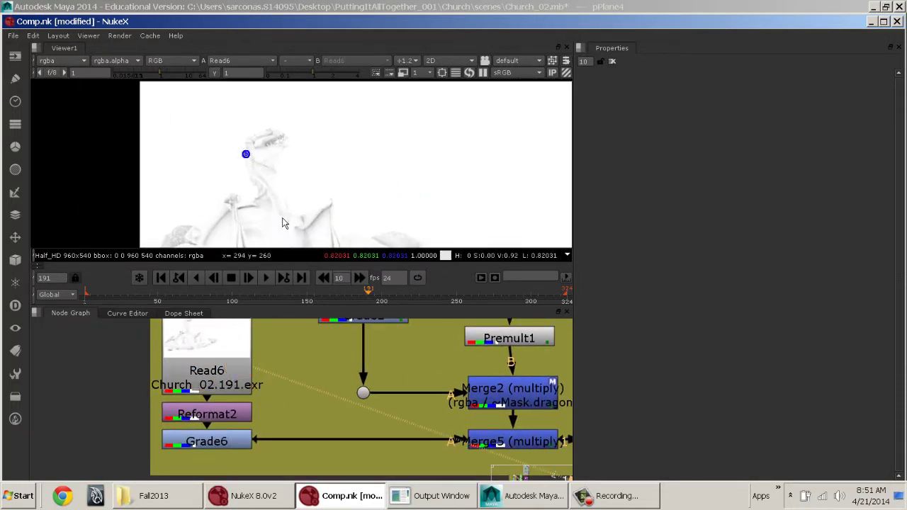
scroll(284, 219, down, 2)
Step: Display Grade6 in the viewer and open its properties to review the grading of the occlusion pass
click(214, 439)
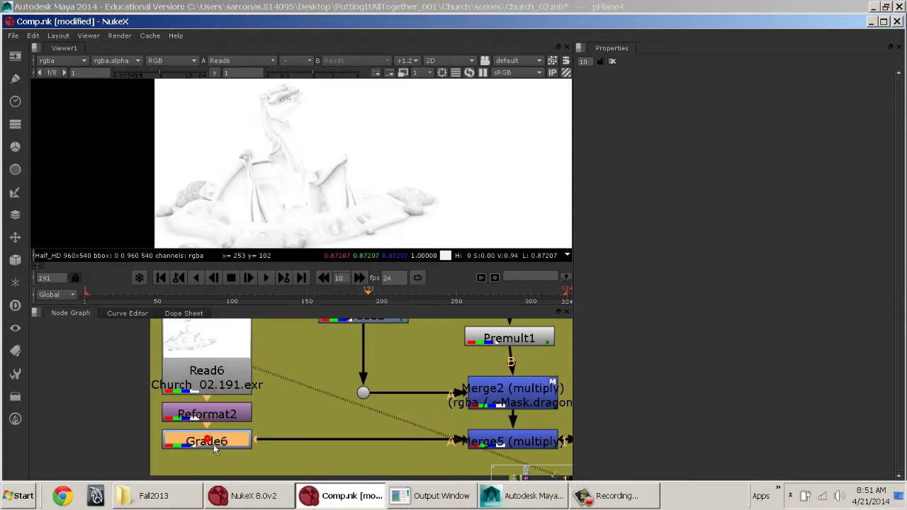
key(1)
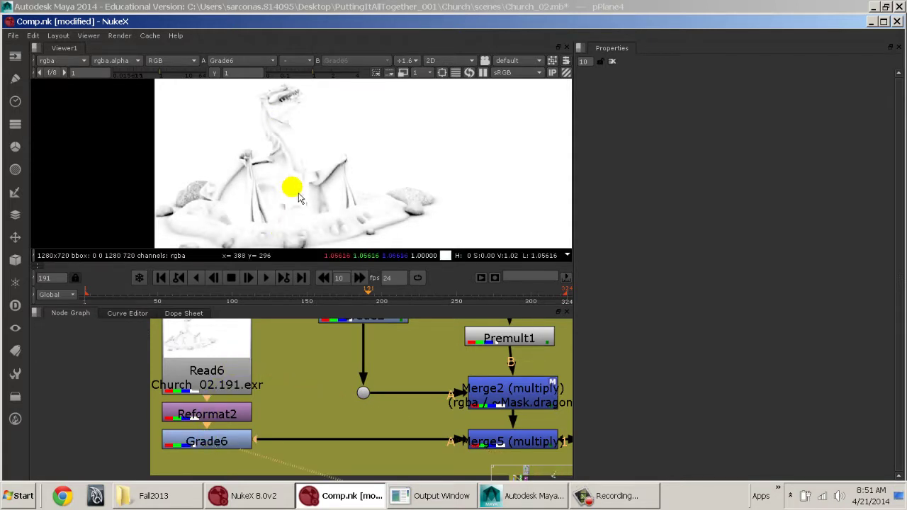
double_click(225, 446)
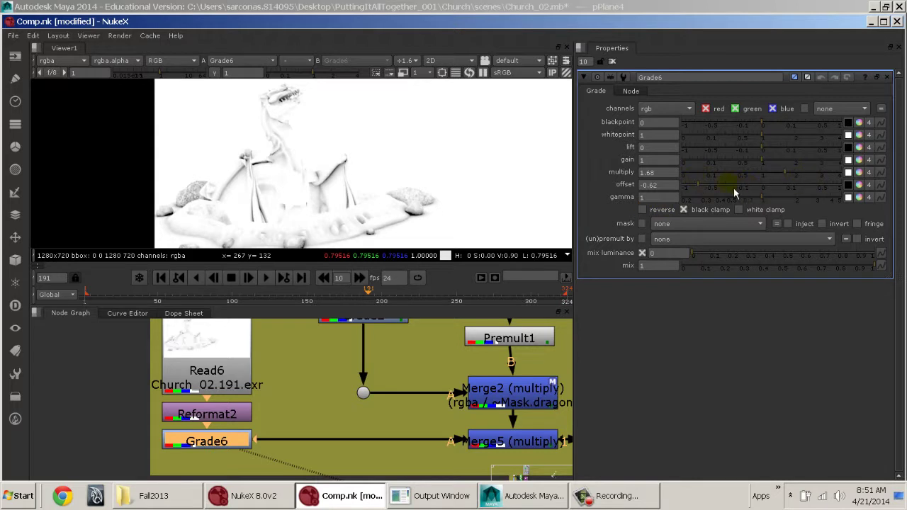
Step: Disable and re-enable Grade6 repeatedly to compare the occlusion pass with and without the grade
key(d)
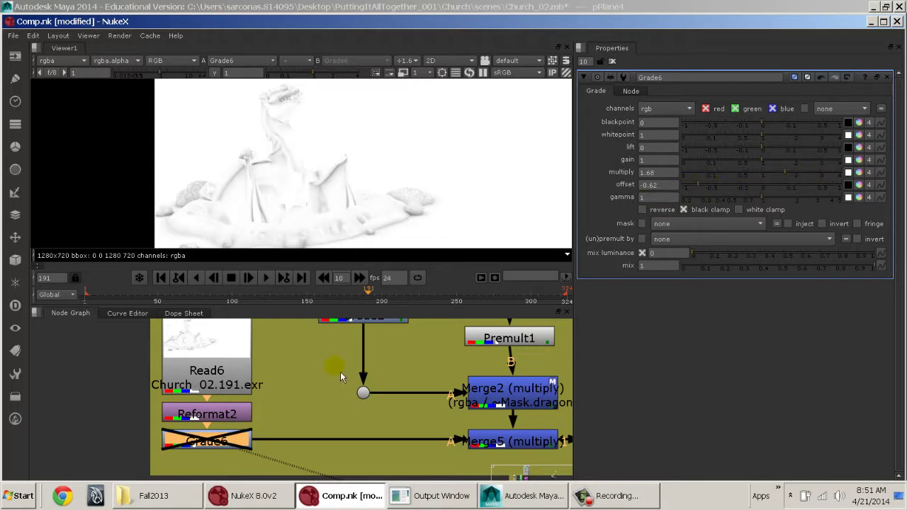
key(d)
key(d)
key(d)
key(d)
key(d)
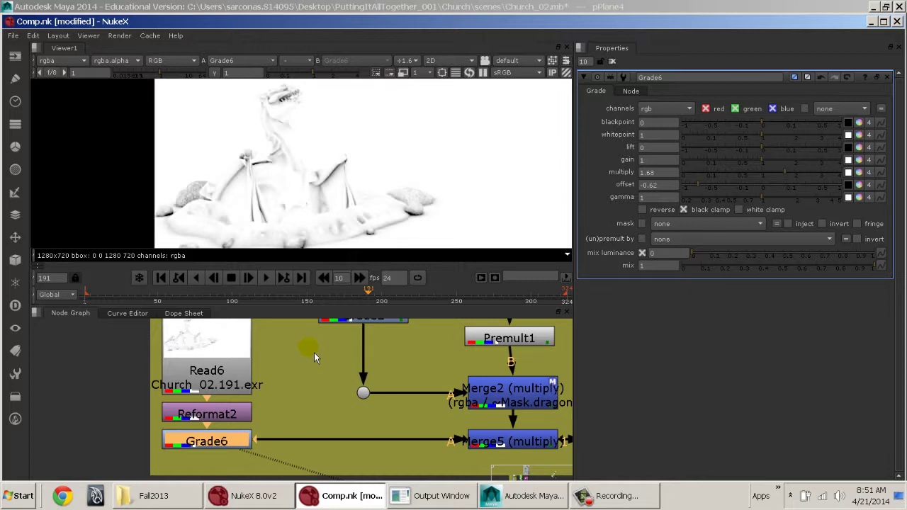
key(d)
key(d)
key(d)
key(d)
Step: Switch to Maya, close the occlusion node's attributes, and select the pPlane7 plane in the AO layer
key(alt+Tab)
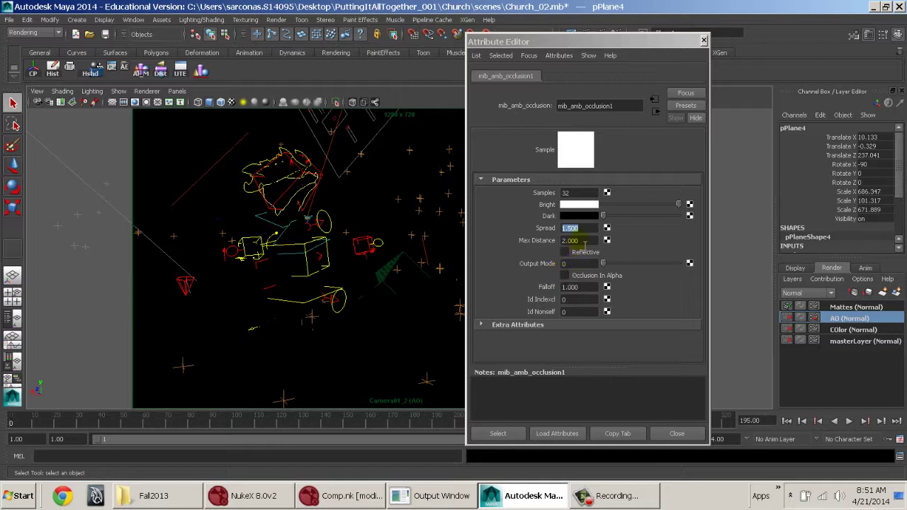
click(678, 432)
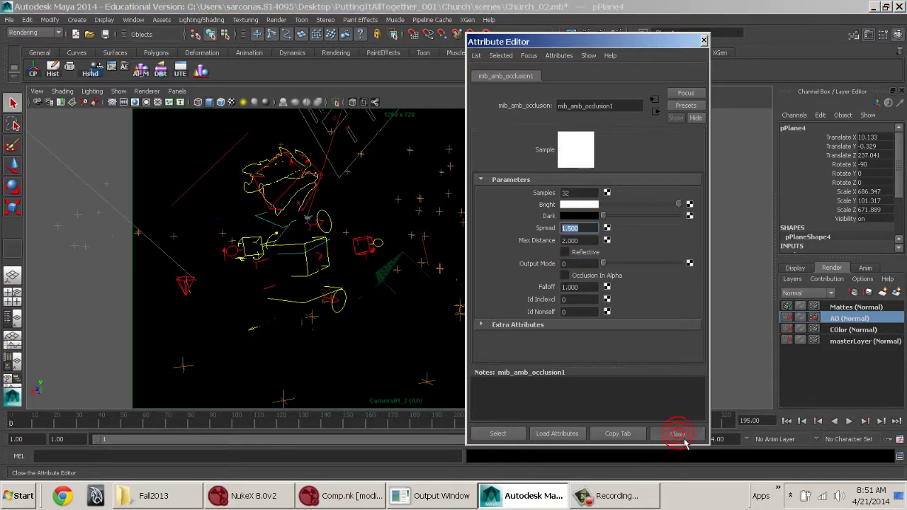
click(555, 163)
click(402, 154)
click(359, 179)
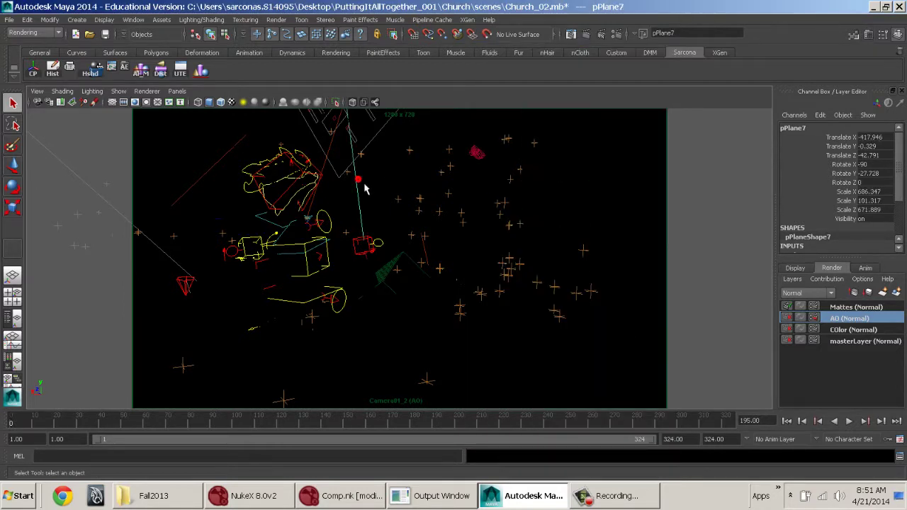
Step: Select the pPlane4, pPlane1, pPlane7 and pPlane6 stand-in planes in the AO layer to review which geometry receives the occlusion
click(342, 213)
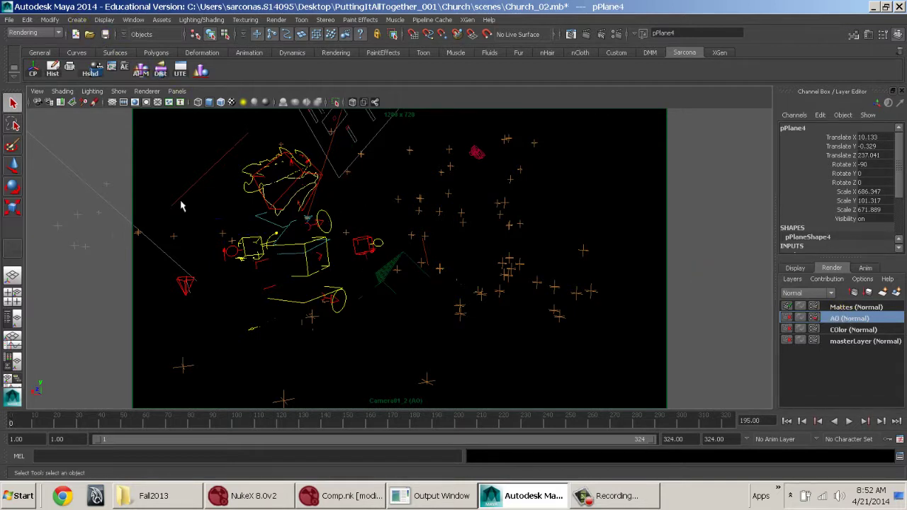
click(144, 129)
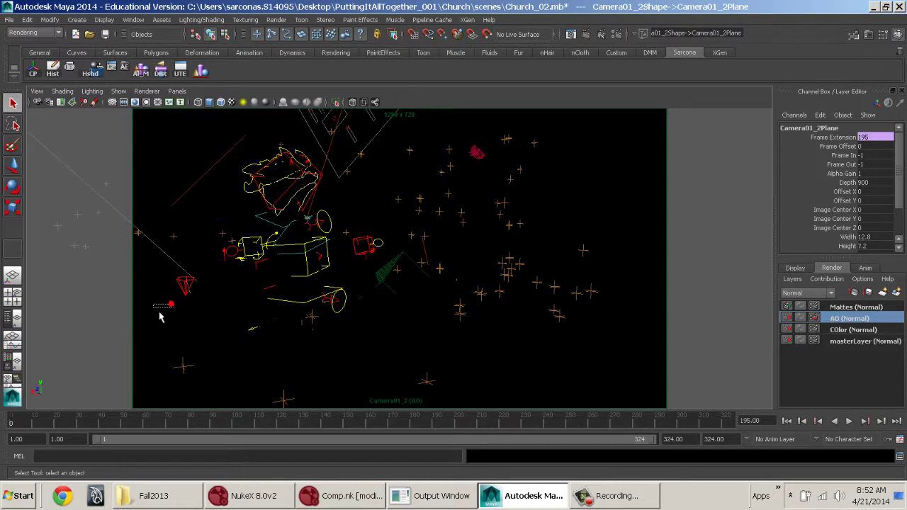
click(208, 317)
click(439, 370)
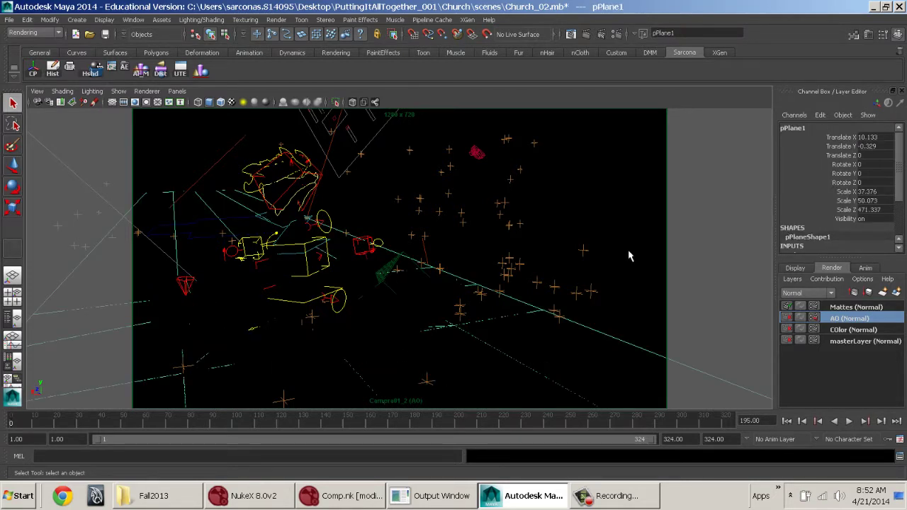
drag(632, 270, 636, 345)
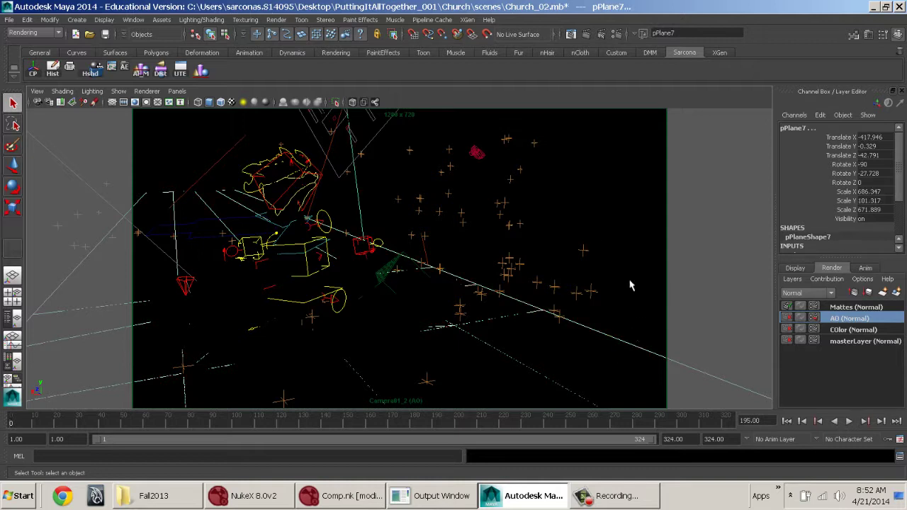
click(613, 355)
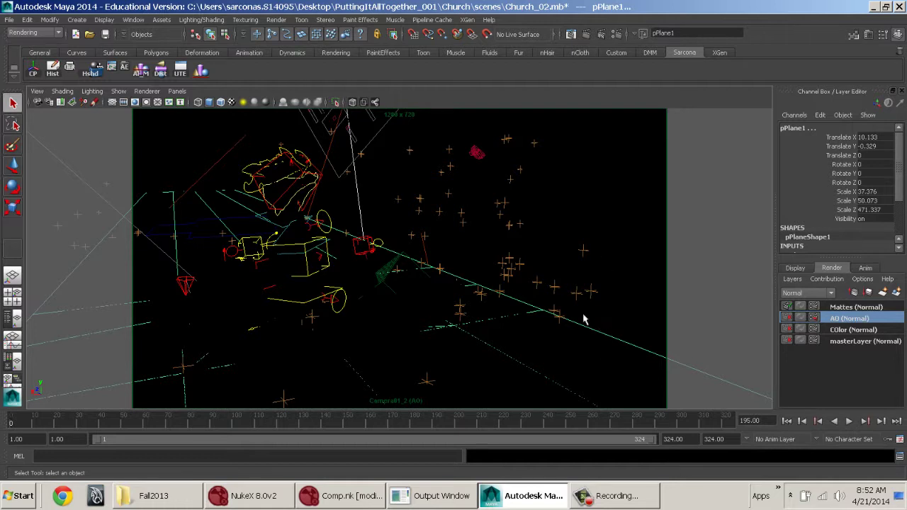
click(736, 204)
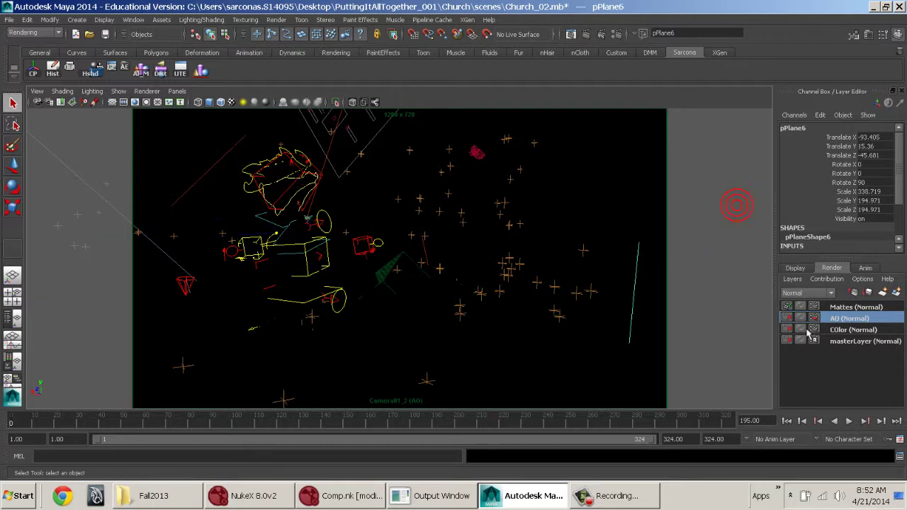
Step: Display the Mattes render layer and assign a new Surface Shader to the ground mesh around the dragon
click(846, 306)
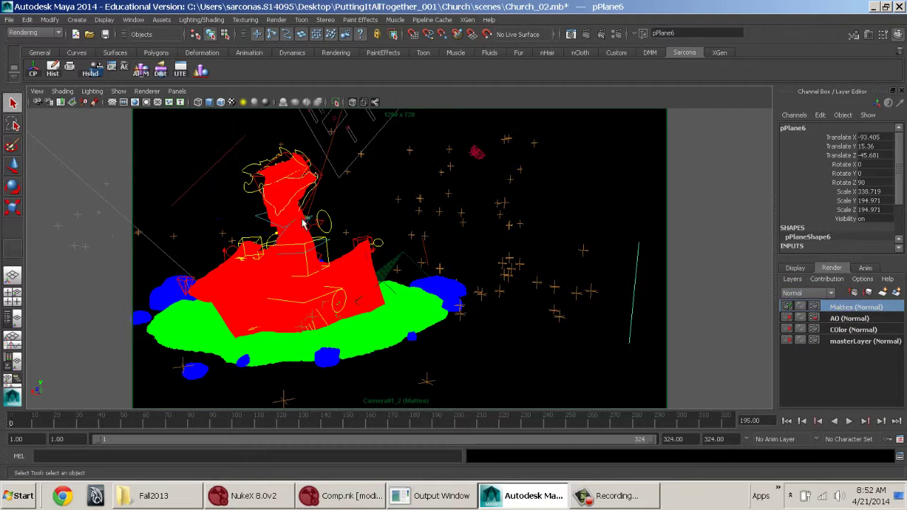
click(213, 293)
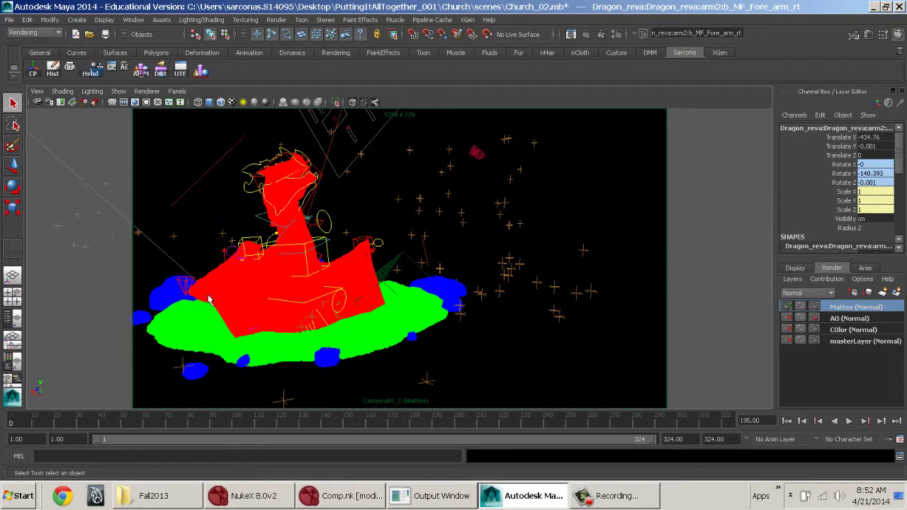
click(172, 332)
key(space)
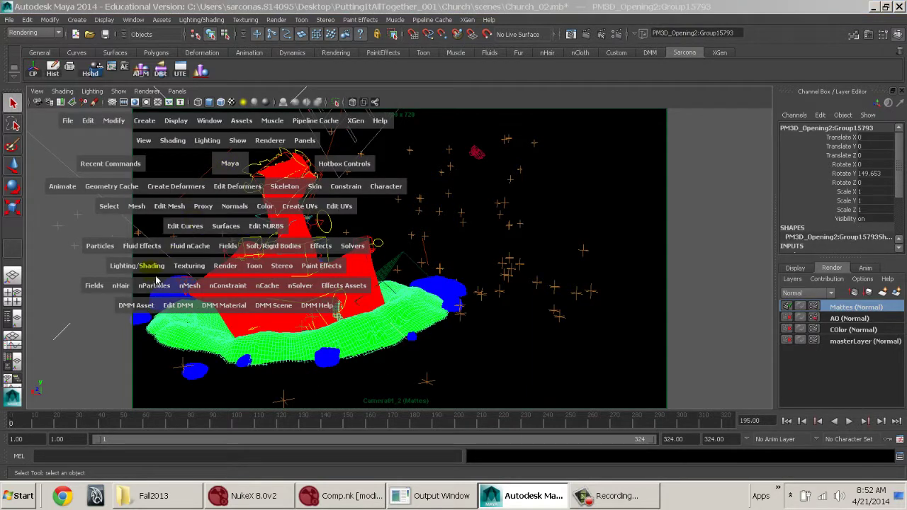
click(142, 267)
mouse_move(206, 309)
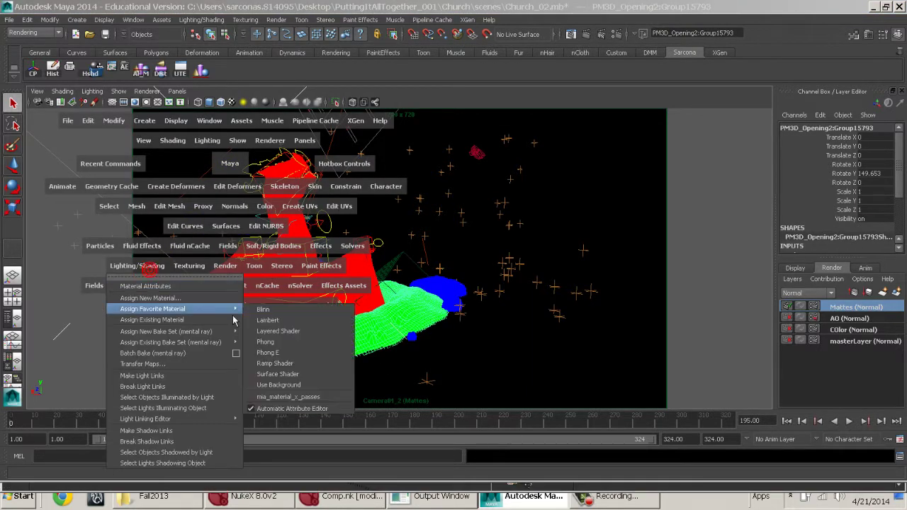
click(294, 379)
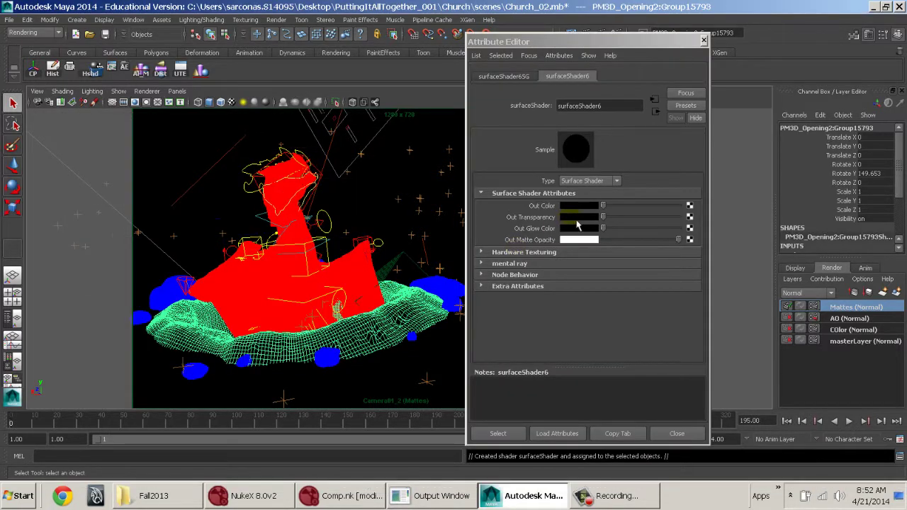
Step: Set the new surface shader's Out Color to pure green and close its attributes
click(580, 206)
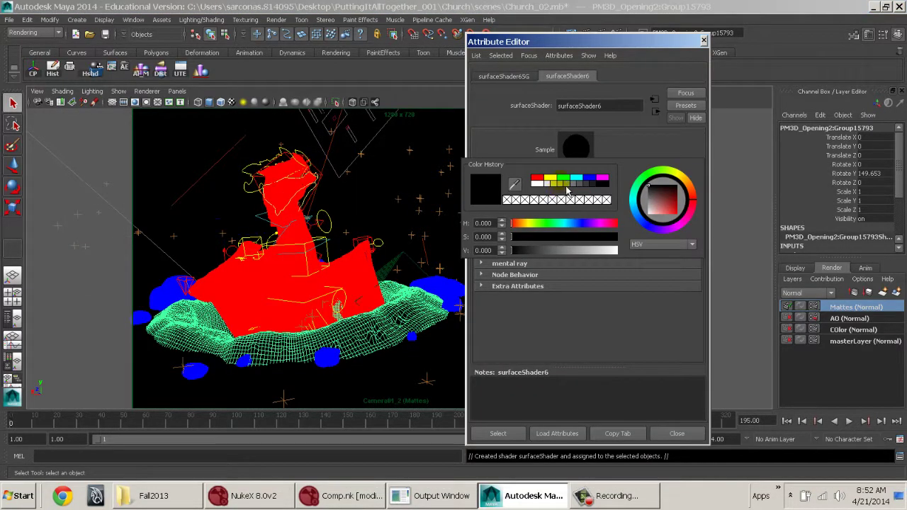
click(563, 177)
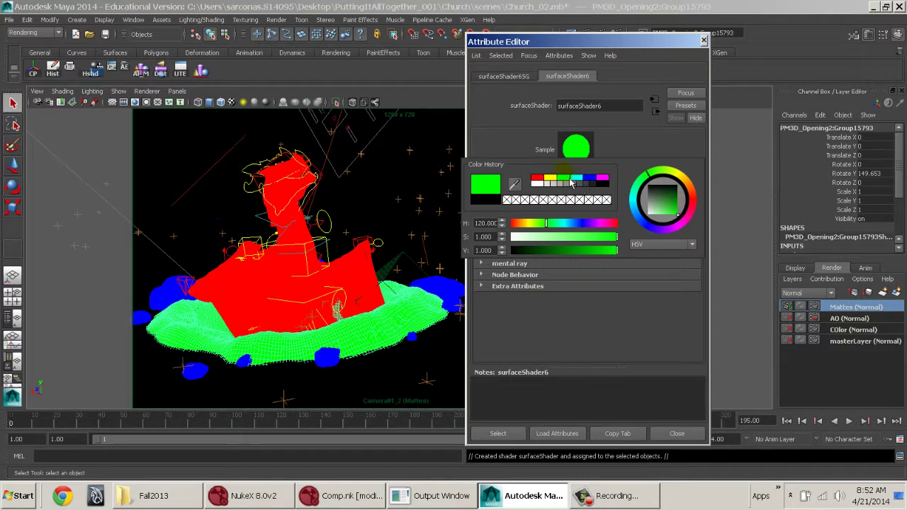
click(682, 433)
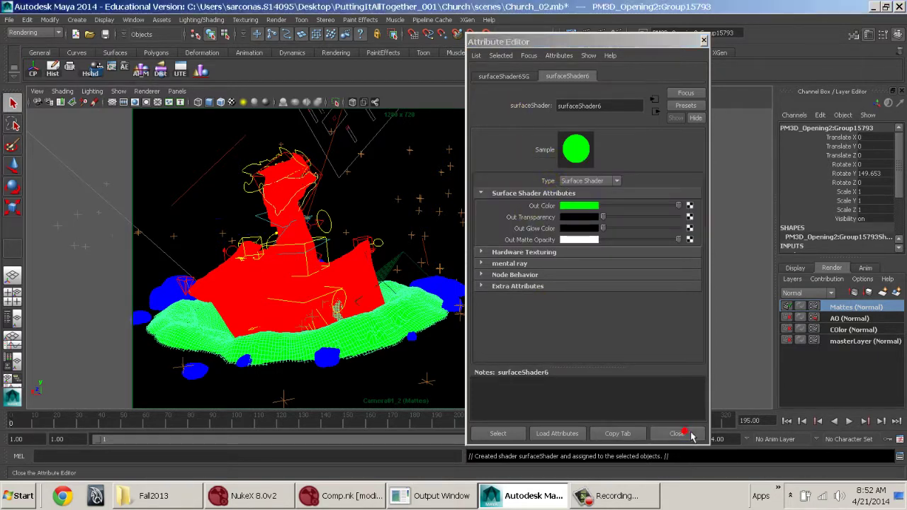
Step: Select pPlane6 in the Mattes layer and check its shape attributes and render stats
click(709, 301)
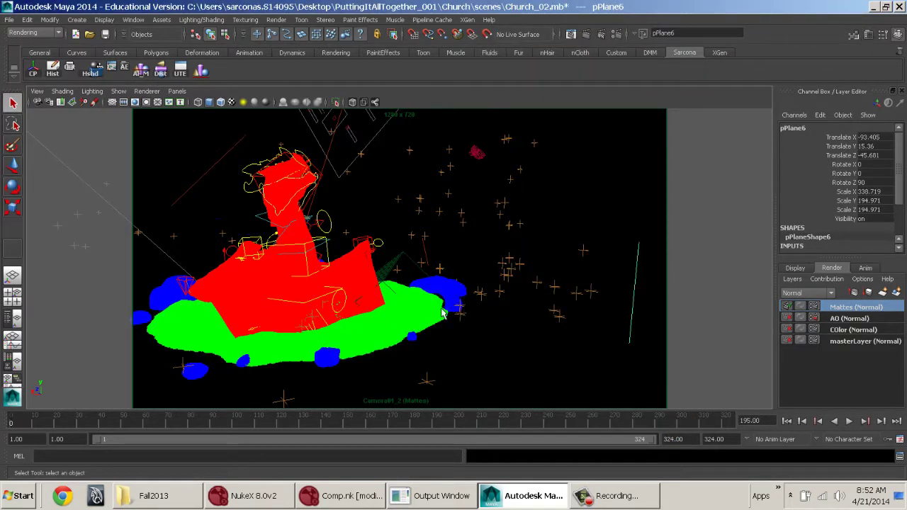
key(ctrl+a)
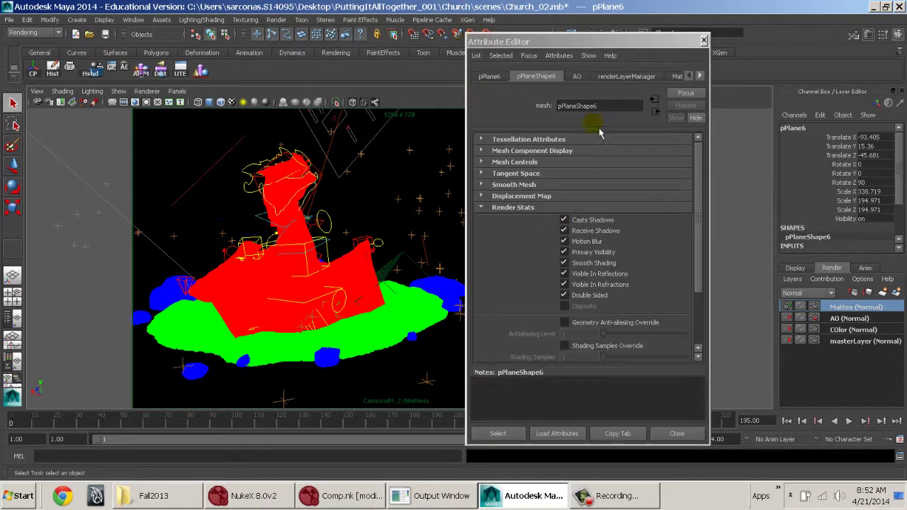
click(703, 41)
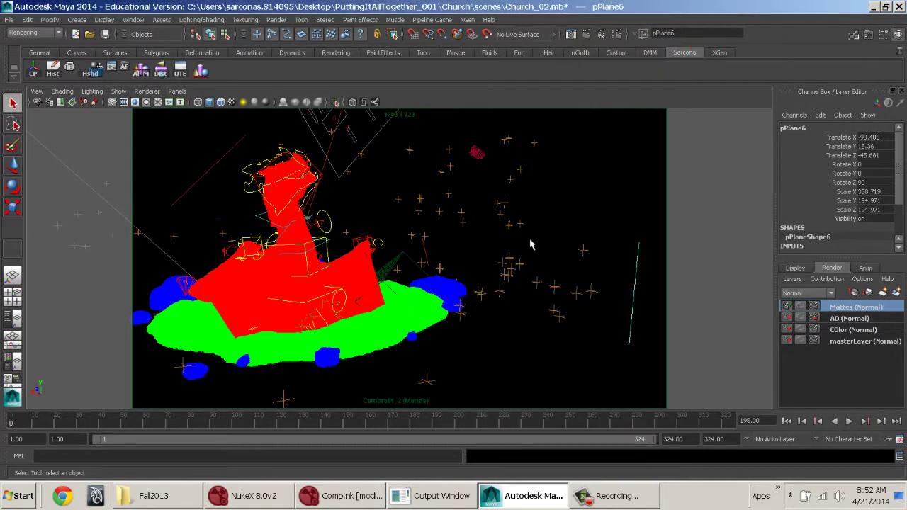
Step: Switch to the Nuke comp and display the Read7 matte pass in the viewer
click(304, 495)
click(324, 387)
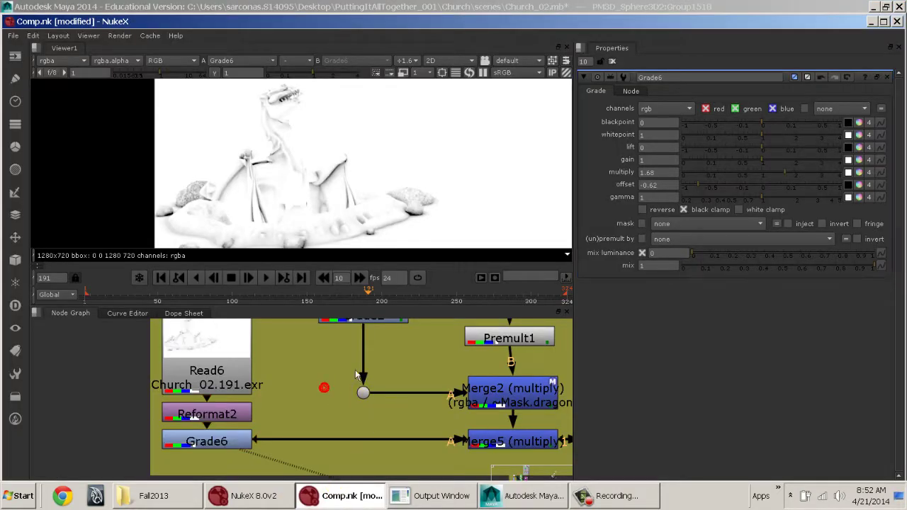
middle_drag(420, 344, 391, 452)
scroll(418, 422, down, 3)
click(388, 376)
key(1)
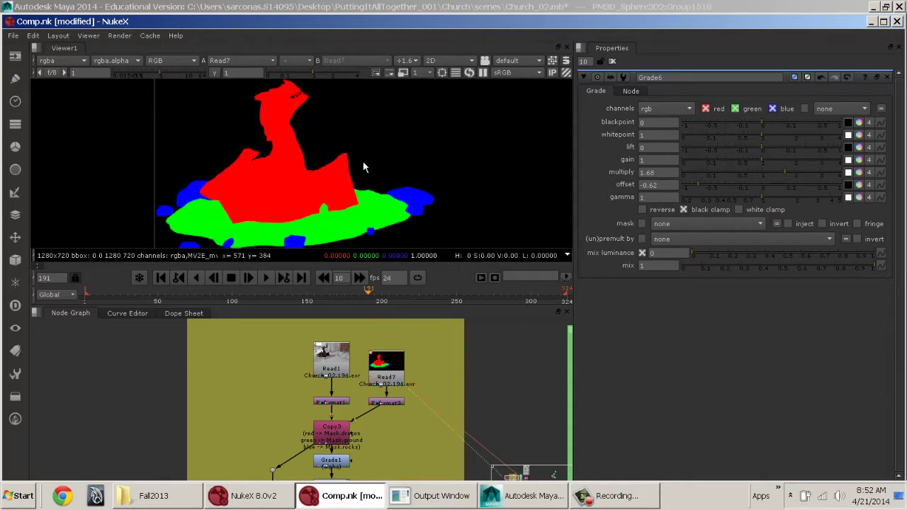
scroll(367, 175, up, 1)
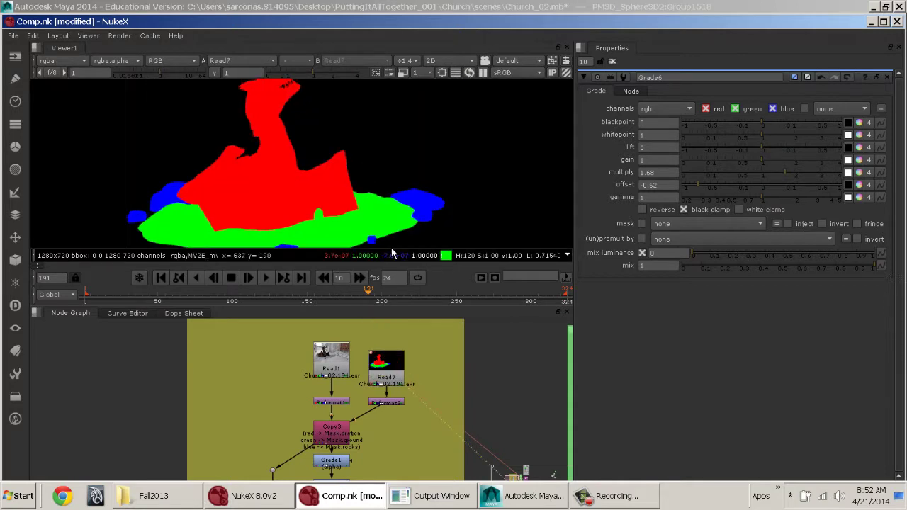
Step: Display Reformat3 and Copy3 in the viewer, and open Copy3's properties to review its mask channel mapping
click(391, 401)
key(1)
scroll(378, 449, up, 4)
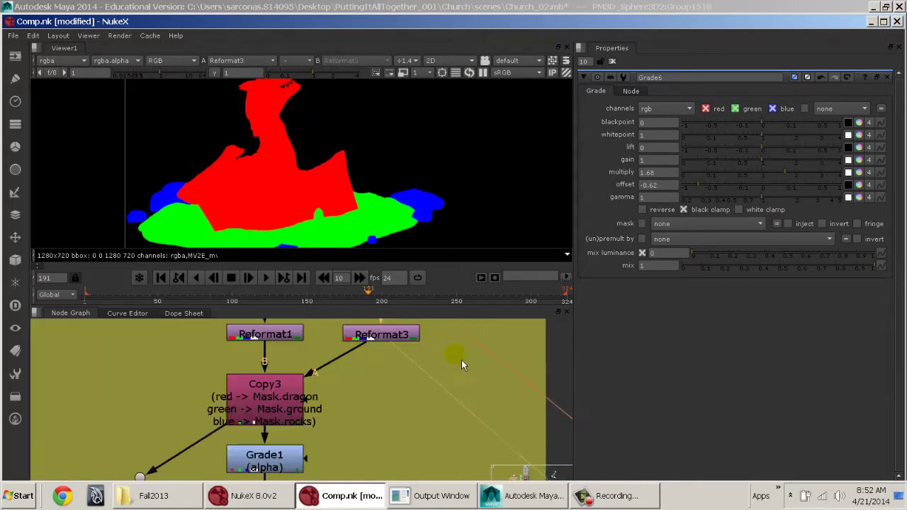
click(297, 398)
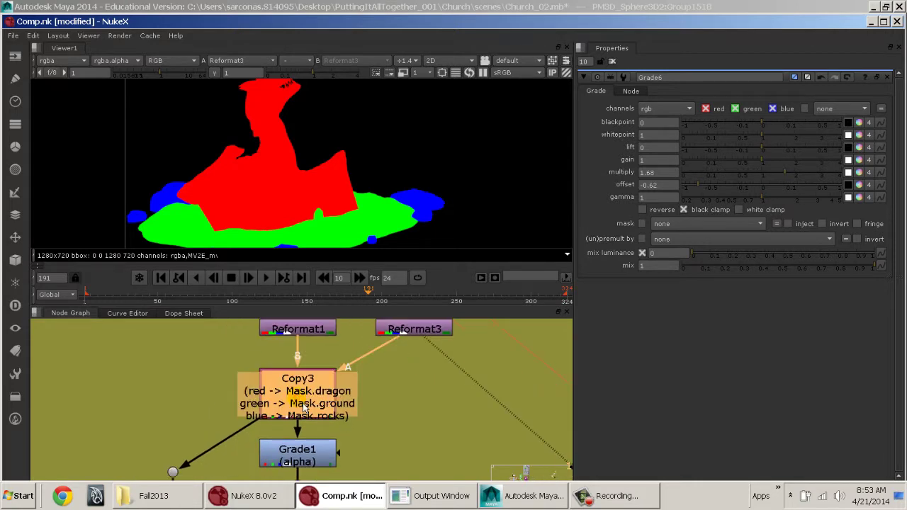
key(1)
click(329, 386)
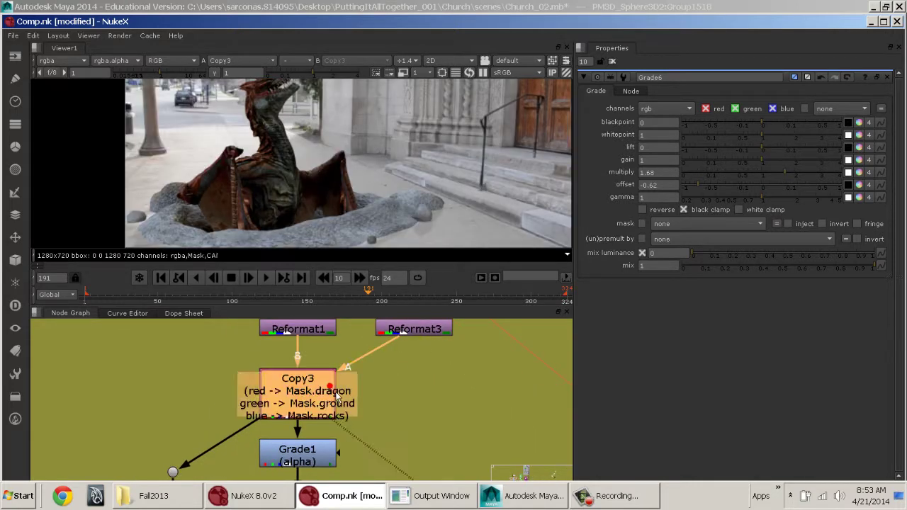
double_click(337, 398)
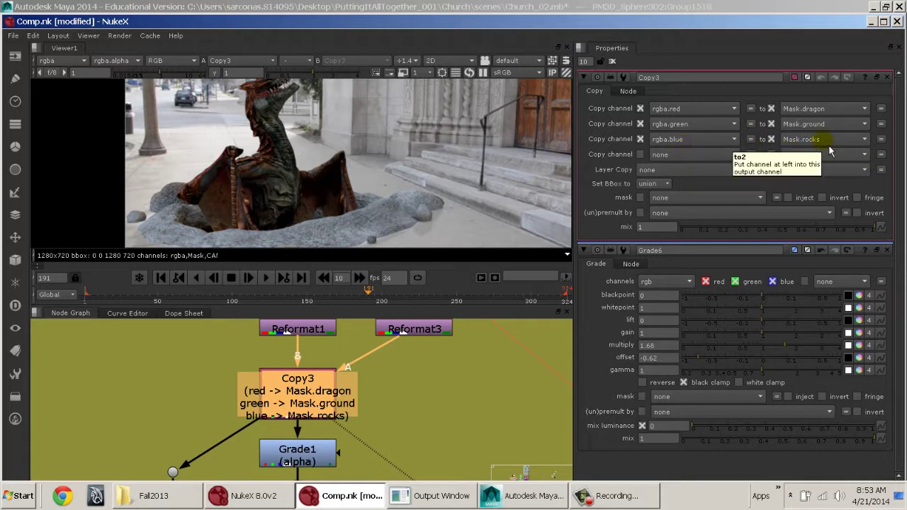
Step: Add a new Copy node beside Copy3, connecting its A input to Reformat3 and its B input to Reformat1
middle_drag(432, 391, 344, 432)
click(351, 425)
key(Tab)
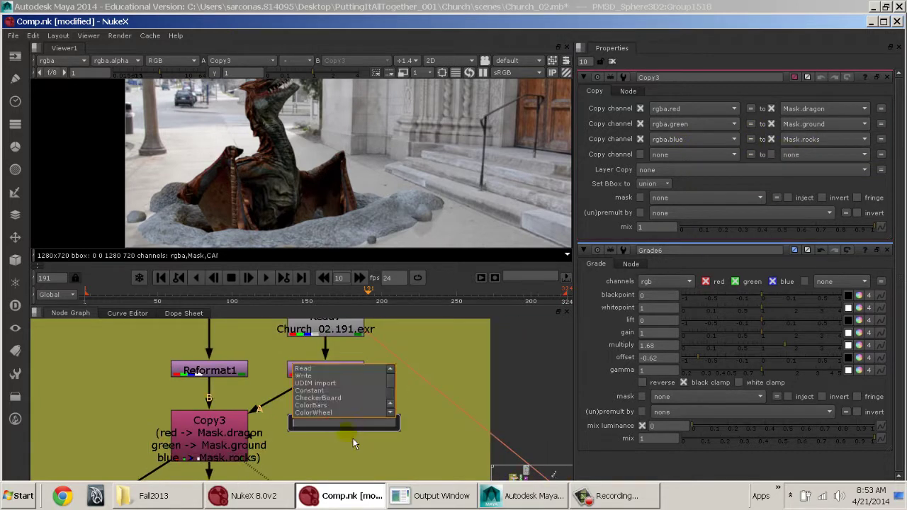
text(copy)
key(Return)
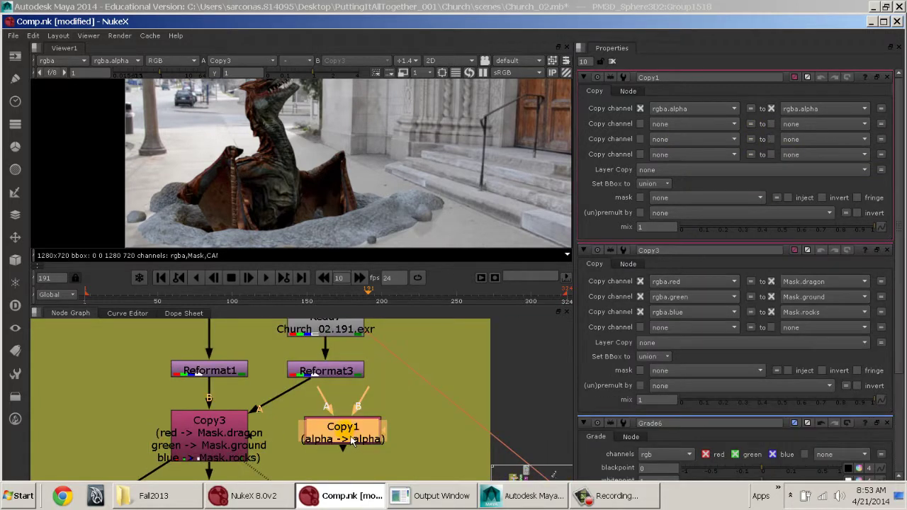
drag(352, 440, 370, 457)
drag(336, 406, 326, 371)
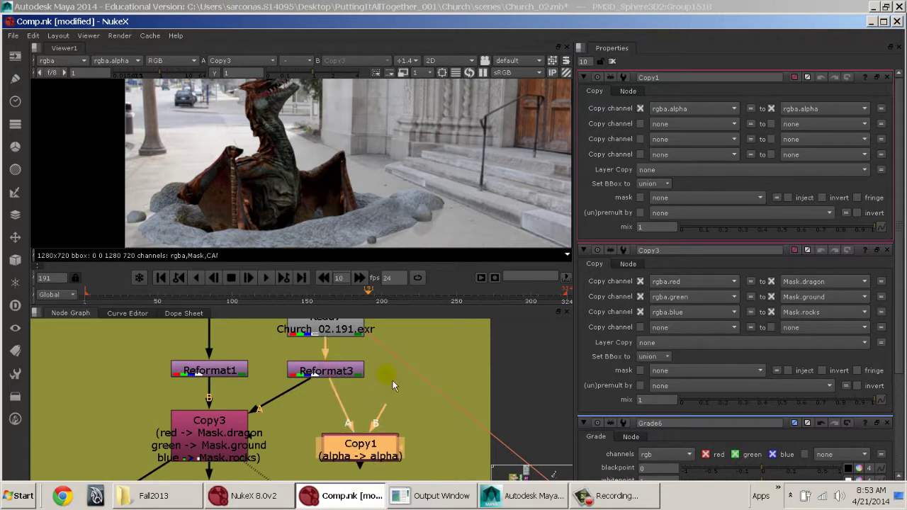
drag(393, 412, 220, 372)
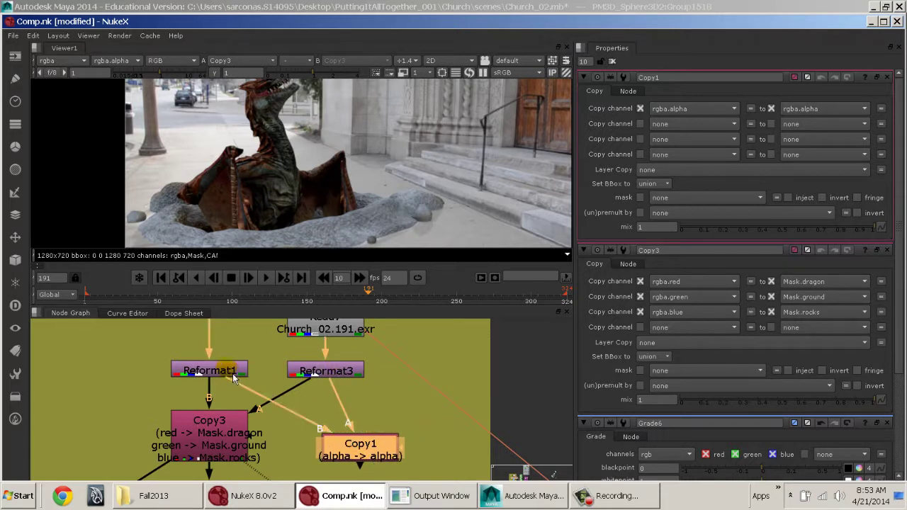
Step: Map rgba.red in the new Copy node to a new channel named Dragon.mask, creating the Dragon layer
click(710, 108)
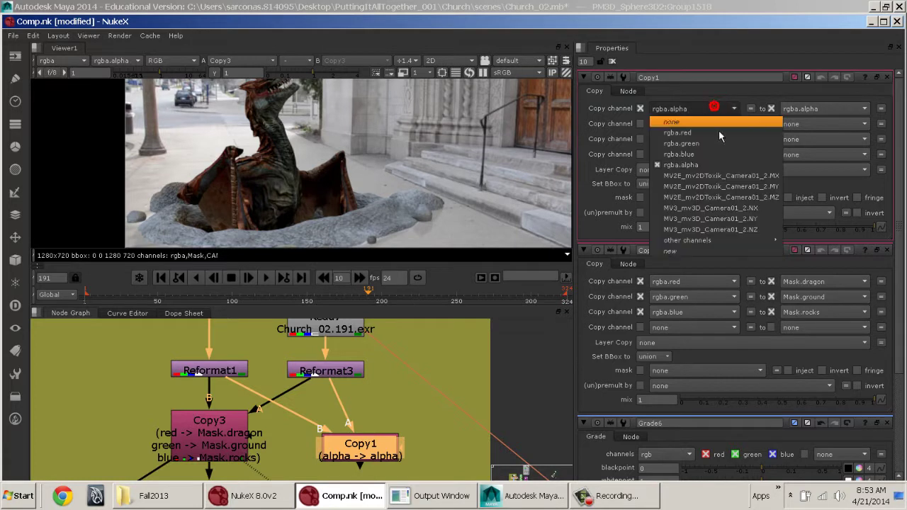
click(697, 133)
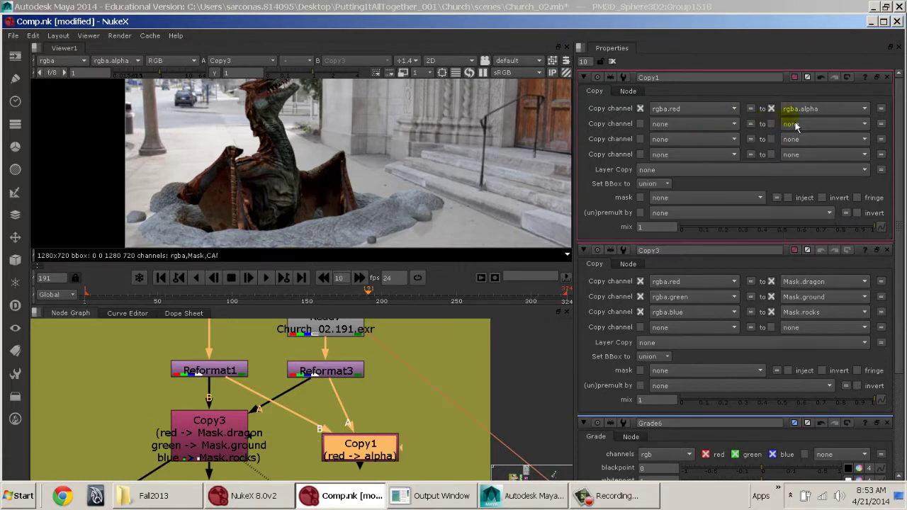
click(797, 109)
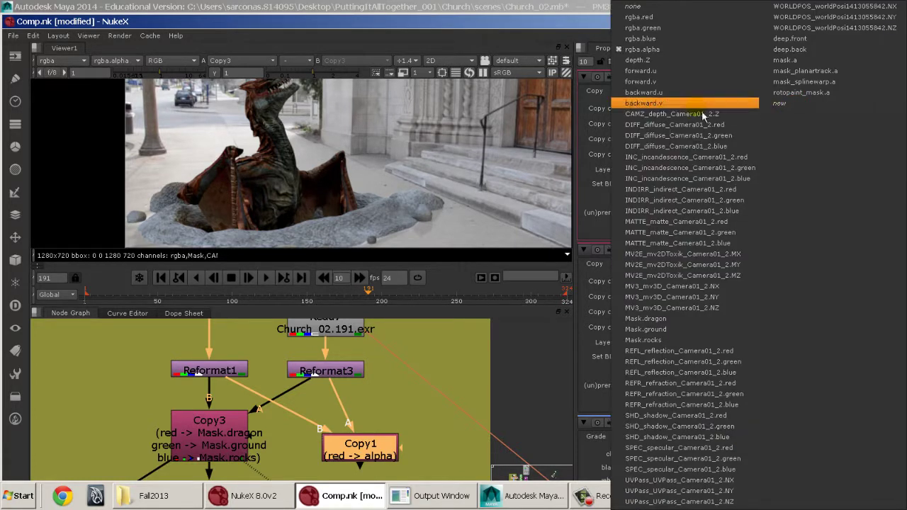
click(804, 102)
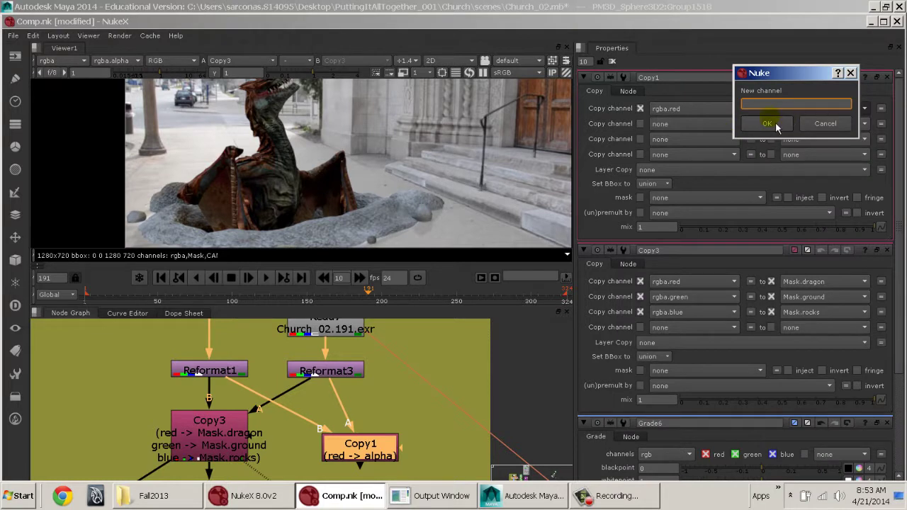
text(Dragon.mask)
click(775, 122)
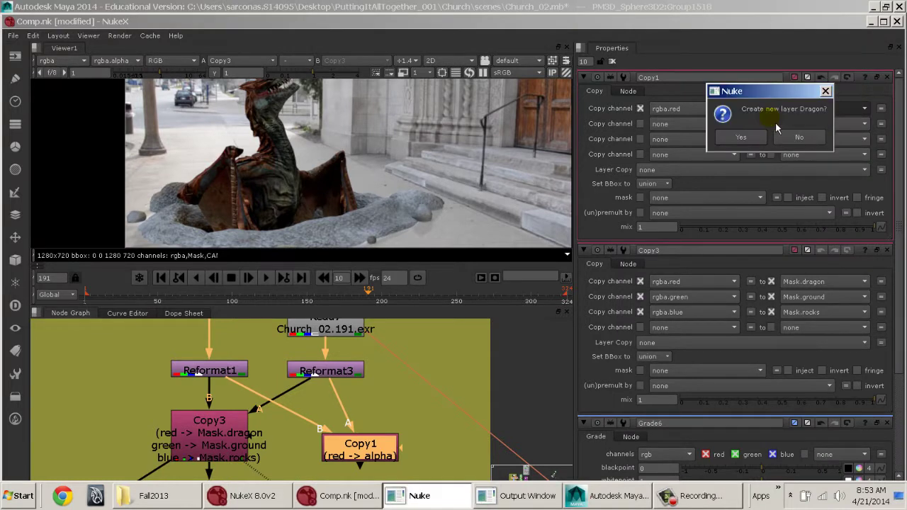
click(731, 137)
Step: Map rgba.green in Copy1 to a new channel named Ground.mask, creating the Ground layer
click(703, 124)
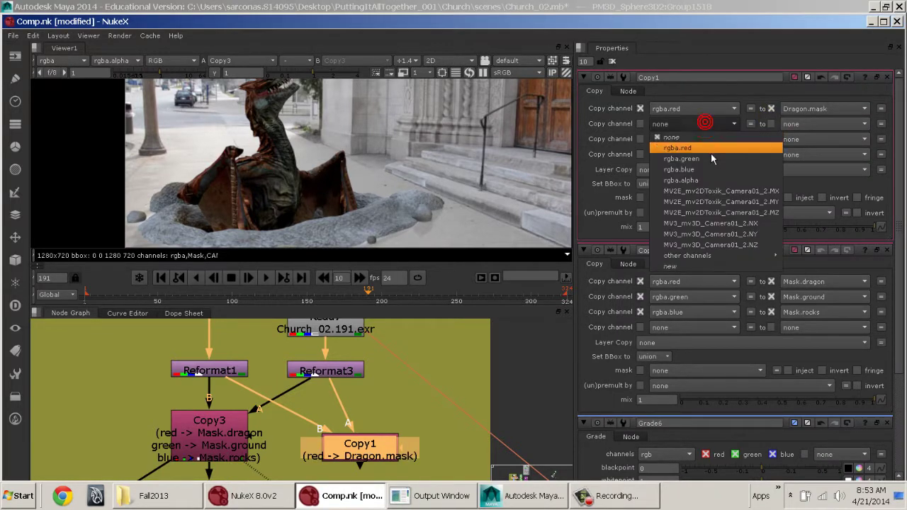
click(709, 156)
click(843, 124)
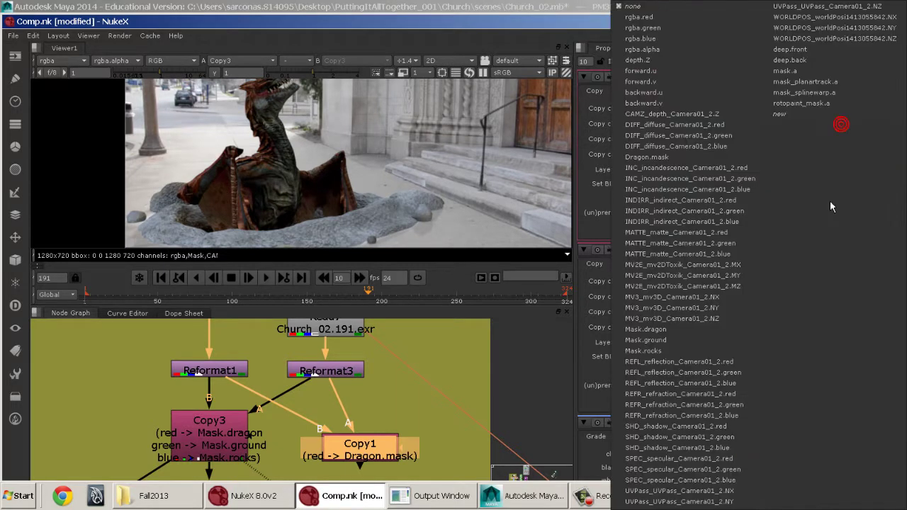
click(797, 116)
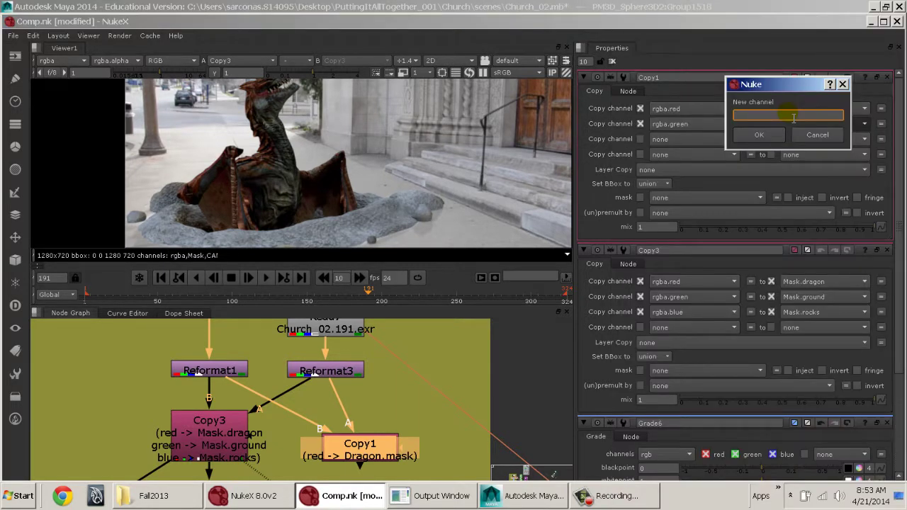
text(Ground.mask)
key(Return)
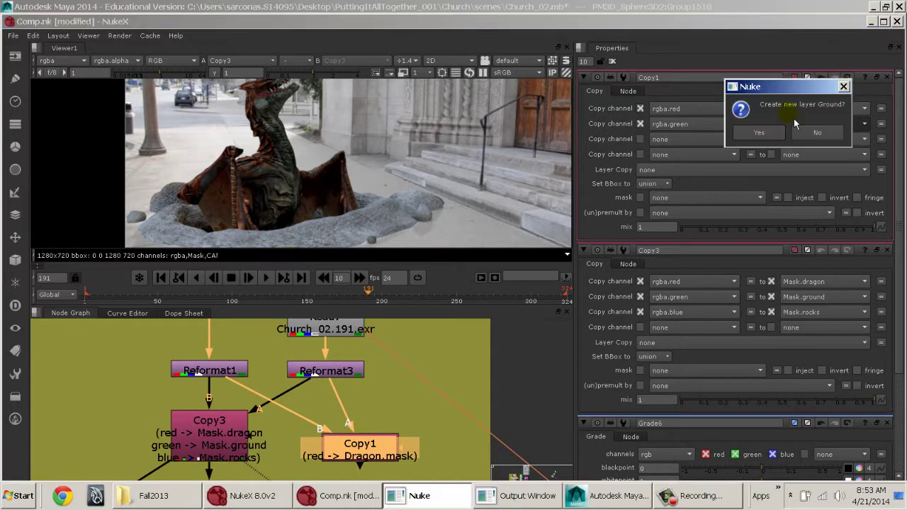
click(759, 133)
Step: Map rgba.blue in Copy1 to a new channel named Rocks.mask, creating the Rocks layer
click(678, 139)
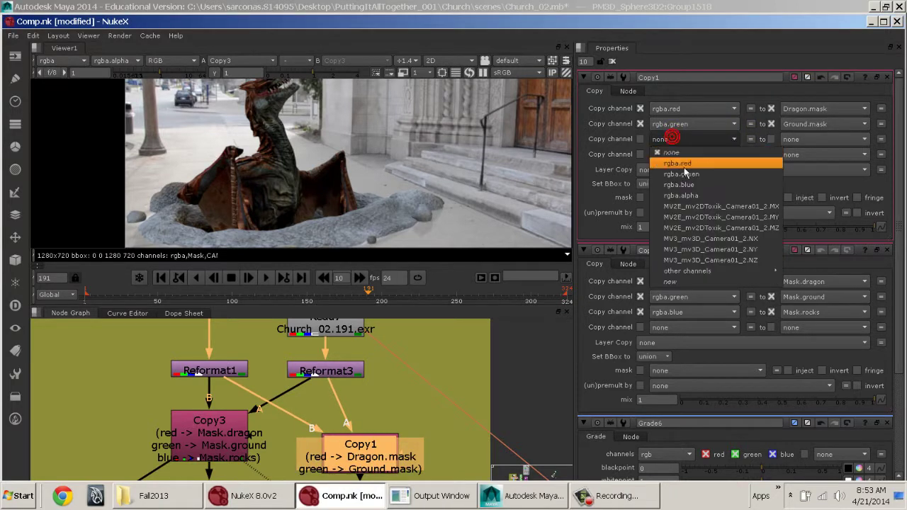
click(669, 182)
click(821, 139)
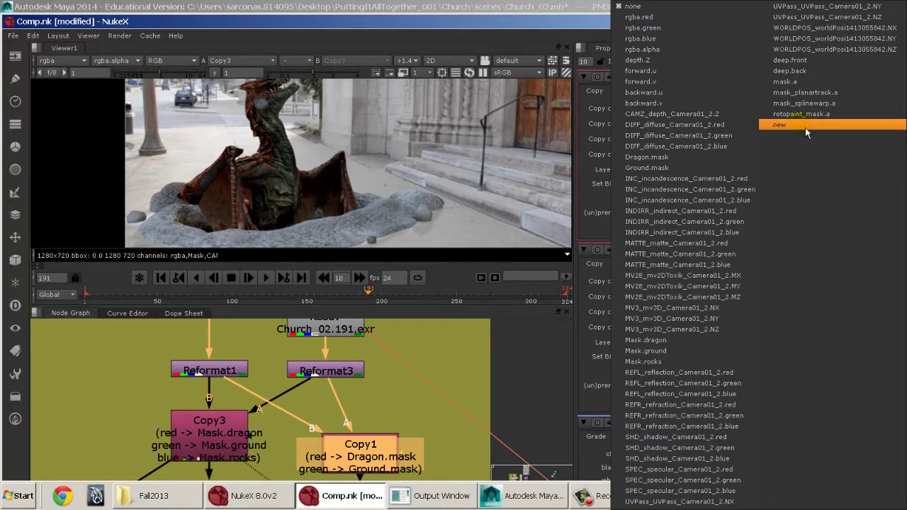
click(804, 126)
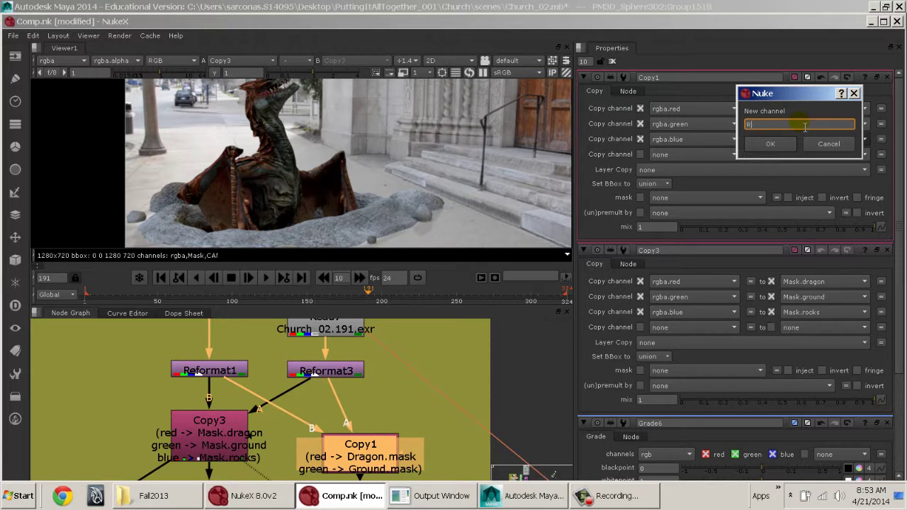
text(Rocks.mask)
key(Return)
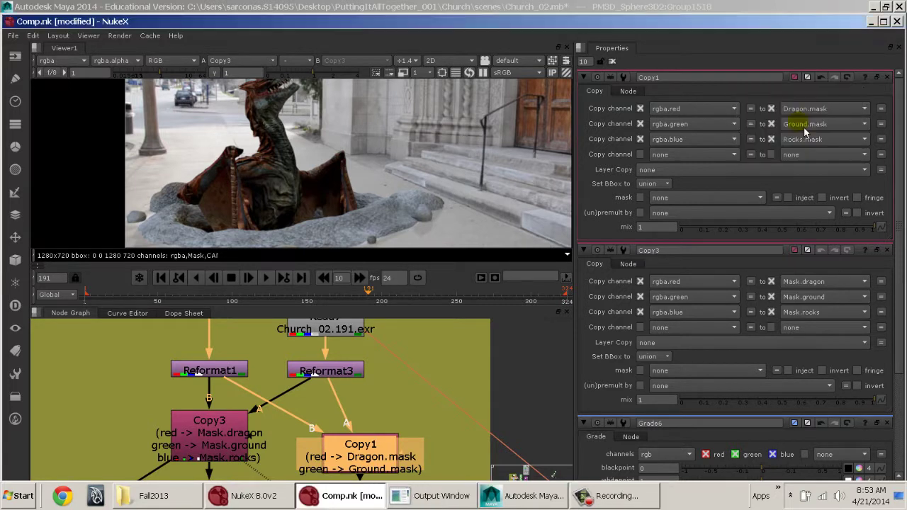
Step: Move Copy1 farther away from Copy3 and add a Grade node beneath Copy1
middle_drag(339, 471, 314, 399)
drag(329, 391, 361, 383)
key(g)
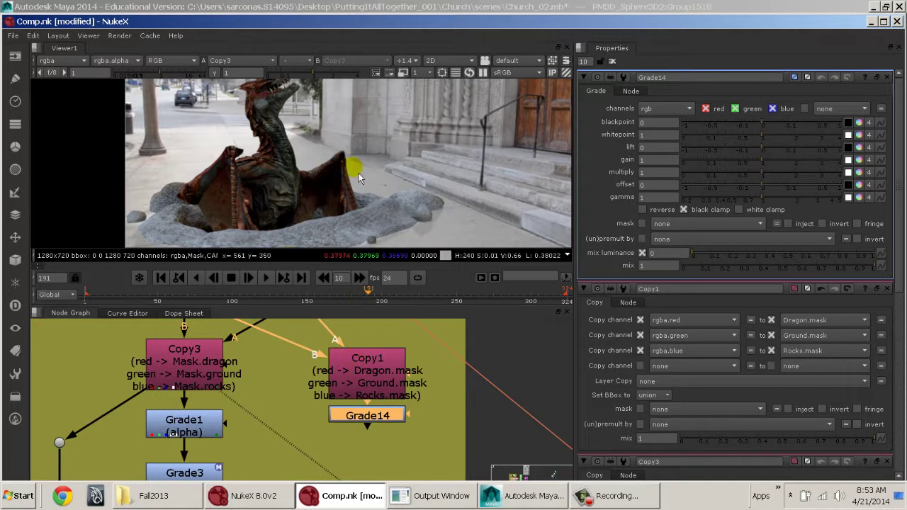
Step: Display the new Grade node in the viewer and lower its gain to 0.095
drag(749, 163, 698, 172)
key(1)
click(395, 429)
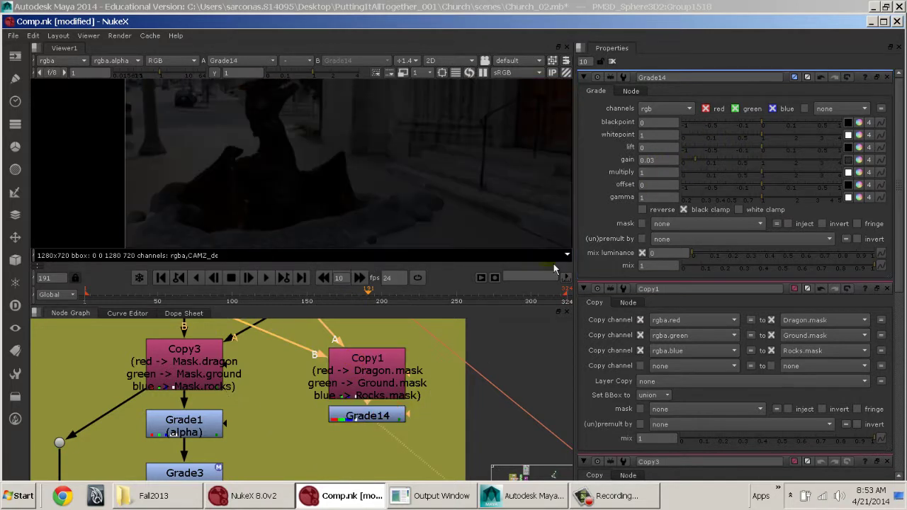
mouse_move(712, 167)
mouse_down()
mouse_move(684, 160)
mouse_move(739, 176)
mouse_move(711, 176)
mouse_up()
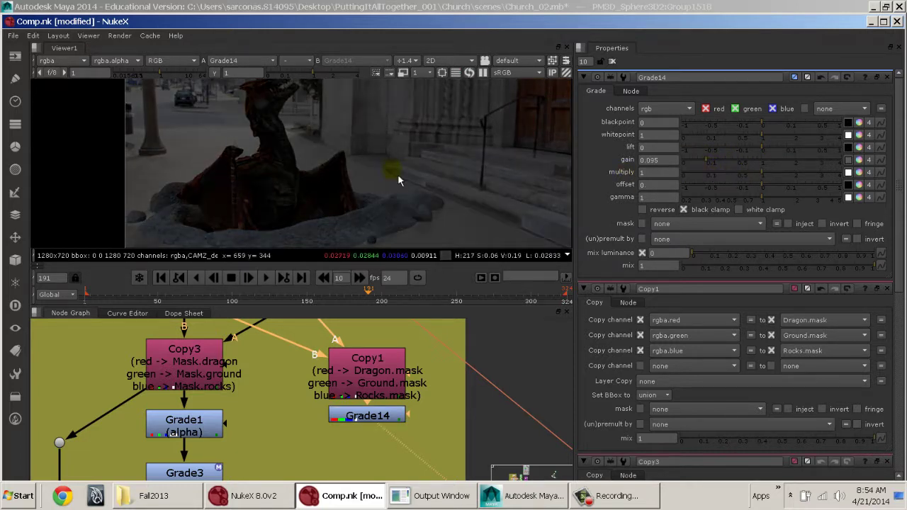
middle_drag(388, 169, 358, 150)
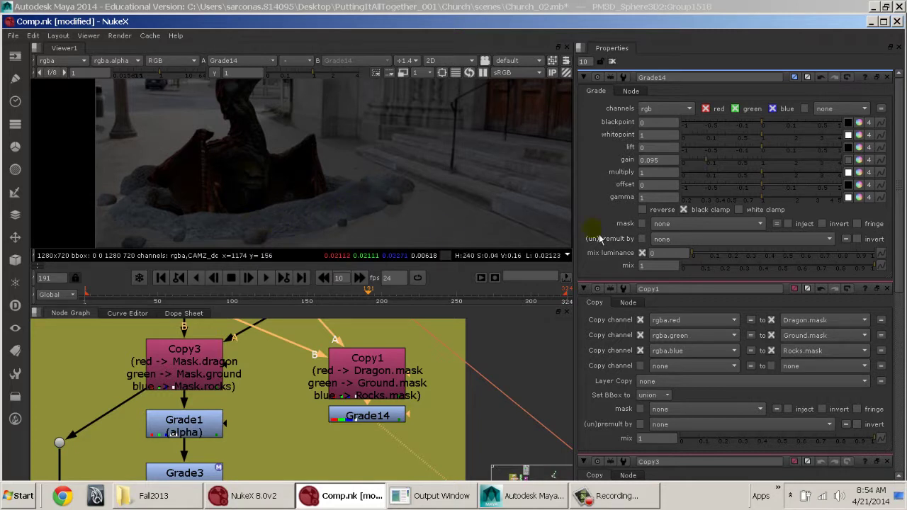
Step: Mask the new Grade node with Dragon.mask and raise its gain to about 2.6
click(689, 223)
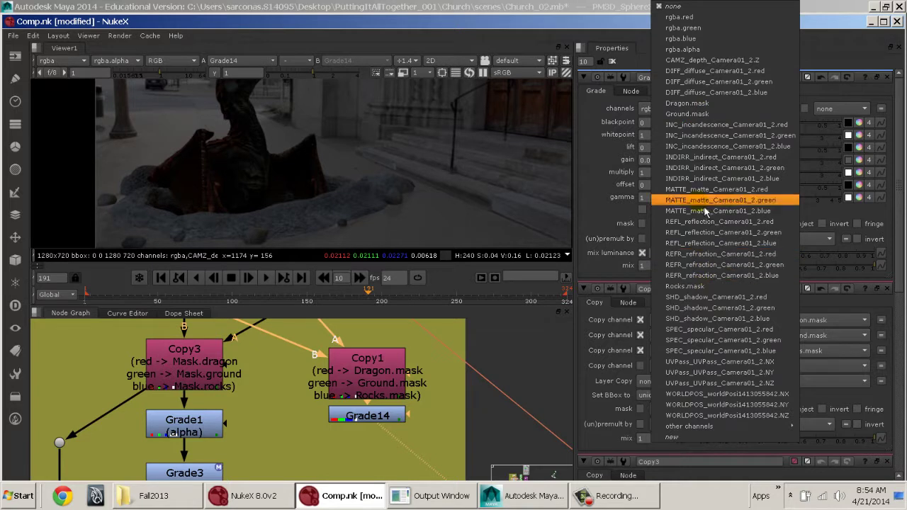
click(687, 103)
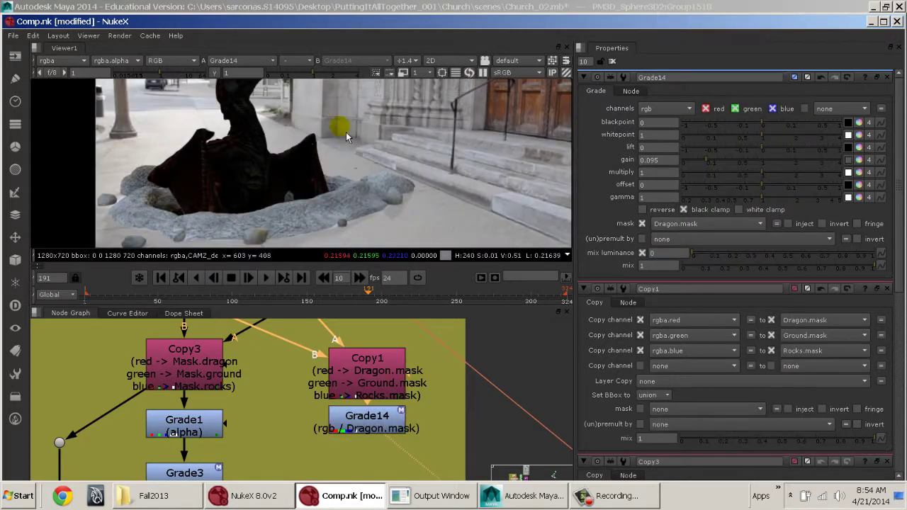
middle_drag(310, 108, 343, 133)
drag(726, 166, 811, 173)
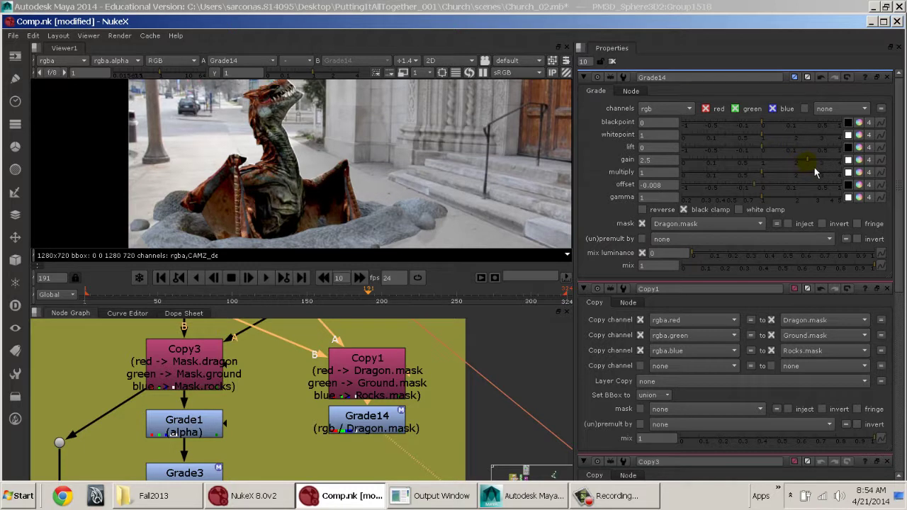
Step: Split the Grade's gain into color channels and set red to 1.82, green to 1.04 and blue to 0.56
click(858, 161)
click(721, 175)
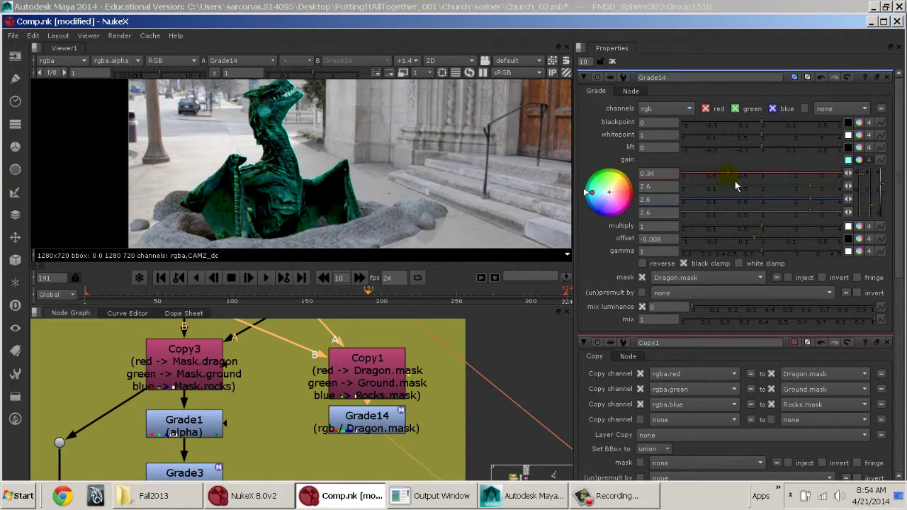
drag(736, 185, 790, 187)
click(769, 196)
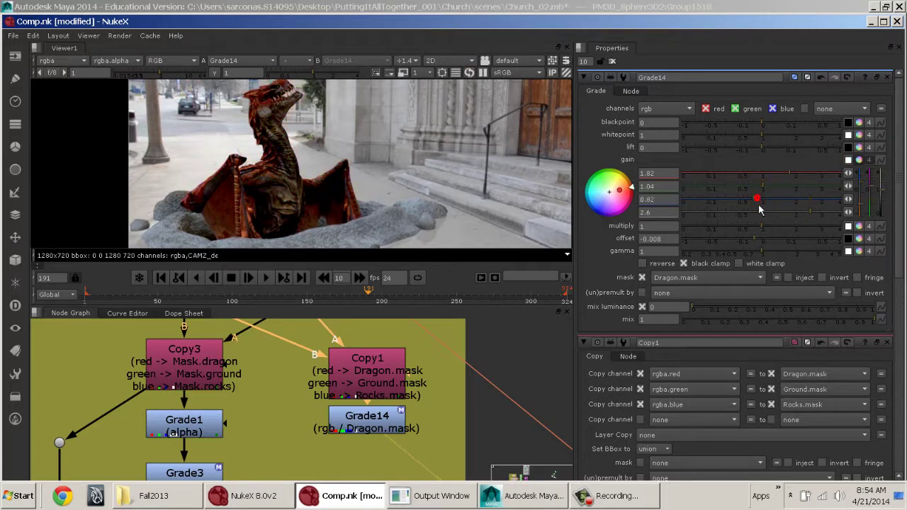
click(753, 199)
drag(755, 206, 747, 207)
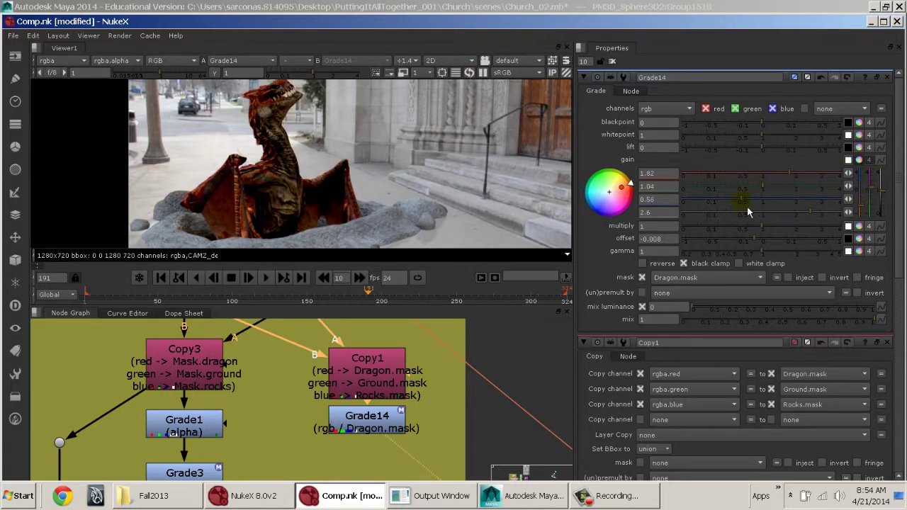
Step: Delete the demonstration nodes Copy1 and Grade14 from the node graph
click(358, 421)
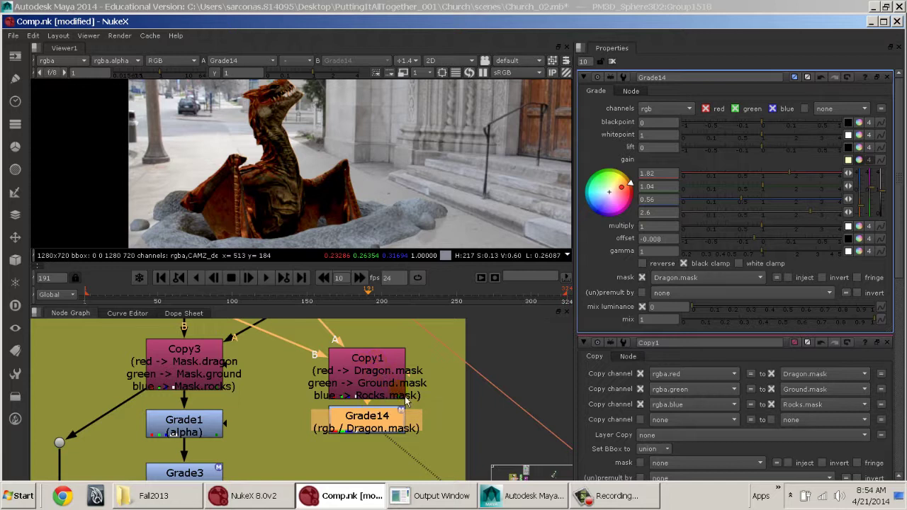
mouse_move(411, 380)
middle_down()
mouse_move(406, 395)
mouse_move(397, 374)
middle_up()
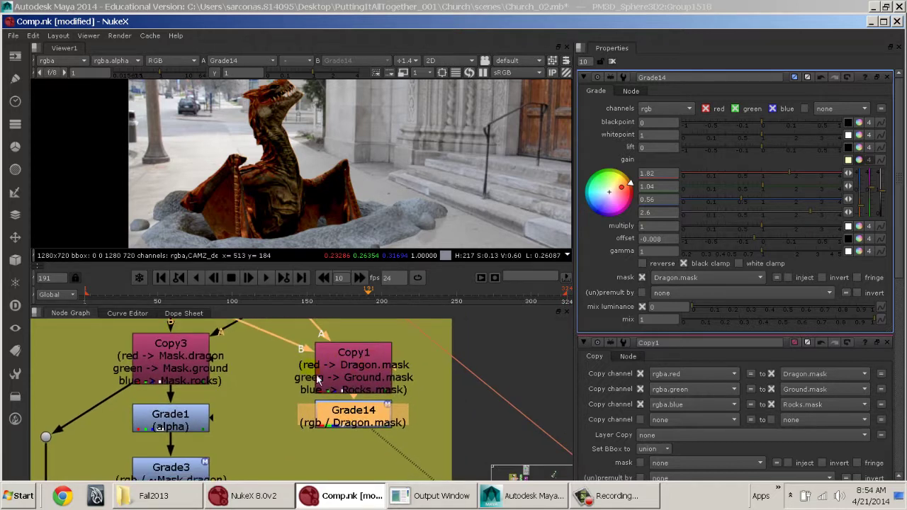
drag(360, 422, 361, 434)
shift+click(354, 376)
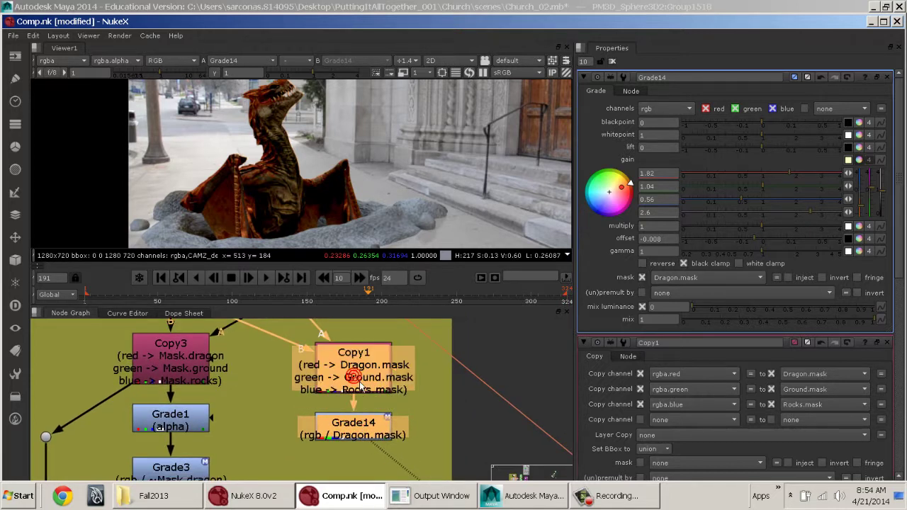
key(Delete)
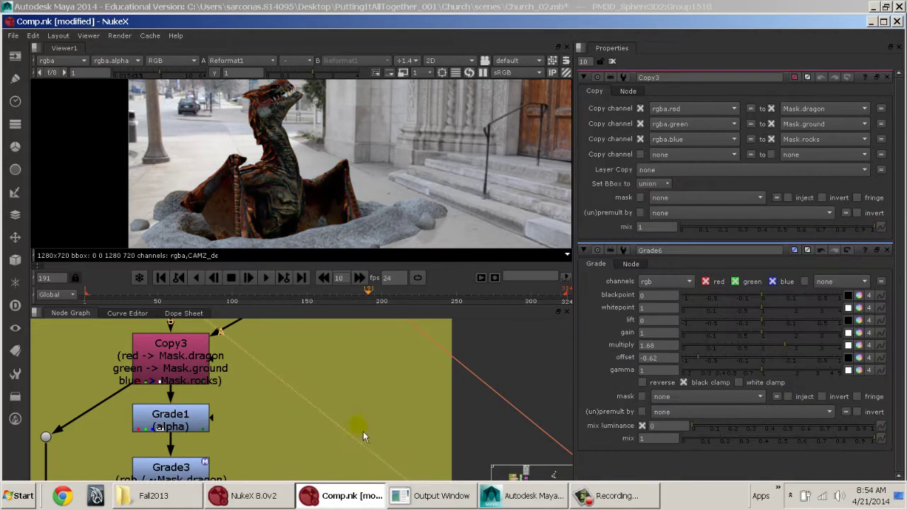
Step: Display the Read7 matte pass and the Copy3 node in the viewer, one after the other
middle_drag(297, 360, 400, 469)
click(395, 358)
key(1)
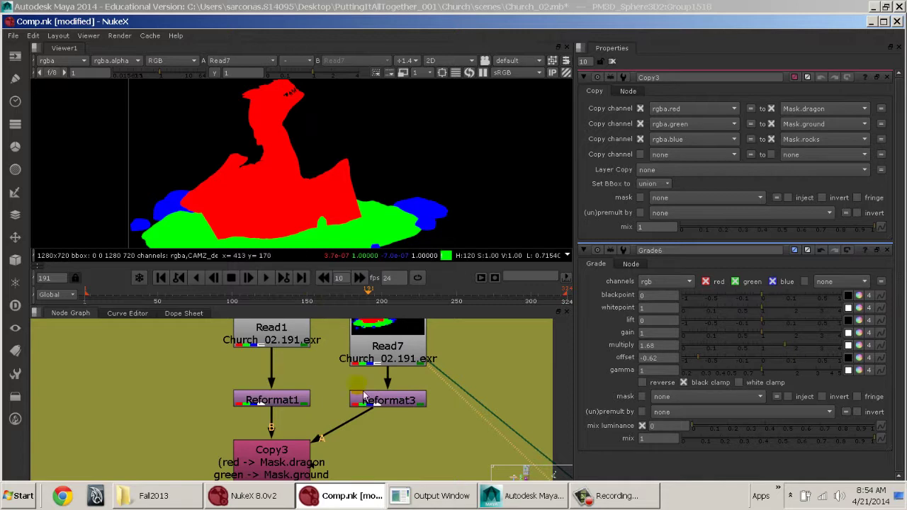
middle_drag(403, 423, 404, 350)
click(303, 388)
key(1)
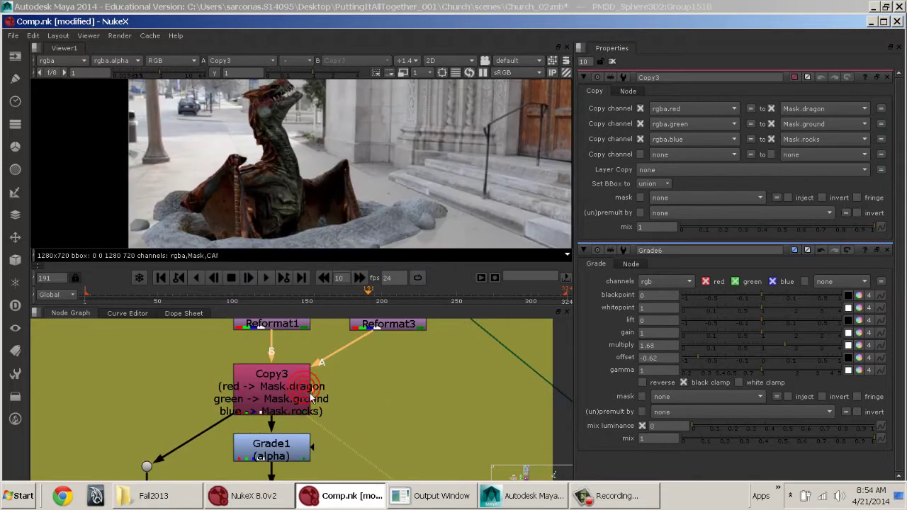
Step: Follow the tree below Copy3 by displaying Grade1 and Grade3 in the viewer
middle_drag(310, 397, 316, 360)
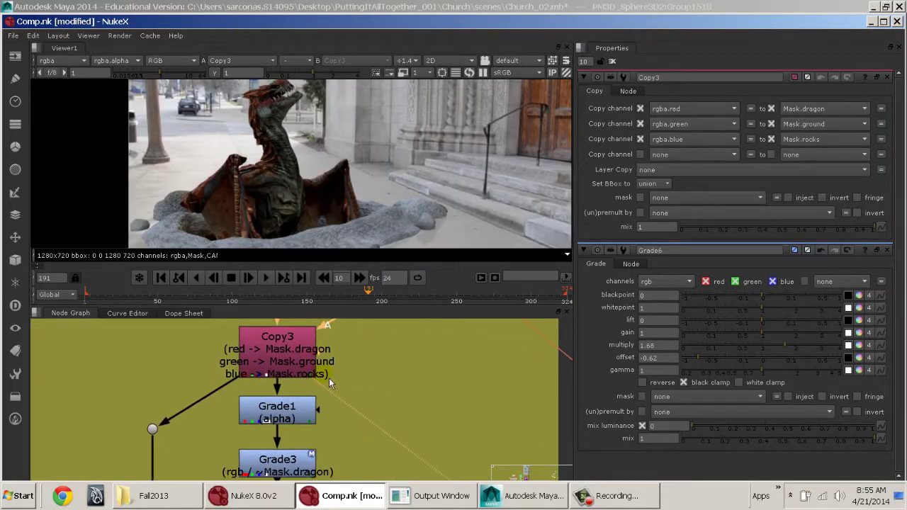
click(294, 419)
key(1)
middle_drag(361, 419, 365, 383)
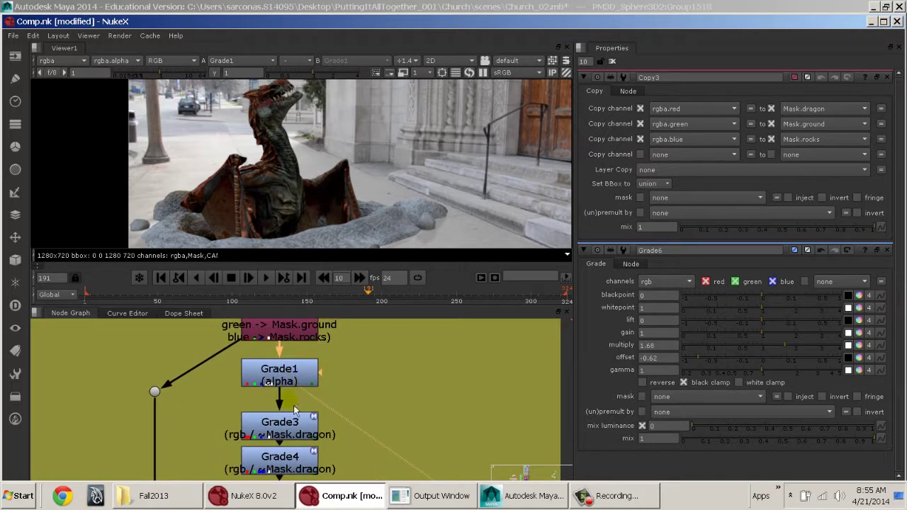
click(295, 428)
key(1)
Step: Open Grade3's properties and toggle its Mask.dragon invert option repeatedly to compare the results, leaving it inverted
middle_drag(331, 410, 357, 390)
click(329, 417)
double_click(328, 416)
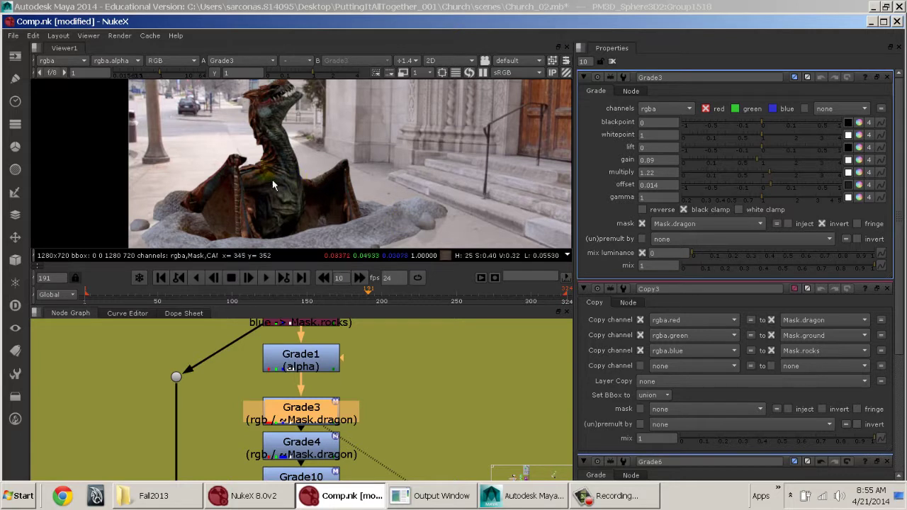
click(839, 226)
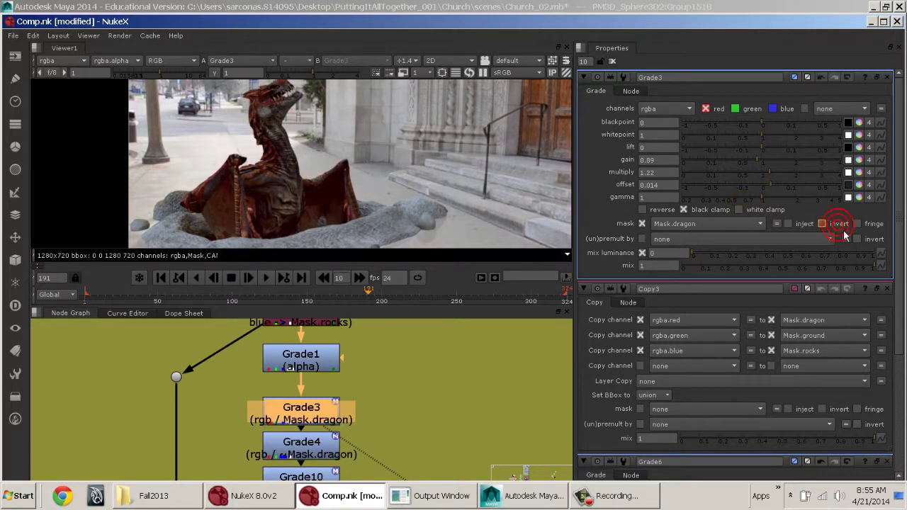
click(838, 225)
click(839, 225)
click(838, 225)
click(838, 225)
click(838, 225)
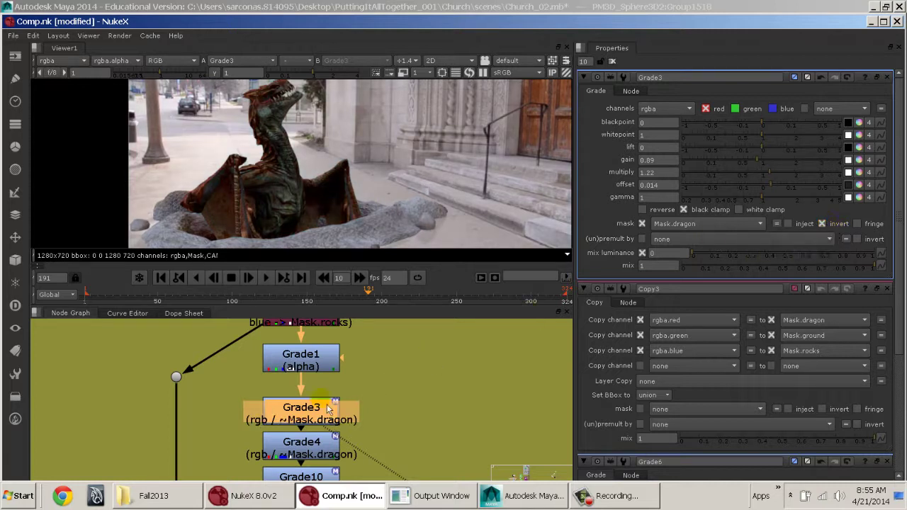
Step: Compare the image with and without Grade3 by disabling and re-enabling the node
key(d)
key(d)
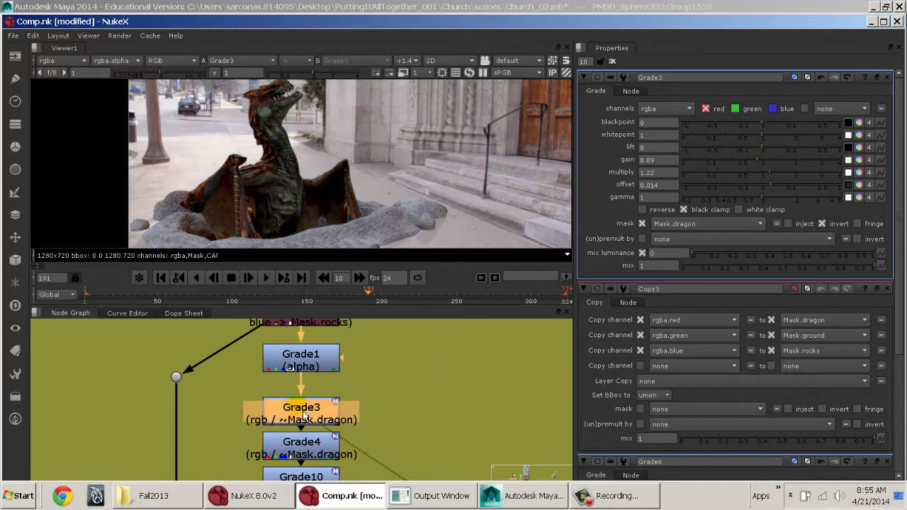
key(d)
key(d)
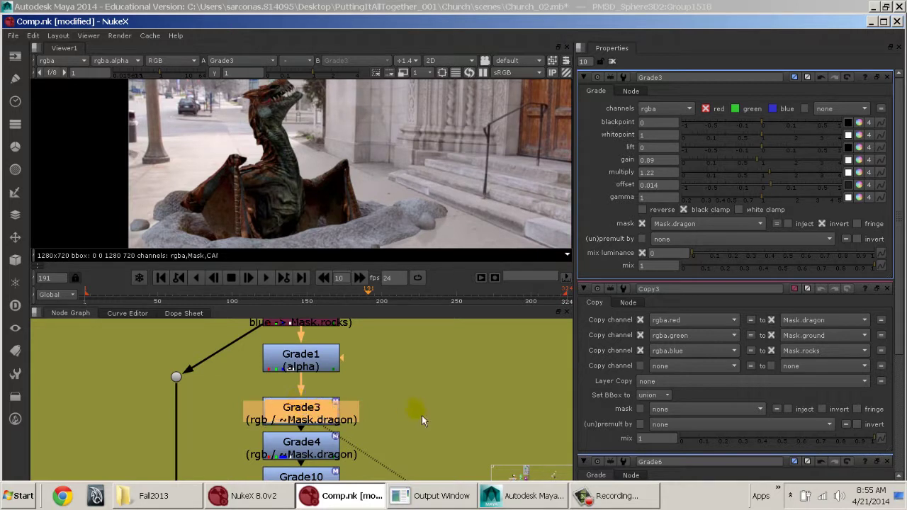
Step: Display Grade4 and Grade10 in the viewer to review their effect on the shot
middle_drag(422, 420, 410, 362)
click(312, 384)
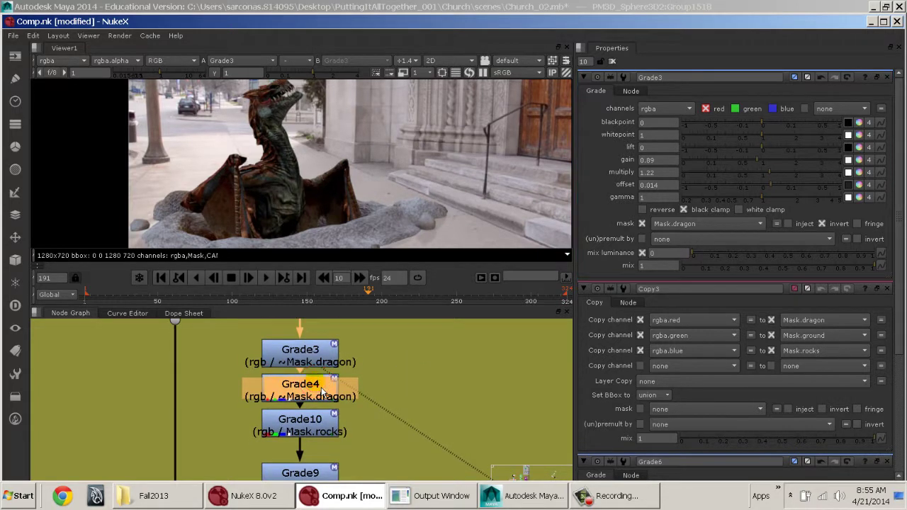
key(1)
click(328, 430)
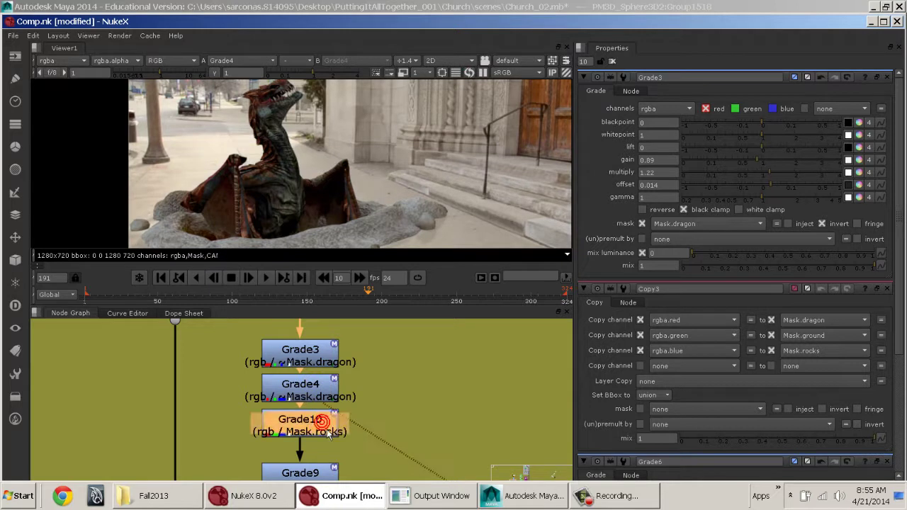
key(1)
Step: Disable and re-enable Grade10 to compare its effect on the rocks around the dragon
click(328, 431)
key(d)
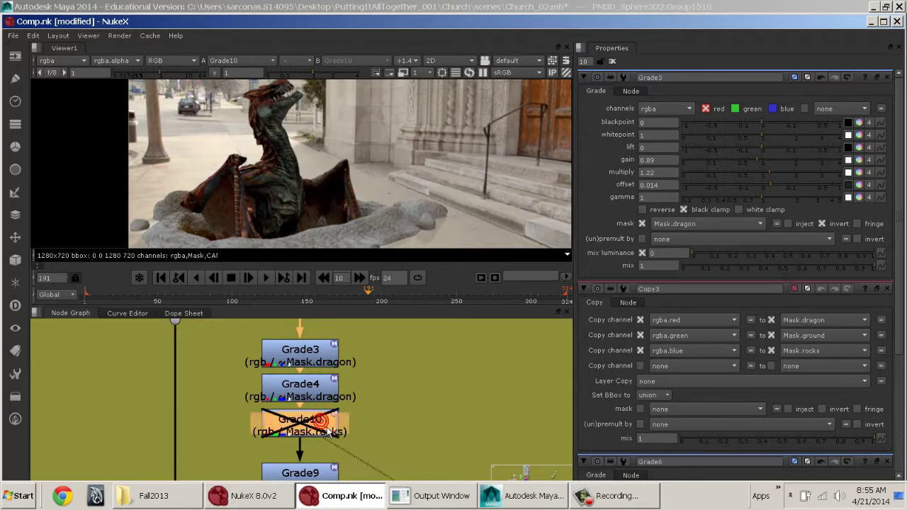
key(d)
middle_drag(405, 433, 406, 394)
middle_drag(384, 198, 387, 148)
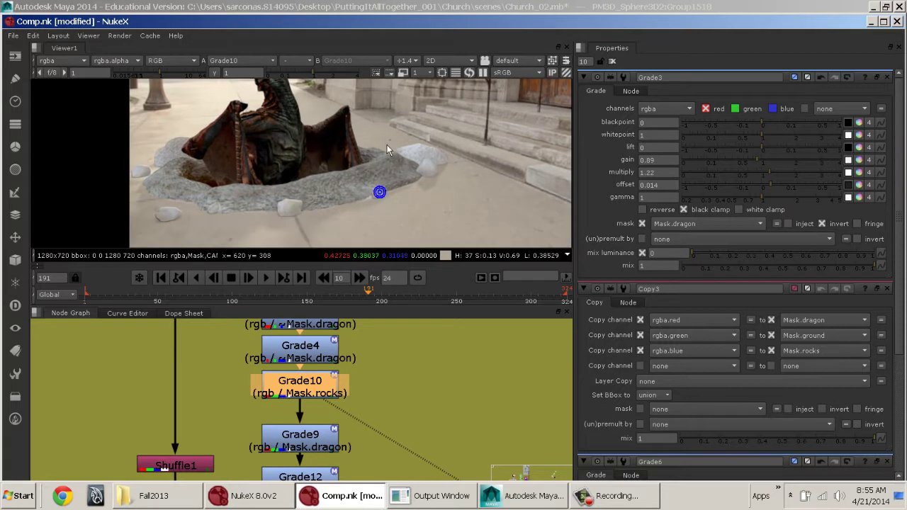
Step: Display Grade9 and Grade12 in the viewer to review their masked corrections on the dragon
click(315, 436)
key(1)
middle_drag(398, 431, 396, 351)
click(321, 408)
key(1)
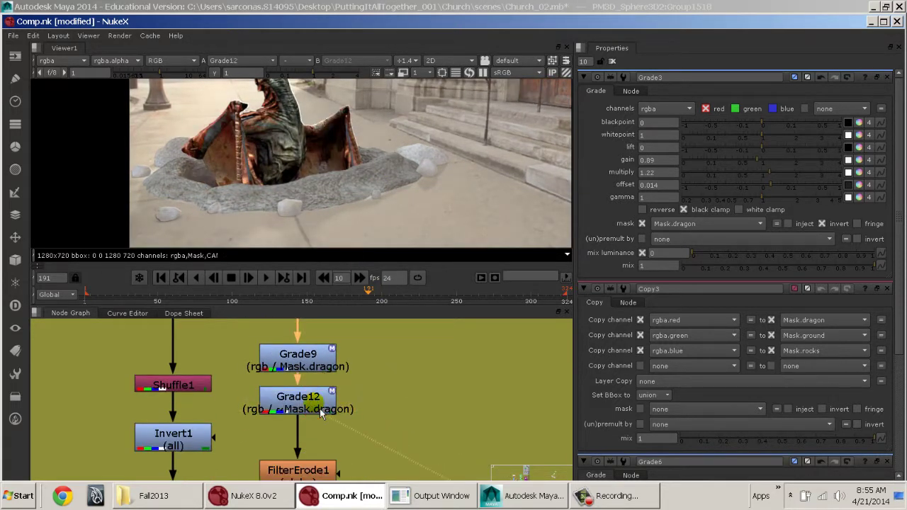
Step: Check FilterErode1 in the viewer, return to Grade12, and examine the edges of the dragon's head up close
middle_drag(344, 454, 341, 379)
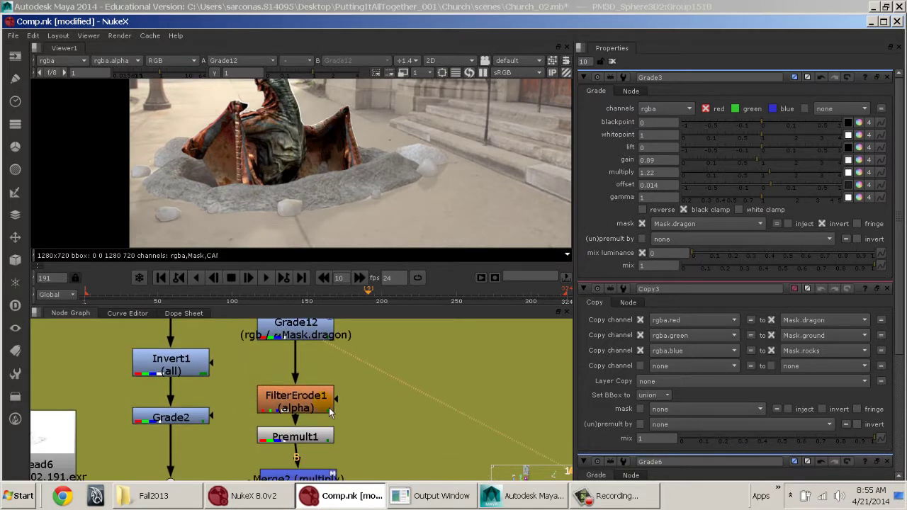
click(327, 409)
key(1)
middle_drag(325, 388, 332, 440)
click(319, 391)
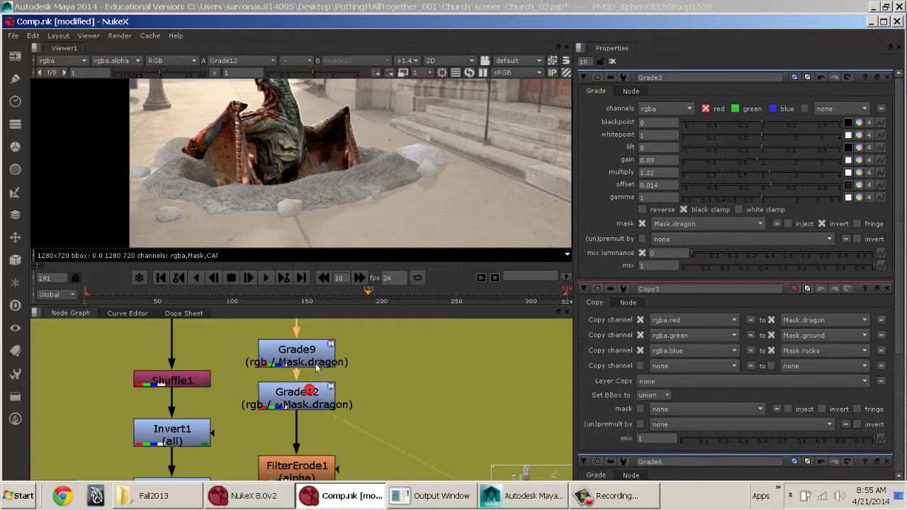
key(1)
scroll(337, 213, up, 4)
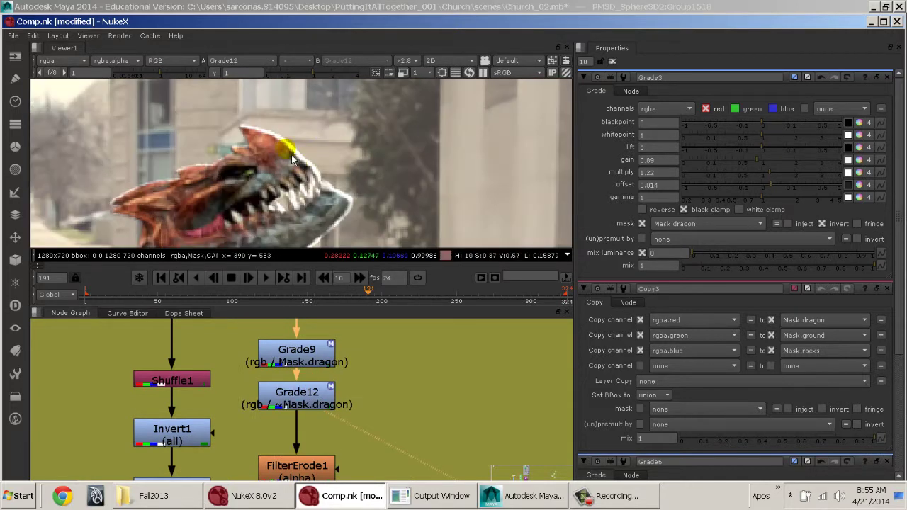
Step: Display FilterErode1, open its properties, and toggle the node off and on to compare its effect on the dragon's edge
middle_drag(344, 405, 350, 362)
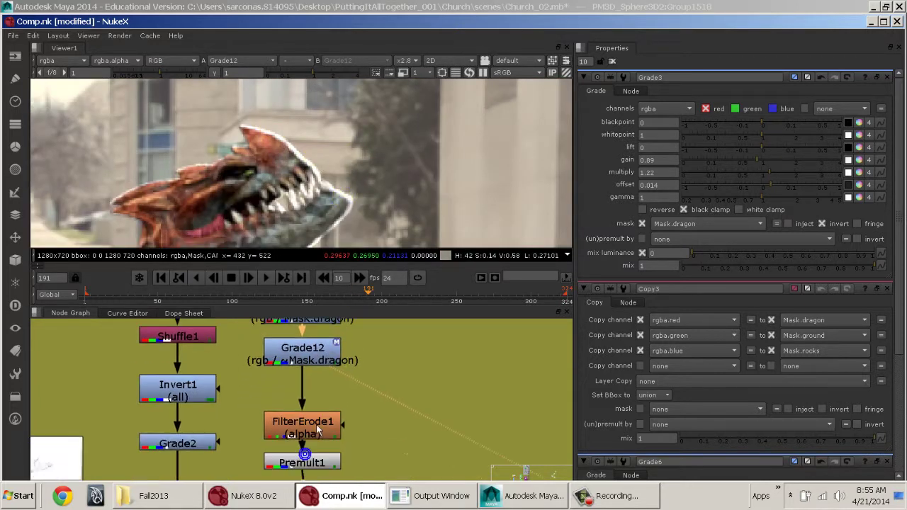
click(313, 422)
key(1)
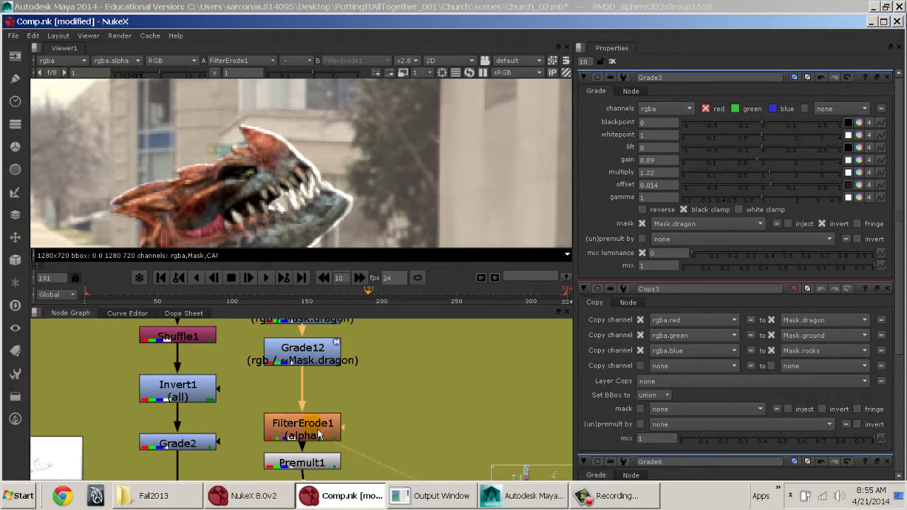
double_click(319, 434)
key(d)
key(d)
key(d)
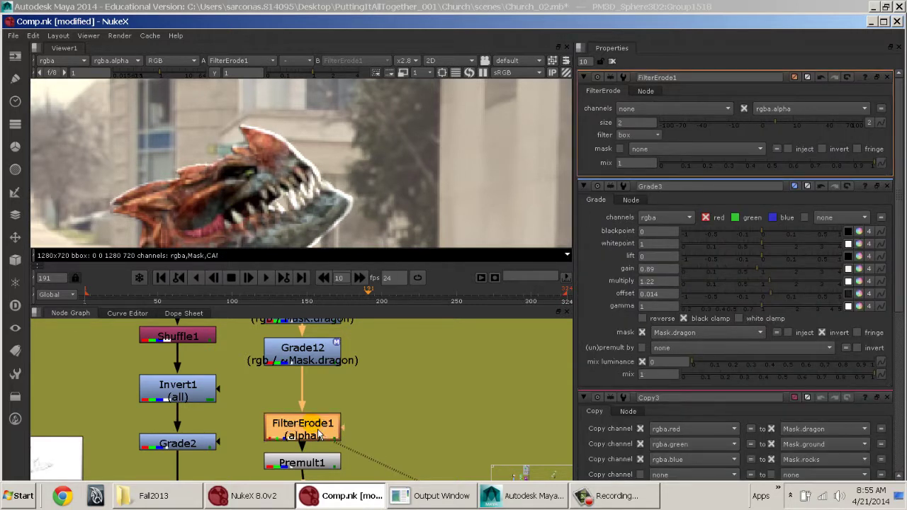
key(d)
Step: Display Premult1 and return to FilterErode1 to compare the dragon's head before and after premultiplication
click(313, 466)
key(1)
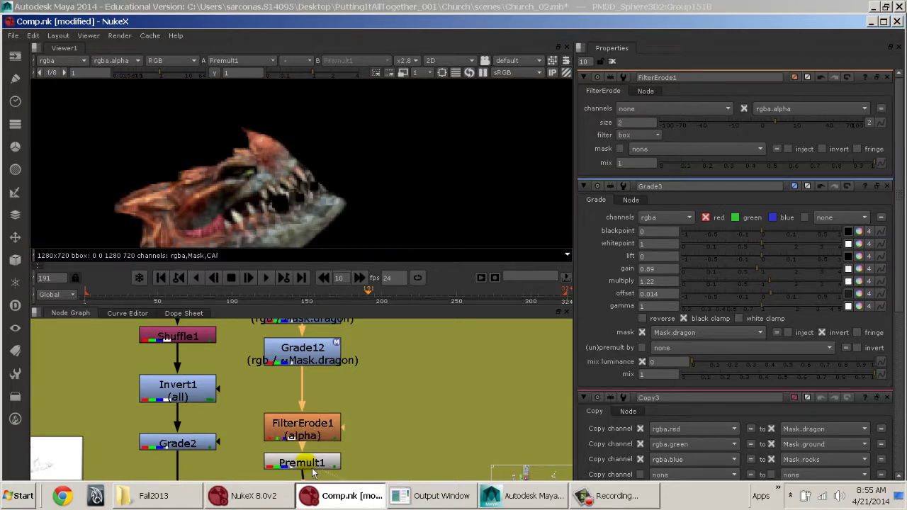
click(306, 432)
key(1)
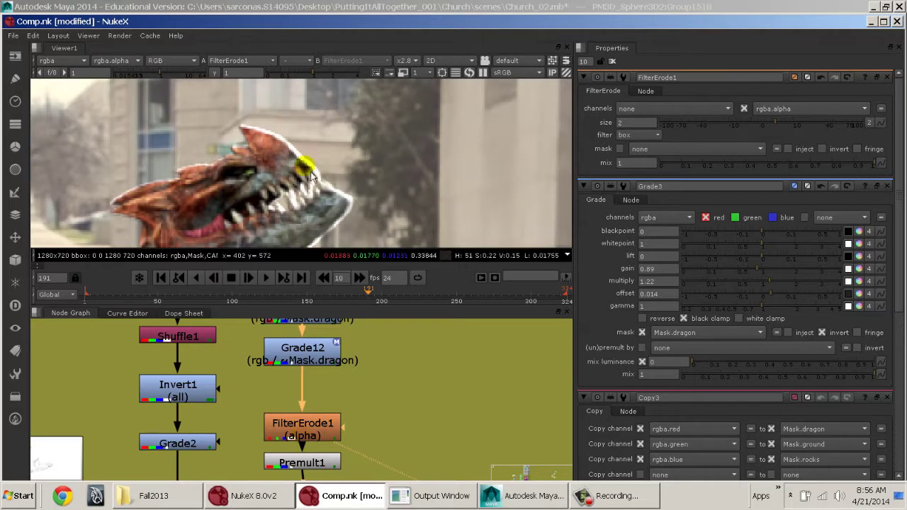
Step: Toggle the alpha view of the FilterErode1 output and inspect the Premult1 result in the enlarged viewer
key(a)
key(a)
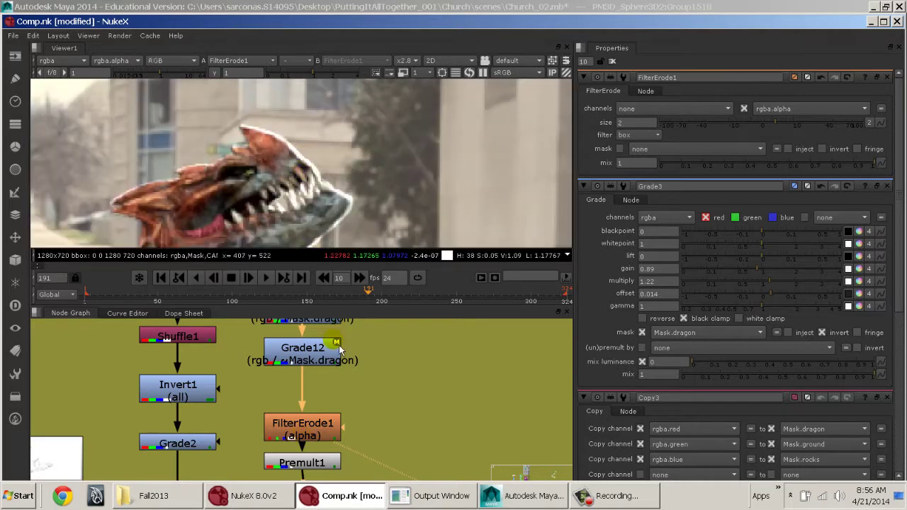
click(326, 462)
key(1)
scroll(354, 189, down, 5)
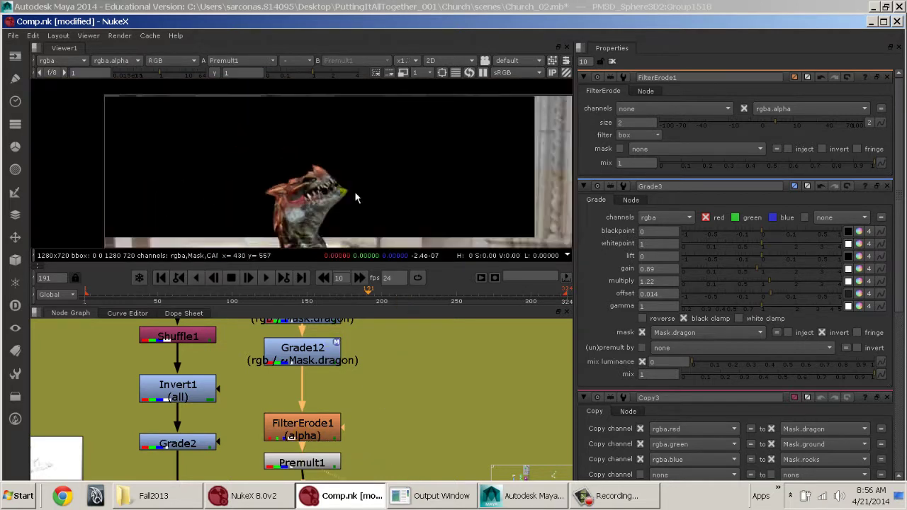
scroll(356, 198, up, 3)
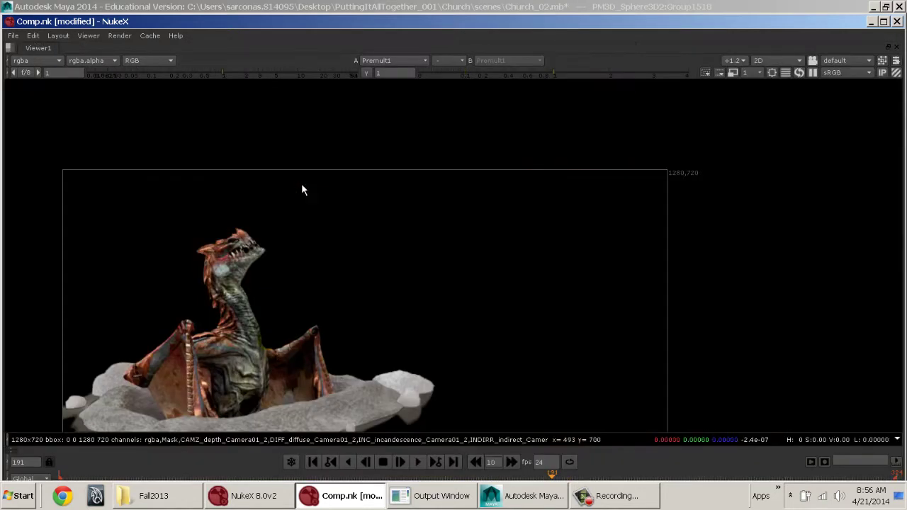
key(space)
mouse_move(361, 223)
ctrl+mouse_down()
mouse_move(187, 364)
mouse_move(96, 370)
mouse_move(259, 412)
mouse_move(396, 343)
ctrl+mouse_up()
key(space)
Step: Display the Merge2 multiply output in the viewer
middle_drag(385, 466, 494, 462)
click(328, 416)
key(1)
Step: Review the node chain below Copy3, viewing the Grade1 and Grade10 outputs
middle_drag(419, 373, 416, 473)
middle_drag(368, 419, 381, 474)
mouse_move(354, 409)
middle_down()
mouse_move(365, 477)
mouse_move(336, 464)
middle_up()
middle_drag(342, 419, 322, 413)
click(361, 386)
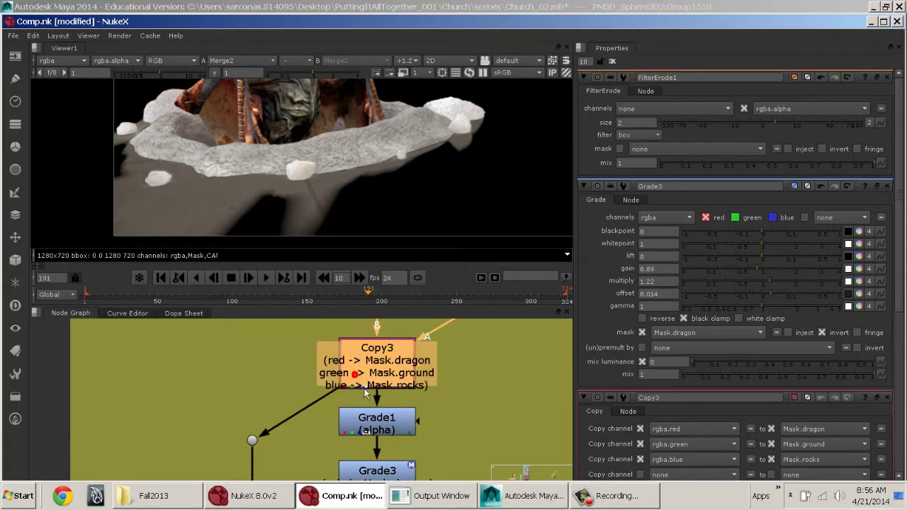
click(376, 424)
key(1)
click(394, 468)
middle_drag(390, 454, 365, 309)
click(366, 399)
middle_drag(370, 470, 373, 416)
key(1)
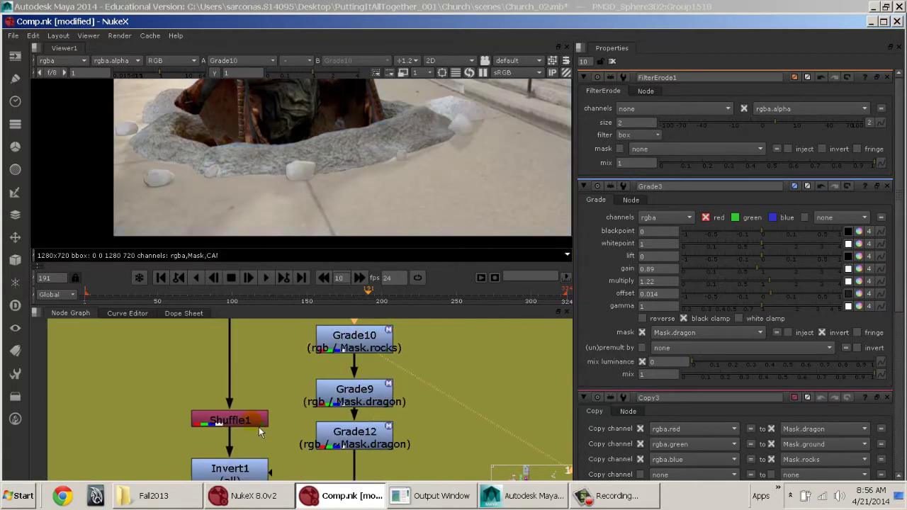
Step: Open the Shuffle1 shadow-pass settings and view the Invert1 and Grade2 outputs in that branch
click(255, 421)
middle_drag(259, 430, 261, 369)
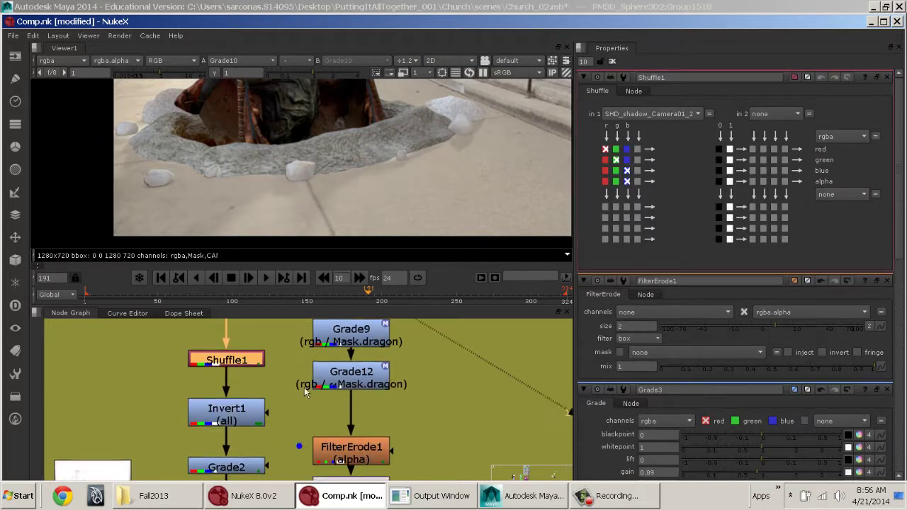
middle_drag(297, 428, 296, 385)
click(248, 372)
key(1)
click(245, 420)
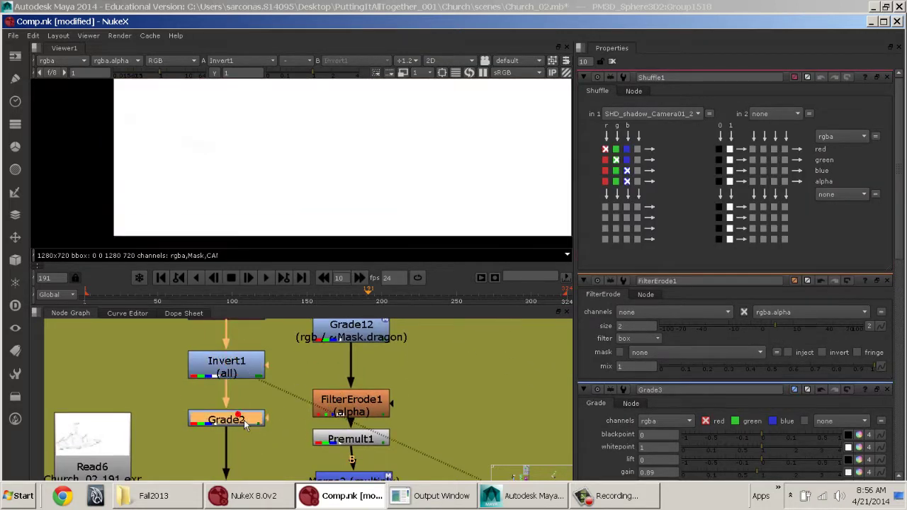
key(1)
Step: Compare the Merge2 output with Premult1 in the viewer and toggle the alpha view on Merge2
middle_drag(323, 467, 297, 383)
click(316, 412)
key(1)
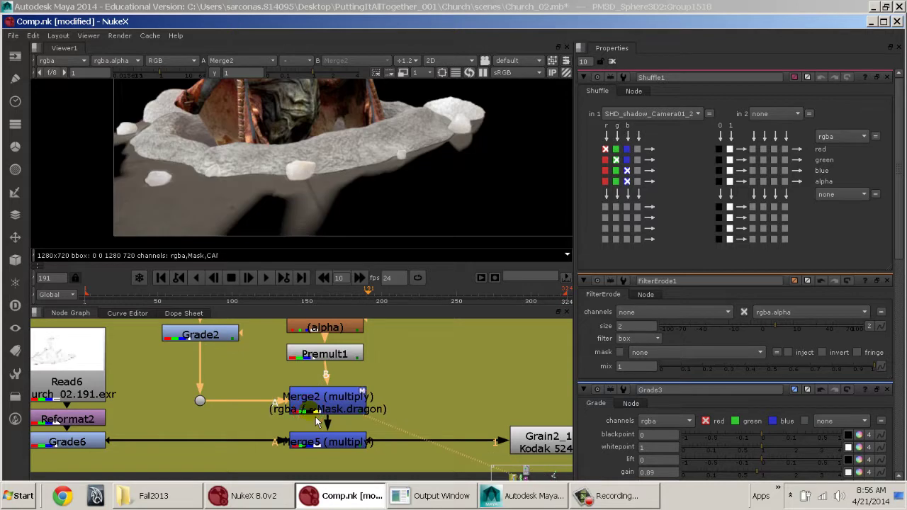
click(358, 356)
key(1)
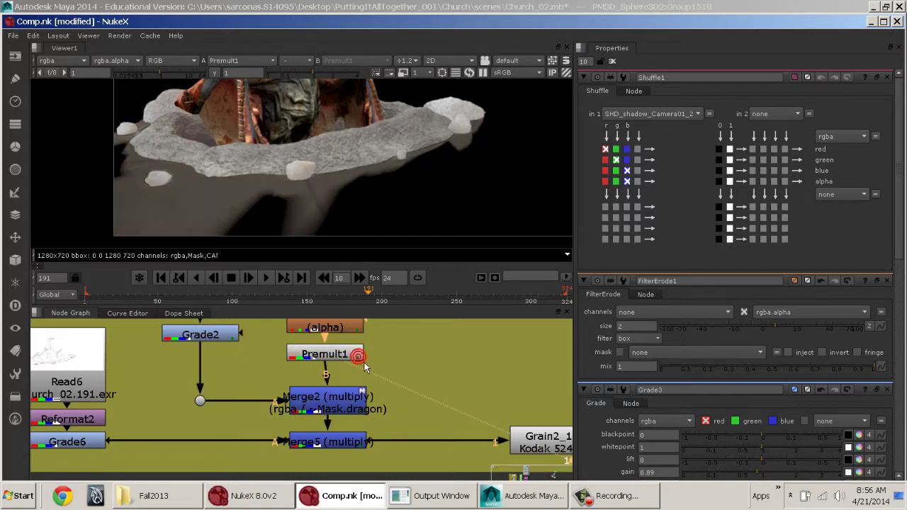
click(345, 404)
key(1)
key(a)
key(a)
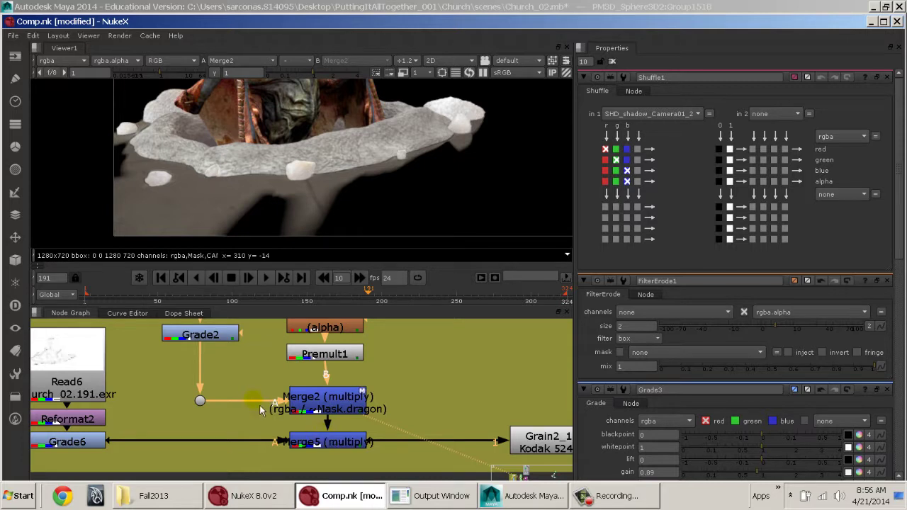
Step: View the Read6 ambient occlusion pass, its Grade6 adjustment and the Merge5 multiply result
middle_drag(260, 405, 355, 403)
click(160, 360)
key(1)
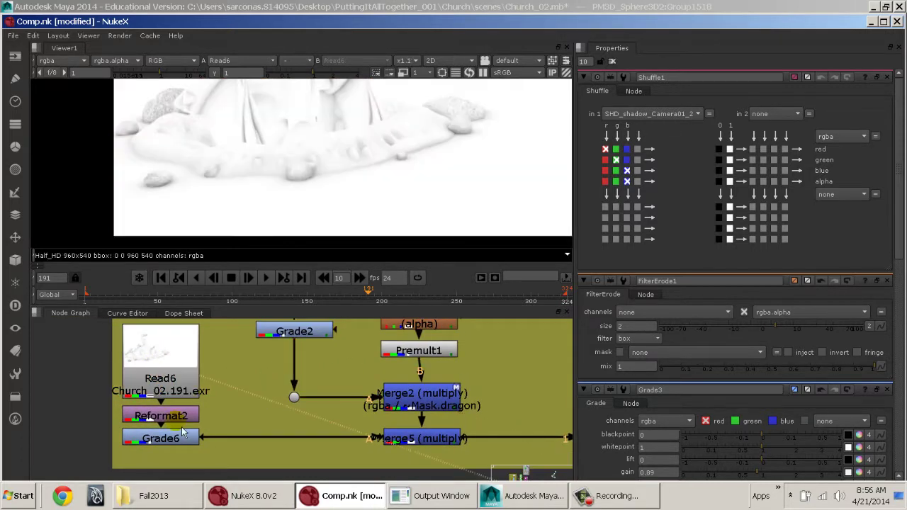
click(183, 432)
key(1)
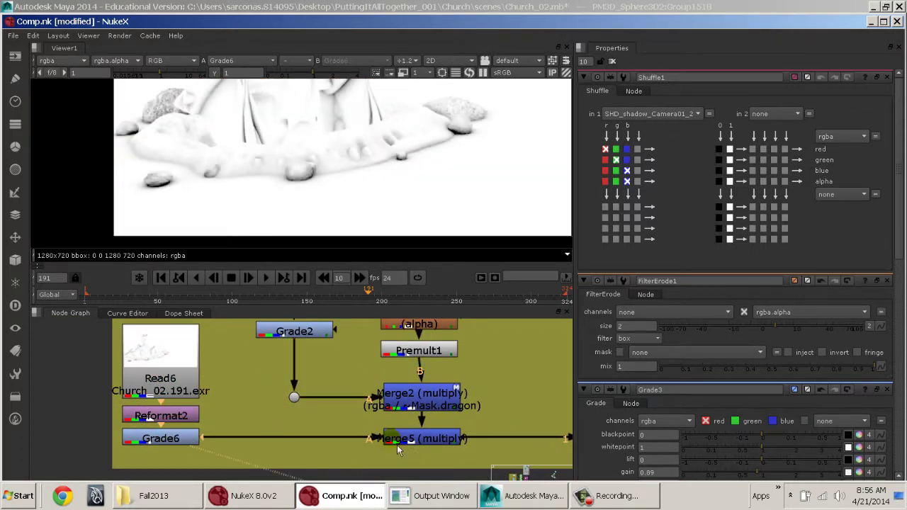
click(396, 445)
key(1)
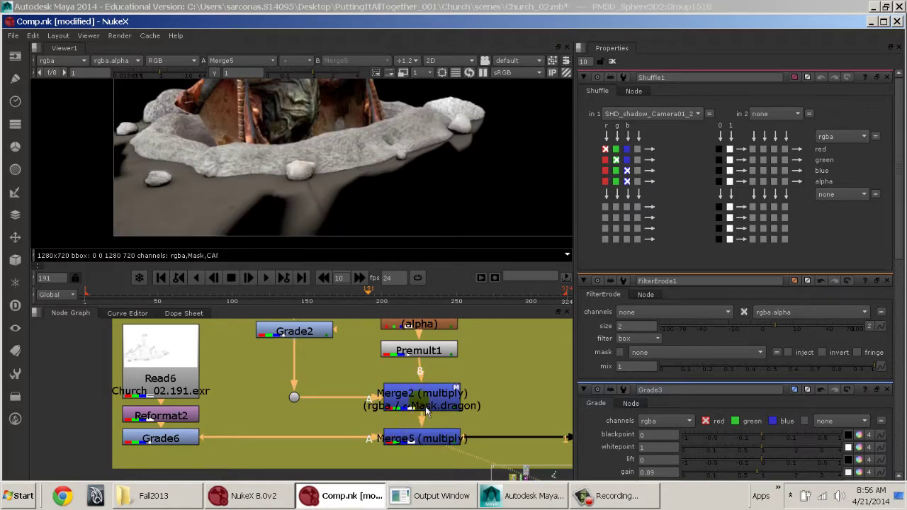
Step: Display the Grain2_1 output and open the node's settings
middle_drag(423, 407, 100, 391)
click(326, 423)
key(1)
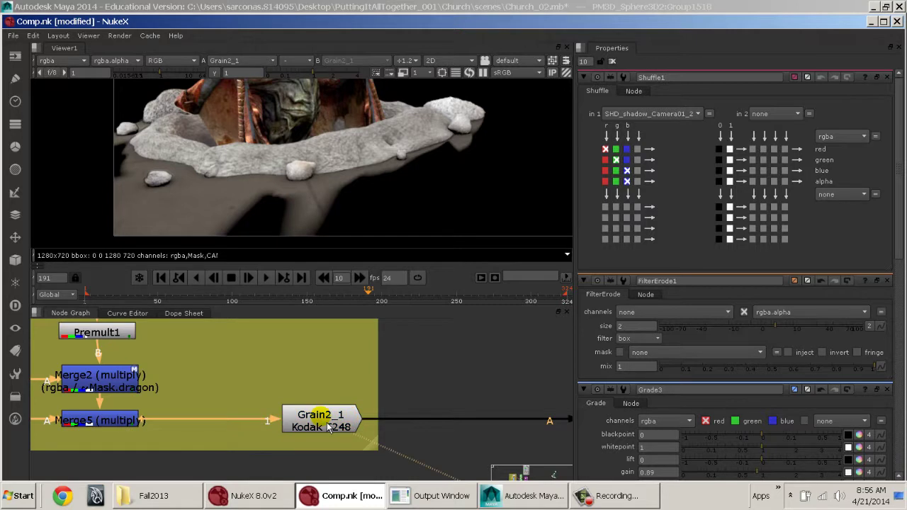
double_click(326, 423)
Step: Exaggerate Grain2_1 with intensity red 0.36, green 0.355, blue 0.325 and size red 11, blue 15.5
drag(707, 238, 741, 253)
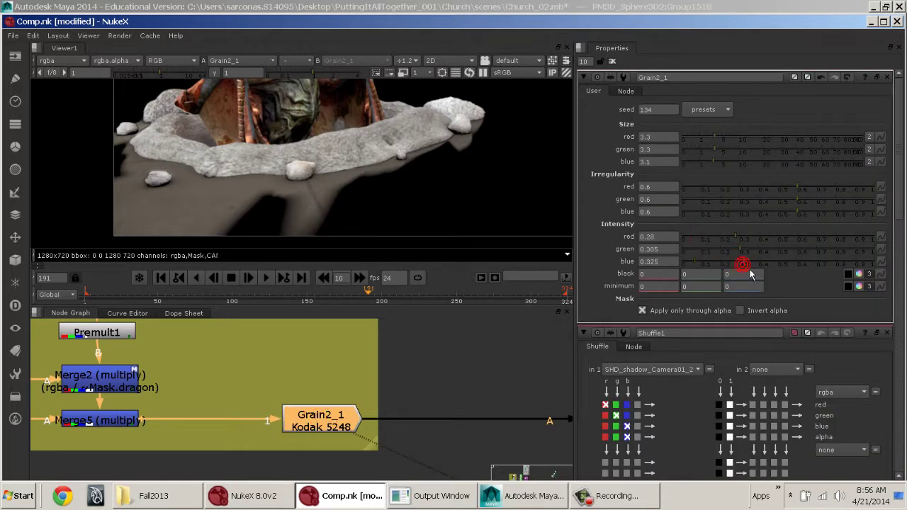
click(752, 251)
click(751, 238)
drag(733, 142, 740, 144)
click(742, 162)
Step: Compare the rock surface close up with Grain2_1 repeatedly disabled and re-enabled
scroll(453, 168, up, 3)
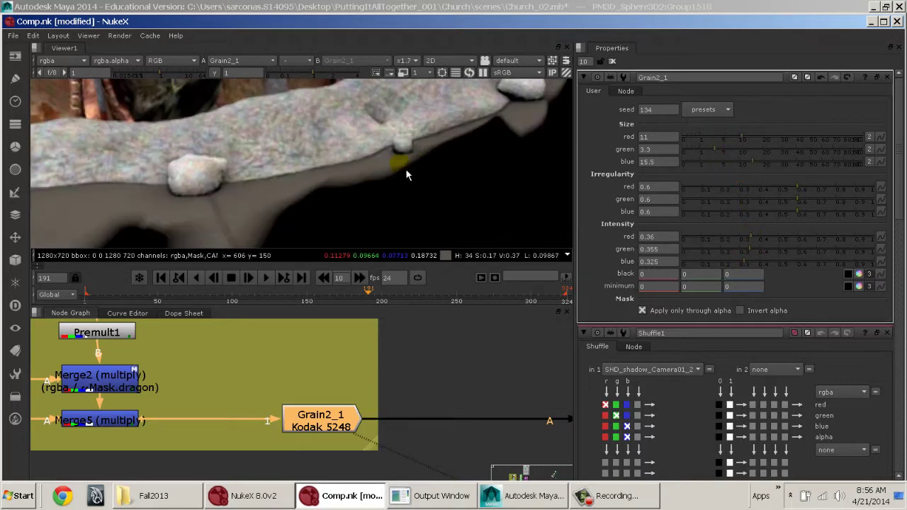
mouse_move(276, 160)
middle_down()
mouse_move(316, 173)
mouse_move(533, 167)
middle_up()
middle_drag(376, 166, 420, 148)
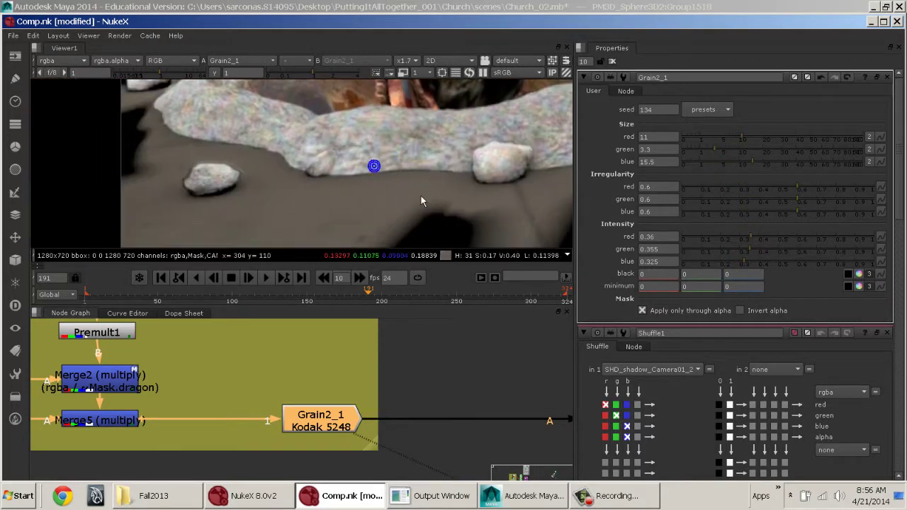
key(d)
key(d)
key(d)
scroll(354, 175, up, 3)
key(d)
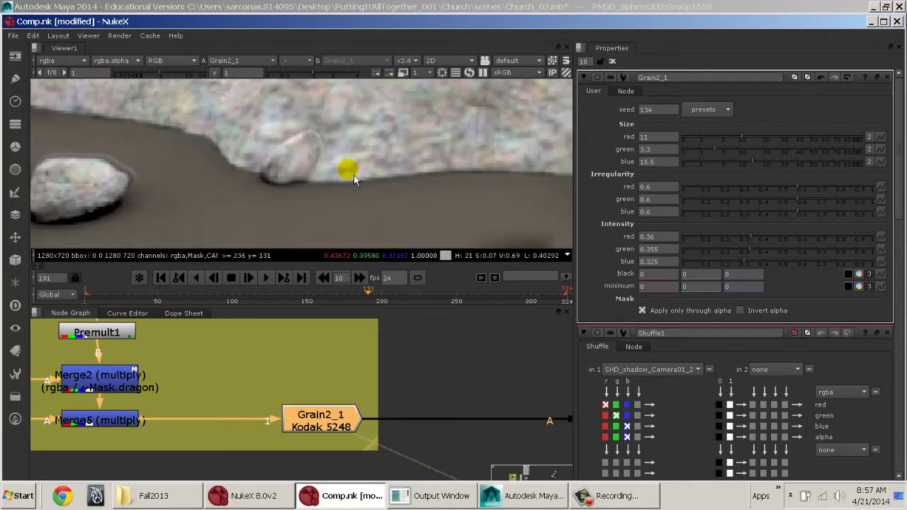
key(d)
key(d)
key(d)
key(d)
key(d)
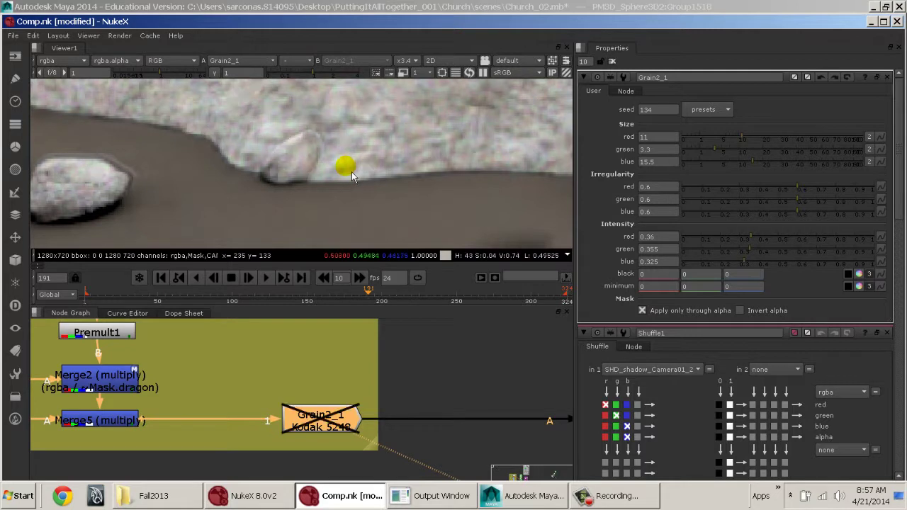
key(d)
key(d)
key(d)
Step: Undo the exaggerated size and intensity changes on Grain2_1
key(ctrl+z)
key(ctrl+z)
key(ctrl+z)
key(ctrl+z)
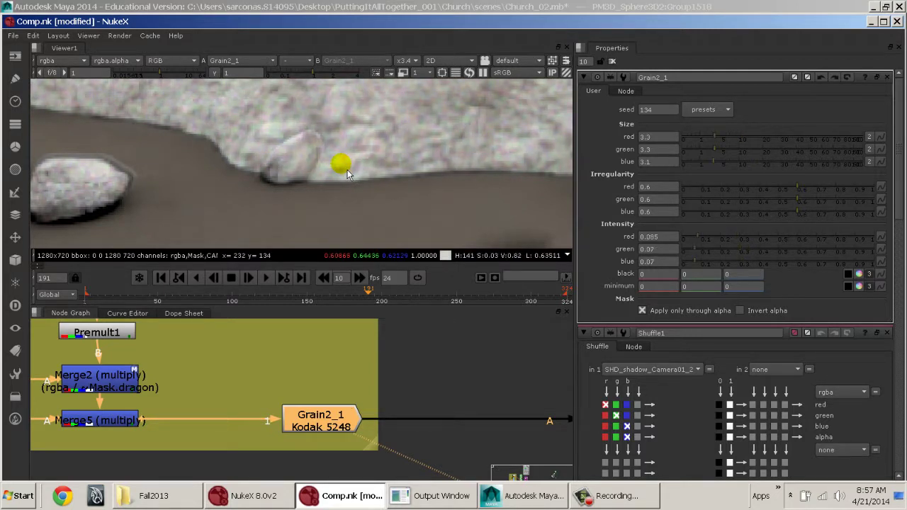
key(ctrl+z)
scroll(347, 169, down, 3)
scroll(357, 170, down, 4)
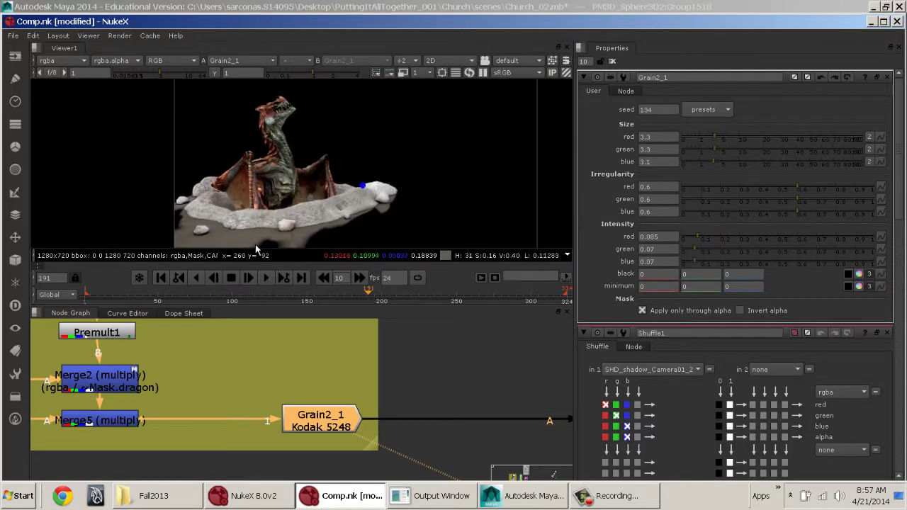
Step: Examine the overall node graph at full size, from the green ground-plane branch back to the dragon branch
middle_drag(348, 379, 78, 362)
mouse_move(344, 384)
middle_down()
mouse_move(312, 406)
mouse_move(300, 430)
middle_up()
mouse_move(371, 411)
middle_down()
mouse_move(278, 390)
mouse_move(427, 443)
middle_up()
middle_drag(461, 399, 125, 341)
middle_drag(235, 372, 486, 471)
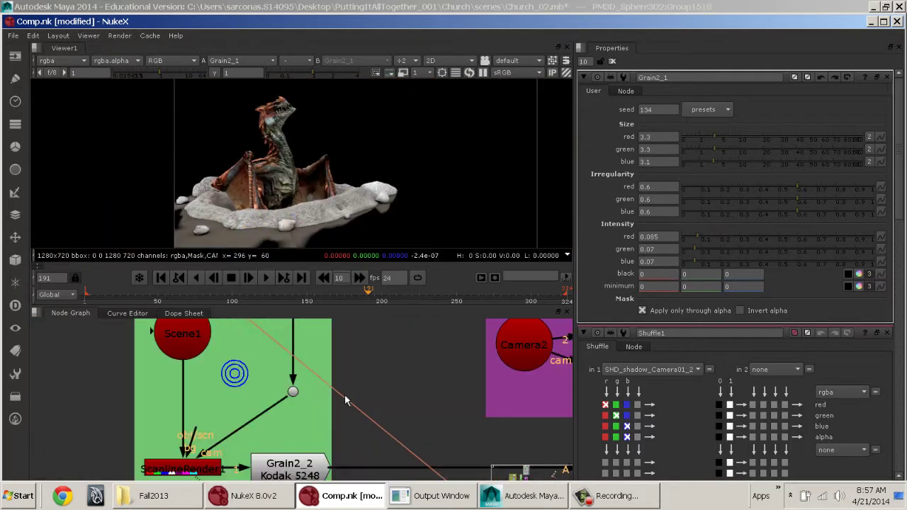
middle_drag(345, 393, 485, 366)
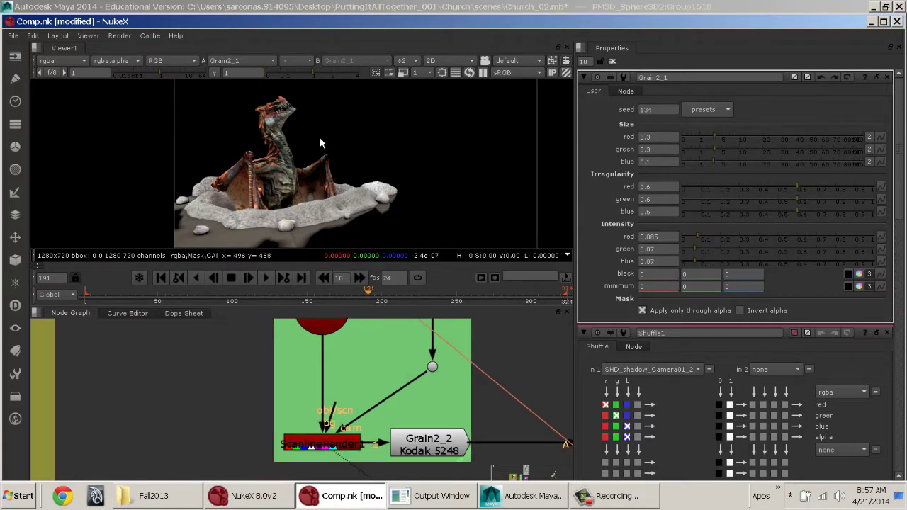
key(space)
middle_drag(198, 222, 600, 320)
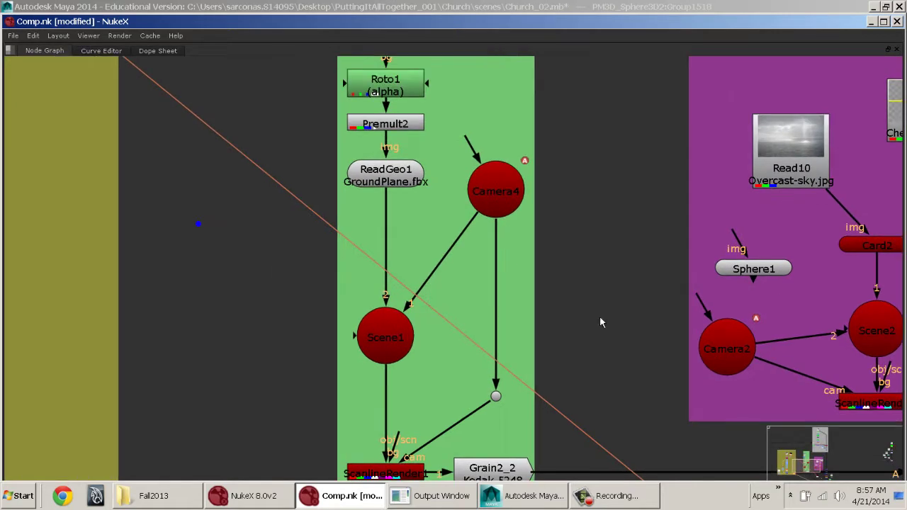
middle_drag(364, 212, 533, 292)
scroll(533, 293, down, 5)
middle_drag(464, 256, 366, 185)
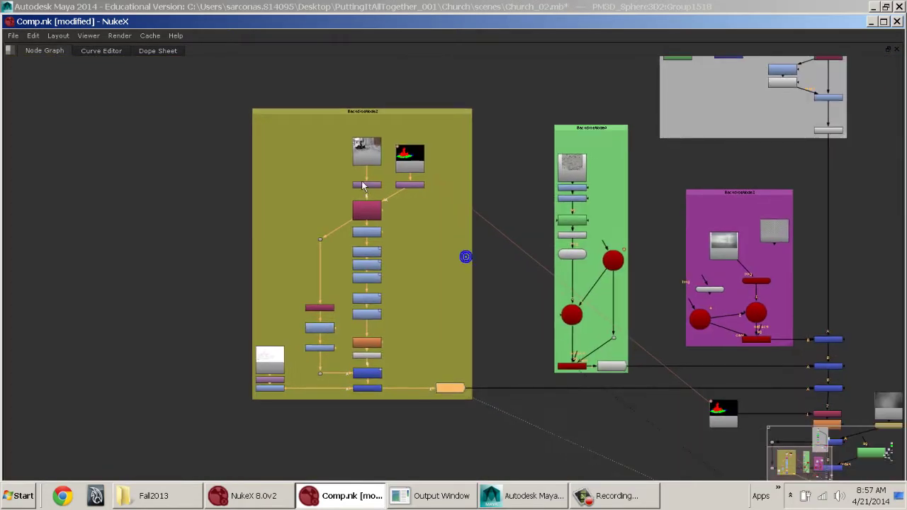
scroll(365, 182, up, 4)
Step: Review the dragon branch from Read1 and Reformat1 through Grade3, Grade4, Grade10 and Grade9
click(383, 122)
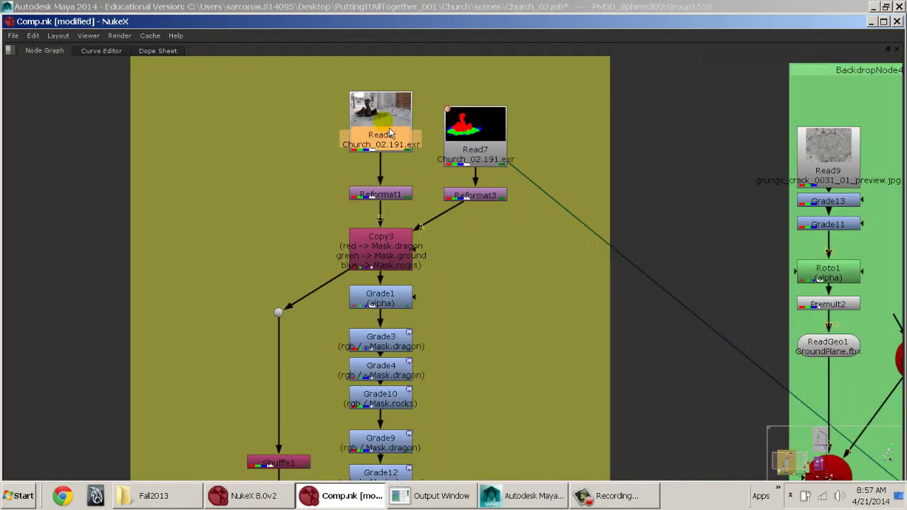
drag(389, 133, 388, 129)
click(376, 195)
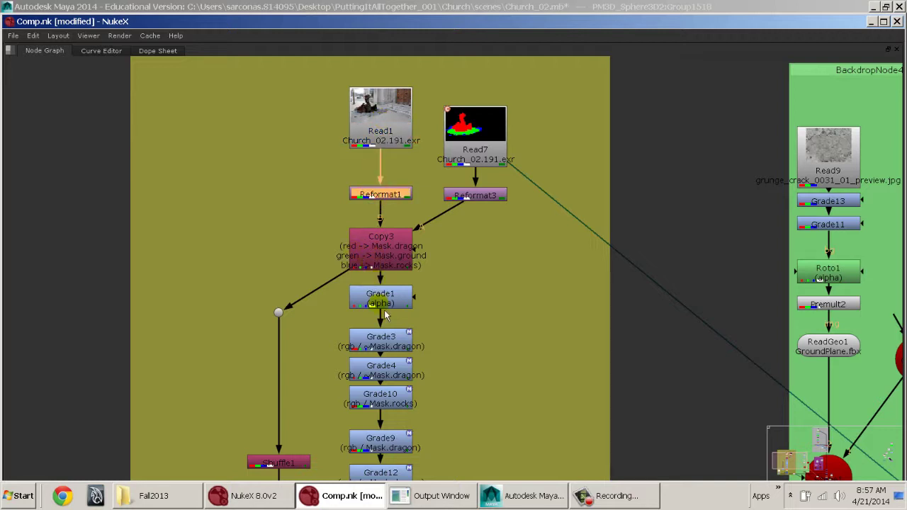
click(377, 339)
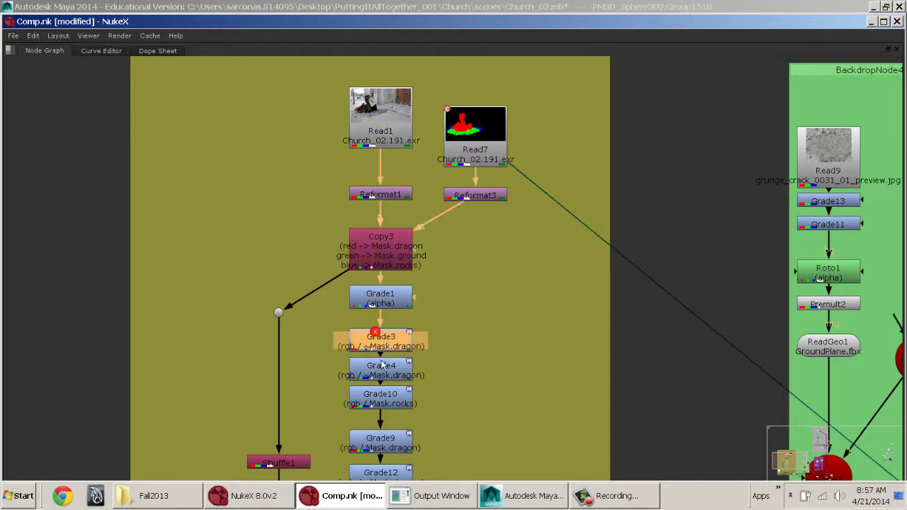
click(375, 365)
click(372, 391)
click(377, 440)
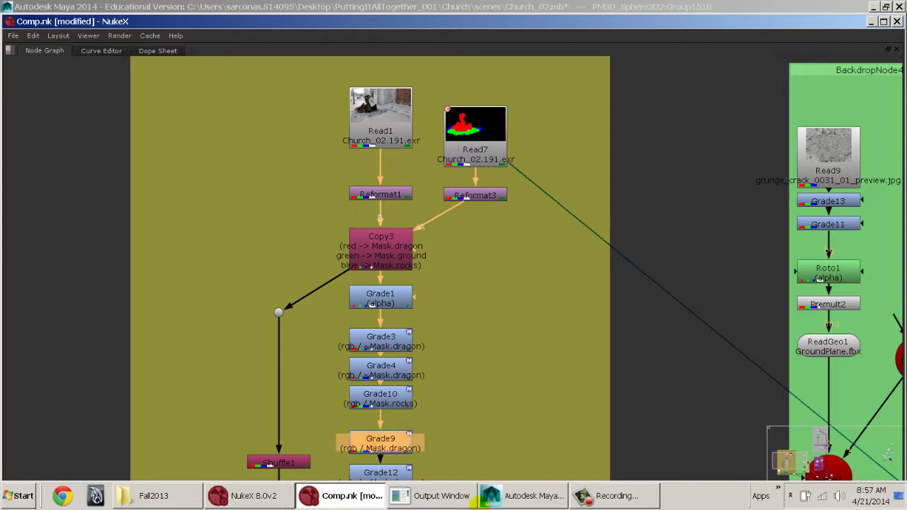
Step: Switch to Maya to check the render layers, and back in Nuke point out Grade3, Grade4 and Copy3
click(507, 496)
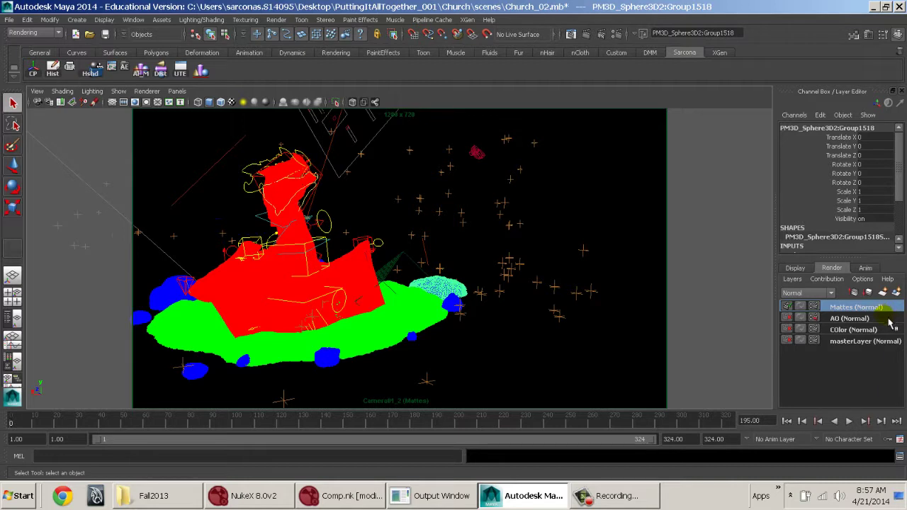
key(alt+Tab)
click(404, 343)
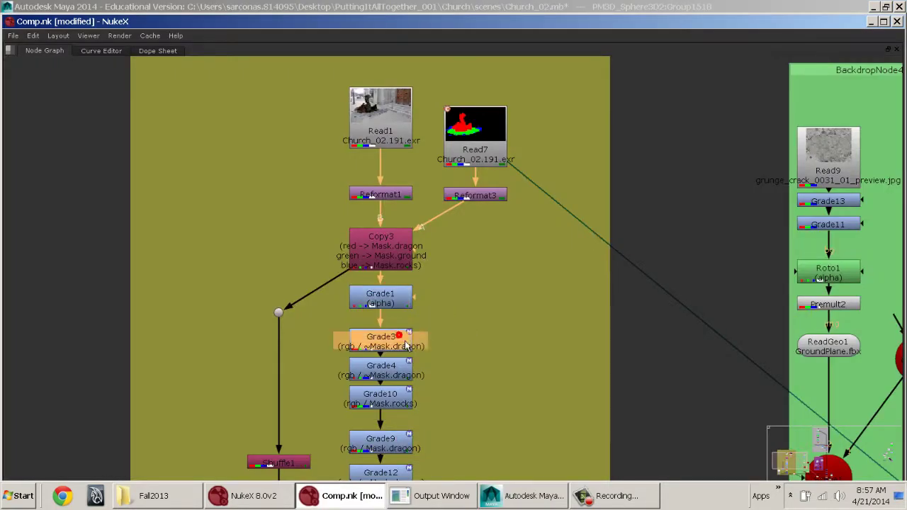
click(399, 368)
click(388, 241)
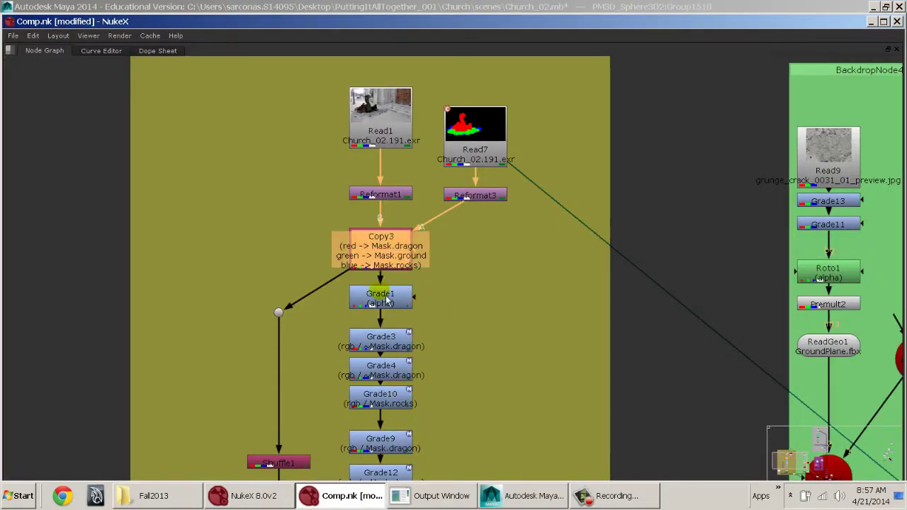
Step: Follow the end of the dragon branch through Merge2 and Merge5 to Grain2_1
middle_drag(389, 402, 354, 163)
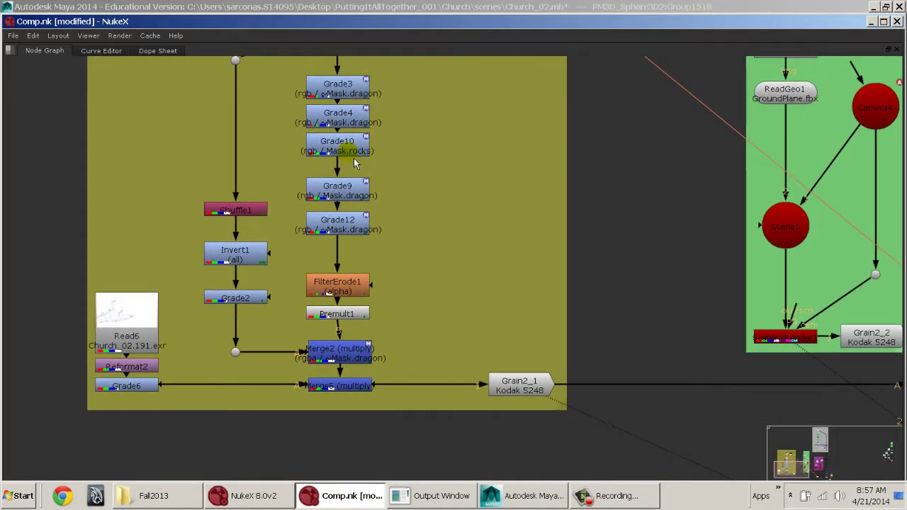
click(359, 350)
click(354, 385)
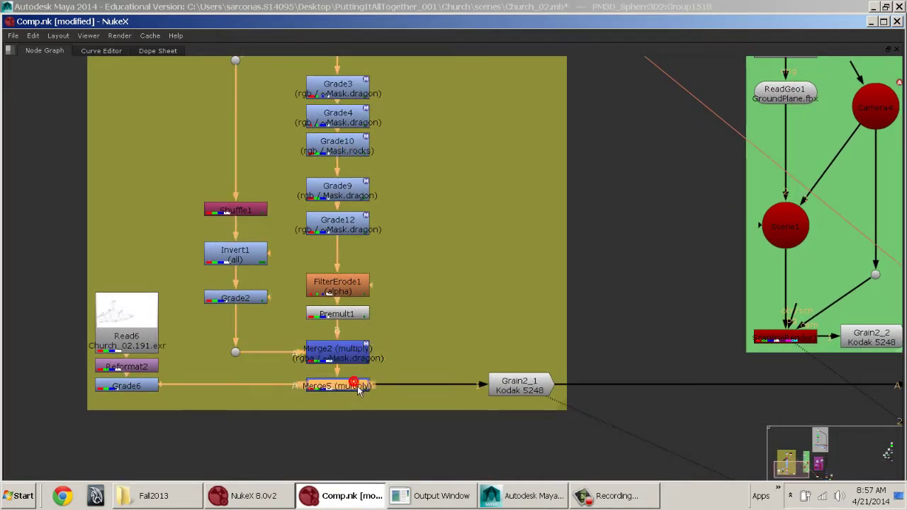
middle_drag(471, 313, 227, 318)
click(286, 390)
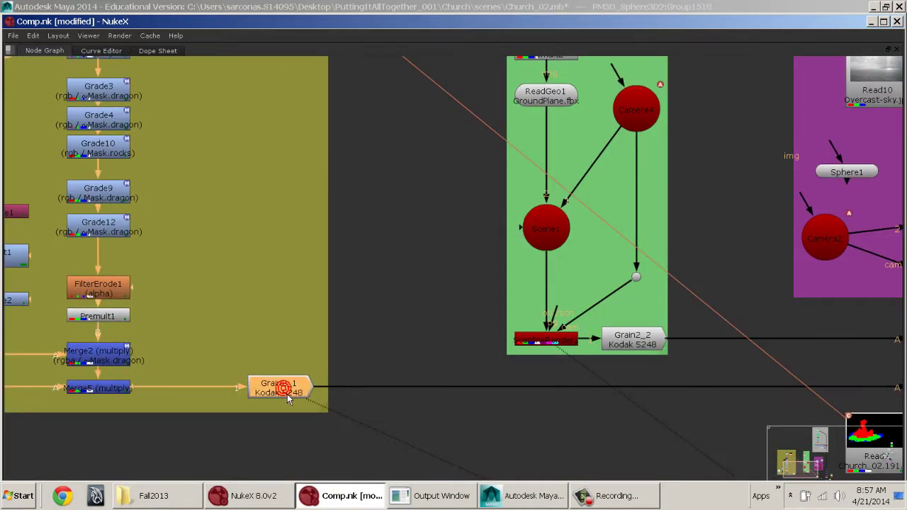
Step: Survey the whole node graph and select the yellow backdrop that groups the dragon branch
middle_drag(333, 238, 42, 194)
middle_drag(142, 236, 505, 322)
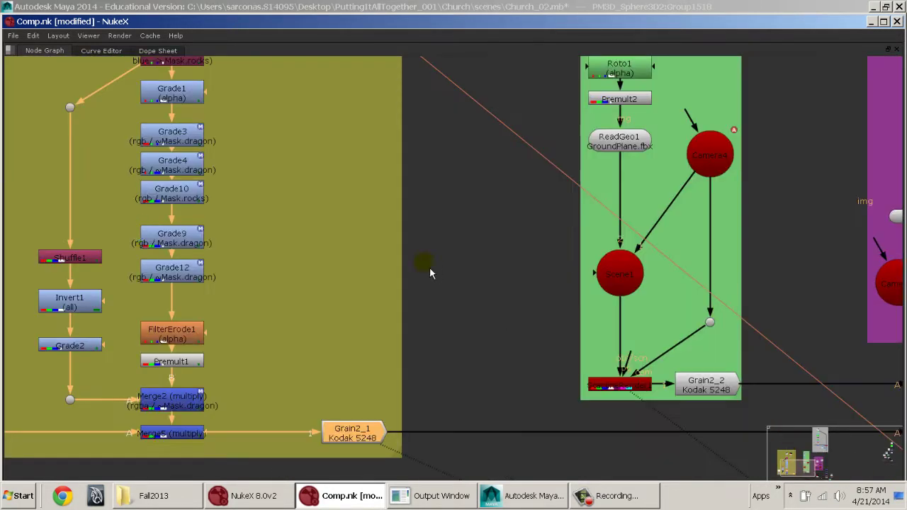
scroll(430, 267, down, 7)
click(338, 171)
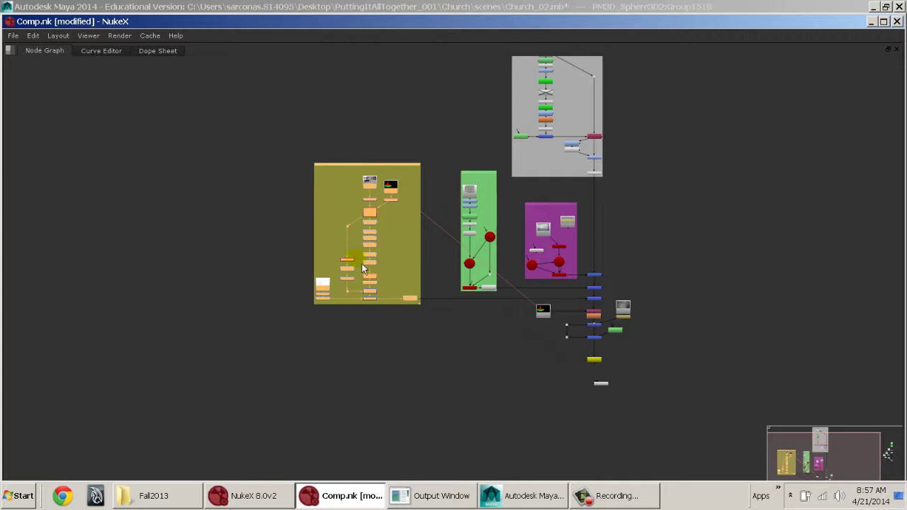
scroll(359, 252, up, 3)
middle_drag(472, 230, 272, 197)
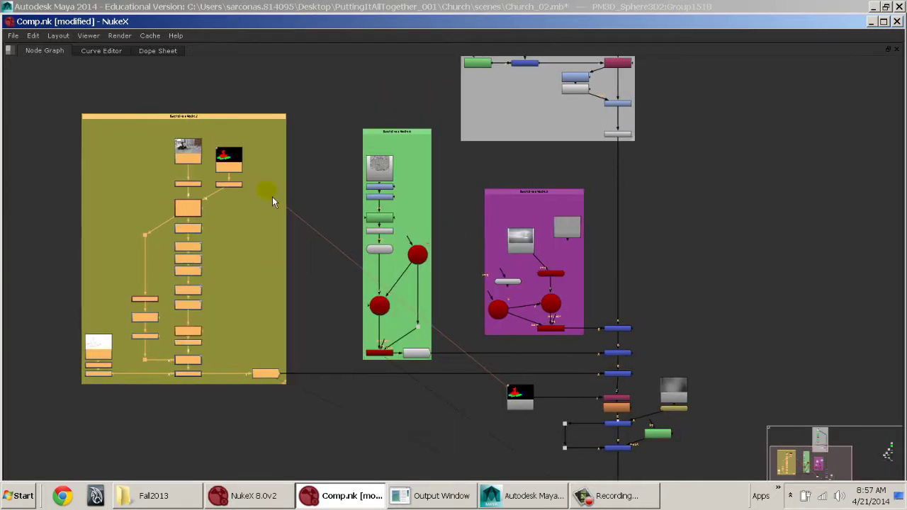
Step: Locate the green ground-plane branch and select its backdrop, BackdropNode4, with all the nodes inside
scroll(272, 196, up, 3)
middle_drag(425, 225, 395, 229)
scroll(388, 177, up, 2)
middle_drag(367, 108, 387, 146)
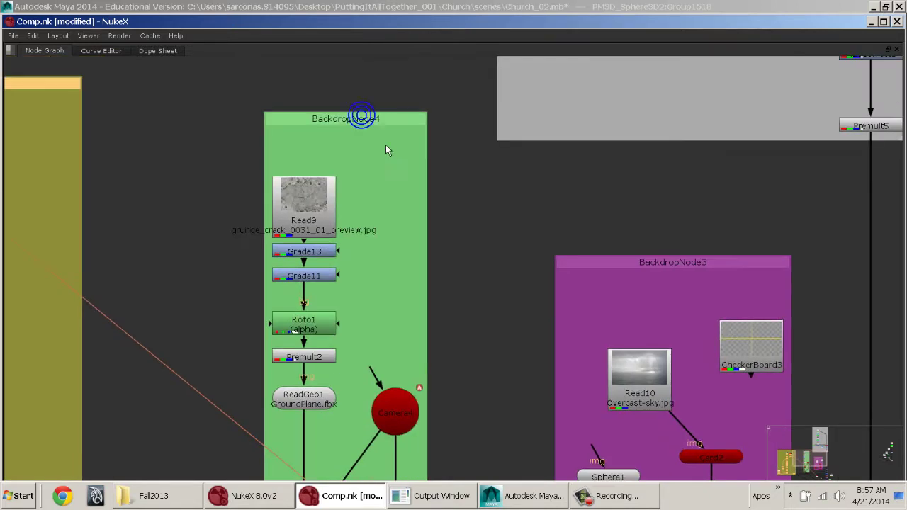
click(368, 119)
key(Tab)
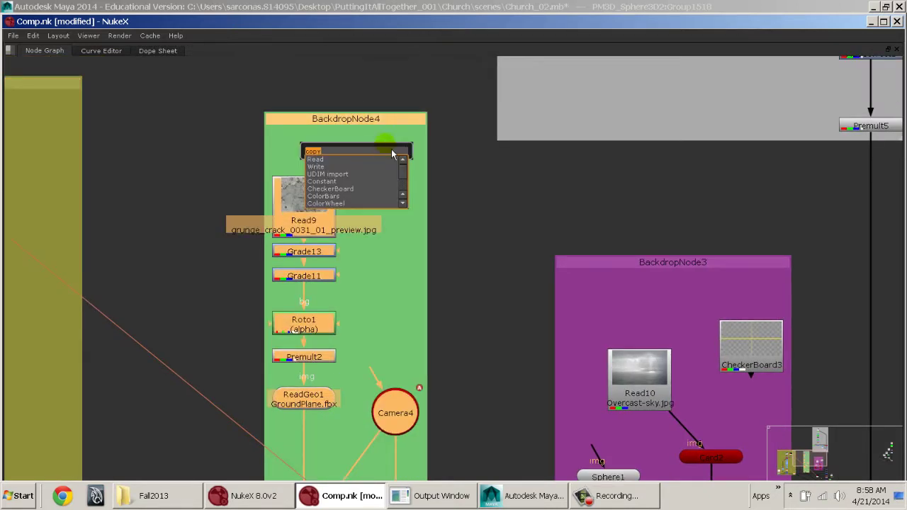
click(426, 150)
Step: Restore the full workspace layout and display Read9's cracked-concrete texture in the viewer, framed whole
key(space)
middle_drag(335, 193, 352, 182)
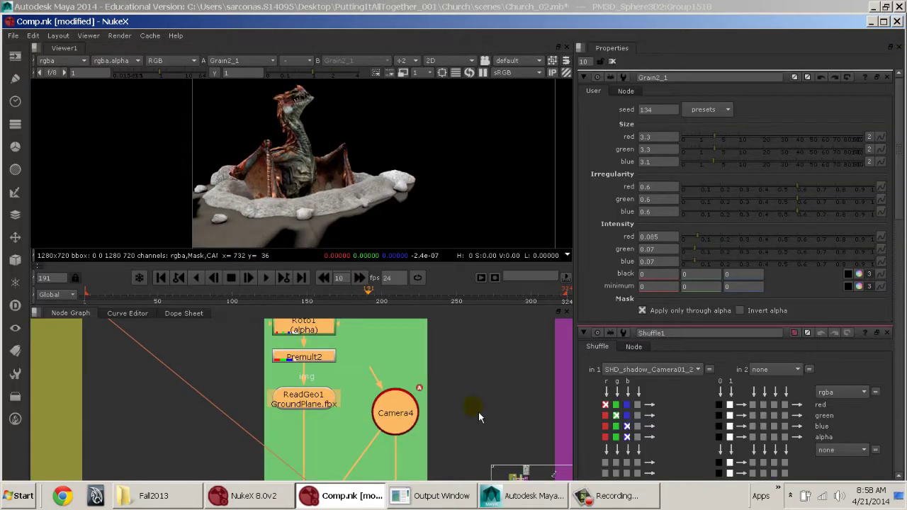
middle_drag(467, 342, 460, 401)
middle_drag(395, 340, 423, 417)
click(304, 340)
key(1)
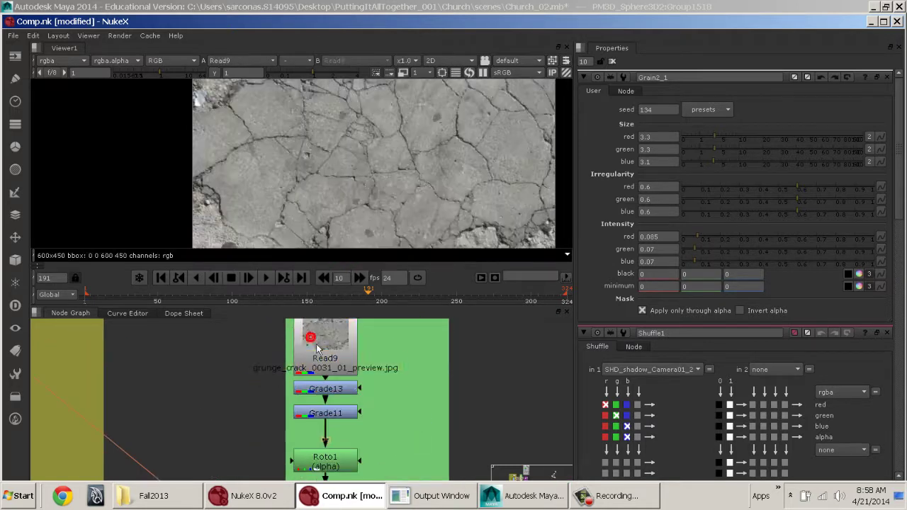
scroll(374, 163, down, 1)
scroll(376, 164, down, 1)
middle_drag(391, 151, 373, 140)
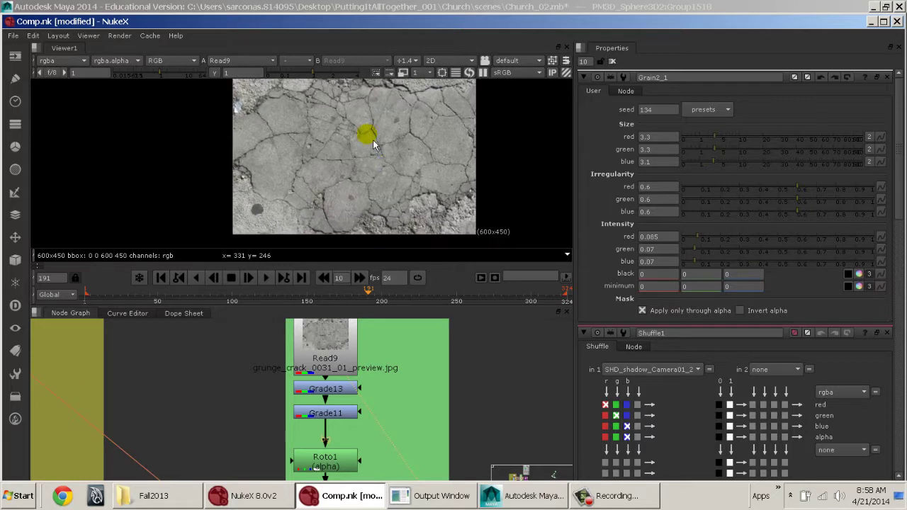
Step: View the results of Grade13 and Grade11 on the concrete texture, with the cracks seen close up
click(347, 370)
key(1)
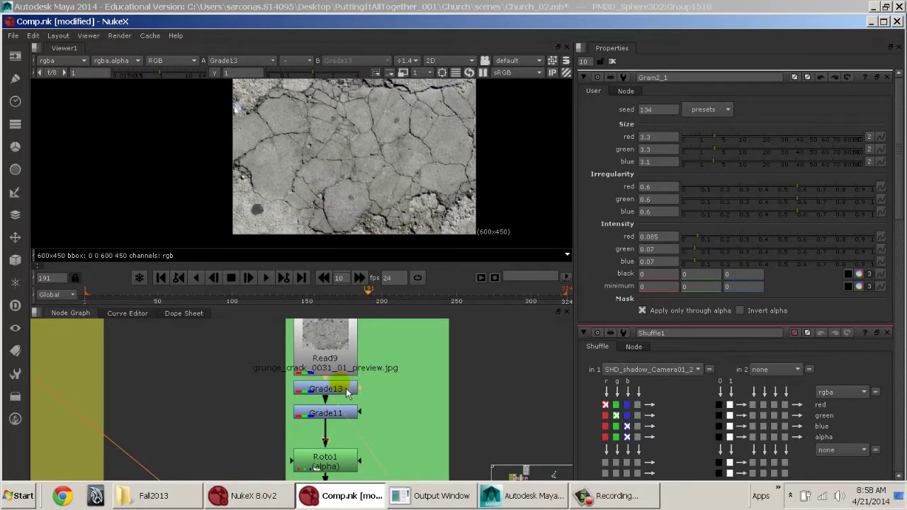
scroll(385, 151, up, 2)
scroll(384, 149, up, 1)
middle_drag(384, 146, 400, 150)
click(334, 415)
key(1)
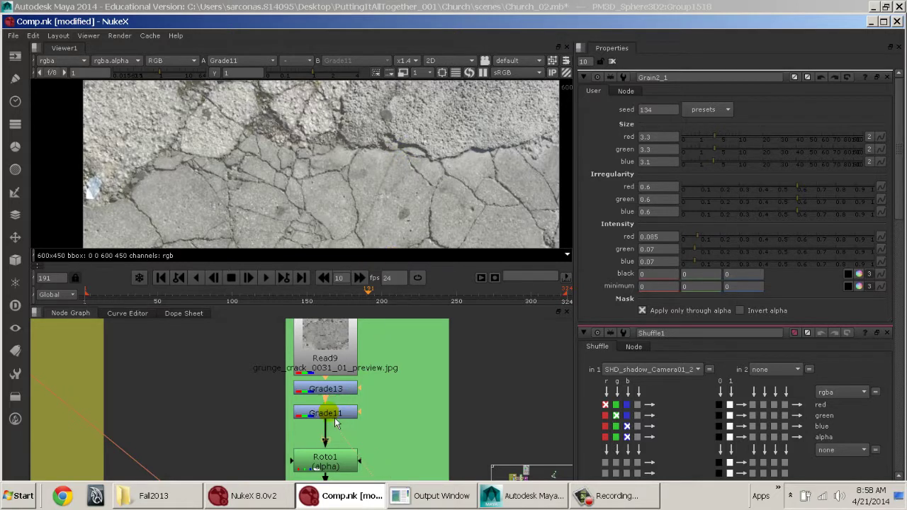
Step: Compare the ungraded Read9 texture with the Grade11 result in the viewer
click(323, 358)
key(1)
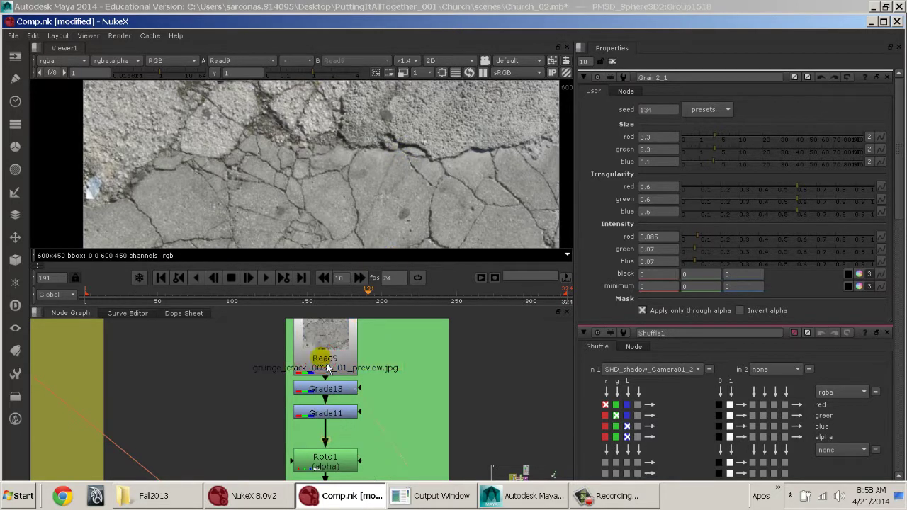
click(329, 413)
key(1)
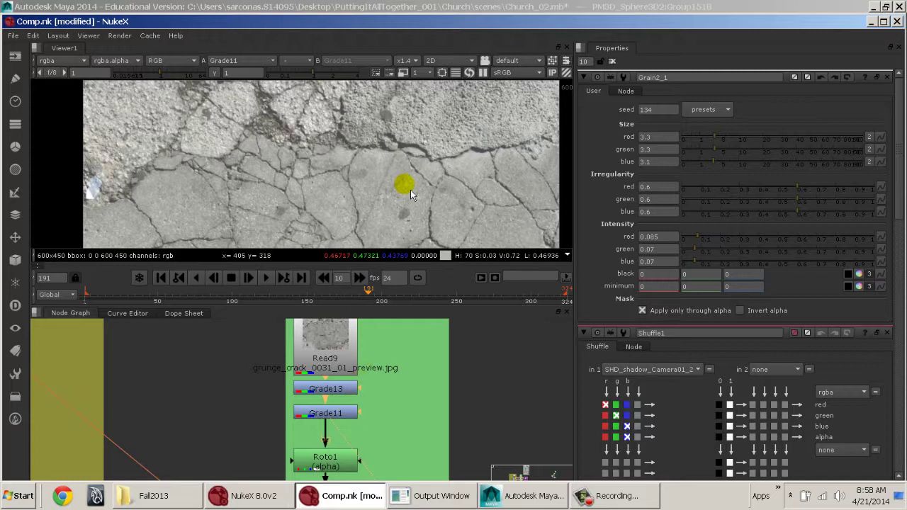
Step: Display Roto1 in the viewer, inspect the soft-edged shape in its alpha channel, and return to RGB
middle_drag(393, 432, 390, 350)
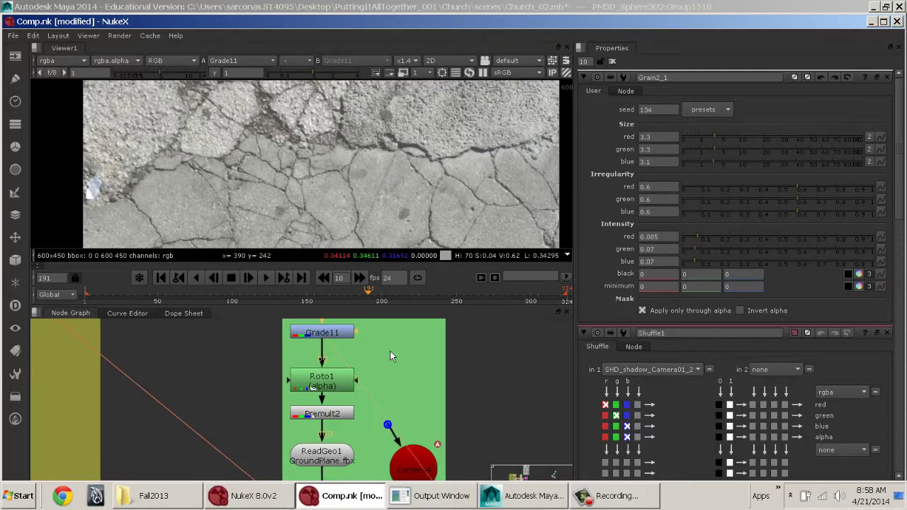
click(336, 381)
key(1)
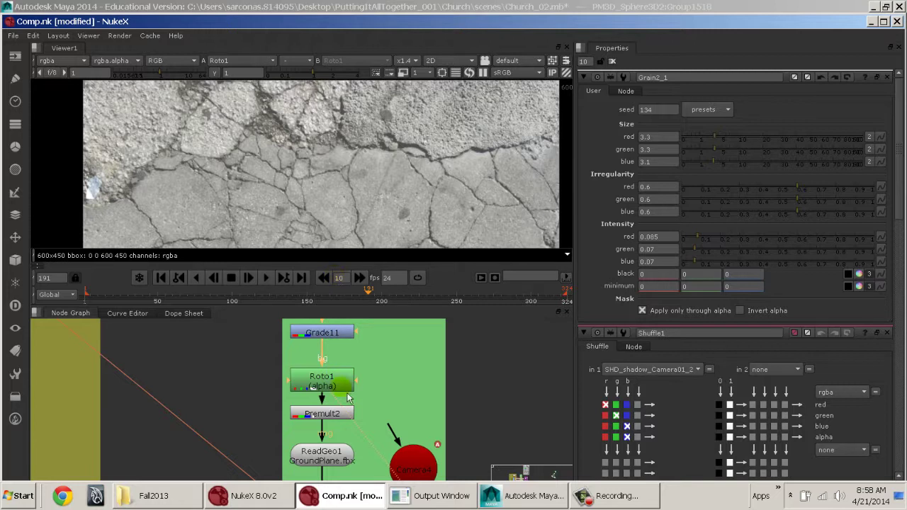
key(a)
scroll(347, 174, down, 2)
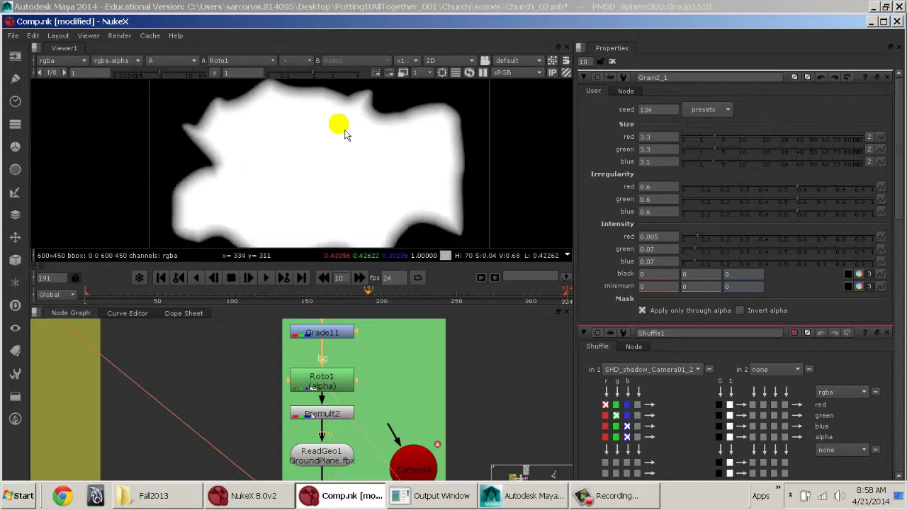
scroll(345, 135, down, 2)
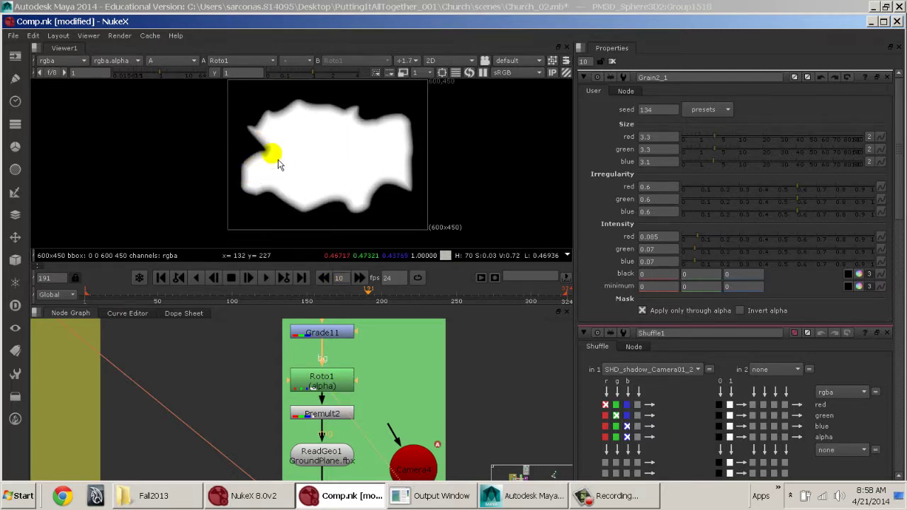
key(a)
key(a)
key(a)
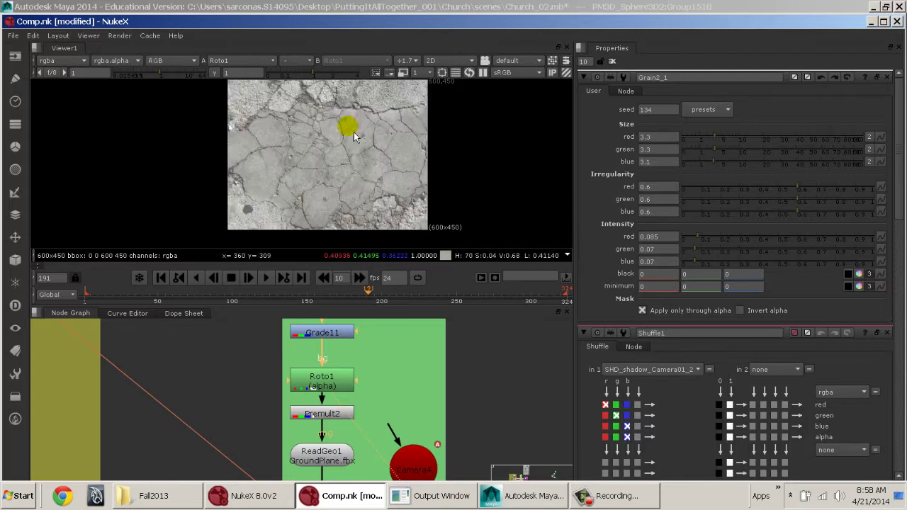
Step: View Premult2's cut-out of the concrete texture and compare it with the unpremultiplied Roto1 output
middle_drag(348, 436, 344, 380)
click(329, 358)
key(1)
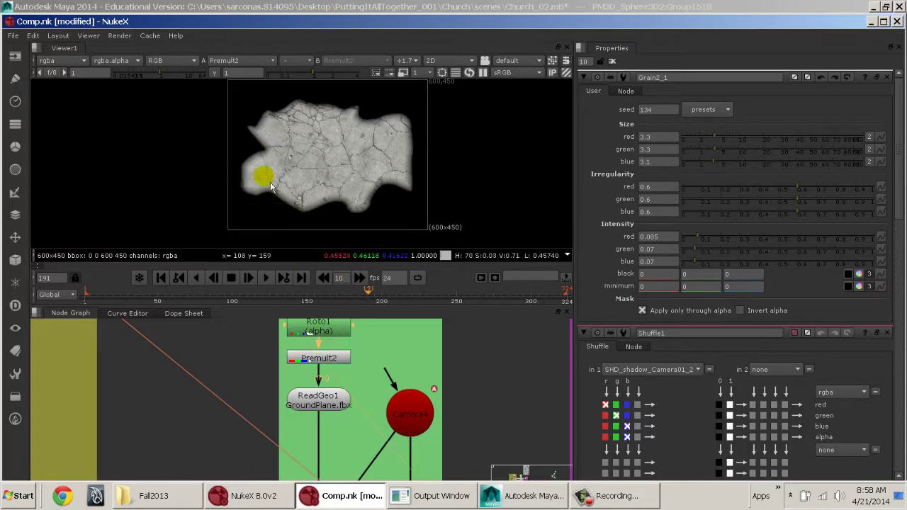
right_click(316, 380)
middle_drag(269, 324, 273, 356)
click(323, 366)
key(1)
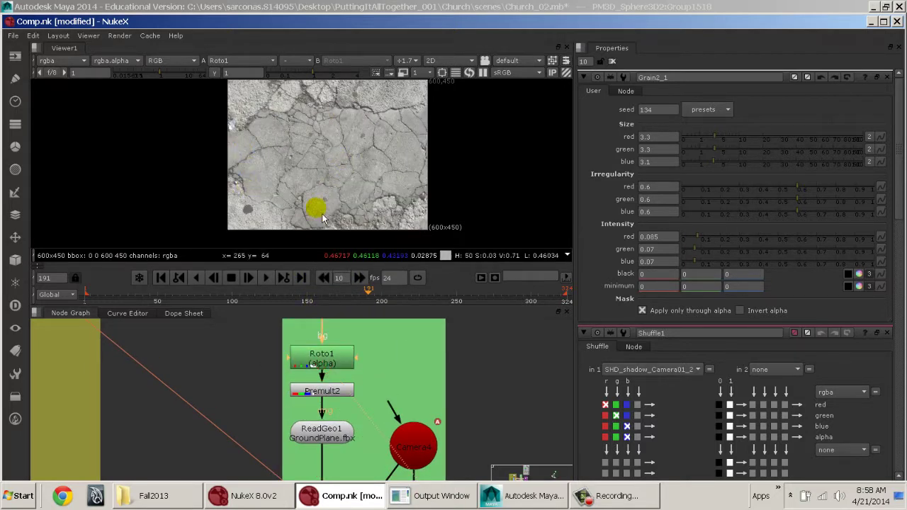
click(312, 391)
key(1)
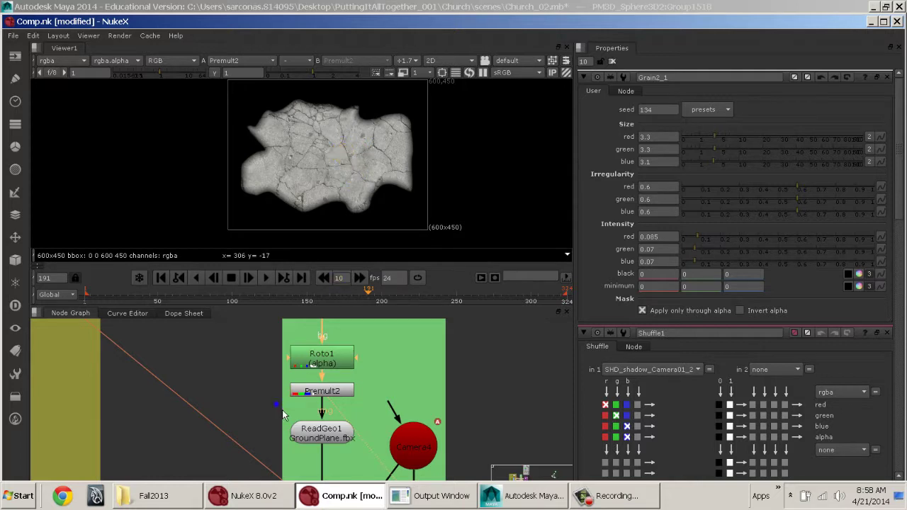
Step: Go back to the start of the dragon branch and display the Read1 render in the viewer
middle_drag(277, 407, 462, 357)
middle_drag(302, 417, 160, 337)
scroll(339, 417, down, 2)
middle_drag(325, 416, 510, 460)
middle_drag(384, 413, 439, 467)
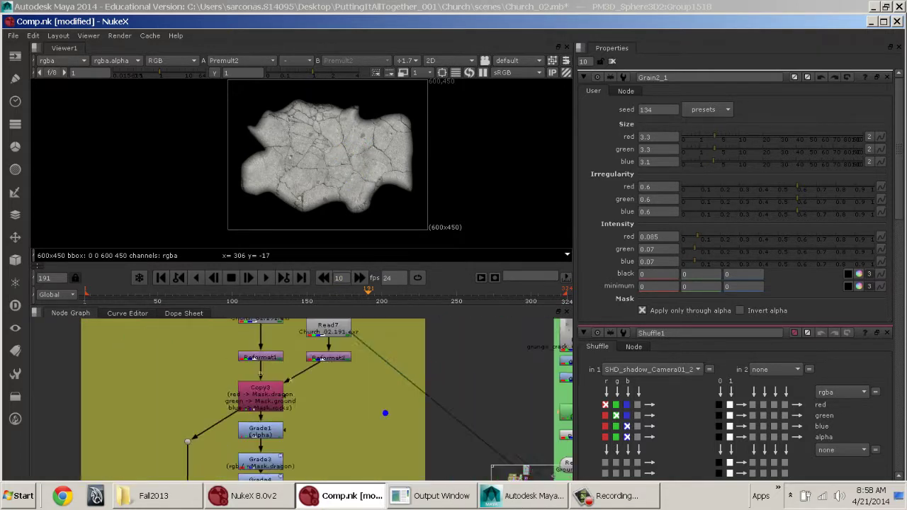
middle_drag(356, 410, 359, 448)
click(286, 365)
key(1)
scroll(283, 190, up, 2)
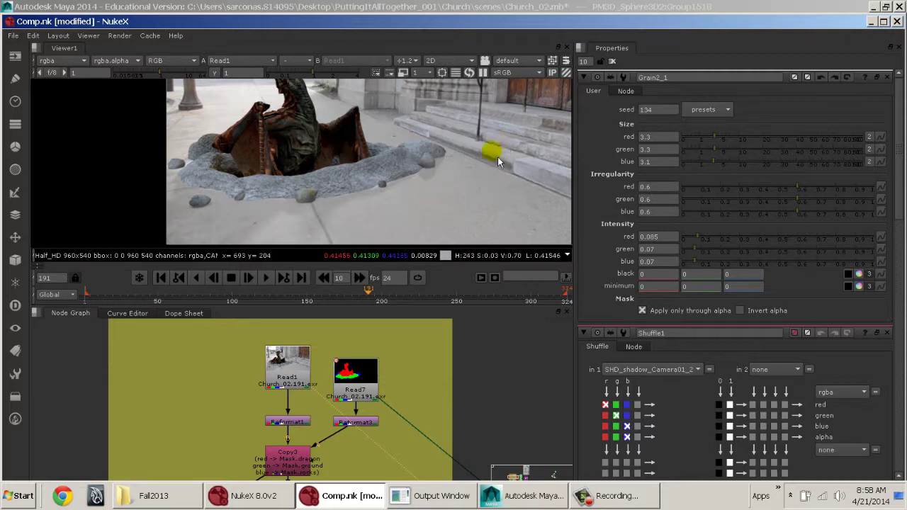
Step: Examine the pavement and the rock ring around the dragon in the Read1 render
scroll(498, 158, down, 3)
middle_drag(463, 171, 393, 221)
scroll(373, 168, up, 3)
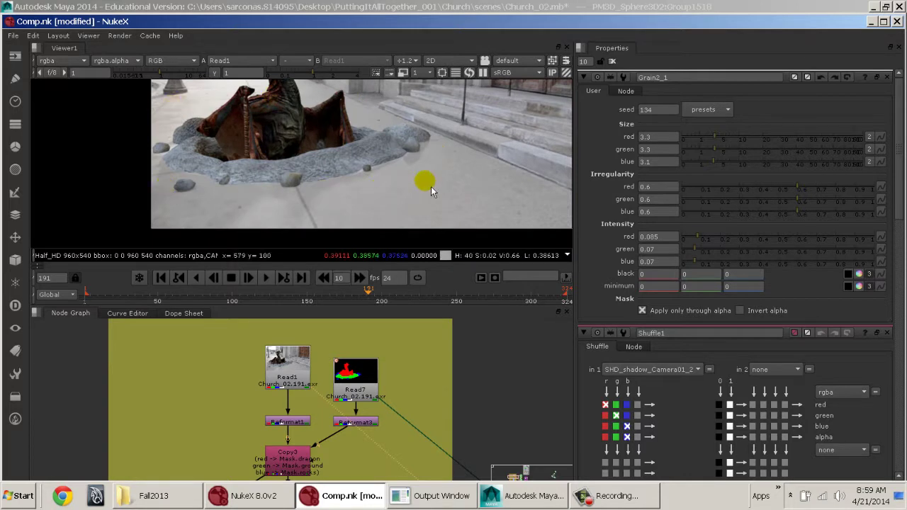
ctrl+click(422, 144)
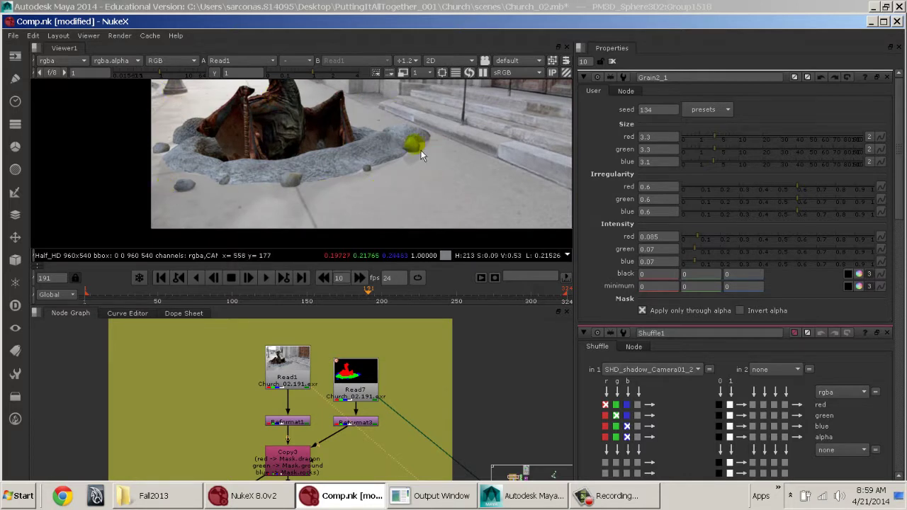
middle_drag(382, 137, 373, 196)
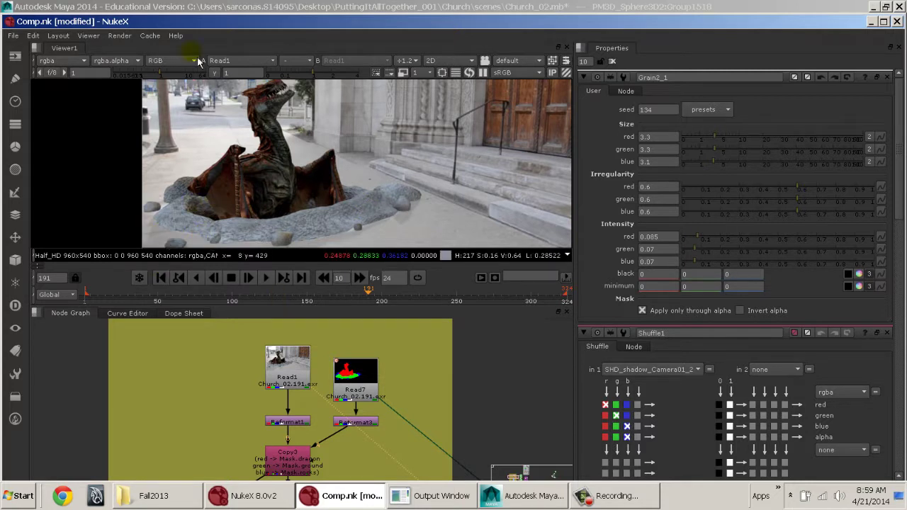
Step: Relate the dragon render to the graph by selecting BackdropNode2, BackdropNode4 and BackdropNode2 again
middle_drag(439, 383, 281, 373)
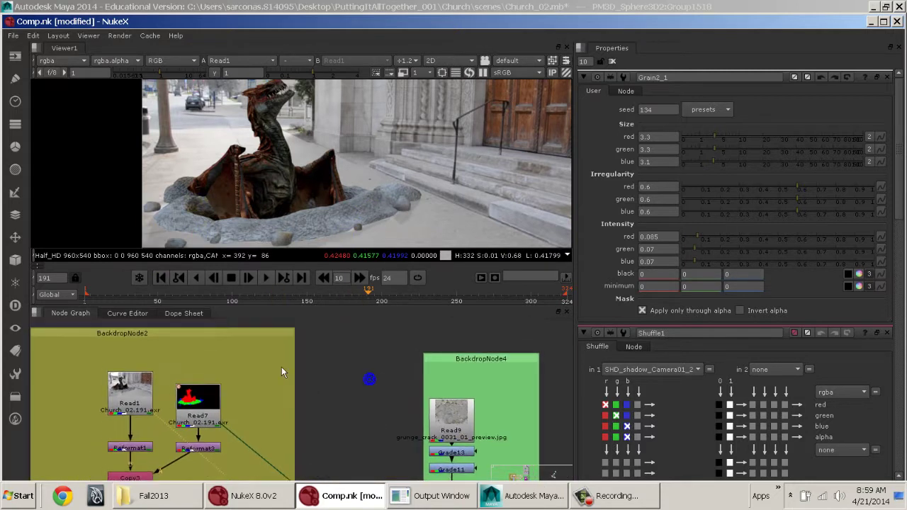
click(253, 333)
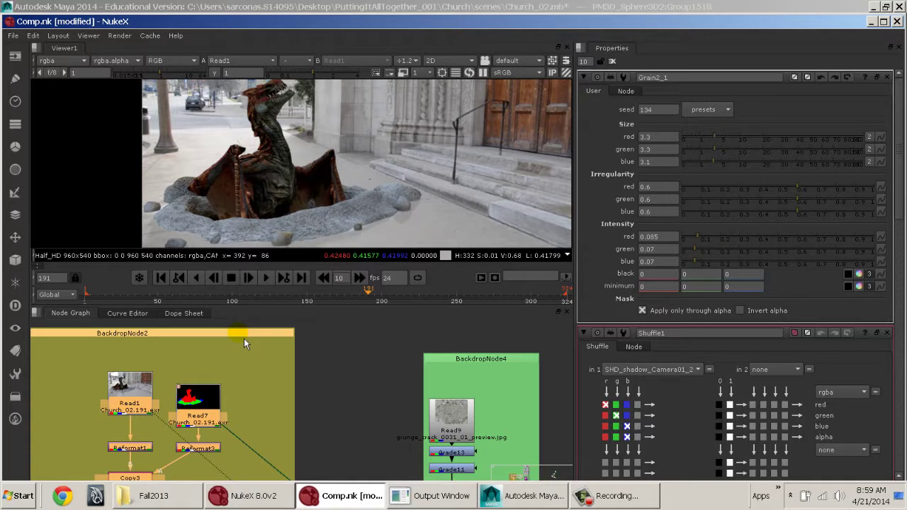
middle_drag(475, 384, 314, 348)
click(316, 328)
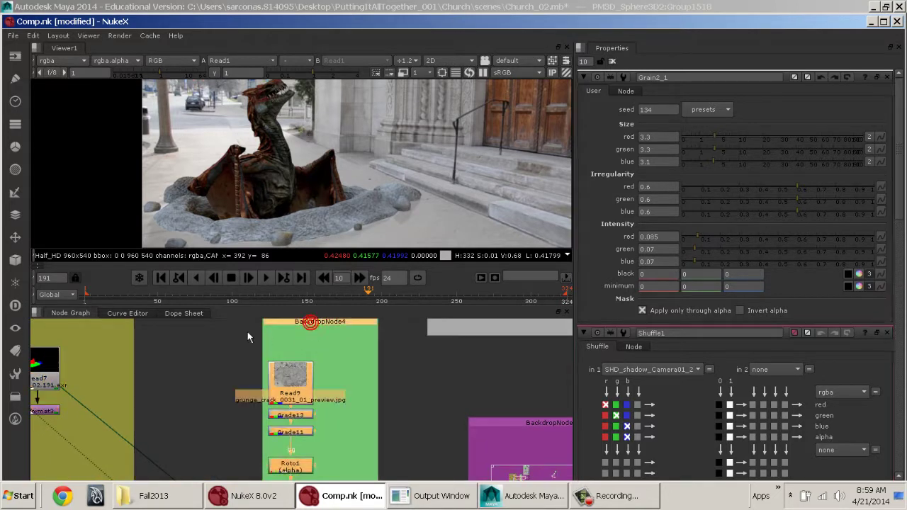
middle_drag(247, 332, 195, 333)
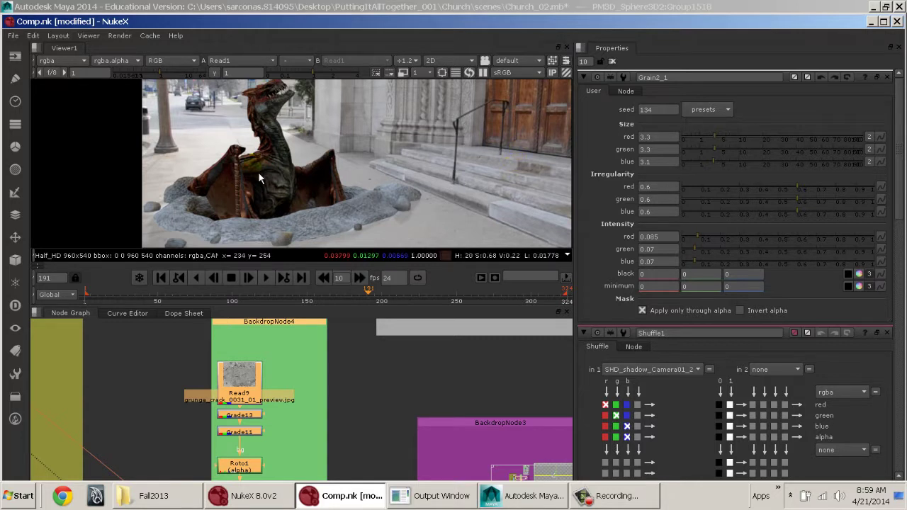
middle_drag(332, 211, 296, 180)
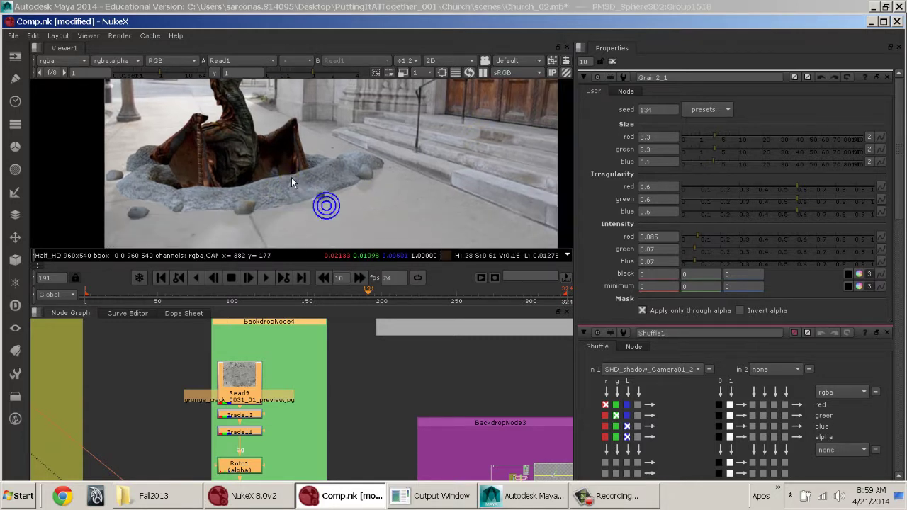
middle_drag(89, 350, 425, 448)
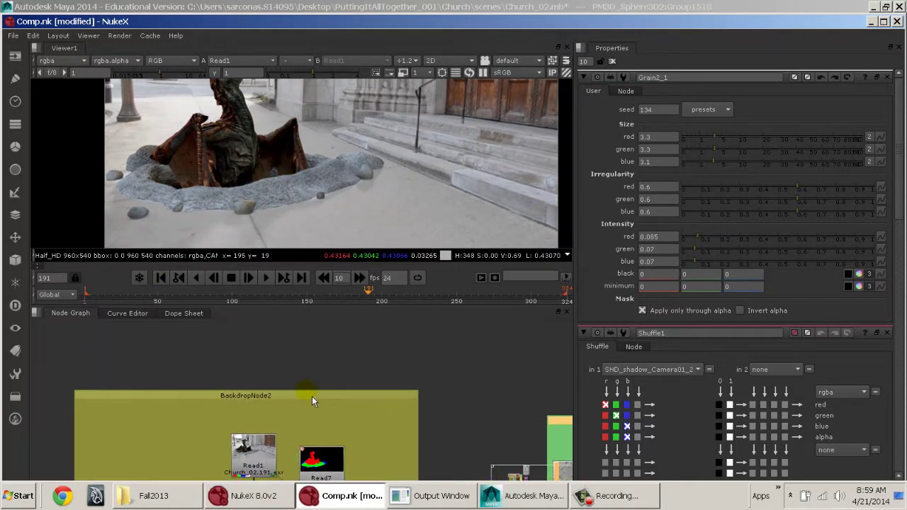
click(311, 395)
middle_drag(305, 428, 300, 365)
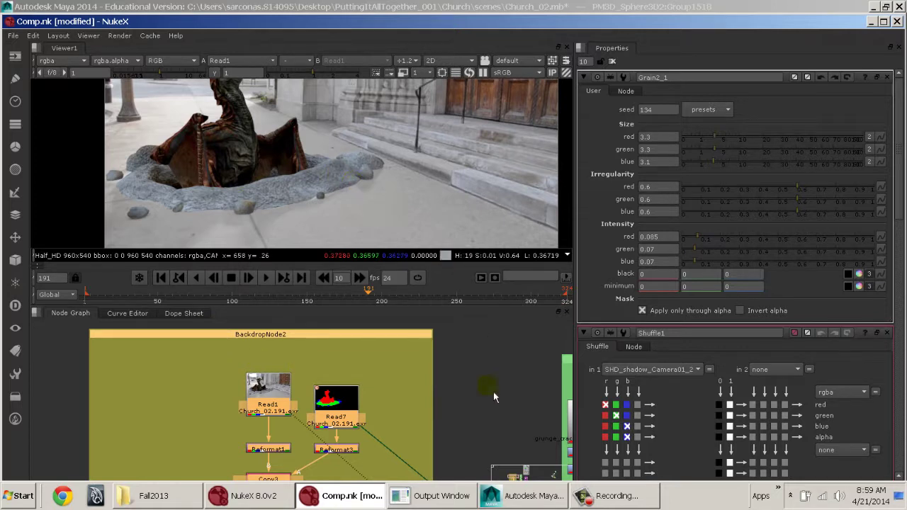
Step: Display Read9's whole concrete texture in the viewer again and scrub the timeline back to frame 1
middle_drag(493, 392, 291, 386)
key(1)
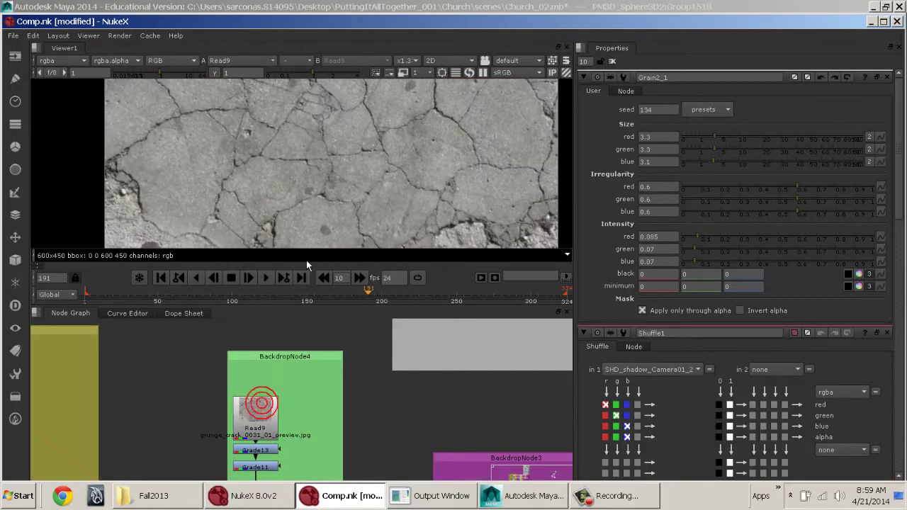
scroll(333, 156, down, 4)
middle_drag(340, 158, 313, 191)
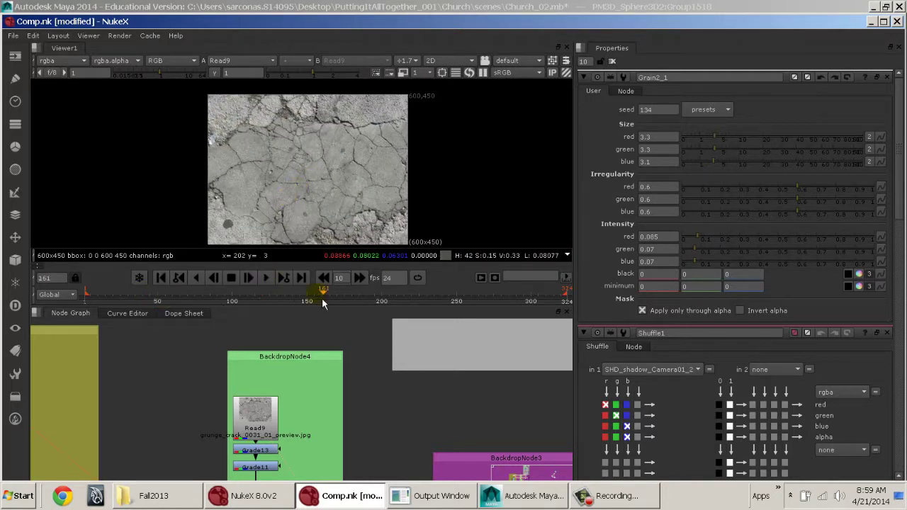
middle_drag(305, 445, 310, 382)
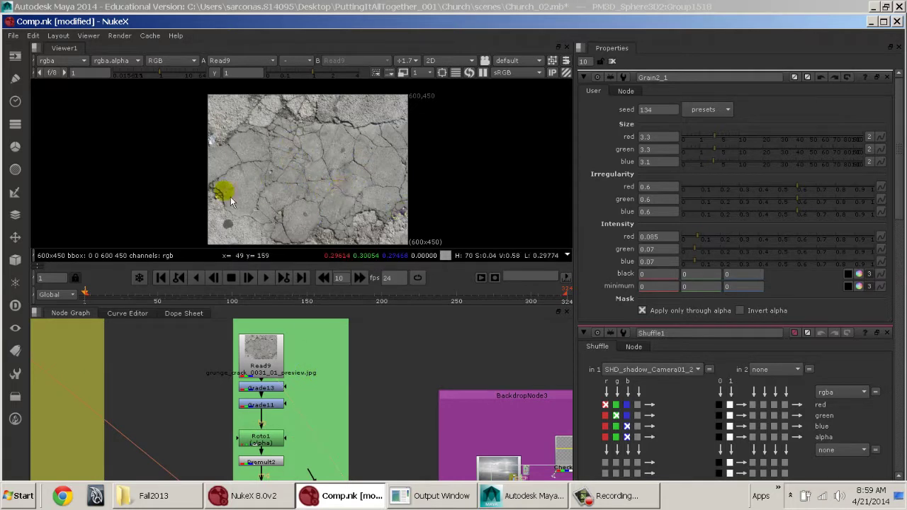
Step: Switch to Maya, show the church scene in the perspective view, and make masterLayer the active render layer
click(536, 496)
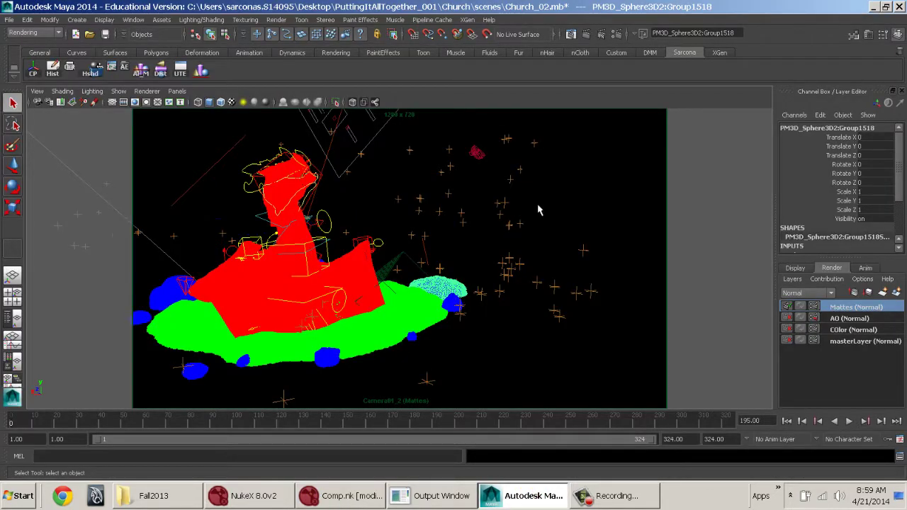
key(space)
drag(538, 210, 537, 177)
alt+drag(471, 241, 623, 283)
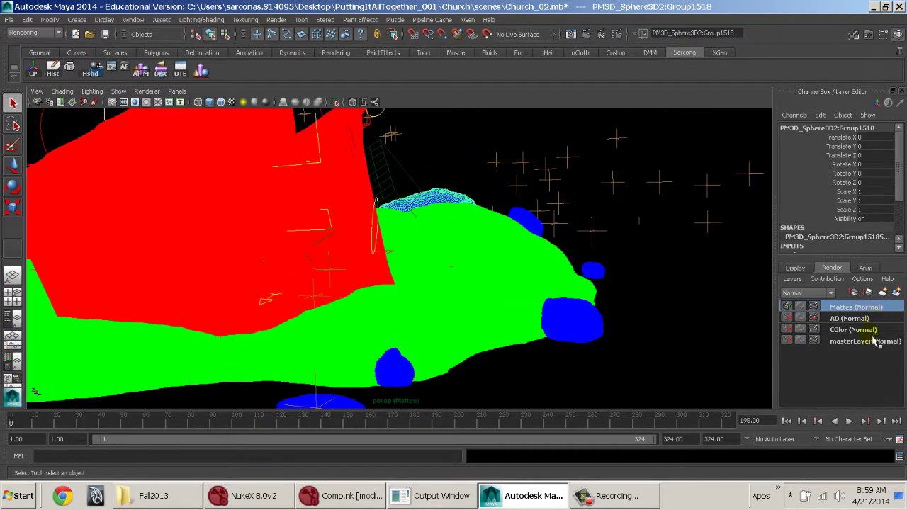
click(857, 330)
click(868, 342)
scroll(458, 226, down, 5)
alt+drag(457, 227, 503, 201)
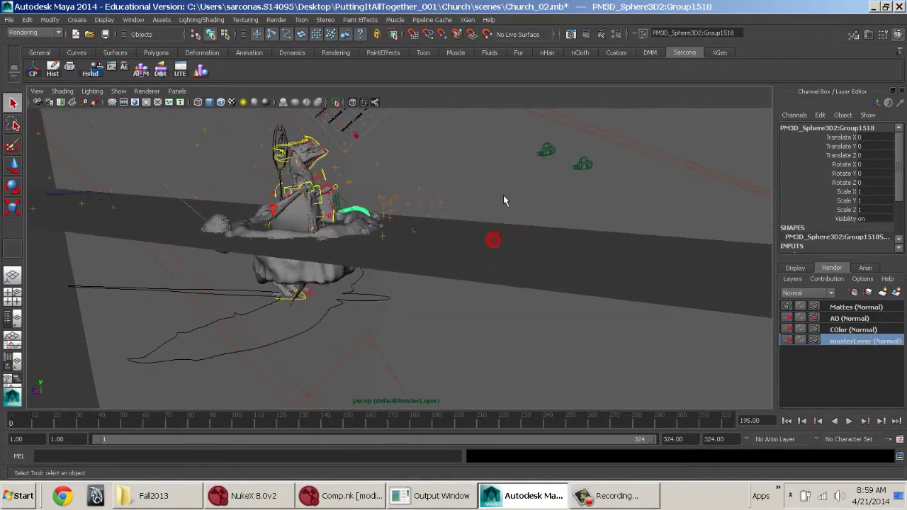
Step: Inspect the two scene cameras, camera1 and Camera01_2, by selecting each in turn in the perspective view
click(594, 168)
alt+drag(594, 168, 572, 215)
alt+middle_drag(572, 215, 532, 228)
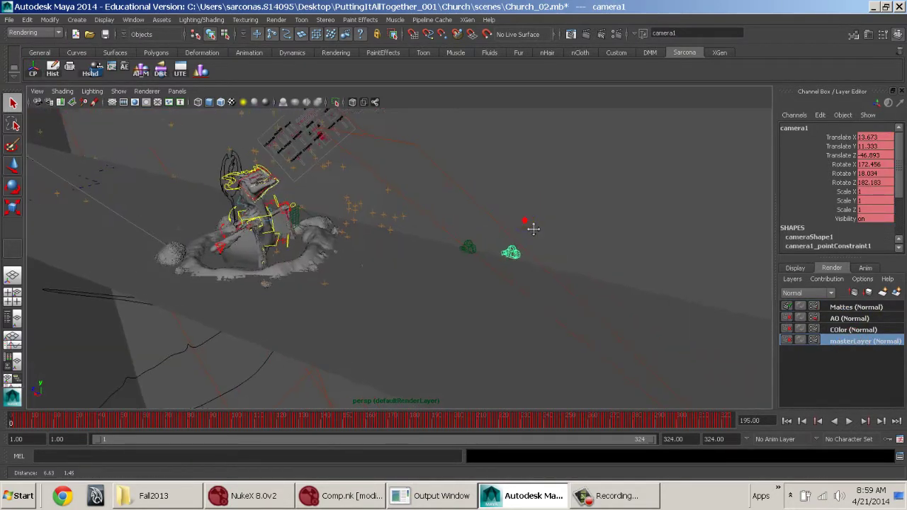
alt+drag(533, 229, 517, 267)
click(493, 245)
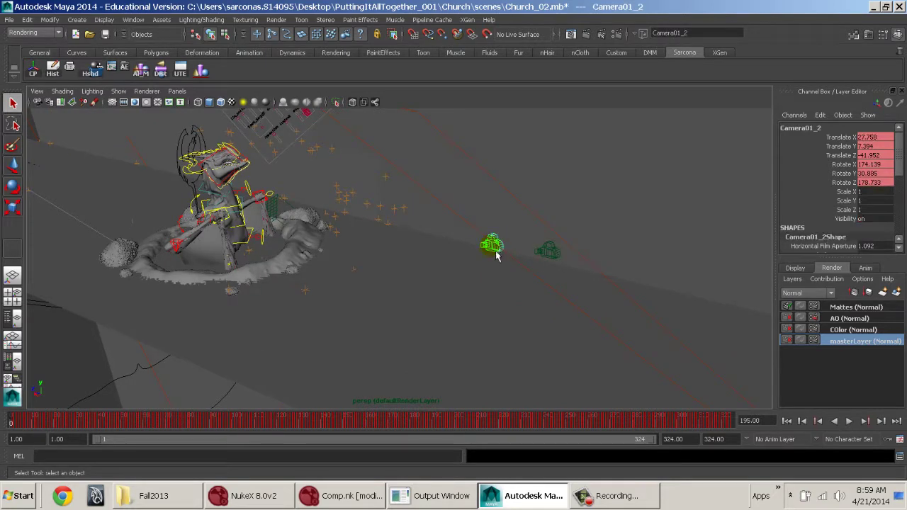
click(547, 254)
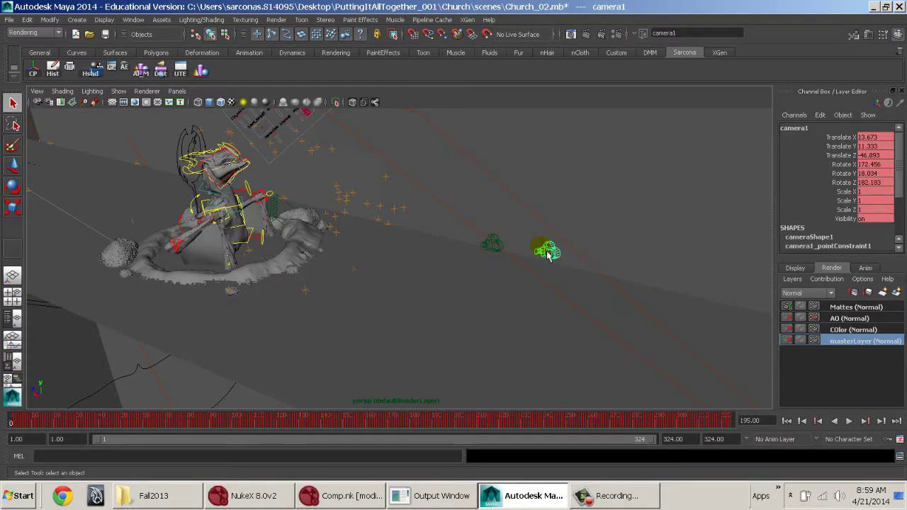
click(493, 245)
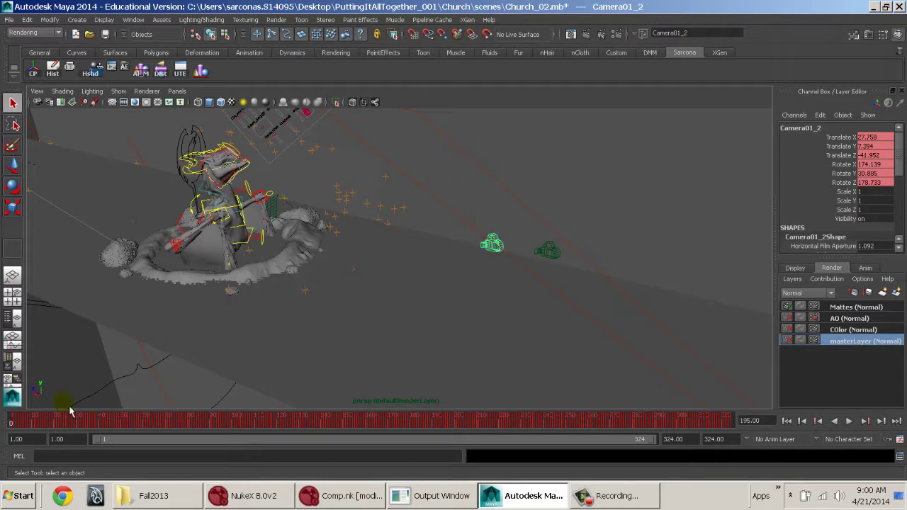
Step: Scrub the timeline to preview the motion of Camera01_2, and return to frame 1
click(101, 425)
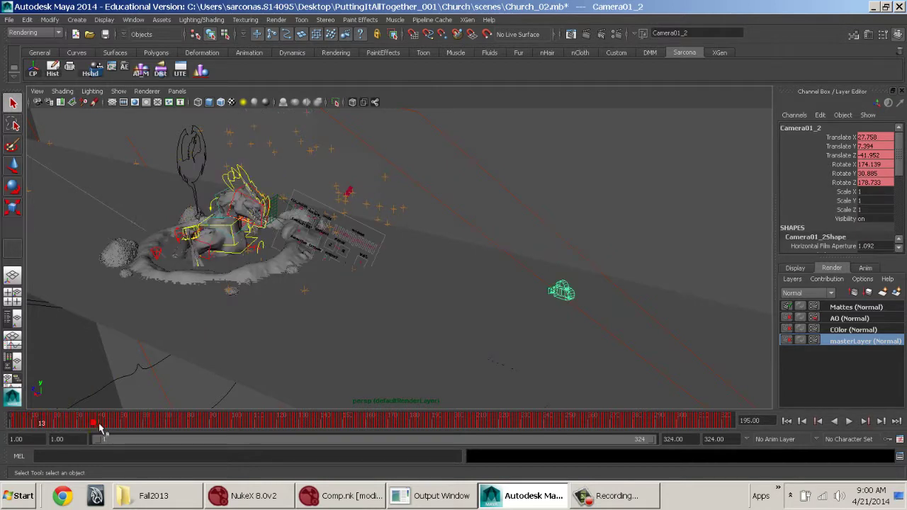
drag(101, 427, 145, 423)
click(8, 426)
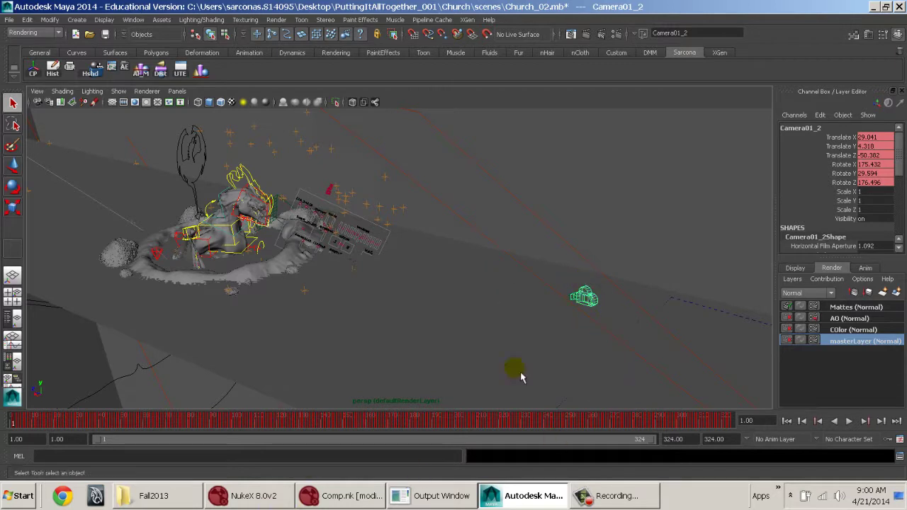
alt+drag(498, 308, 151, 91)
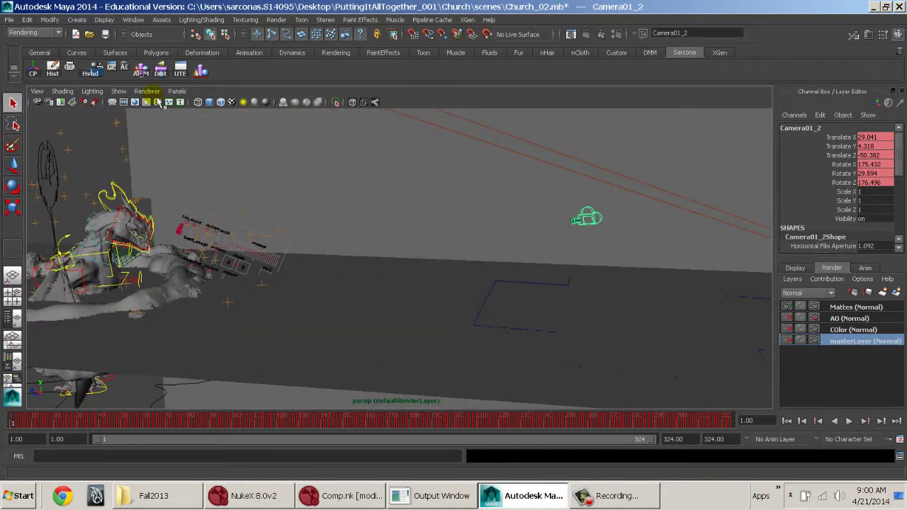
Step: Open the Outliner, expand matchCamGroup and its pf_data child, and select Camera01_2
click(69, 68)
click(45, 134)
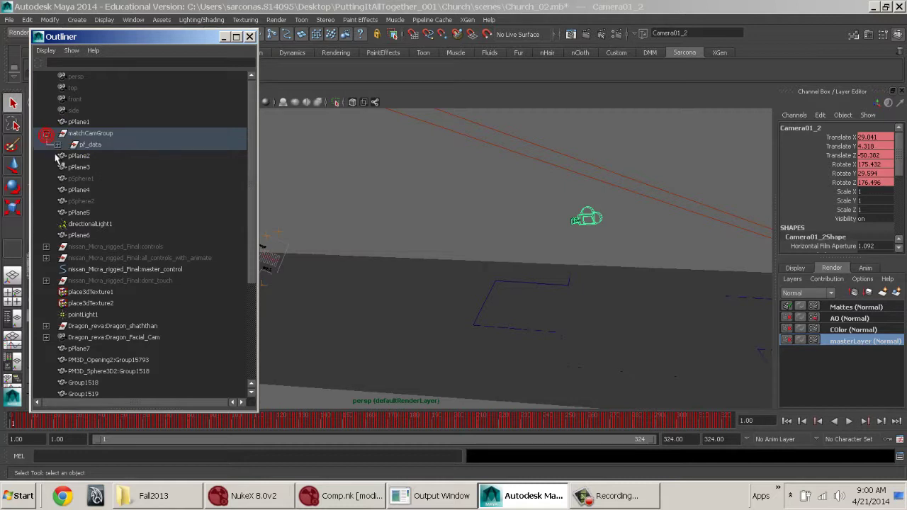
click(53, 145)
click(56, 144)
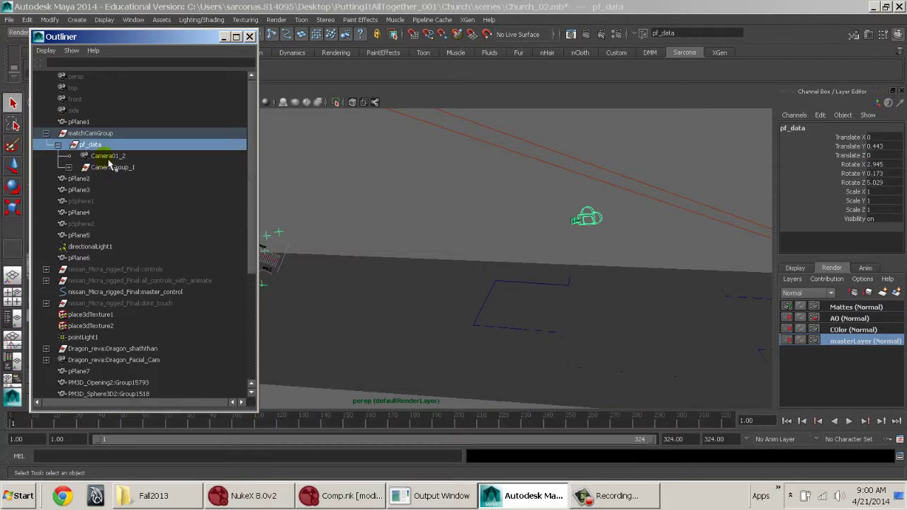
click(104, 155)
Step: Compare the transform channels of pf_data and matchCamGroup with those of Camera01_2
click(89, 145)
click(90, 134)
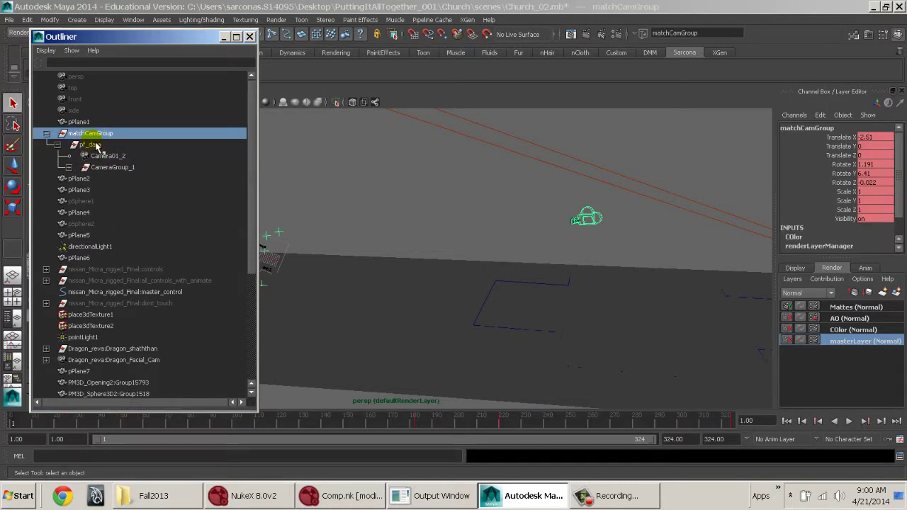
click(95, 145)
click(91, 134)
click(96, 145)
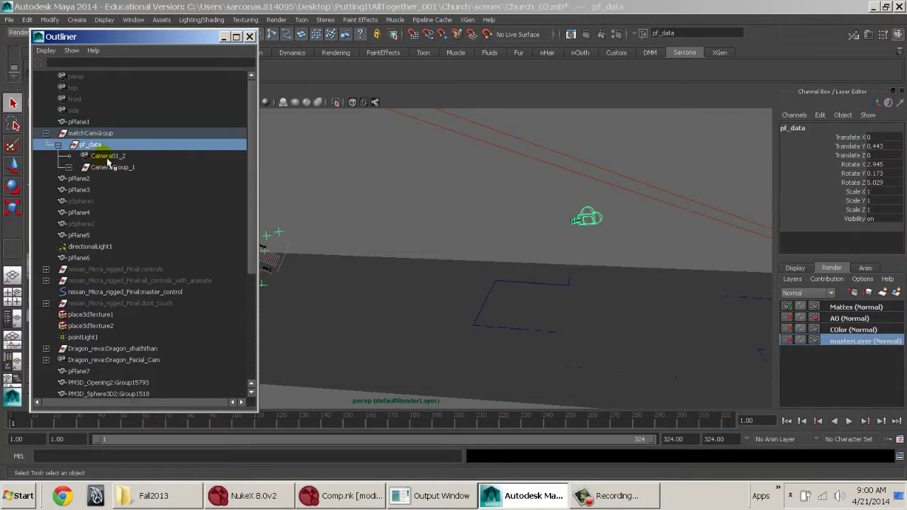
click(103, 156)
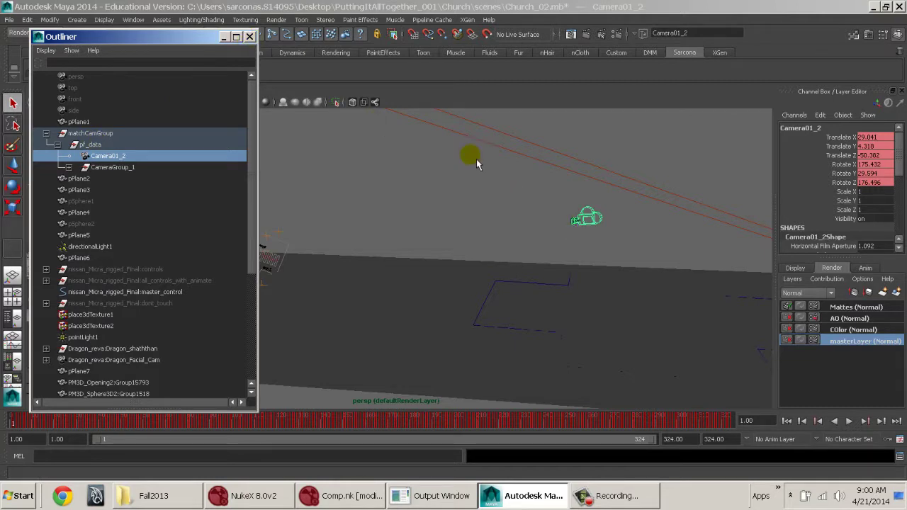
Step: Move the Outliner lower and trace the parent hierarchy from matchCamGroup through pf_data down to Camera01_2
drag(113, 36, 117, 70)
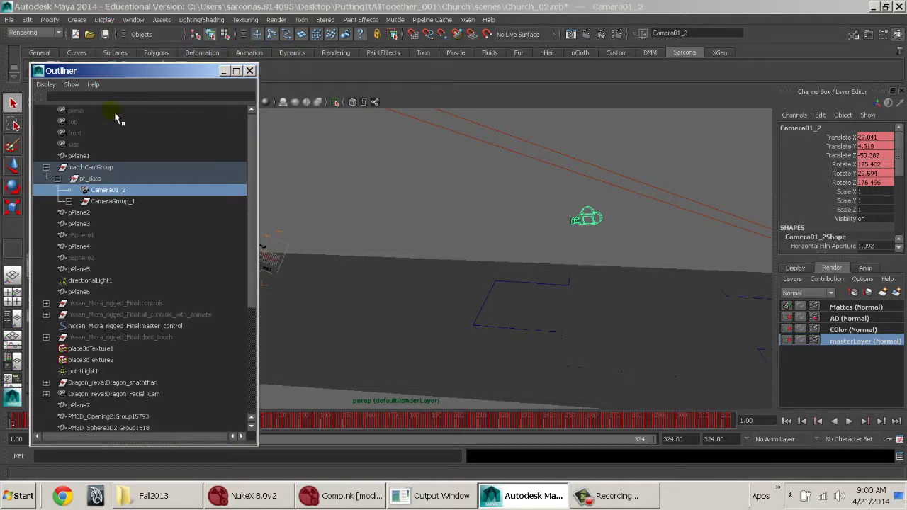
click(107, 179)
click(102, 167)
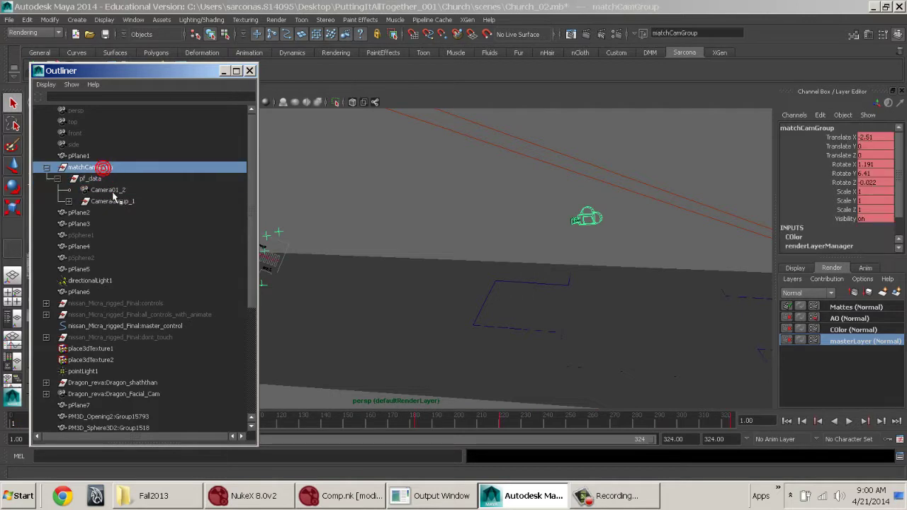
click(110, 190)
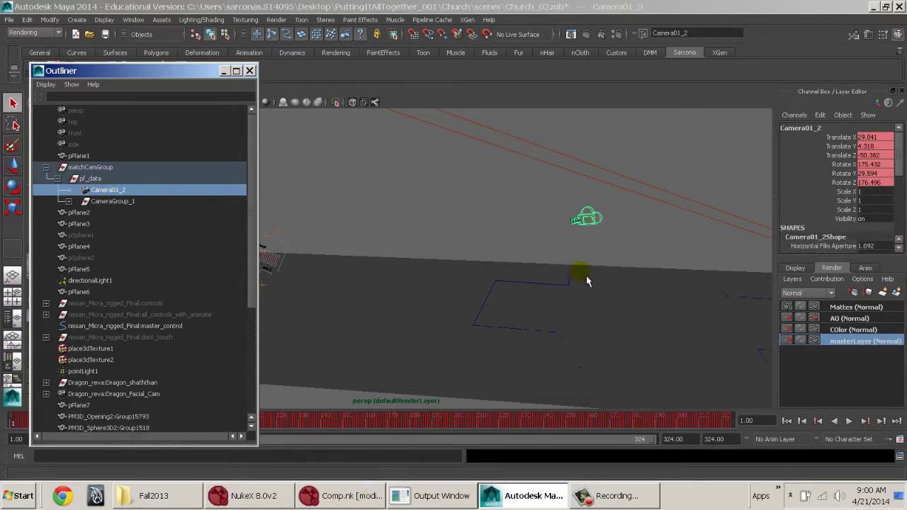
click(90, 168)
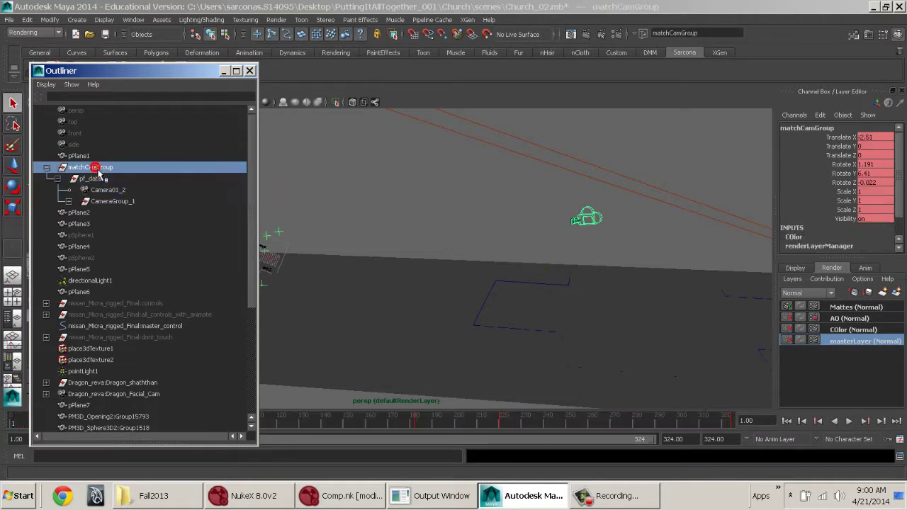
click(90, 179)
click(97, 190)
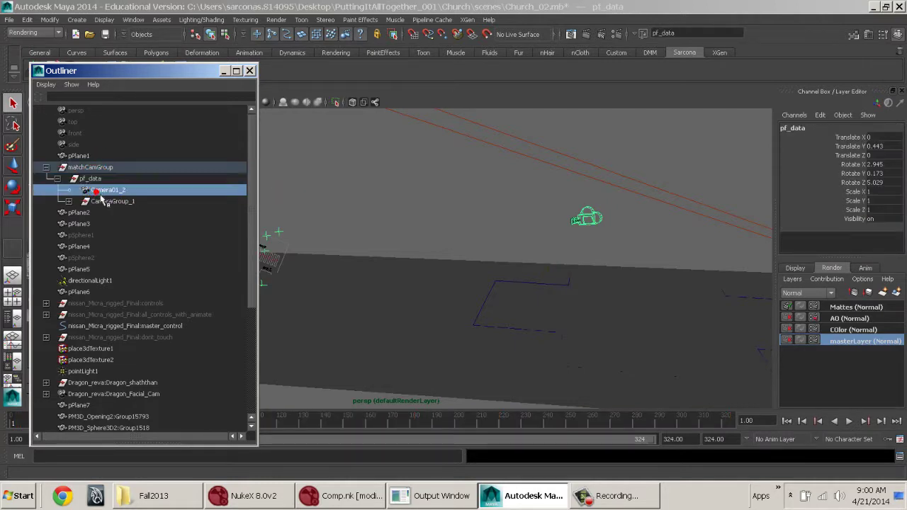
Step: Create a new camera and name it ToNuke_Camera
click(76, 19)
mouse_move(134, 80)
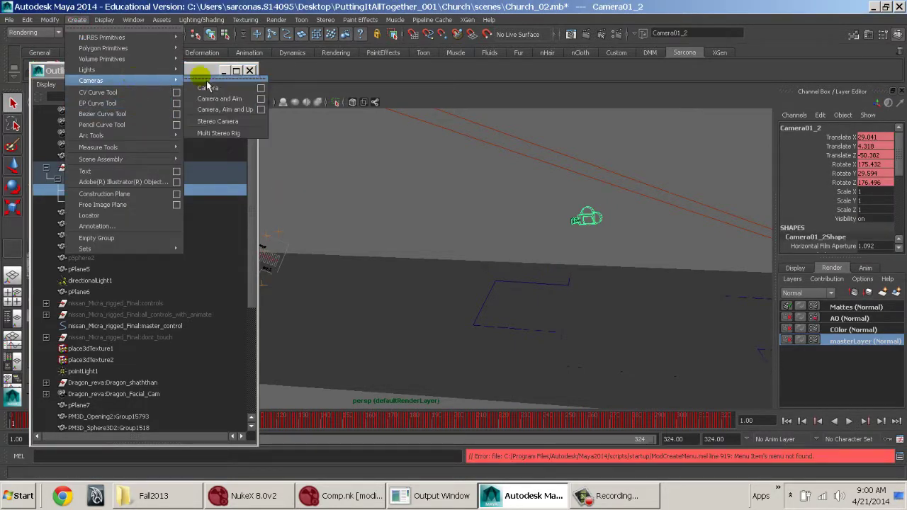
click(208, 87)
click(843, 126)
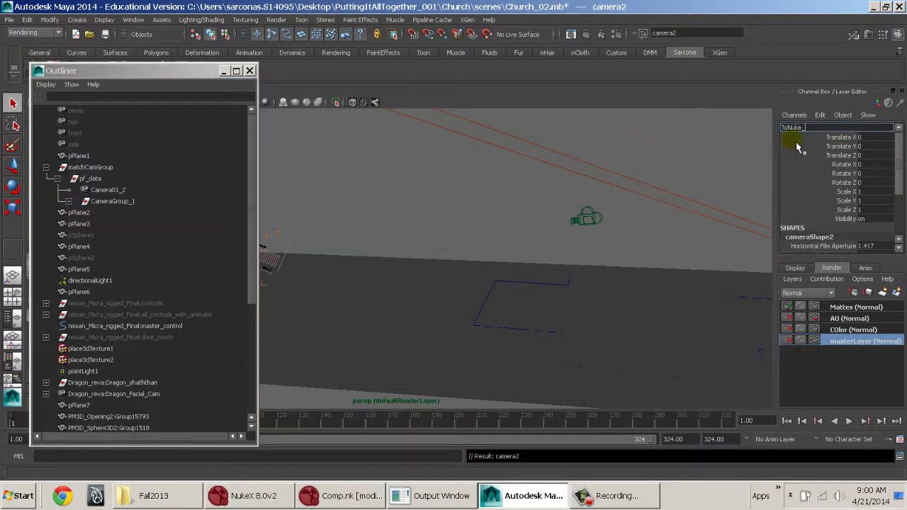
text(ToNuke_Camera)
key(Return)
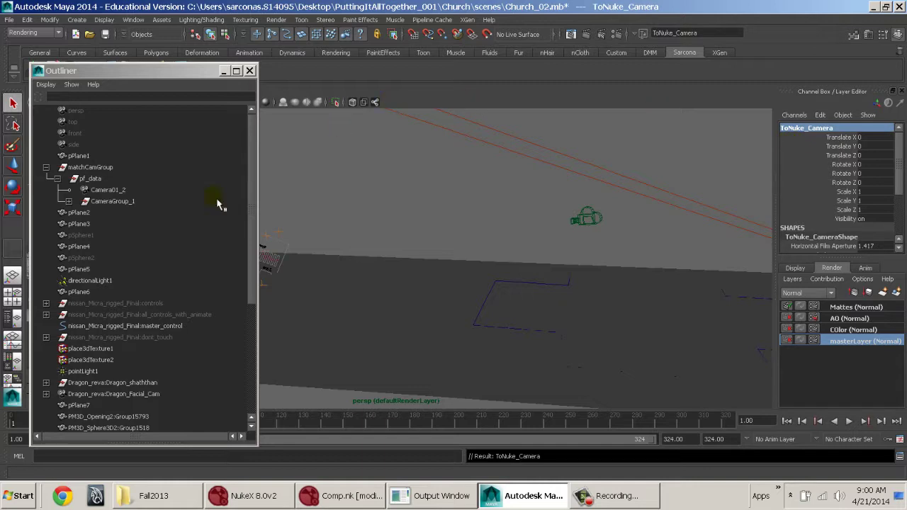
Step: Point-constrain ToNuke_Camera to the matched camera Camera01_2
click(114, 190)
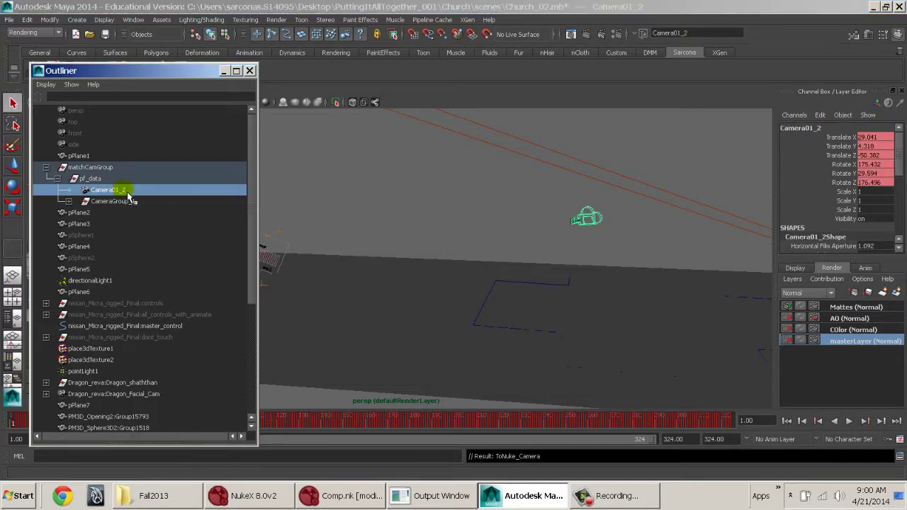
scroll(128, 203, down, 5)
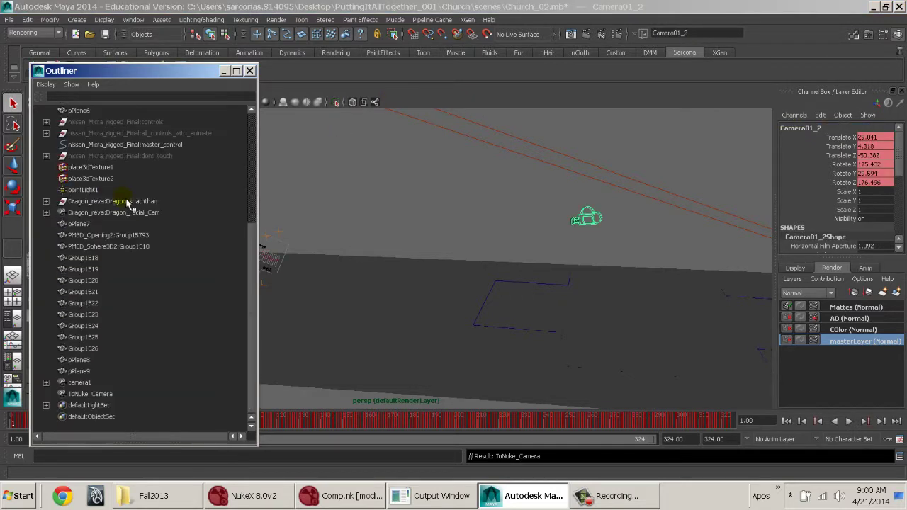
click(106, 394)
key(space)
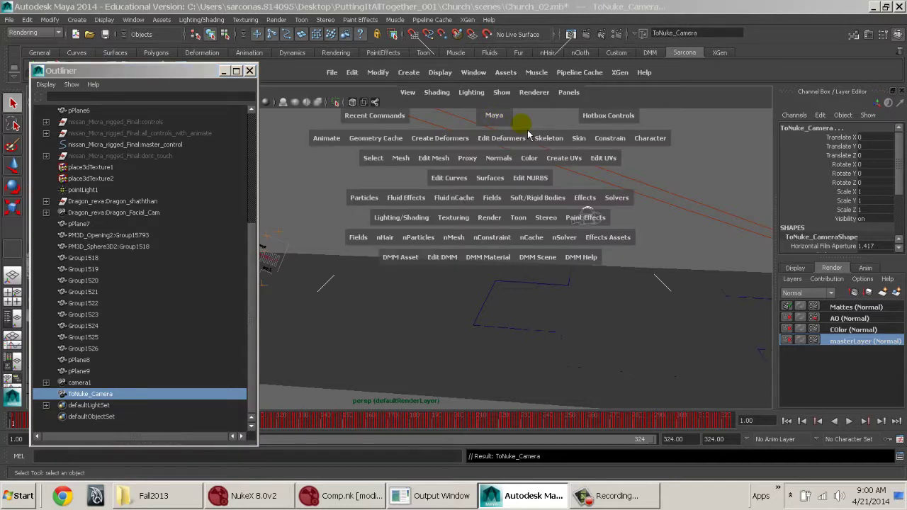
click(606, 138)
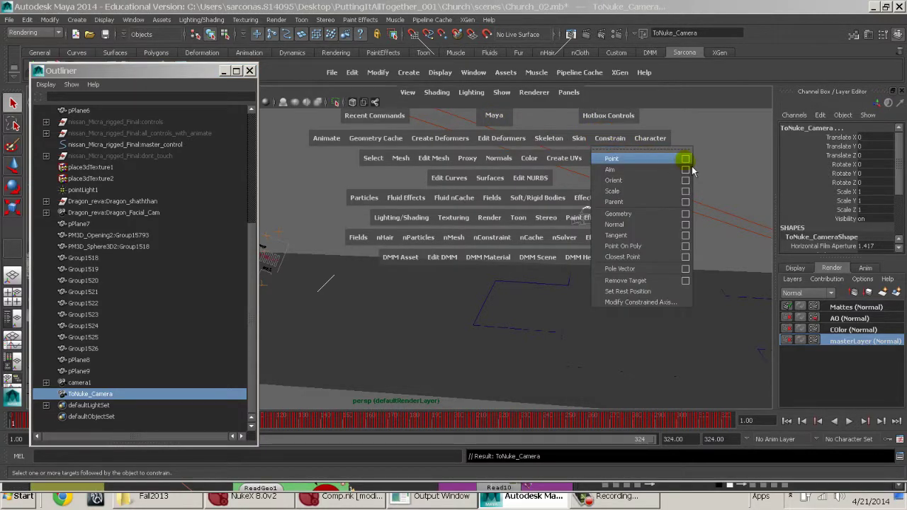
click(661, 159)
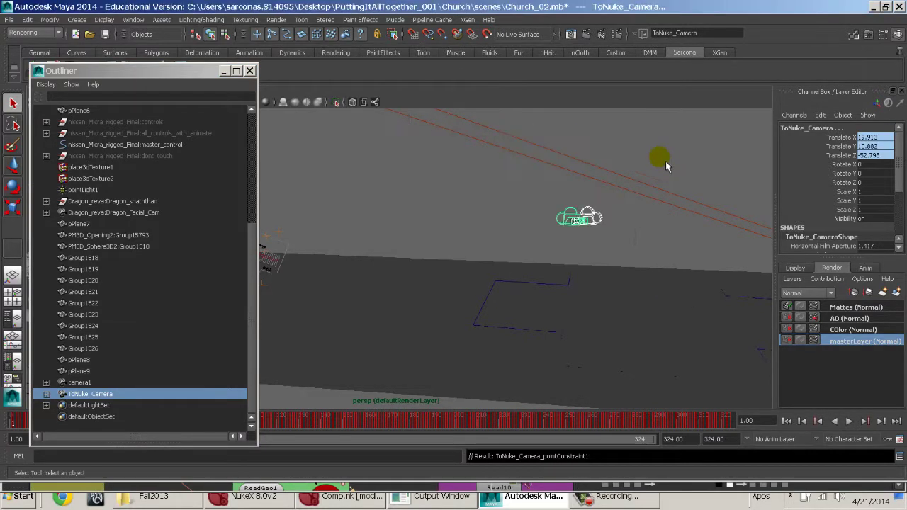
Step: Orient-constrain ToNuke_Camera to Camera01_2 so both cameras share the same rotation
alt+drag(665, 161, 605, 214)
scroll(605, 214, down, 5)
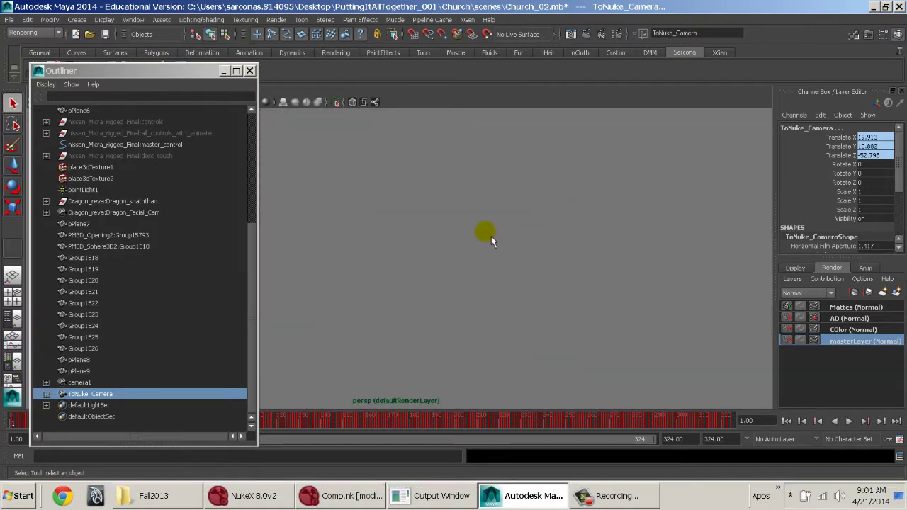
scroll(491, 236, up, 5)
alt+right_drag(512, 248, 626, 305)
alt+middle_drag(625, 306, 530, 262)
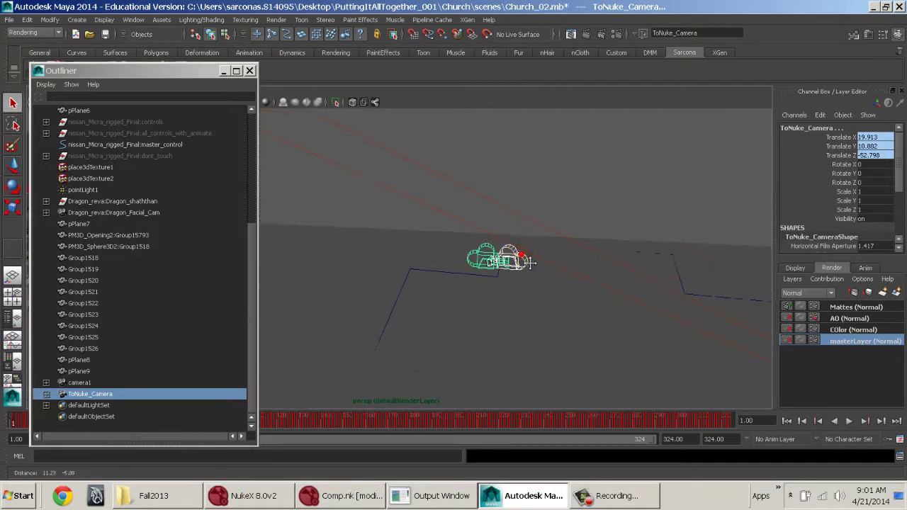
alt+right_drag(530, 263, 625, 305)
alt+middle_drag(625, 306, 575, 282)
key(space)
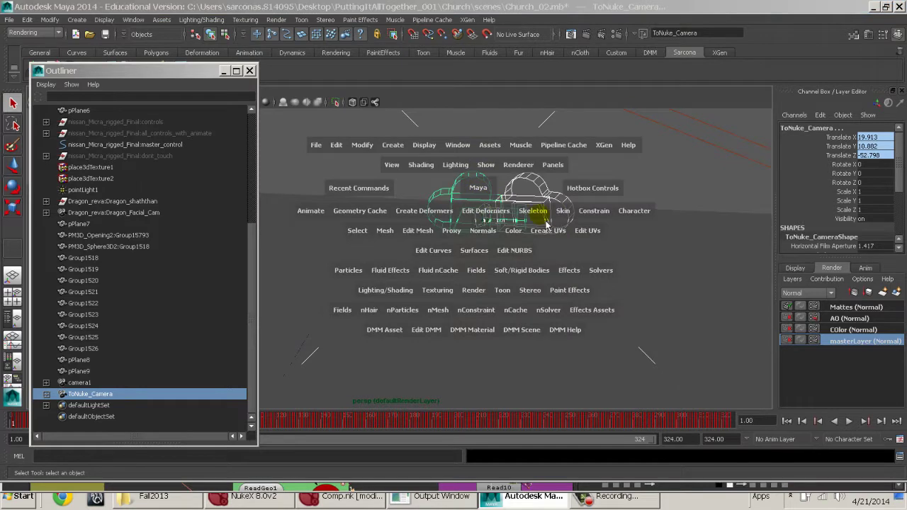
click(593, 212)
click(597, 253)
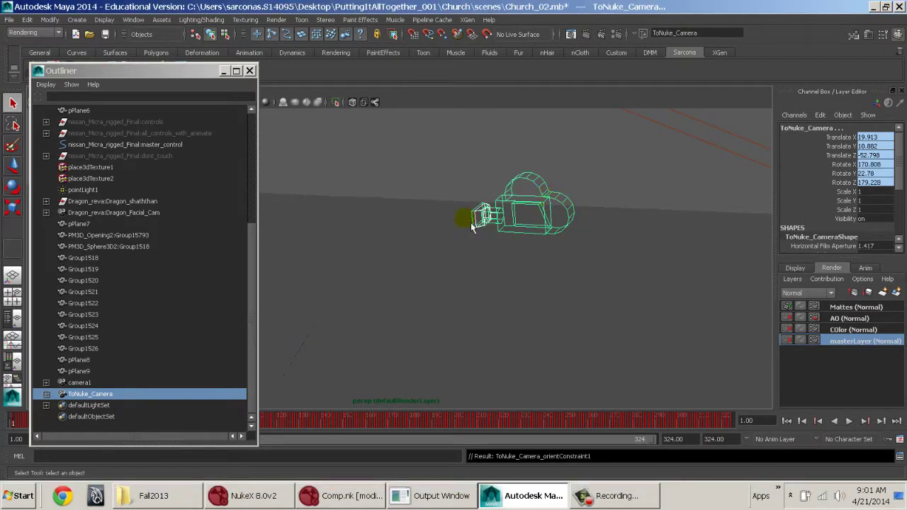
Step: Compare the film aperture and focal length attributes of ToNuke_Camera with those of Camera01_2
scroll(864, 202, down, 2)
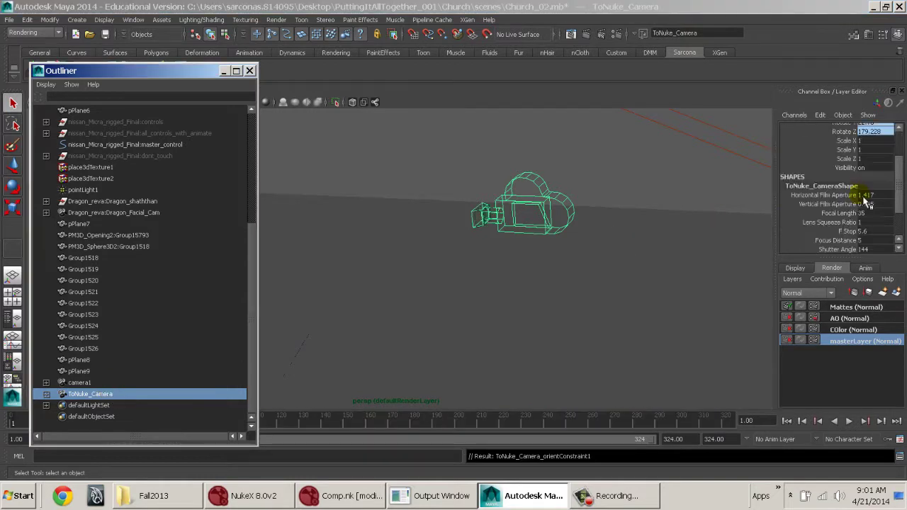
scroll(188, 196, up, 5)
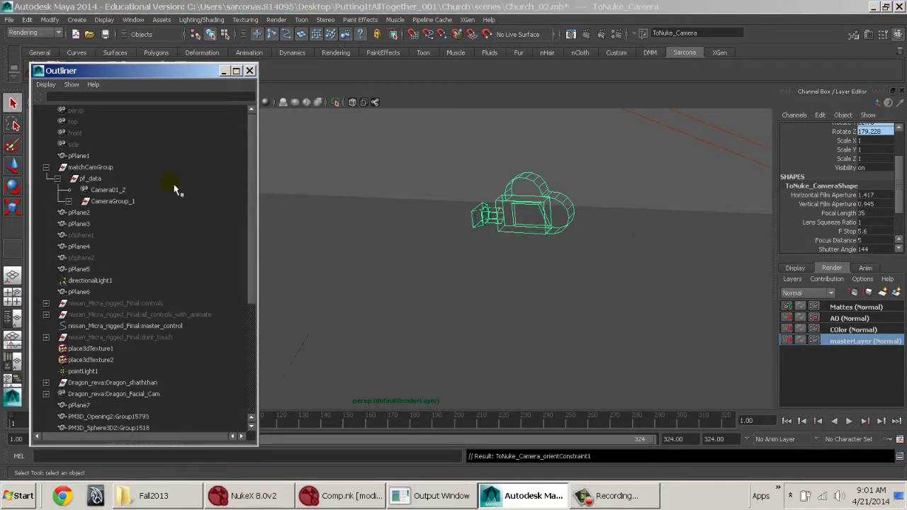
click(120, 189)
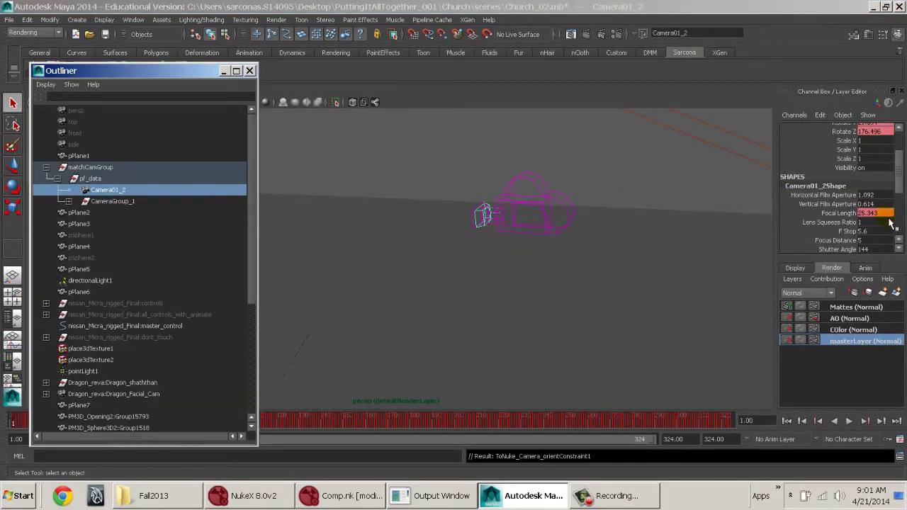
Step: Set the focal length of ToNuke_Camera to 25.343 to match Camera01_2
scroll(218, 334, down, 5)
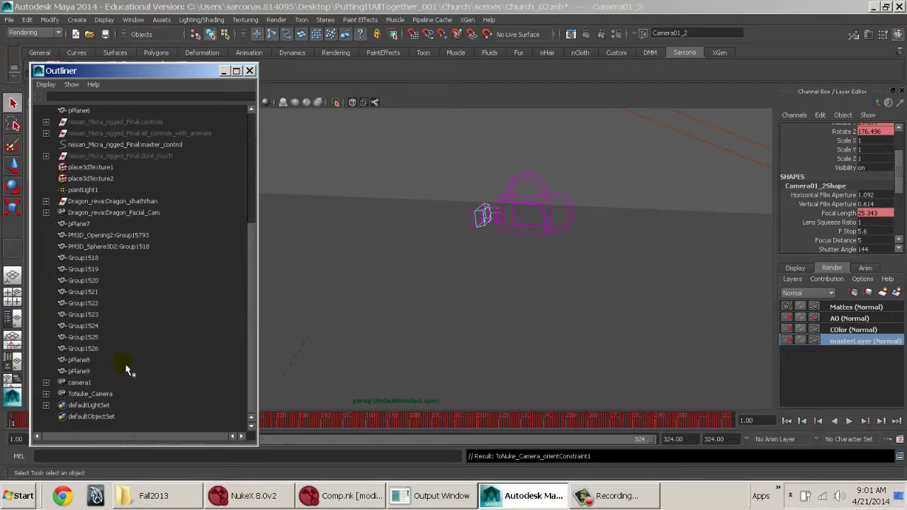
click(92, 393)
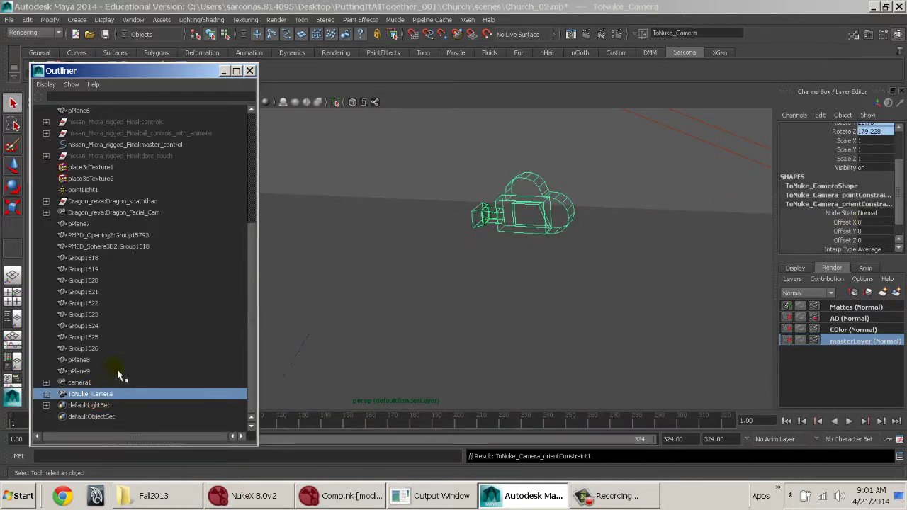
click(846, 187)
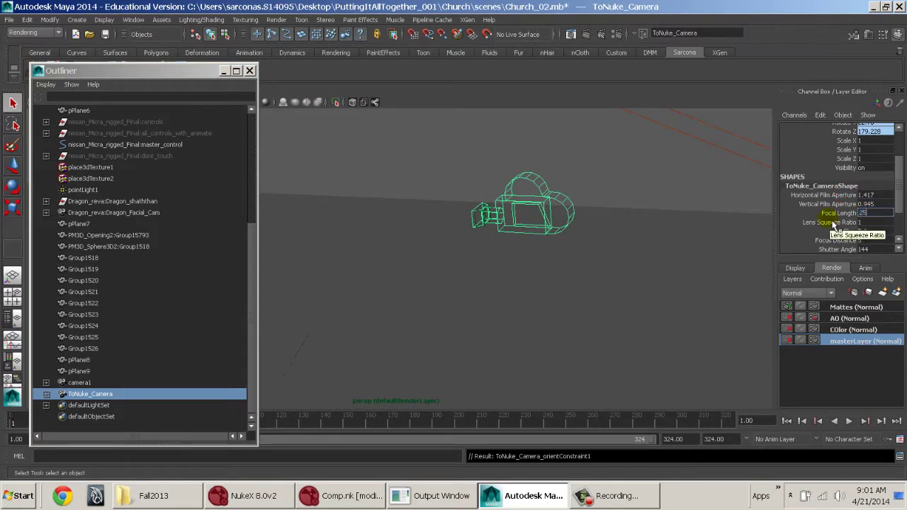
key(Return)
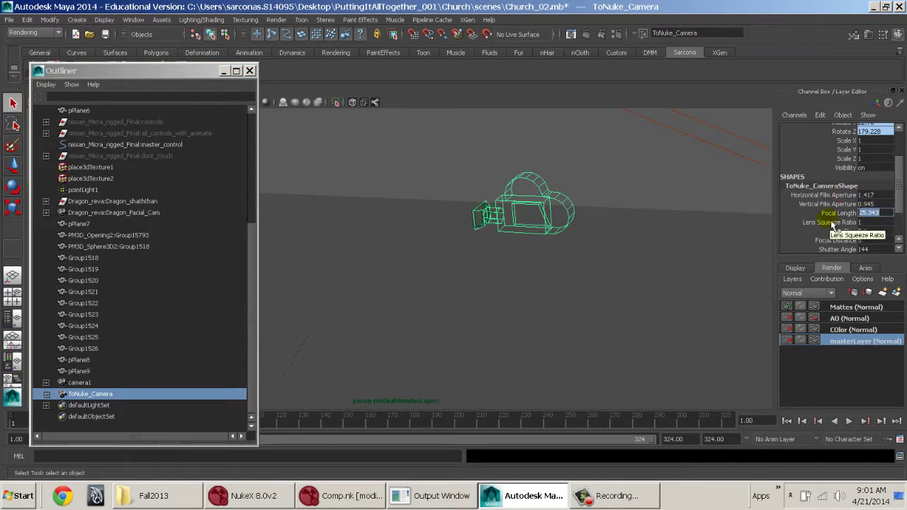
Step: Try to copy the horizontal and vertical film aperture values from Camera01_2 and paste them onto ToNuke_Camera
scroll(138, 174, up, 5)
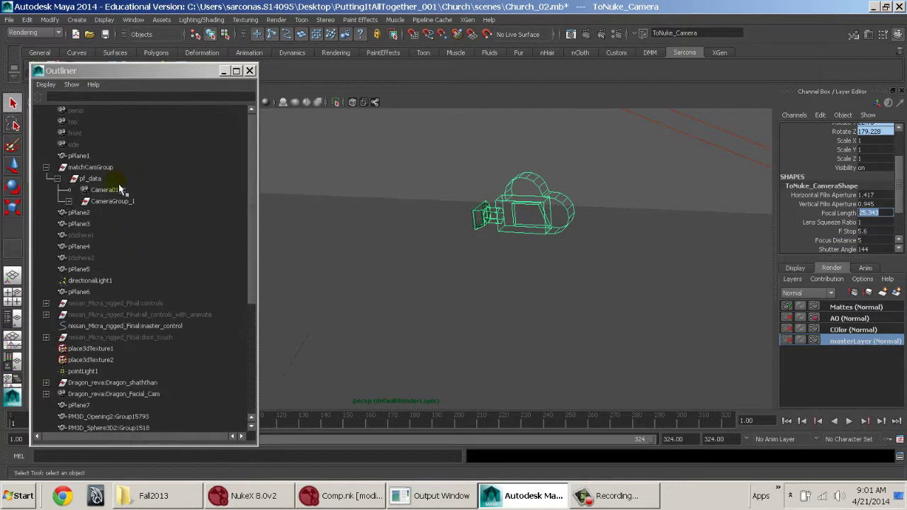
click(120, 190)
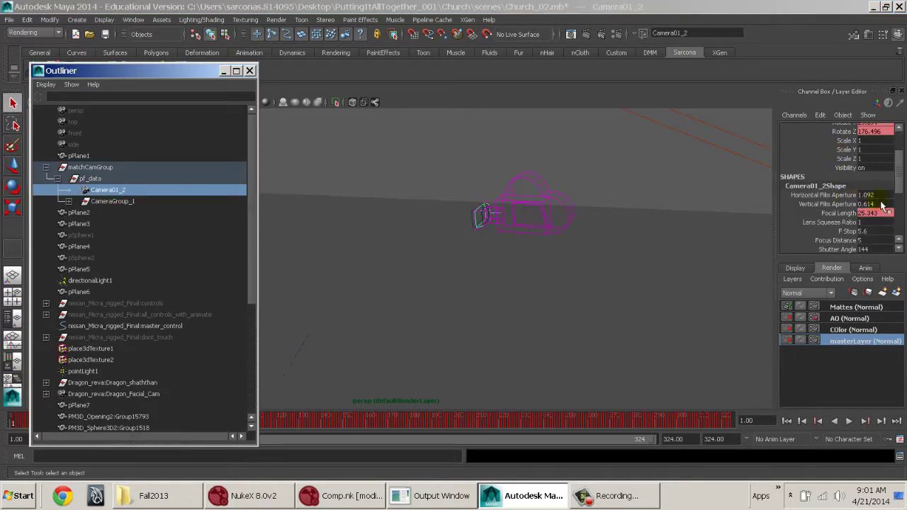
drag(841, 194, 837, 204)
right_click(837, 205)
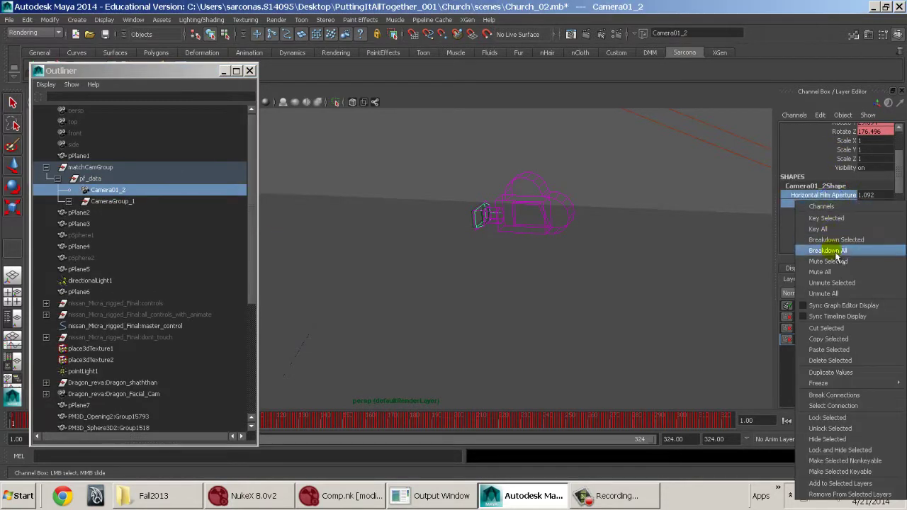
click(828, 339)
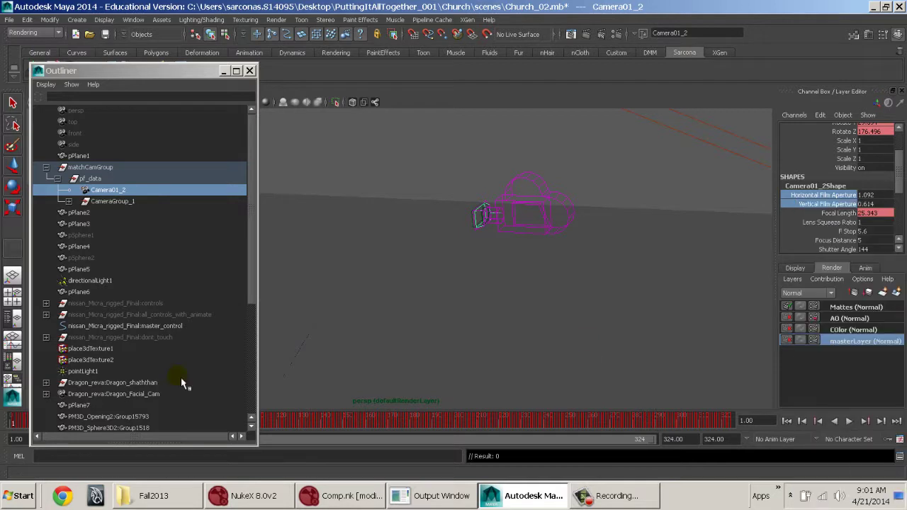
scroll(98, 407, down, 5)
click(100, 394)
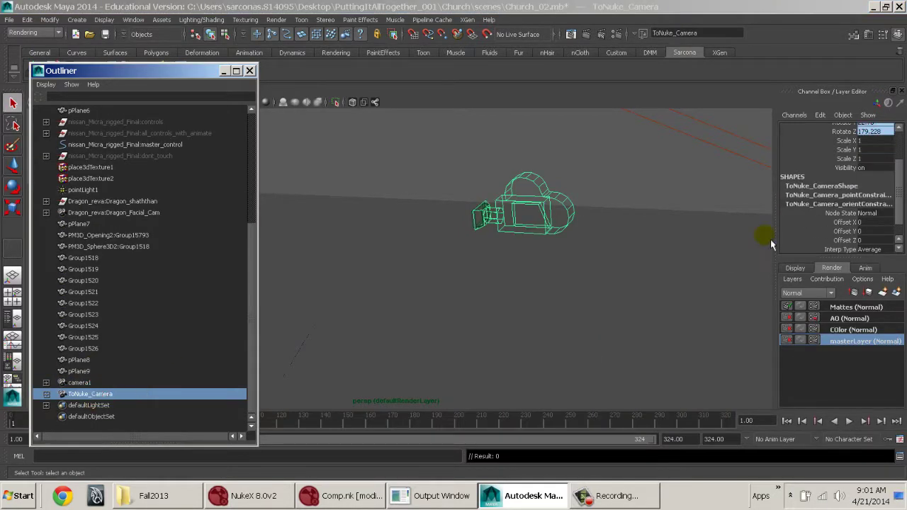
click(821, 185)
drag(829, 195, 832, 204)
right_click(832, 205)
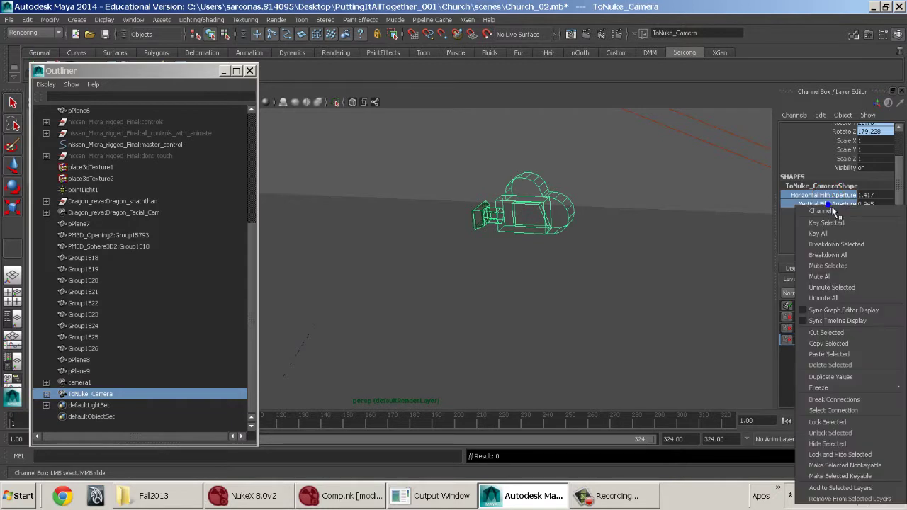
click(842, 354)
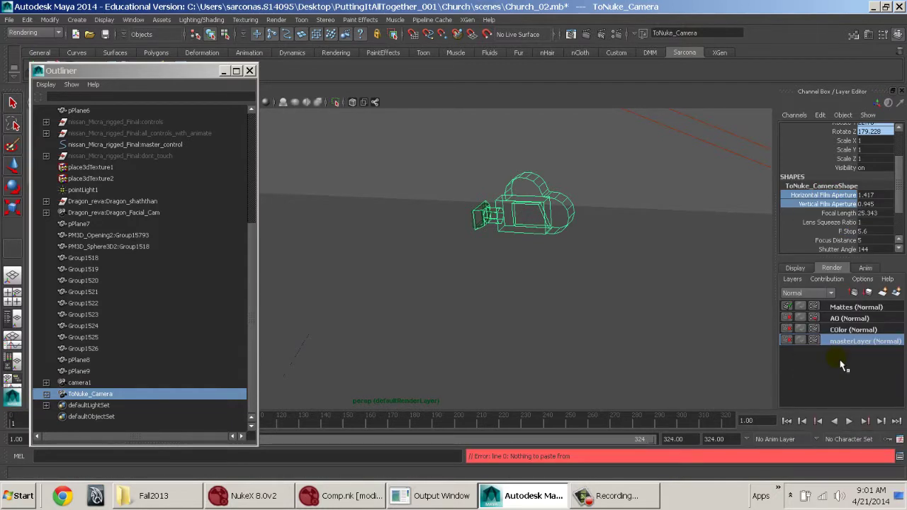
Step: Set ToNuke_Camera's vertical film aperture to 0.614 and its horizontal film aperture to 1.092, matching Camera01_2
scroll(189, 290, up, 5)
click(109, 189)
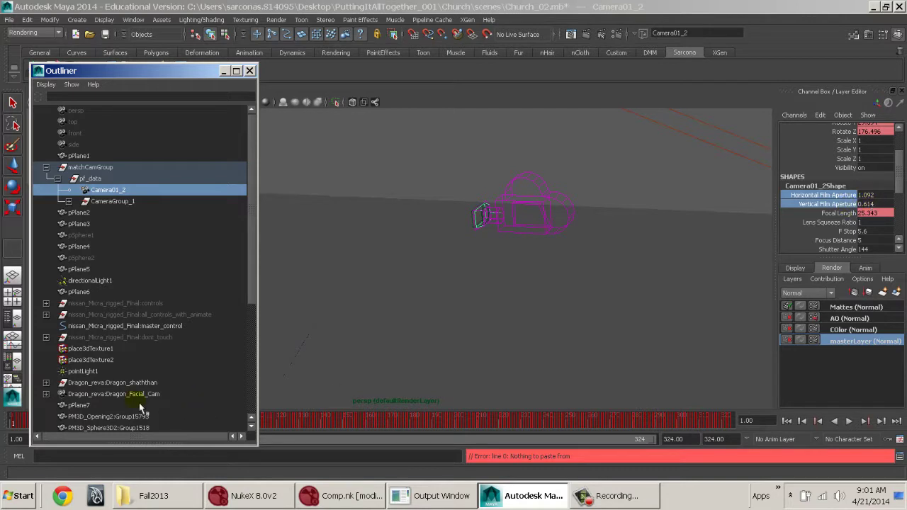
scroll(128, 402, down, 5)
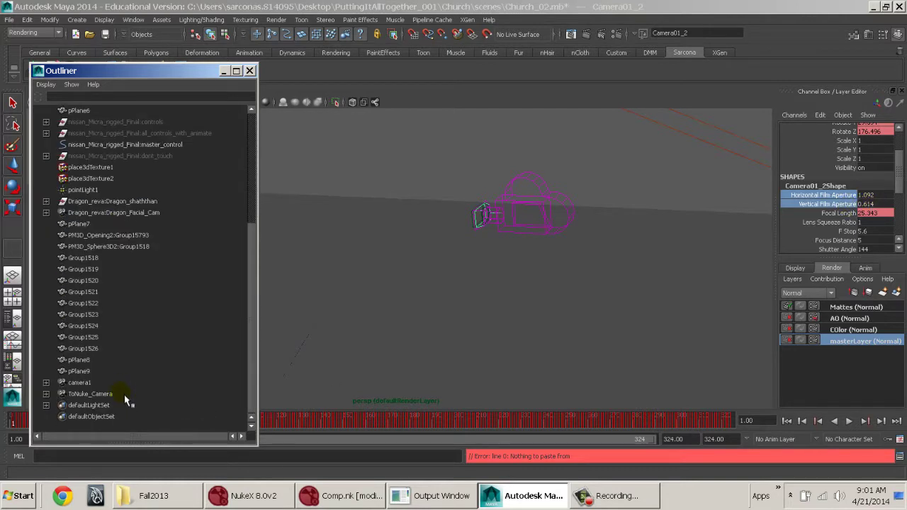
click(124, 397)
click(822, 177)
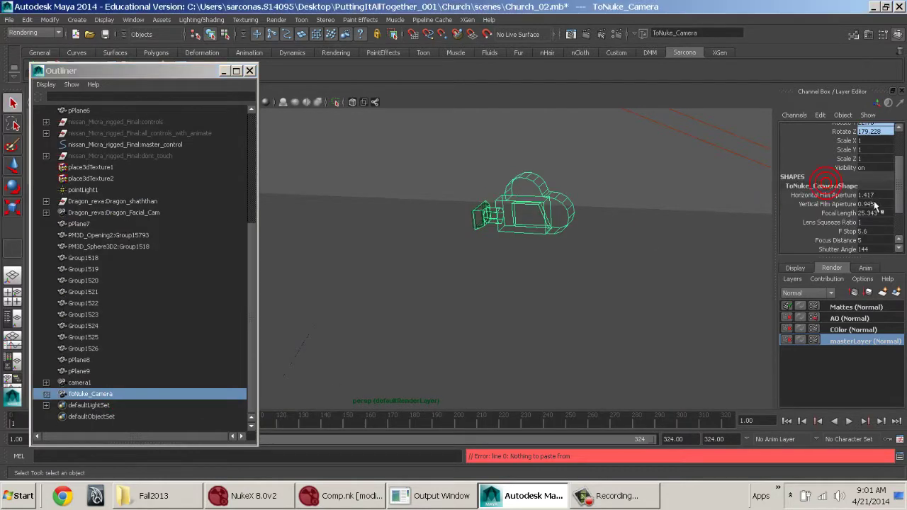
click(870, 204)
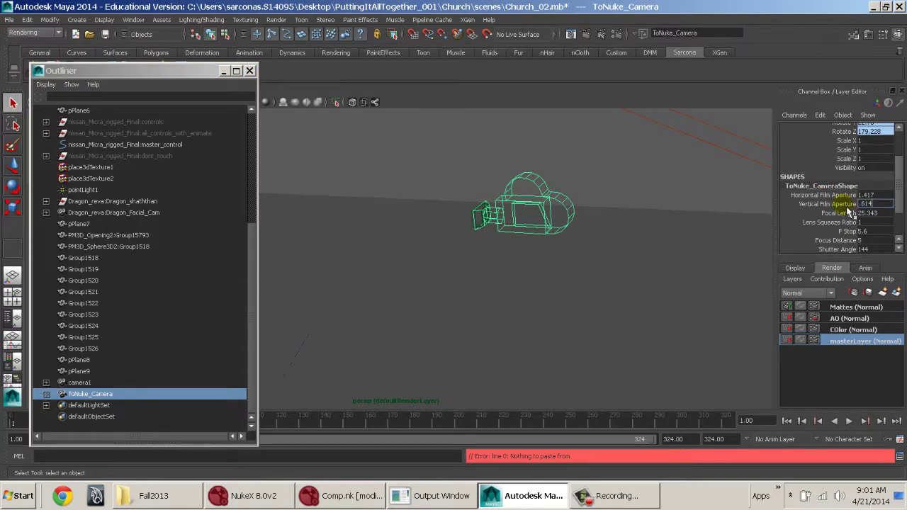
key(shift+Tab)
text(1.)
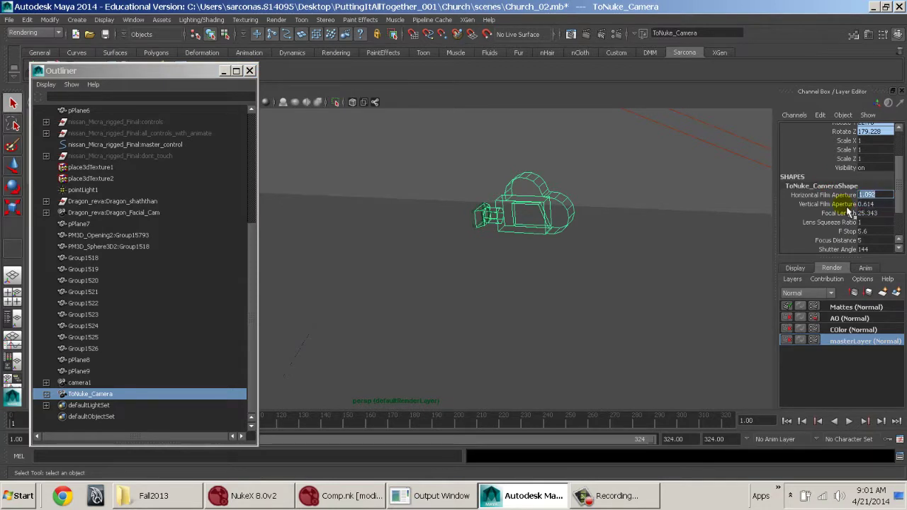
Step: Compare the film aperture and focal length attributes of Camera01_2, camera1 and ToNuke_Camera
scroll(134, 206, up, 5)
click(119, 191)
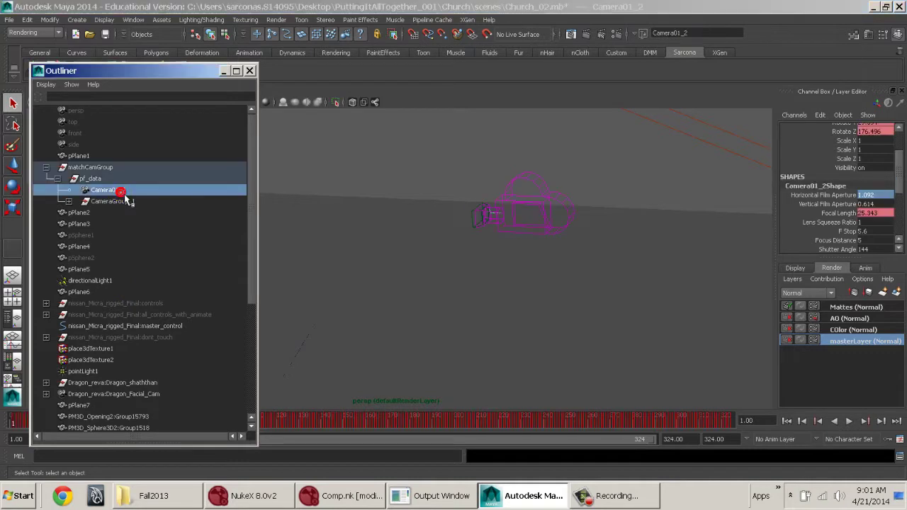
scroll(113, 259, down, 5)
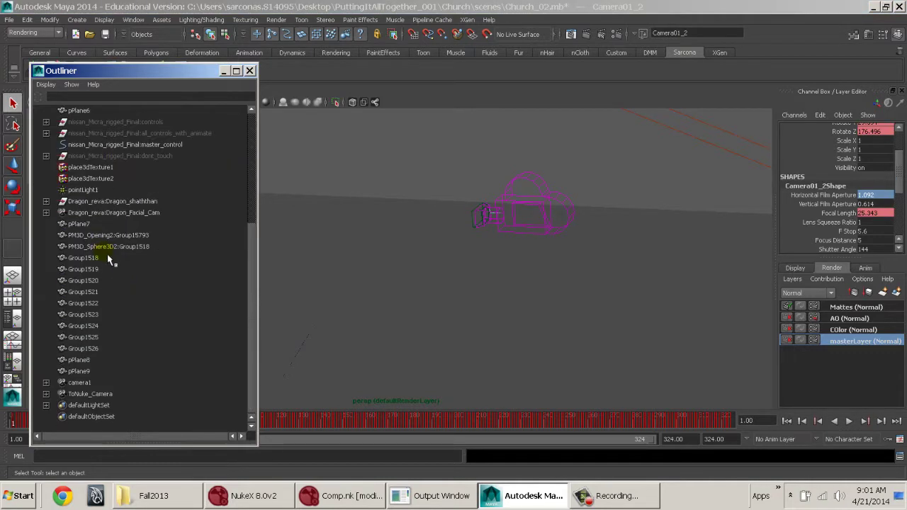
click(91, 393)
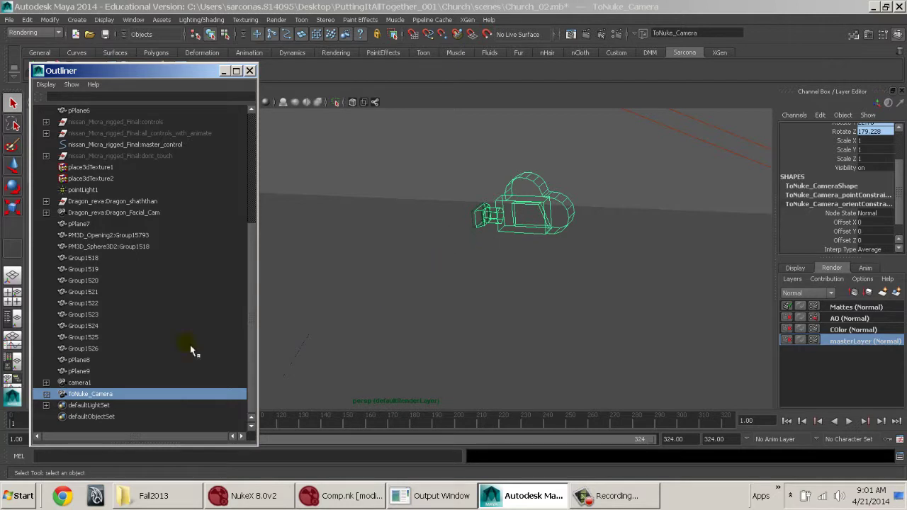
click(78, 383)
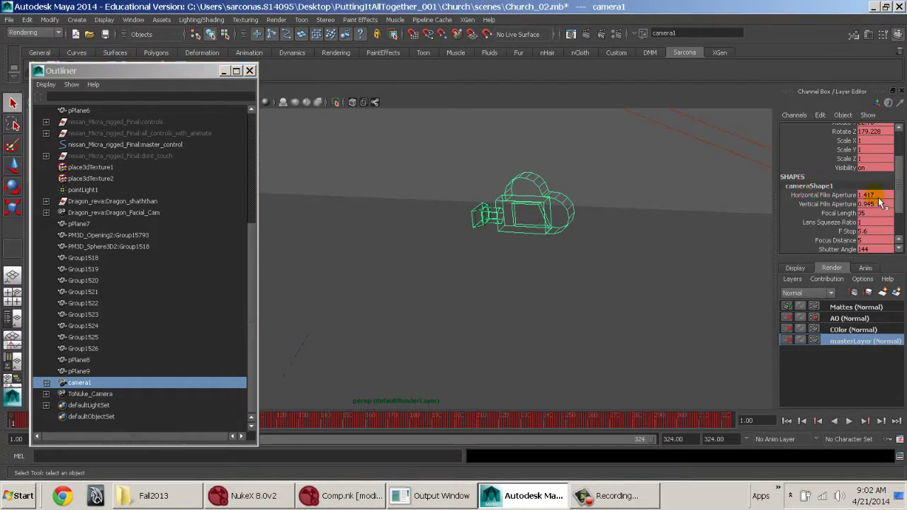
drag(846, 195, 845, 212)
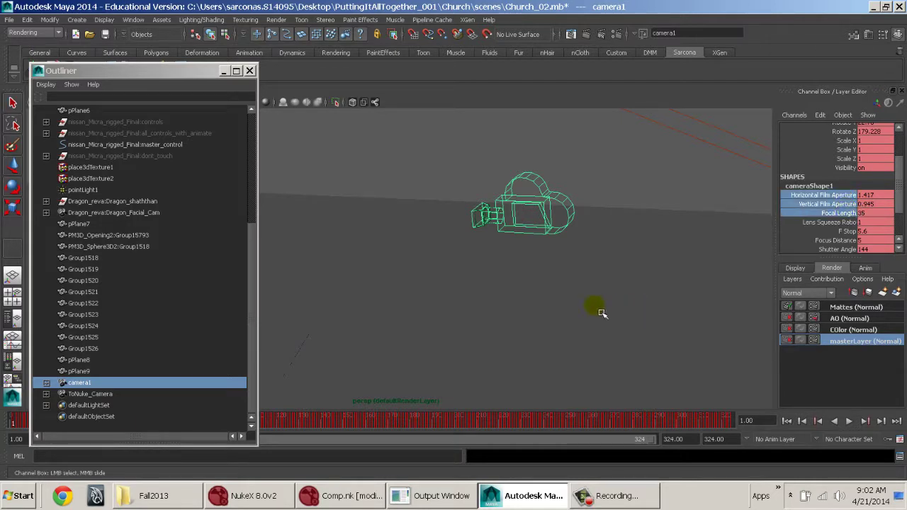
click(46, 383)
click(46, 382)
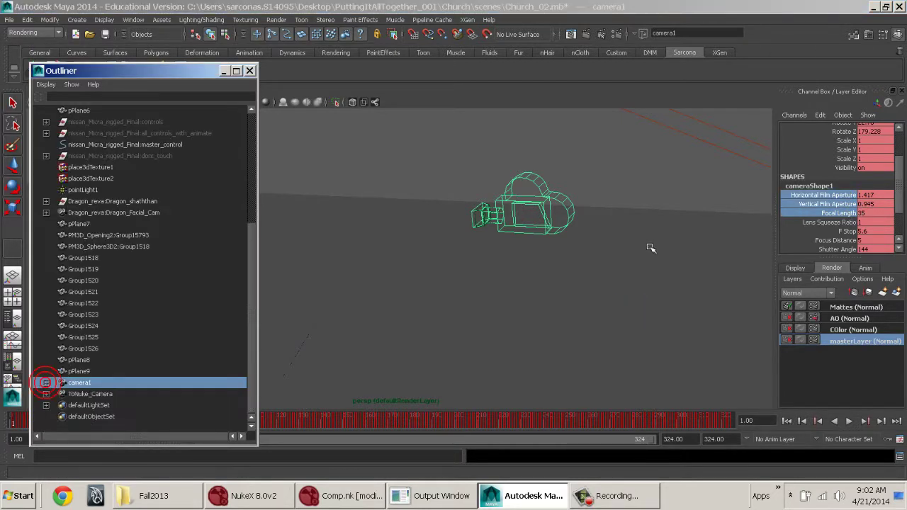
scroll(847, 223, down, 3)
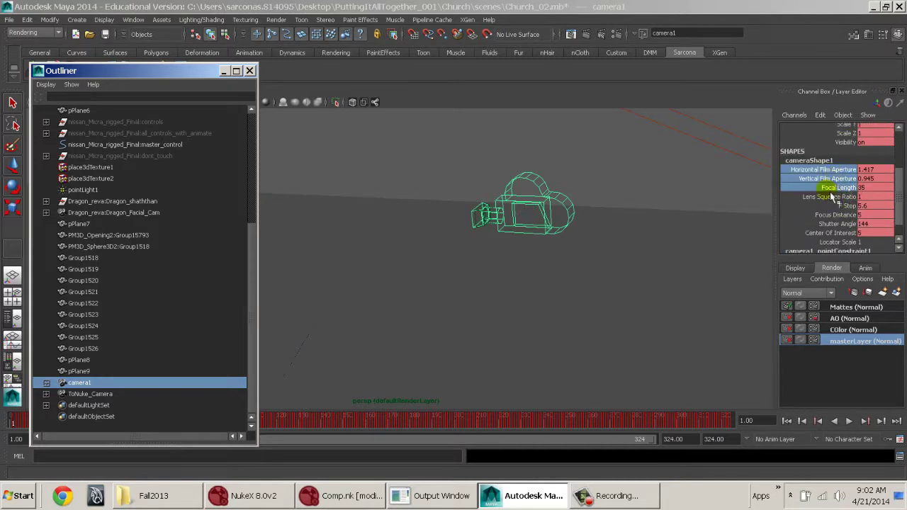
click(159, 396)
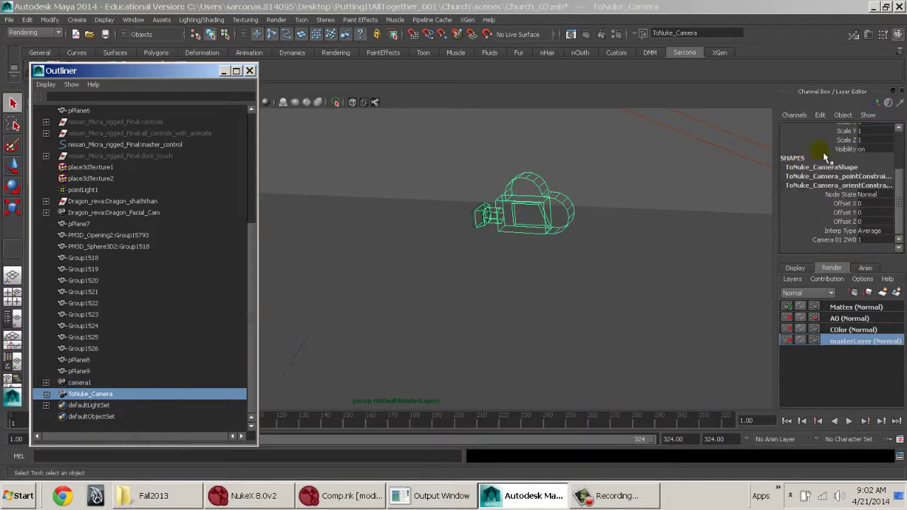
click(836, 168)
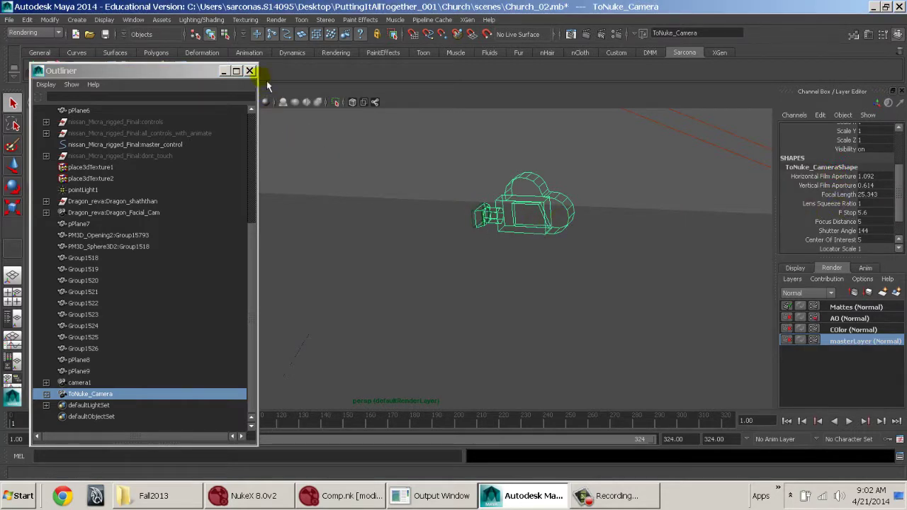
Step: Close the Outliner, play the animation to check how ToNuke_Camera moves, and return to frame 1
click(249, 70)
mouse_move(530, 218)
alt+mouse_down()
mouse_move(522, 229)
mouse_move(530, 222)
alt+mouse_up()
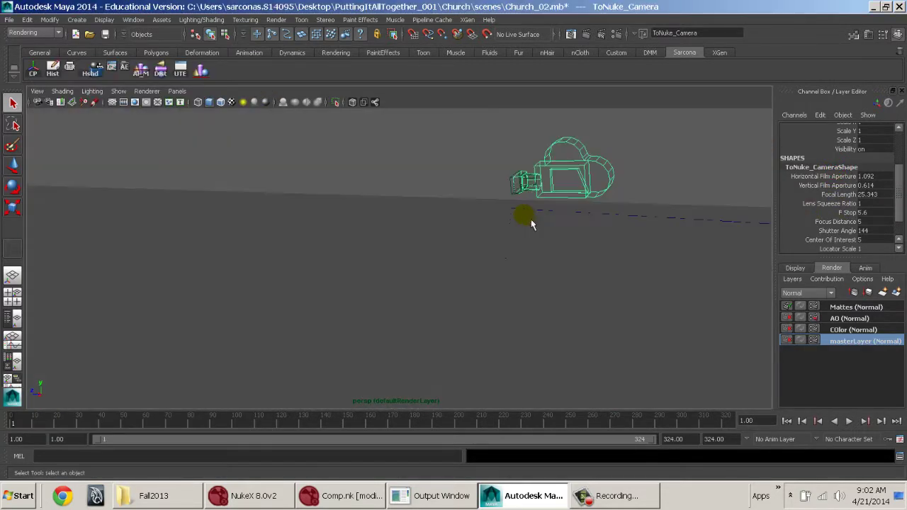
key(w)
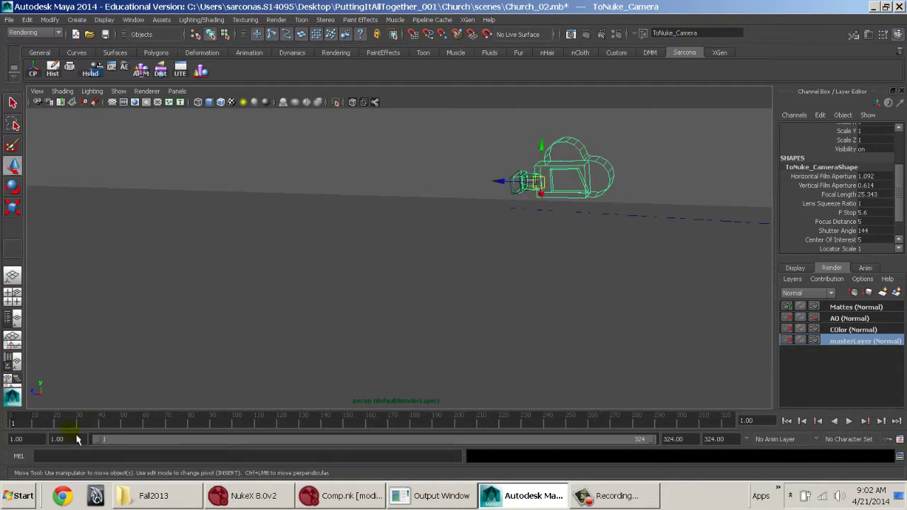
click(50, 424)
key(alt+v)
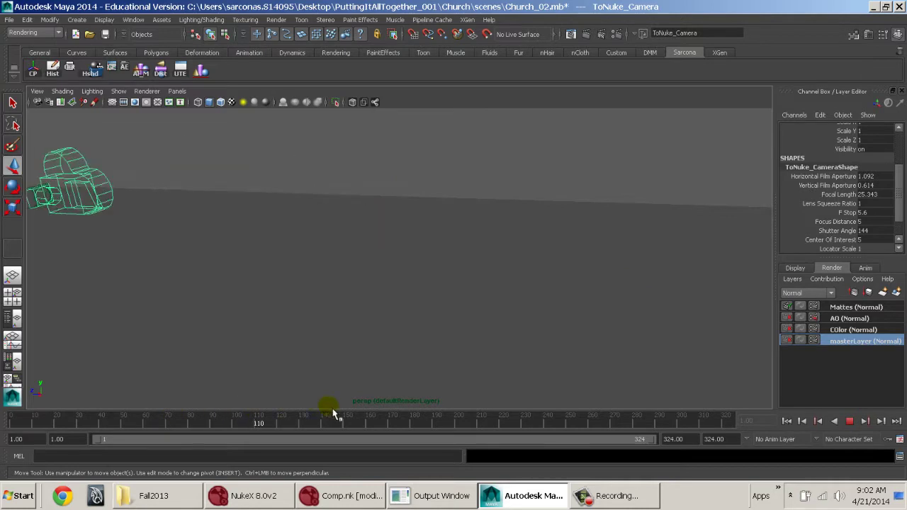
drag(41, 414, 7, 415)
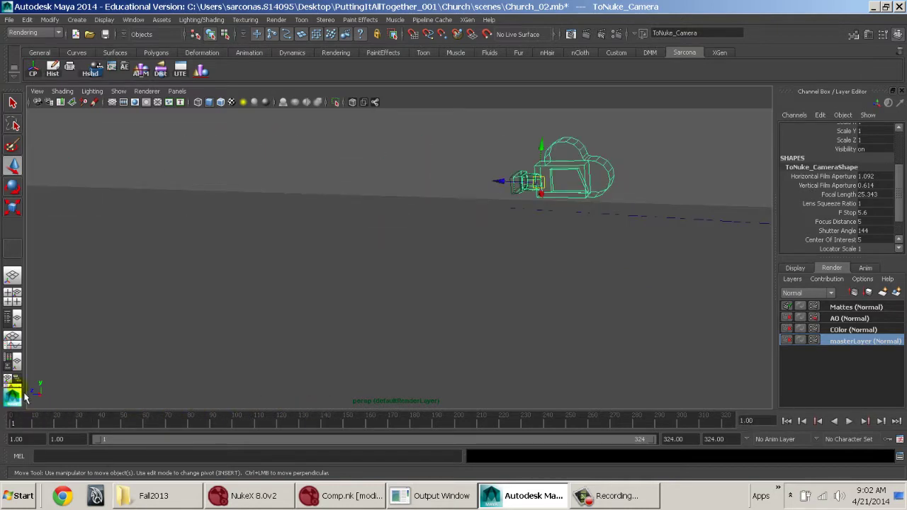
Step: Bake the simulation of ToNuke_Camera over the time slider range, using default options with all keyable channels sampled by 1
click(9, 19)
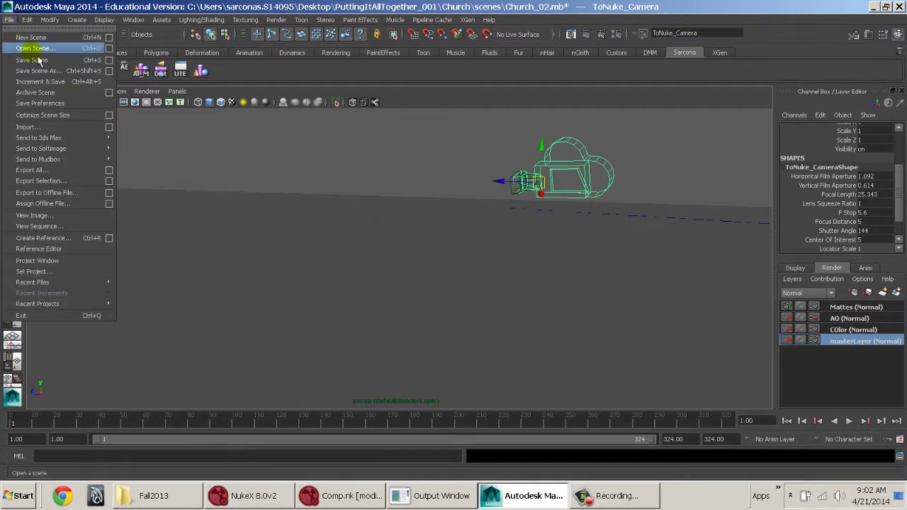
mouse_move(29, 20)
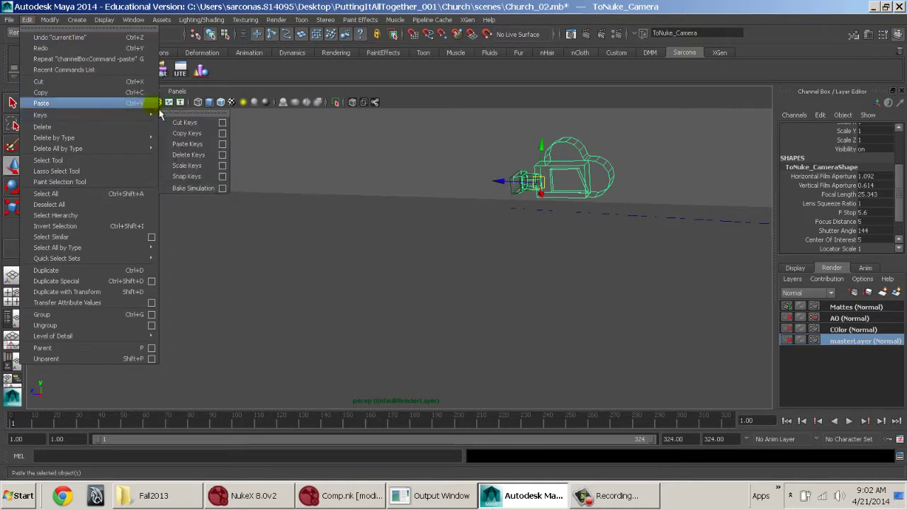
mouse_move(149, 115)
click(222, 188)
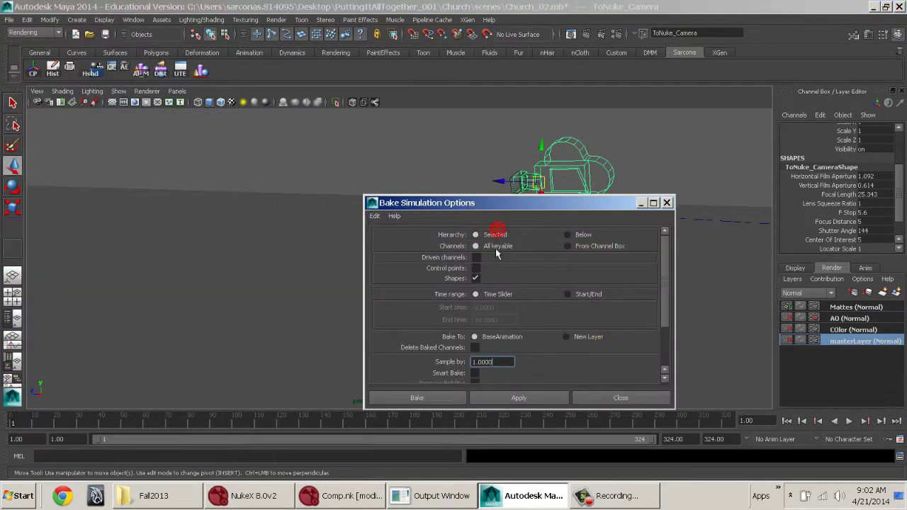
click(374, 216)
click(380, 239)
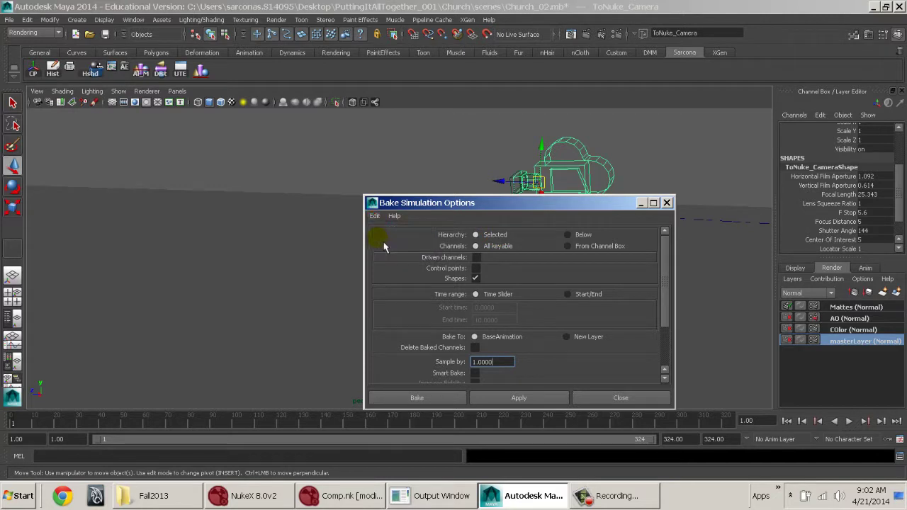
click(438, 399)
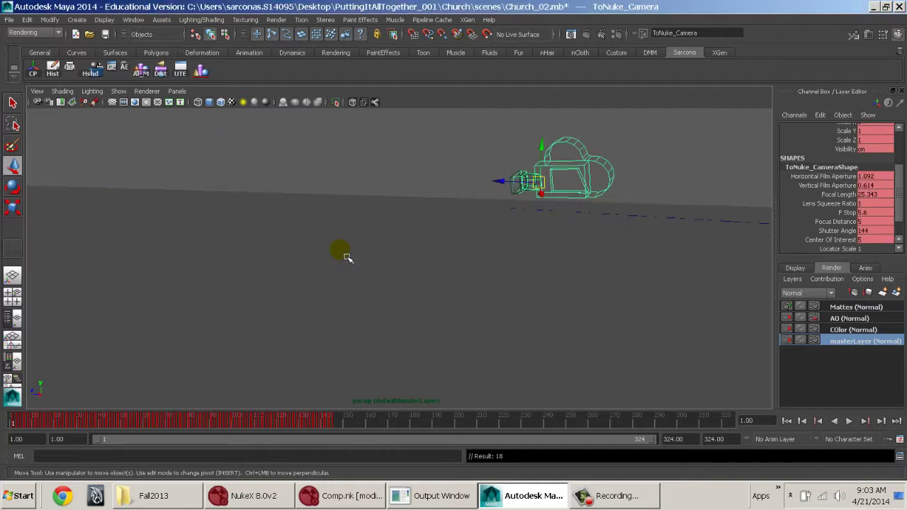
Step: Export the selected baked camera in FBX format to the scenes folder as ToNuke_Camera and dismiss the export warnings
click(10, 19)
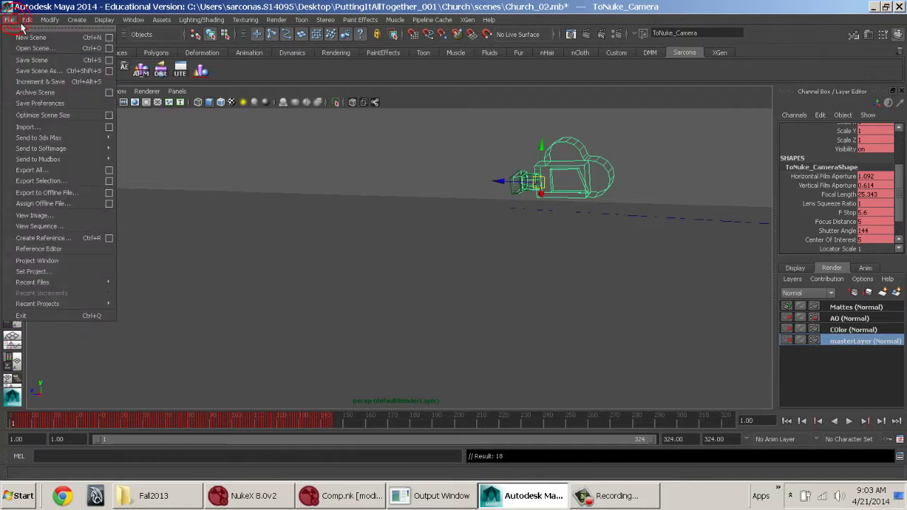
click(71, 180)
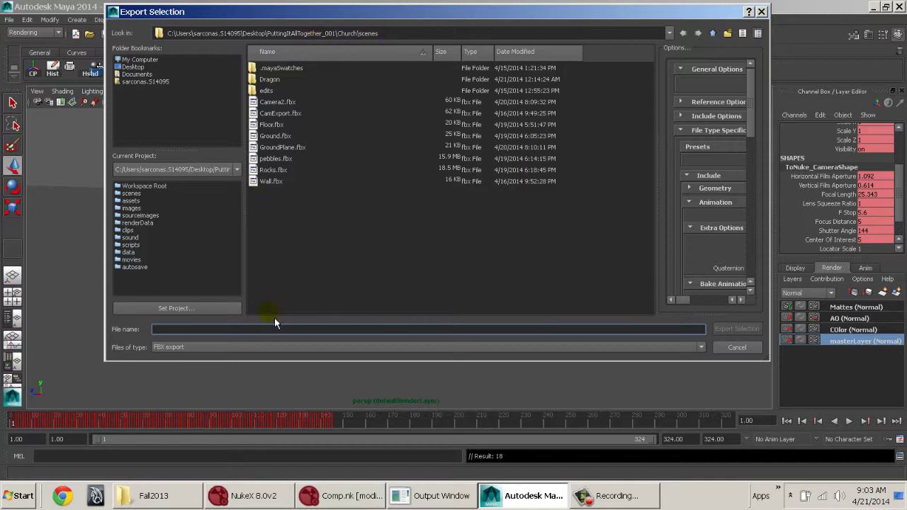
click(244, 349)
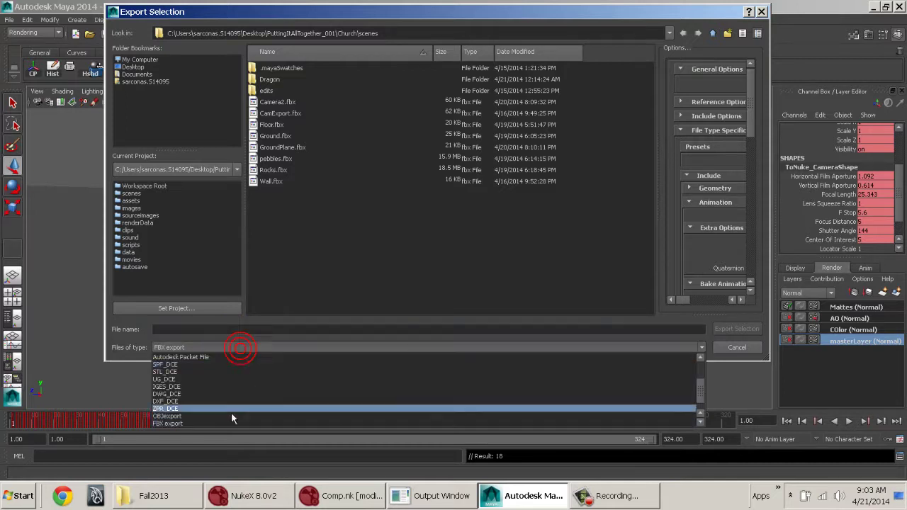
click(218, 419)
click(209, 330)
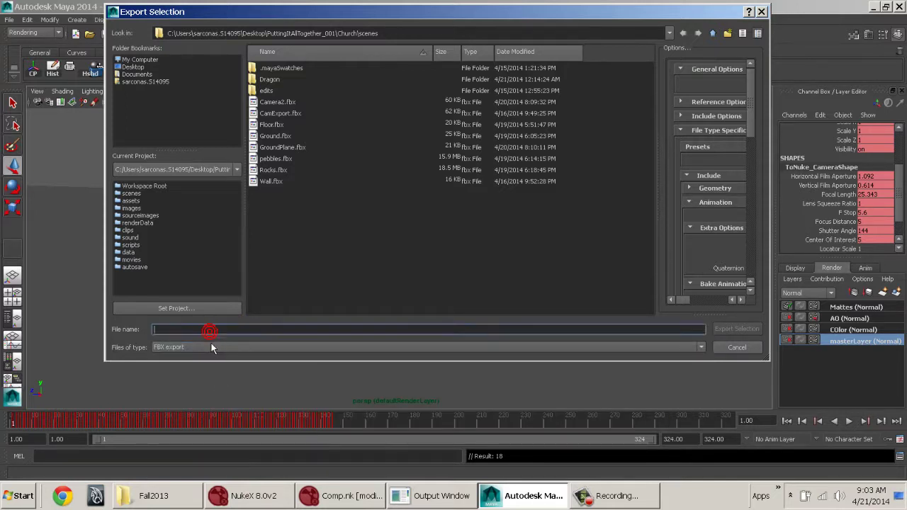
text(ToNuke_Camera)
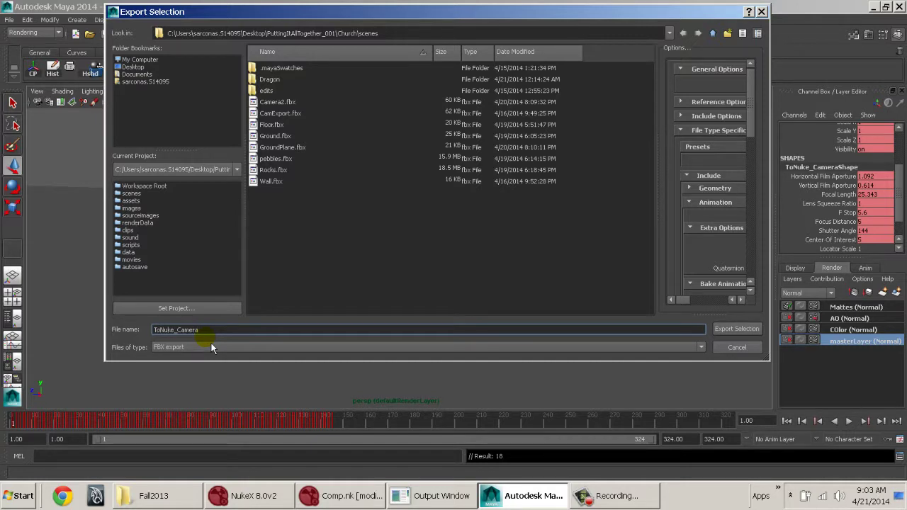
key(Return)
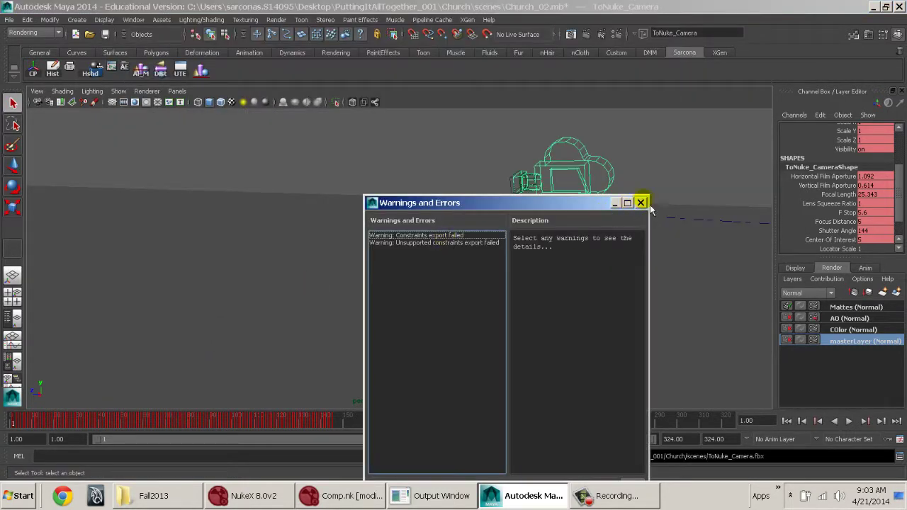
click(640, 203)
Step: Switch to NukeX and add a new Camera node beside BackdropNode4 in the Comp.nk node graph
click(333, 495)
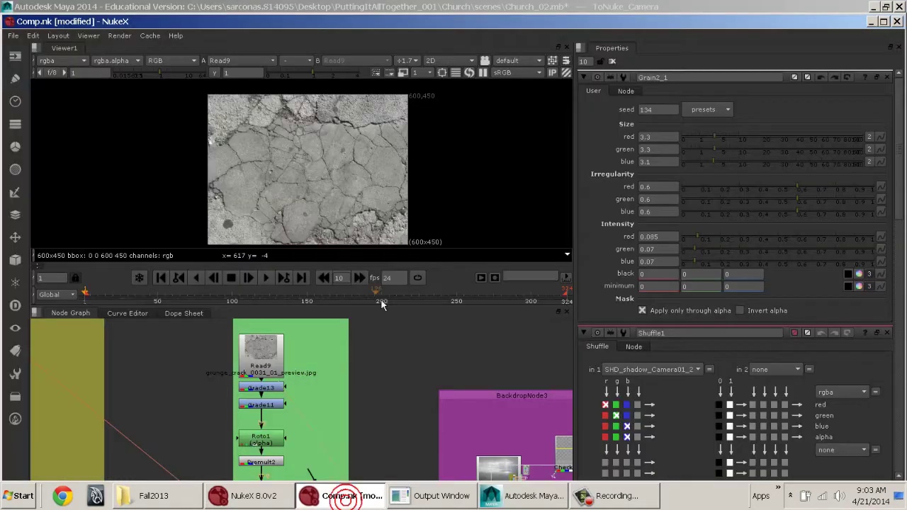
middle_drag(394, 360, 346, 288)
middle_drag(339, 394, 354, 350)
double_click(299, 389)
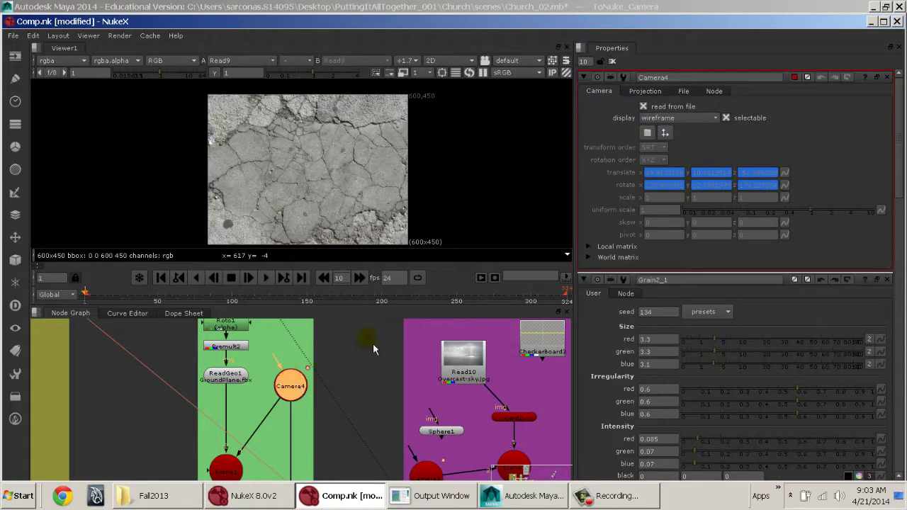
middle_drag(372, 343, 338, 370)
key(Tab)
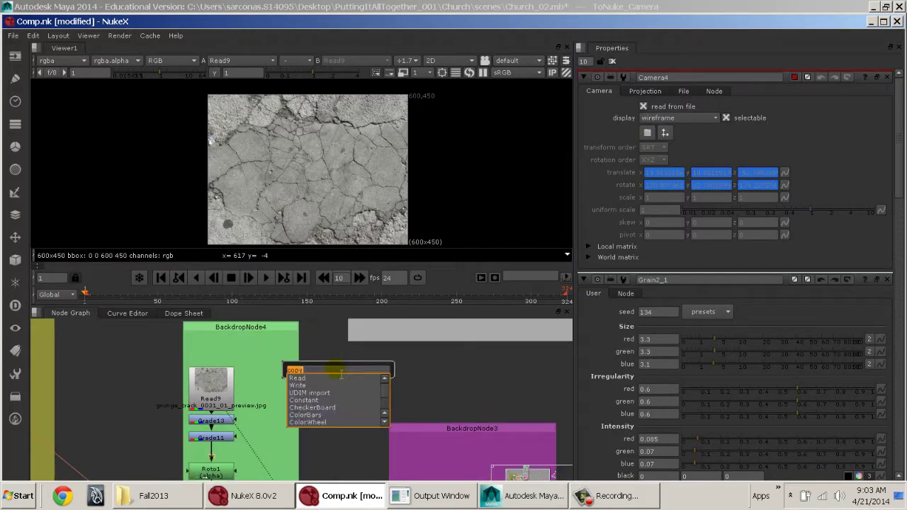
text(camera)
key(Return)
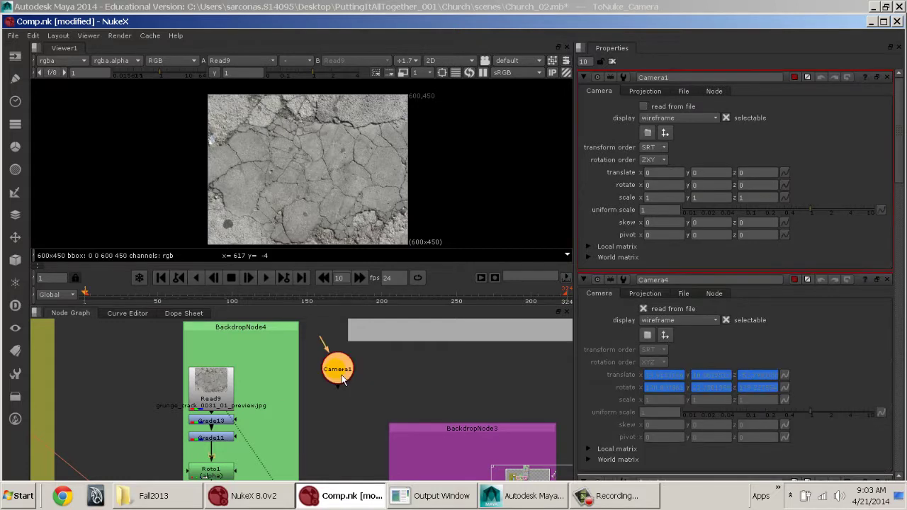
Step: Set Camera1 to read from file and load ToNuke_Camera.fbx from the Church scenes folder, accepting replacement of its current data
click(685, 91)
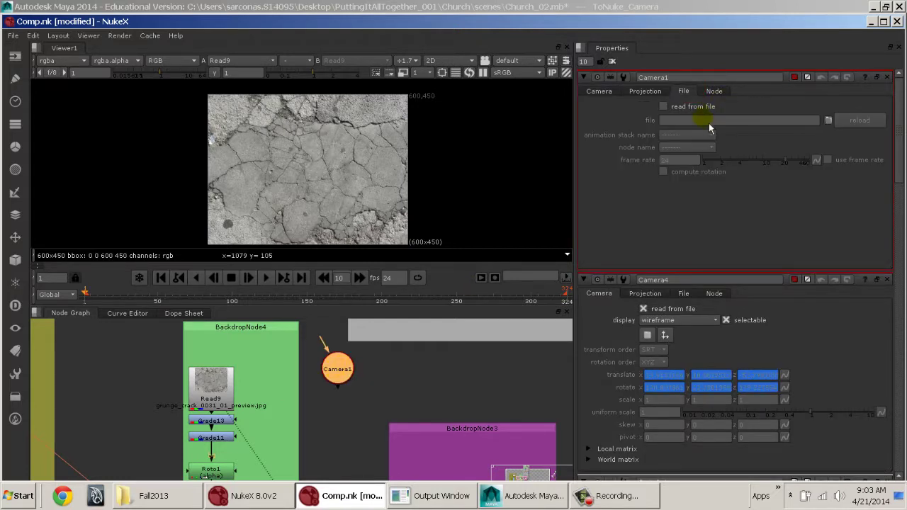
click(693, 107)
click(828, 120)
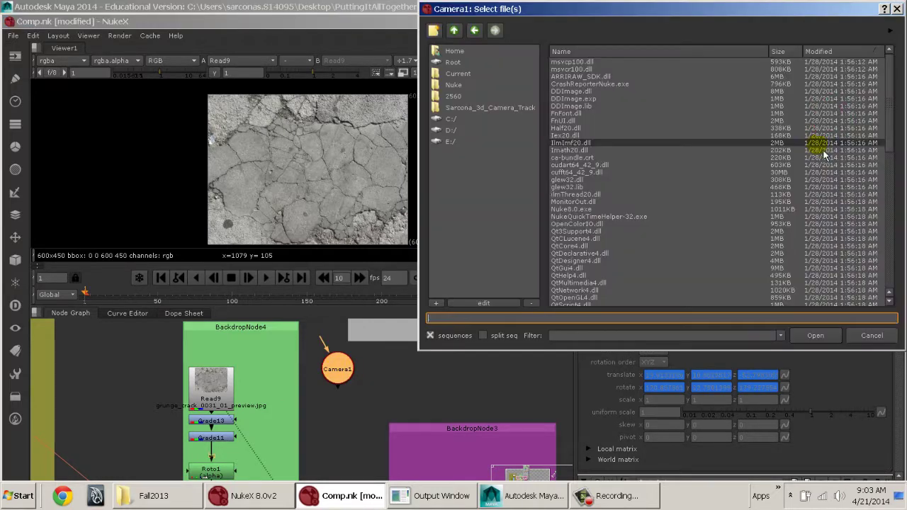
click(478, 31)
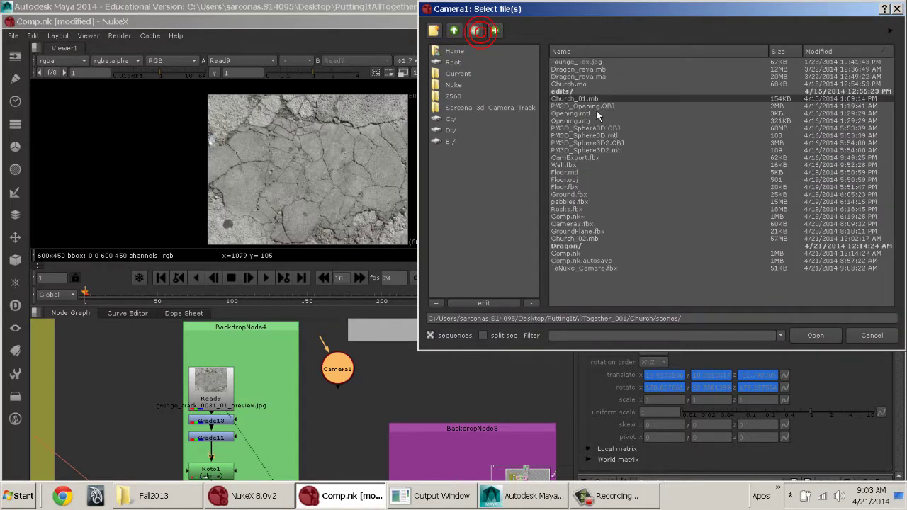
double_click(599, 268)
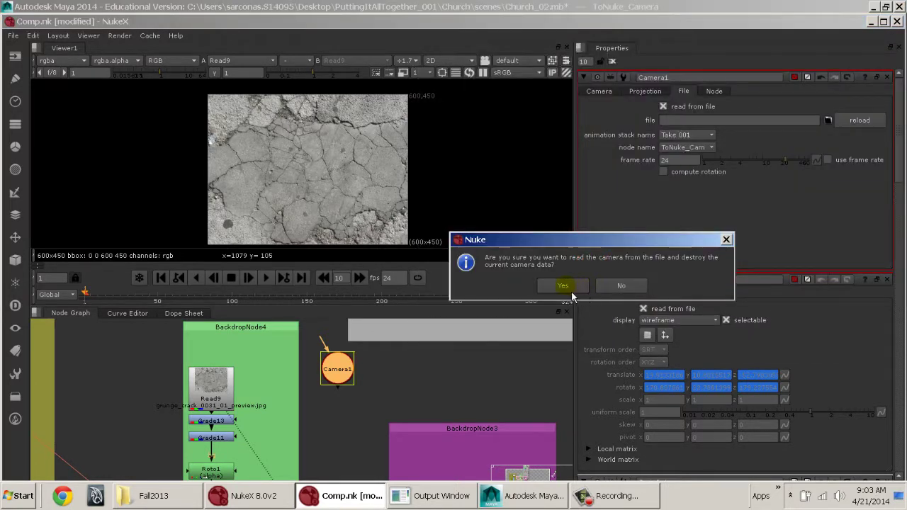
click(562, 287)
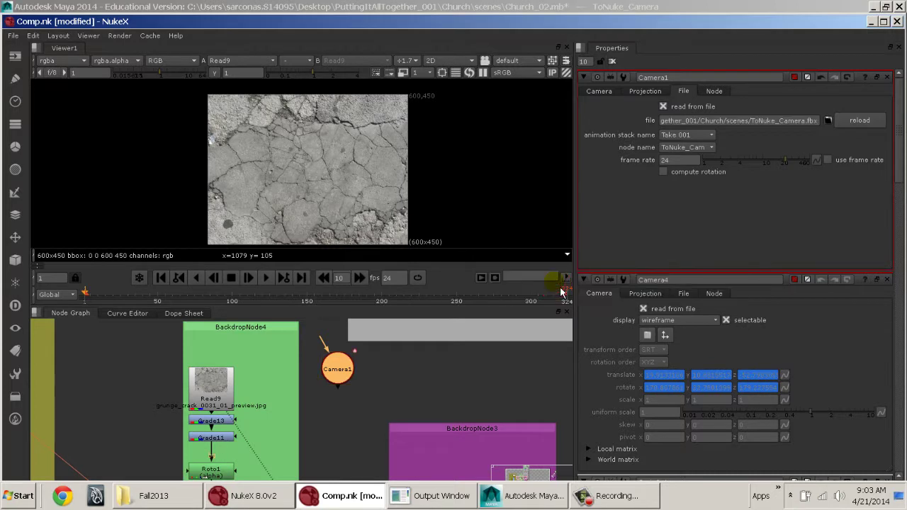
Step: Show Camera1 in the 3D viewer, clear all open node properties and reopen only Camera1's
key(1)
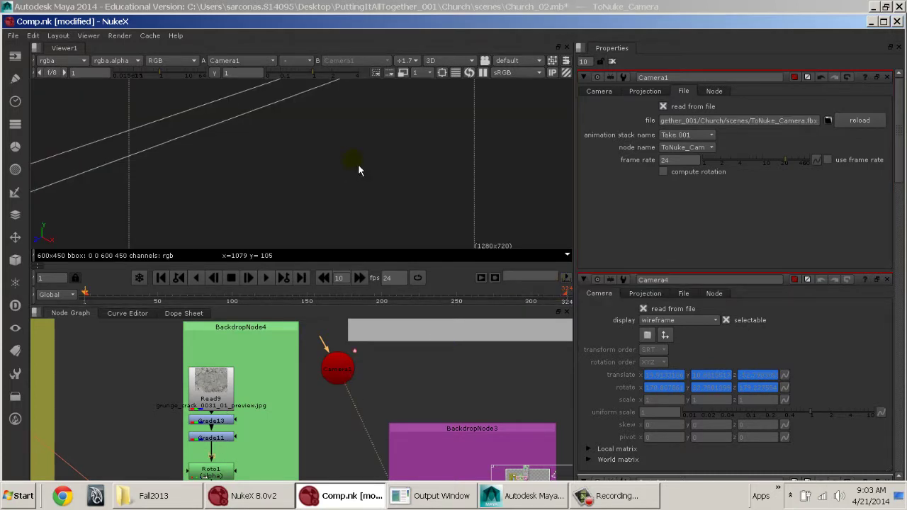
alt+middle_drag(401, 165, 55, 112)
alt+middle_drag(315, 163, 119, 134)
alt+middle_drag(365, 164, 311, 169)
ctrl+drag(389, 181, 299, 180)
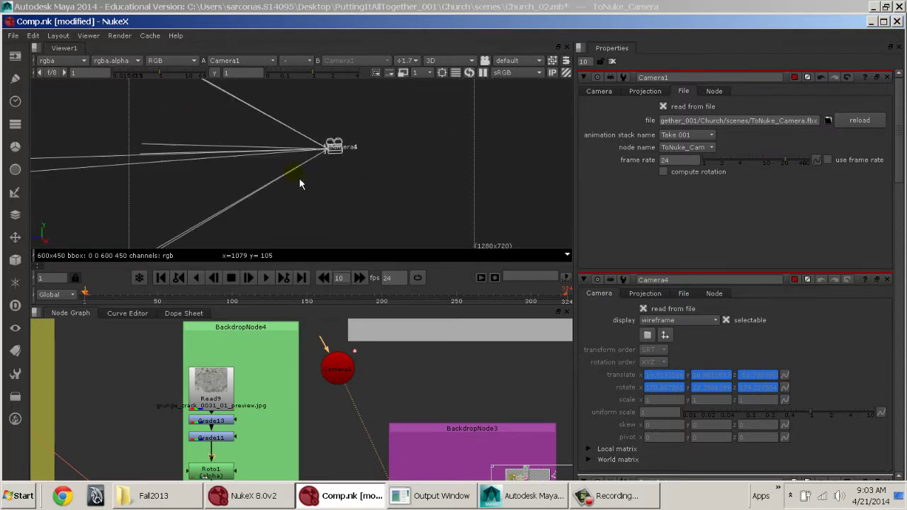
click(613, 61)
double_click(337, 369)
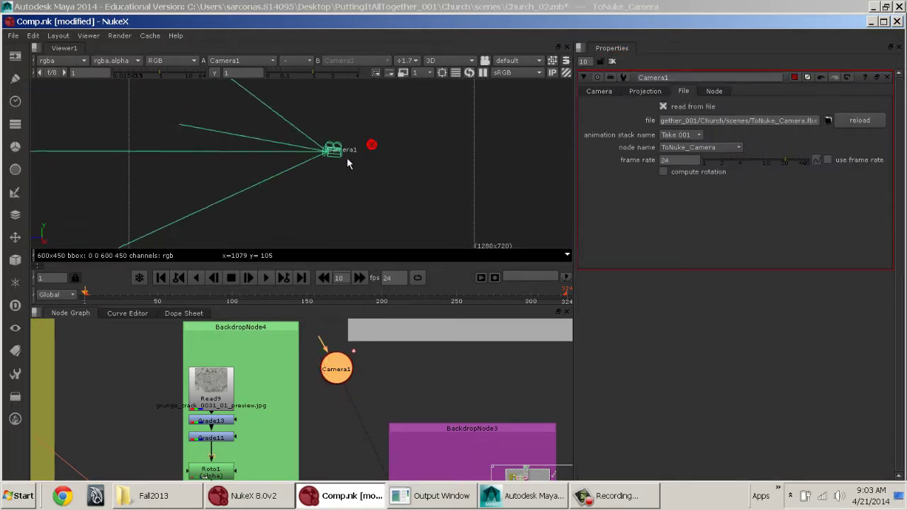
ctrl+drag(347, 158, 287, 135)
Step: Scrub through the timeline to check Camera1's imported motion and return to frame 1
drag(104, 294, 229, 298)
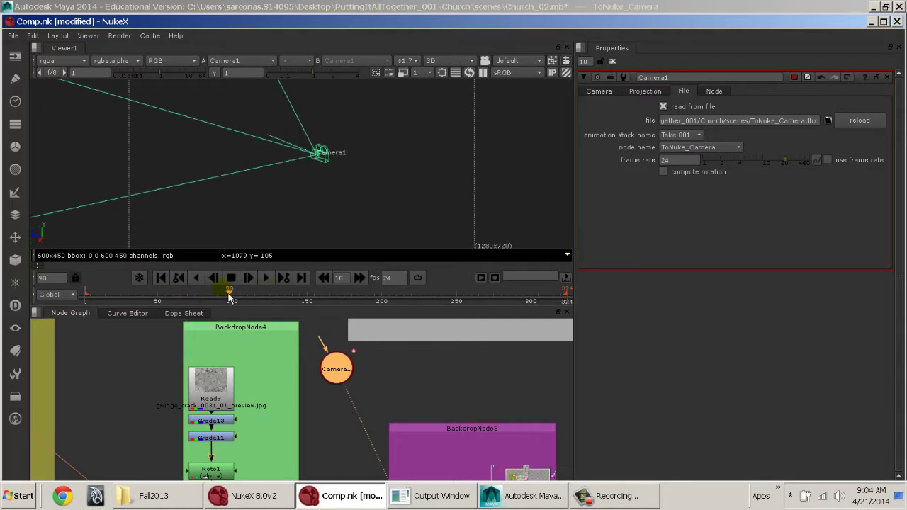
click(160, 277)
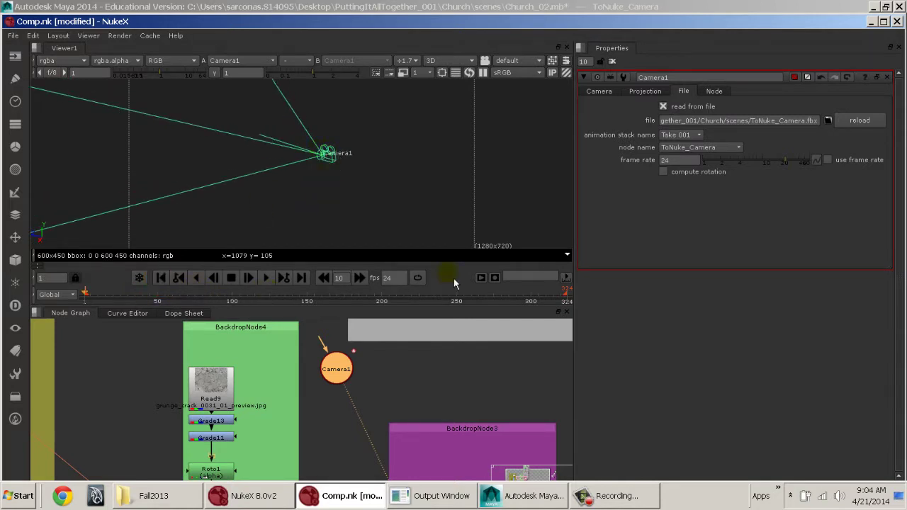
drag(104, 290, 164, 279)
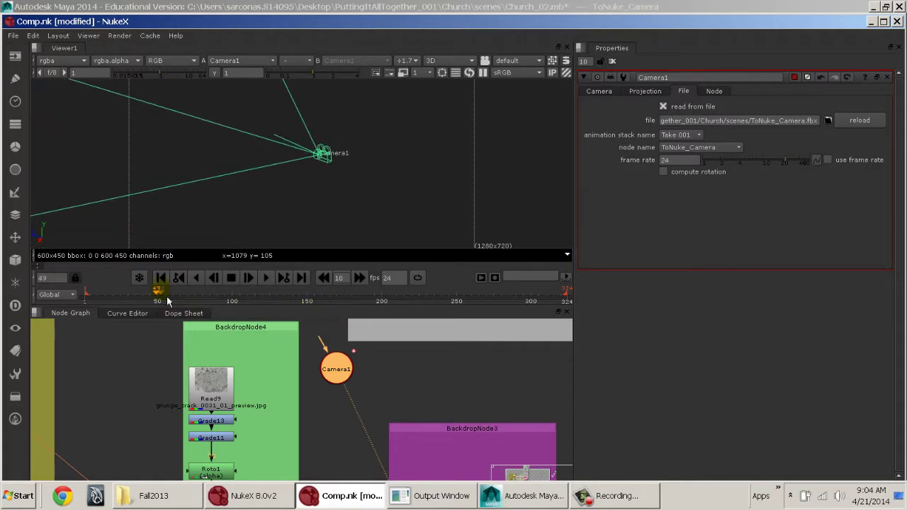
click(160, 277)
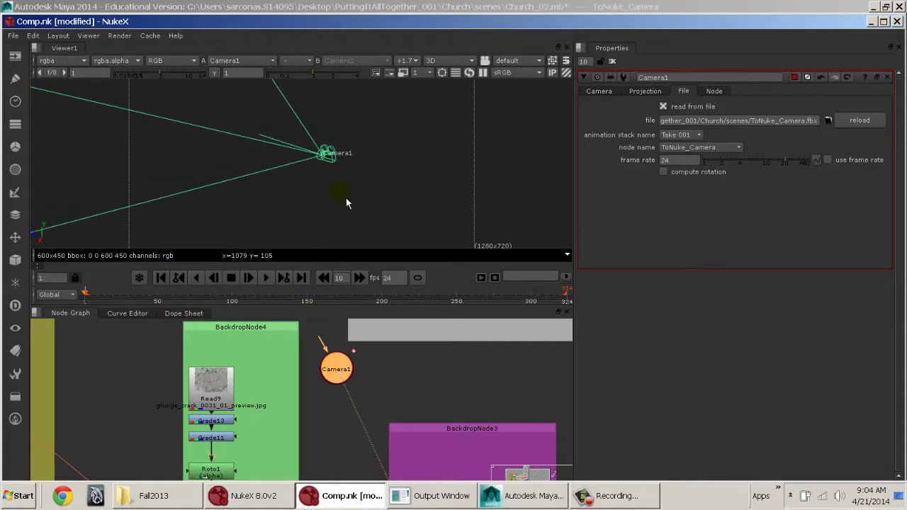
Step: Switch to Maya, try moving the long floor plane pPlane1 and undo the move
key(alt+Tab)
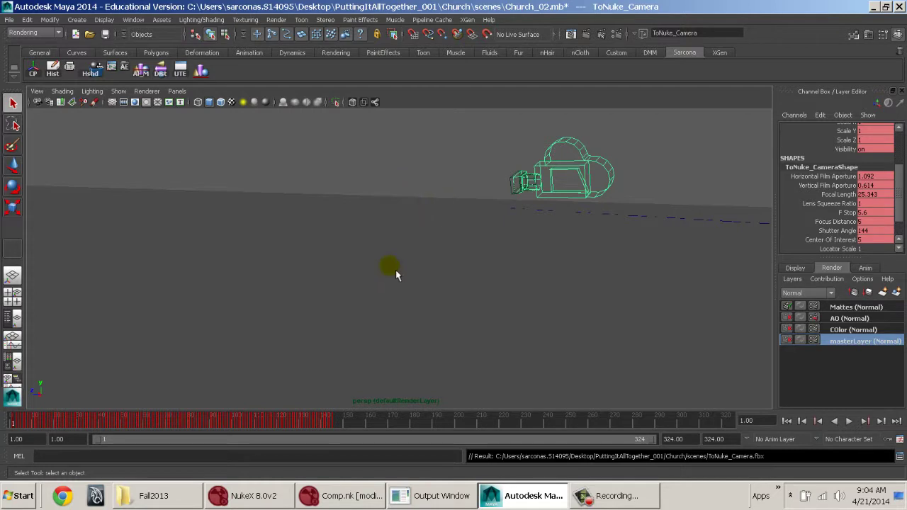
click(298, 282)
mouse_move(449, 270)
alt+mouse_down()
mouse_move(450, 259)
mouse_move(452, 267)
alt+mouse_up()
alt+right_drag(535, 289, 18, 206)
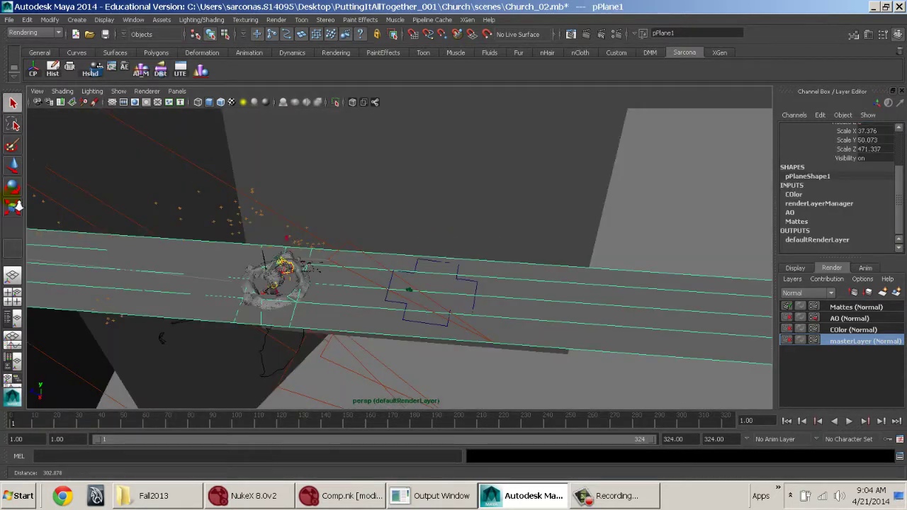
alt+drag(97, 198, 431, 374)
key(w)
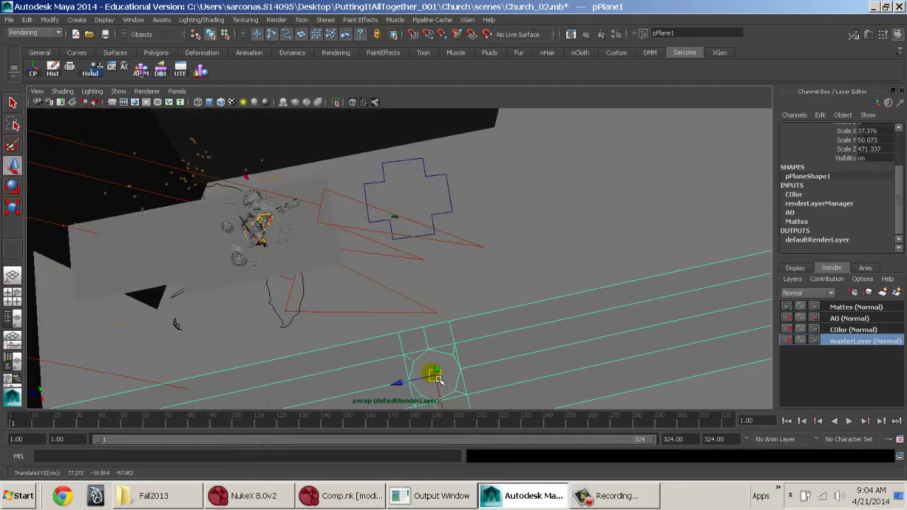
key(ctrl+z)
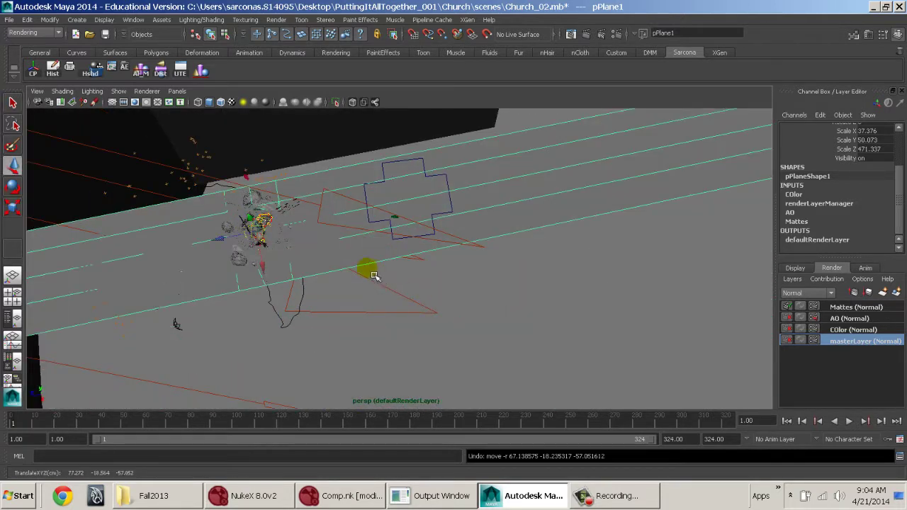
Step: Export the smaller ground plane pPlane8 under the dragon in FBX format as ToNuke_Ground and dismiss the export warnings
click(321, 248)
alt+drag(326, 247, 515, 306)
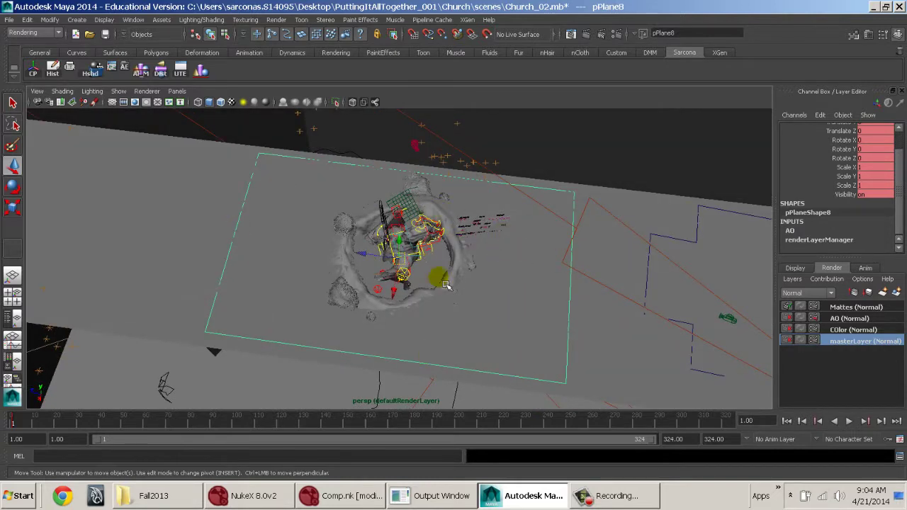
alt+drag(440, 280, 362, 248)
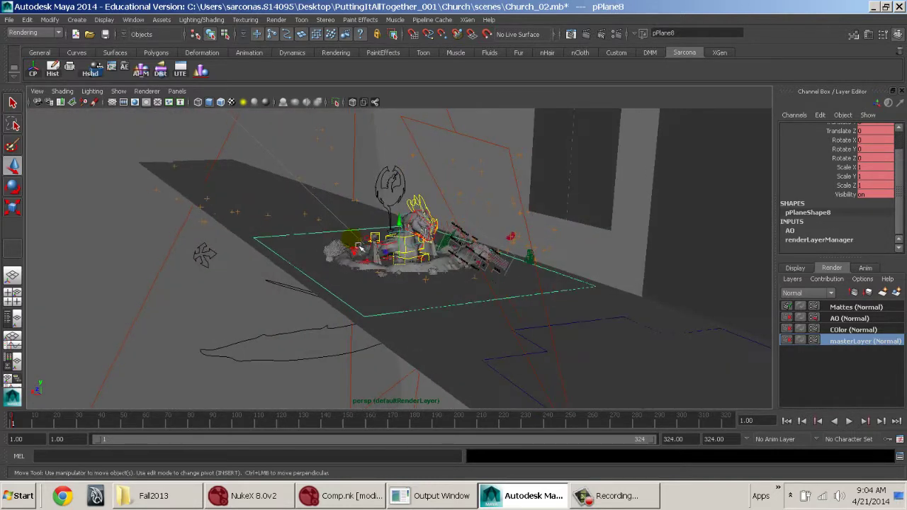
scroll(835, 214, up, 3)
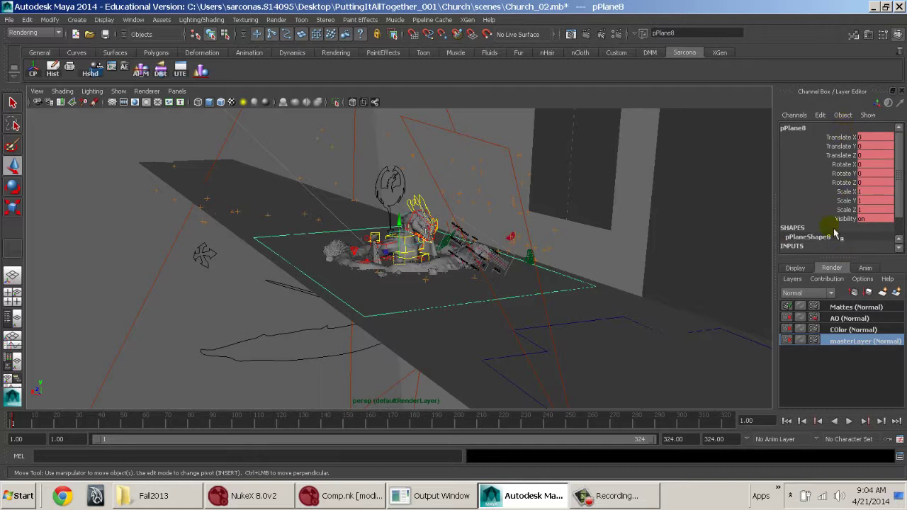
click(9, 20)
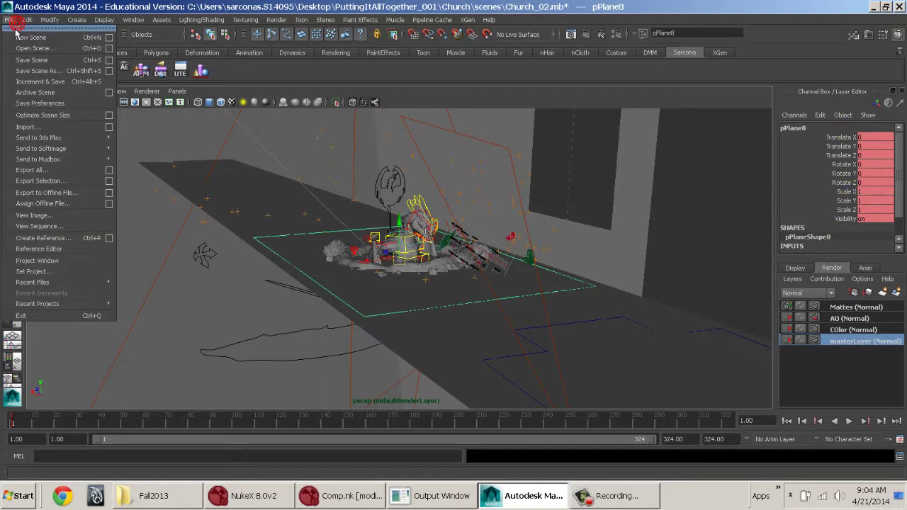
click(84, 183)
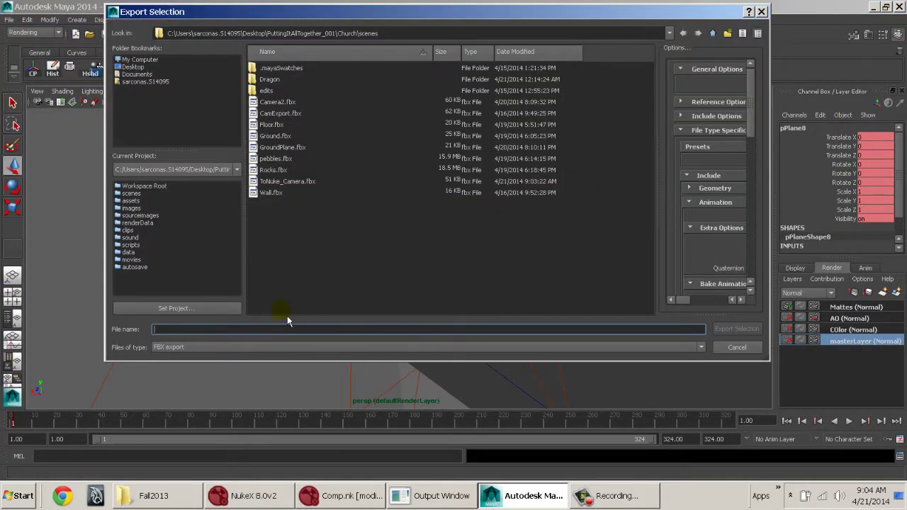
text(ToNuke-)
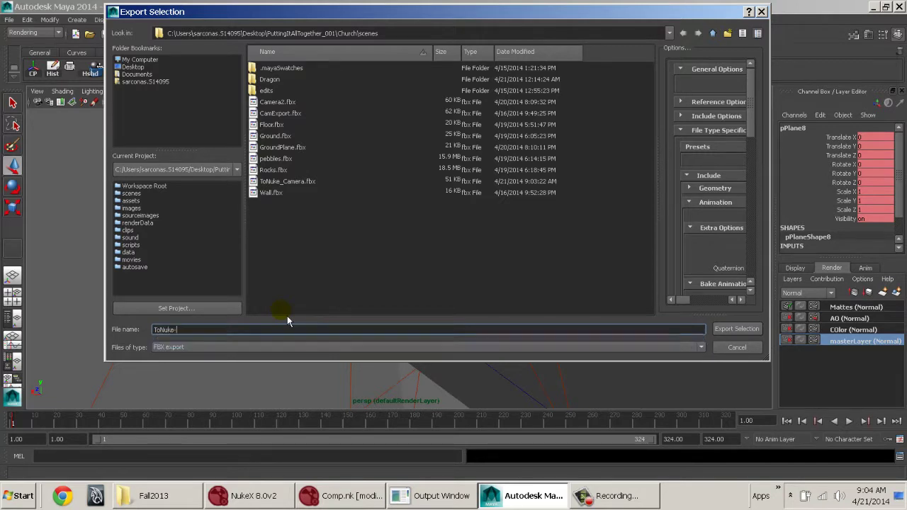
text(Gro)
key(BackSpace)
key(BackSpace)
text(_Ground)
key(Return)
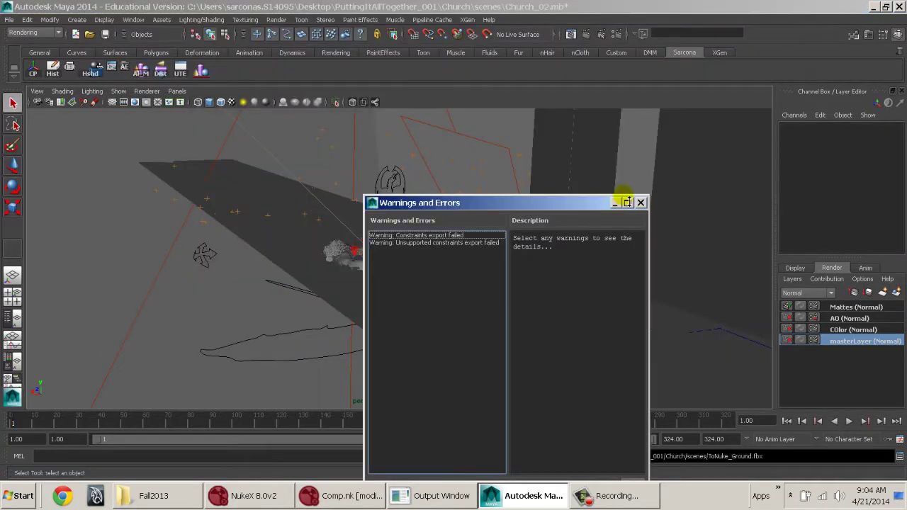
click(640, 202)
Step: Switch to Nuke and add a ReadGeo node beside Camera1 that loads ToNuke_Ground.fbx from the Church scenes folder
key(alt+Tab)
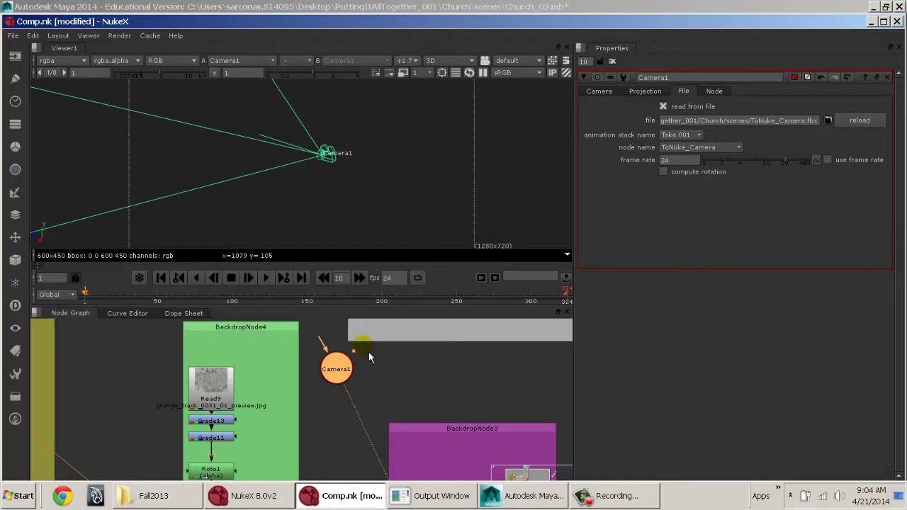
click(399, 381)
key(Tab)
text(ReadGeo)
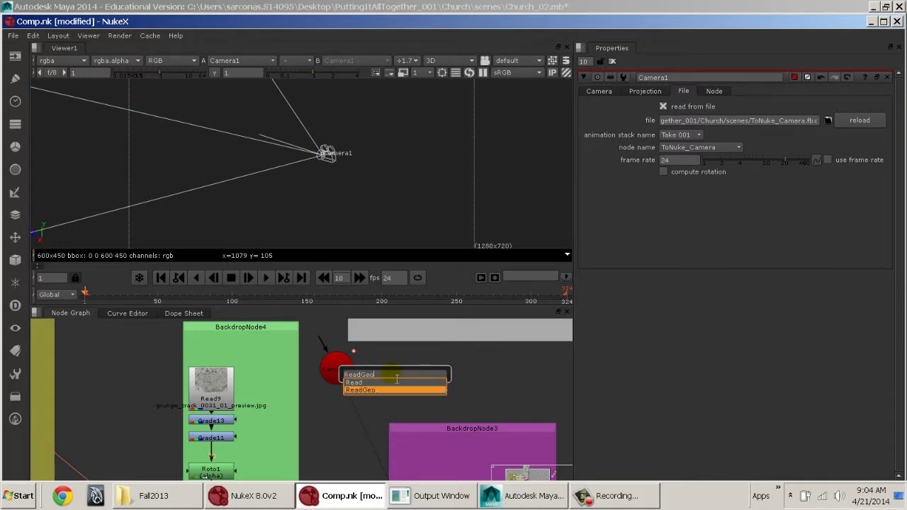
key(Return)
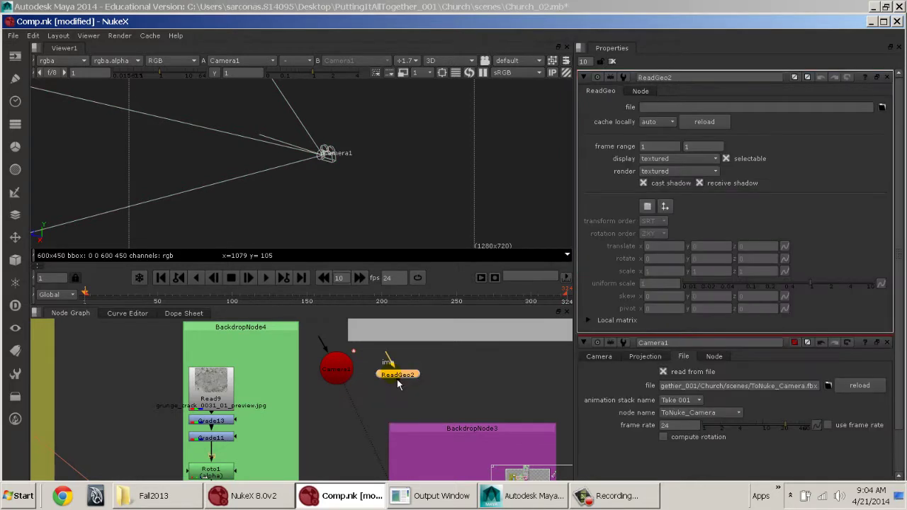
click(884, 107)
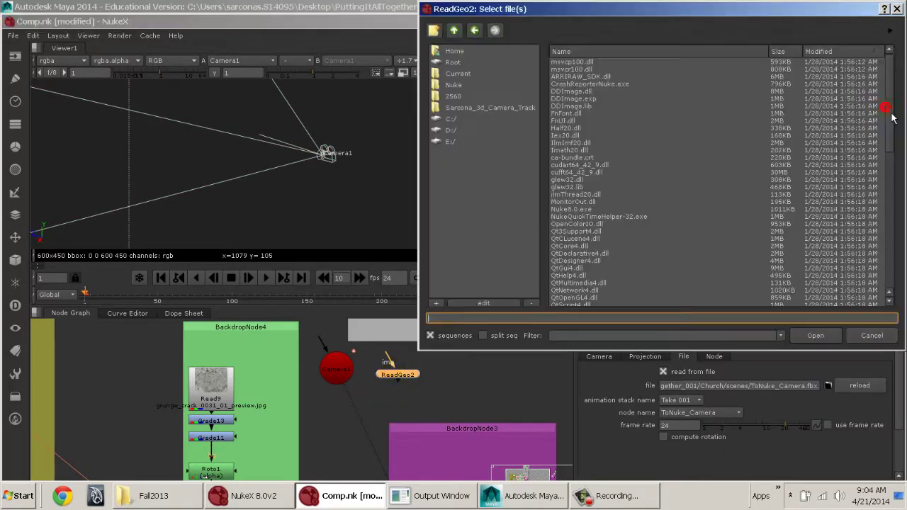
click(474, 32)
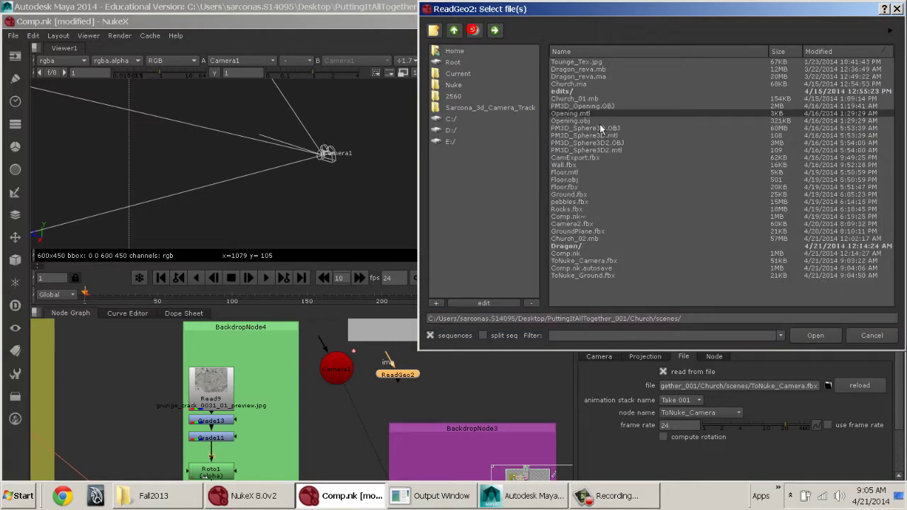
double_click(589, 278)
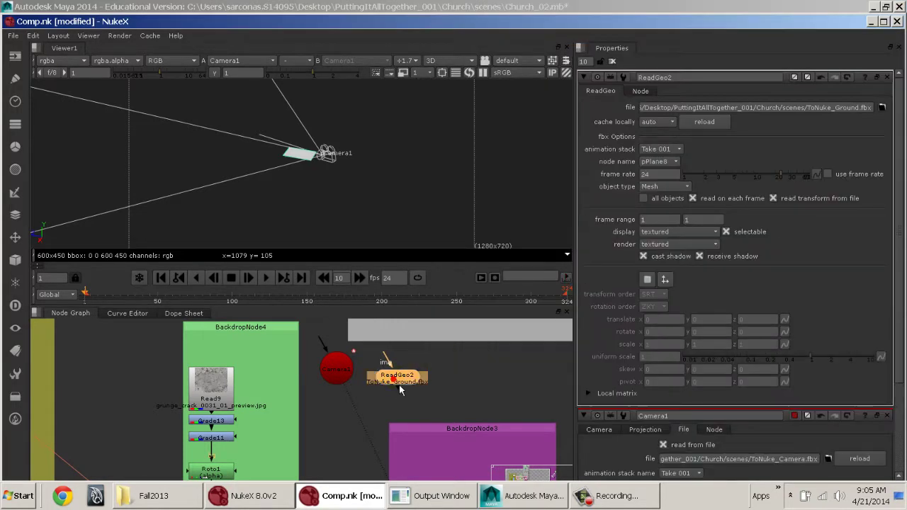
Step: Inspect the imported ground plane in the 3D viewer and look at it through Camera1
scroll(340, 194, up, 10)
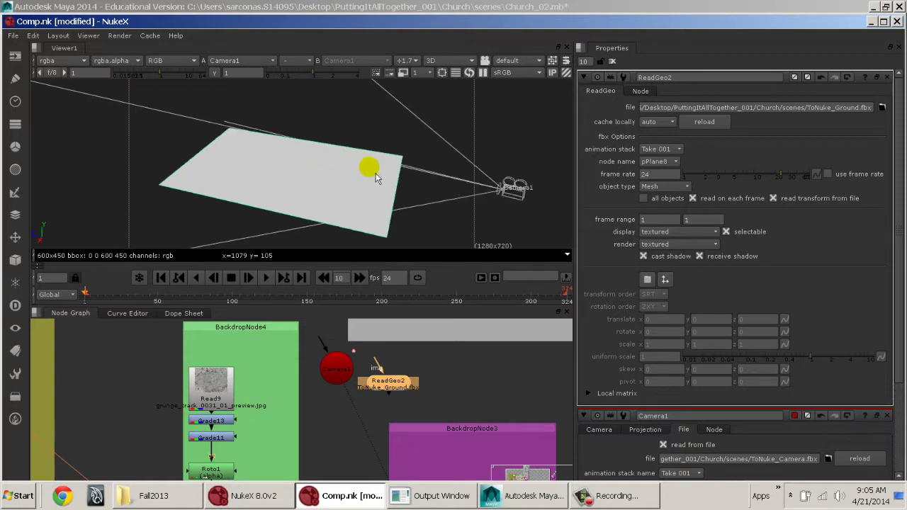
mouse_move(402, 179)
ctrl+mouse_down()
mouse_move(289, 136)
mouse_move(277, 204)
mouse_move(308, 202)
ctrl+mouse_up()
click(515, 61)
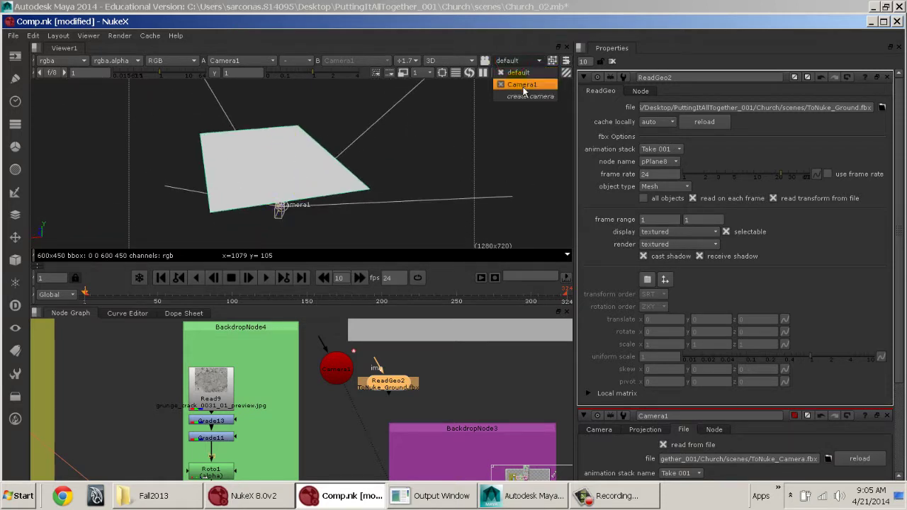
click(522, 84)
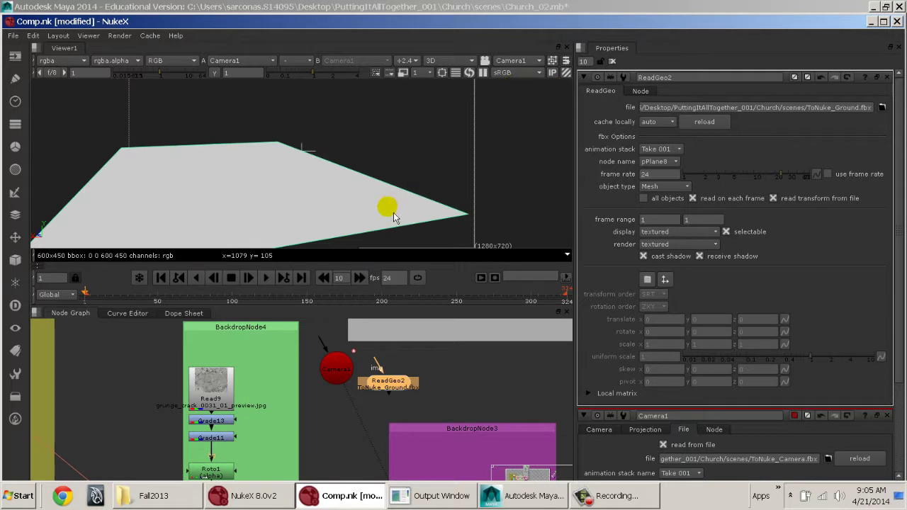
Step: Switch to Maya and look through ToNuke_Camera in the viewport at the start of the playback range
key(alt+Tab)
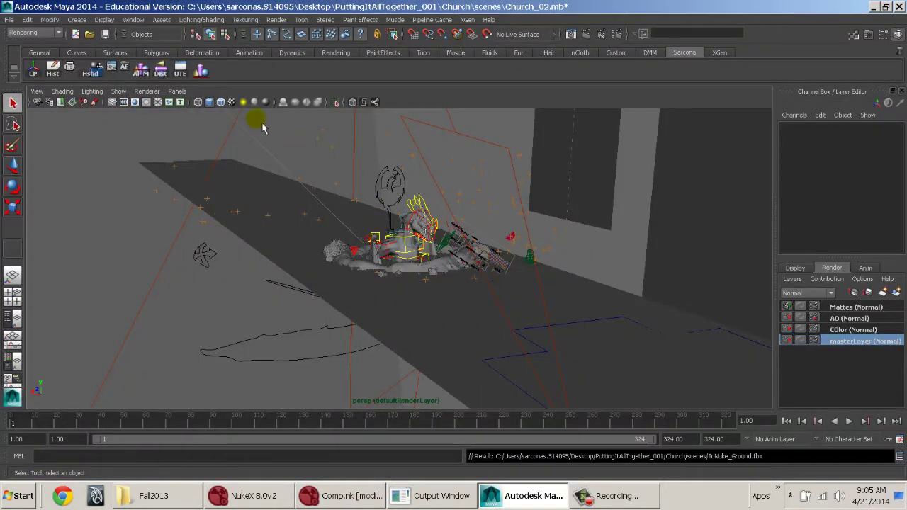
click(177, 91)
mouse_move(212, 102)
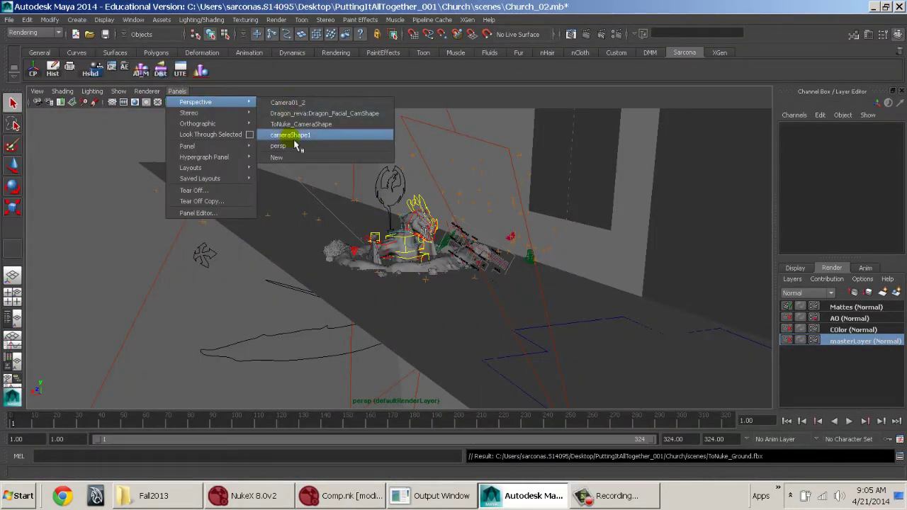
click(296, 136)
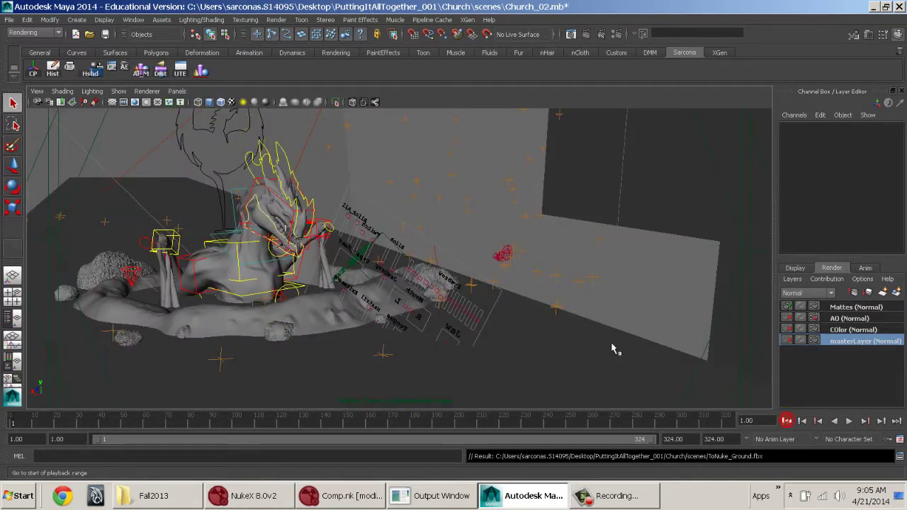
Step: Select the ground plane pPlane8, isolate it in shaded display and show the resolution gate to check its framing
key(4)
click(543, 349)
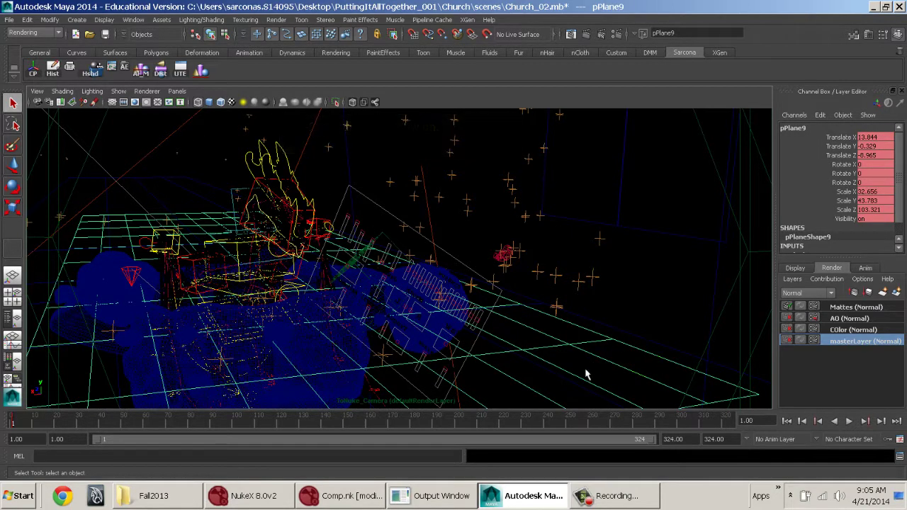
click(564, 379)
click(566, 377)
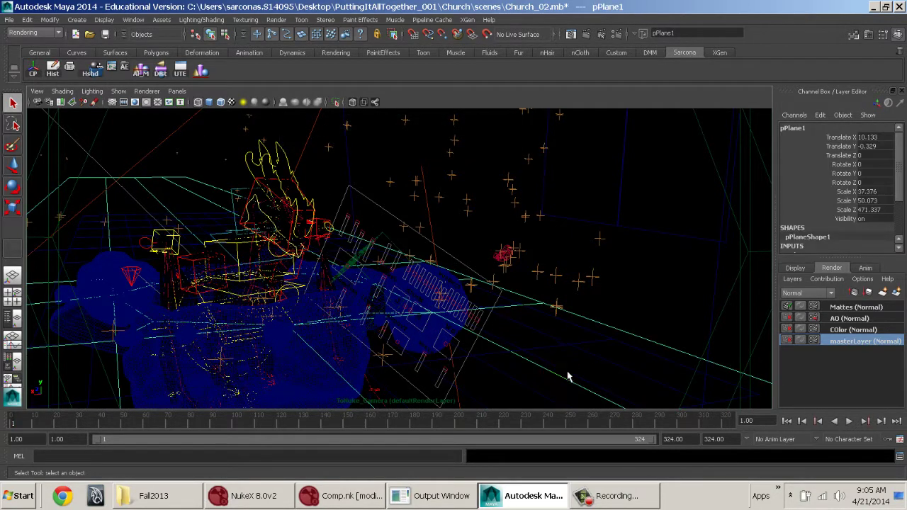
click(610, 342)
click(619, 343)
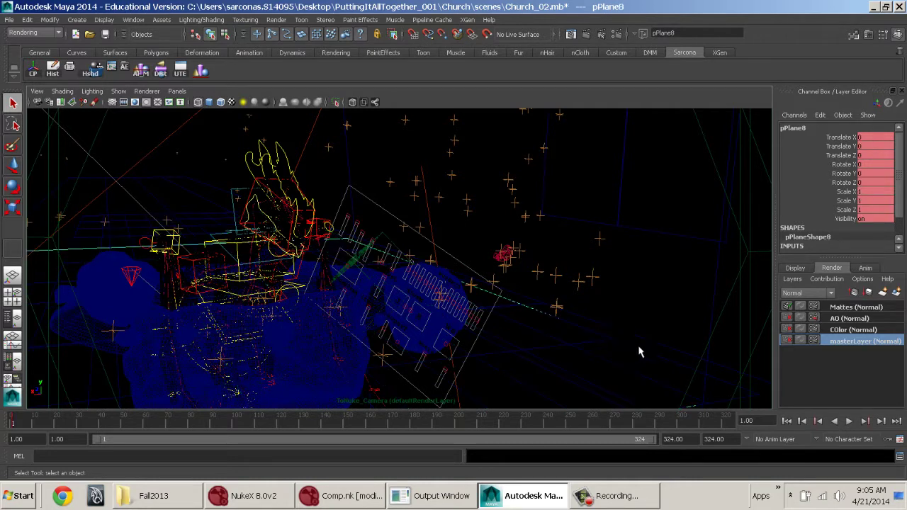
key(5)
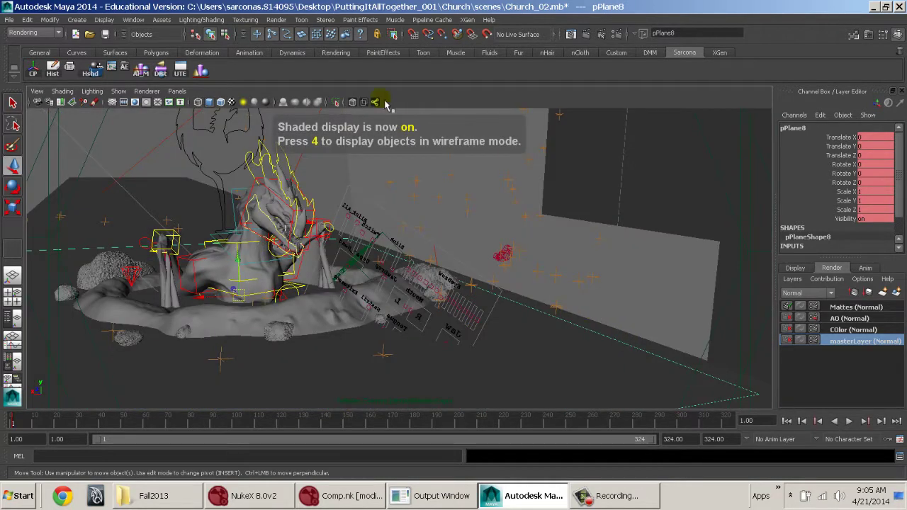
click(337, 102)
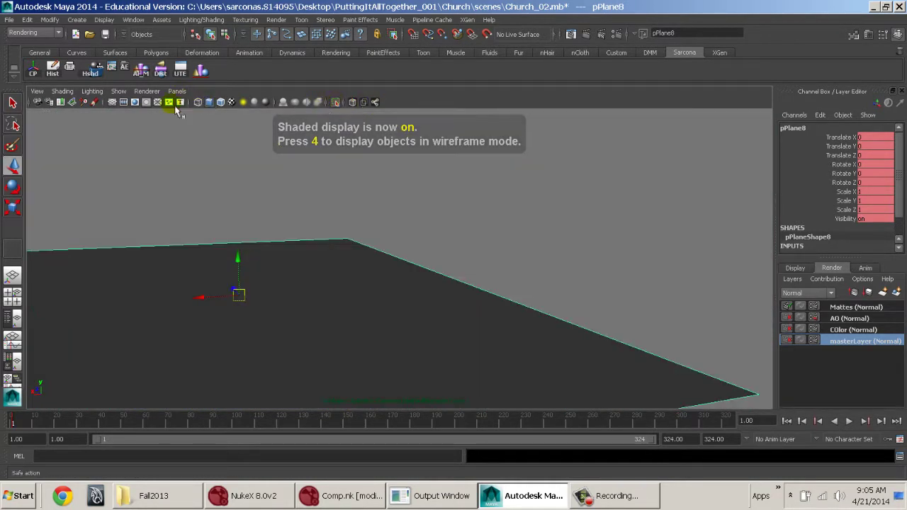
click(134, 104)
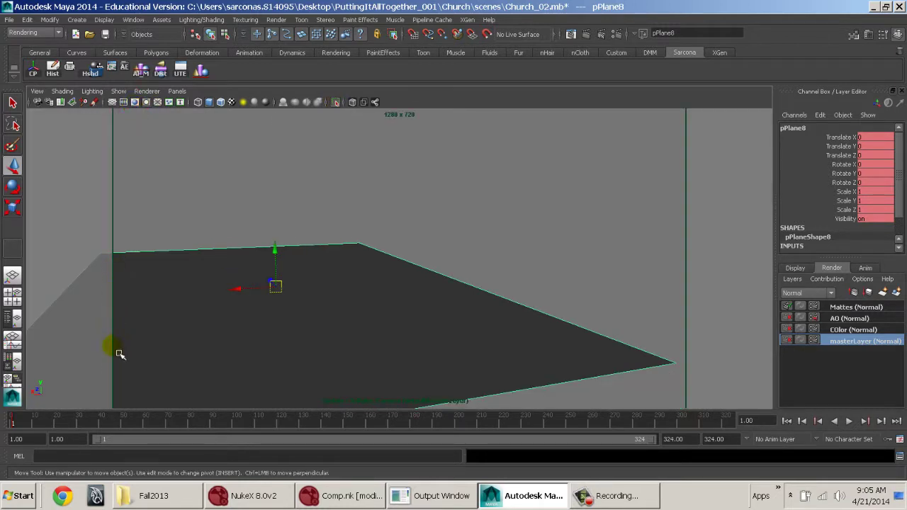
Step: Switch to Nuke and try Camera2.fbx as Camera1's source file, accepting replacement of the current camera data
key(alt+Tab)
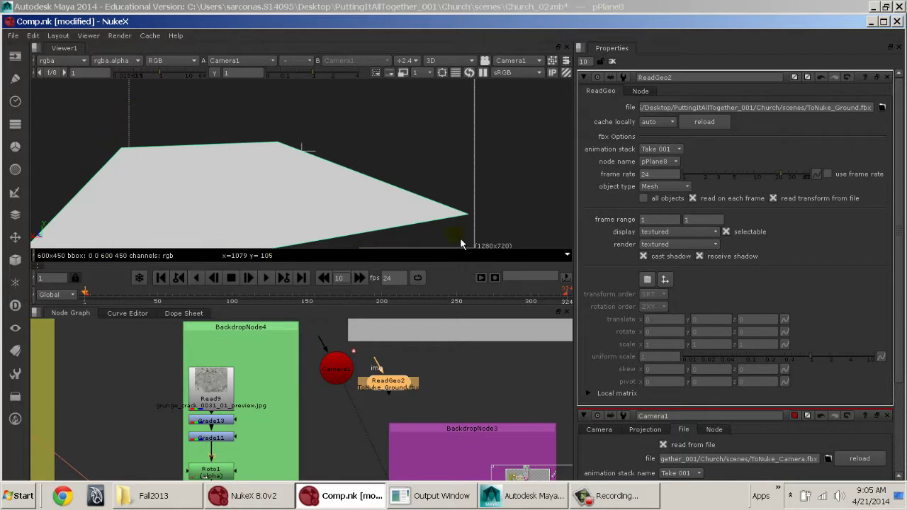
double_click(338, 362)
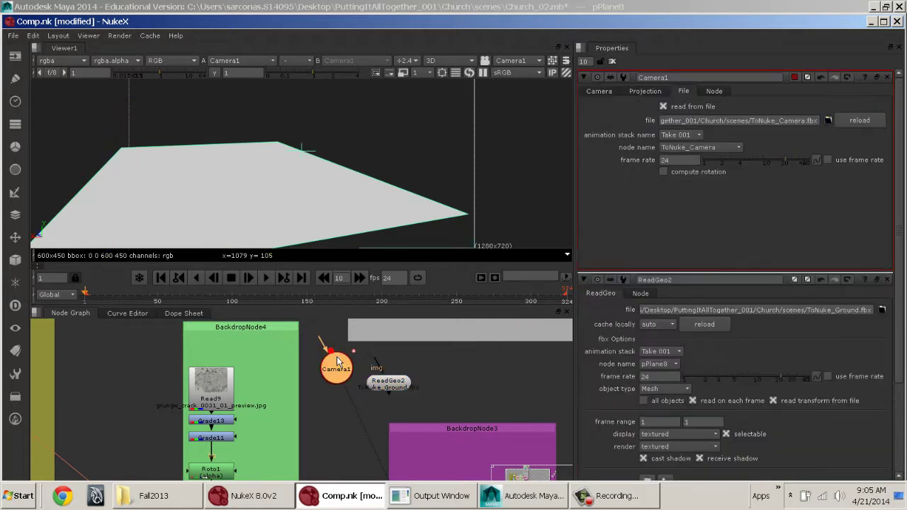
click(827, 121)
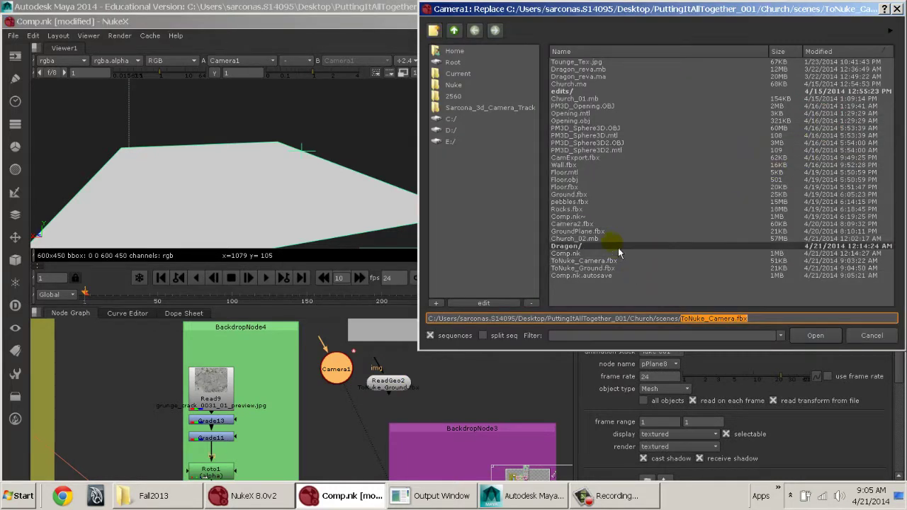
double_click(570, 224)
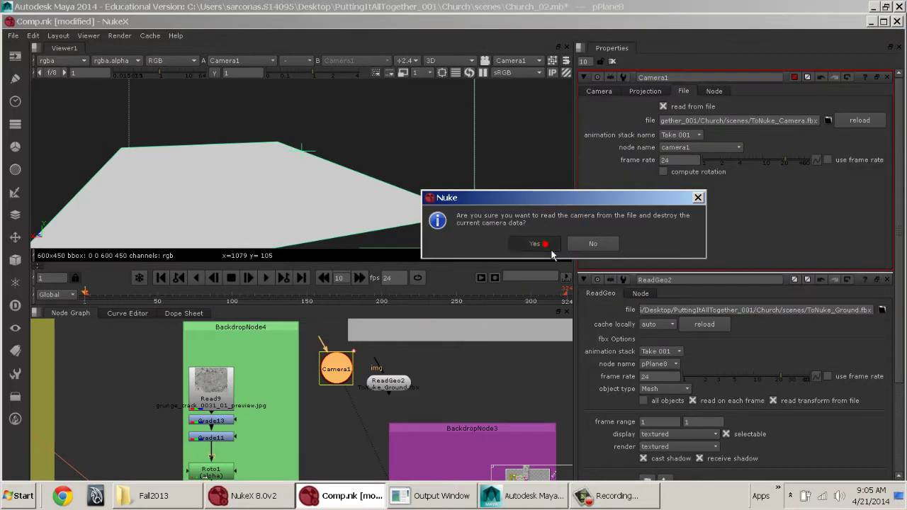
click(529, 299)
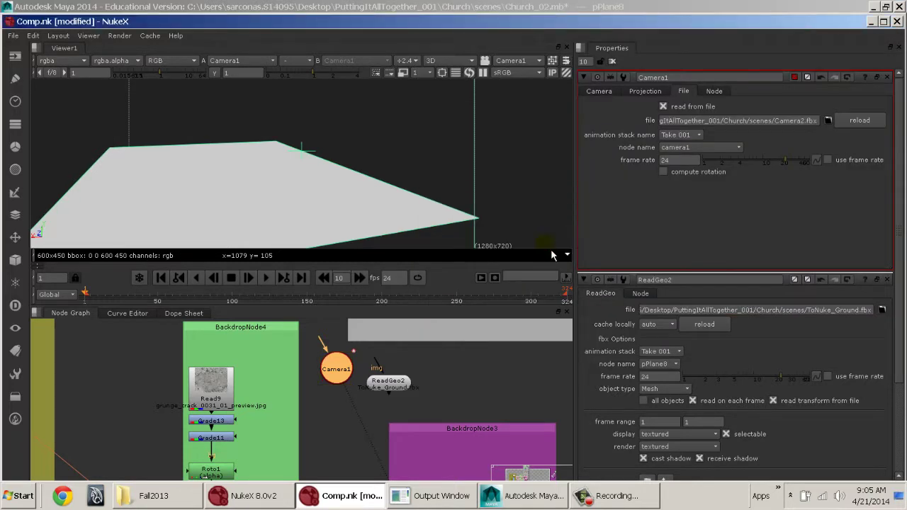
Step: Try CamExport.fbx as Camera1's source file, accepting replacement of the camera data
click(829, 122)
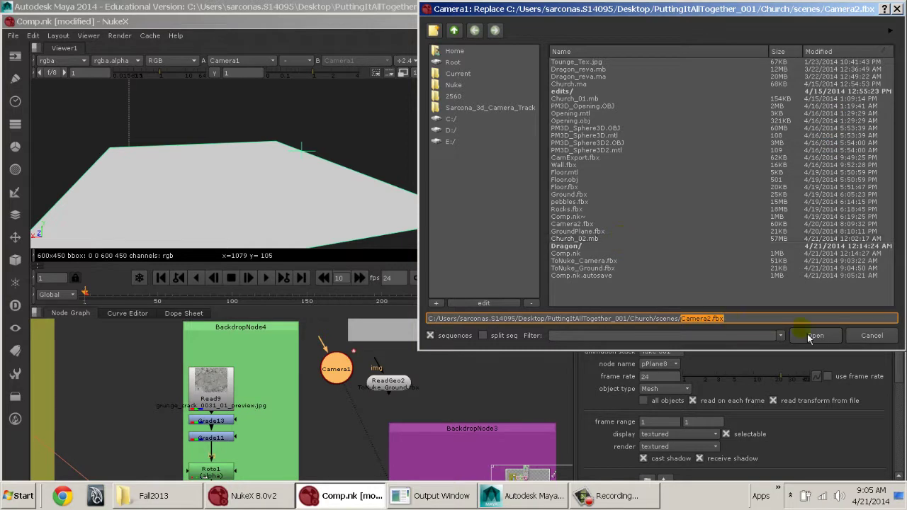
double_click(589, 157)
click(571, 178)
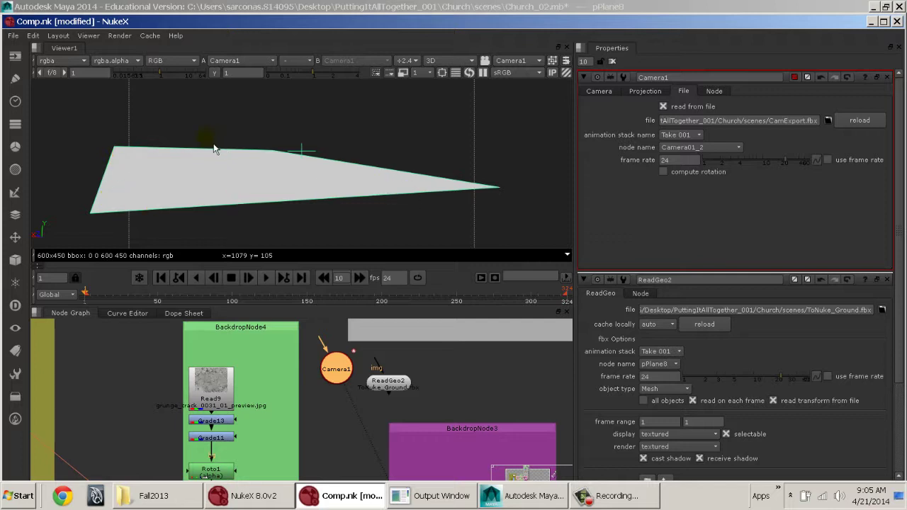
Step: Load ToNuke_Camera.fbx into Camera1 again and compare the ground plane's framing with the Maya view
click(828, 121)
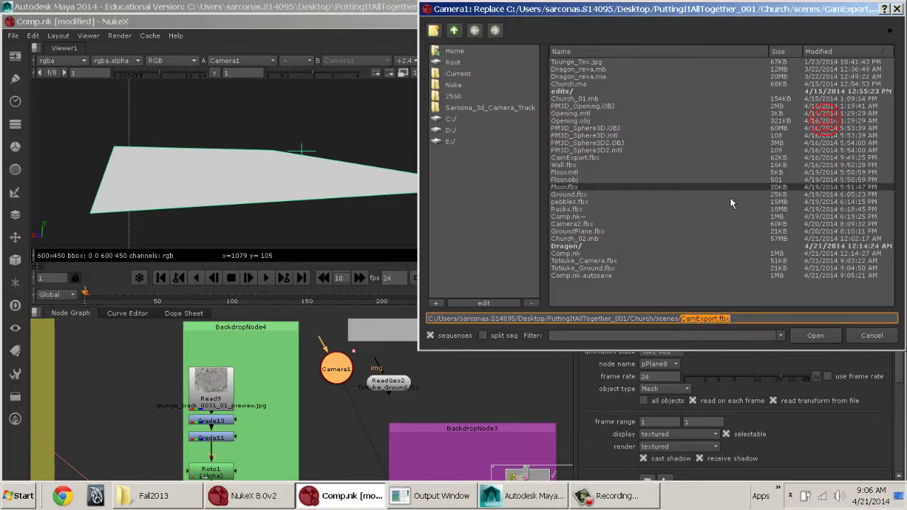
double_click(582, 260)
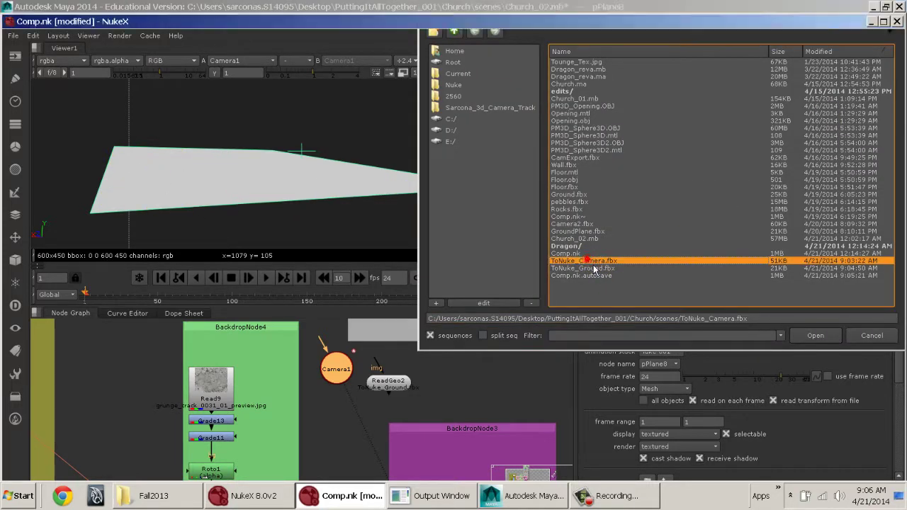
click(563, 290)
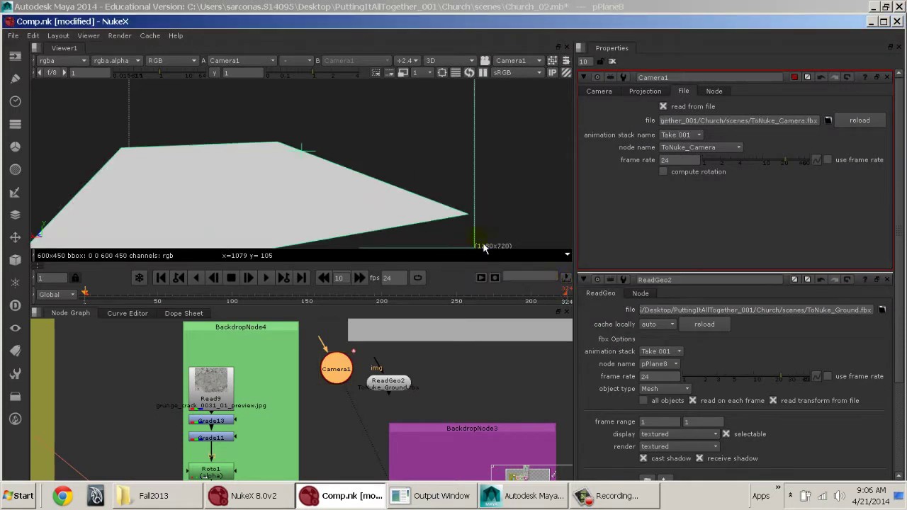
key(alt+Tab)
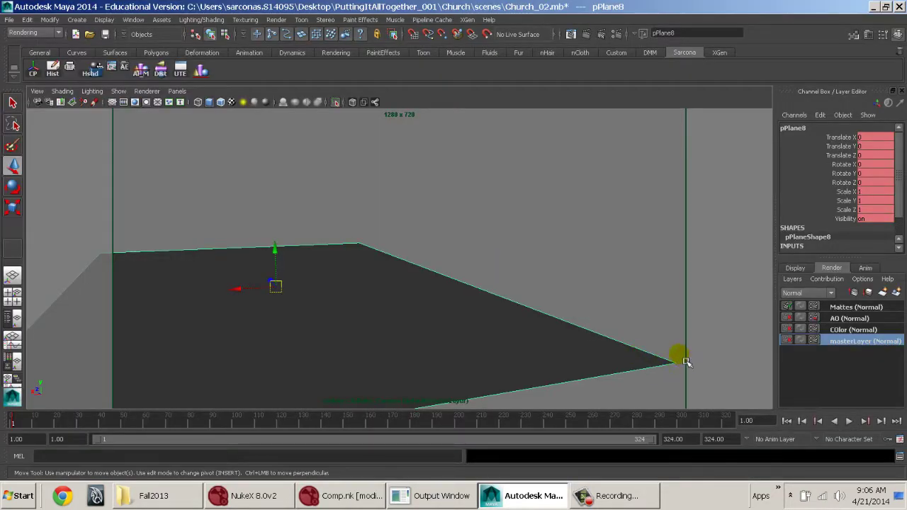
key(alt+Tab)
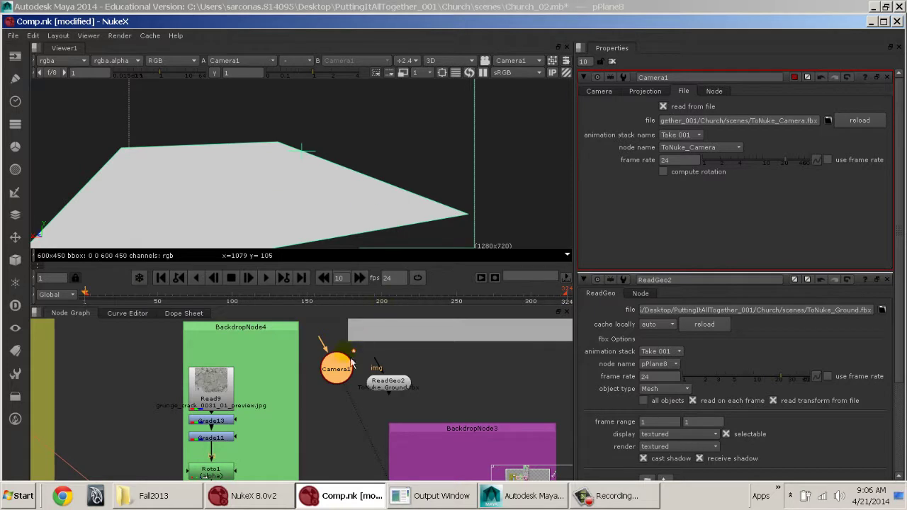
Step: Add a Scene node below Camera1 and connect both Camera1 and ReadGeo2 to it
click(344, 364)
click(398, 383)
click(345, 372)
click(394, 388)
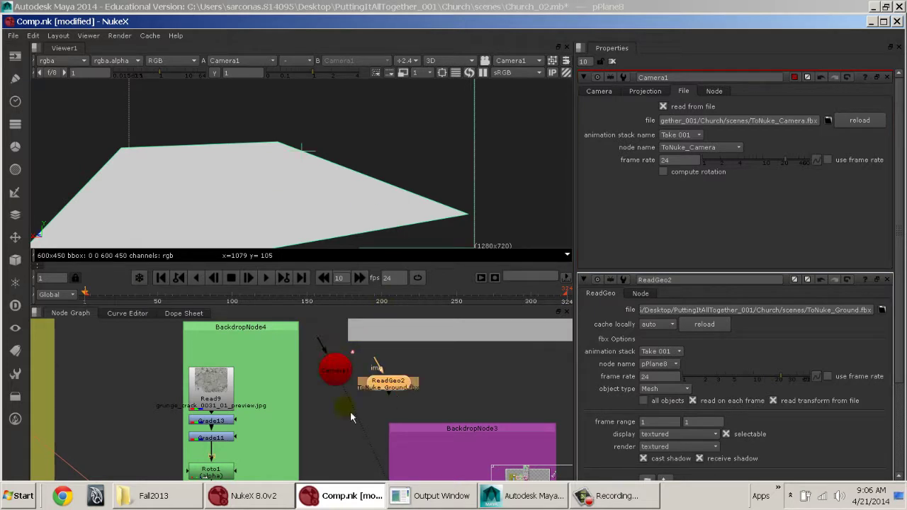
key(Tab)
text(Scene)
key(Return)
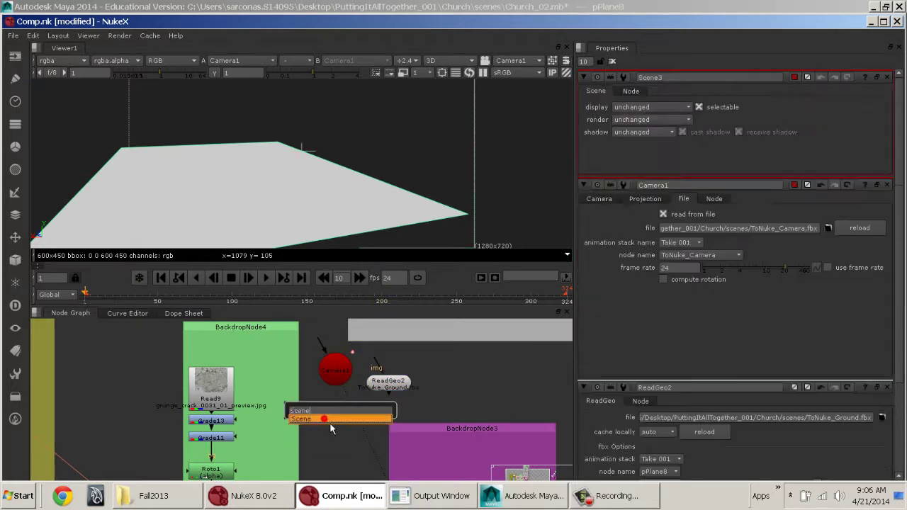
drag(336, 420, 335, 391)
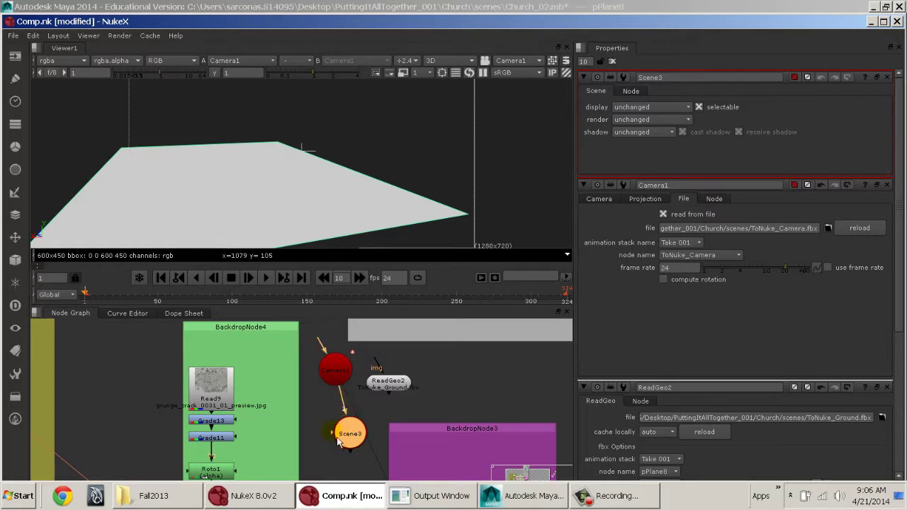
drag(333, 433, 396, 389)
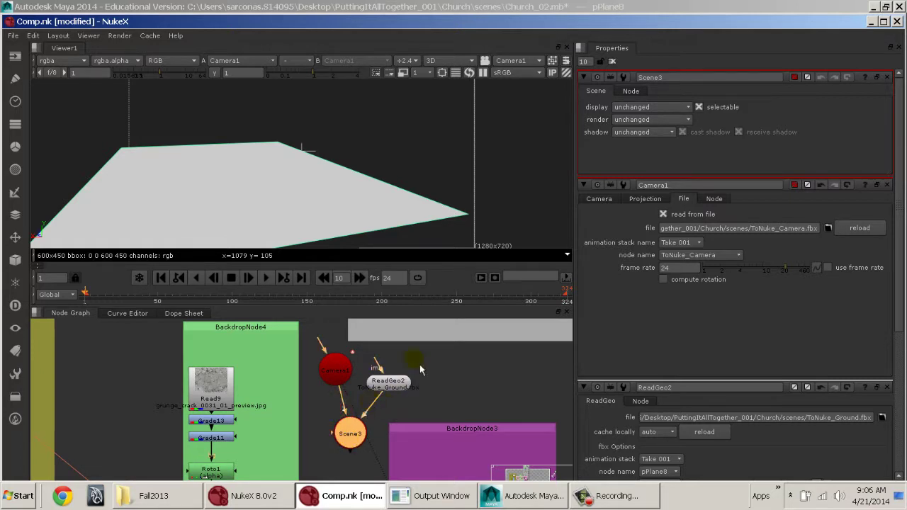
Step: Connect ReadGeo2's image input to the Read9 cracked-ground texture and preview the plane at frame 45
middle_drag(419, 364, 410, 391)
key(Tab)
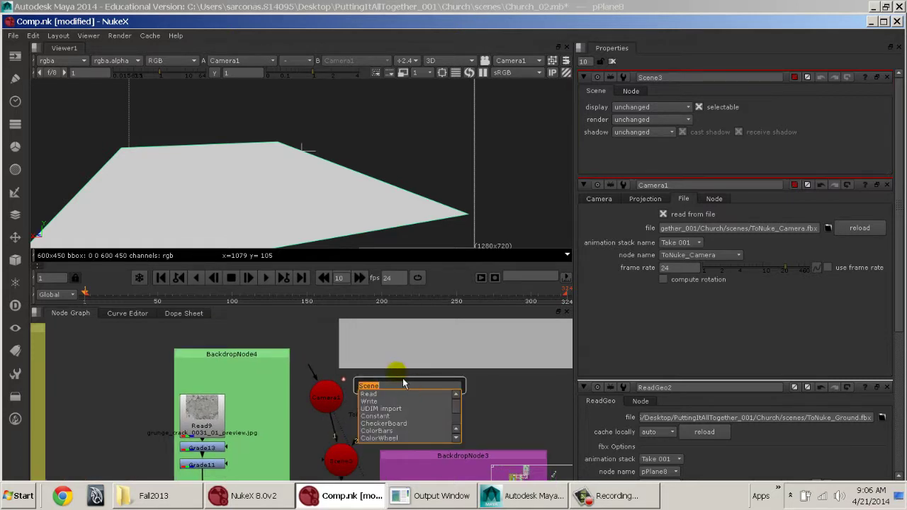
key(Escape)
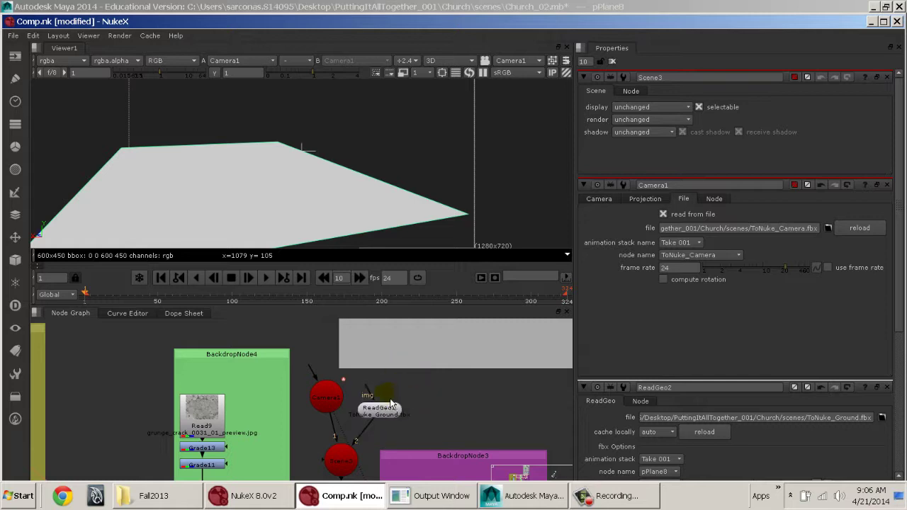
drag(368, 394, 206, 410)
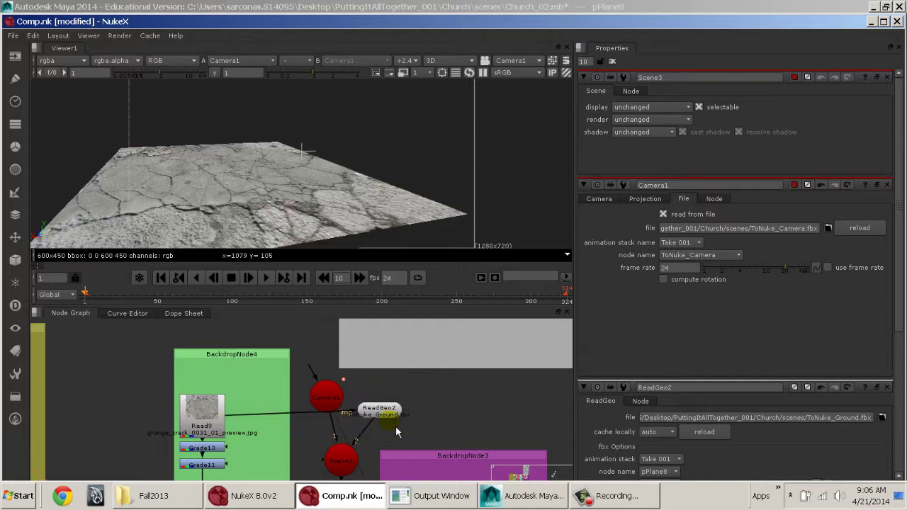
middle_drag(398, 435, 398, 415)
drag(101, 302, 149, 313)
Step: Reconnect ReadGeo2's image input to Premult2 and preview the masked ground at frame 82
middle_drag(241, 386, 303, 351)
drag(295, 358, 272, 468)
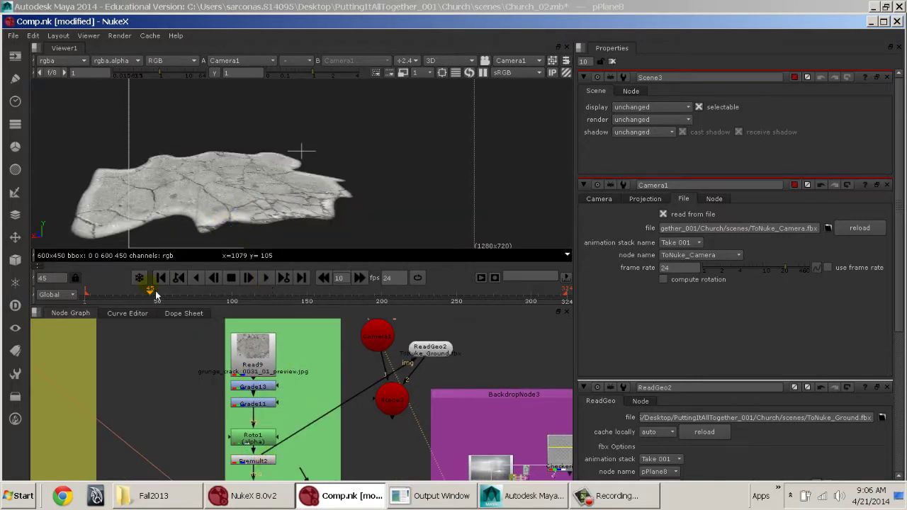
drag(110, 297, 205, 311)
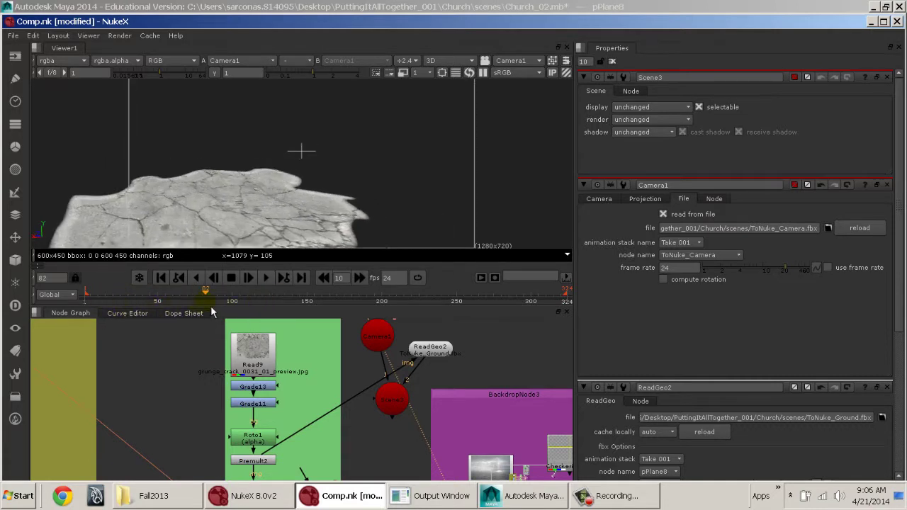
Step: Delete the Scene3, ReadGeo2 and Camera1 nodes beside the green backdrop
middle_drag(276, 438, 229, 473)
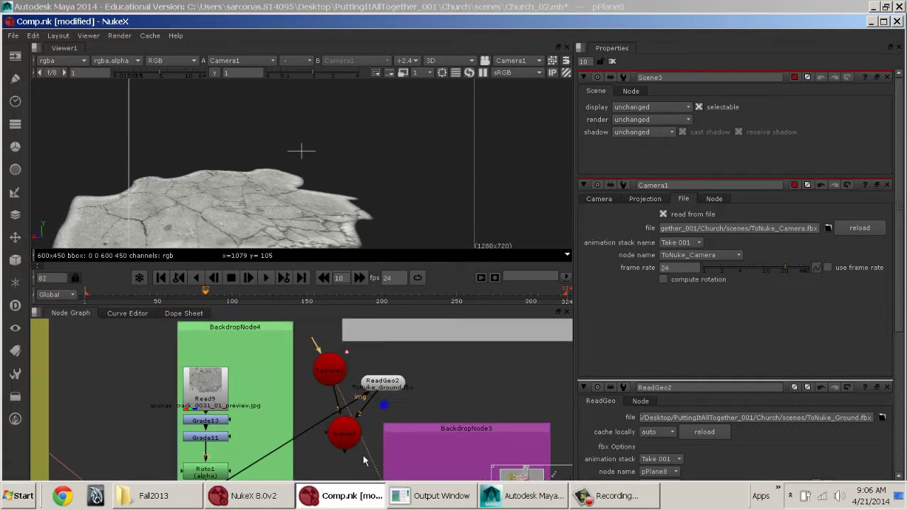
click(344, 433)
shift+click(382, 383)
shift+click(329, 370)
key(Delete)
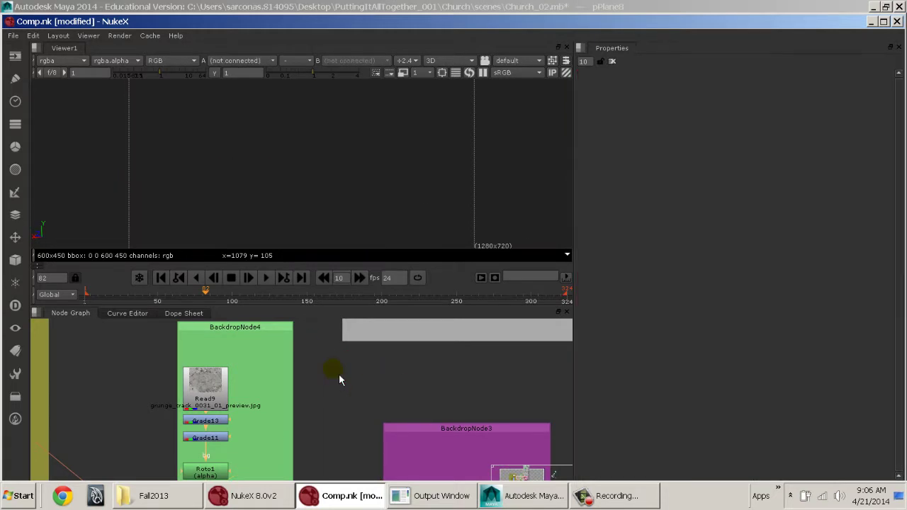
Step: View ReadGeo1 and the rendered output of Grain2_2 in the existing cracked-ground setup
middle_drag(310, 454, 317, 430)
click(253, 362)
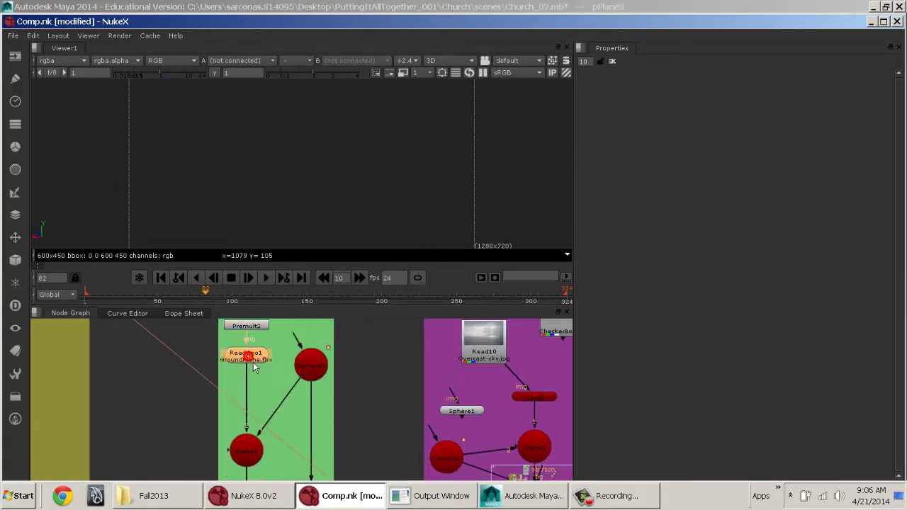
key(1)
click(258, 459)
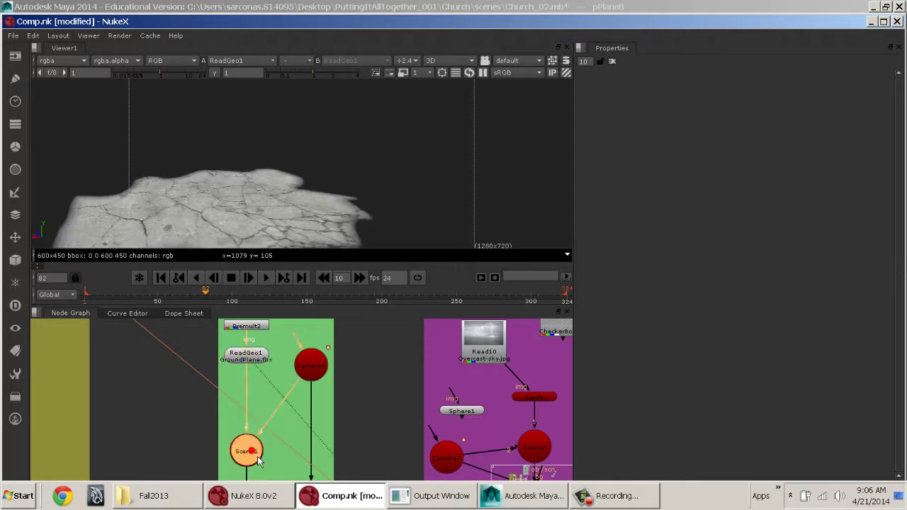
click(309, 372)
middle_drag(344, 446, 344, 342)
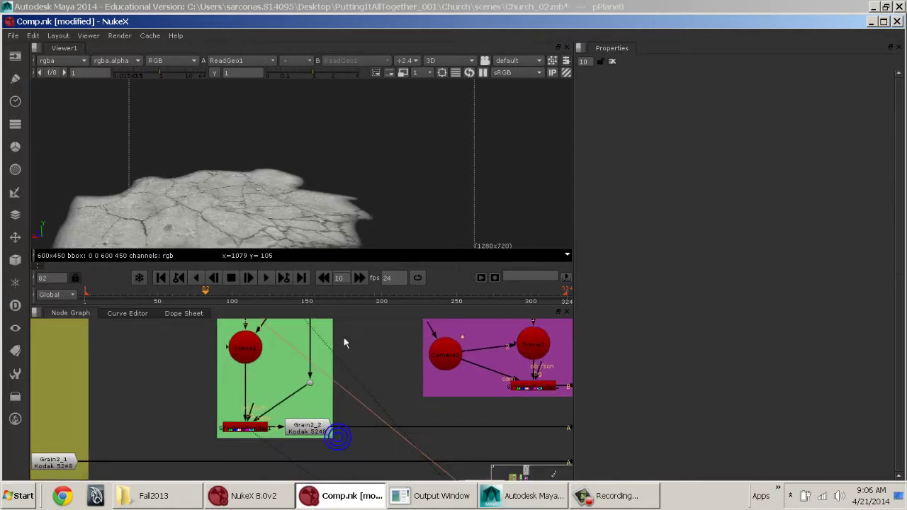
click(249, 429)
click(299, 430)
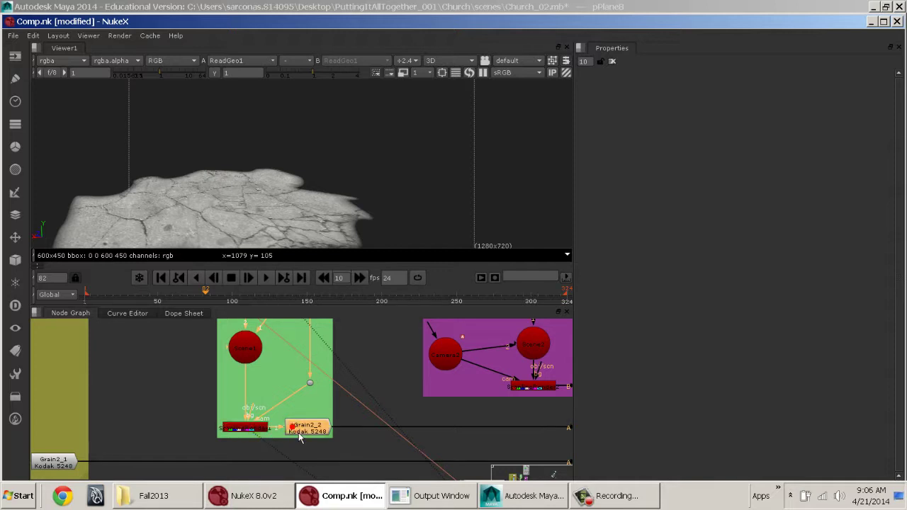
key(1)
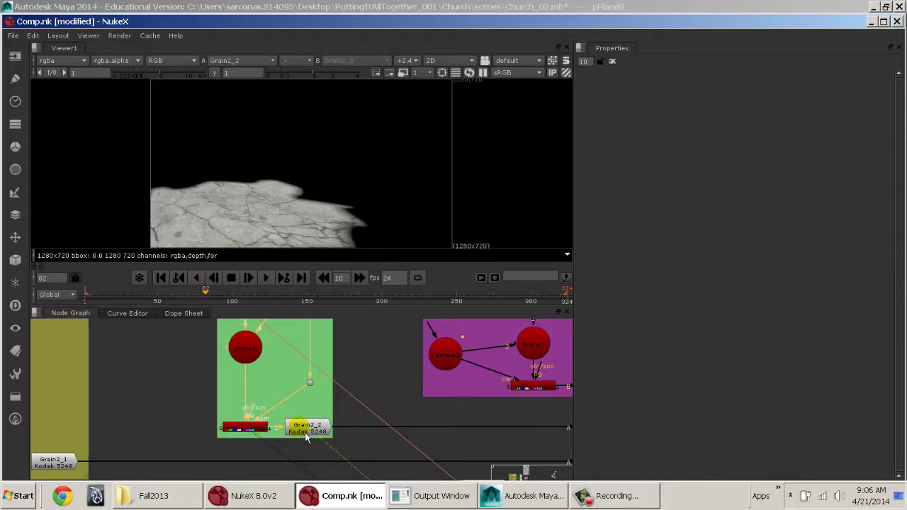
Step: Toggle Grain2_2 while inspecting the cracked ground up close to compare the film grain
scroll(352, 202, up, 2)
middle_drag(333, 213, 336, 153)
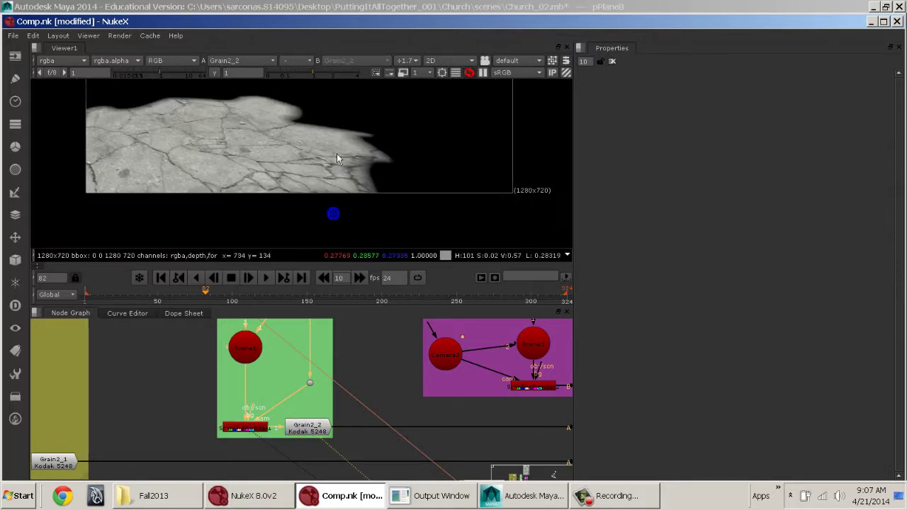
scroll(308, 169, up, 2)
click(304, 427)
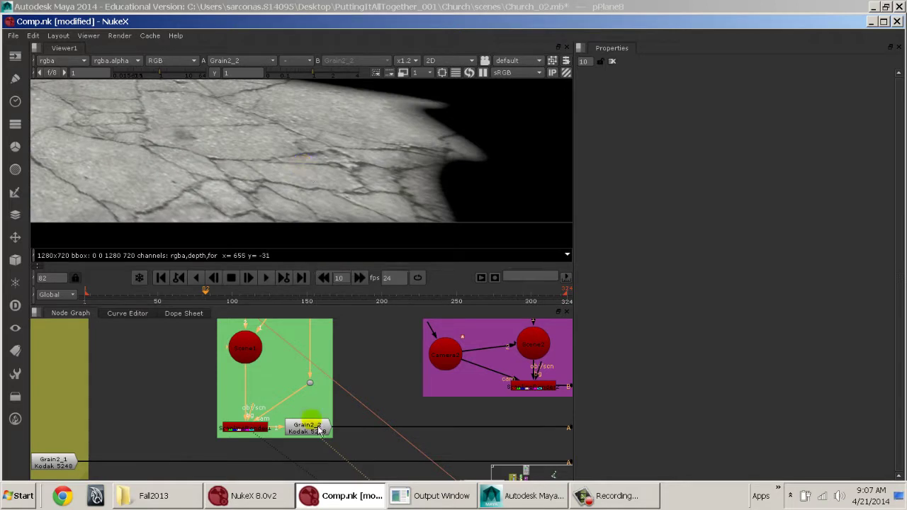
key(d)
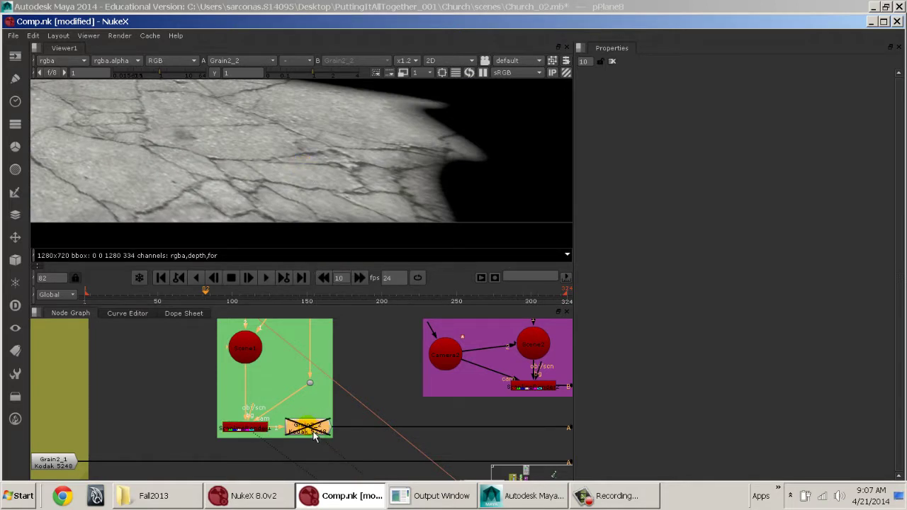
Step: View the output of Merge7 to see the cracked ground composited over the church plate
scroll(431, 393, down, 1)
middle_drag(489, 430, 228, 423)
middle_drag(282, 413, 348, 364)
click(395, 391)
key(1)
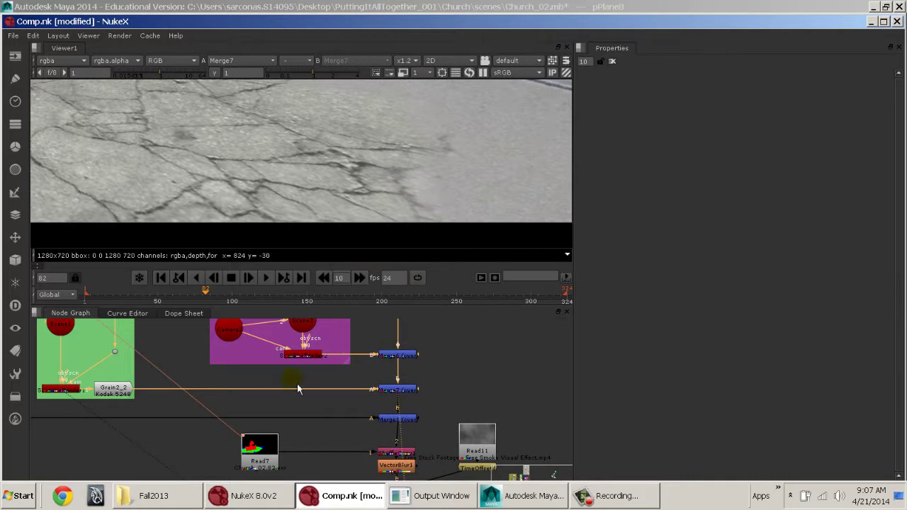
Step: Toggle Grade11 and Grade13 off and on individually to compare their effect on the cracked ground
middle_drag(169, 387, 297, 476)
middle_drag(257, 404, 269, 448)
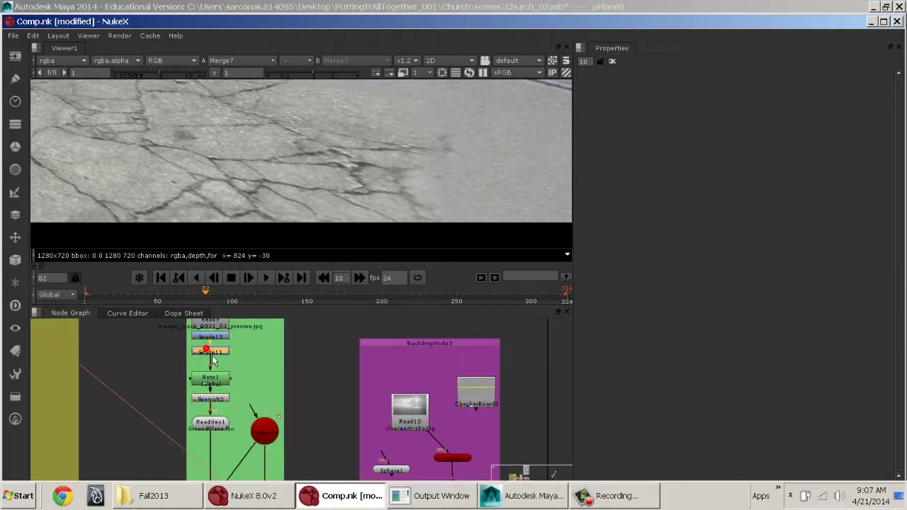
click(211, 352)
key(d)
key(d)
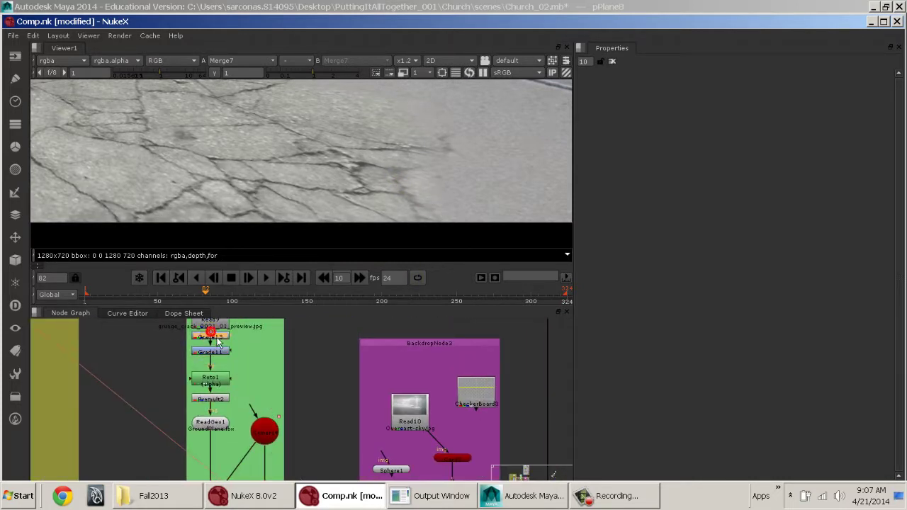
click(210, 333)
key(d)
key(d)
Step: Toggle Grade13 and Grade11 off and on together to compare the graded and ungraded cracks in the full frame
shift+click(224, 353)
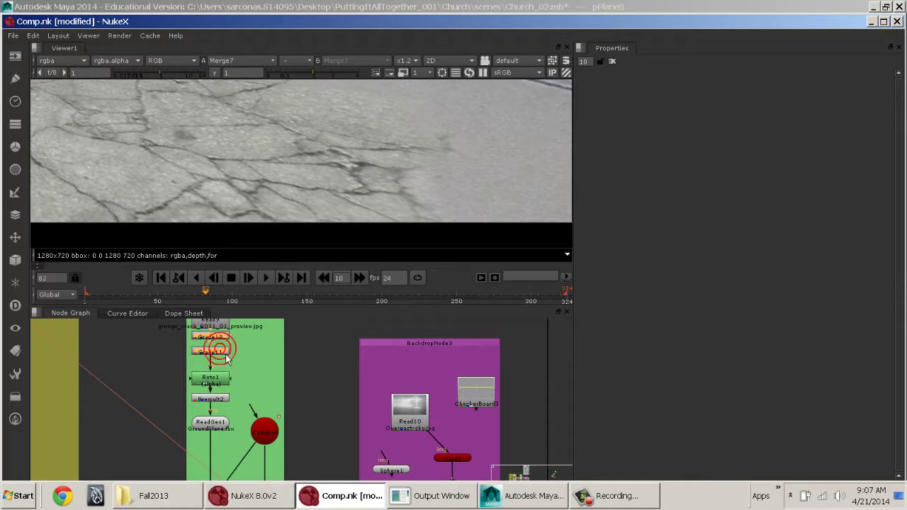
key(d)
scroll(319, 200, down, 5)
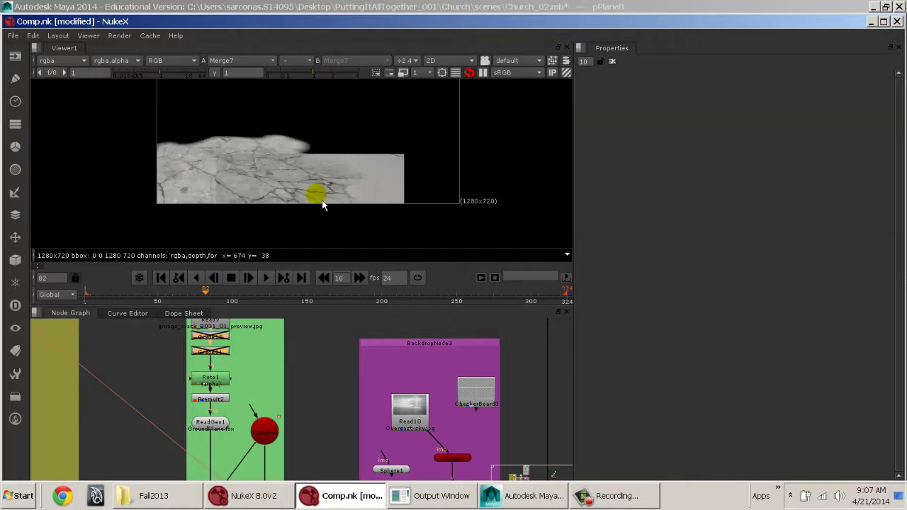
key(d)
key(d)
key(d)
key(d)
key(d)
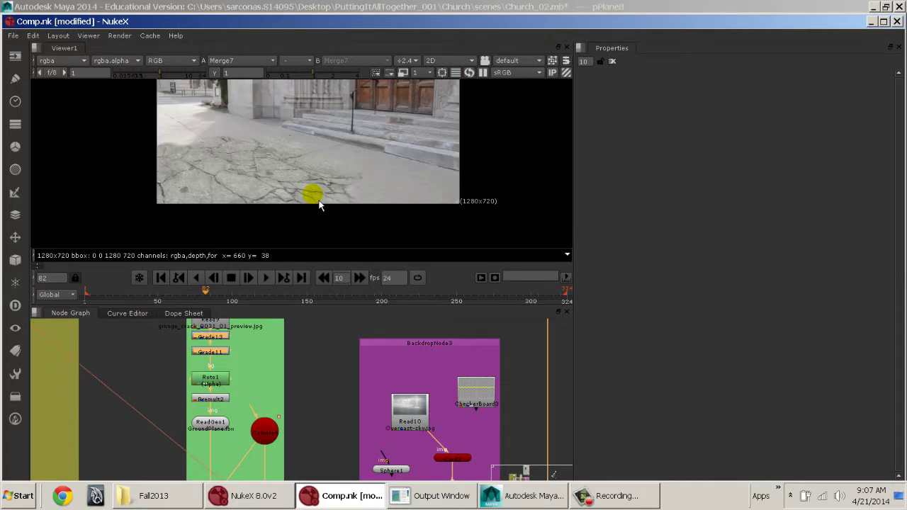
key(d)
key(d)
key(d)
key(d)
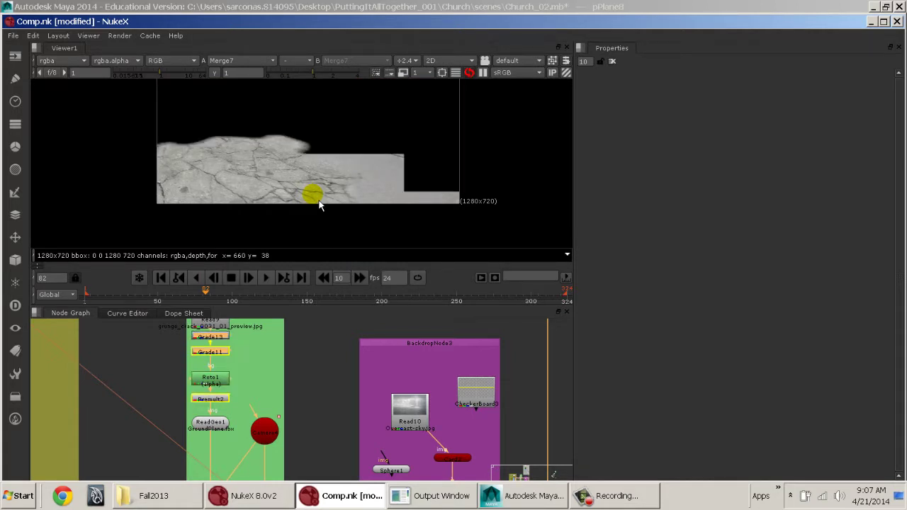
key(d)
Step: Examine how the cracked ground's colour matches the pavement, and inspect the church walls and doors in the composite
click(318, 371)
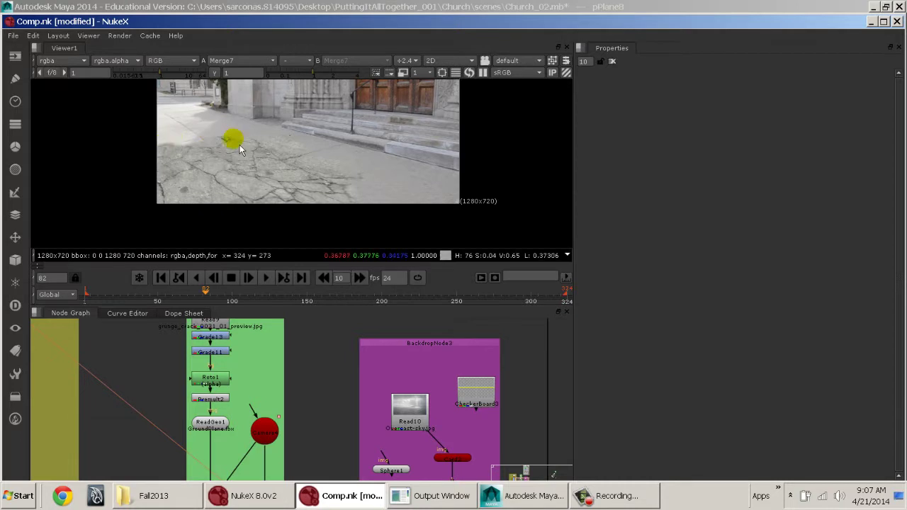
click(323, 400)
middle_drag(326, 359, 304, 409)
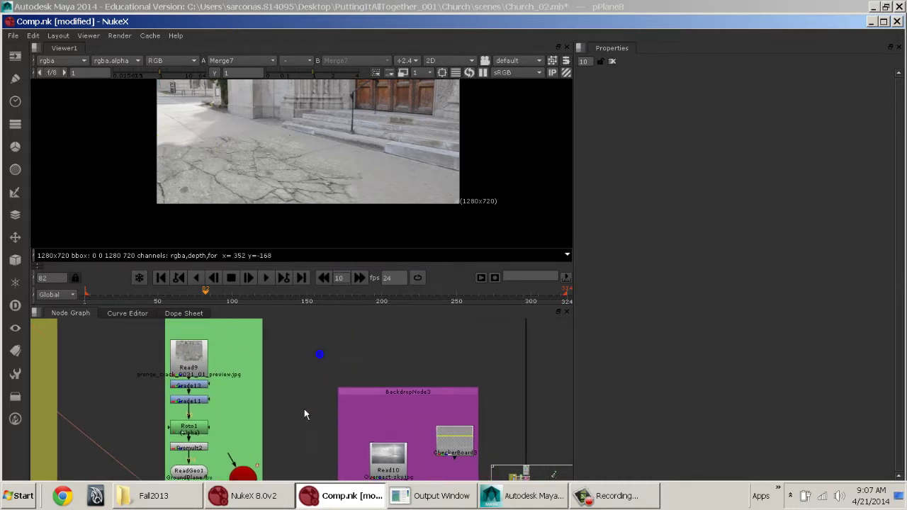
middle_drag(240, 162, 239, 244)
middle_drag(233, 210, 211, 149)
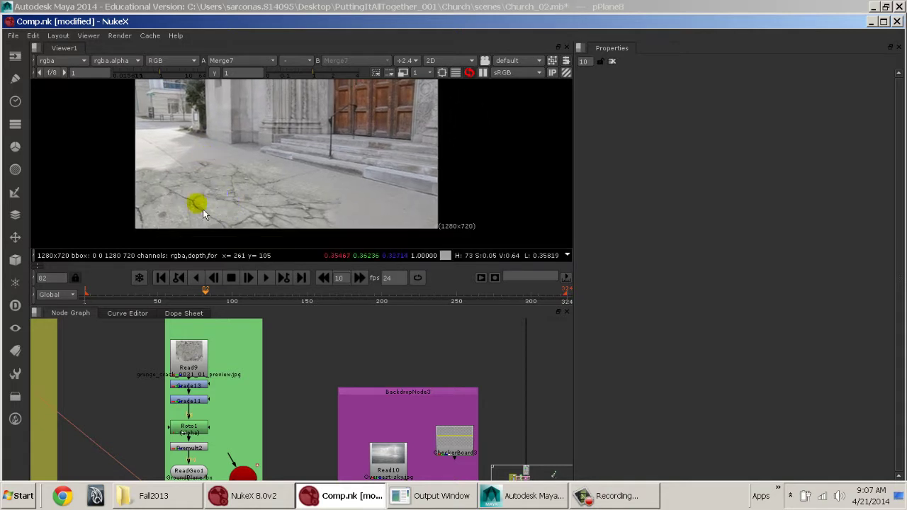
ctrl+click(210, 151)
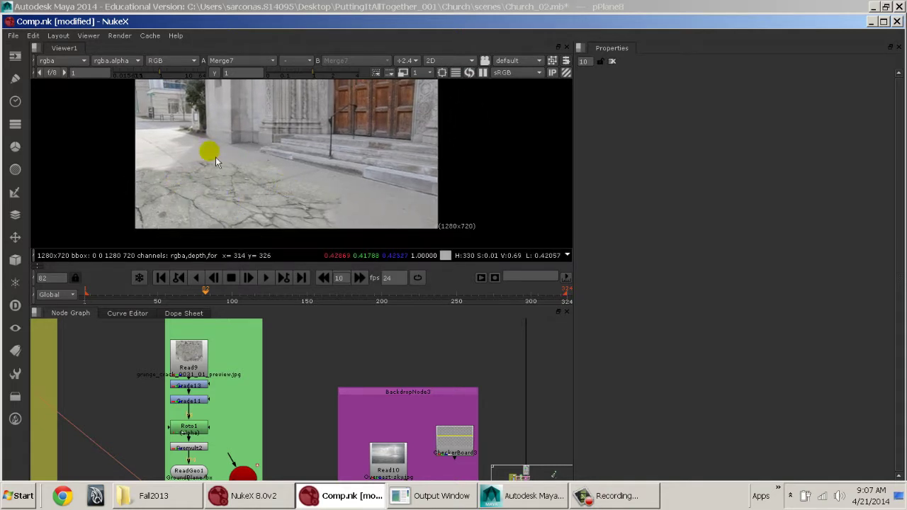
scroll(228, 130, up, 5)
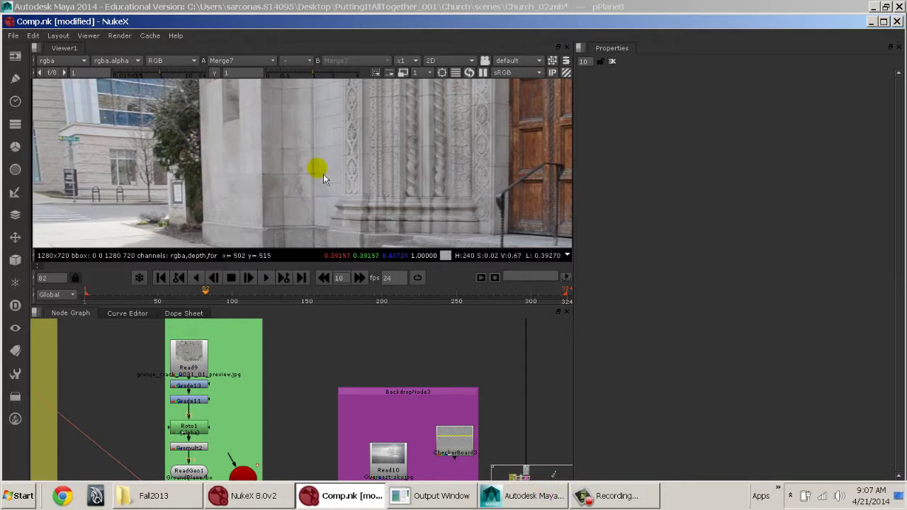
middle_drag(251, 201, 357, 192)
middle_drag(410, 190, 159, 207)
middle_drag(390, 180, 266, 209)
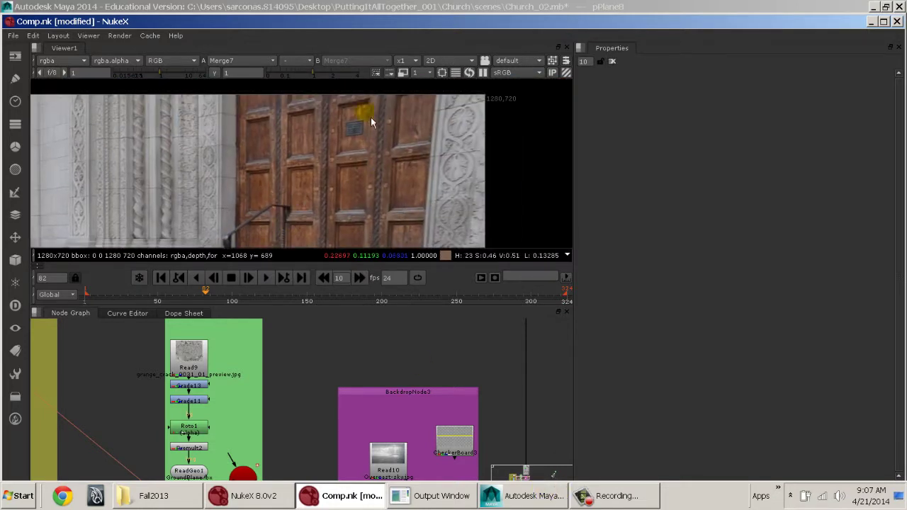
scroll(386, 166, down, 3)
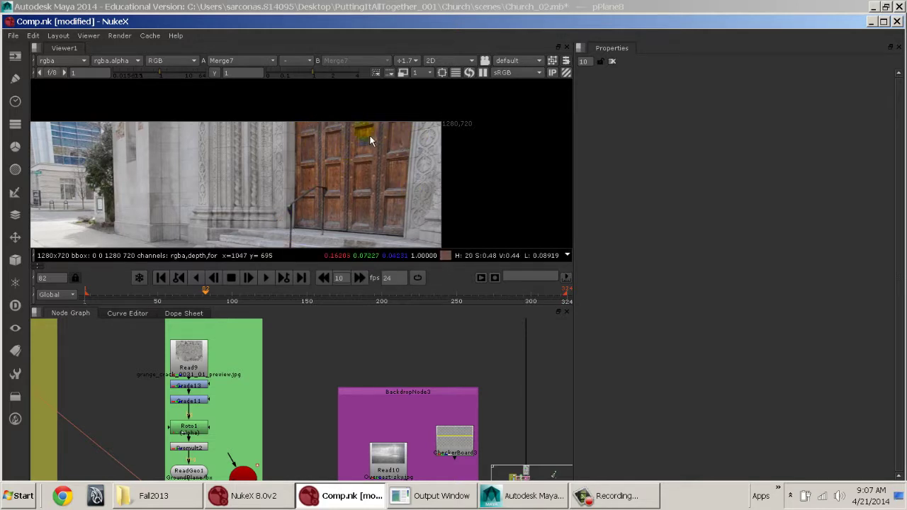
Step: Examine the cracked-ground nodes in BackdropNode4 and the neighbouring node groups in the node graph
middle_drag(347, 401, 321, 348)
middle_drag(321, 359, 431, 343)
middle_drag(362, 361, 348, 448)
click(287, 328)
middle_drag(161, 333, 233, 390)
click(397, 374)
click(342, 385)
middle_drag(446, 389, 273, 345)
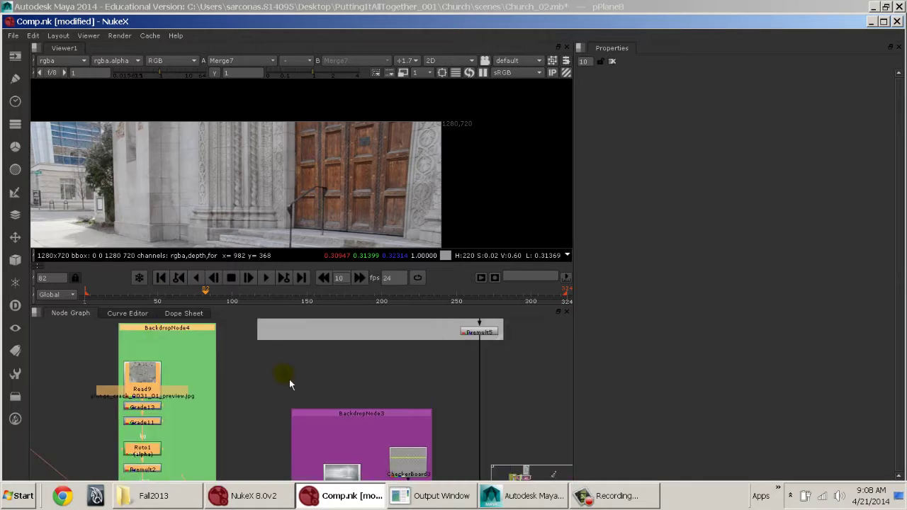
click(275, 381)
mouse_move(277, 378)
middle_down()
mouse_move(282, 334)
mouse_move(240, 500)
middle_up()
middle_drag(289, 394, 269, 497)
middle_drag(280, 423, 283, 498)
mouse_move(308, 369)
middle_down()
mouse_move(315, 465)
mouse_move(328, 457)
mouse_move(311, 325)
middle_up()
middle_drag(340, 445, 343, 351)
middle_drag(342, 410, 340, 371)
Step: Maximize the Node Graph and examine the plate-keying nodes in BackdropNode1 and the sky setup in BackdropNode3
key(space)
middle_drag(344, 413, 415, 153)
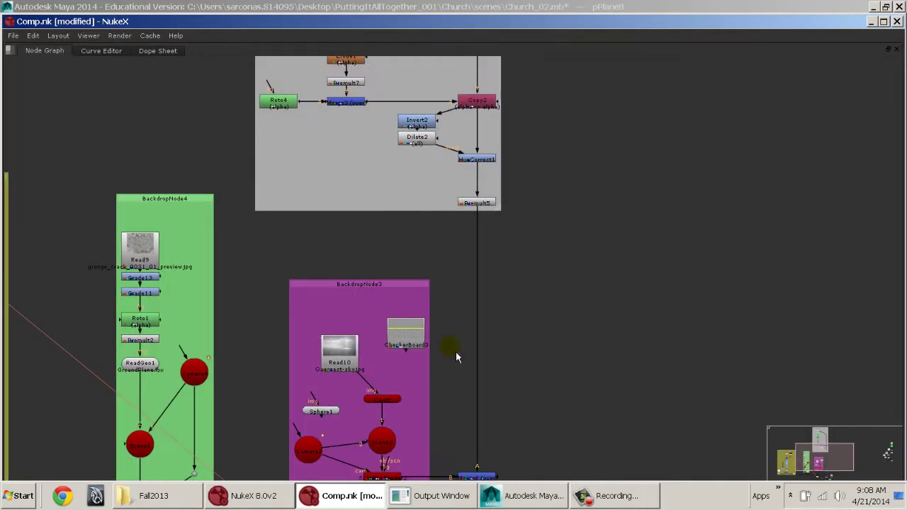
middle_drag(456, 351, 443, 400)
middle_drag(431, 227, 436, 407)
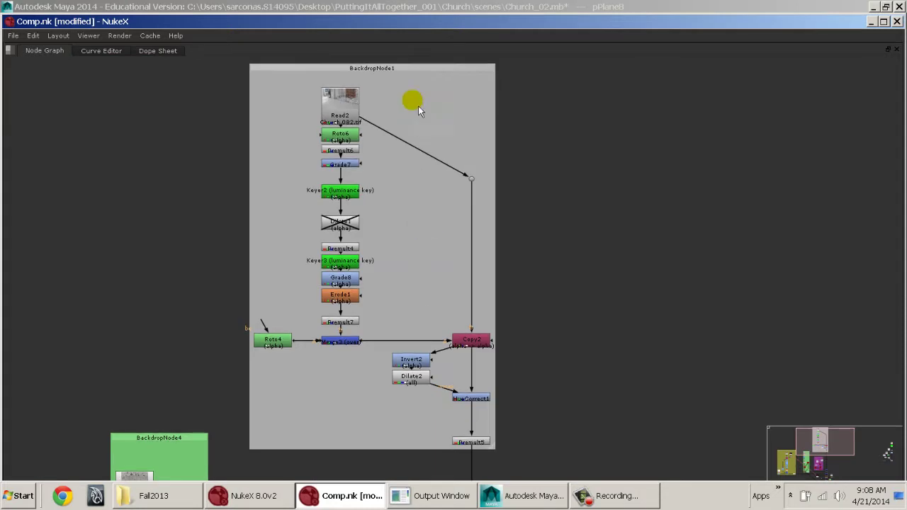
click(423, 77)
middle_drag(430, 357, 387, 293)
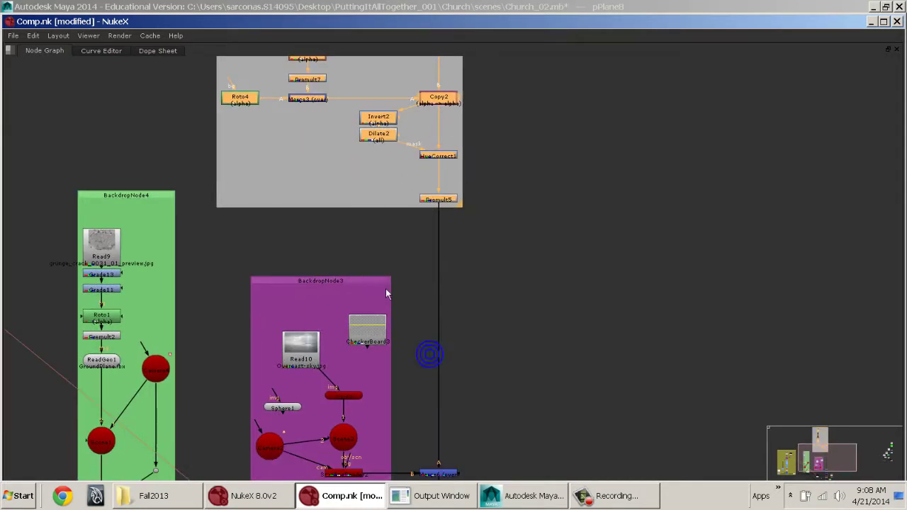
click(369, 283)
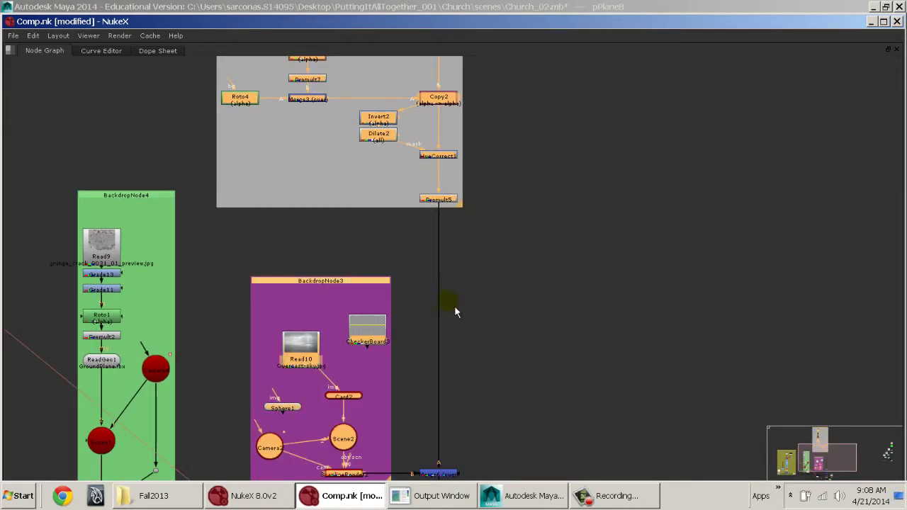
click(484, 290)
middle_drag(473, 398, 575, 394)
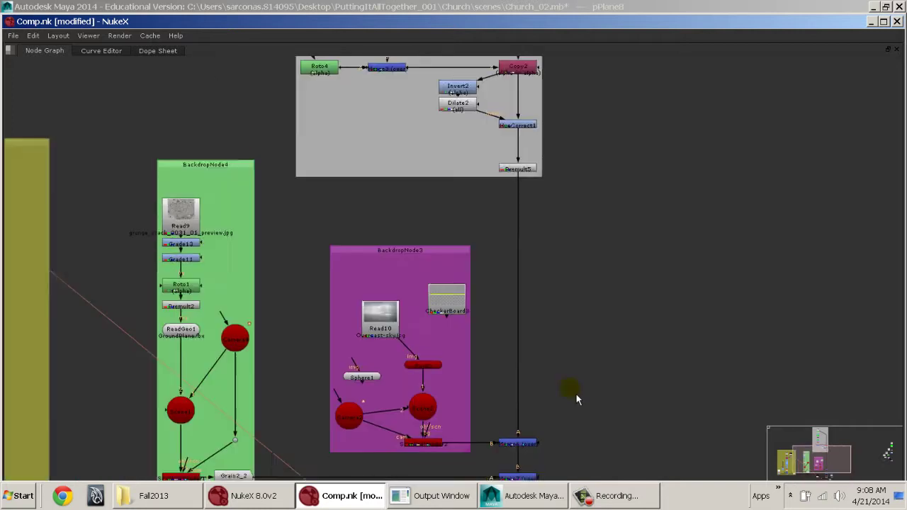
Step: Restore the full workspace layout from the maximized Node Graph and move the playhead to frame 178
key(space)
click(248, 278)
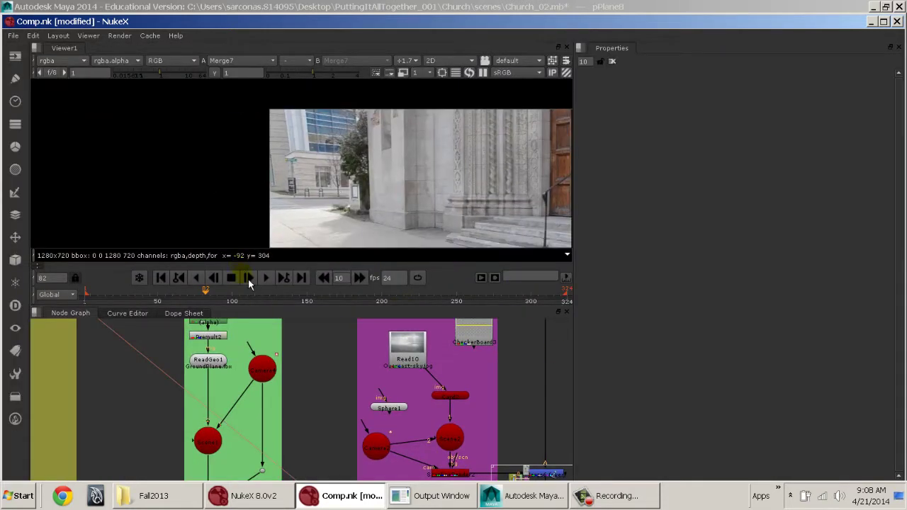
click(366, 291)
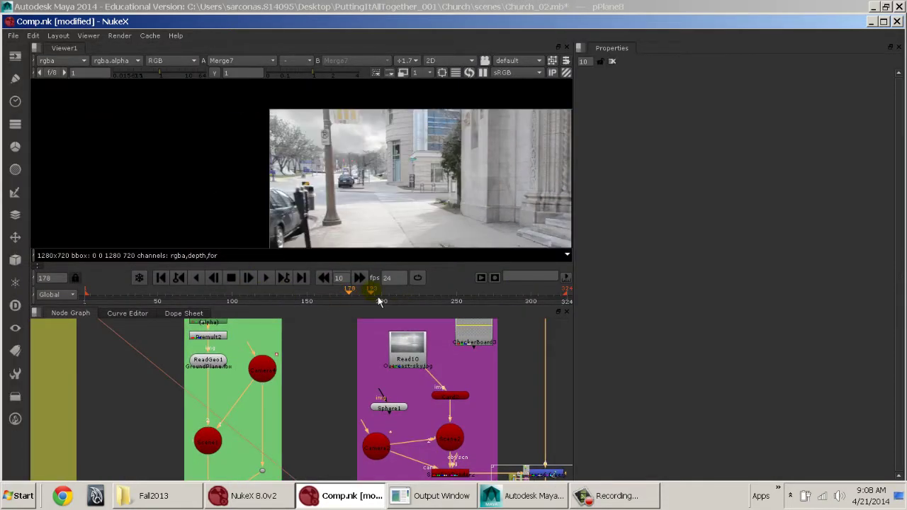
Step: Disable and re-enable the merge node that joins the BackdropNode3 sky to the plate to compare the composite
scroll(393, 174, up, 5)
middle_drag(458, 443, 384, 352)
click(466, 386)
key(d)
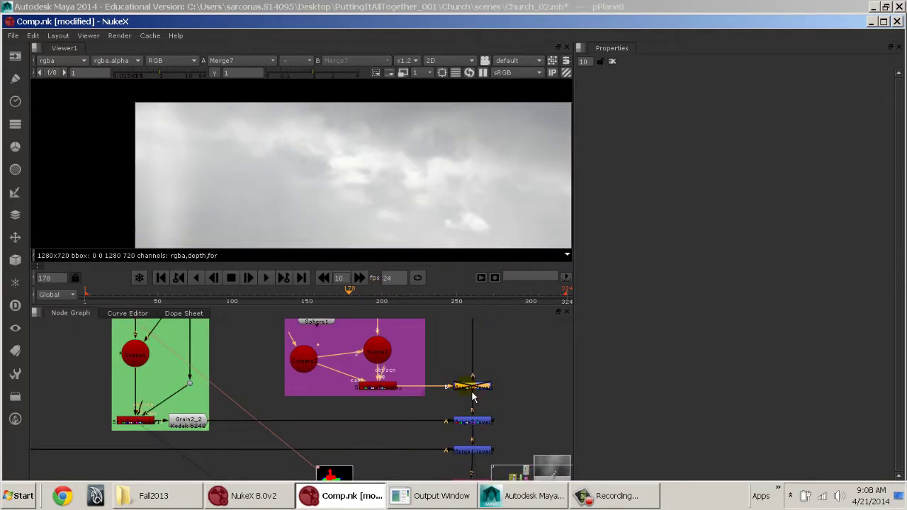
key(d)
Step: View the original Read2 church plate from BackdropNode1 in the viewer
middle_drag(505, 360, 471, 430)
middle_drag(488, 408, 411, 414)
middle_drag(400, 341, 402, 477)
middle_drag(413, 393, 428, 467)
middle_drag(429, 371, 423, 475)
middle_drag(413, 381, 418, 471)
middle_drag(405, 395, 425, 456)
click(254, 432)
key(1)
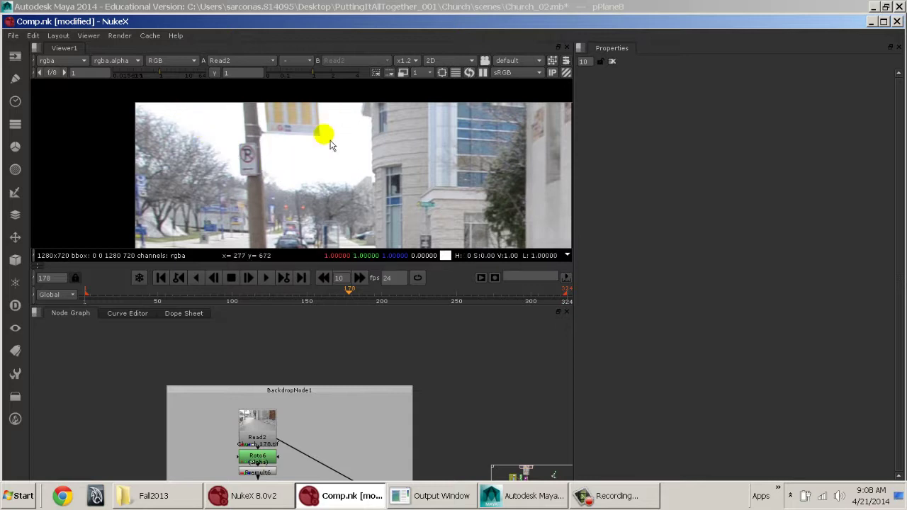
Step: Nudge Read2 slightly up from Roto6 and view Roto6's output in the viewer
middle_drag(338, 401, 344, 347)
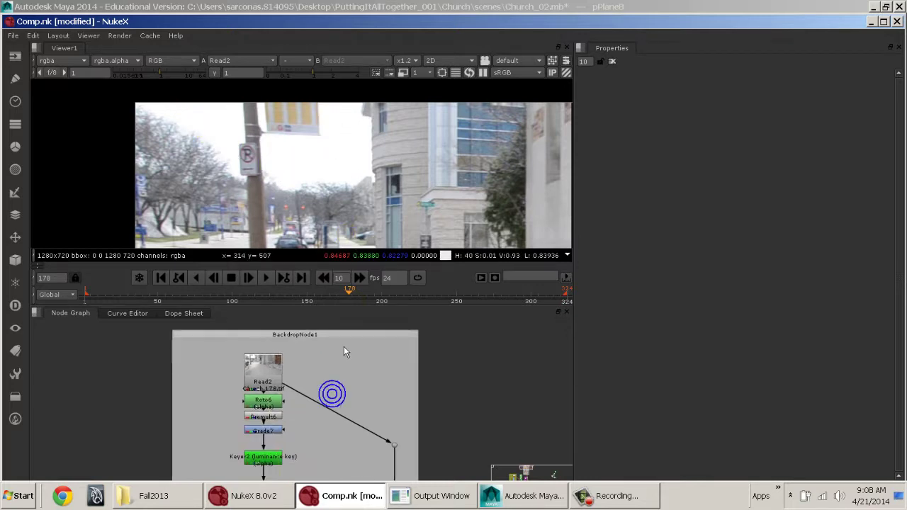
drag(281, 387, 280, 379)
click(259, 404)
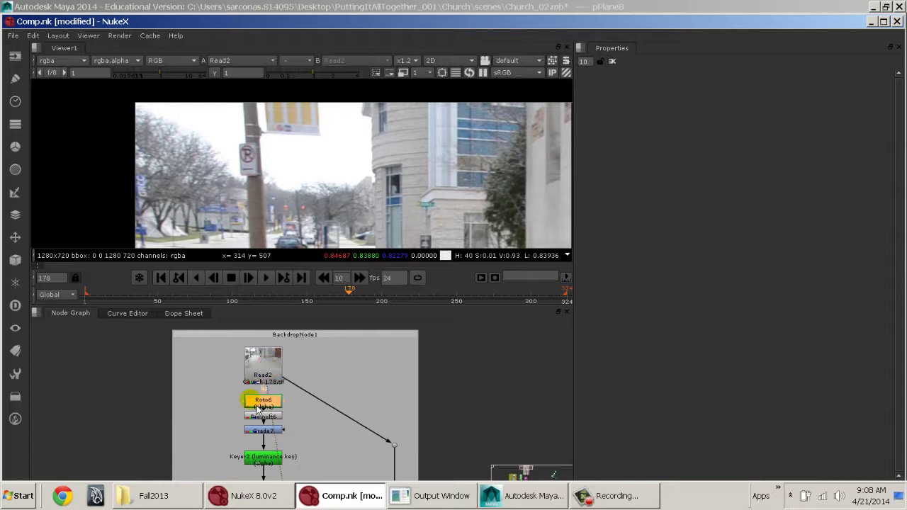
key(1)
scroll(340, 177, down, 2)
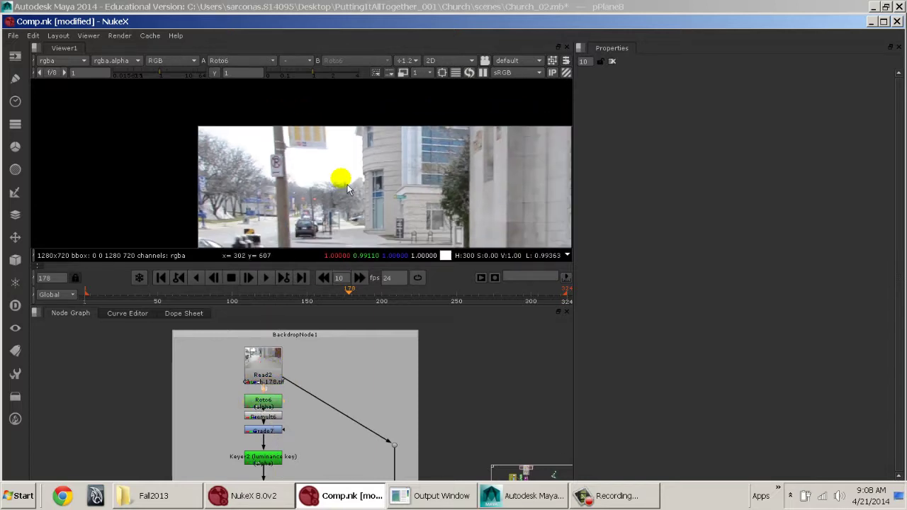
Step: Open Roto6's properties and select its Bezier1 shape around the sky area
click(267, 399)
double_click(273, 402)
middle_drag(347, 210, 326, 206)
middle_drag(228, 155, 238, 177)
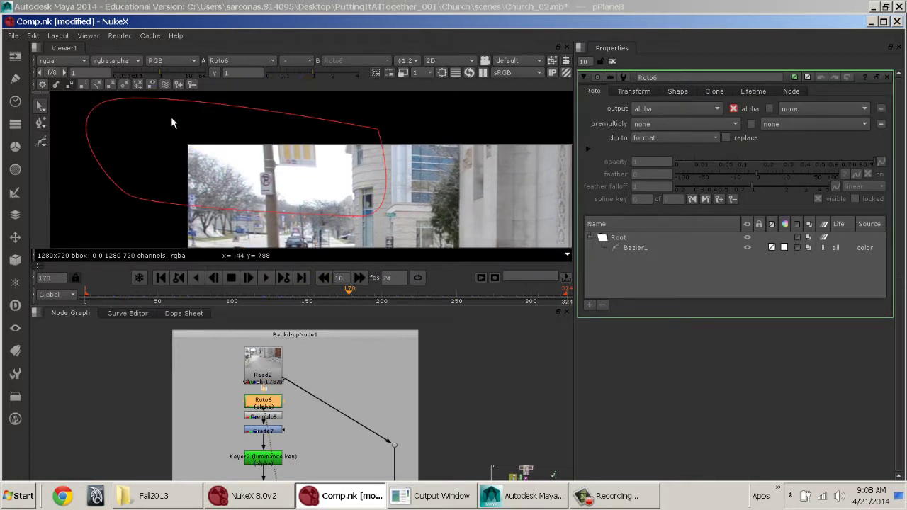
click(627, 249)
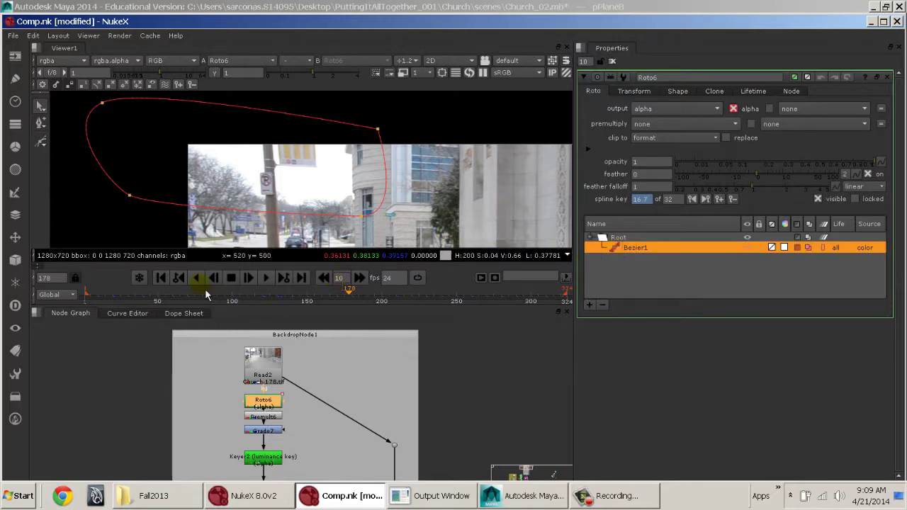
Step: Step from frame 1 to frame 291 in 10-frame increments to check how the animated Bezier1 shape follows the sky
click(162, 277)
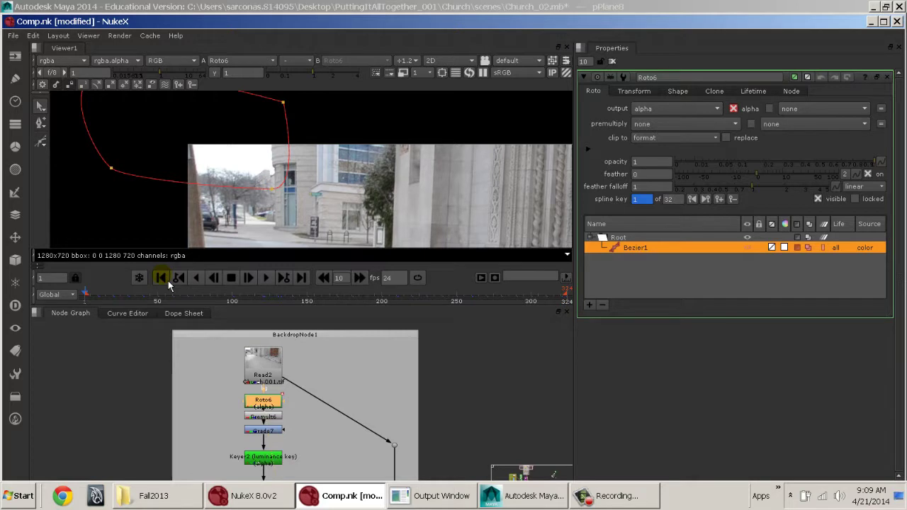
middle_drag(285, 164, 270, 192)
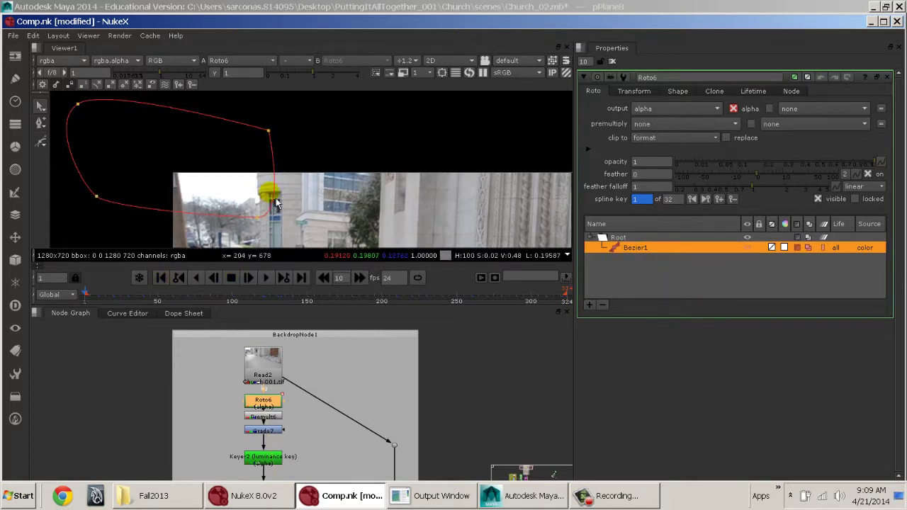
click(360, 277)
click(367, 285)
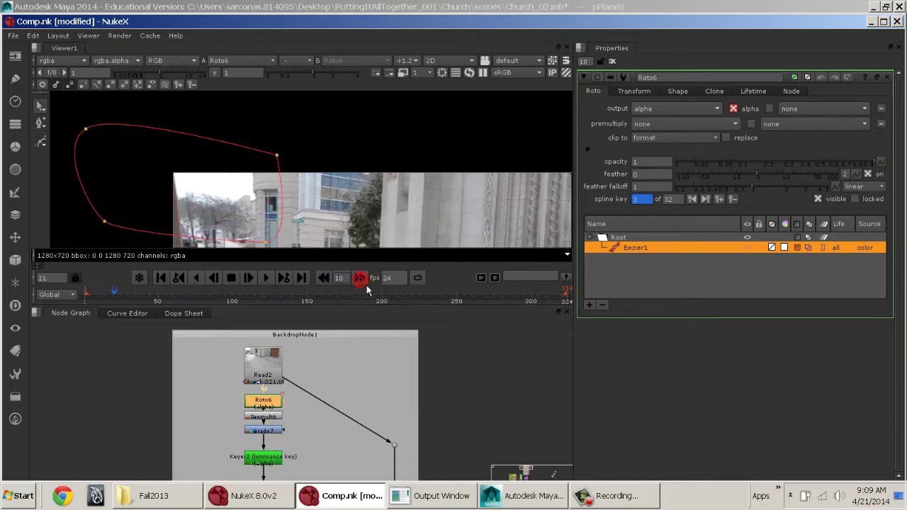
click(367, 284)
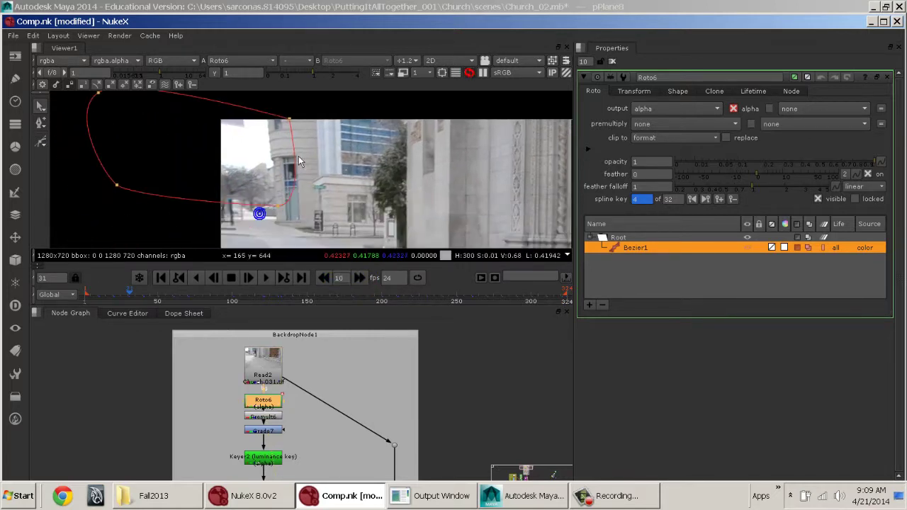
click(361, 278)
click(370, 282)
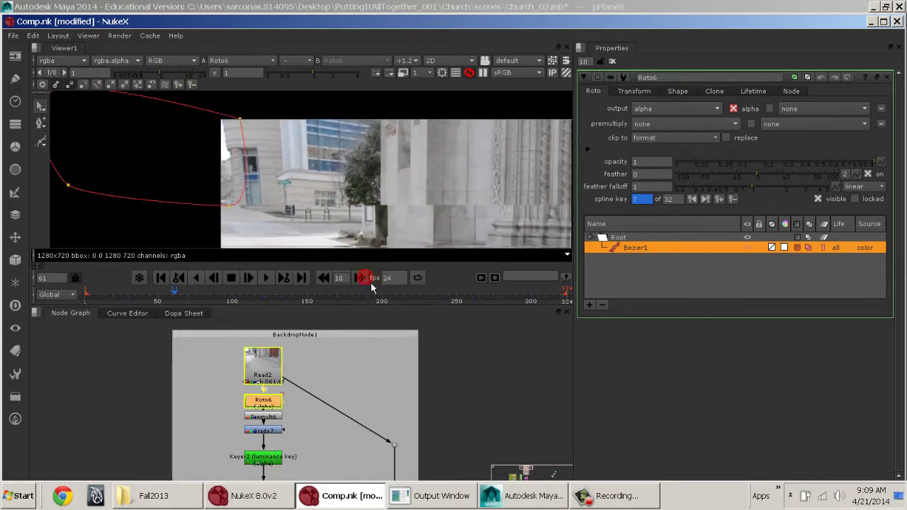
click(370, 282)
click(369, 282)
click(361, 278)
click(361, 278)
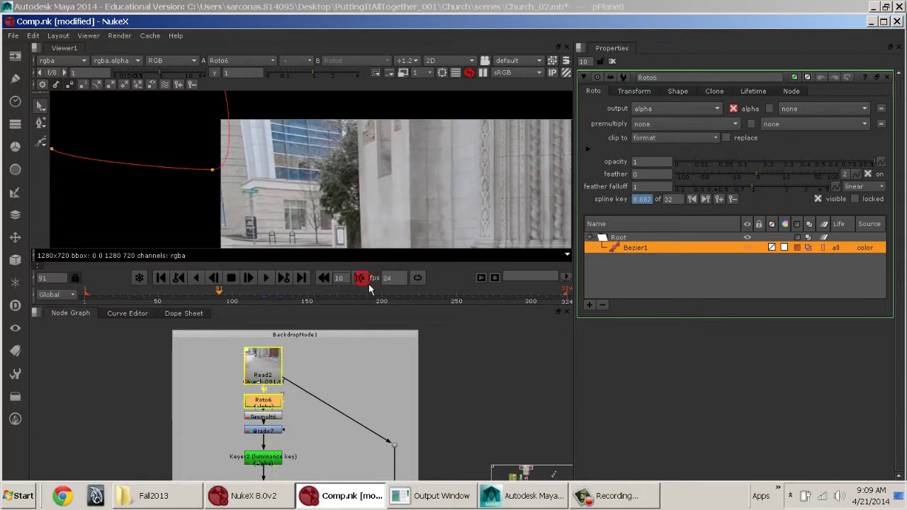
click(361, 278)
click(360, 278)
click(360, 277)
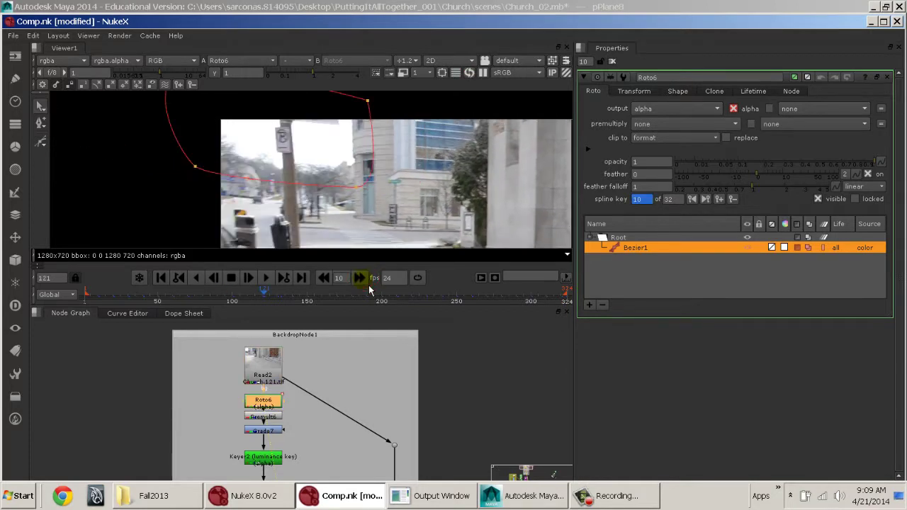
click(360, 278)
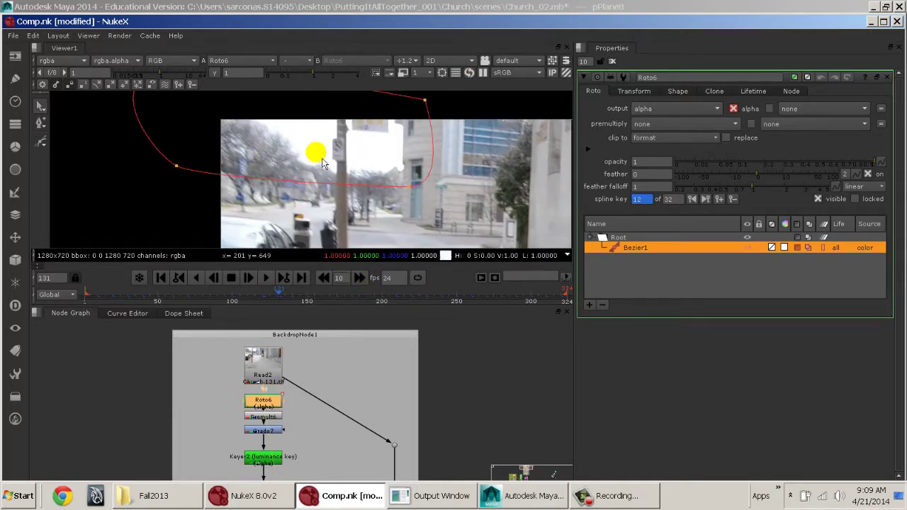
click(365, 284)
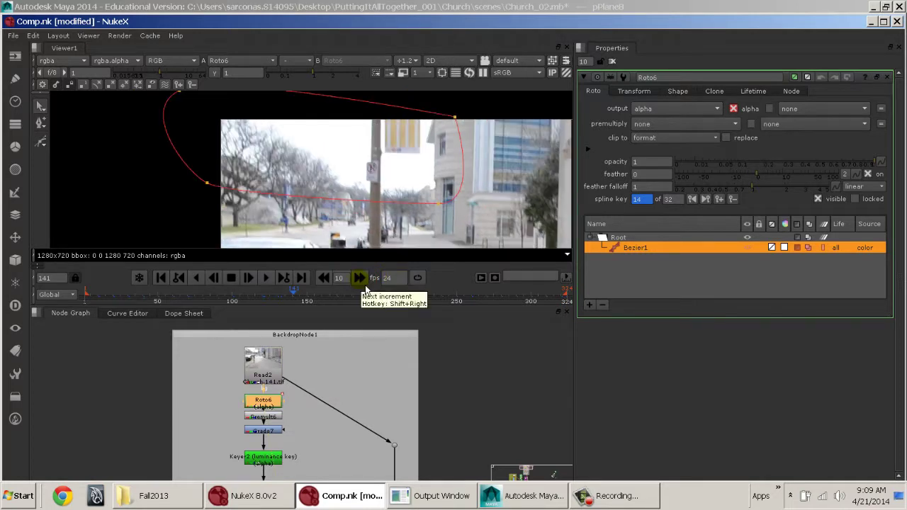
click(366, 286)
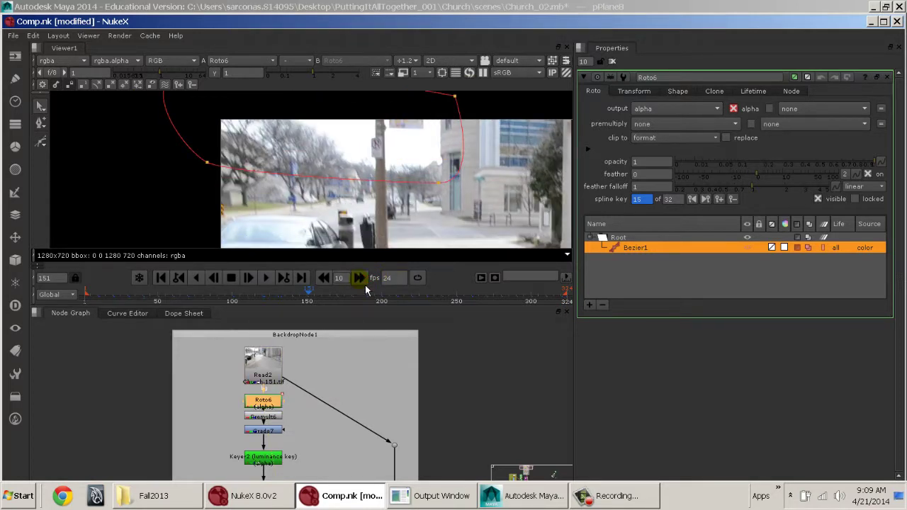
click(366, 286)
click(366, 286)
click(365, 286)
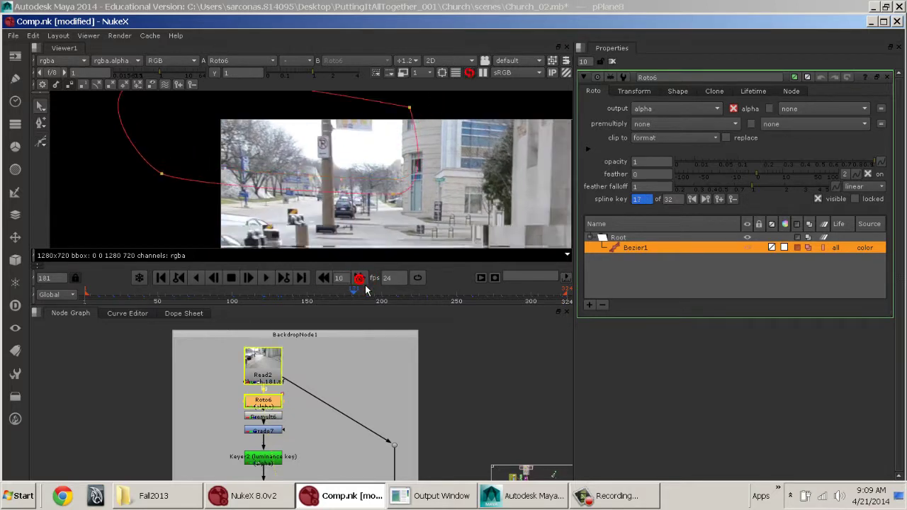
click(365, 287)
click(366, 286)
click(365, 286)
click(366, 286)
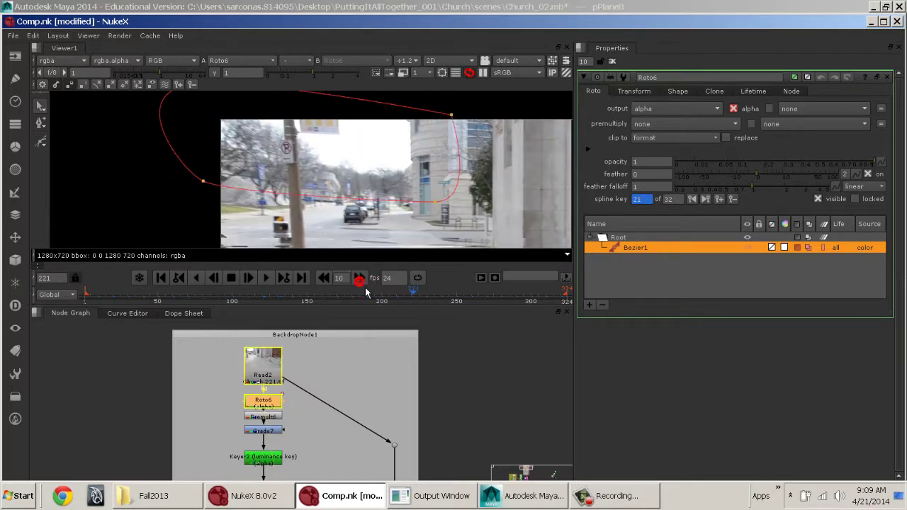
click(365, 286)
click(366, 287)
click(365, 287)
click(365, 287)
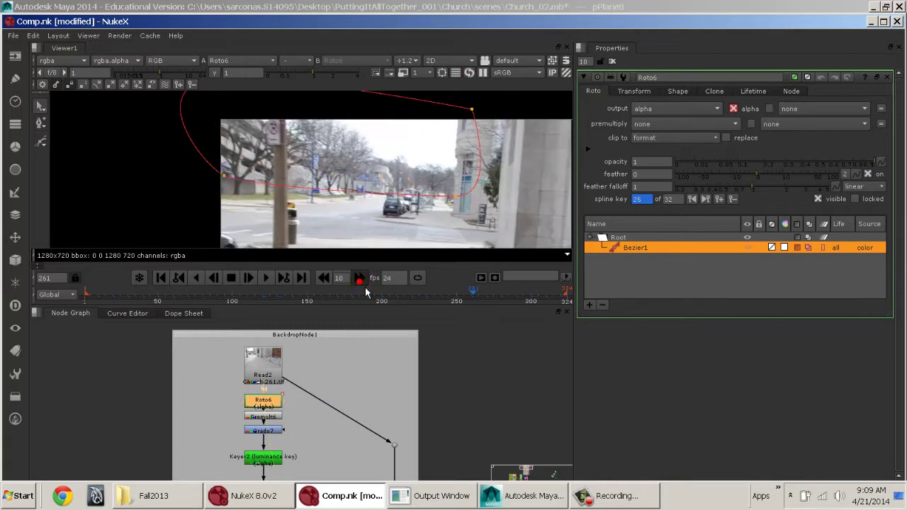
click(366, 287)
click(365, 286)
click(366, 287)
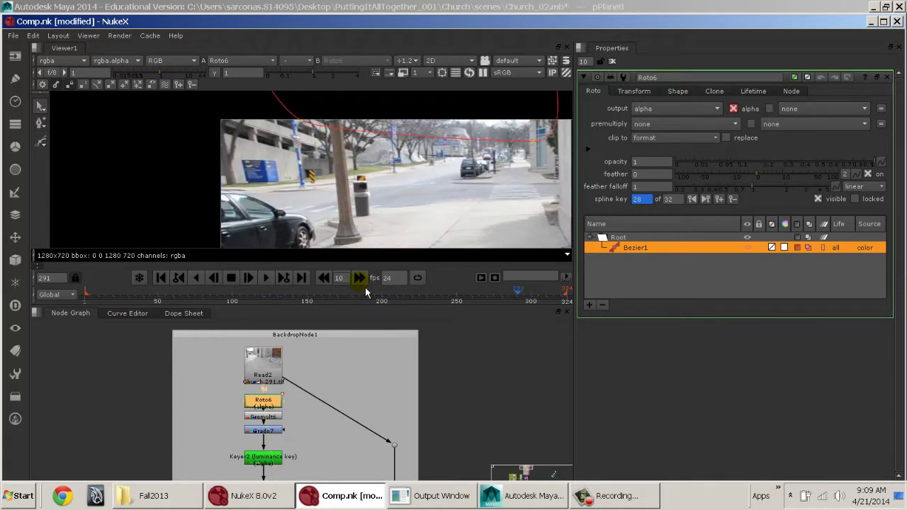
Step: Return to frame 1 and view Premult6's output to inspect the isolated sky region
click(162, 278)
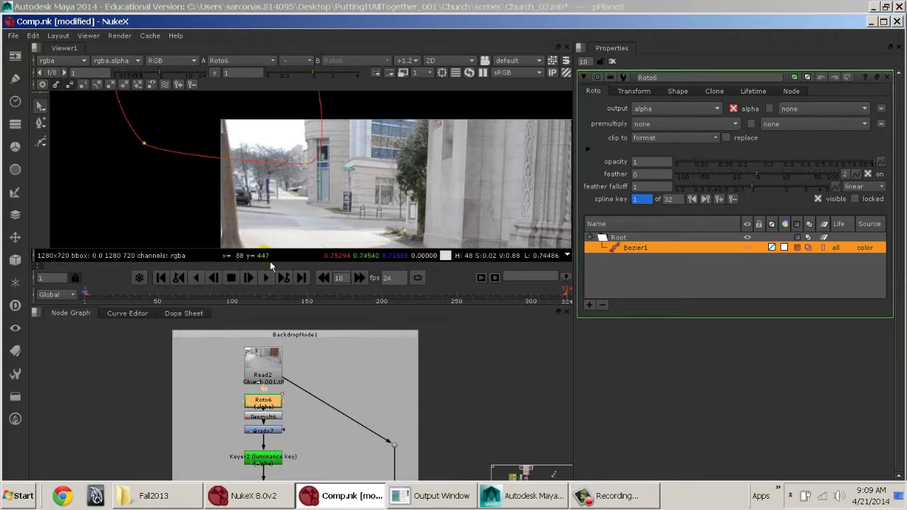
middle_drag(309, 419, 322, 372)
click(286, 370)
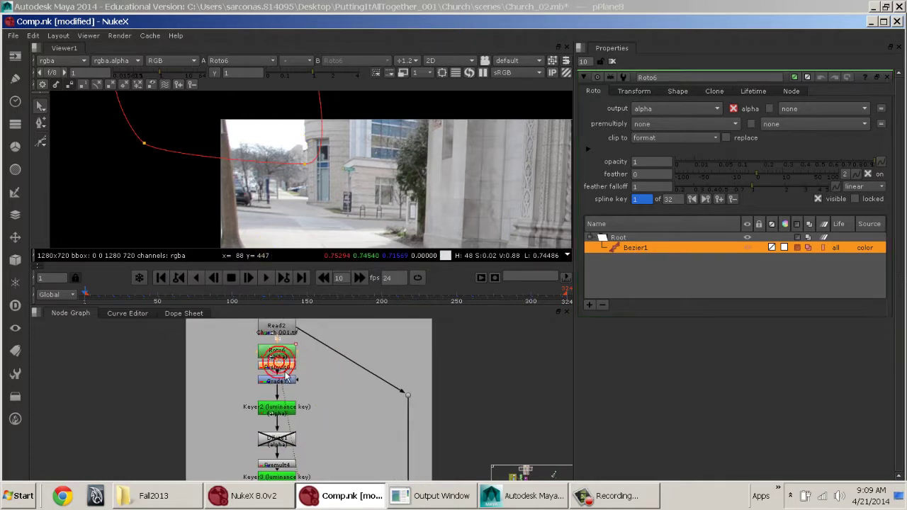
key(1)
click(299, 152)
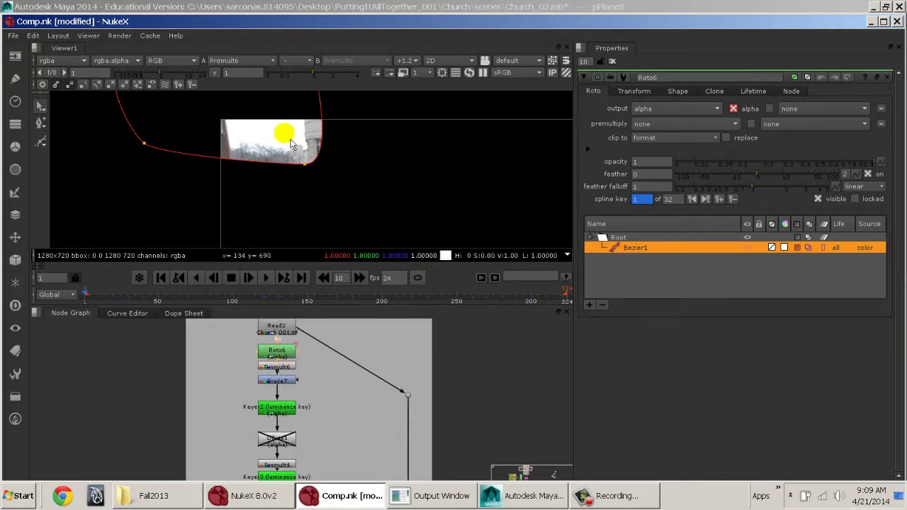
click(243, 126)
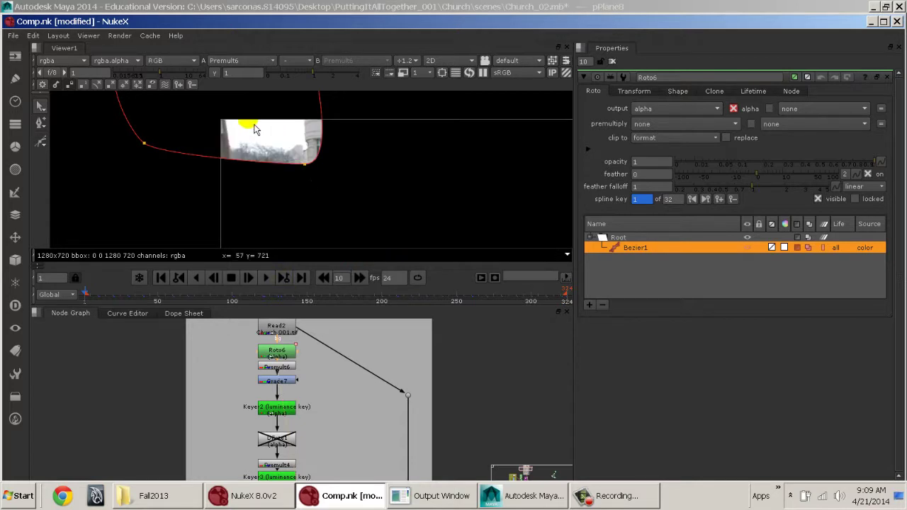
key(a)
Step: View Grade7's high-contrast output and scrub to frame 132 to examine the sky against the trees
click(268, 330)
click(276, 381)
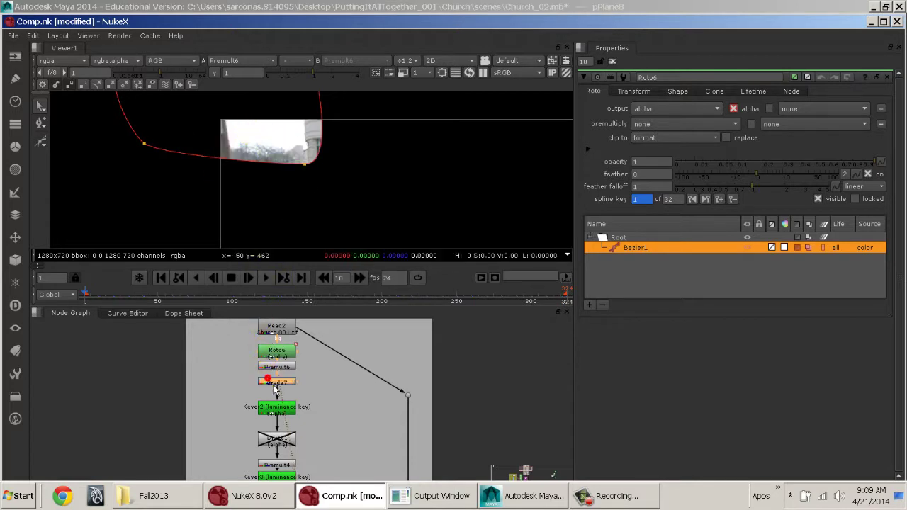
key(1)
click(272, 328)
click(266, 138)
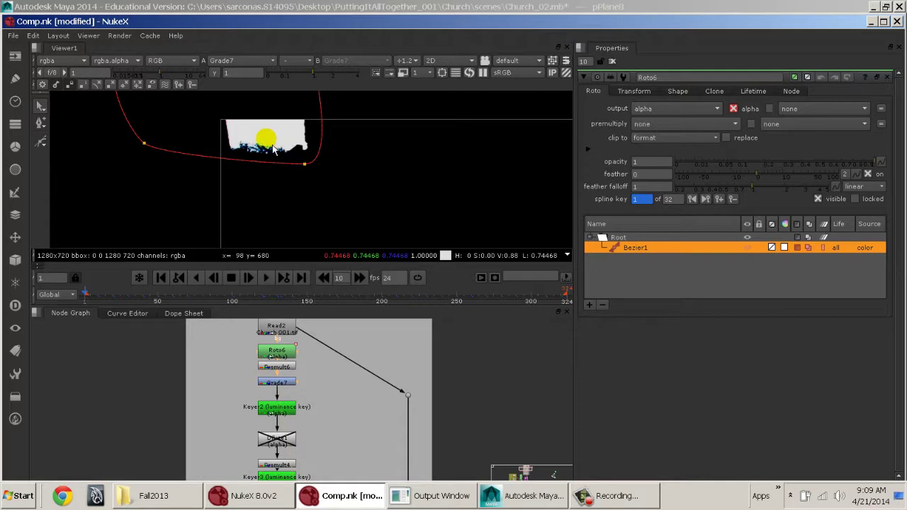
drag(300, 303, 280, 306)
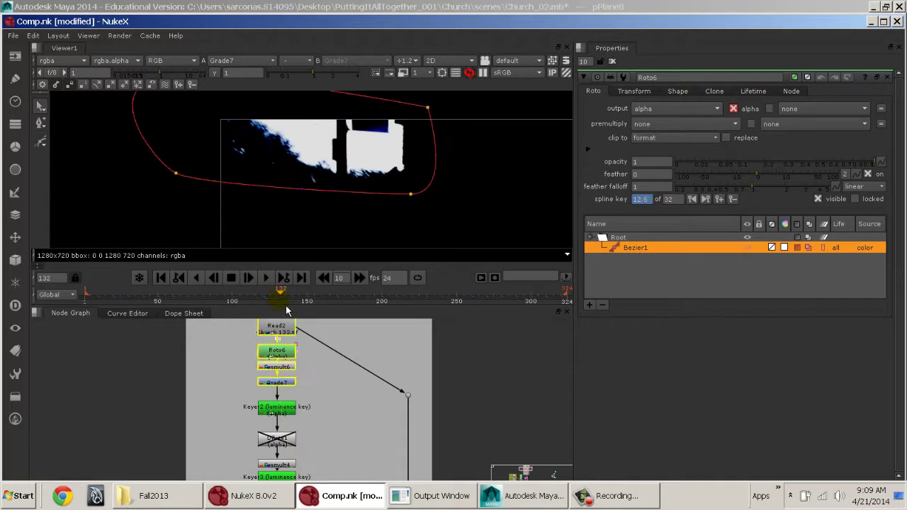
Step: Compare the Read2 plate with Grade7's output up close along the tree line at frame 132
scroll(343, 190, up, 1)
scroll(343, 190, up, 1)
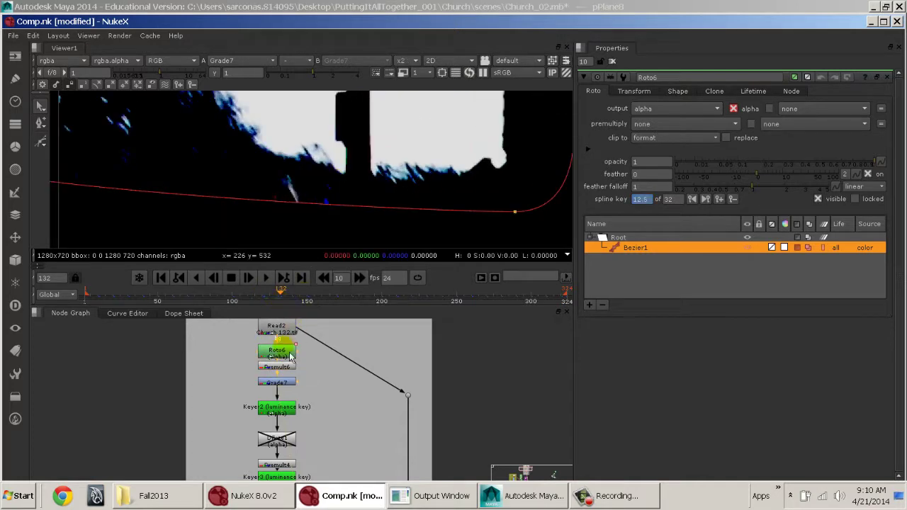
click(275, 330)
key(1)
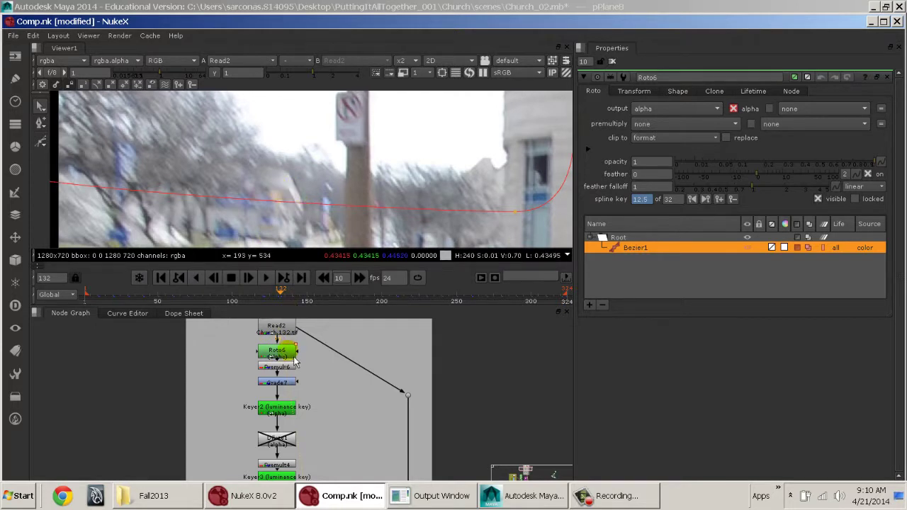
click(287, 381)
key(1)
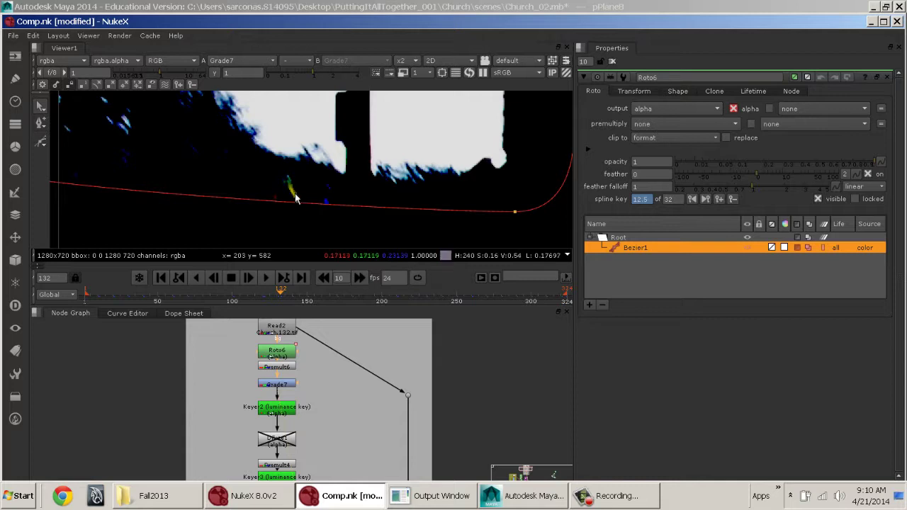
Step: View the Keyer2 luminance key's output and inspect its alpha channel along the tree line
click(292, 384)
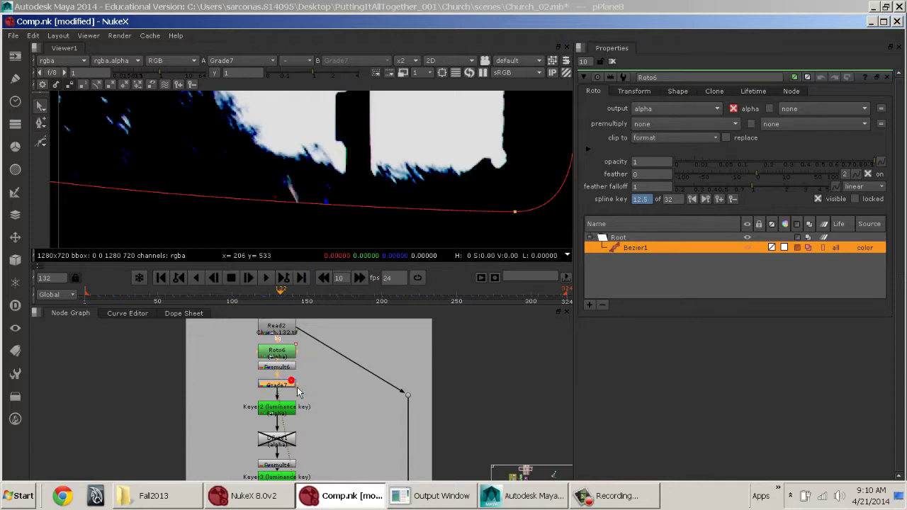
click(292, 408)
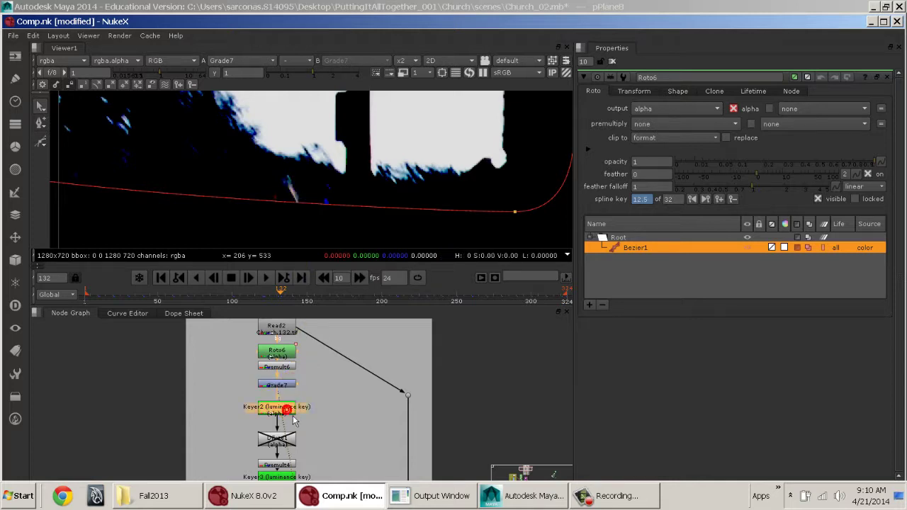
key(1)
click(292, 415)
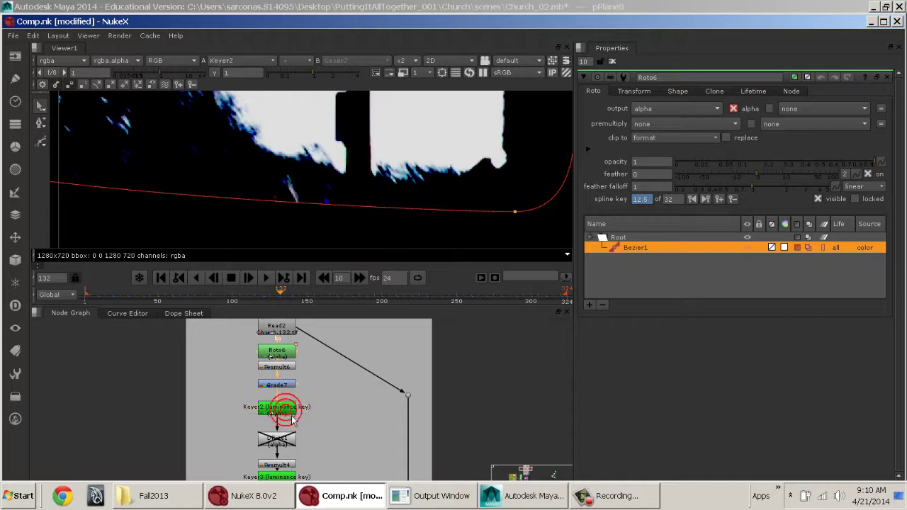
key(a)
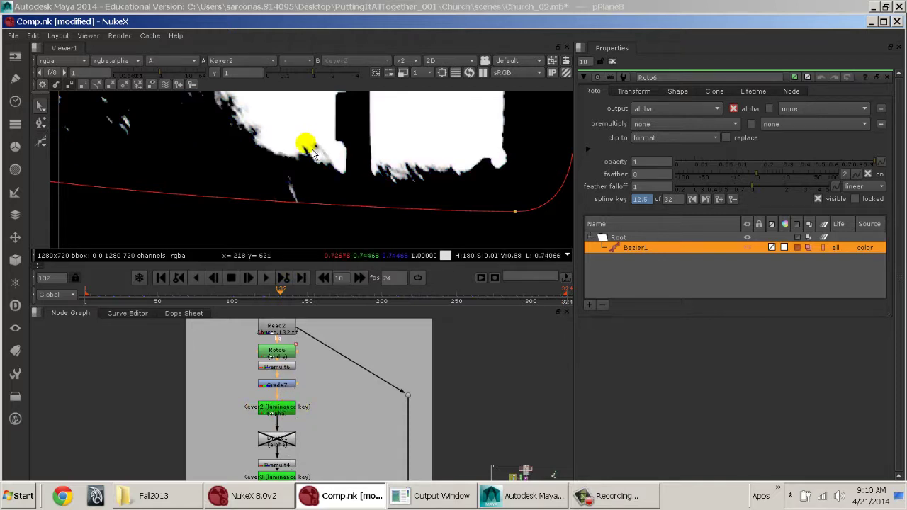
key(a)
Step: View the outputs of Premult4, Keyer3, Grade8 and Erode1 in turn to follow the sky key down the tree
middle_drag(292, 430, 296, 376)
click(277, 409)
key(1)
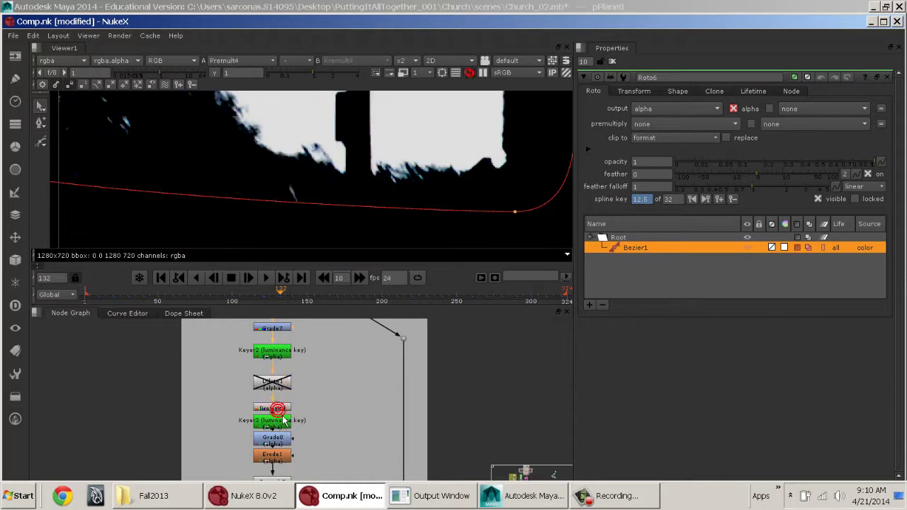
middle_drag(308, 417, 295, 384)
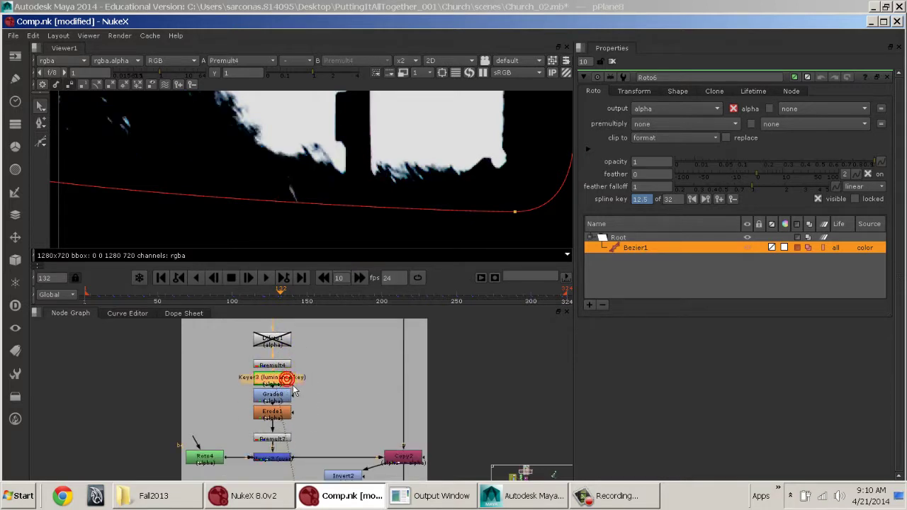
key(1)
click(282, 396)
key(1)
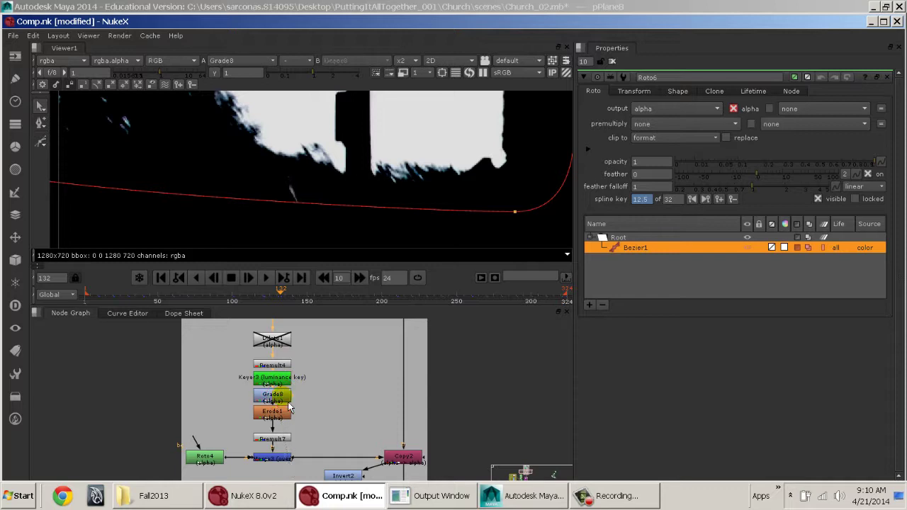
click(284, 411)
key(1)
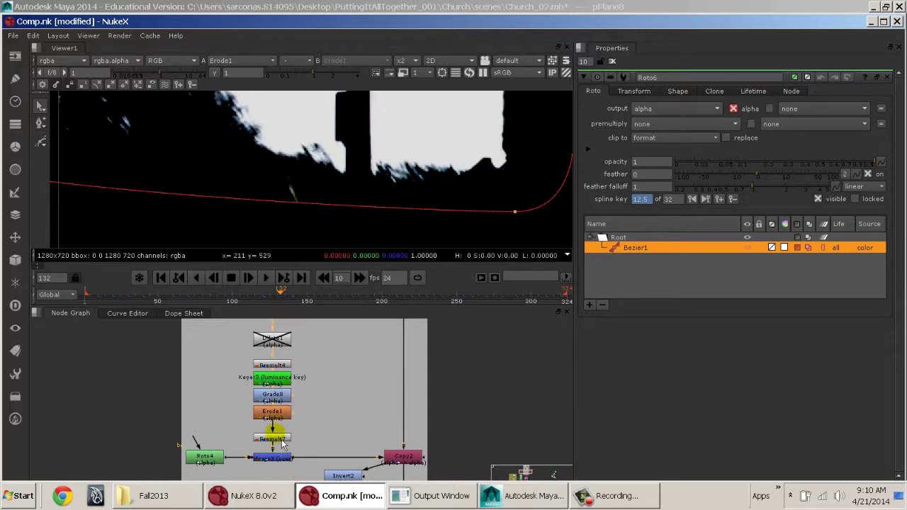
Step: View Premult7's output across the full frame, clear the open node properties, and compare its colour and alpha channels
key(1)
scroll(334, 195, down, 4)
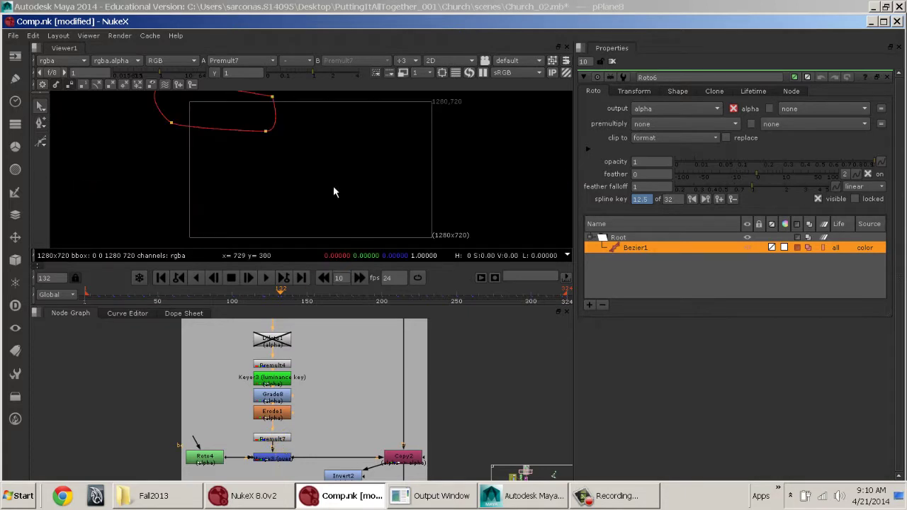
click(323, 167)
click(612, 62)
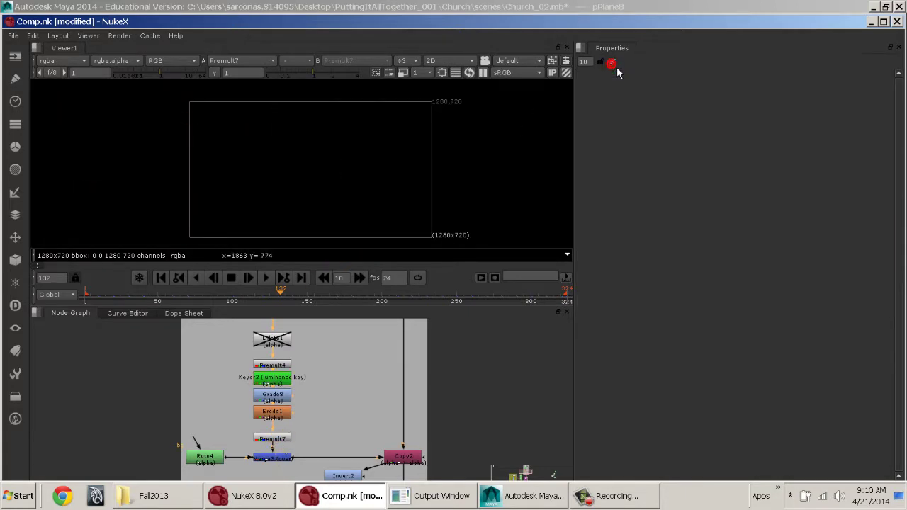
key(a)
click(458, 166)
key(a)
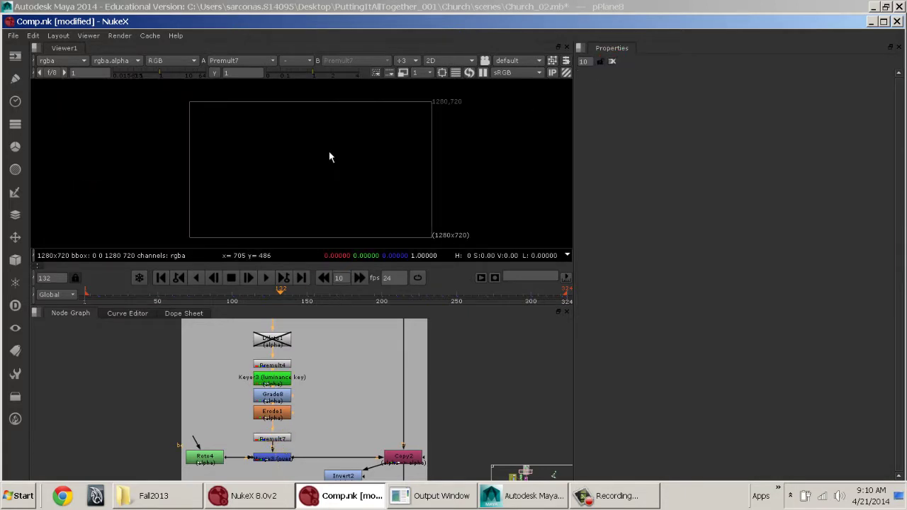
key(a)
key(a)
click(268, 183)
key(a)
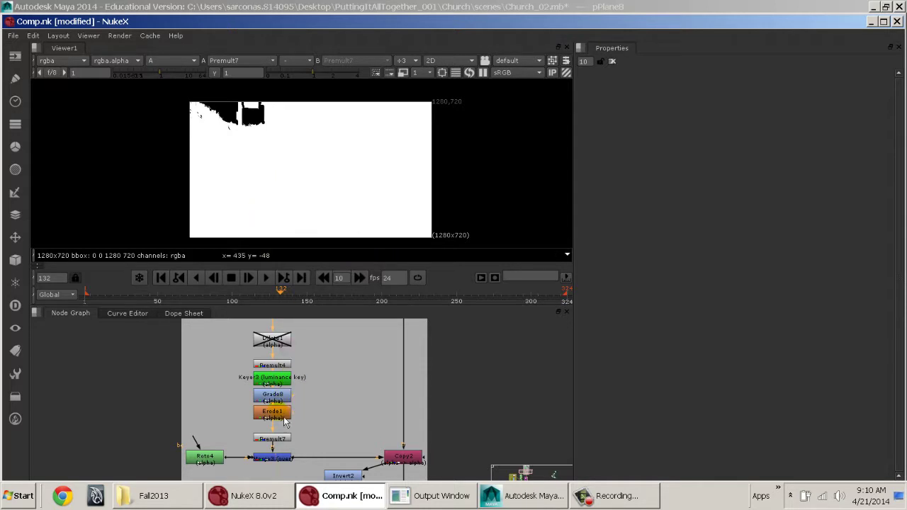
Step: Open the Keyer3 luminance key's properties and compare Premult7's RGB and alpha views
double_click(285, 382)
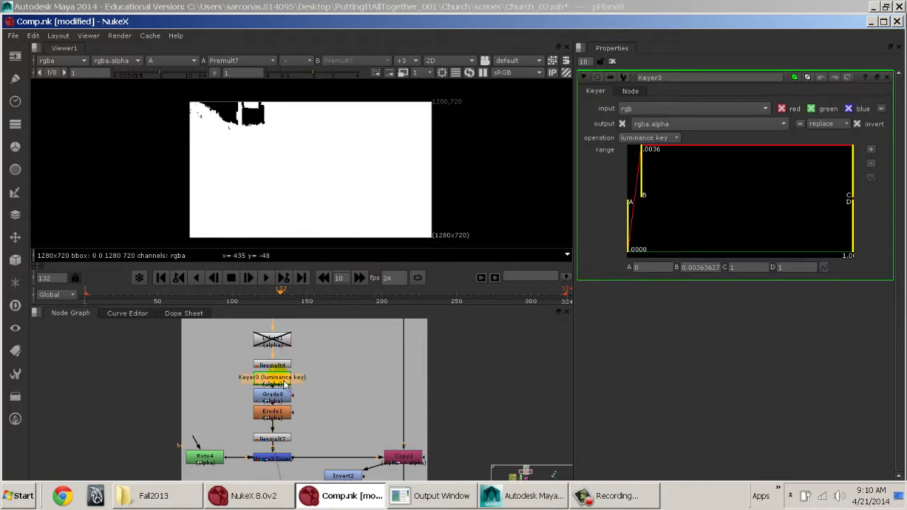
click(298, 211)
key(a)
click(298, 198)
key(a)
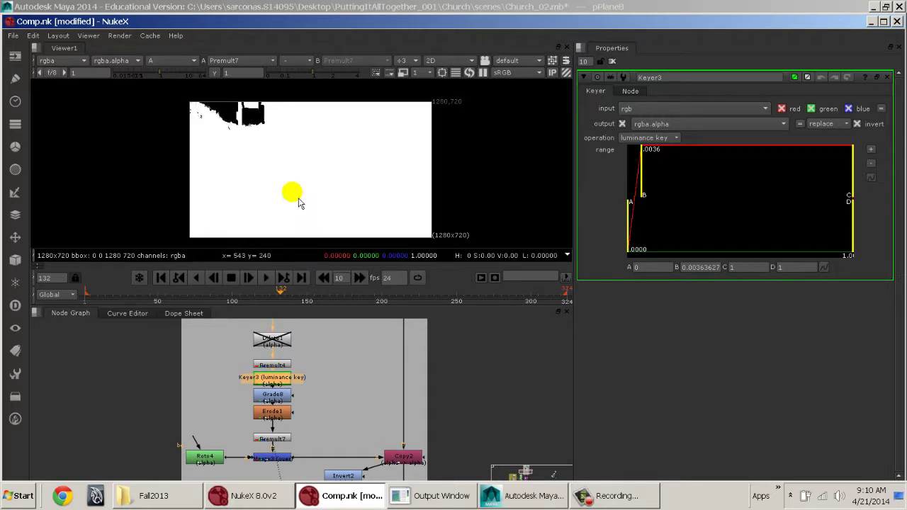
Step: View Grade8's output in alpha and switch back to its colour channels
click(281, 398)
key(1)
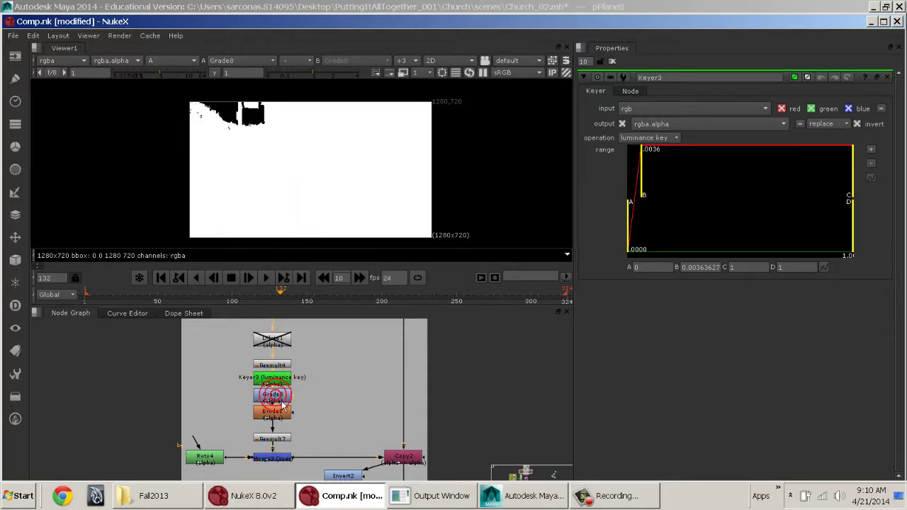
click(277, 171)
key(a)
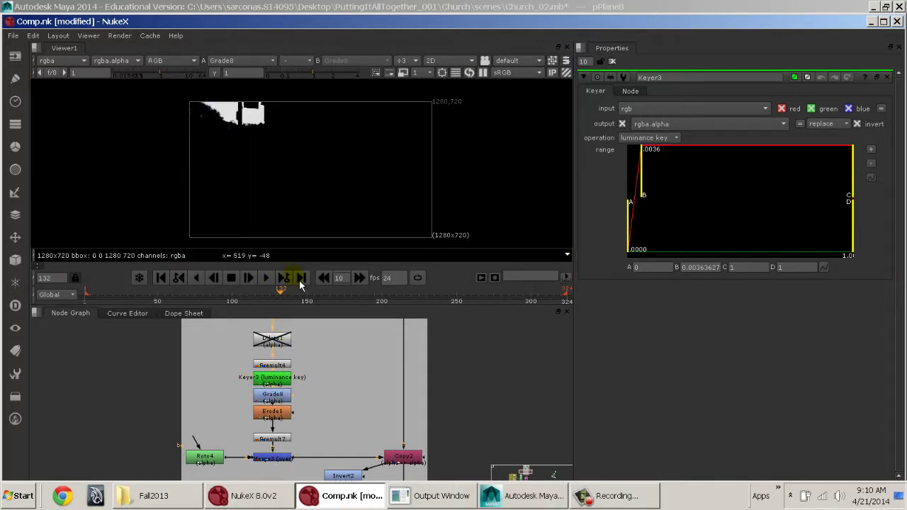
Step: Compare the colour outputs of Erode1 and Premult7, and return the view to Grade8
click(278, 410)
key(1)
click(285, 439)
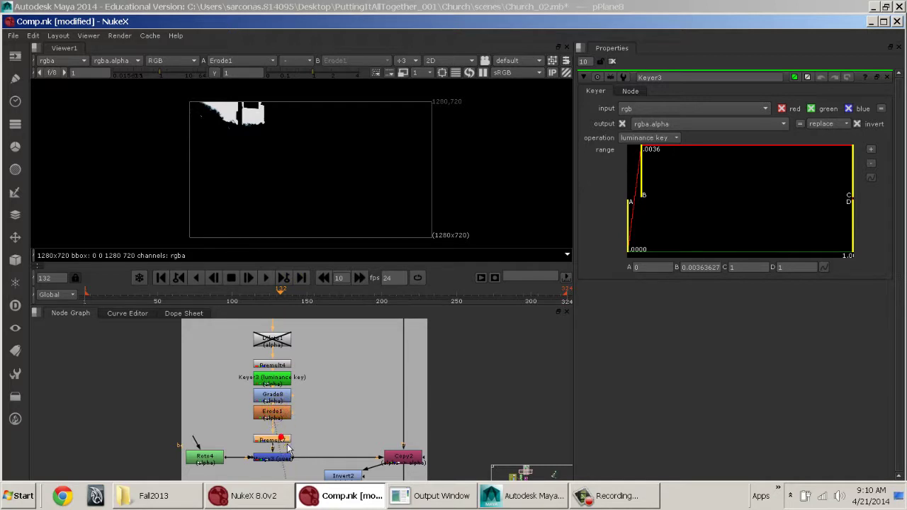
key(1)
click(282, 426)
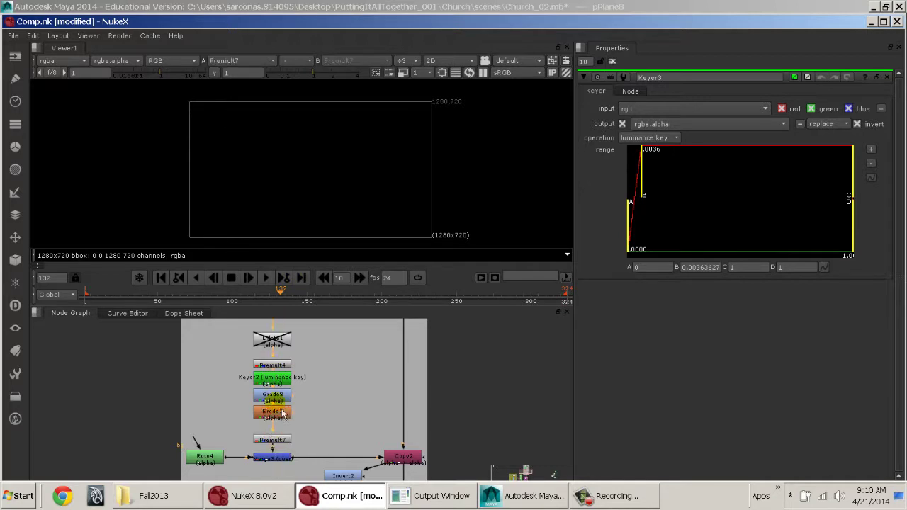
click(275, 394)
key(1)
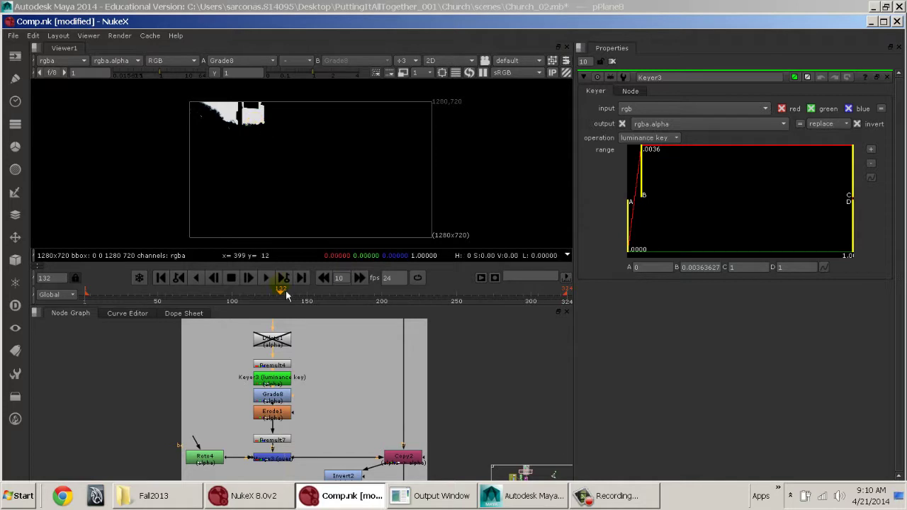
Step: Duplicate the Read2 church plate into the empty area outside the backdrop and view the copy
middle_drag(301, 353, 312, 443)
middle_drag(308, 386, 323, 449)
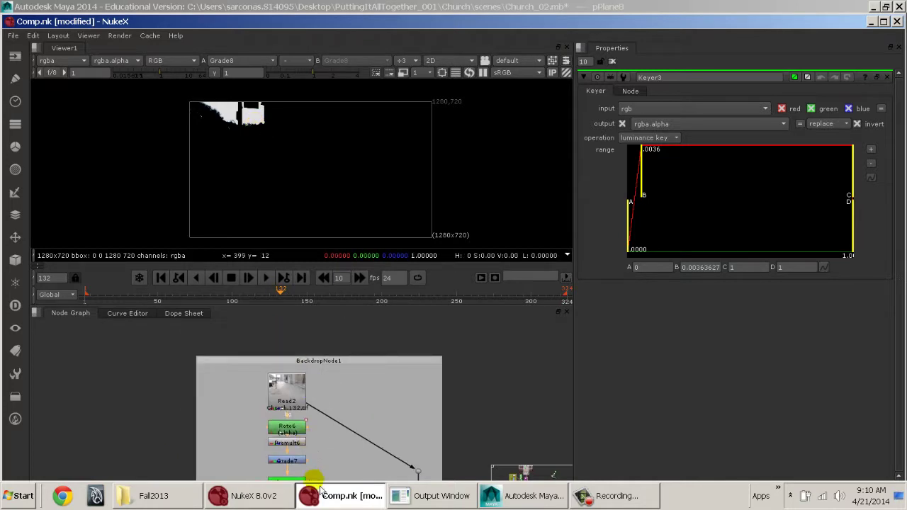
middle_drag(319, 488, 306, 388)
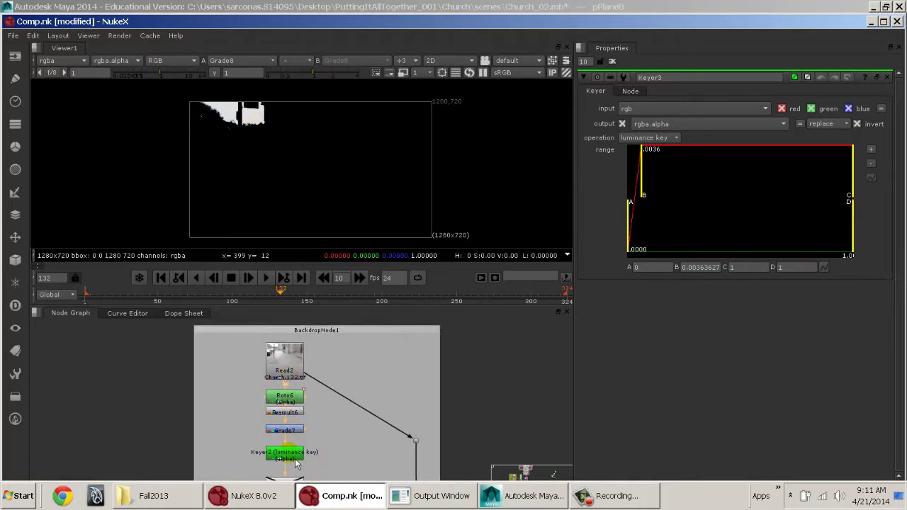
middle_drag(312, 432, 237, 409)
click(209, 346)
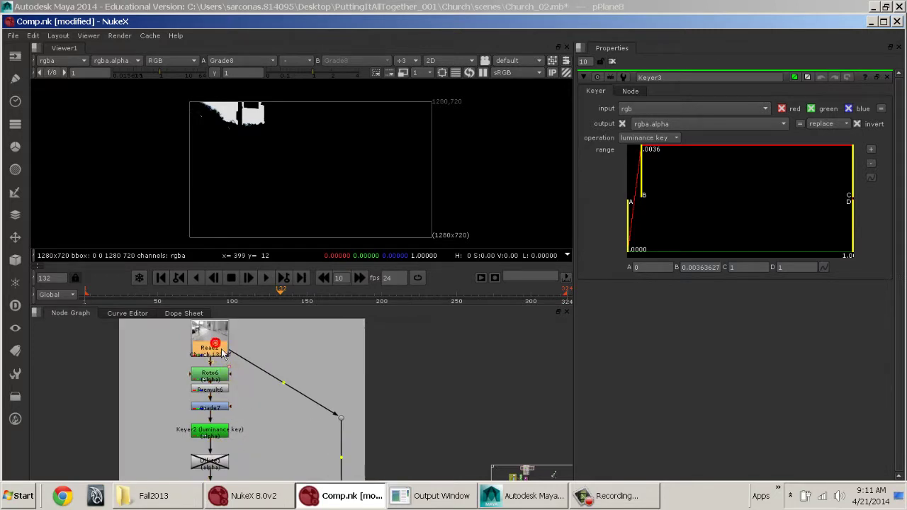
click(448, 354)
key(ctrl+v)
middle_drag(497, 361, 426, 362)
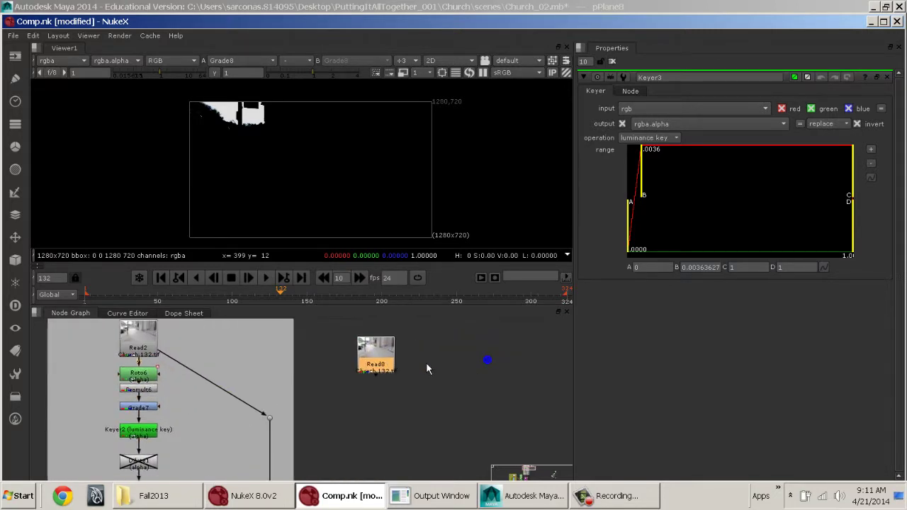
click(376, 367)
key(1)
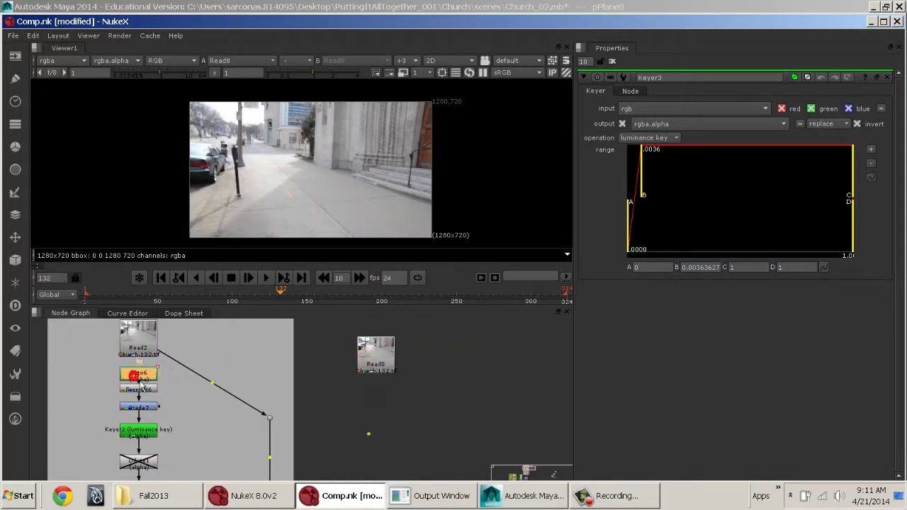
Step: Duplicate the Roto6 and Premult6 nodes beneath the copied church plate to isolate its sky region
click(144, 374)
key(ctrl+c)
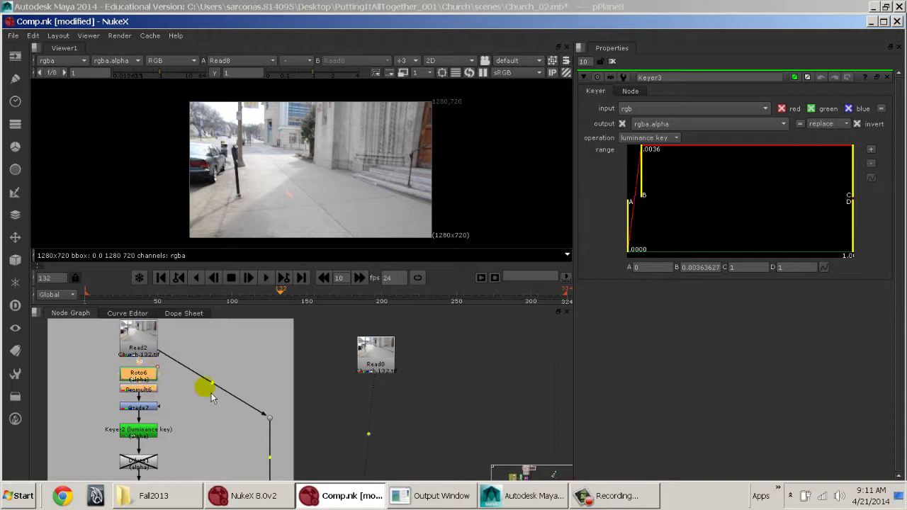
click(371, 357)
key(ctrl+v)
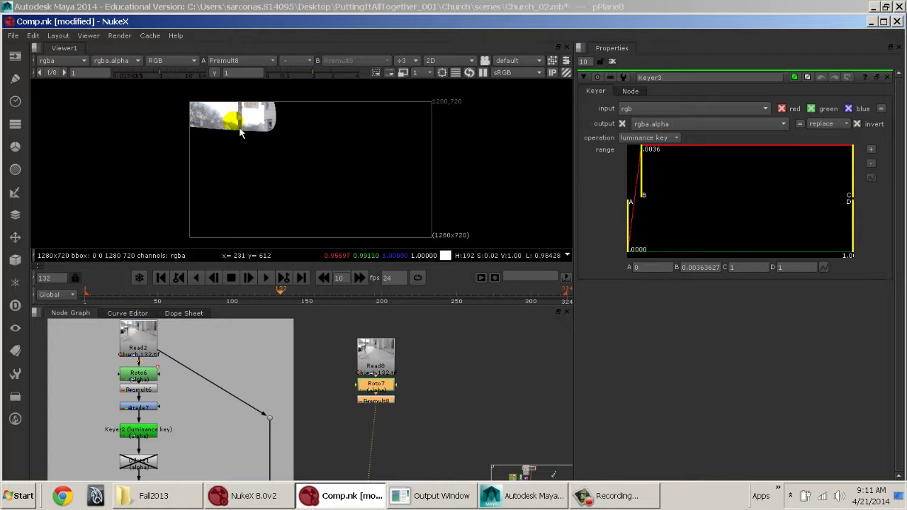
Step: Add a Grade node after the copied premult with gain 0.96, multiply 0.78 and offset 0.0005
click(431, 411)
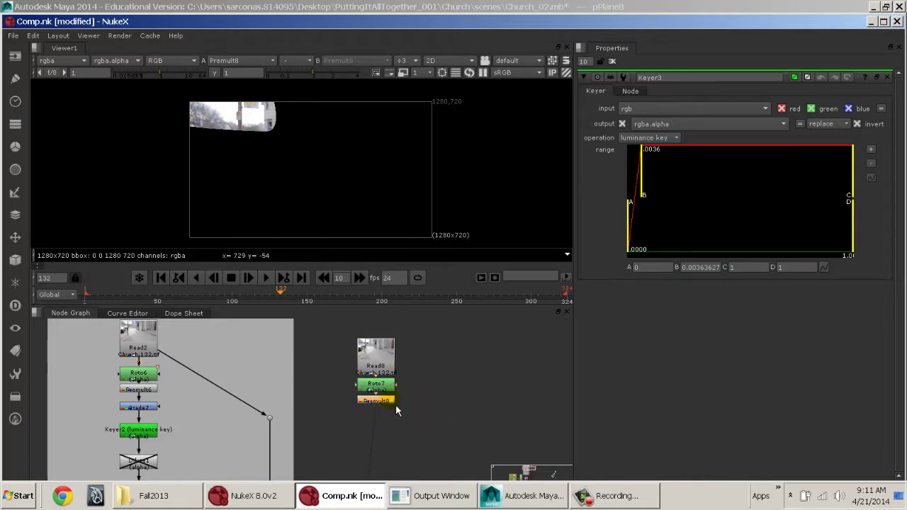
key(g)
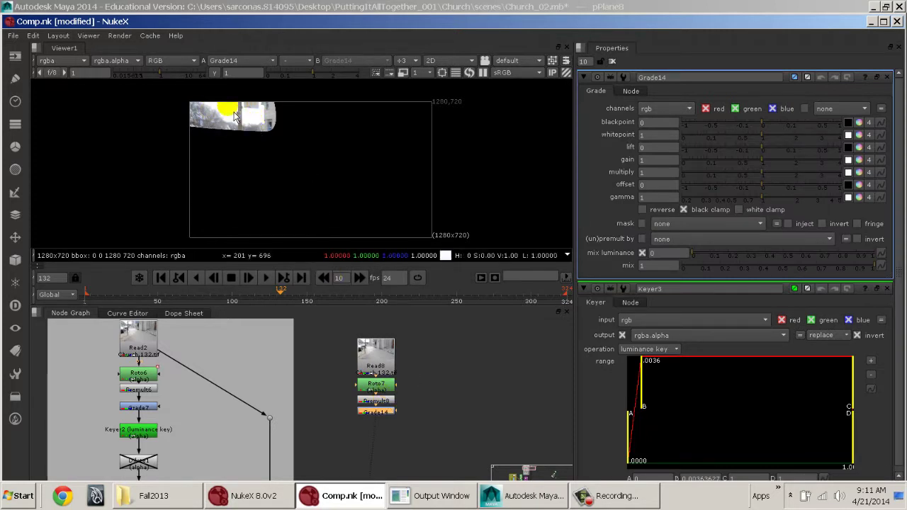
scroll(234, 116, up, 5)
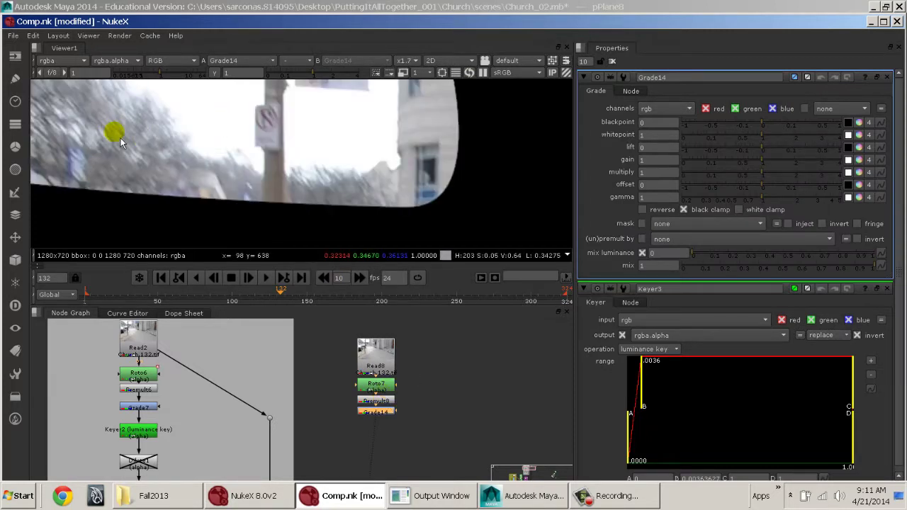
drag(800, 180, 764, 202)
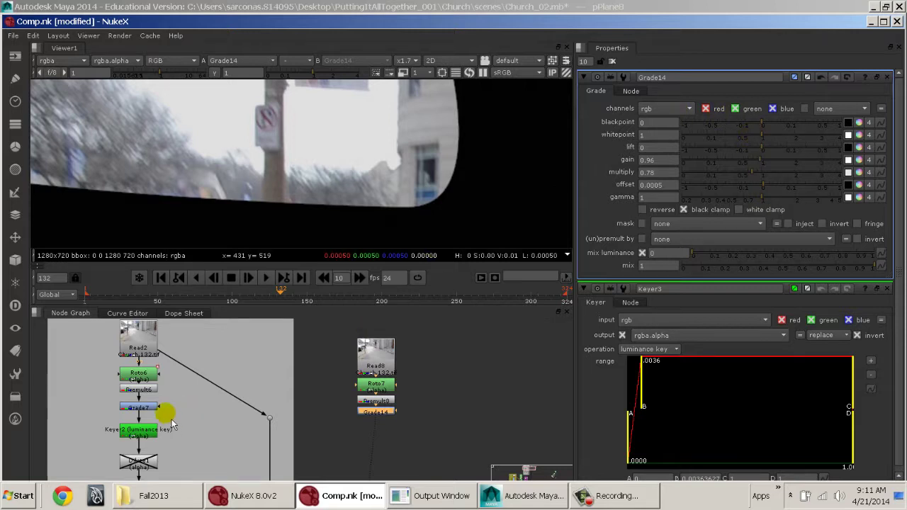
Step: Using Grade7 as reference, set the new Grade's blackpoint to 0.6, whitepoint to 0.66 and multiply to 1.22
double_click(142, 406)
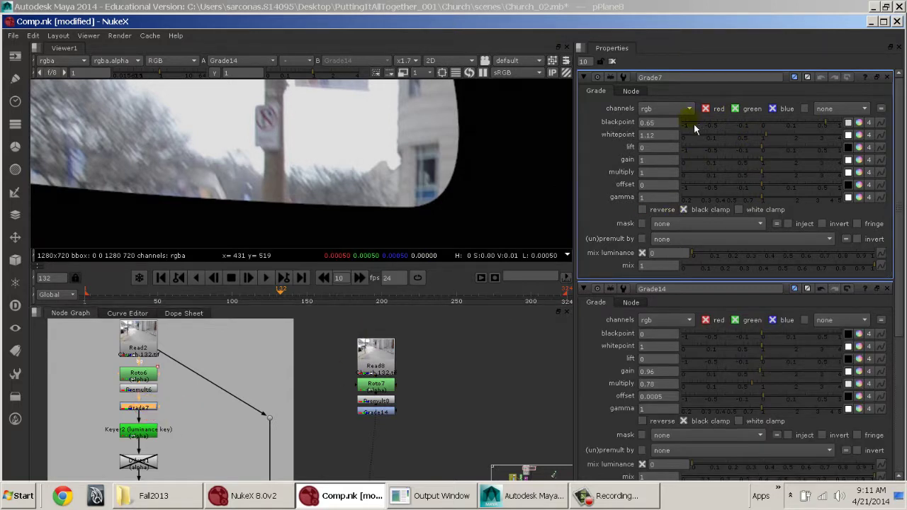
double_click(386, 412)
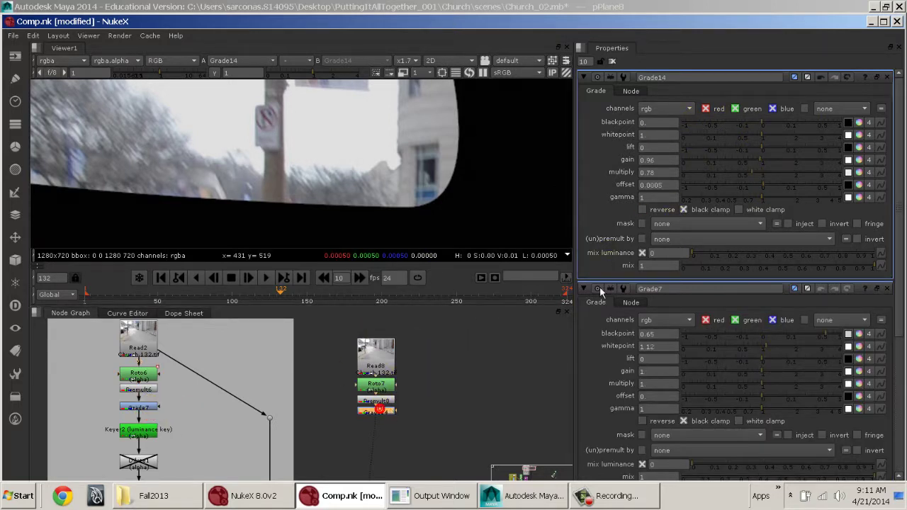
drag(766, 123, 772, 186)
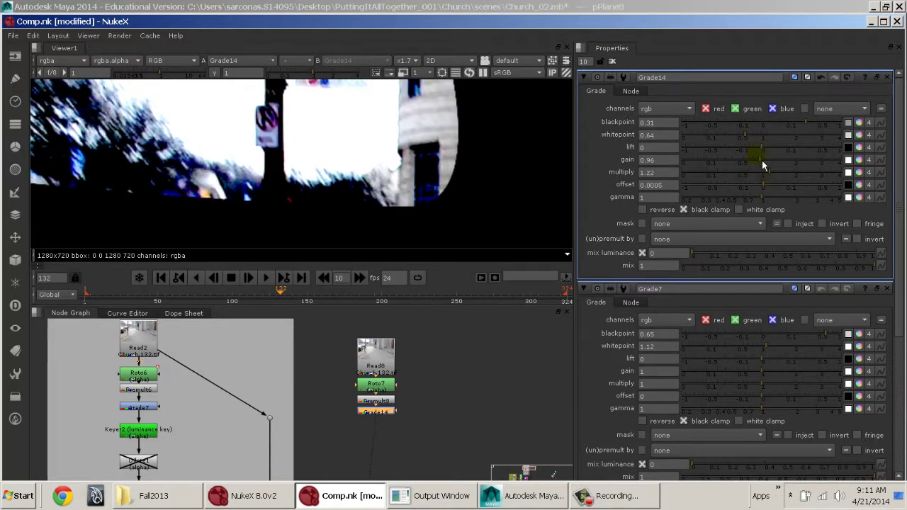
drag(740, 123, 828, 128)
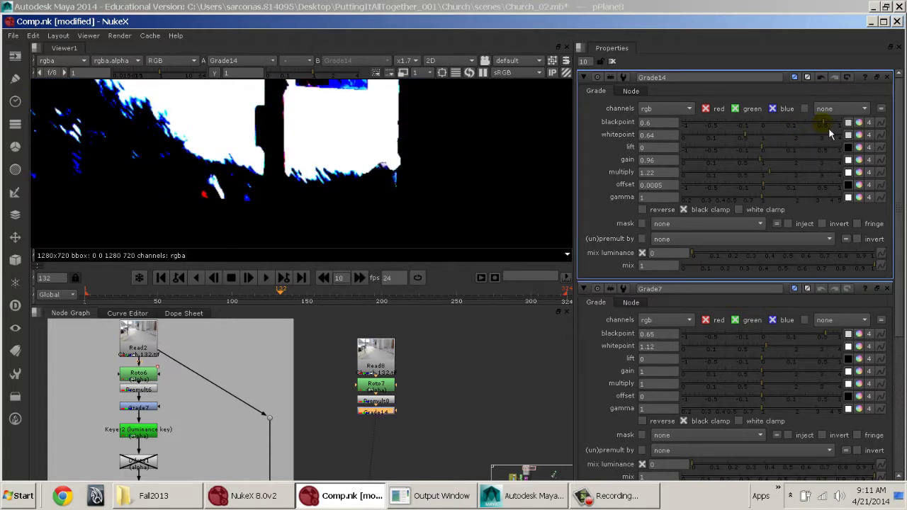
mouse_move(744, 144)
mouse_down()
mouse_move(778, 145)
mouse_move(746, 143)
mouse_up()
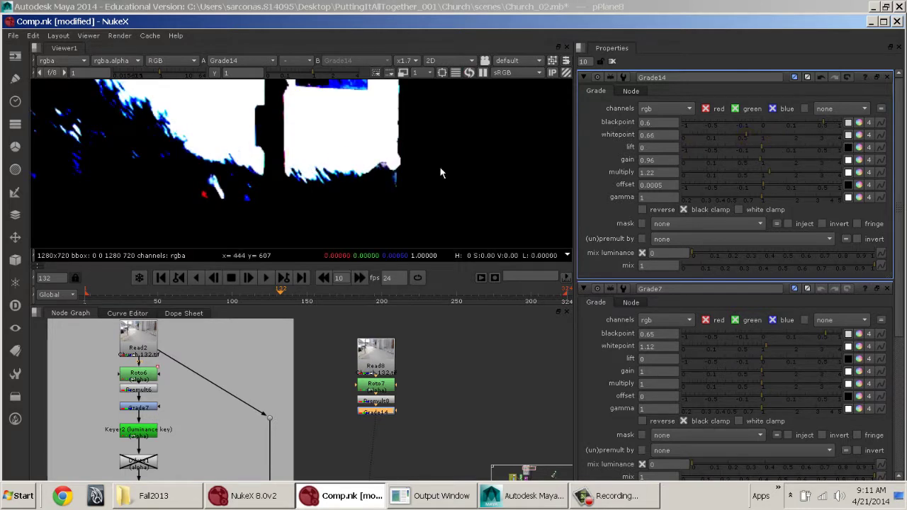
Step: Set Grade14's whitepoint to 0.64, gain to 1.1 and multiply to 1.08
scroll(315, 141, down, 3)
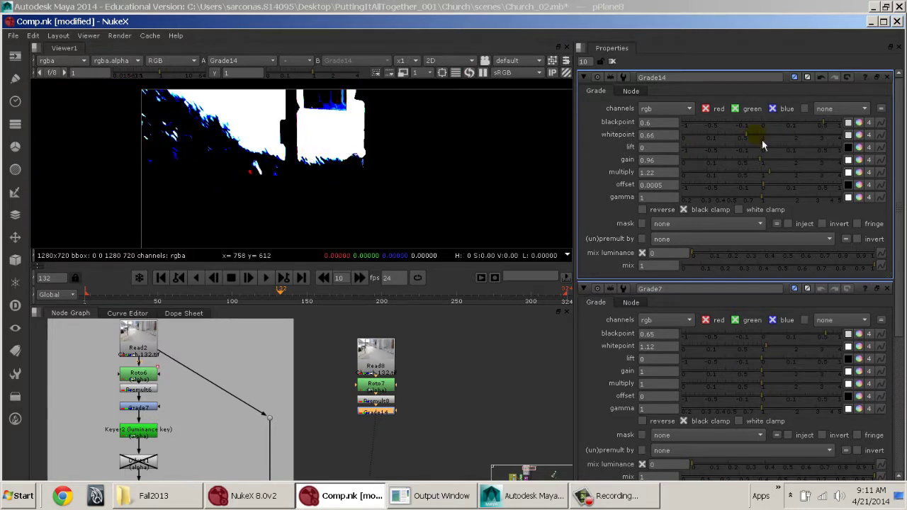
drag(773, 177, 749, 142)
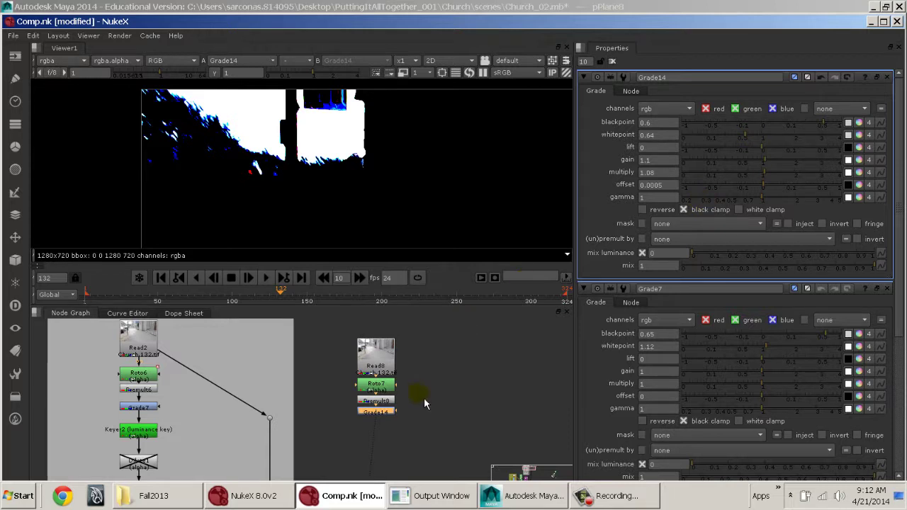
Step: Add a Keyer node after Grade14 in the copied church plate chain
middle_drag(425, 398, 408, 390)
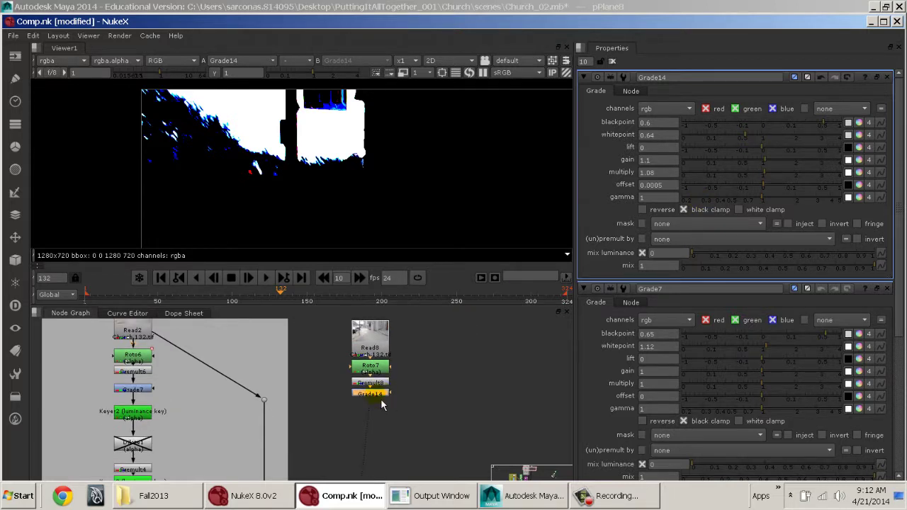
key(Tab)
text(keyer)
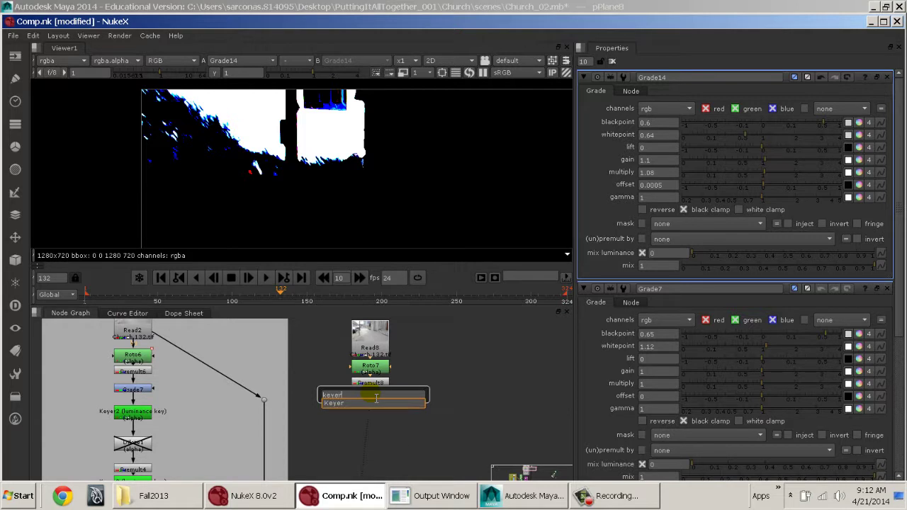
key(Return)
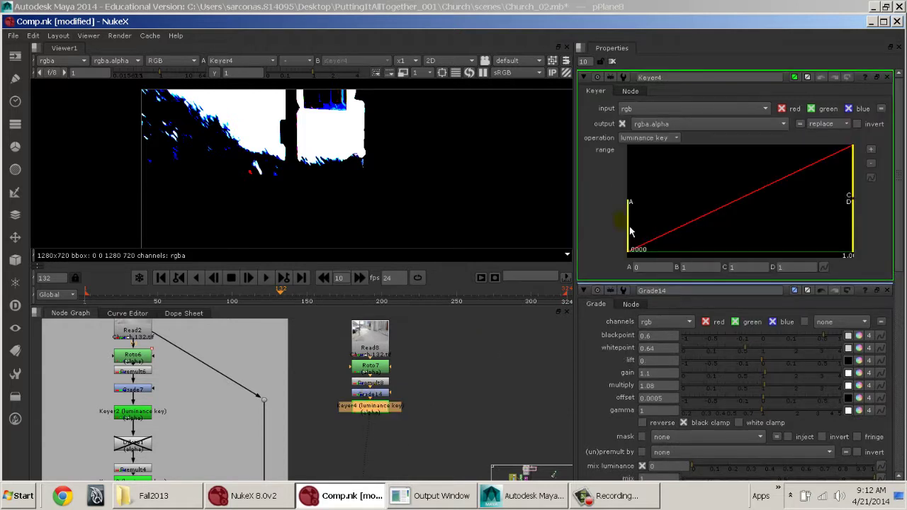
Step: View the new Keyer's alpha and raise the luminance key's A range value to about 0.907
key(a)
scroll(327, 97, up, 2)
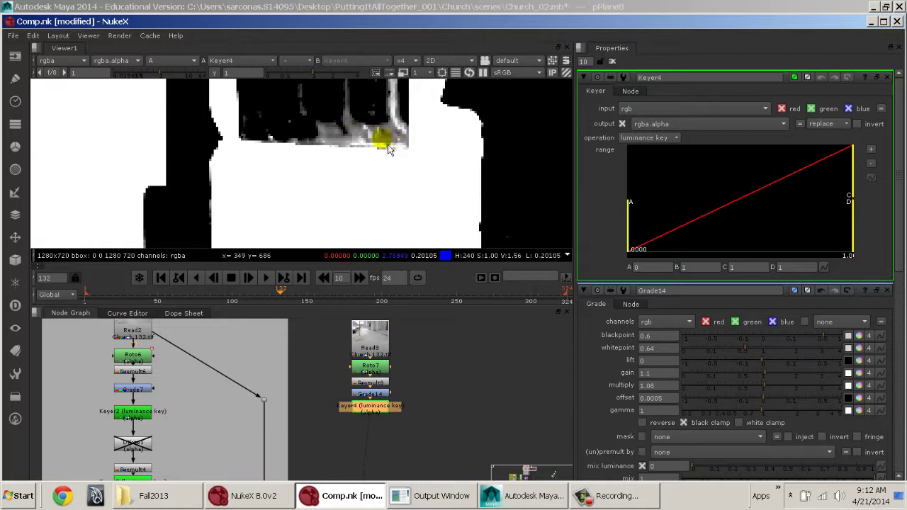
drag(637, 230, 701, 244)
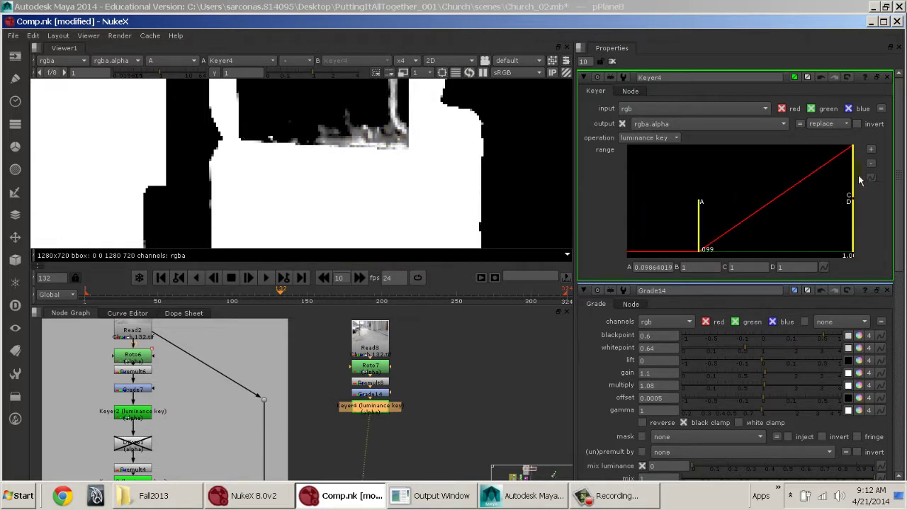
drag(851, 177, 824, 187)
drag(705, 229, 849, 213)
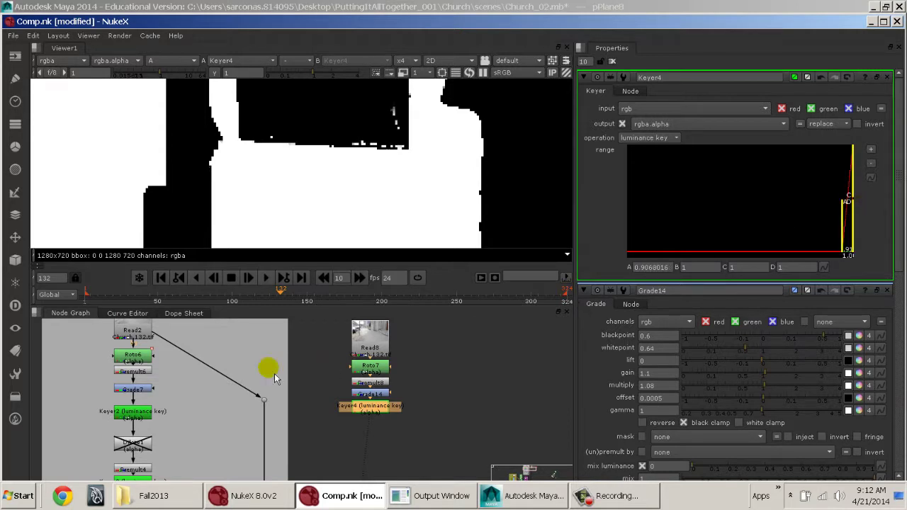
Step: Compare the new luminance key's alpha with the original Keyer2 and Grade7 outputs in the viewer
click(133, 412)
key(1)
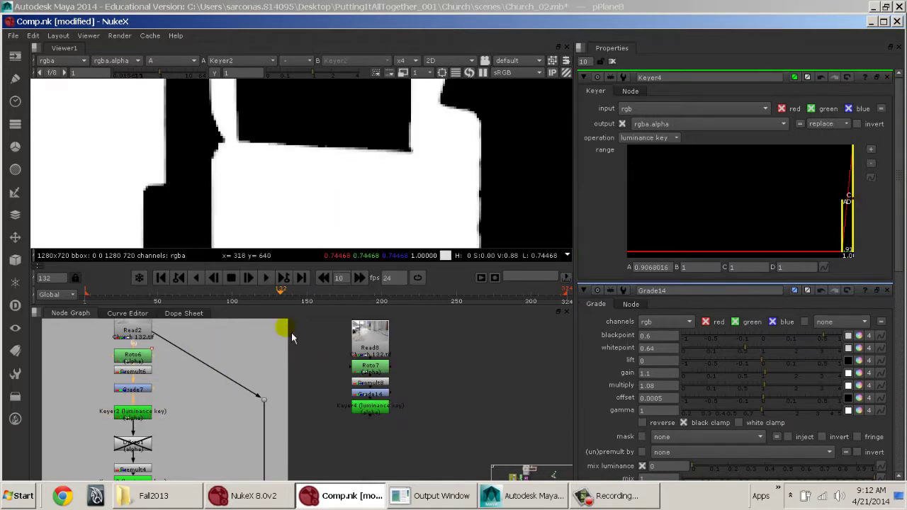
click(149, 391)
key(1)
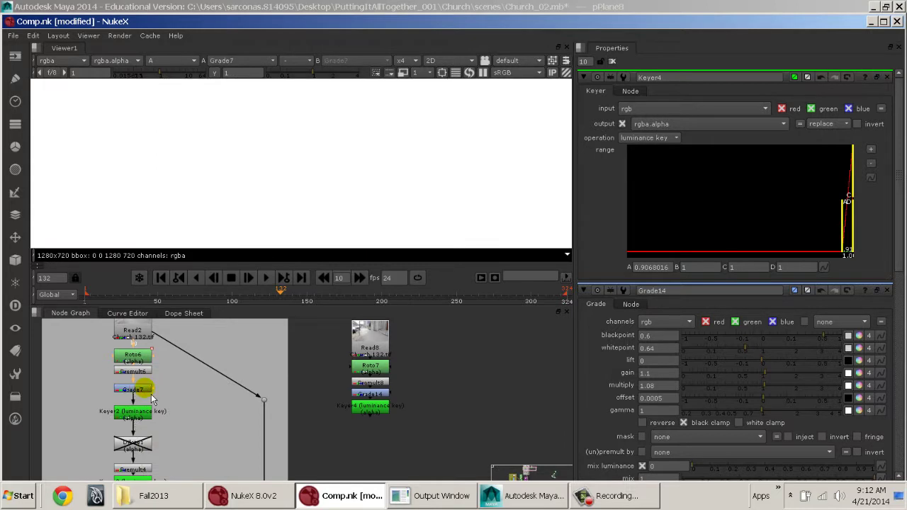
click(368, 410)
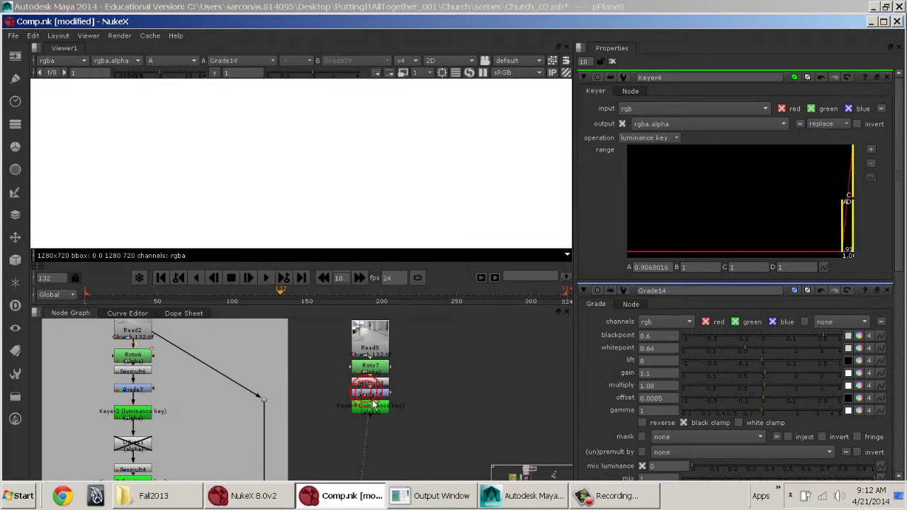
key(1)
Step: Raise Grade14's whitepoint to 1.02 to clean up the matte edges around the tower
double_click(373, 395)
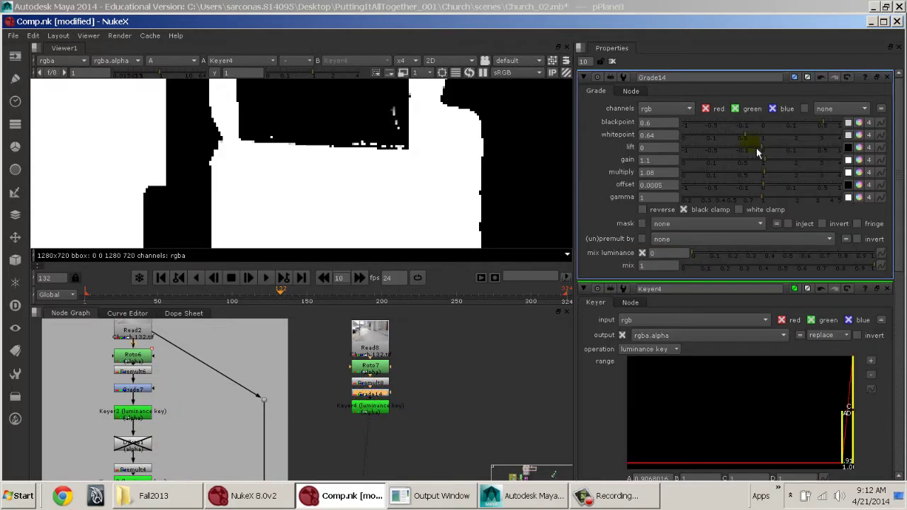
mouse_move(755, 143)
mouse_down()
mouse_move(741, 135)
mouse_move(755, 151)
mouse_move(764, 148)
mouse_move(752, 155)
mouse_move(767, 155)
mouse_up()
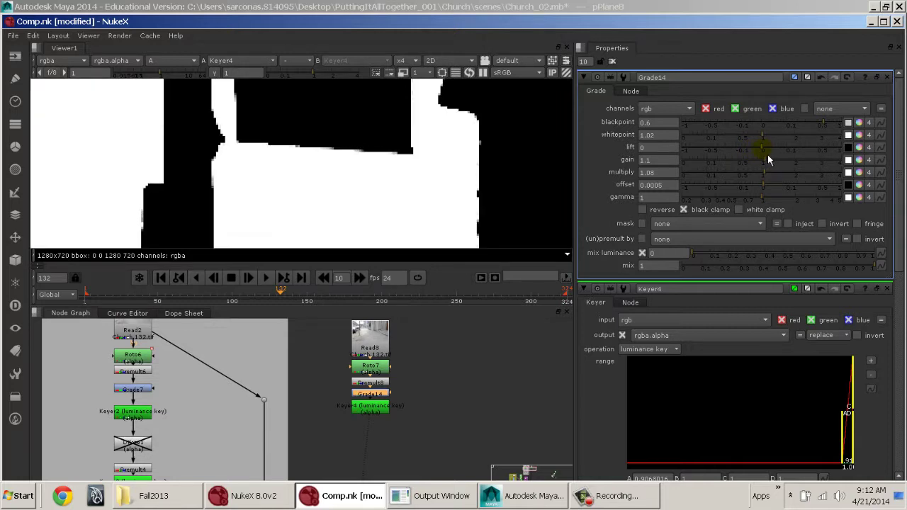
scroll(404, 177, down, 5)
middle_drag(385, 183, 374, 148)
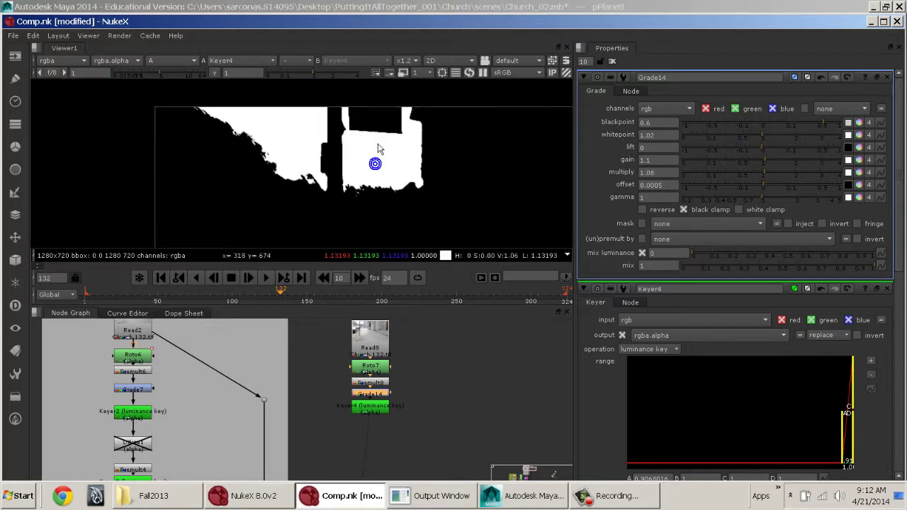
Step: Compare Keyer4's RGB image with its alpha matte along the sky edges
key(a)
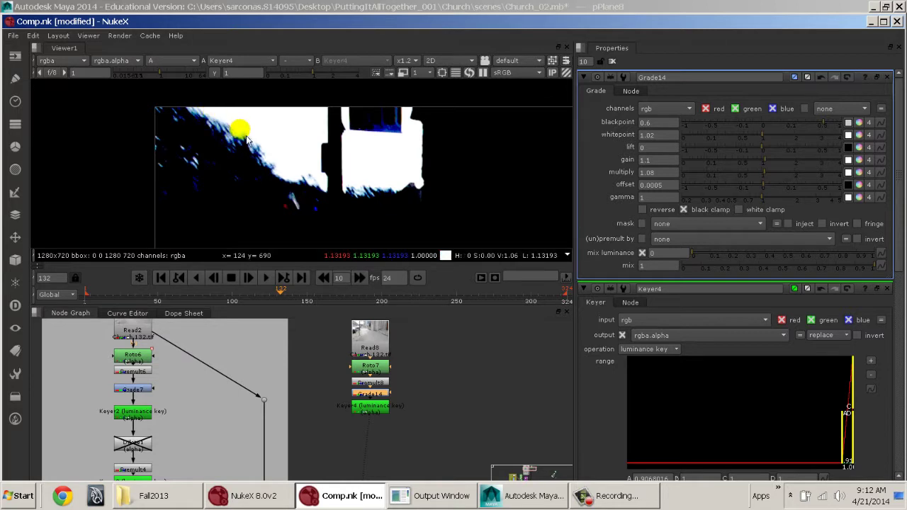
key(a)
key(a)
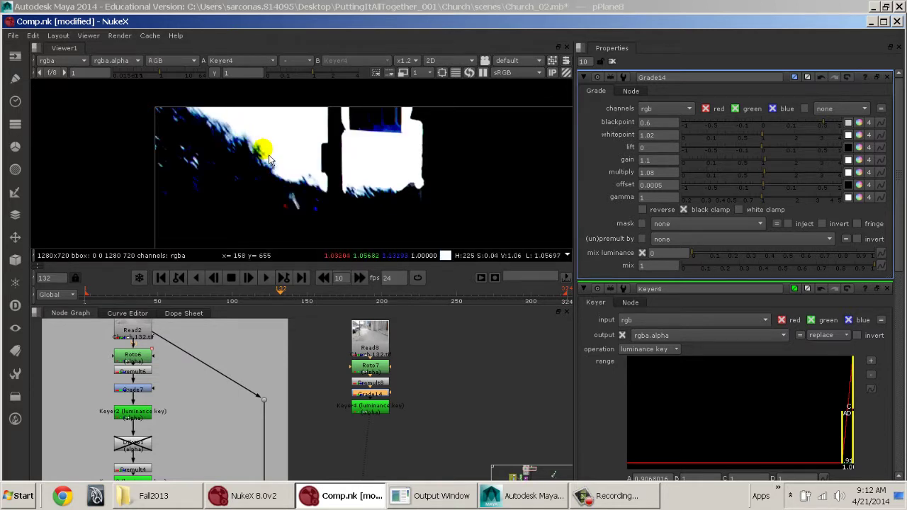
middle_drag(442, 432, 441, 405)
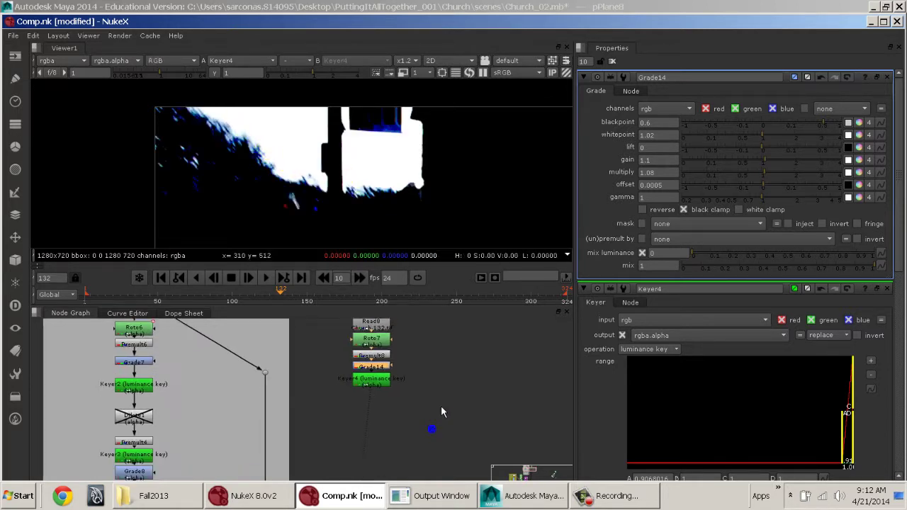
key(a)
key(a)
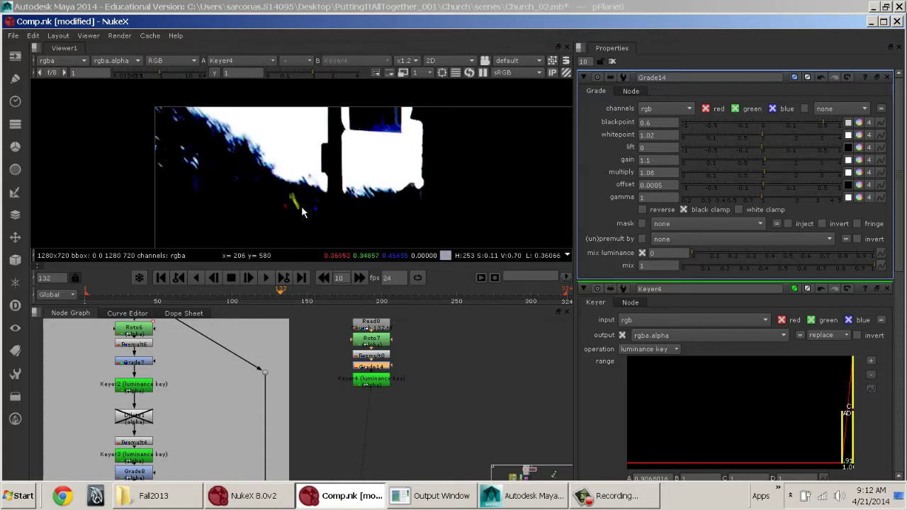
Step: Add a Premult node after Keyer4 to multiply the graded plate by the keyed alpha
middle_drag(403, 440, 404, 425)
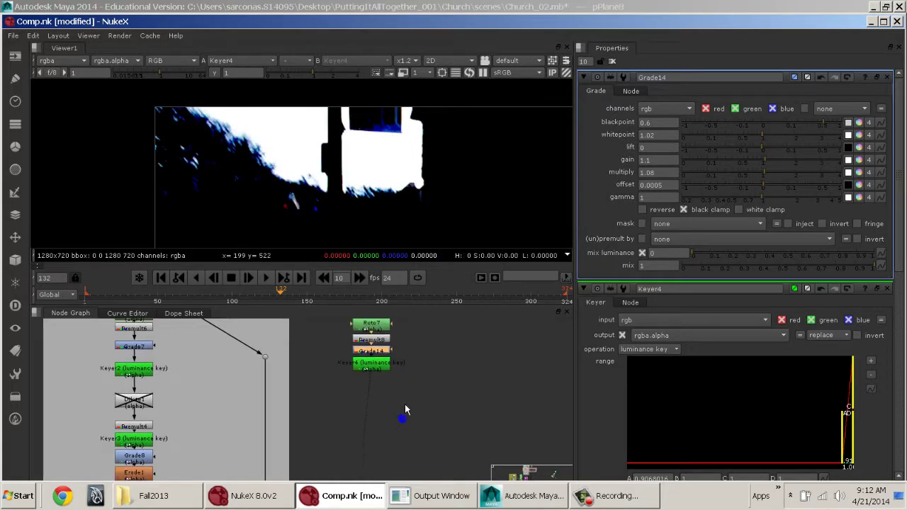
key(Tab)
text(p)
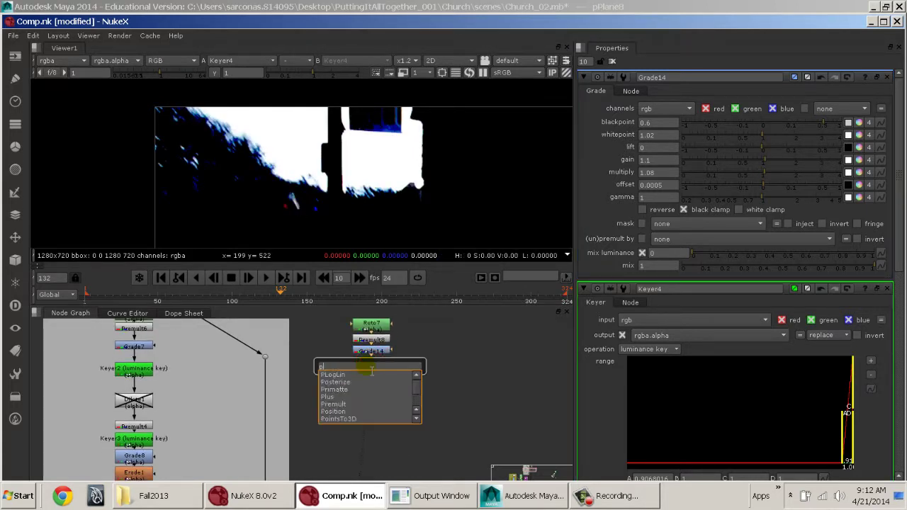
text(remul)
key(Return)
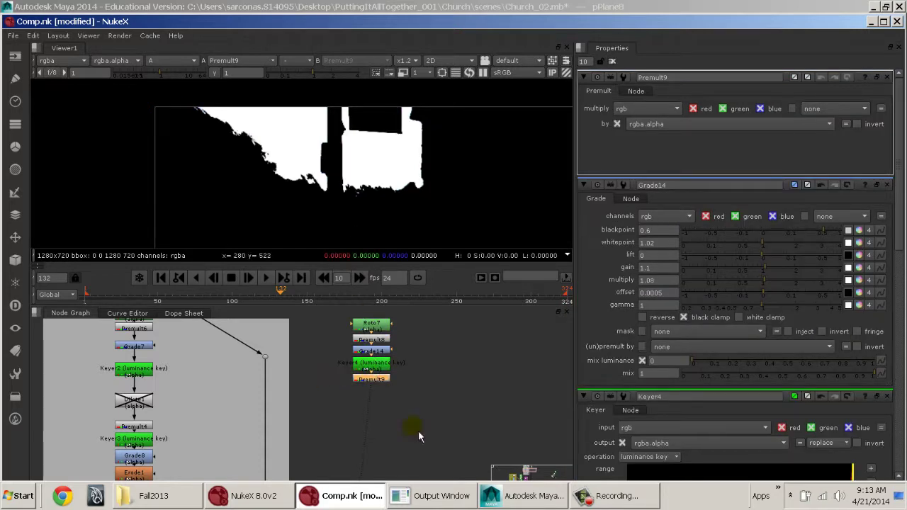
middle_drag(417, 430, 393, 382)
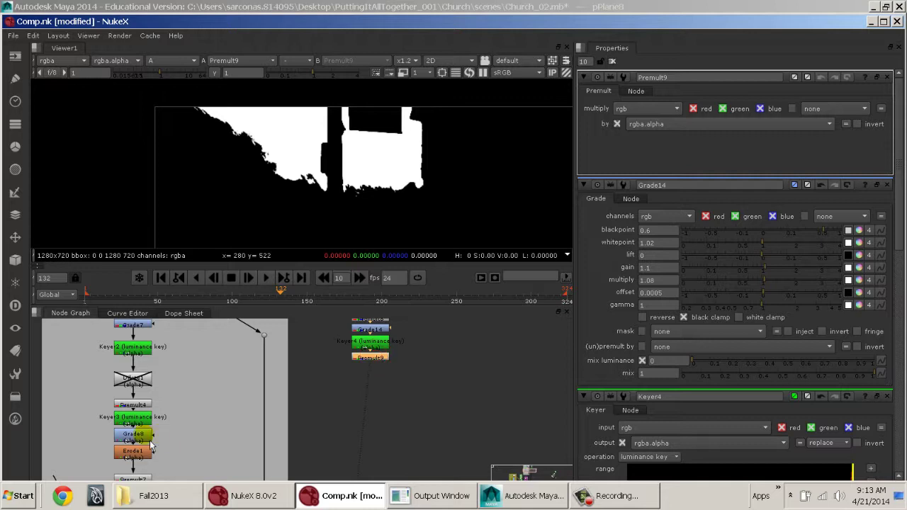
click(226, 404)
middle_drag(353, 392, 336, 447)
key(Tab)
text(keyer)
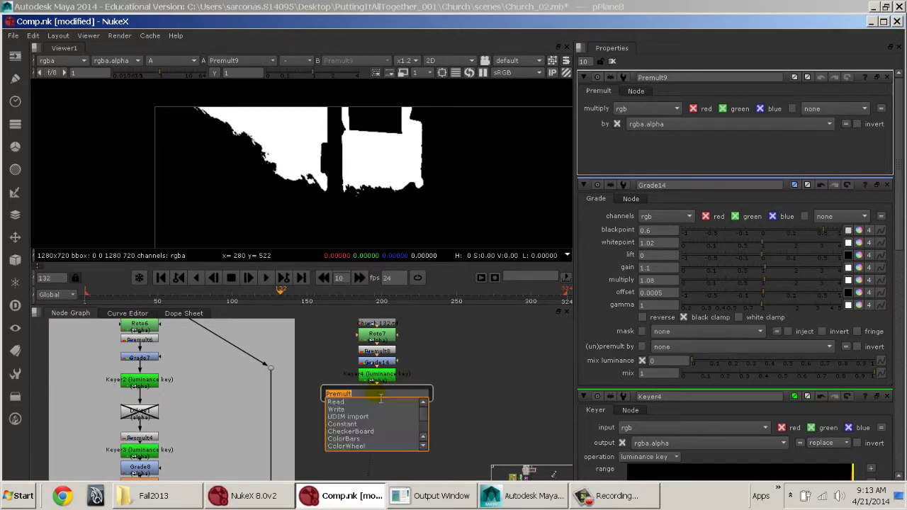
key(Return)
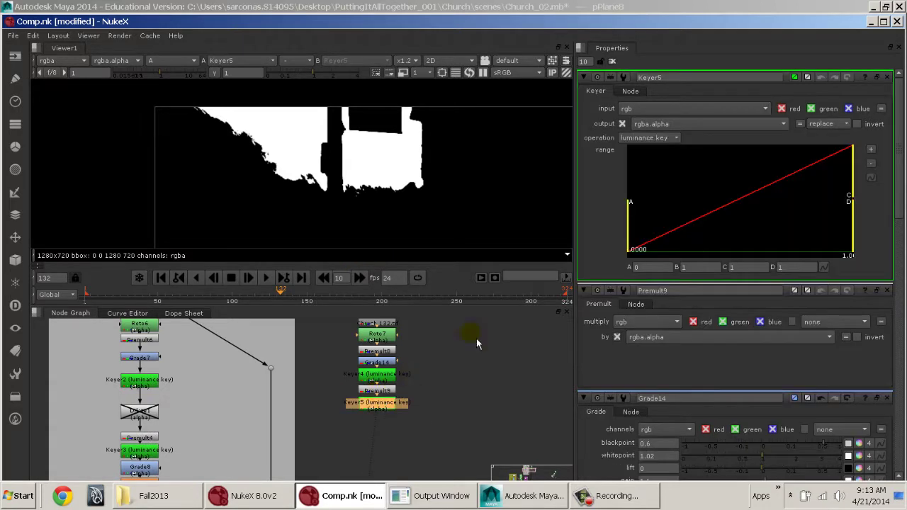
key(Delete)
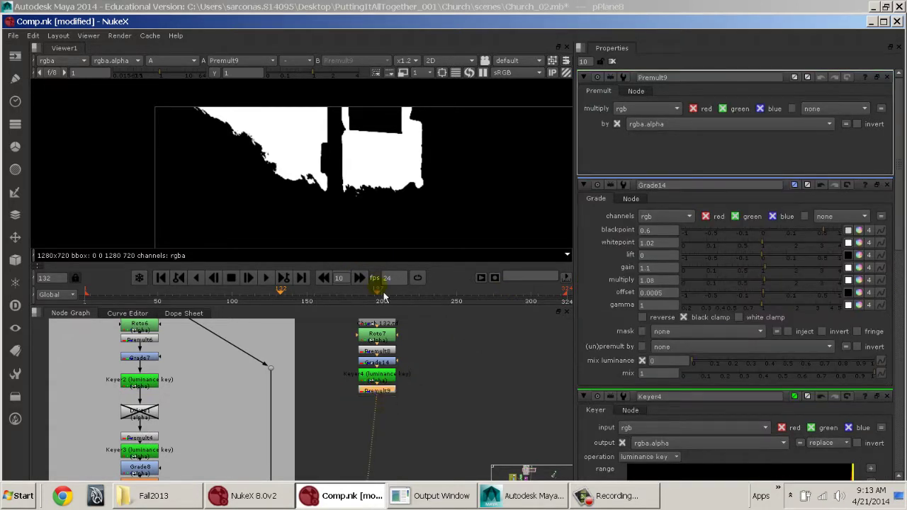
Step: Examine Premult9's RGB and alpha output and compare the copied node chain with the original one
key(a)
click(374, 188)
scroll(389, 368, down, 2)
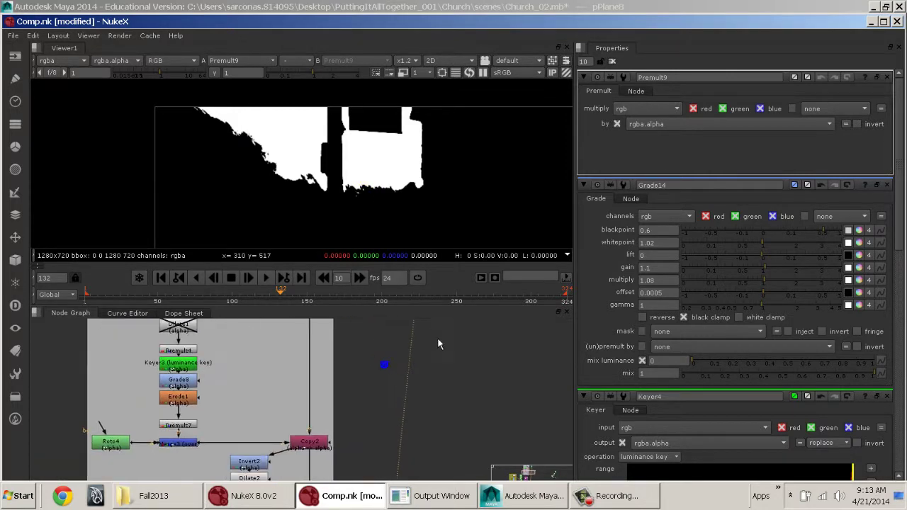
scroll(409, 376, up, 2)
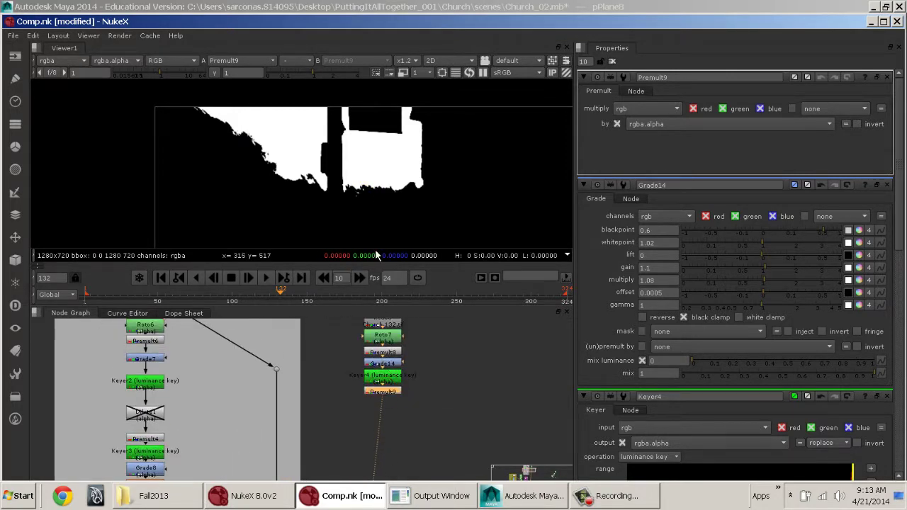
click(407, 167)
scroll(404, 167, down, 2)
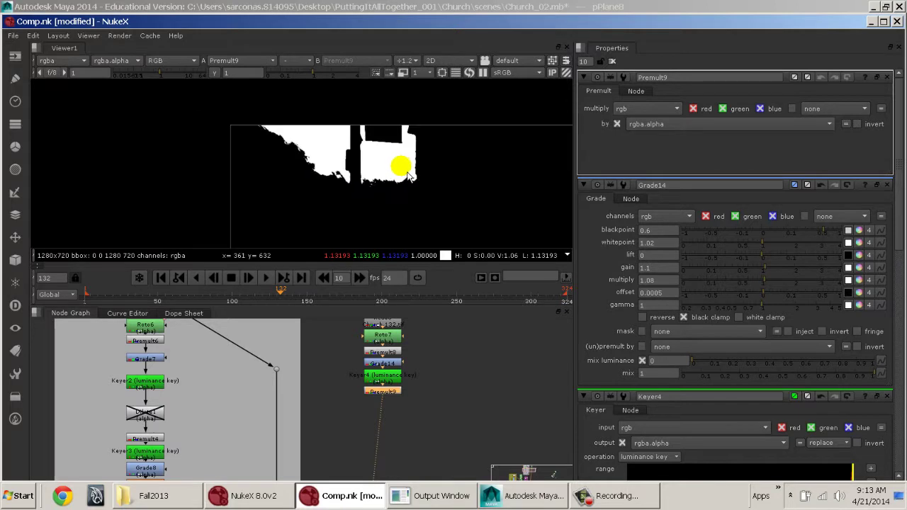
middle_drag(382, 168, 250, 168)
click(187, 136)
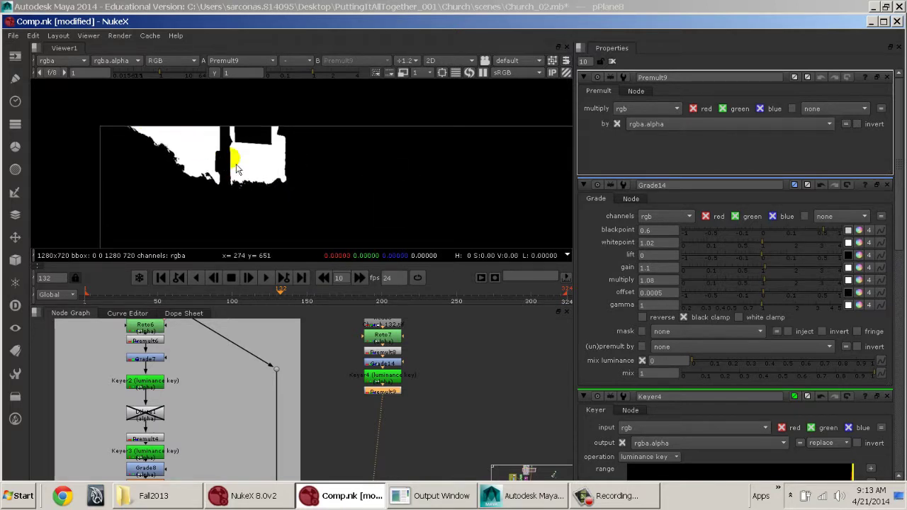
key(a)
key(a)
scroll(425, 419, up, 2)
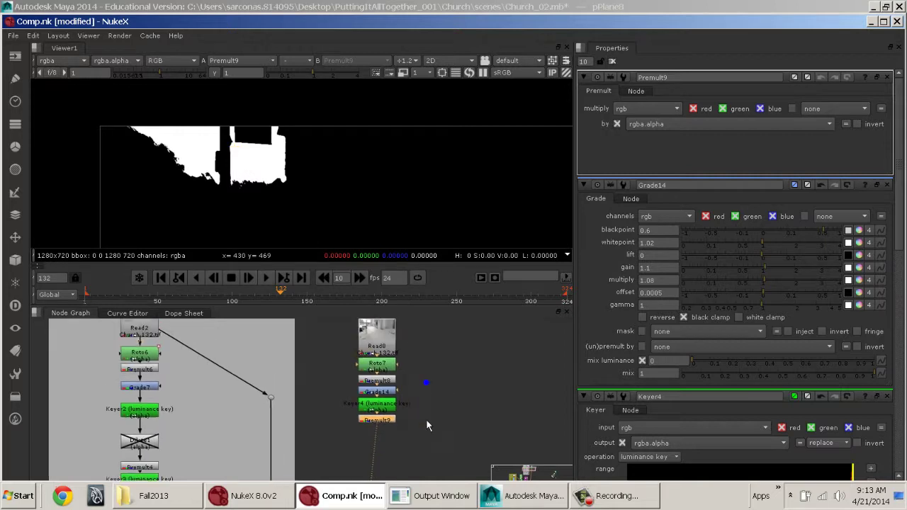
scroll(432, 425, down, 2)
scroll(357, 434, down, 3)
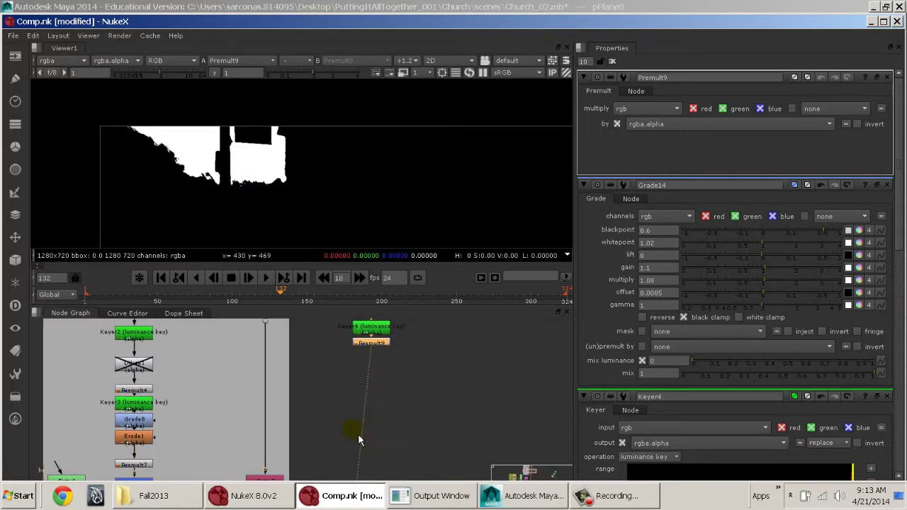
Step: View the overcast sky image from Read10 in BackdropNode3
scroll(338, 399, up, 4)
click(196, 464)
key(1)
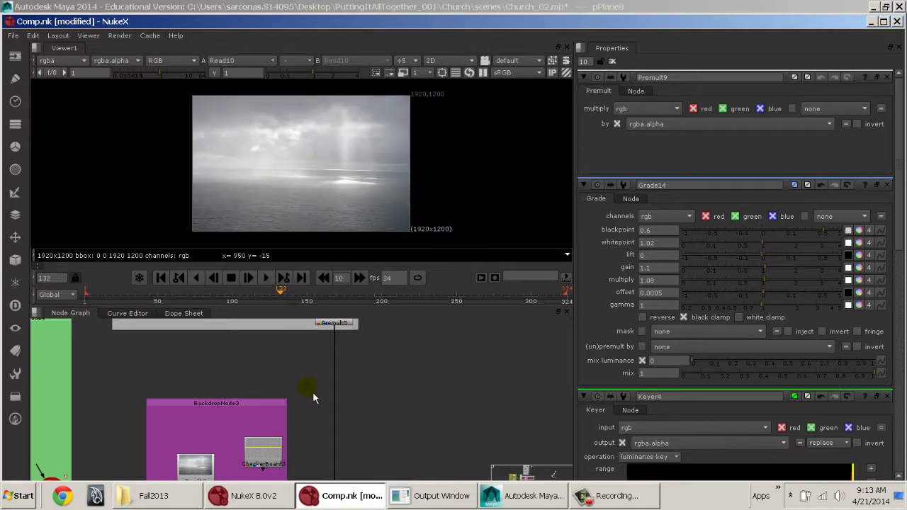
Step: Enlarge the node graph and highlight the BackdropNode3 sky nodes and the BackdropNode4 ground plane nodes in turn
key(space)
middle_drag(325, 419, 425, 264)
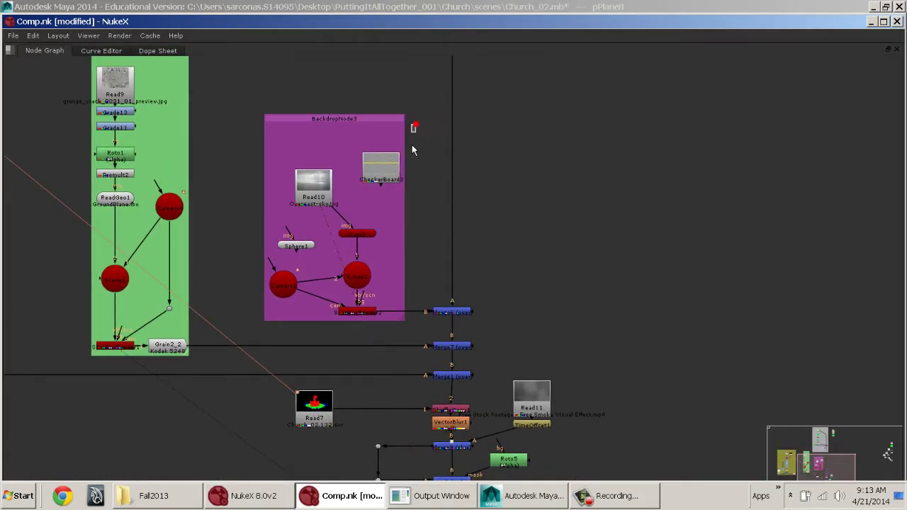
drag(415, 125, 238, 333)
middle_drag(216, 247, 354, 317)
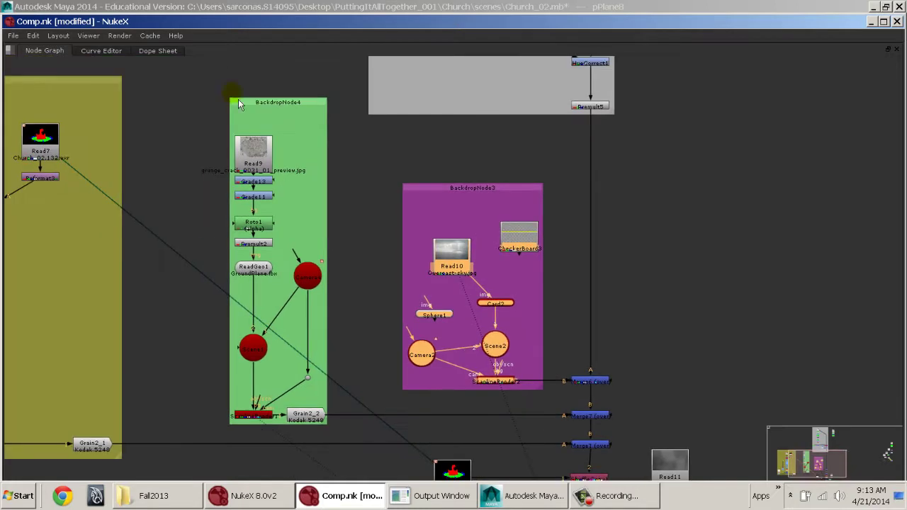
drag(192, 92, 352, 455)
click(366, 337)
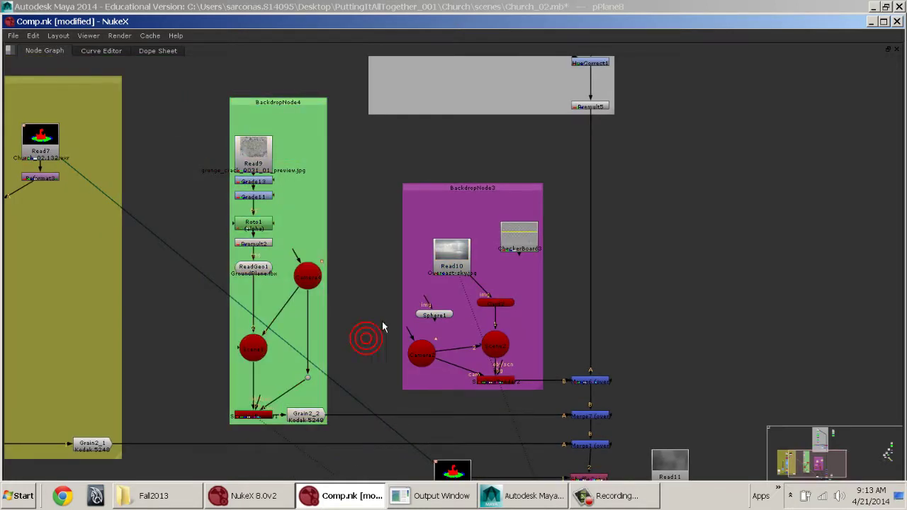
Step: Delete the unused Sphere1 node from BackdropNode3 and line up Card2 directly beneath Read10
middle_drag(340, 279, 308, 239)
scroll(307, 239, up, 5)
drag(432, 360, 439, 360)
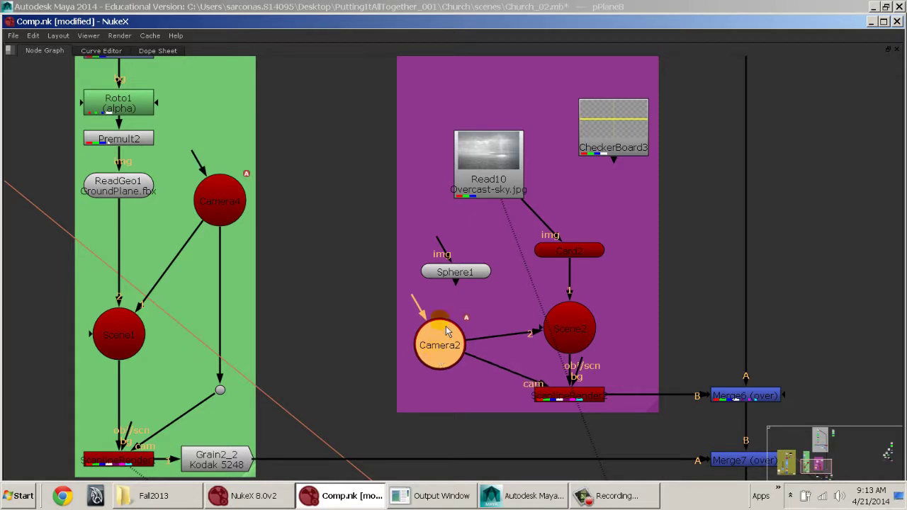
click(455, 271)
key(Delete)
drag(505, 158, 493, 149)
drag(581, 263, 496, 264)
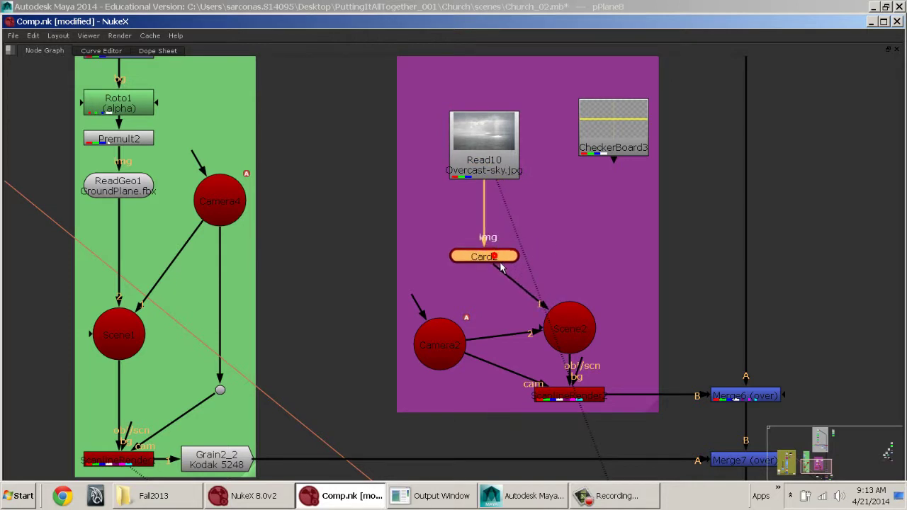
click(568, 338)
Step: Duplicate the Read10 overcast sky node and place the copy beside the copied key chain under Read8
middle_drag(648, 224, 476, 210)
middle_drag(447, 150, 306, 364)
scroll(401, 275, down, 8)
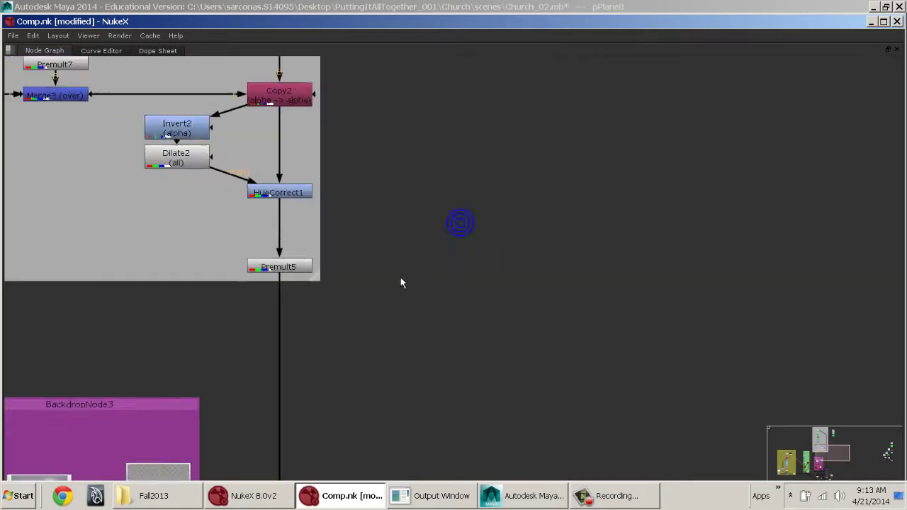
click(329, 314)
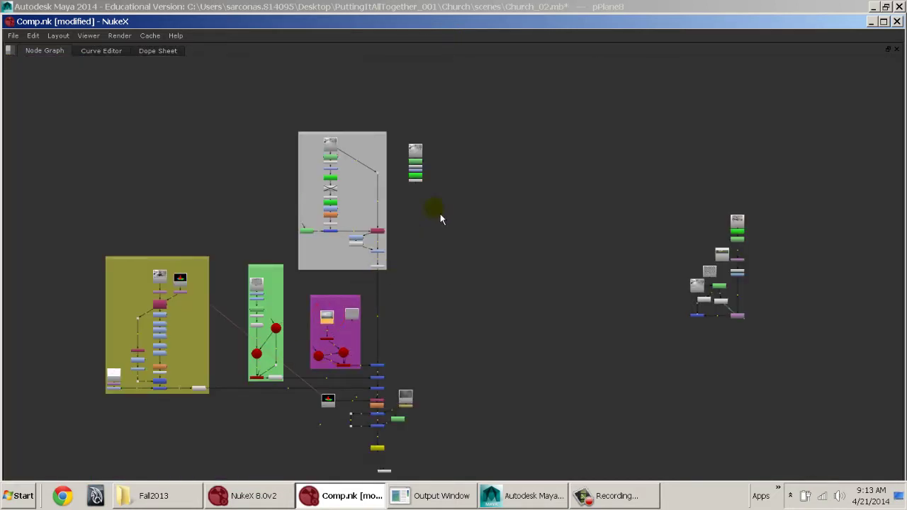
click(444, 187)
key(space)
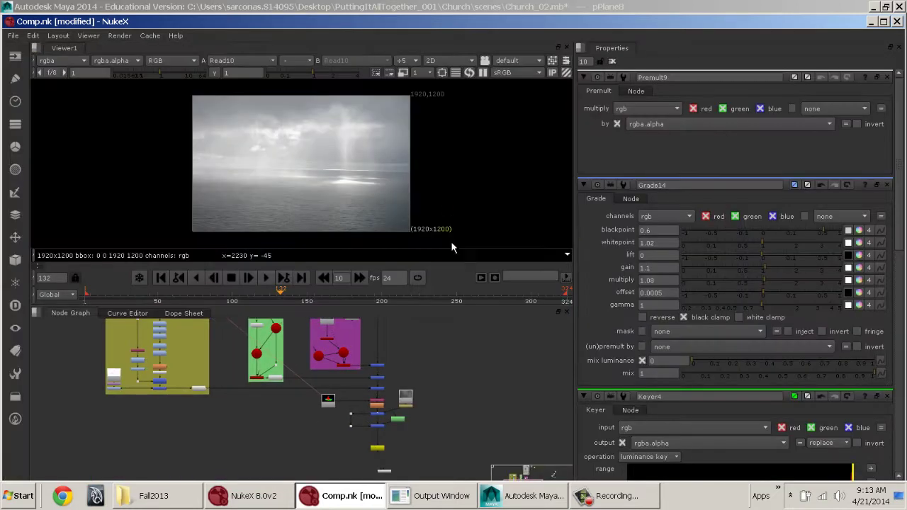
middle_drag(434, 448, 397, 471)
middle_drag(410, 382, 395, 451)
middle_drag(395, 425, 401, 376)
scroll(401, 375, up, 5)
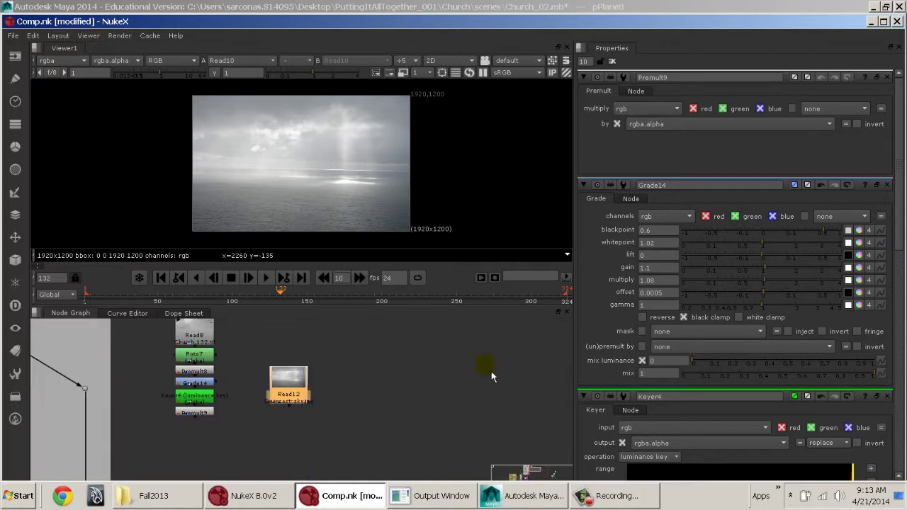
Step: Merge Premult9 as input A over the copied sky Read12 as input B using the over operation, and view the result
middle_drag(335, 376, 434, 410)
key(m)
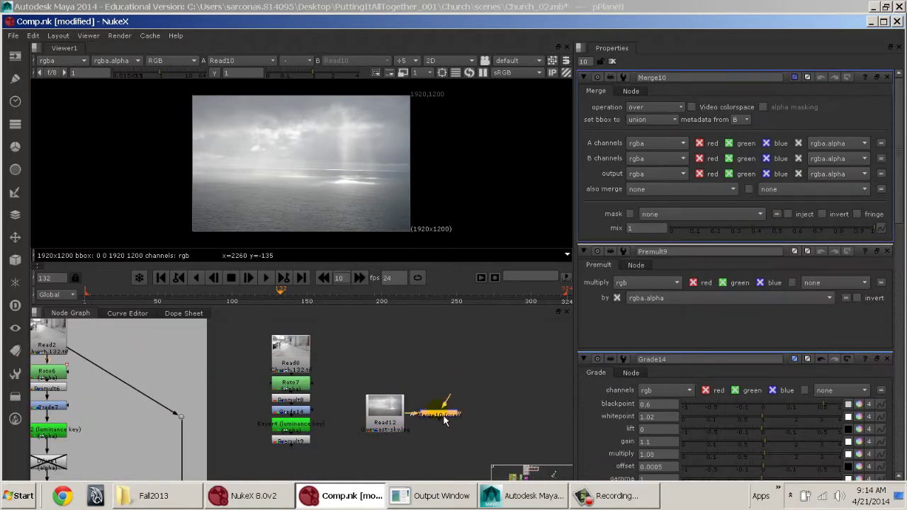
drag(429, 411, 348, 478)
key(1)
click(354, 461)
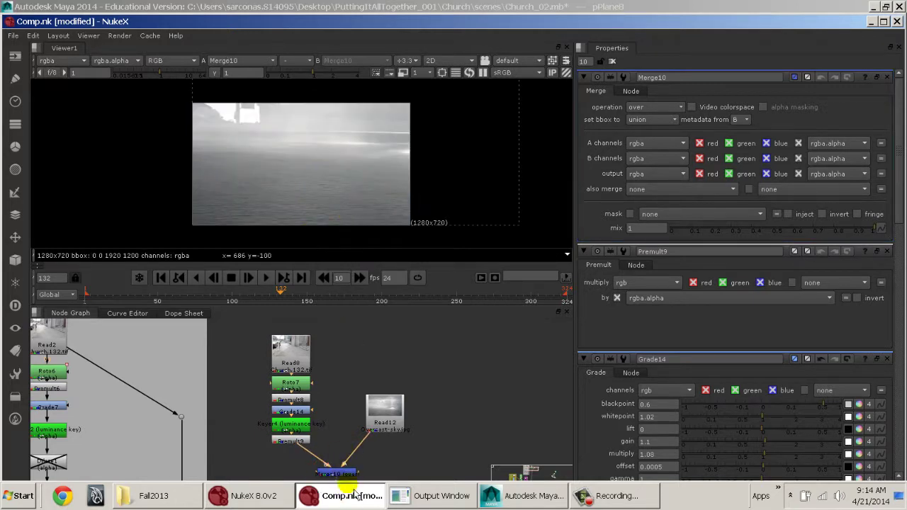
click(339, 472)
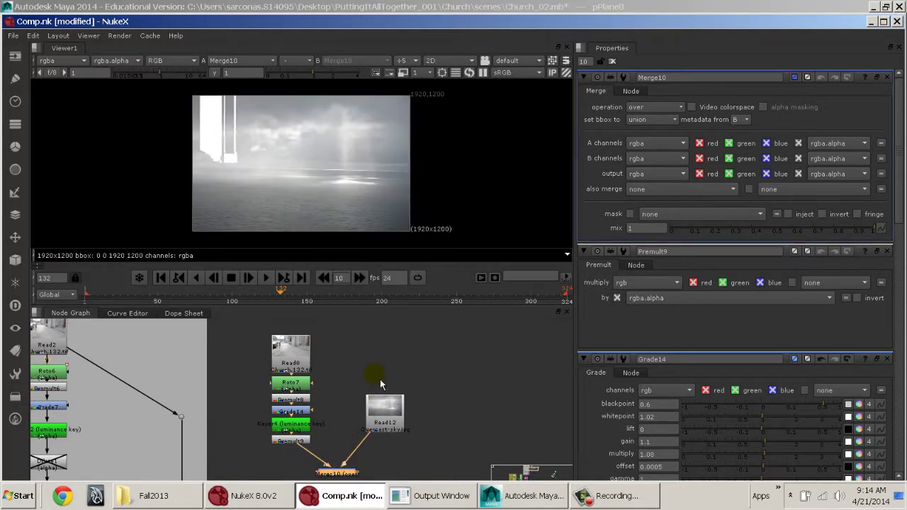
Step: View Premult9's keyed output, compare it with the original Read8 plate, and return to the merge area
middle_drag(379, 357, 379, 332)
middle_drag(326, 350, 385, 386)
scroll(252, 115, up, 3)
click(342, 441)
key(1)
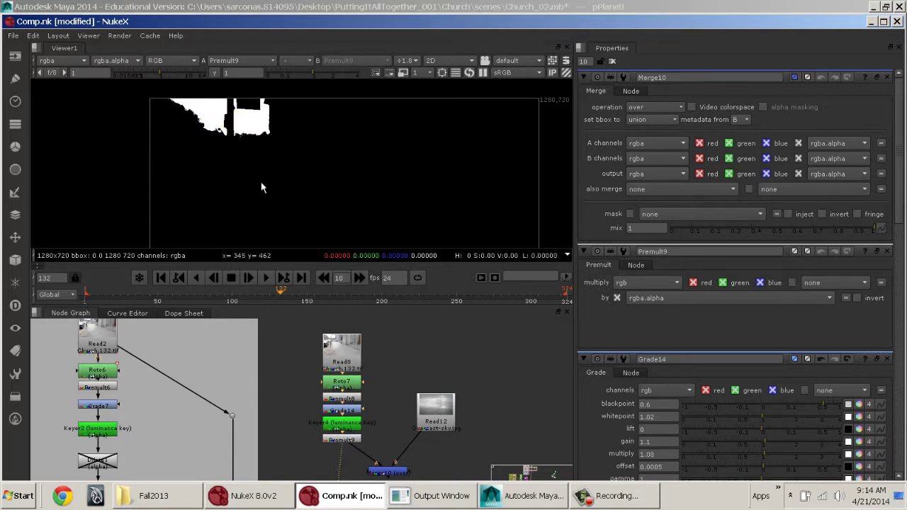
click(354, 358)
key(1)
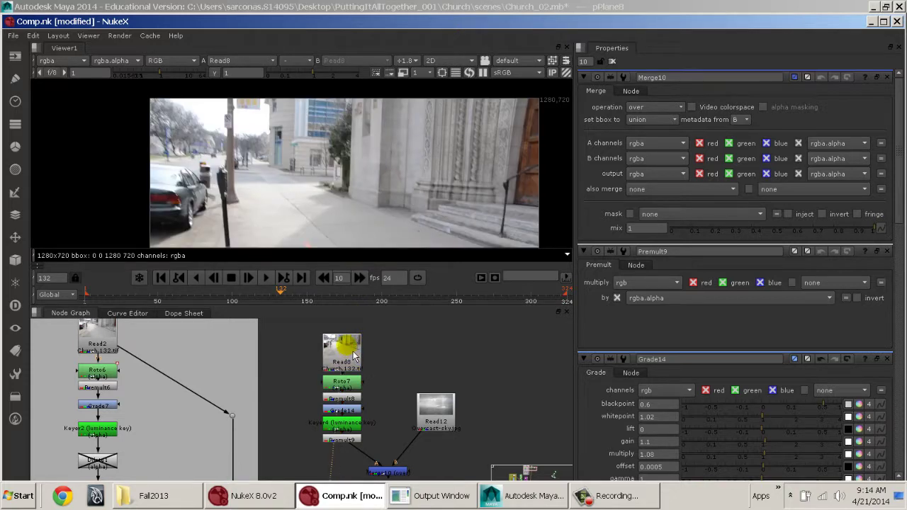
middle_drag(362, 406, 387, 354)
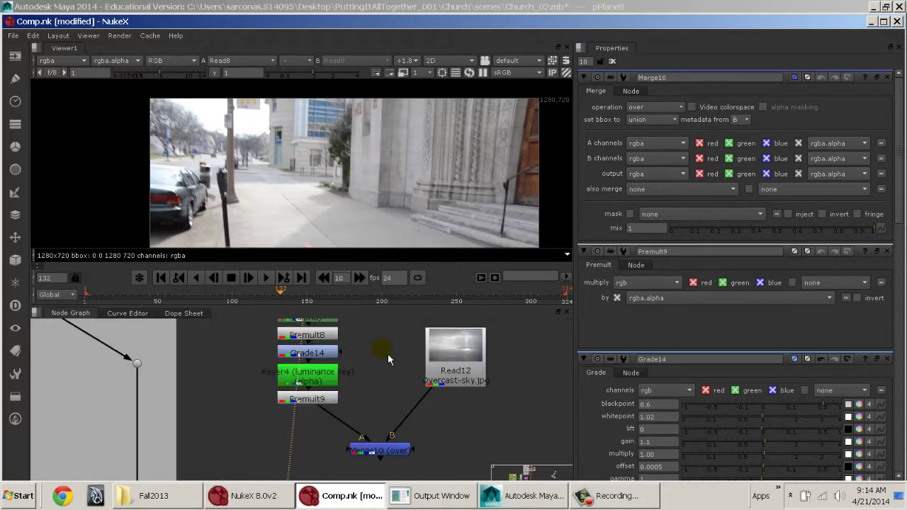
Step: Add a Copy node after Premult9, connect its B input to Read8 through a corner dot, and show Merge10's output
click(330, 397)
key(k)
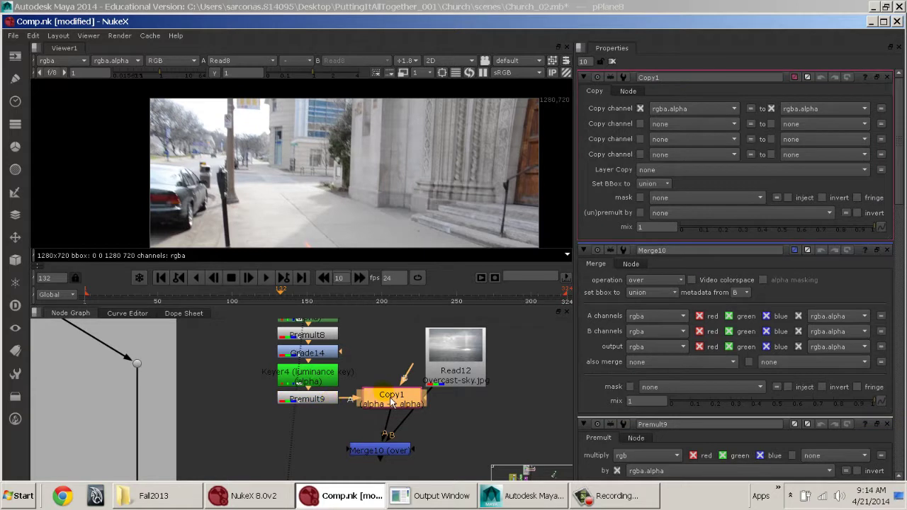
drag(413, 380, 333, 327)
ctrl+drag(359, 400, 400, 333)
click(398, 461)
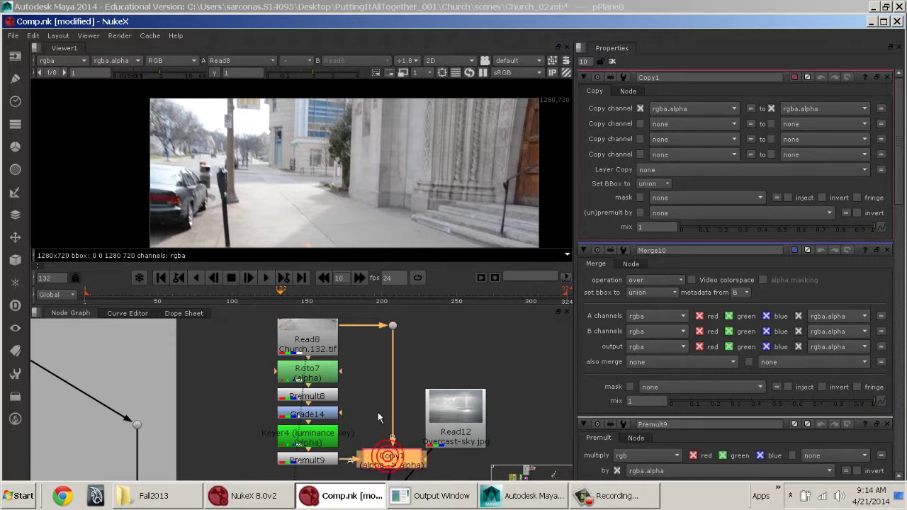
middle_drag(378, 413, 367, 401)
drag(405, 376, 432, 374)
drag(364, 451, 399, 454)
key(1)
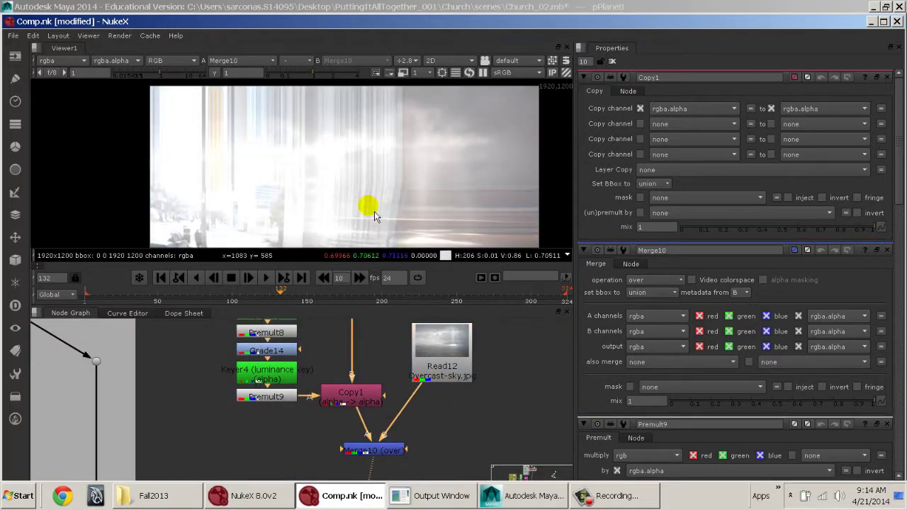
Step: Add a Premult node between Copy1 and Merge10, spacing Merge10 farther below it
middle_drag(374, 213, 355, 136)
scroll(353, 162, down, 1)
mouse_move(357, 351)
middle_down()
mouse_move(360, 399)
mouse_move(349, 338)
middle_up()
click(347, 389)
key(Tab)
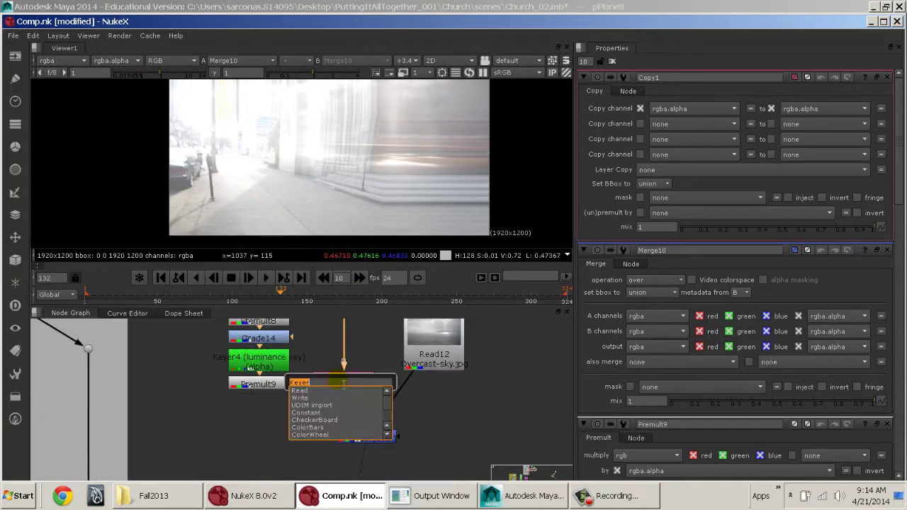
text(premlt)
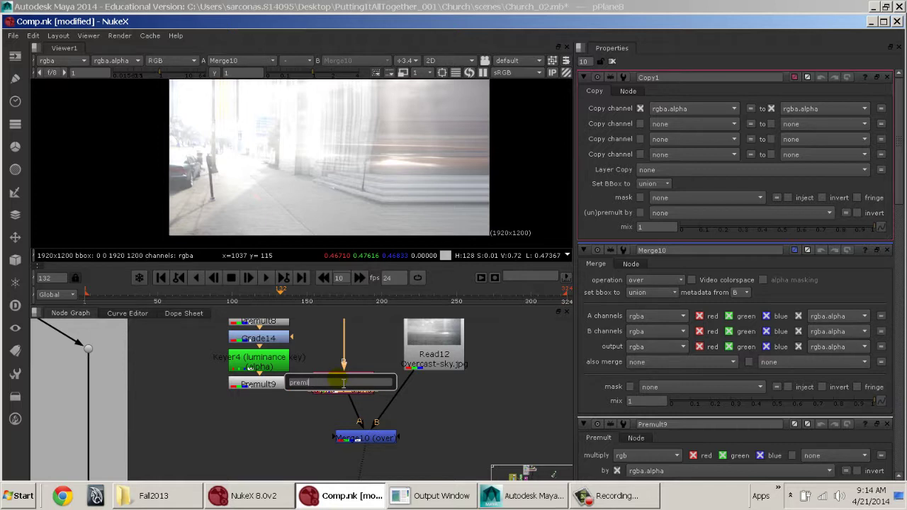
key(Return)
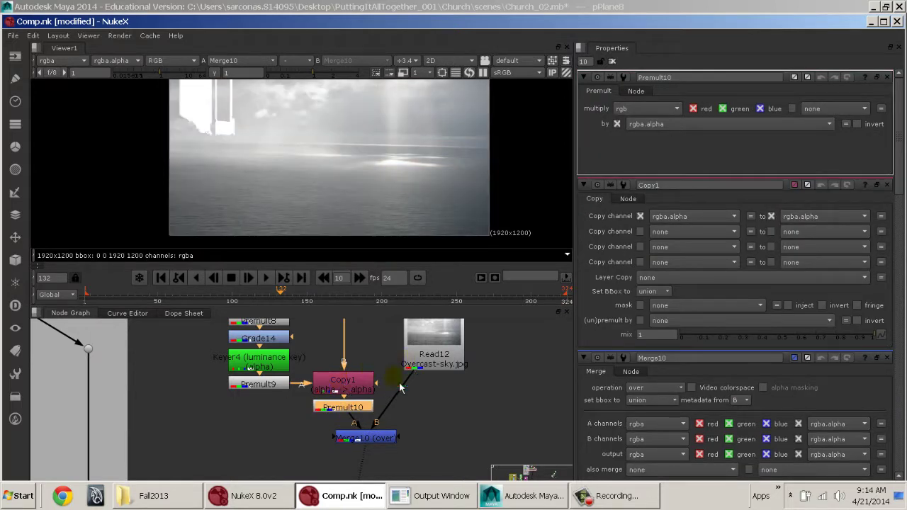
drag(361, 441, 364, 464)
Step: Check the Copy1 node's colour and alpha output, and compare it with the Merge10 result
click(354, 381)
key(1)
click(359, 361)
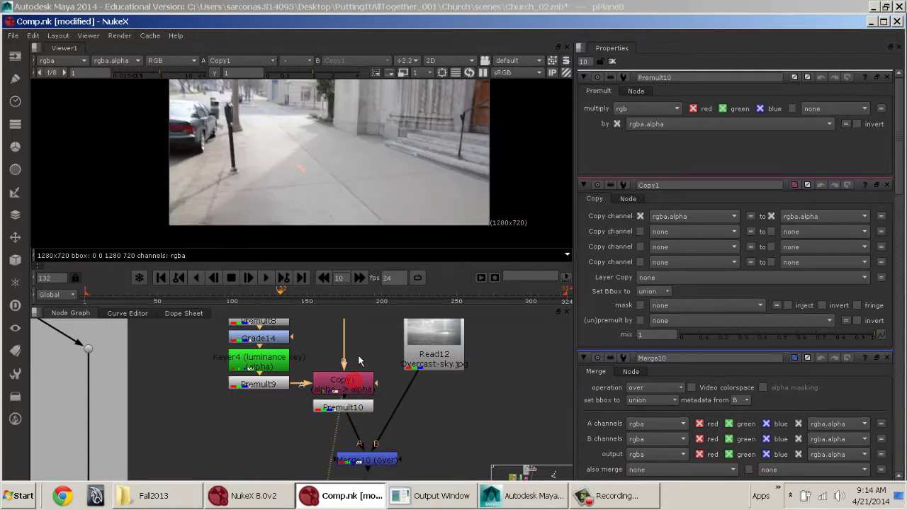
key(a)
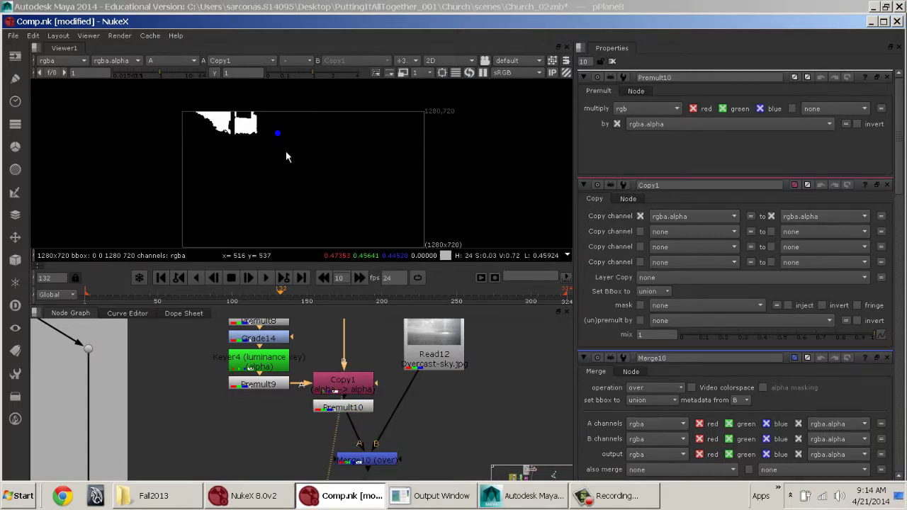
click(372, 460)
key(1)
key(a)
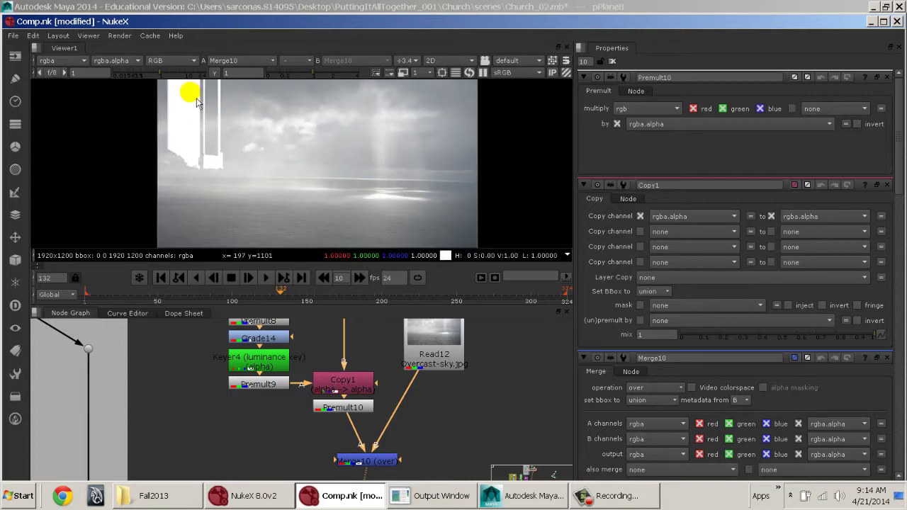
Step: Add a Reformat node after the overcast sky Read12 so the sky uses the 1280x720 root format
click(459, 342)
key(Tab)
text(reformat)
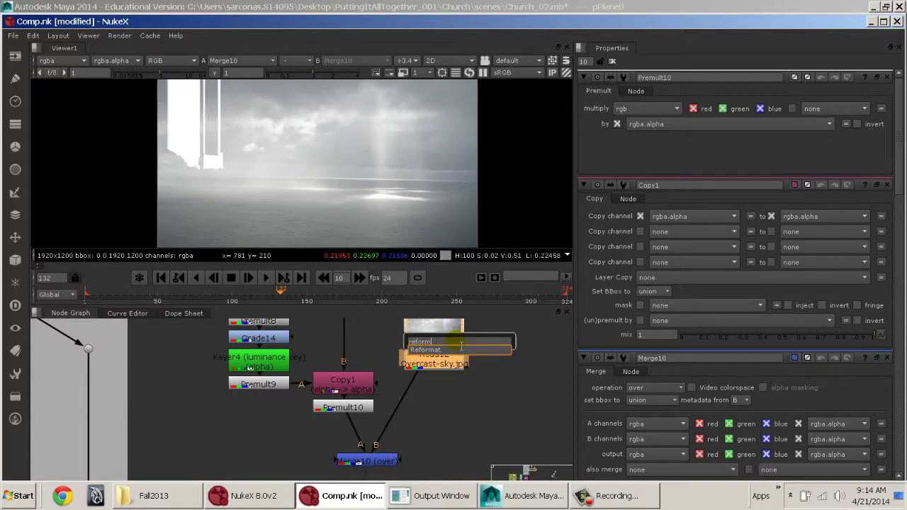
key(Return)
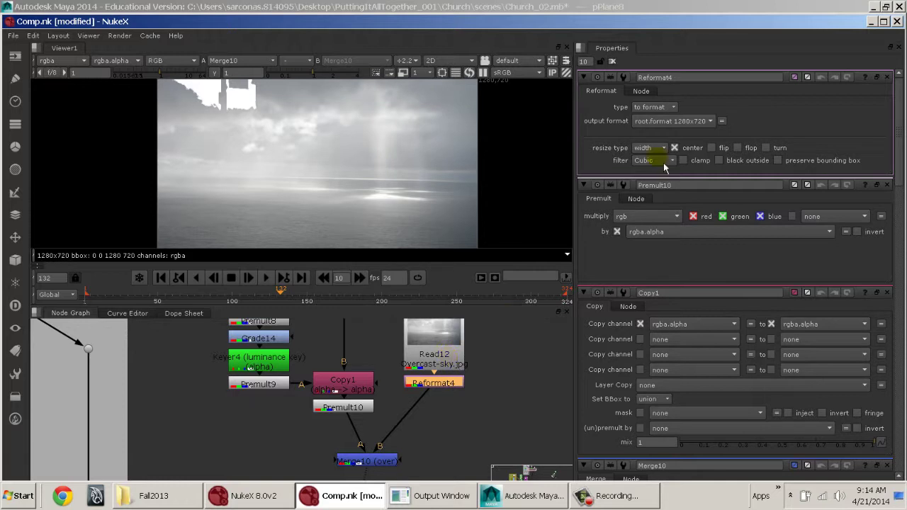
scroll(291, 162, down, 3)
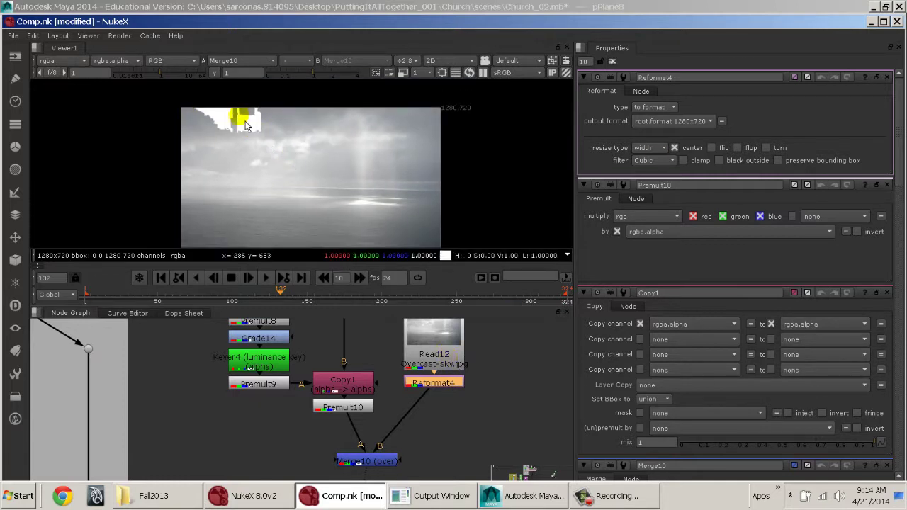
Step: Insert an Invert node between Copy1 and Premult10, and limit its channels to alpha
click(343, 390)
key(1)
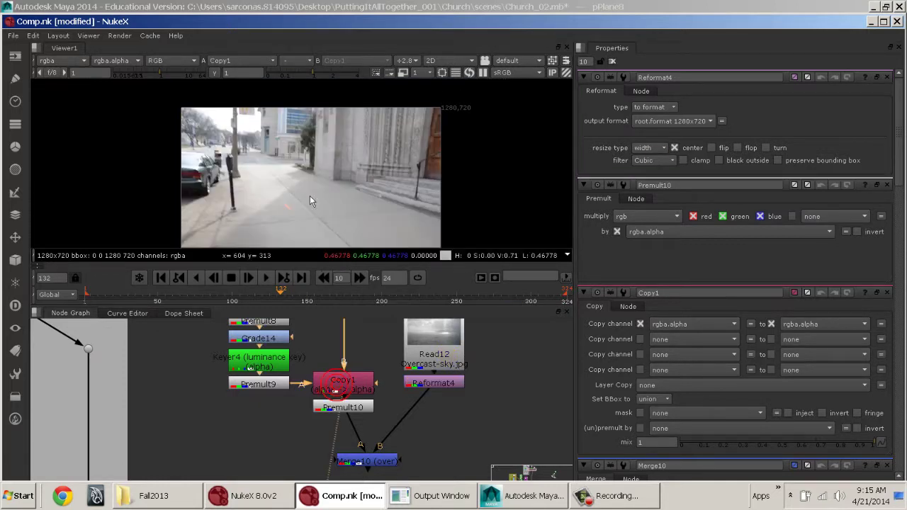
key(a)
key(a)
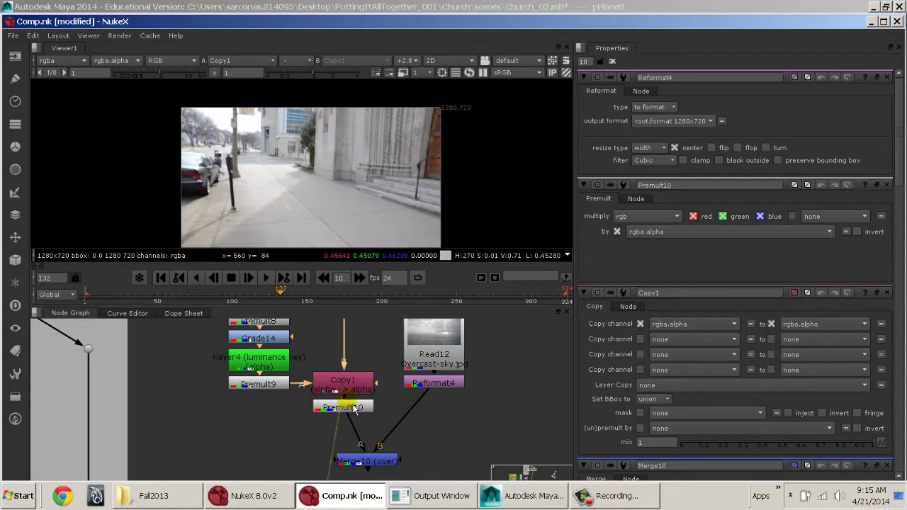
click(342, 386)
key(Tab)
text(inv)
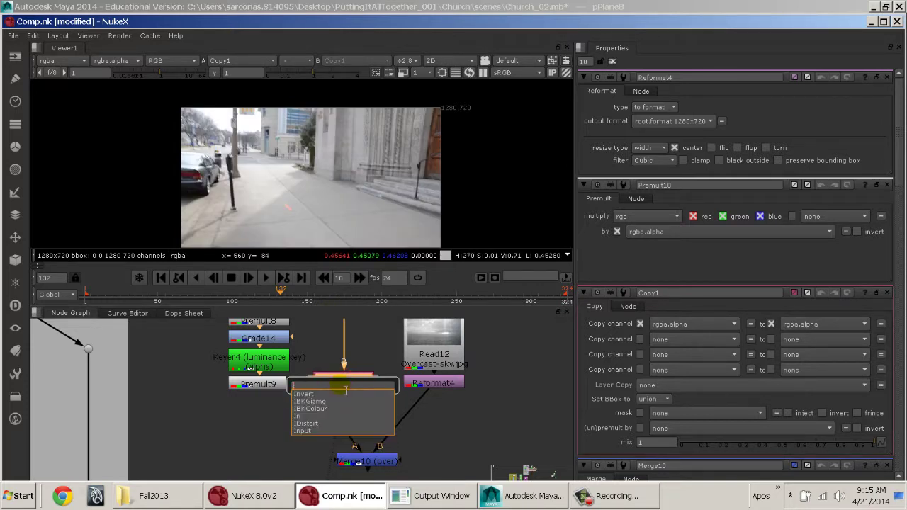
key(Return)
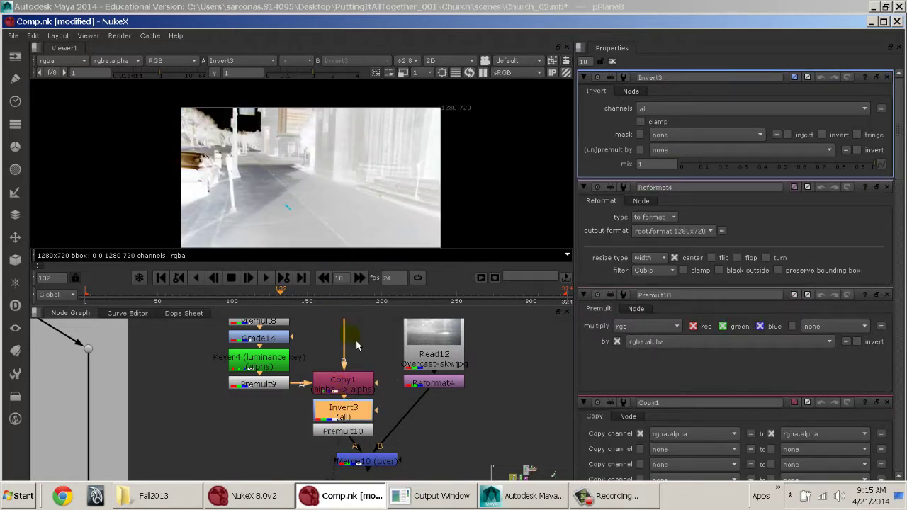
click(669, 108)
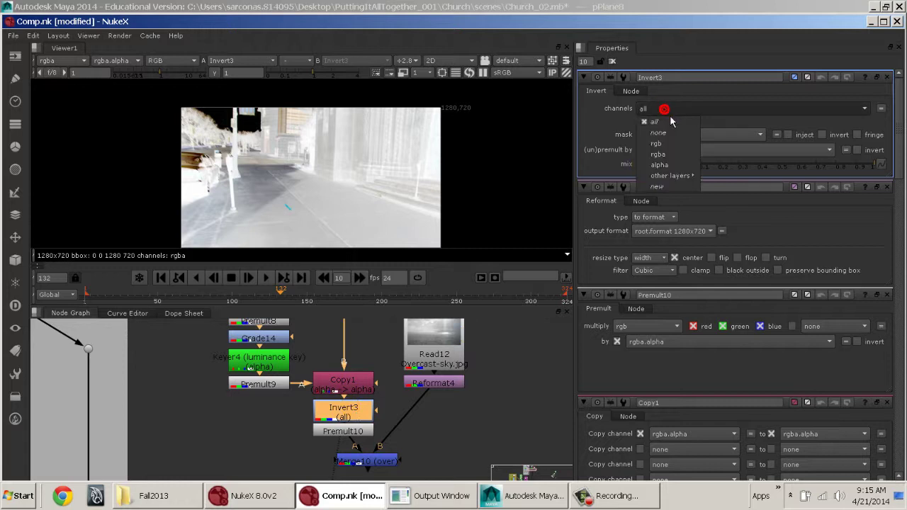
click(663, 153)
drag(361, 419, 361, 409)
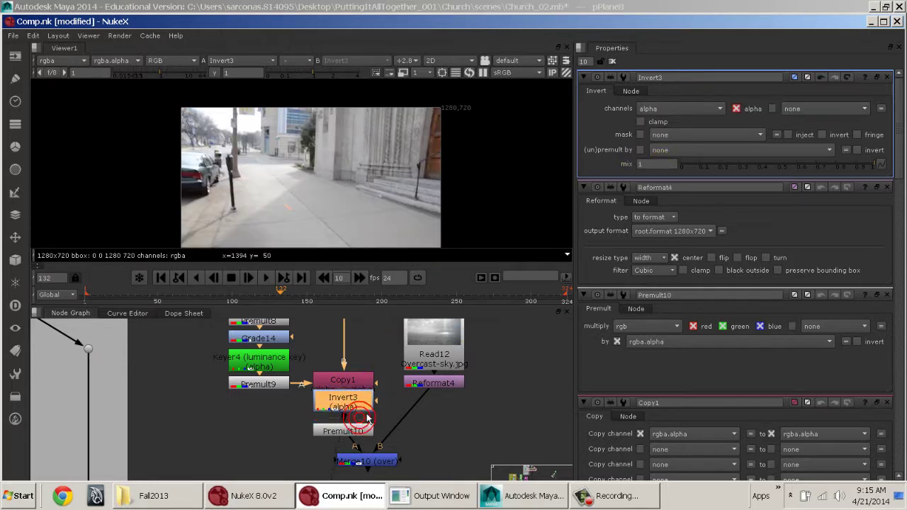
Step: View the Premult10 and Merge10 outputs, and scrub through the shot to review the sky replacement
ctrl+shift+click(362, 431)
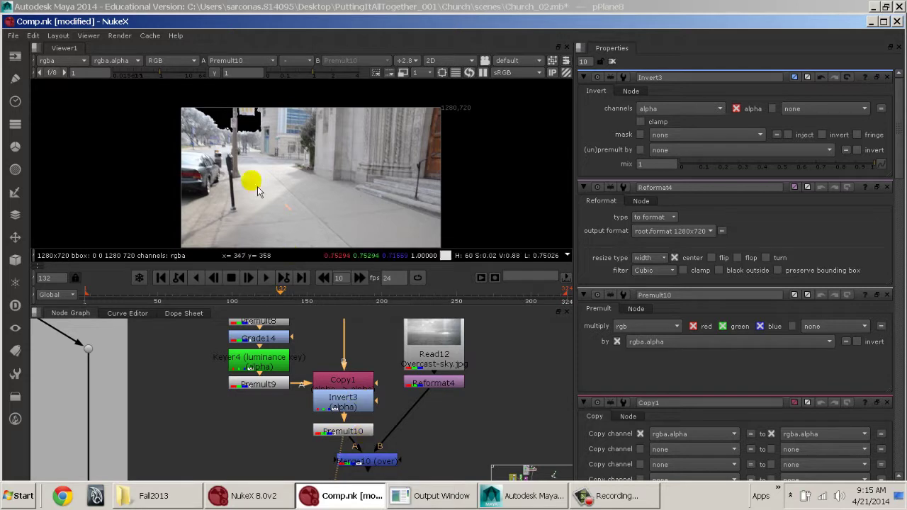
click(370, 462)
ctrl+shift+click(372, 467)
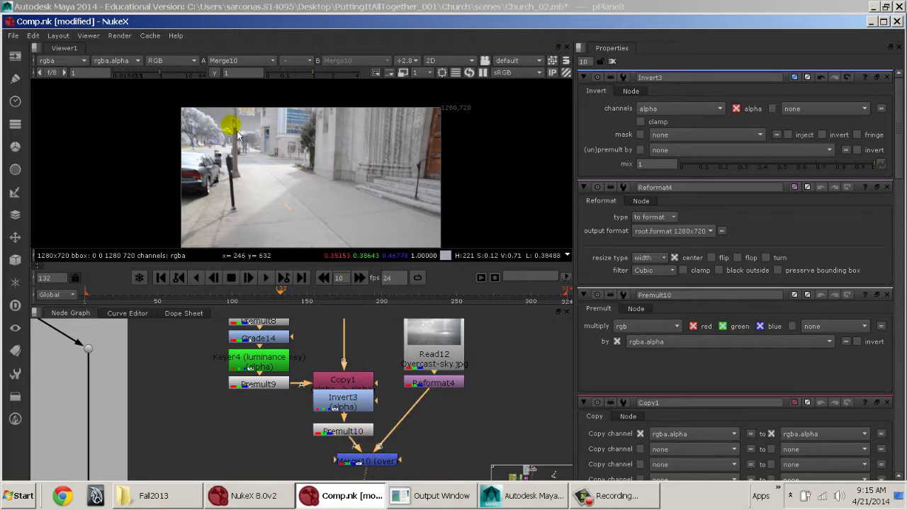
scroll(237, 134, up, 3)
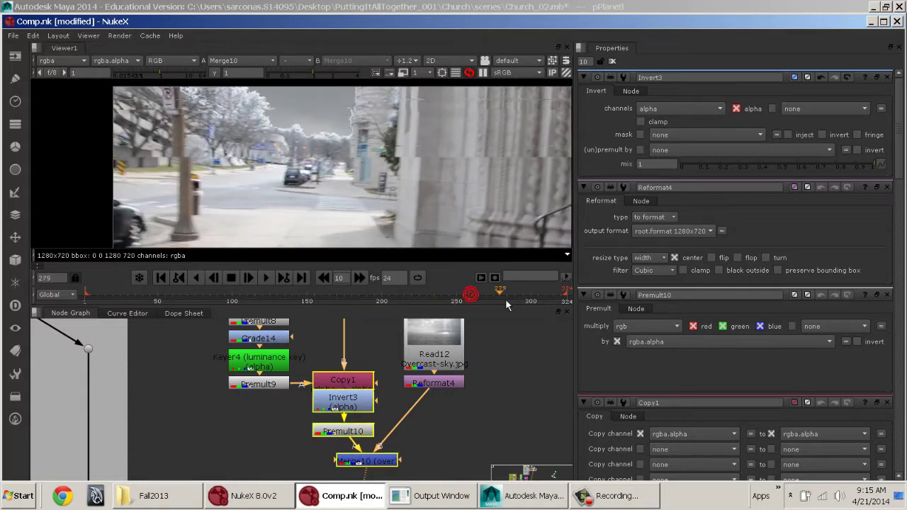
drag(529, 301, 330, 300)
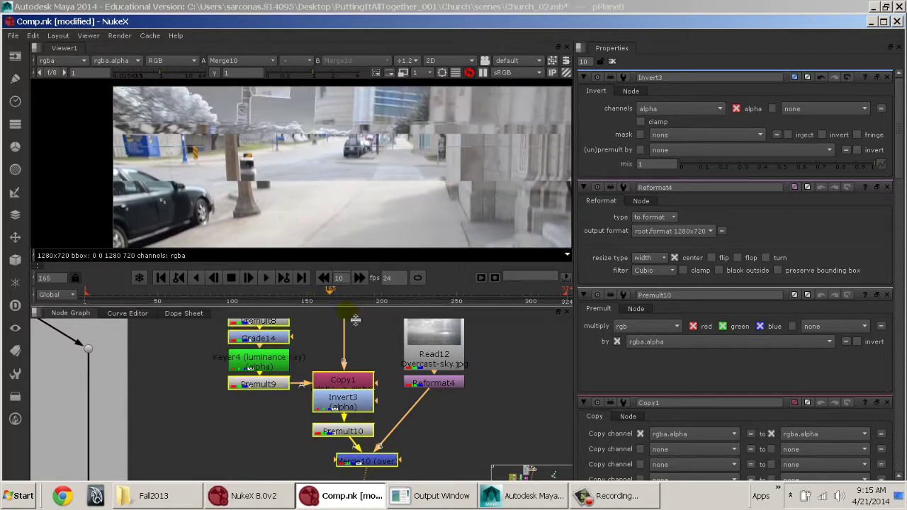
Step: Add a Transform node after the overcast sky Read12 and move the sky to translate x -366, y 258
click(450, 347)
key(t)
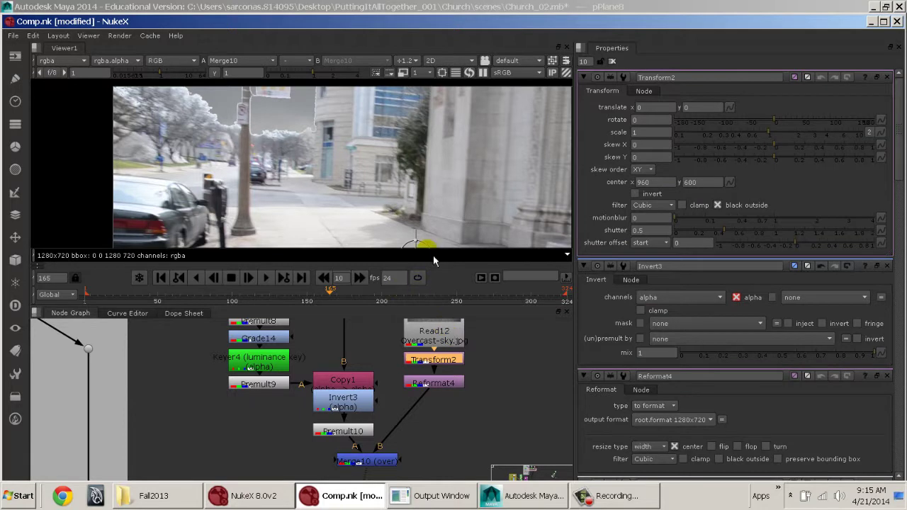
scroll(457, 201, down, 2)
drag(431, 237, 363, 190)
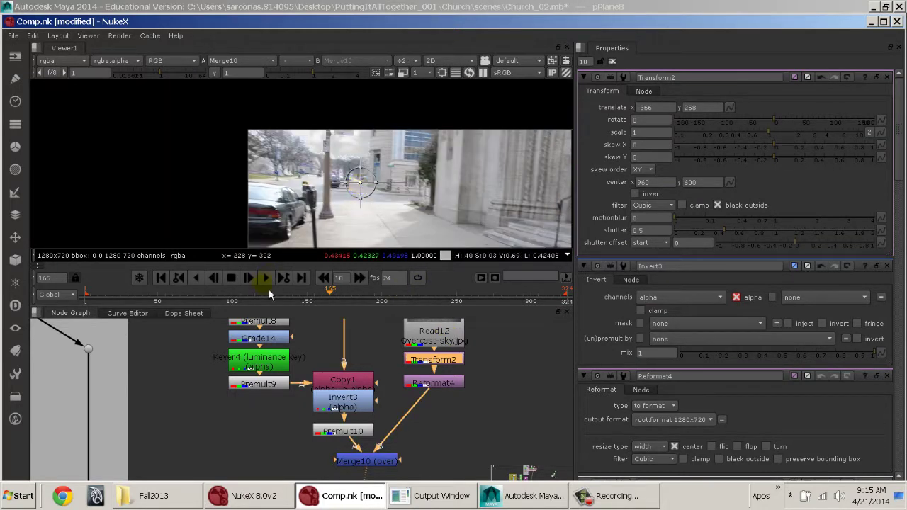
Step: Scrub and play back the merged shot to examine the sky behind the trees and buildings
scroll(306, 183, up, 2)
click(221, 298)
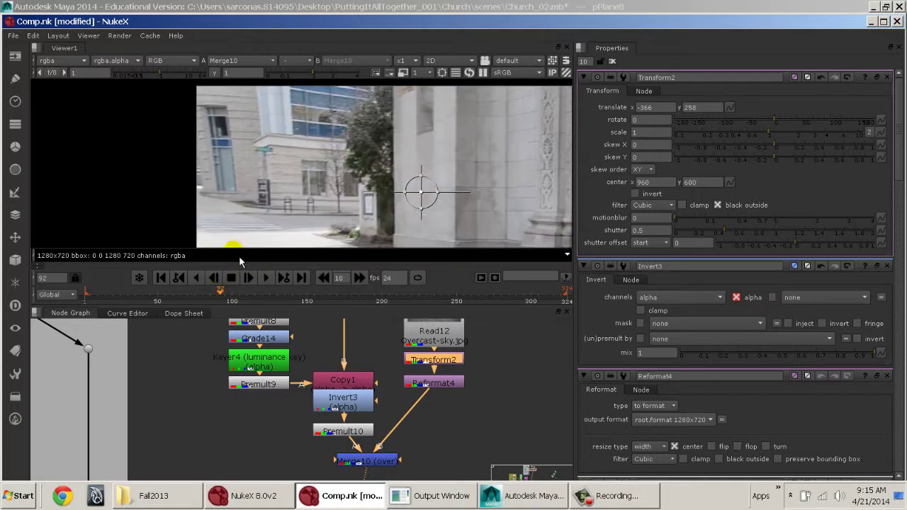
middle_drag(243, 163, 386, 170)
middle_drag(345, 170, 167, 202)
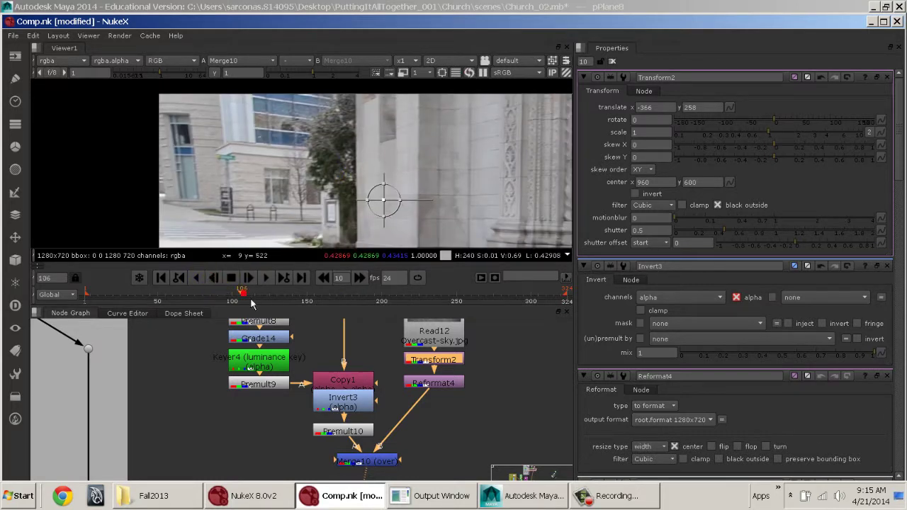
click(275, 292)
click(271, 282)
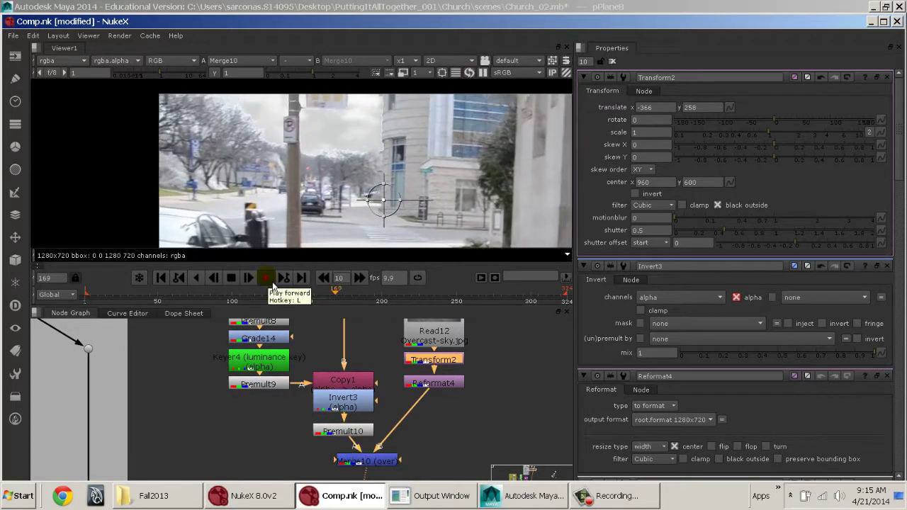
click(272, 282)
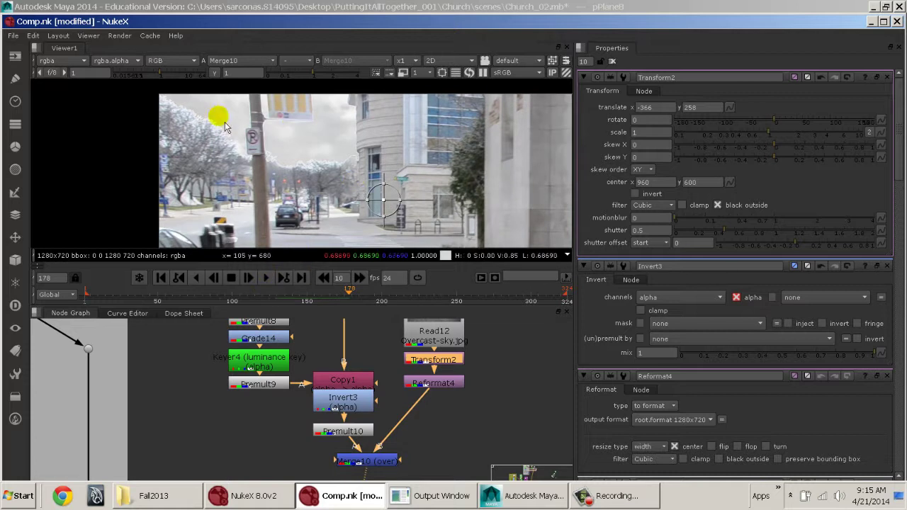
Step: Delete the Merge10, Transform2 and Reformat4 nodes from the overcast sky branch
middle_drag(431, 420, 456, 416)
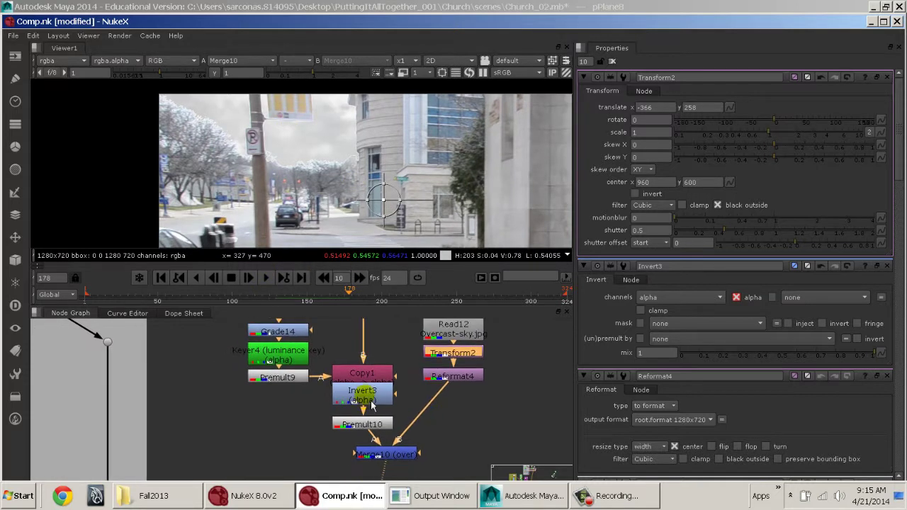
click(362, 400)
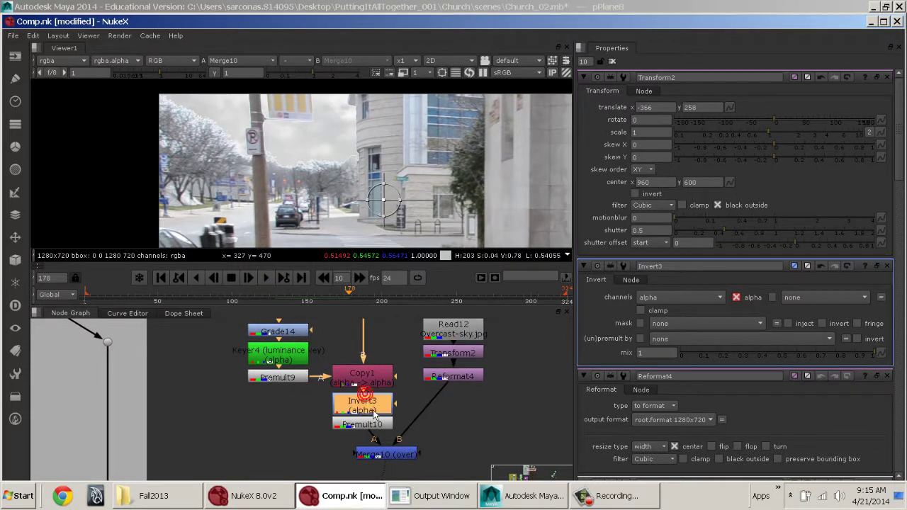
click(397, 453)
key(Delete)
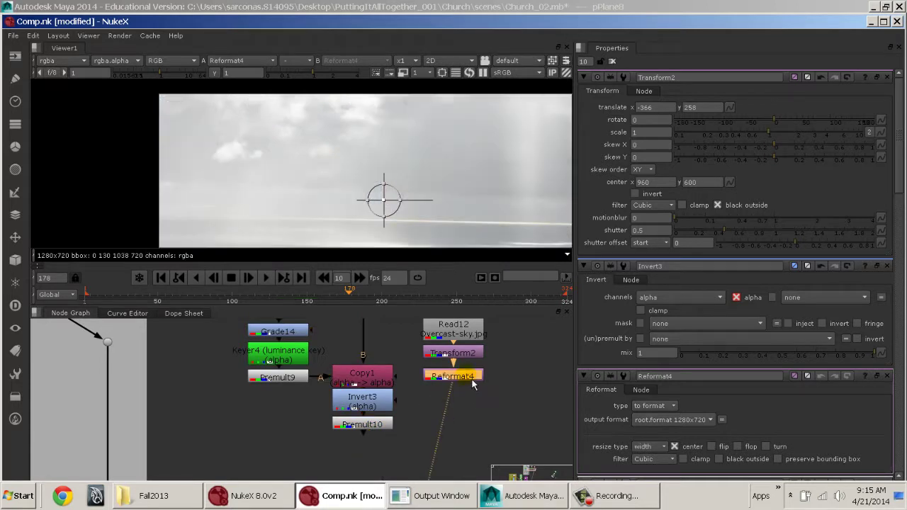
click(466, 352)
key(Delete)
click(466, 376)
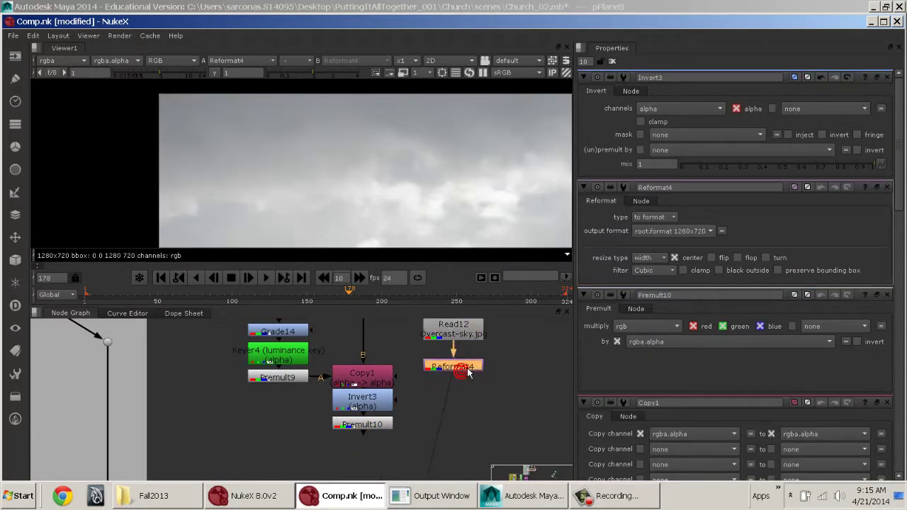
key(Delete)
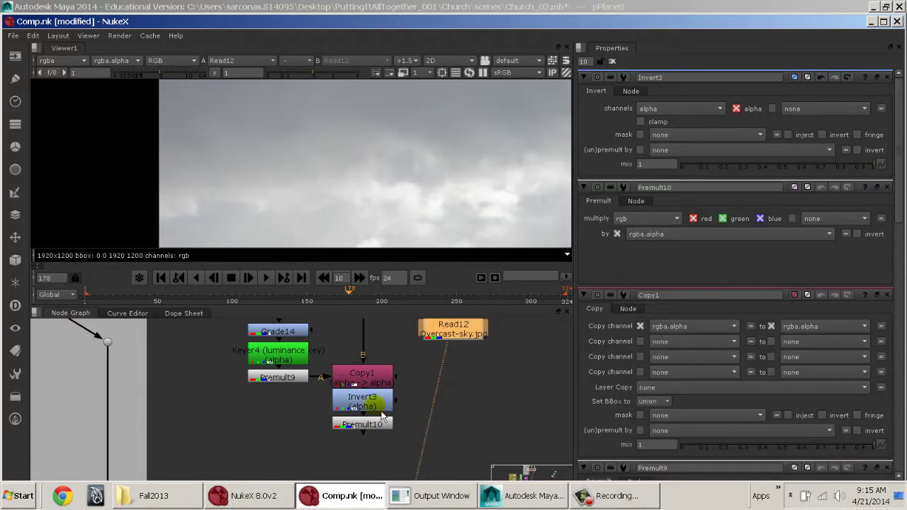
Step: Show the Premult10 output in the viewer to examine the footage with the sky keyed out
click(361, 425)
key(1)
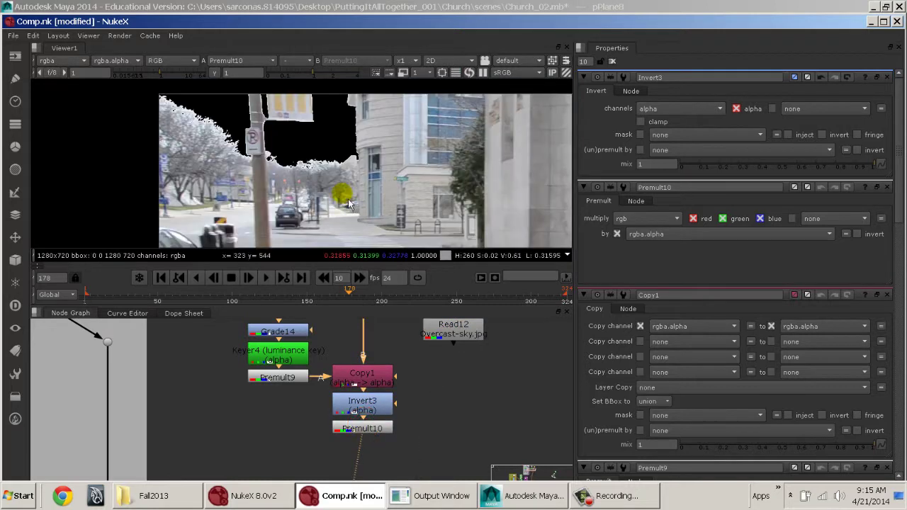
middle_drag(333, 394, 367, 335)
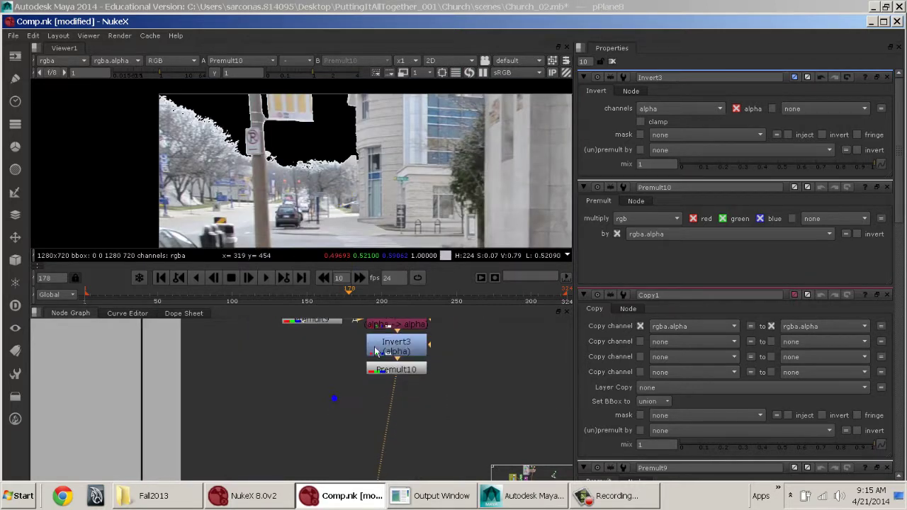
Step: Examine the keyed edges of the trees, signs and building closely in the Premult10 output
scroll(203, 103, up, 4)
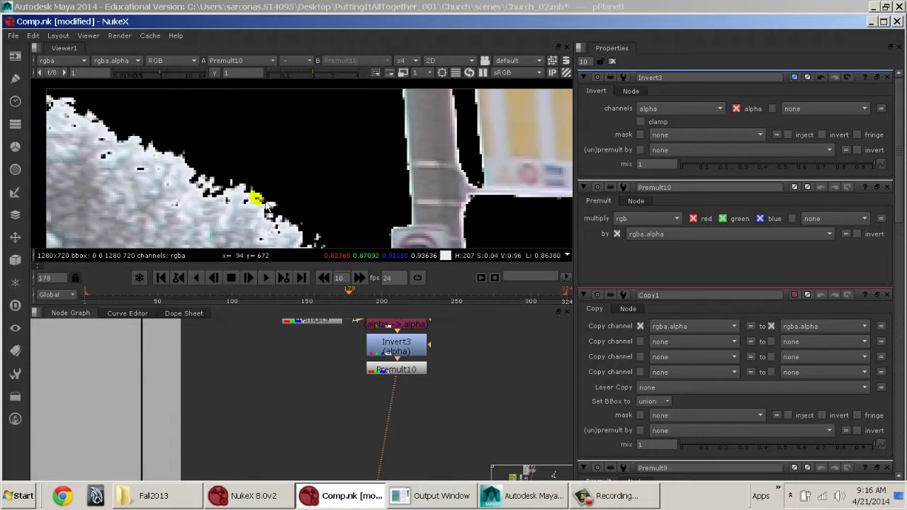
mouse_move(310, 210)
middle_down()
mouse_move(236, 130)
mouse_move(188, 161)
mouse_move(123, 114)
middle_up()
click(427, 189)
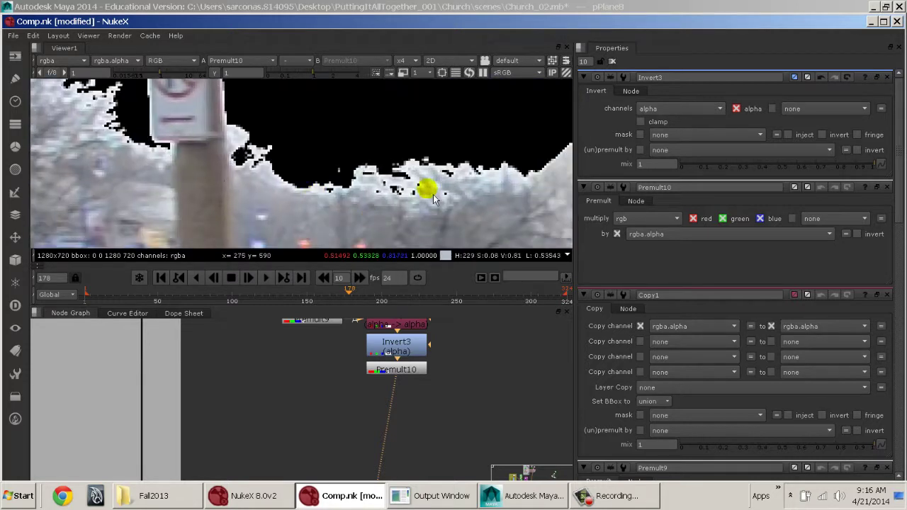
middle_drag(428, 175, 234, 201)
middle_drag(475, 206, 365, 264)
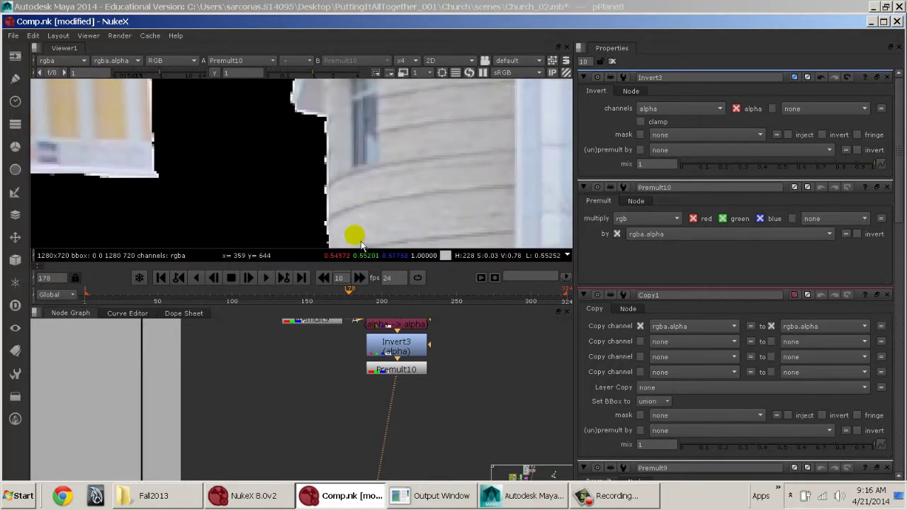
middle_drag(352, 208, 354, 122)
Step: Select the Card2, Scene2, Camera2 and ScanlineRender nodes below Read10 in the purple backdrop to copy them
middle_drag(290, 389, 414, 376)
scroll(319, 400, down, 1)
middle_drag(318, 401, 402, 354)
middle_drag(386, 396, 492, 335)
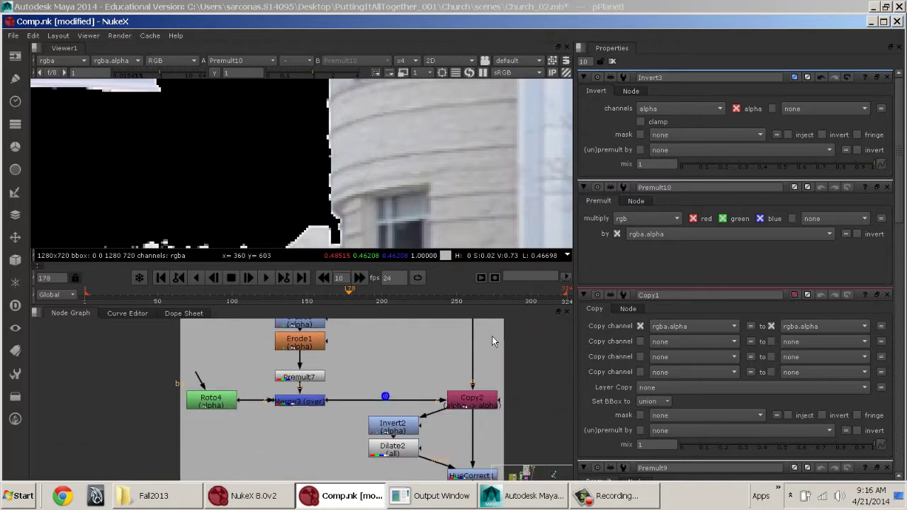
middle_drag(436, 374, 243, 290)
middle_drag(295, 413, 318, 340)
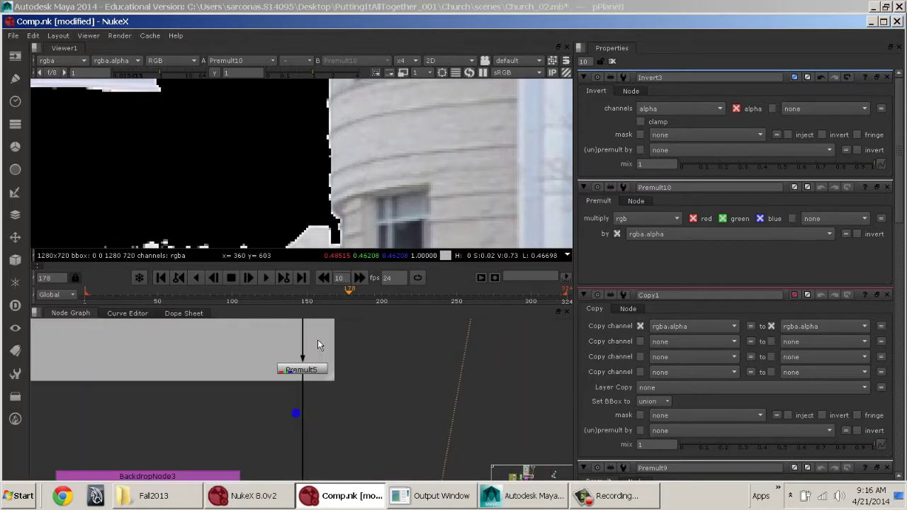
middle_drag(316, 384, 263, 480)
middle_drag(310, 419, 454, 269)
middle_drag(314, 434, 393, 253)
middle_drag(312, 419, 383, 333)
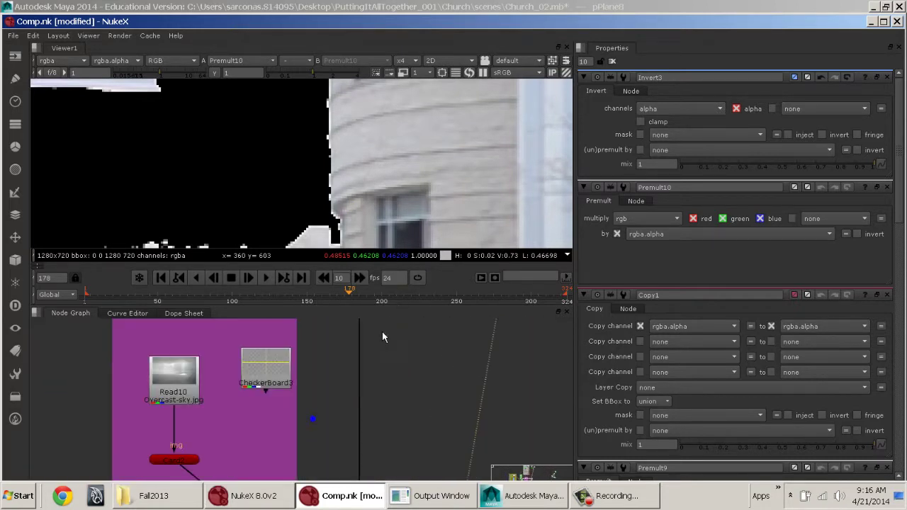
middle_drag(344, 376, 385, 327)
click(235, 413)
shift+click(268, 459)
shift+click(191, 466)
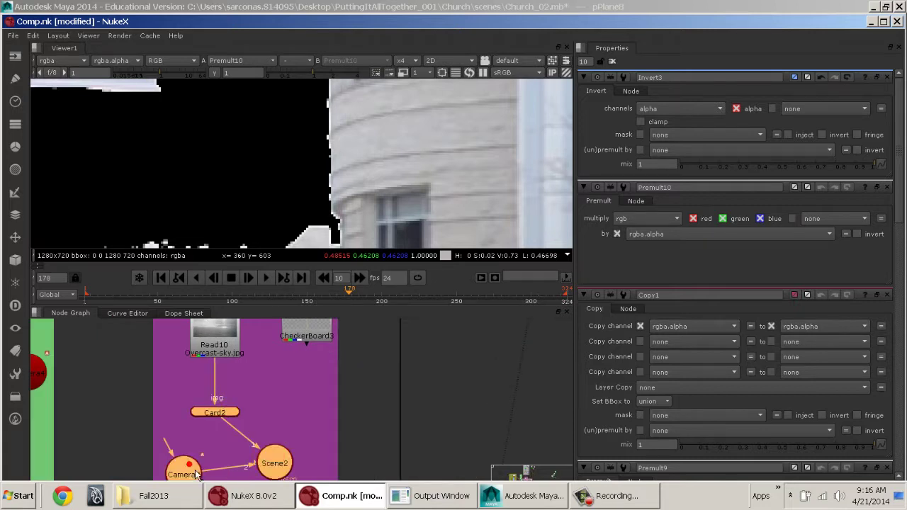
middle_drag(306, 408, 313, 332)
shift+click(272, 437)
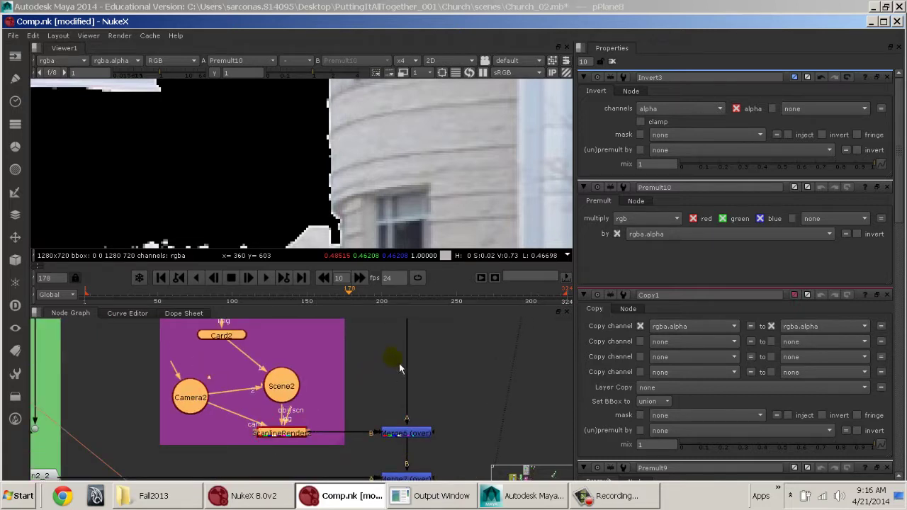
Step: Paste the copied card, scene, camera and ScanlineRender nodes beside Premult10 and place Read12 above the card as its image input
middle_drag(520, 329, 360, 468)
middle_drag(463, 326, 350, 479)
middle_drag(422, 326, 359, 479)
middle_drag(334, 330, 336, 470)
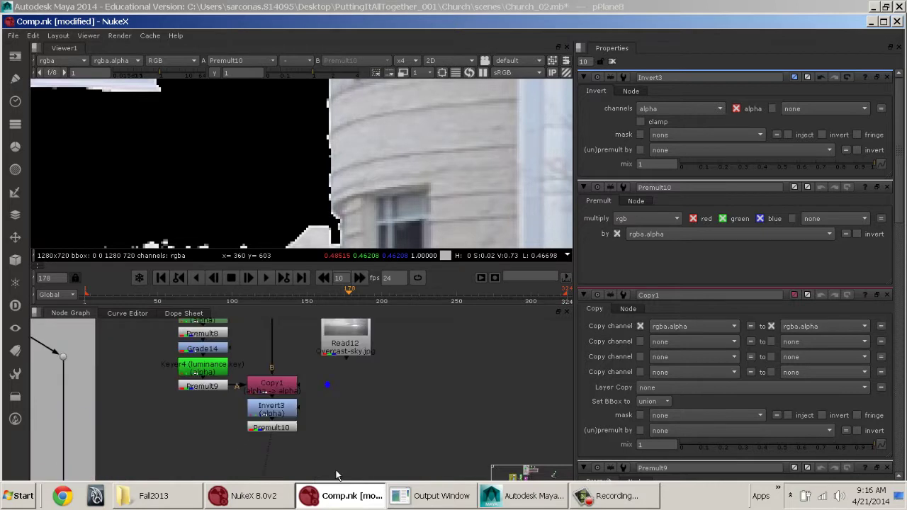
key(ctrl+v)
middle_drag(410, 382, 402, 419)
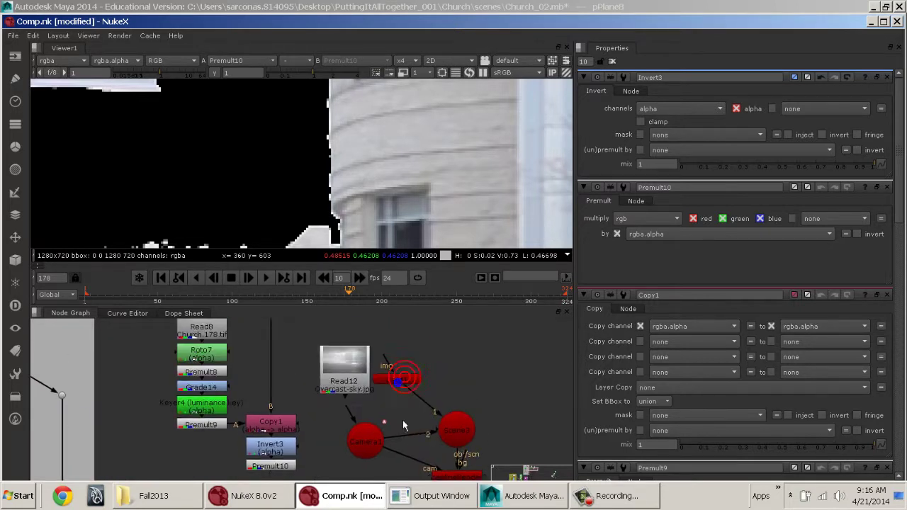
drag(345, 365, 437, 339)
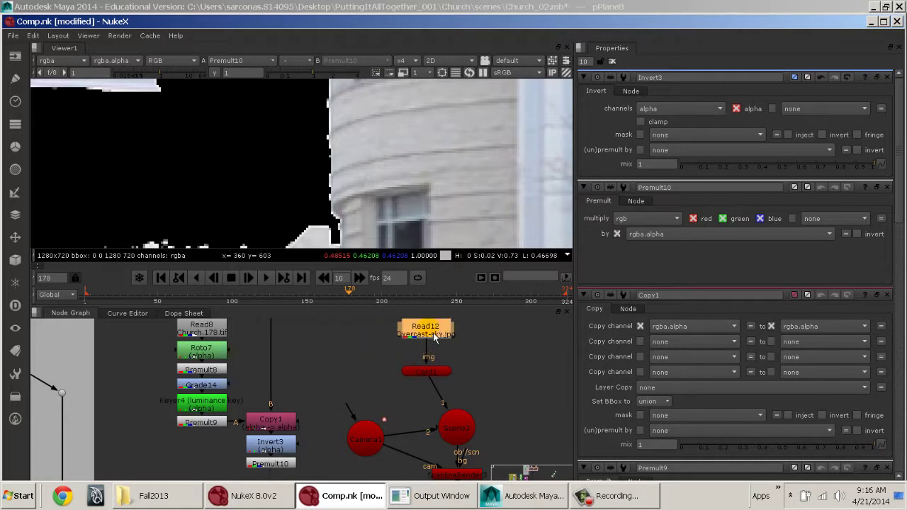
Step: Open the Card1 properties and examine the sky card's placement in the 3D view
click(429, 374)
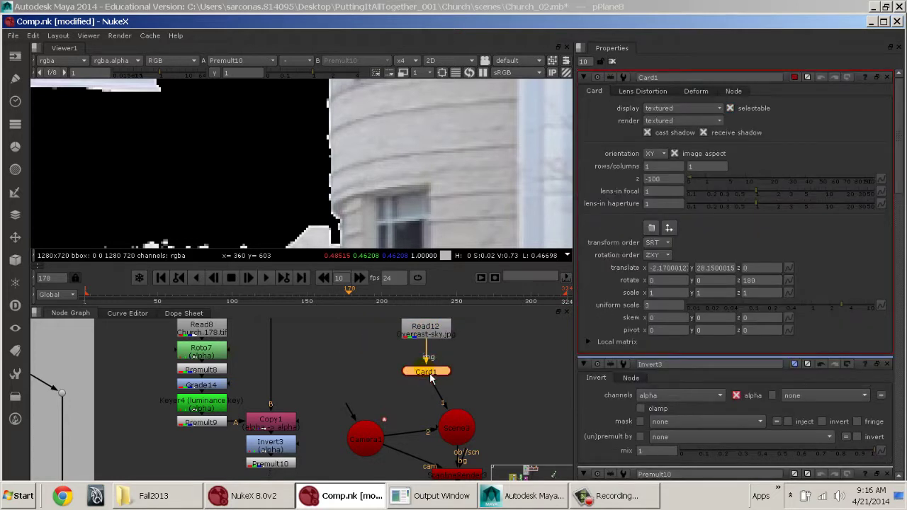
click(376, 202)
key(Tab)
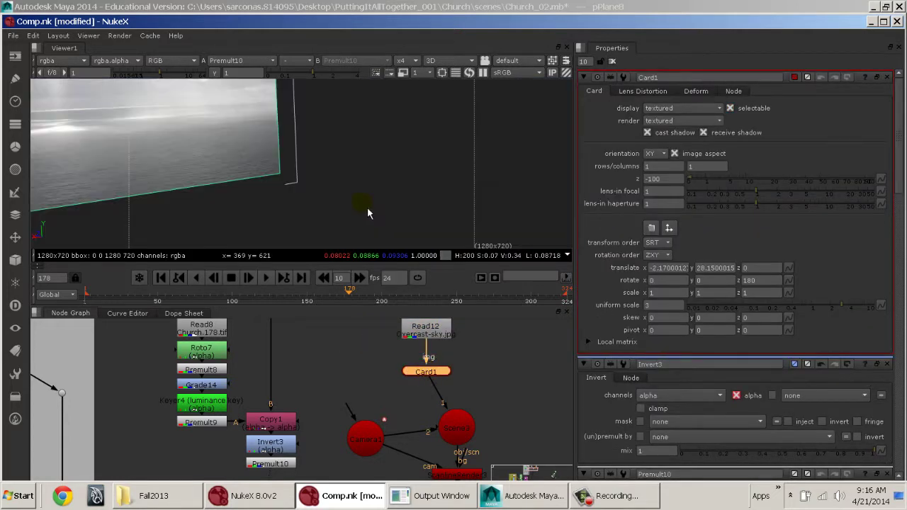
scroll(270, 176, down, 10)
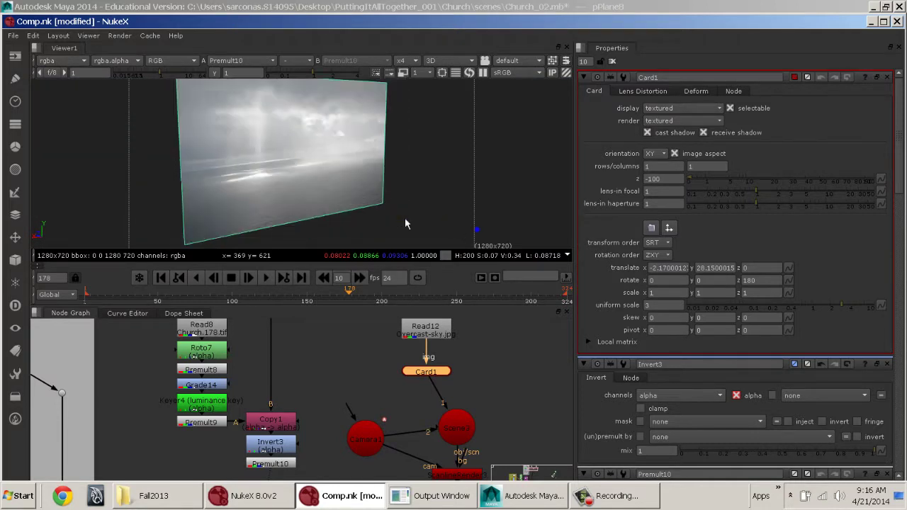
ctrl+drag(334, 182, 428, 167)
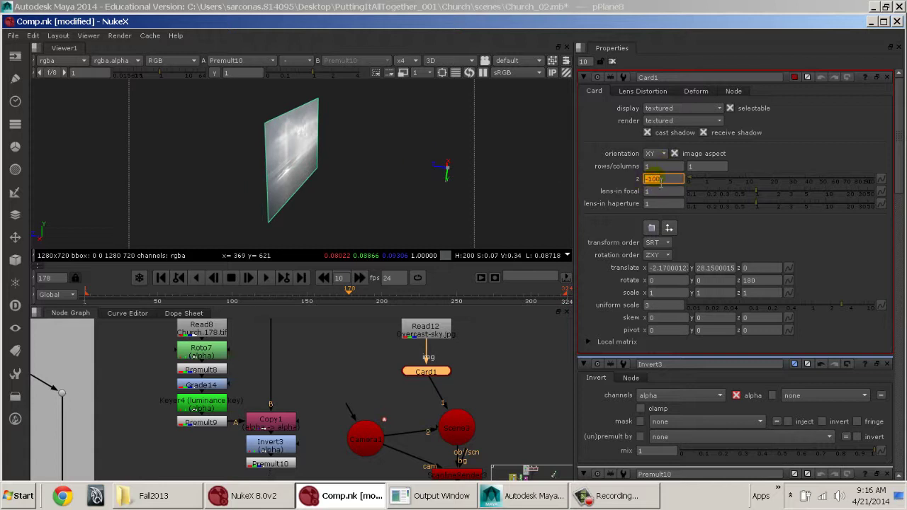
Step: Try a rotate z of 0 on Card1, and undo it
click(765, 282)
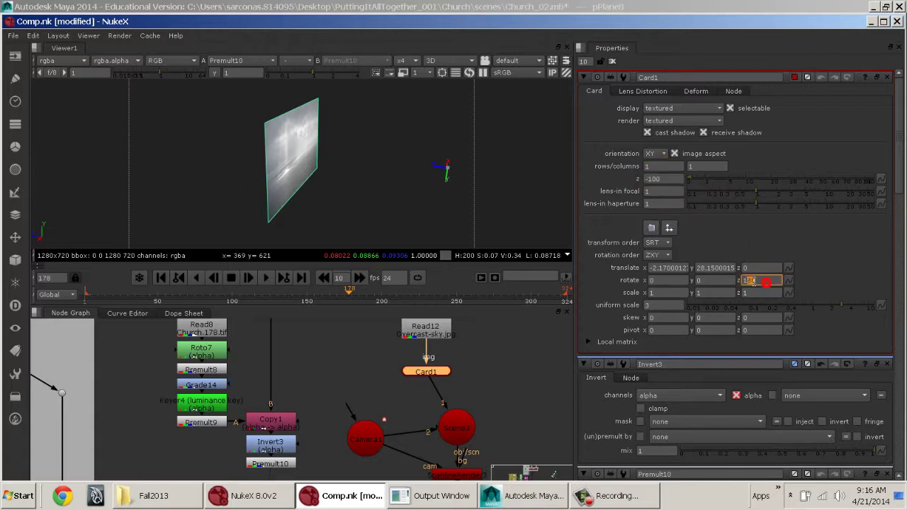
text(0)
key(Return)
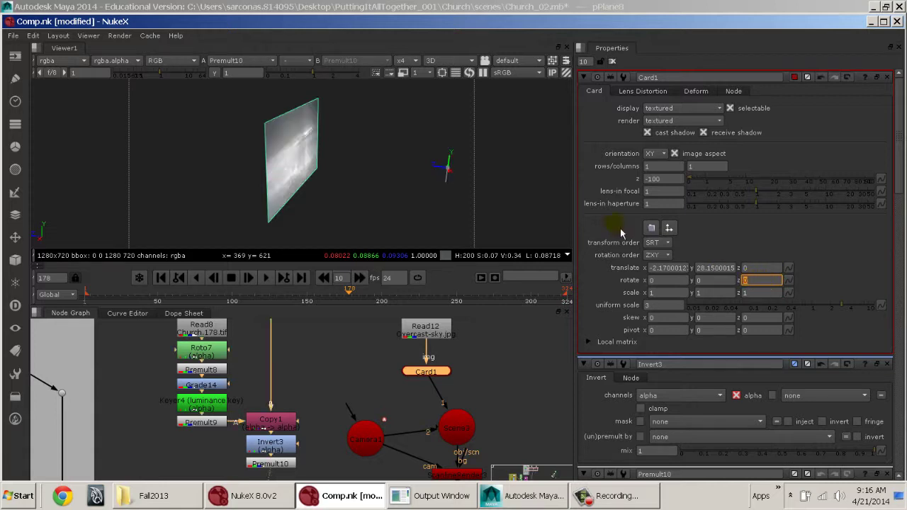
key(ctrl+z)
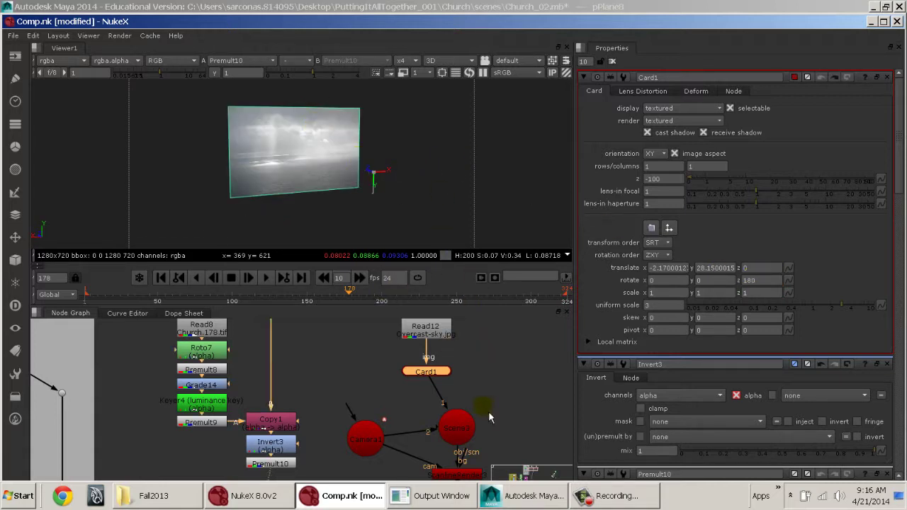
Step: Tidy the Scene3 and Camera1 nodes, and show the ScanlineRender3 output in the 2D viewer
middle_drag(488, 418, 427, 416)
drag(432, 398, 432, 382)
drag(338, 422, 336, 390)
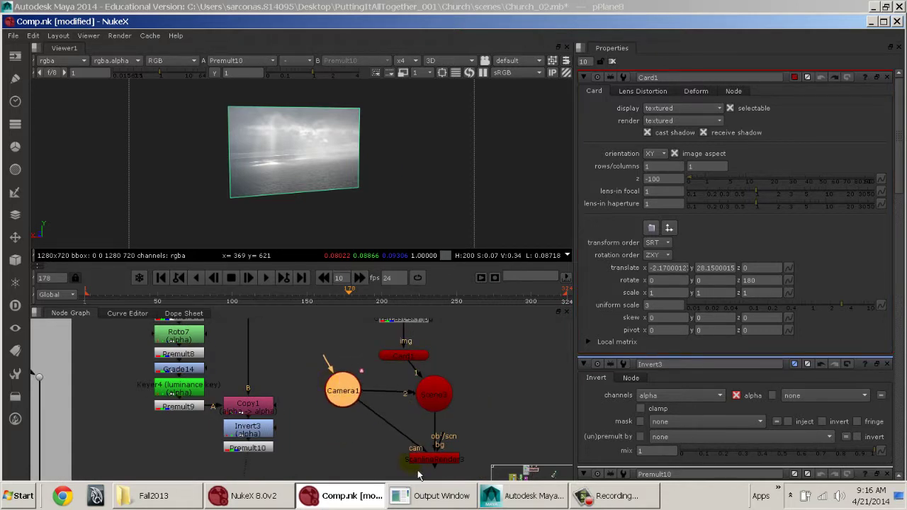
click(434, 458)
key(1)
click(370, 188)
key(Tab)
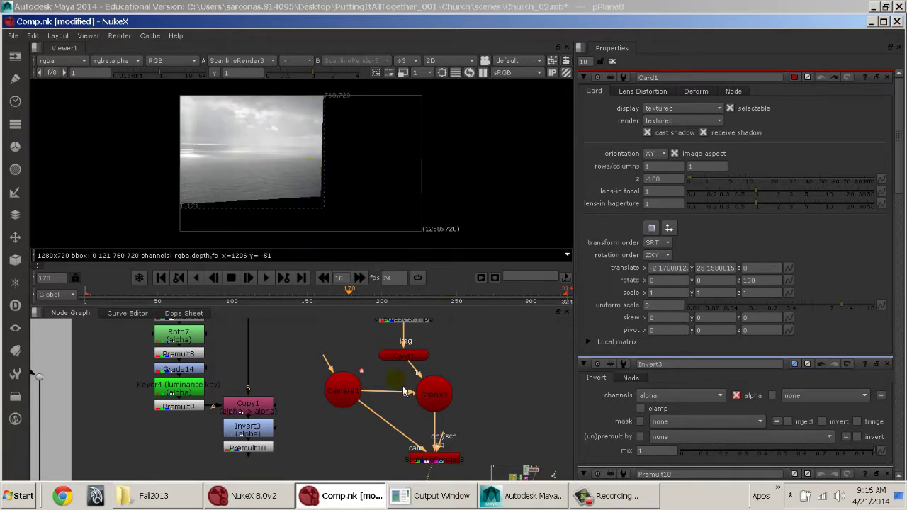
Step: Play the rendered sky card from the first frame to check how it moves with the camera
click(416, 355)
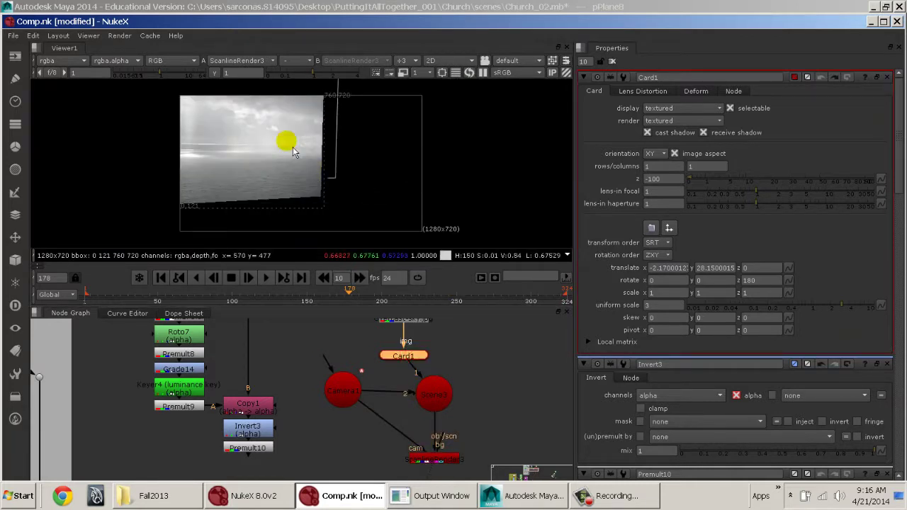
click(161, 278)
click(266, 278)
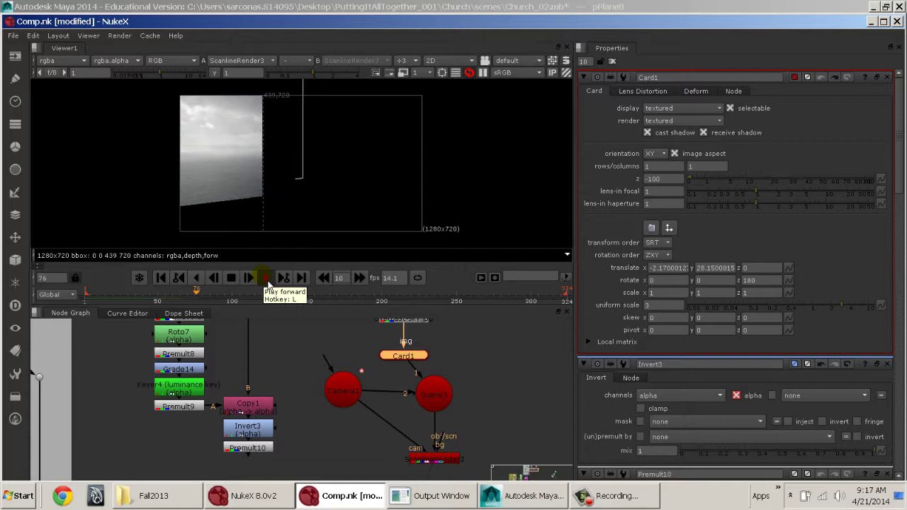
click(263, 278)
Step: Merge ScanlineRender3 with Premult10 and swap the merge inputs so the keyed footage lies over the sky
middle_drag(413, 436, 357, 392)
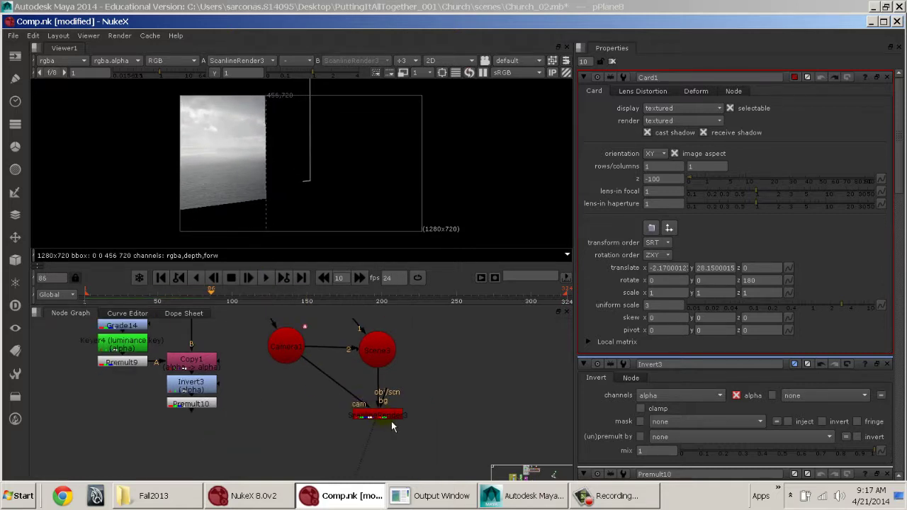
click(391, 421)
key(m)
drag(440, 418, 193, 404)
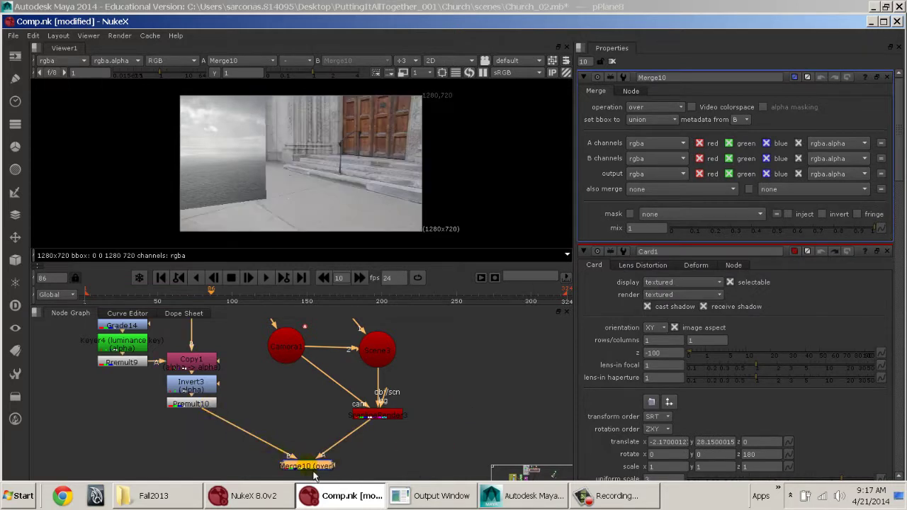
drag(326, 468, 330, 467)
key(shift+x)
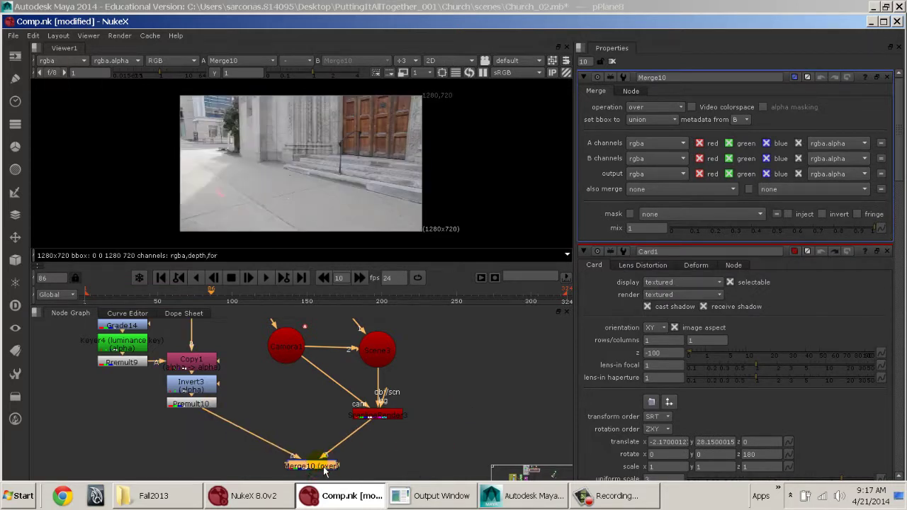
Step: Play and scrub the Merge10 result in an enlarged viewer to examine the sky and keyed edges
click(337, 296)
click(268, 277)
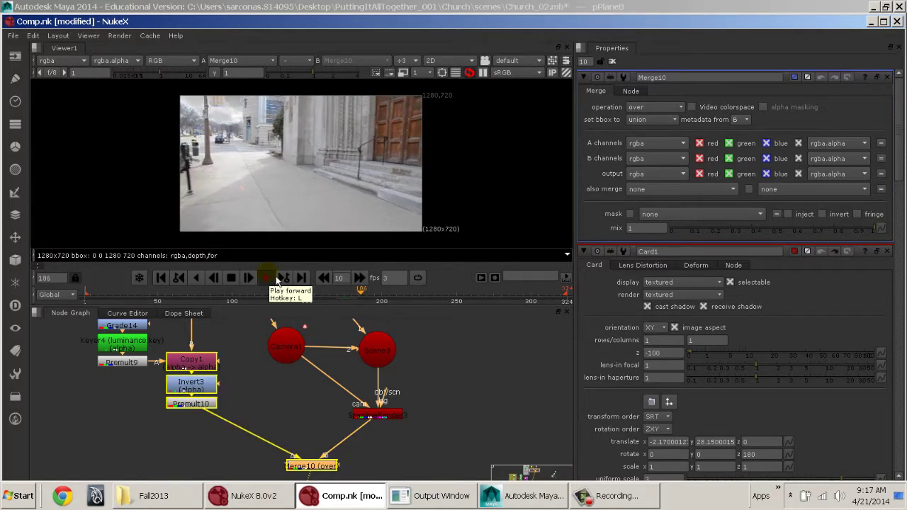
key(space)
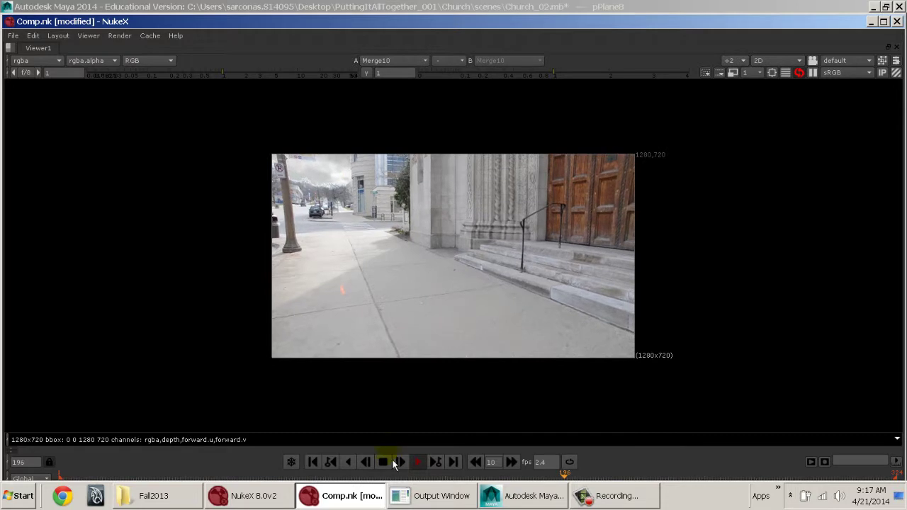
scroll(383, 217, up, 5)
middle_drag(255, 140, 357, 191)
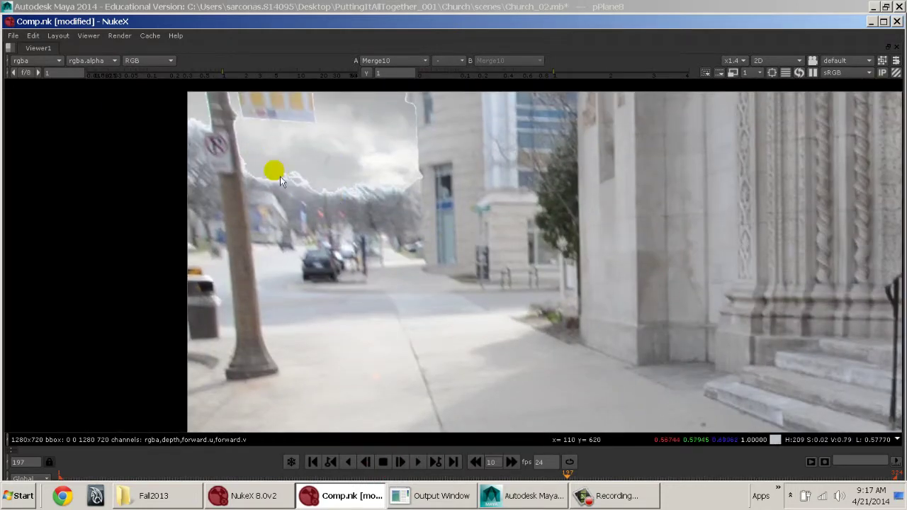
click(375, 475)
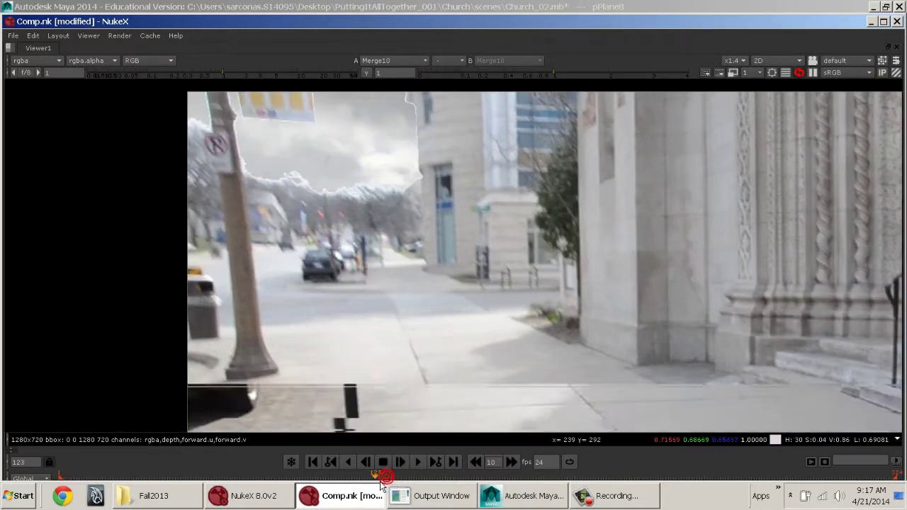
drag(380, 482, 469, 484)
key(space)
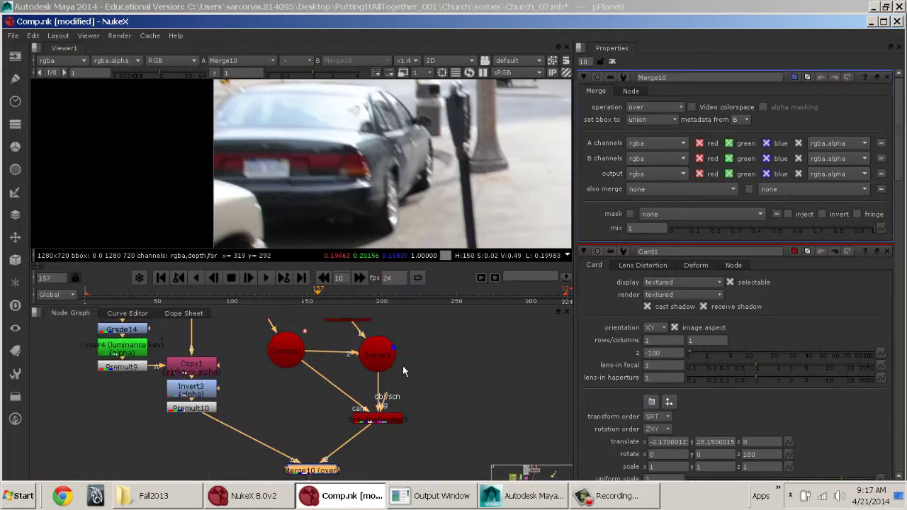
Step: Move Premult9 and the nodes following it farther below Keyer4 to open space in the keying branch
middle_drag(361, 380, 403, 363)
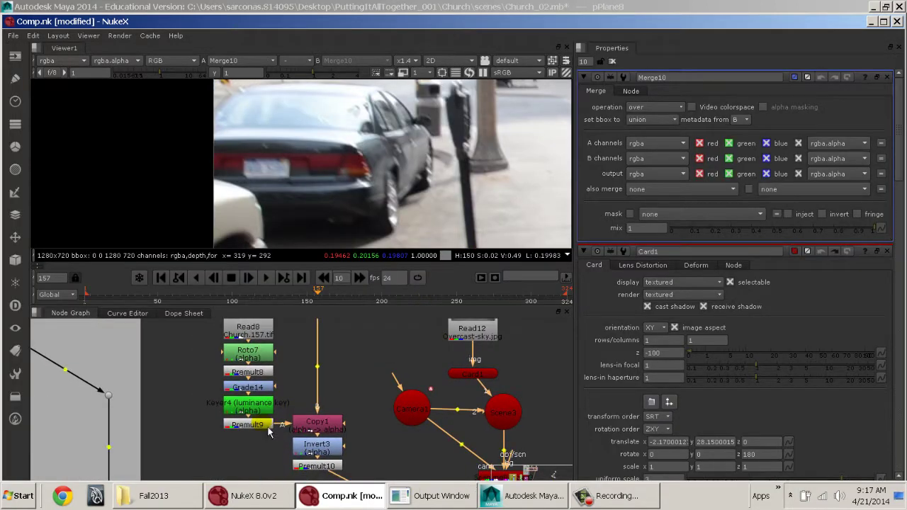
double_click(267, 426)
middle_drag(227, 333, 325, 373)
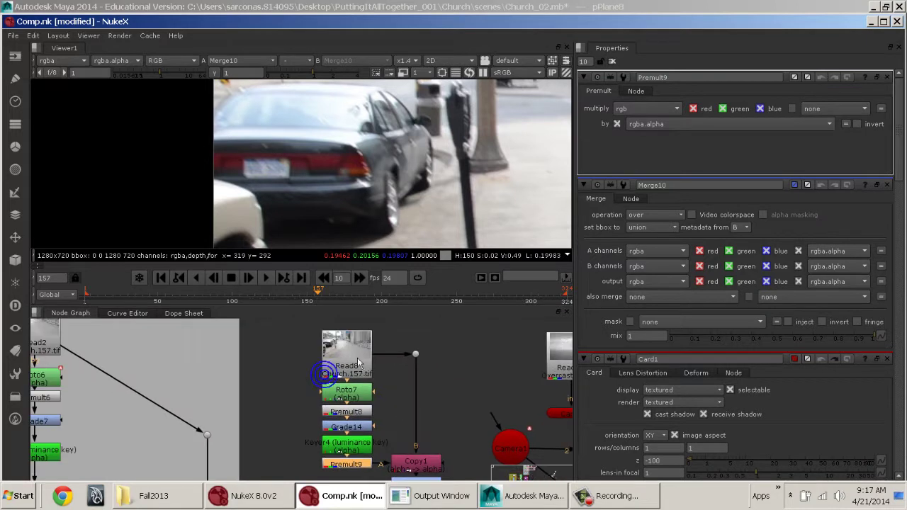
drag(302, 323, 461, 466)
drag(361, 452, 363, 326)
click(369, 350)
middle_drag(372, 352, 368, 460)
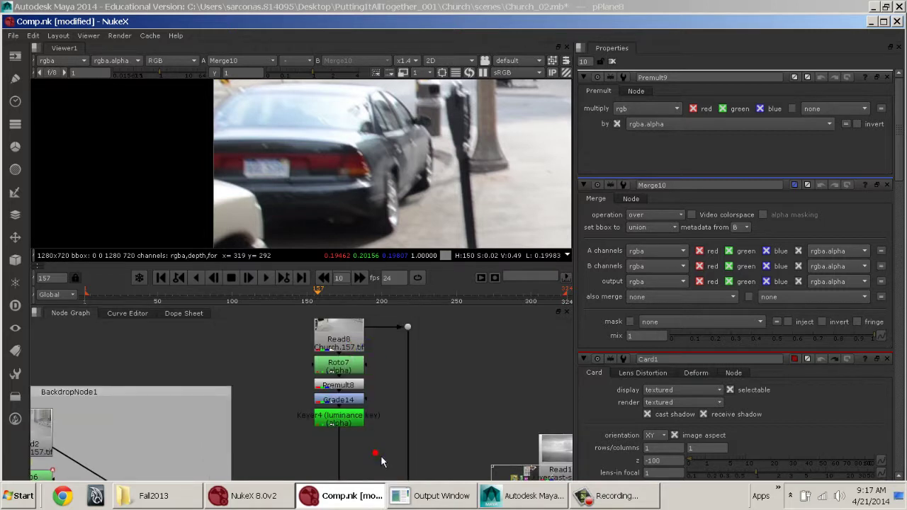
drag(374, 452, 306, 357)
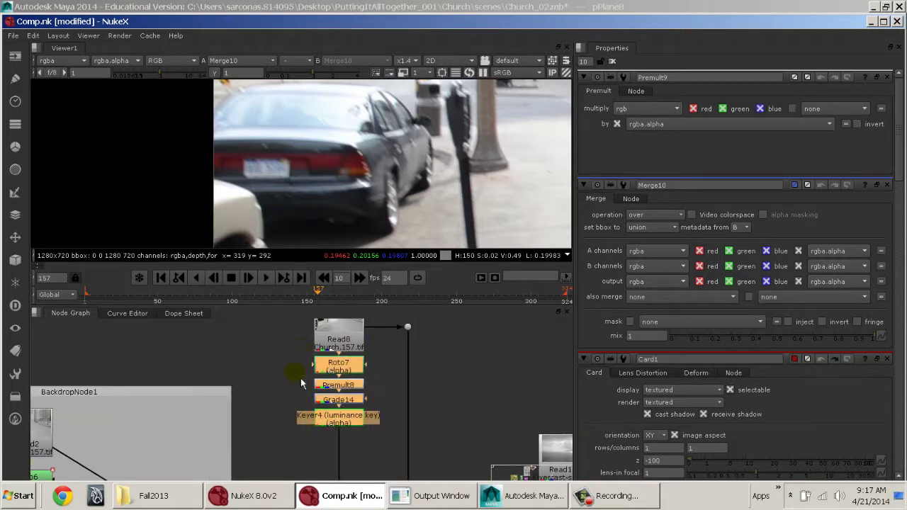
click(298, 387)
mouse_move(319, 424)
middle_down()
mouse_move(318, 337)
mouse_move(307, 433)
middle_up()
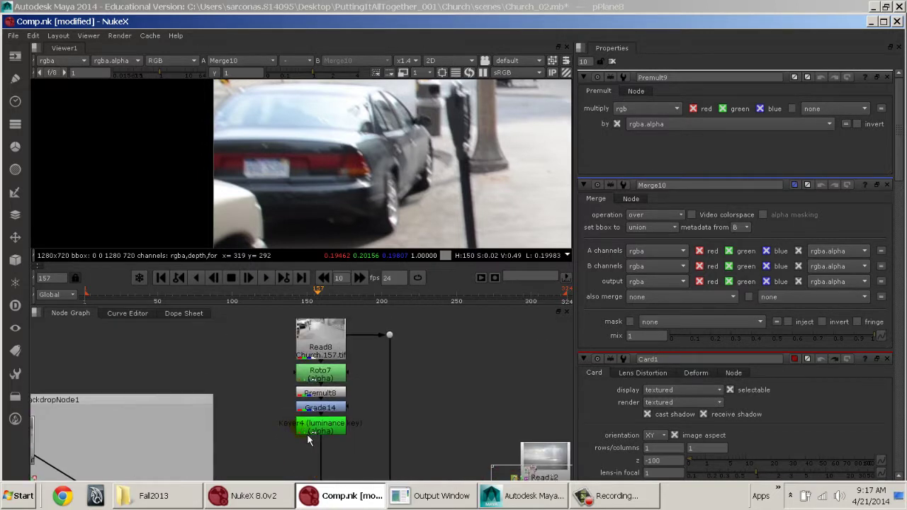
click(301, 428)
key(Tab)
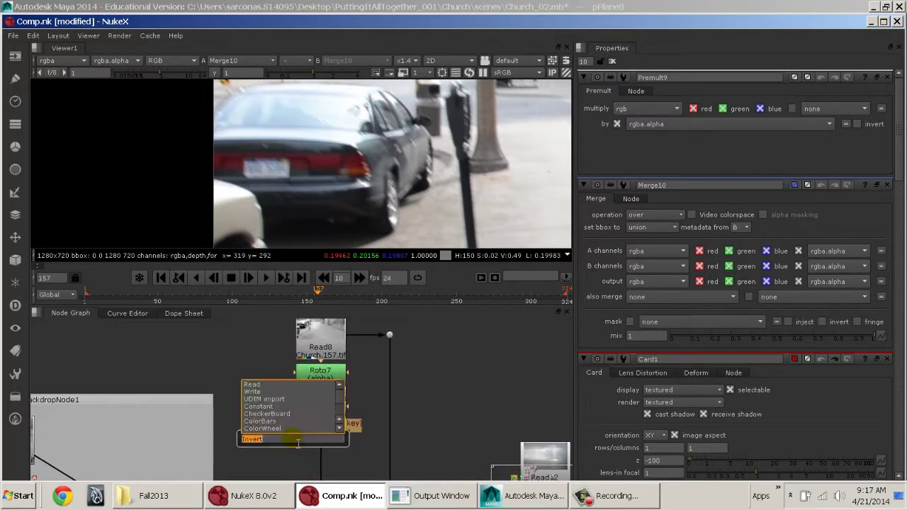
click(428, 415)
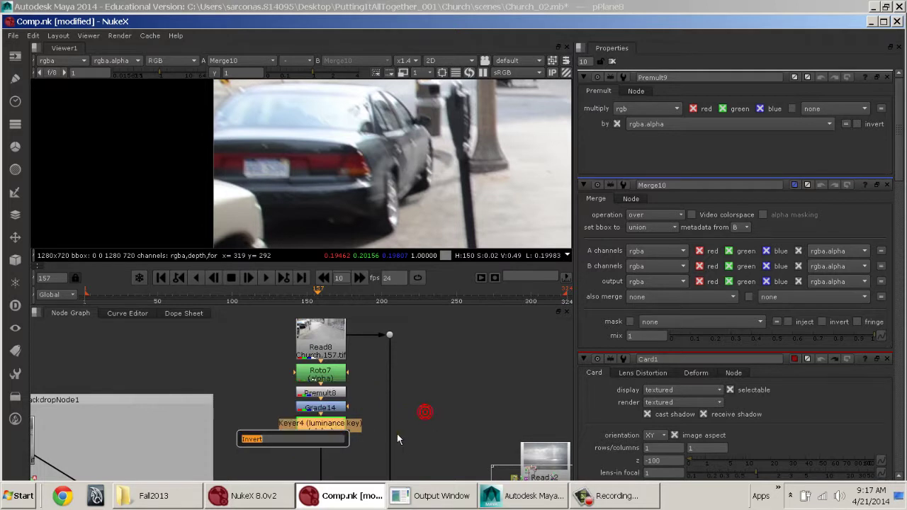
click(400, 433)
Step: View Keyer4's output and compare its colour image with its alpha matte around the trees and building
click(340, 430)
key(1)
click(347, 435)
key(f)
scroll(396, 192, up, 6)
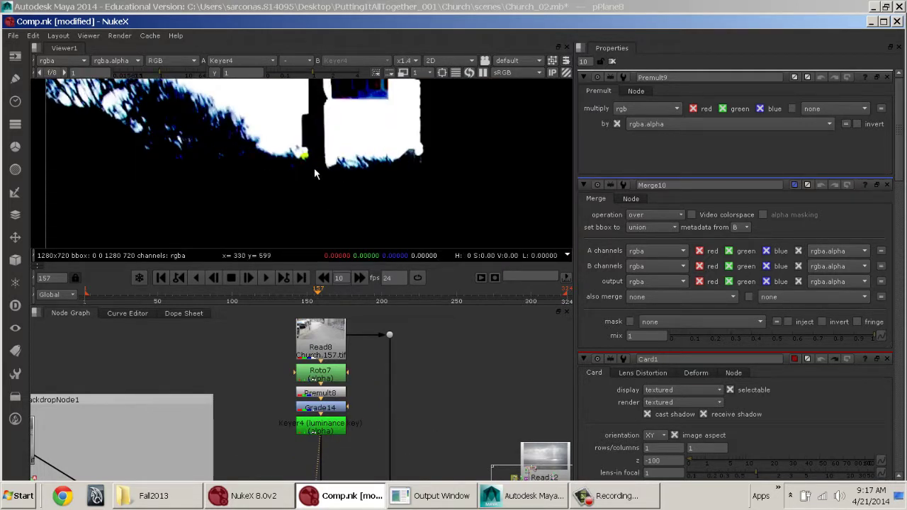
key(a)
key(a)
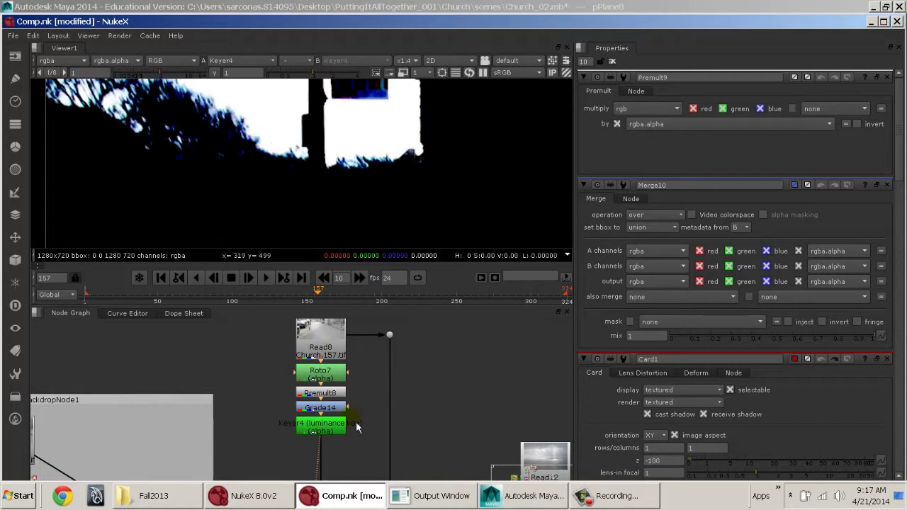
Step: Add an Erode (fast) node directly after Keyer4
click(333, 429)
key(Tab)
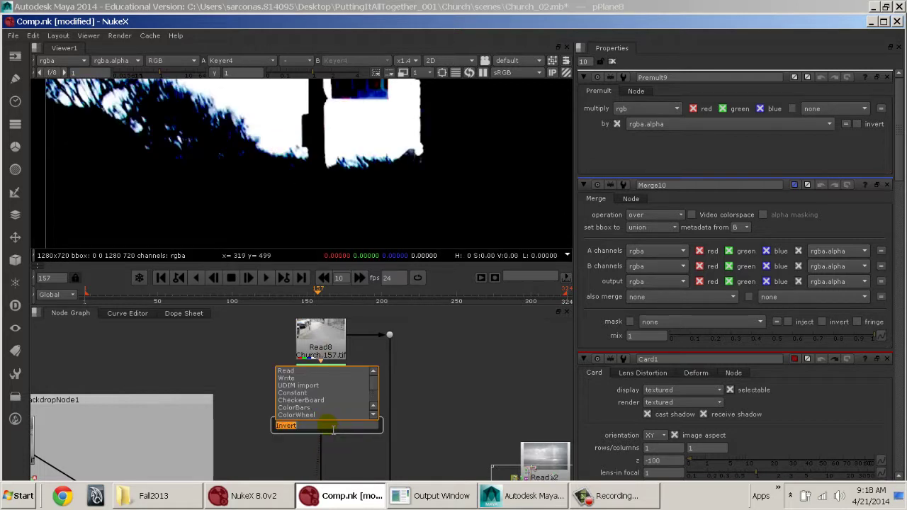
text(erod)
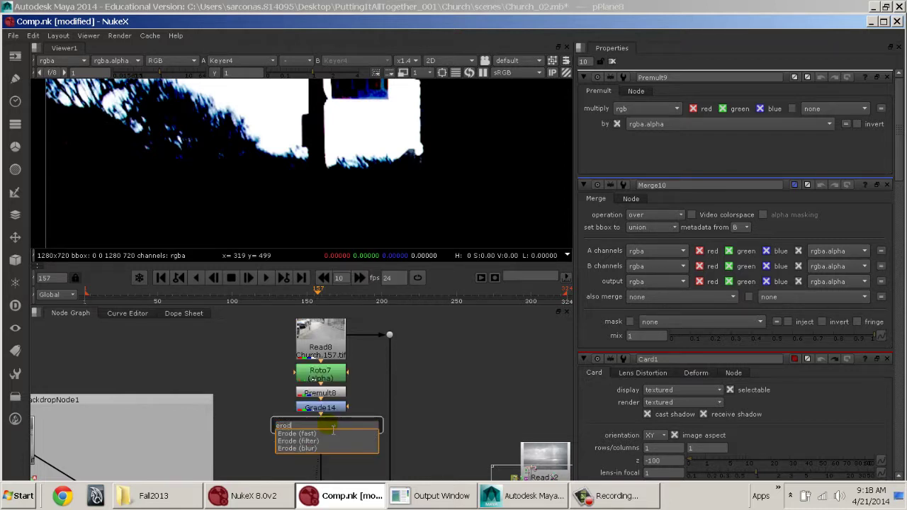
text(e)
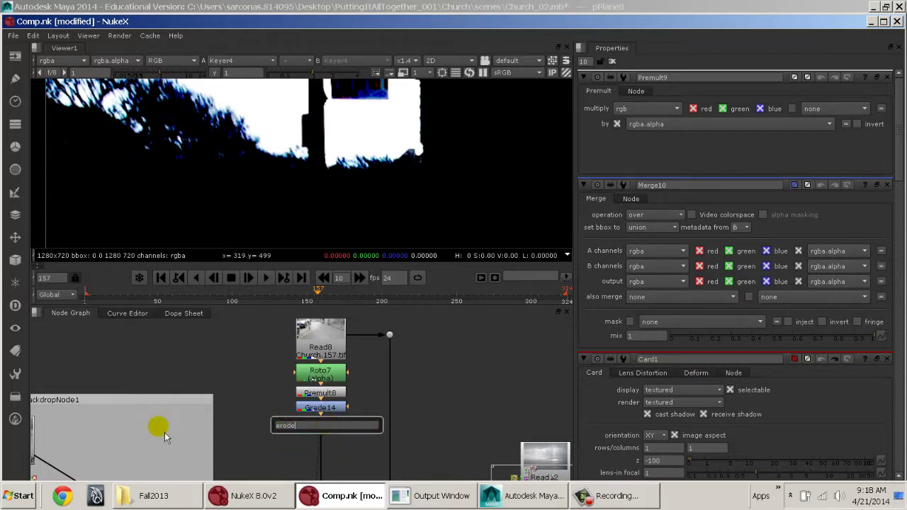
key(BackSpace)
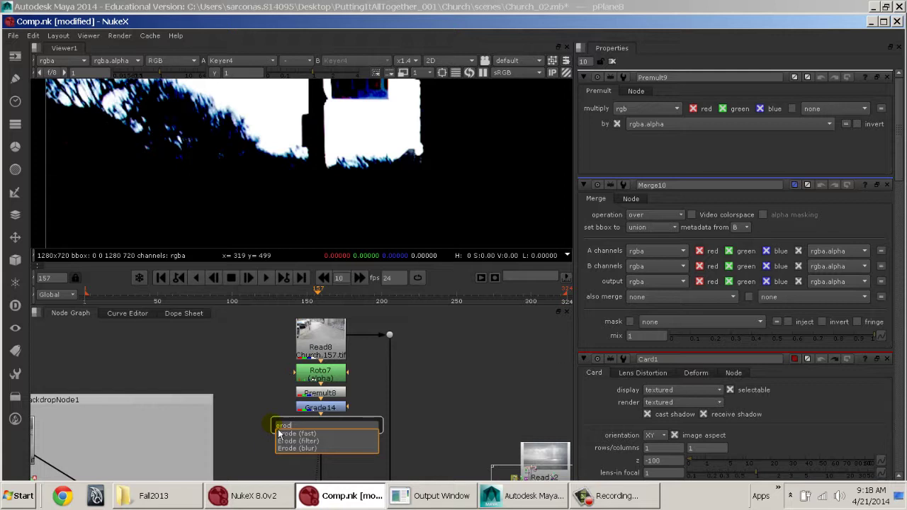
key(Down)
key(Return)
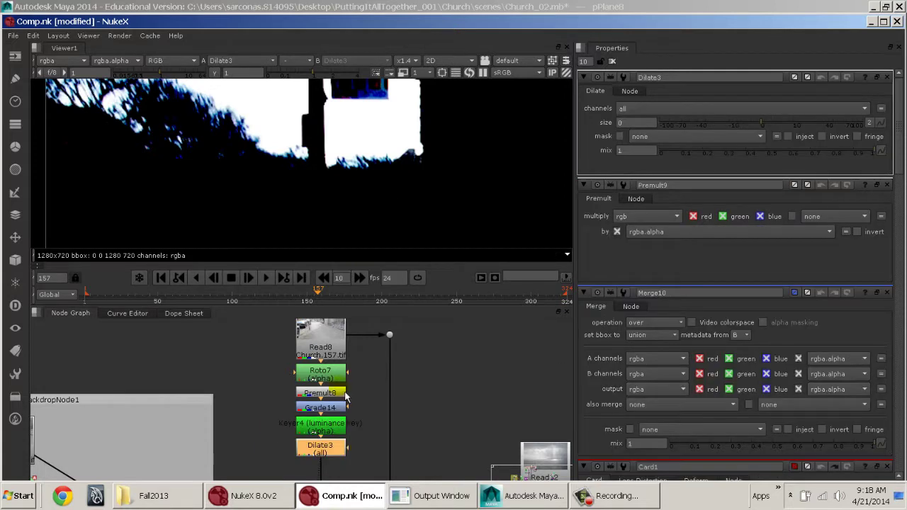
Step: Set the Dilate3 size to 10.5, restrict it to the alpha channel and view the alpha matte
key(a)
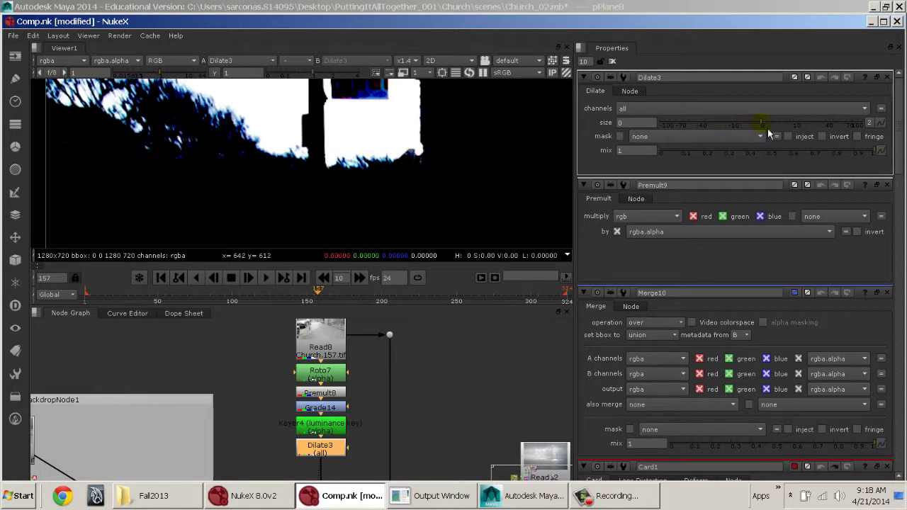
drag(767, 130, 795, 123)
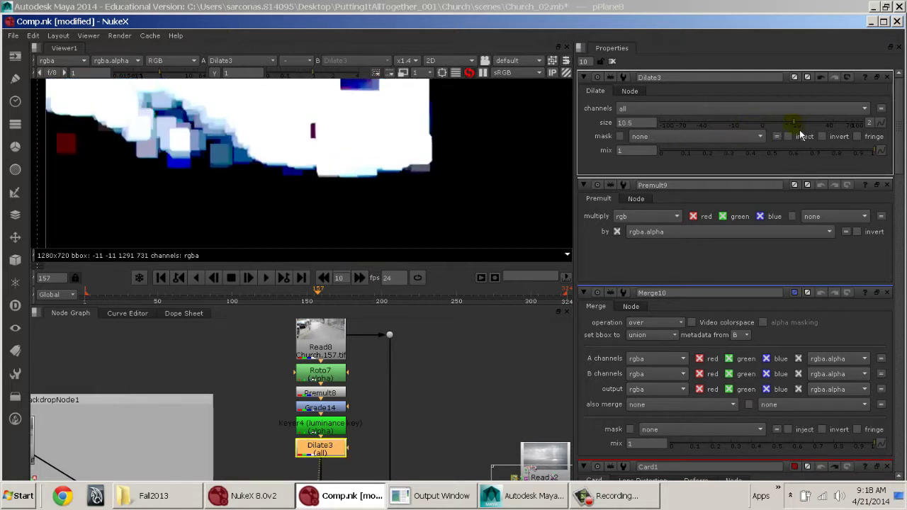
click(646, 110)
click(660, 170)
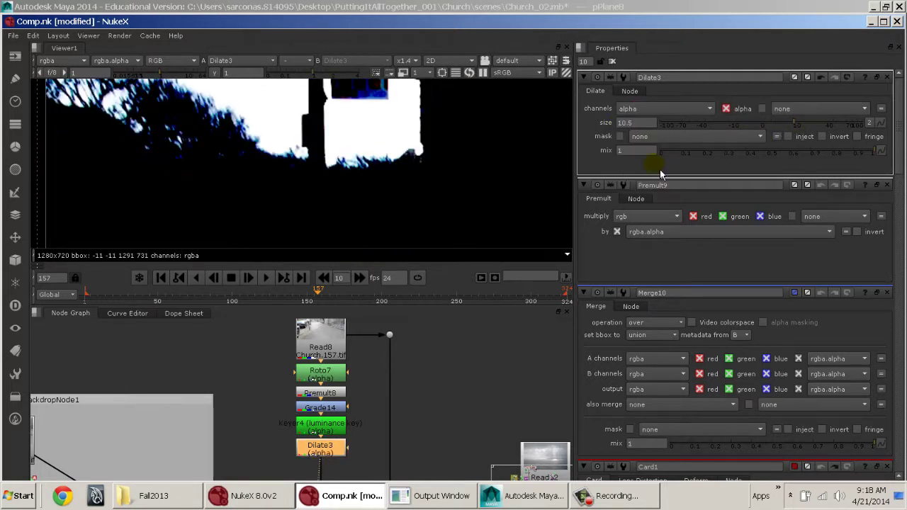
key(a)
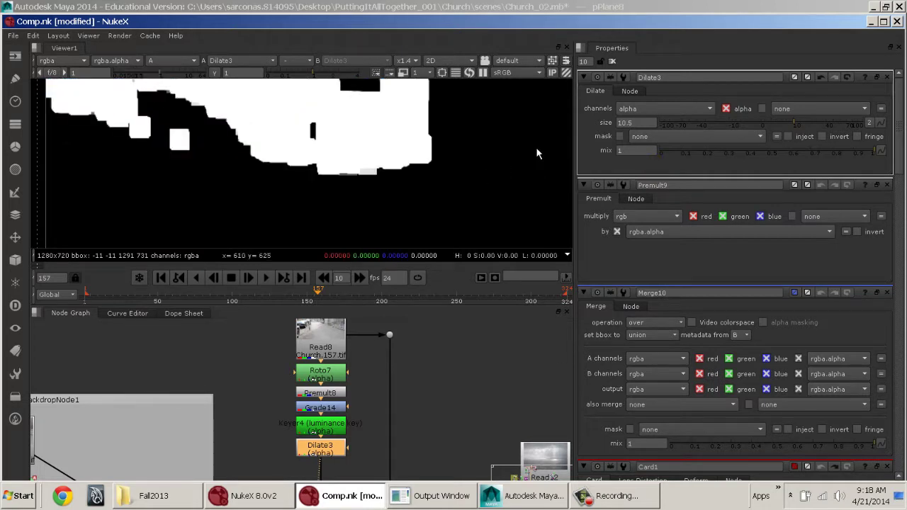
Step: Increase the Dilate3 size to 35 and compare the alpha matte with the colour image
key(a)
key(a)
drag(795, 124, 820, 124)
key(a)
key(a)
key(a)
key(a)
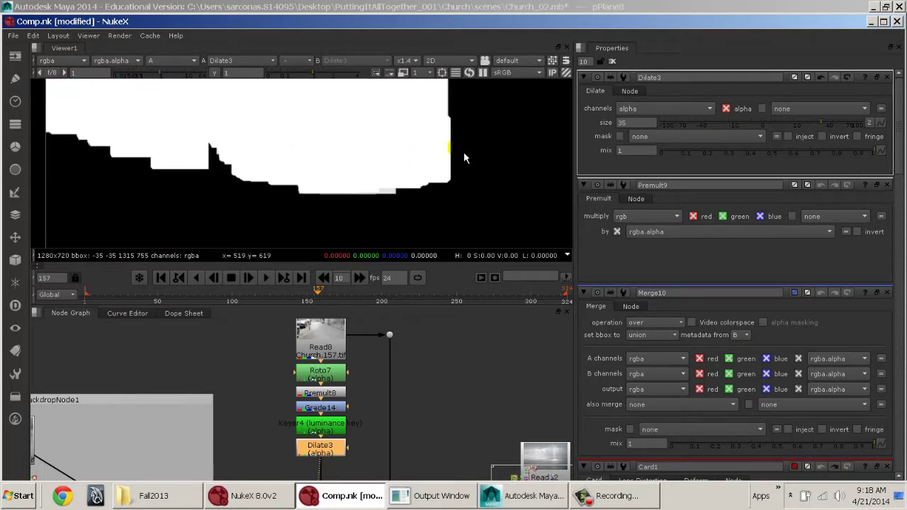
key(a)
Step: Restrict Grade14 to the alpha channel and compare the colour and alpha output
middle_drag(390, 381, 389, 401)
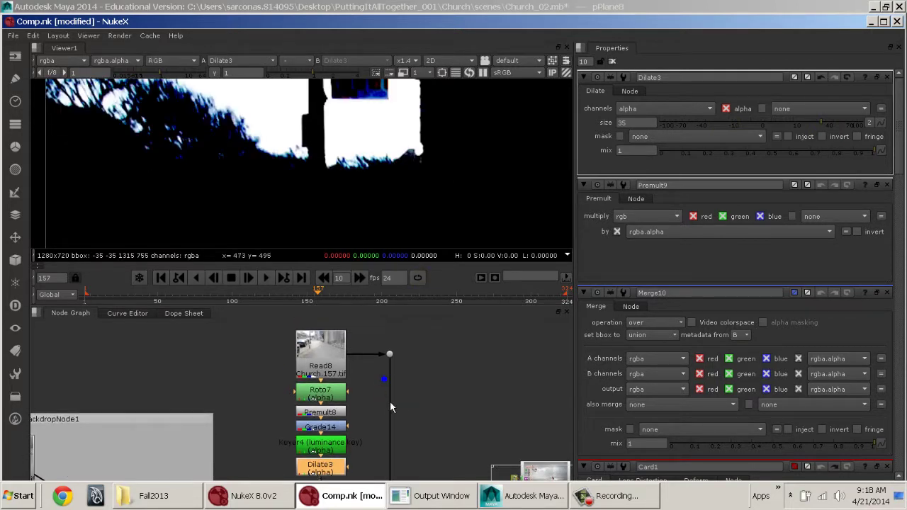
double_click(326, 427)
click(658, 109)
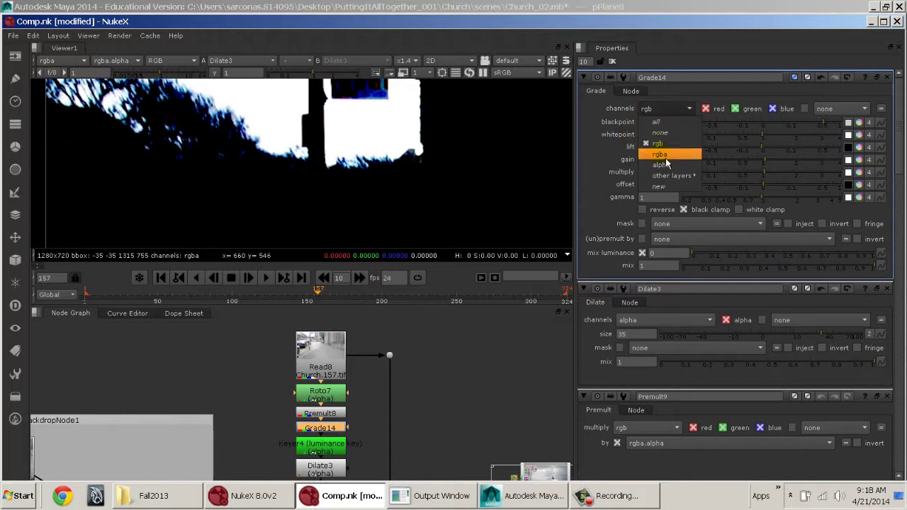
click(665, 165)
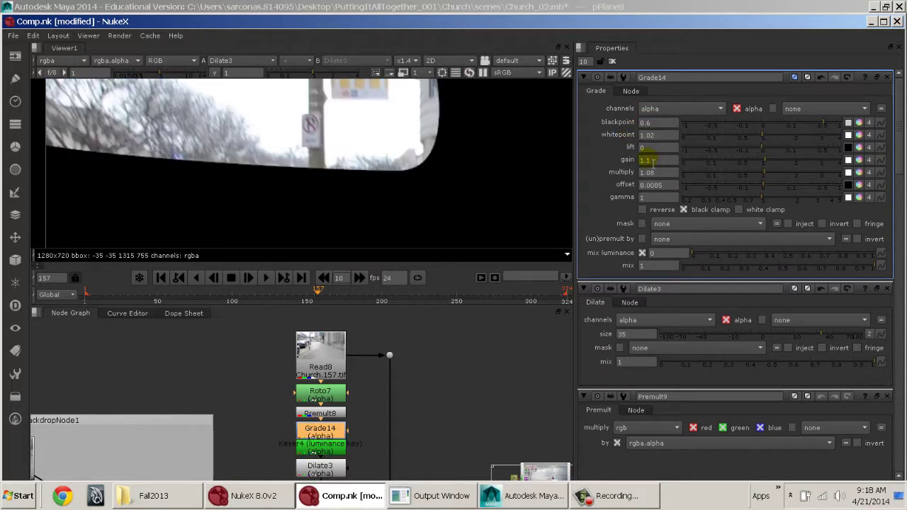
key(a)
key(a)
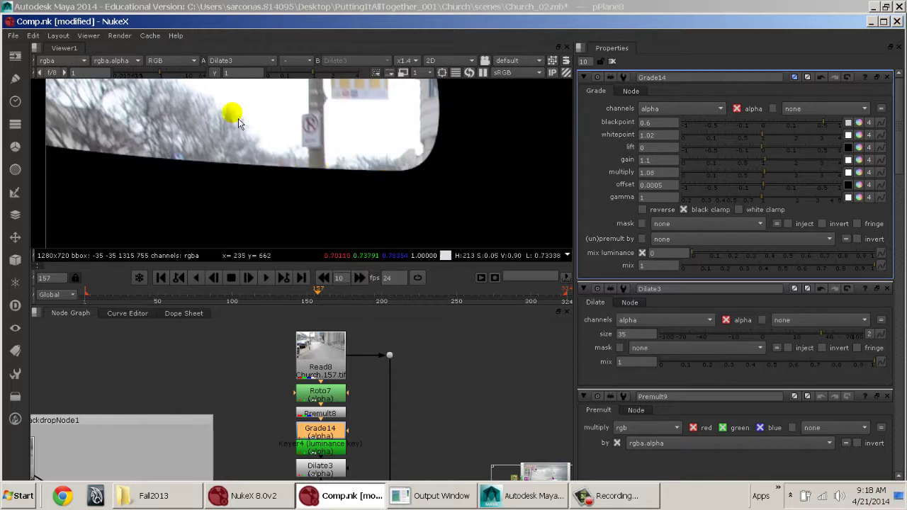
Step: Add a second Keyer node directly after Dilate3
middle_drag(353, 449, 352, 361)
click(334, 386)
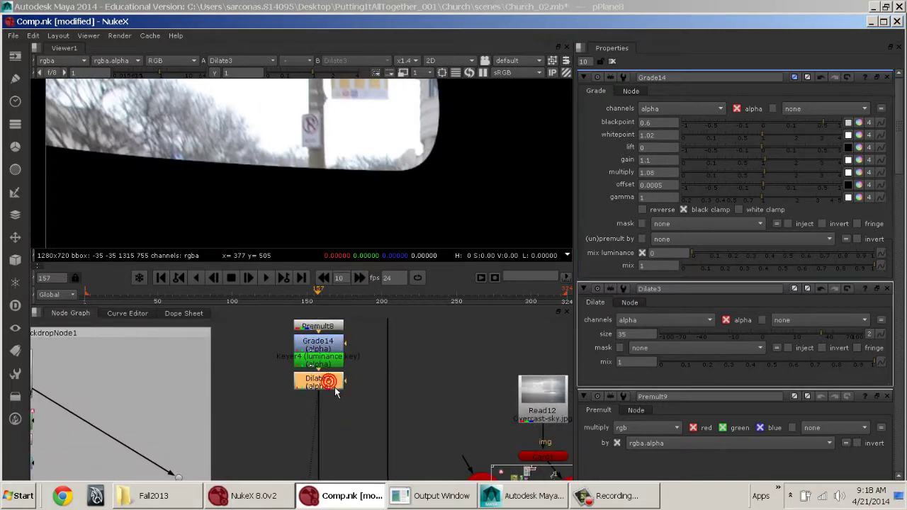
key(Tab)
text(keyer)
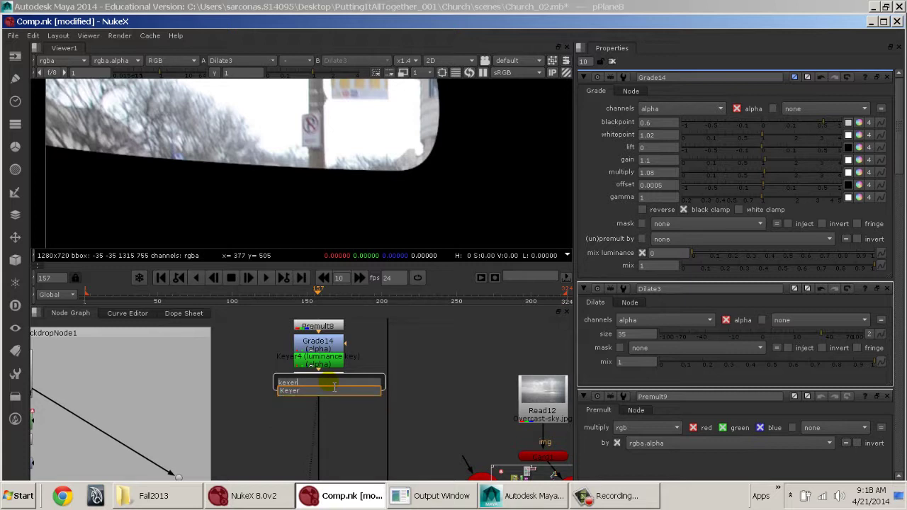
key(Return)
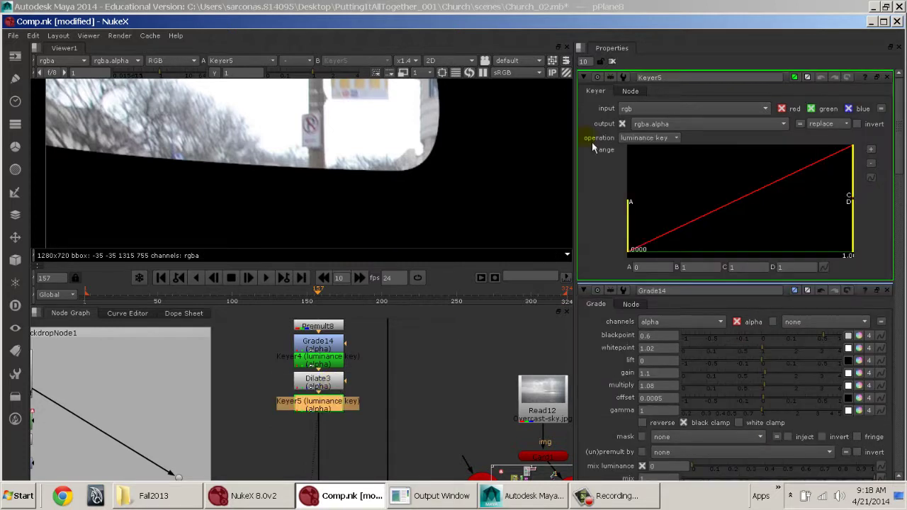
Step: Adjust Keyer5's luminance range against the alpha matte, with A at about 0.66 and B at 1
key(a)
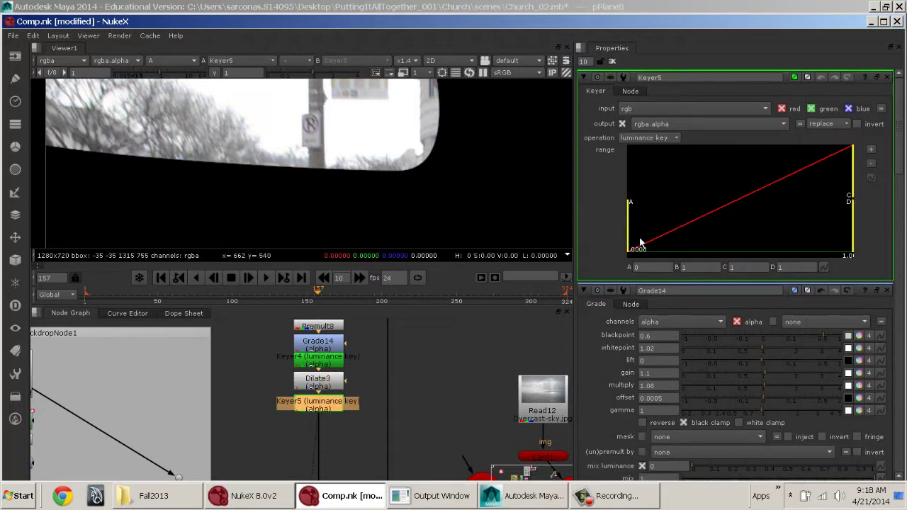
drag(633, 242, 667, 243)
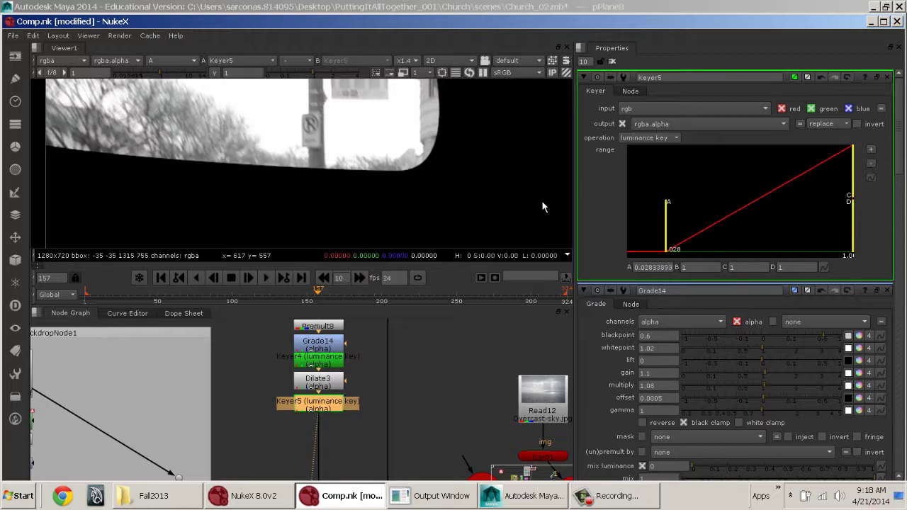
drag(855, 190, 840, 192)
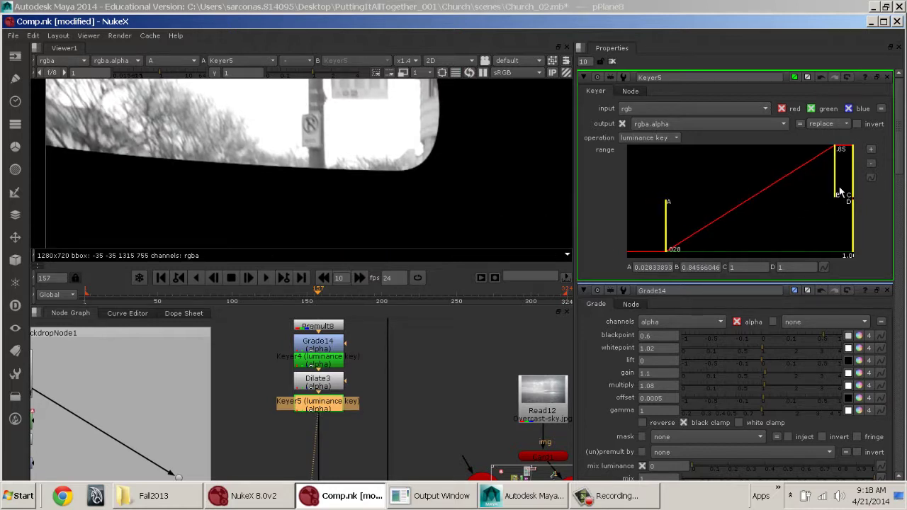
drag(675, 233, 863, 177)
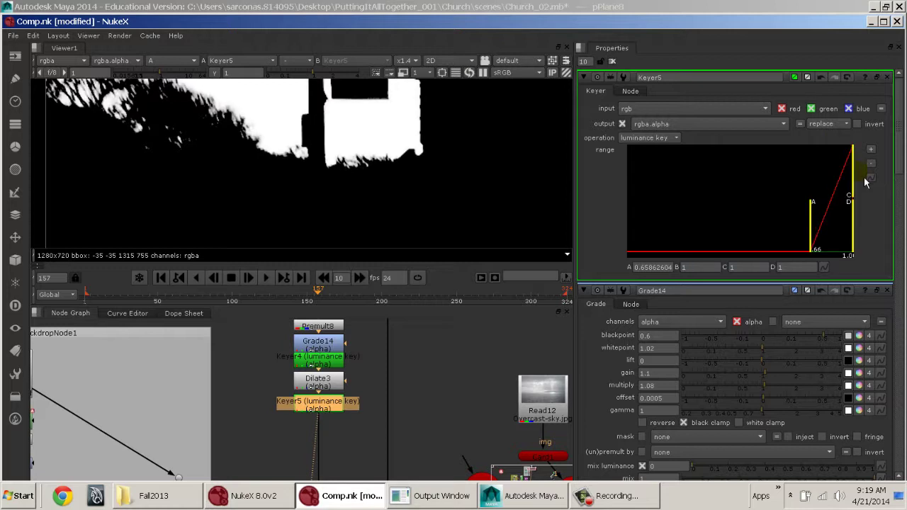
drag(817, 219, 817, 221)
Step: Add a Blur node after Keyer5, limited to the alpha channel with a size of 1.9
click(316, 406)
key(Tab)
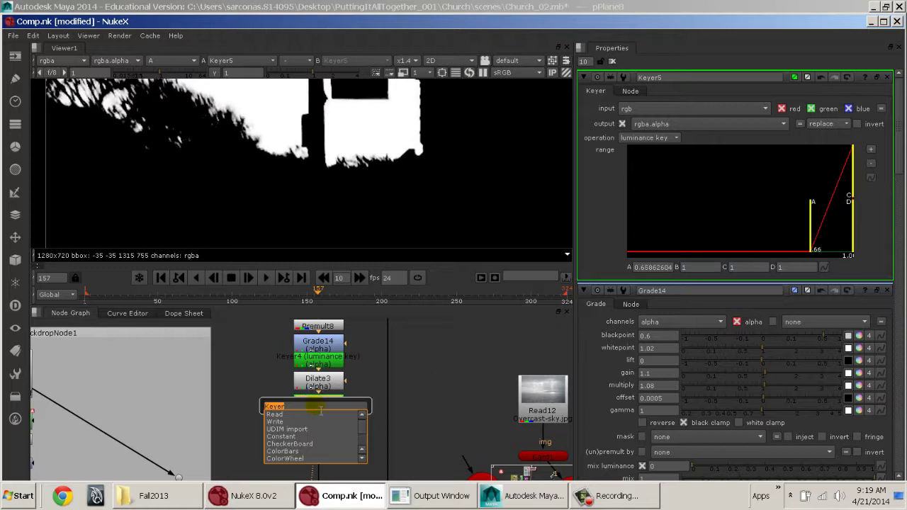
text(blur)
key(Return)
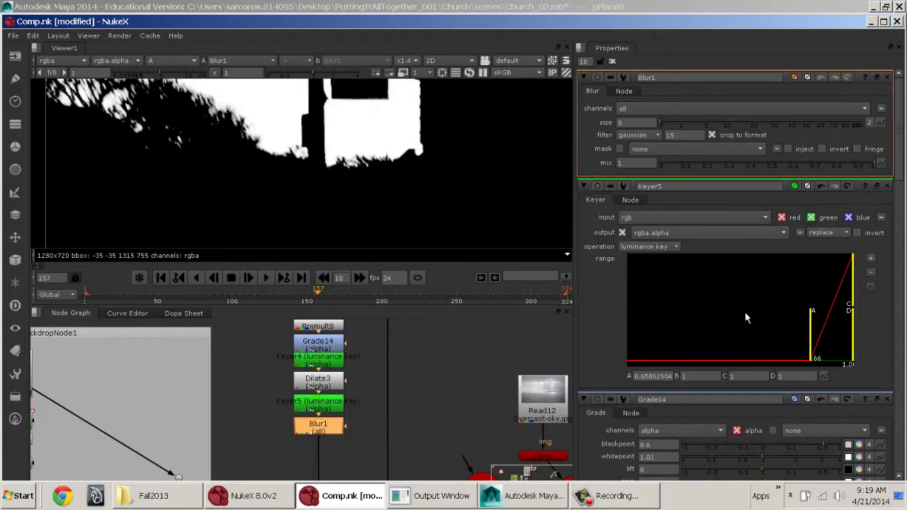
click(673, 110)
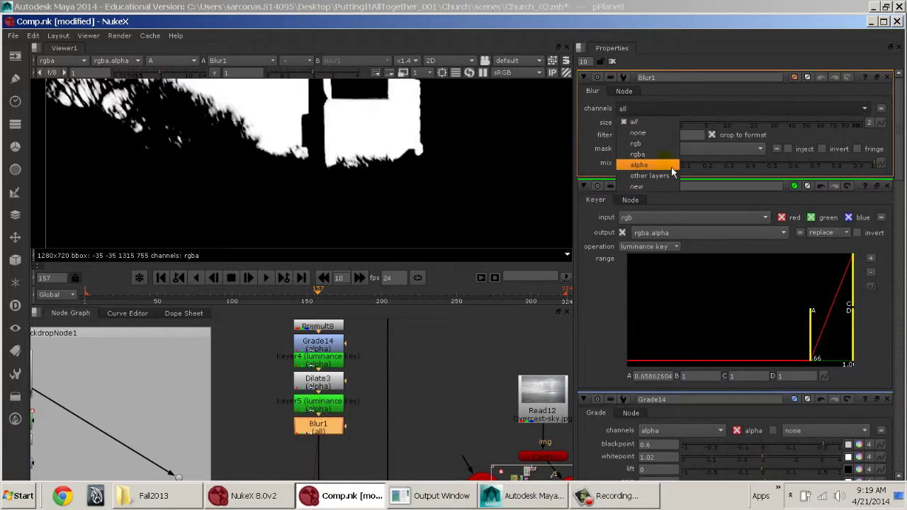
click(658, 172)
drag(684, 132, 695, 132)
scroll(240, 130, up, 5)
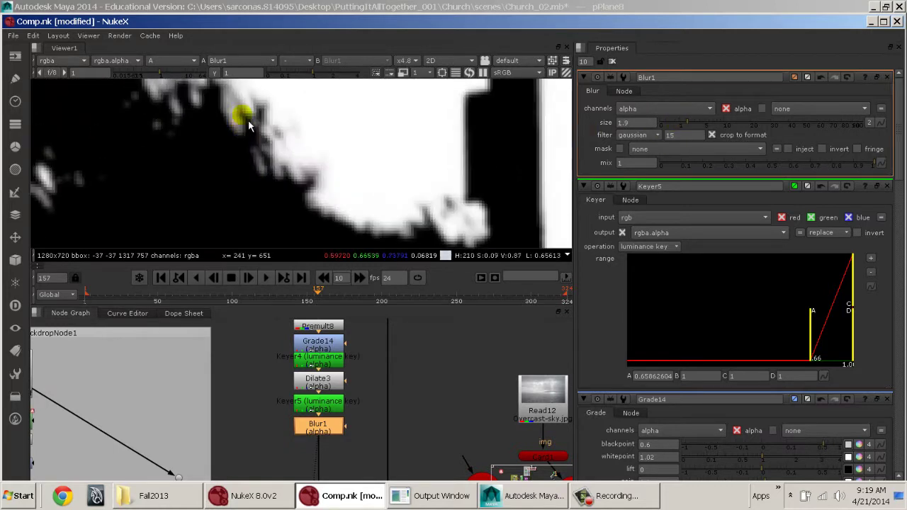
Step: Toggle Blur1 off and on to compare the hard and softened matte edges
key(d)
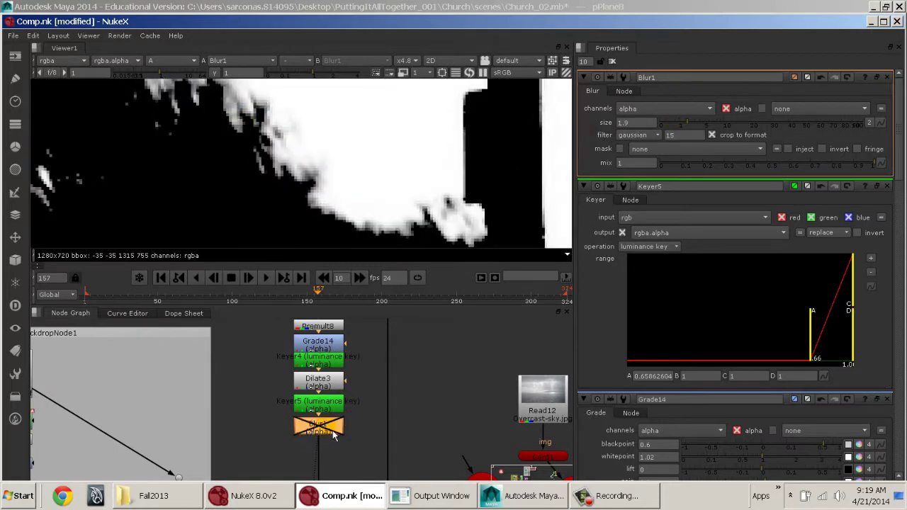
key(d)
key(d)
key(d)
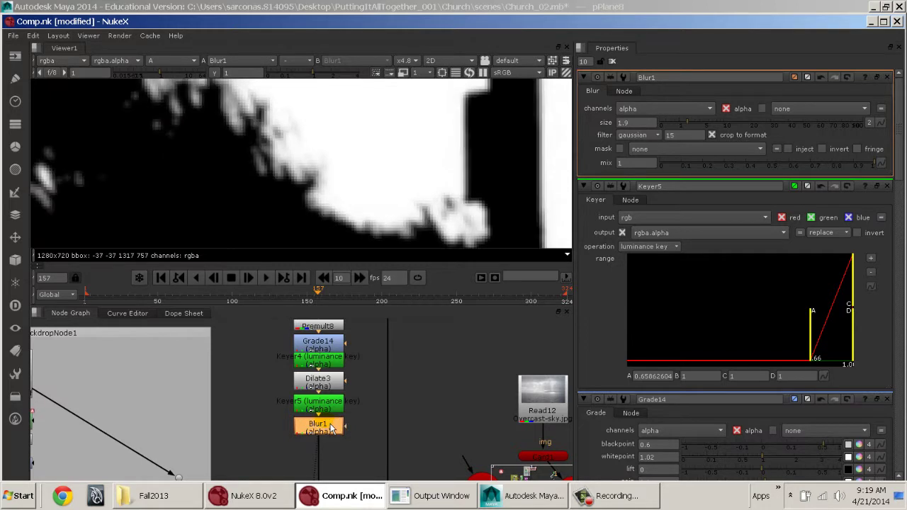
key(d)
key(d)
Step: View the Merge10 composite in colour and examine the sky edges around the trees and street sign up close
middle_drag(330, 428, 347, 404)
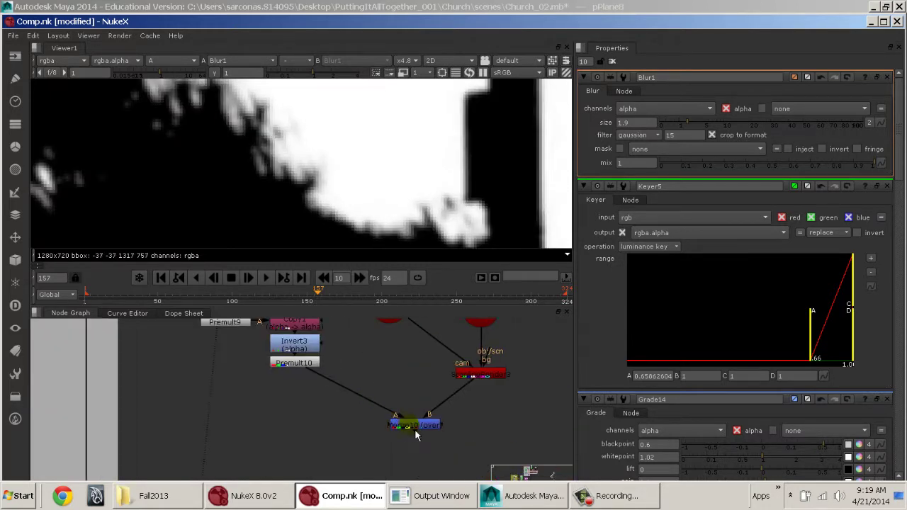
click(415, 427)
key(1)
key(a)
key(f)
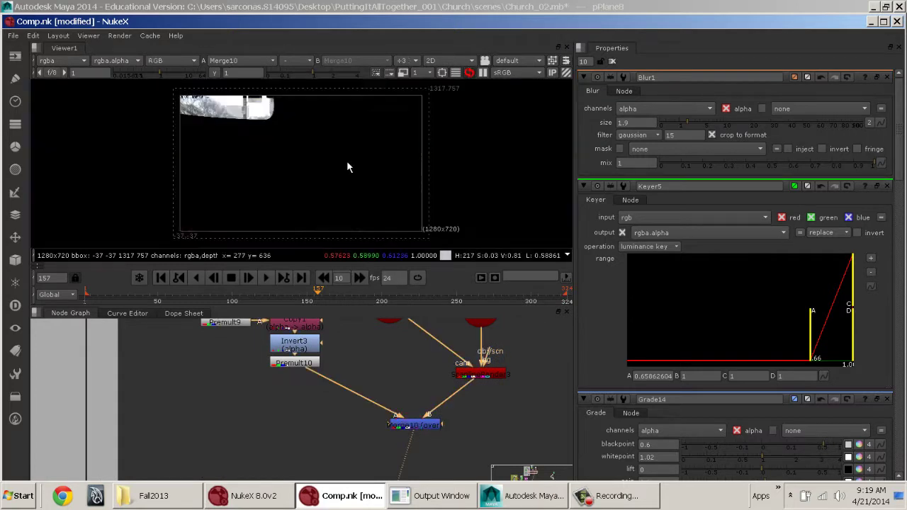
scroll(304, 134, up, 3)
middle_drag(203, 109, 346, 182)
scroll(331, 181, up, 4)
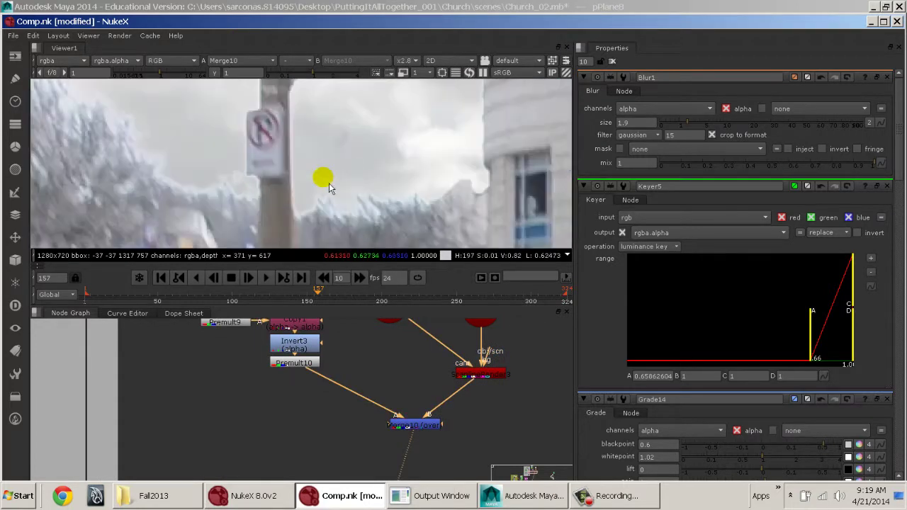
middle_drag(245, 174, 319, 182)
Step: Toggle Blur1 and check its effect on the sky edges around the trees in the composite
middle_drag(284, 333, 330, 459)
click(286, 369)
key(d)
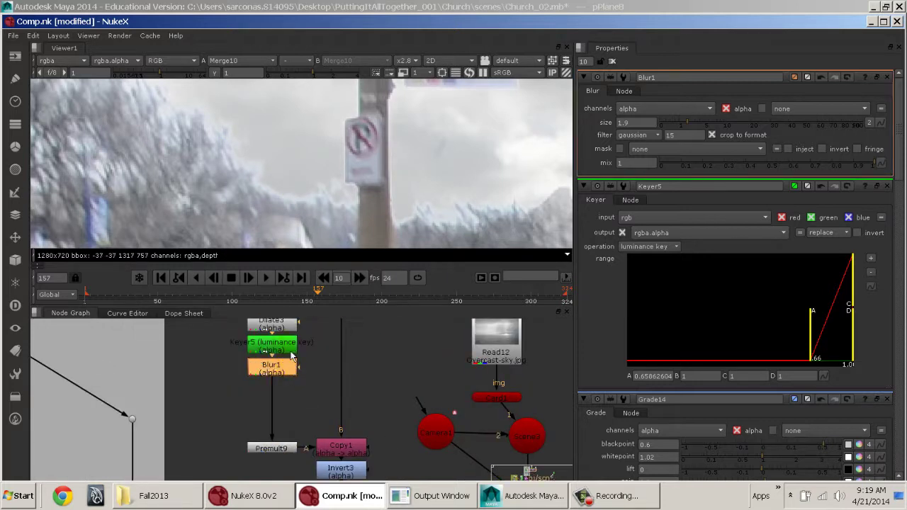
click(290, 347)
click(277, 364)
middle_drag(301, 363, 302, 386)
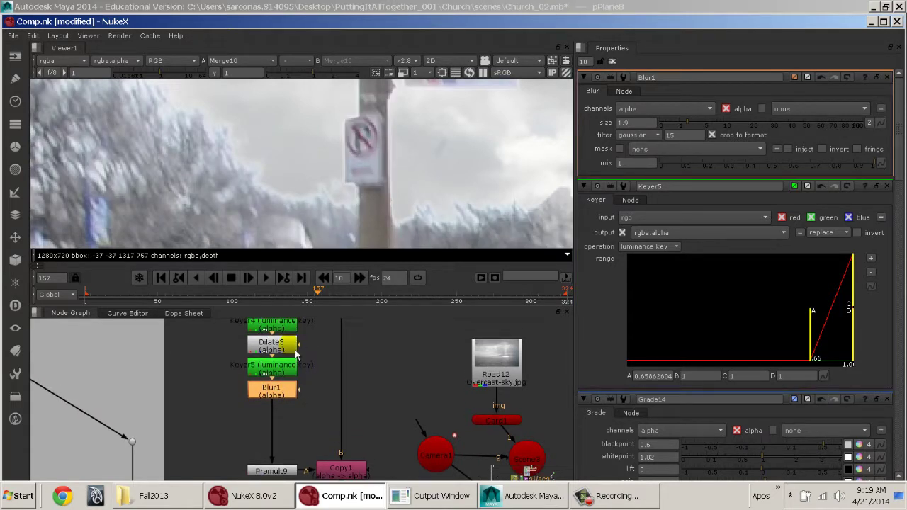
Step: Set the size of Dilate3 to 31
double_click(291, 347)
click(797, 125)
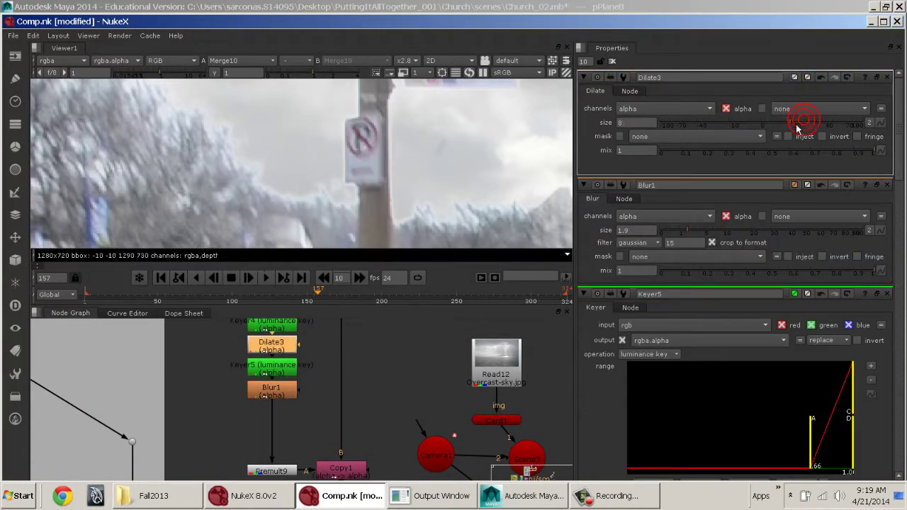
click(790, 122)
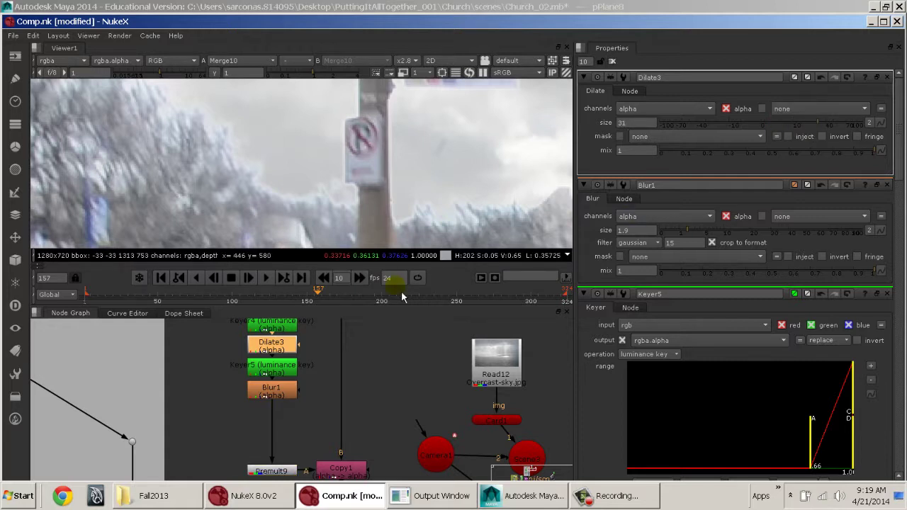
Step: Readjust Keyer5's luminance range against the composite, with A at about 0.57 and B at about 0.85
double_click(272, 373)
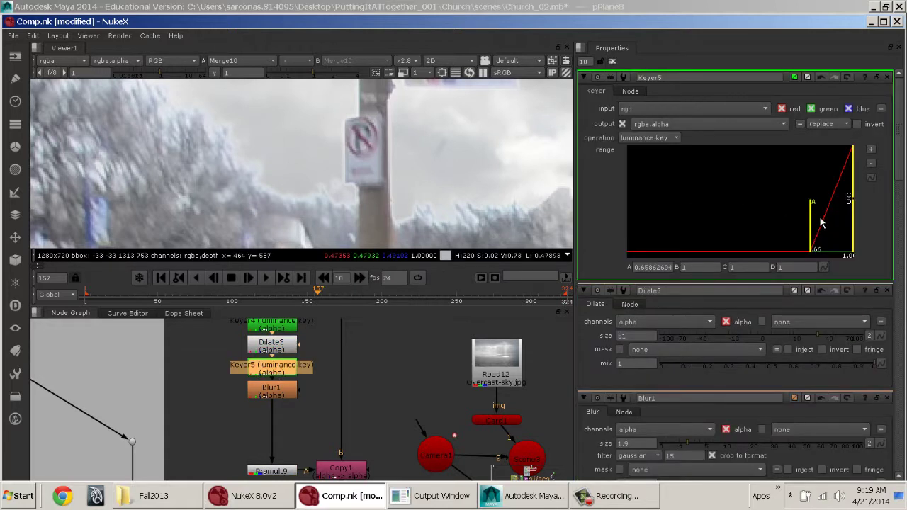
drag(815, 209, 831, 224)
drag(814, 222, 755, 224)
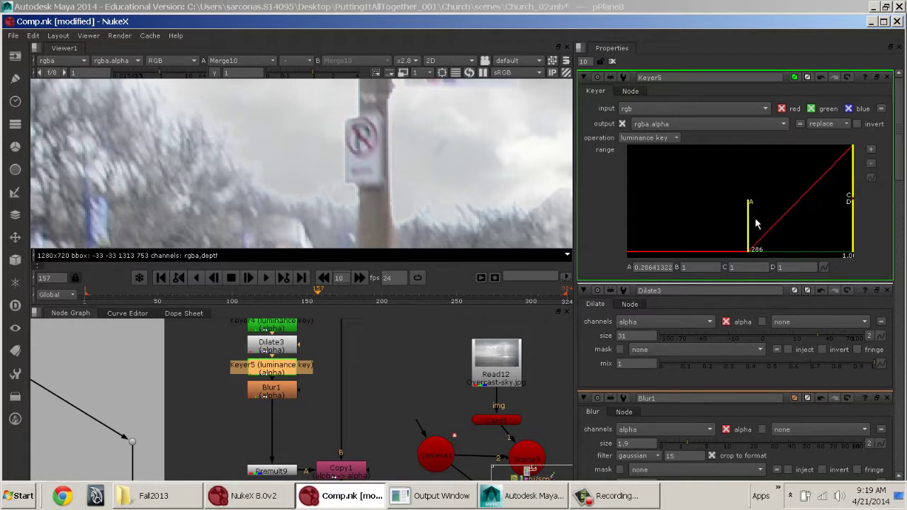
scroll(499, 185, down, 2)
scroll(365, 153, down, 2)
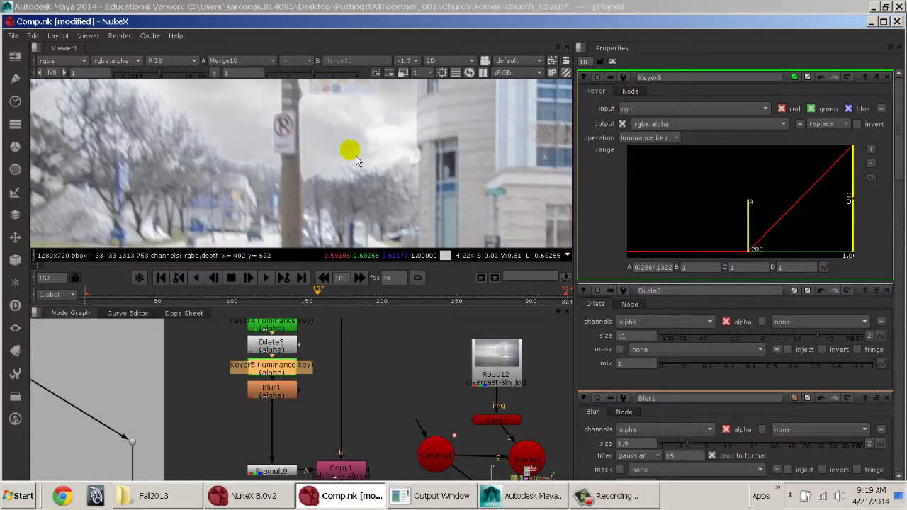
scroll(350, 147, down, 1)
middle_drag(356, 152, 359, 173)
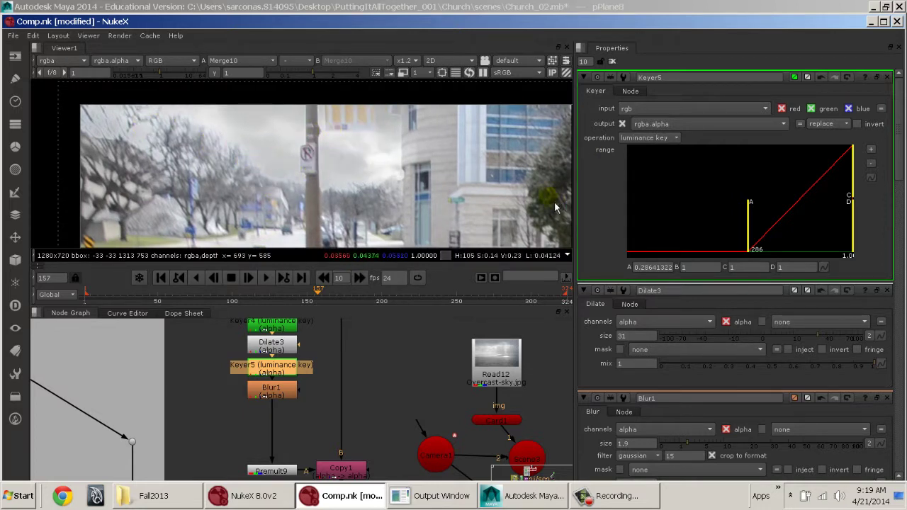
drag(749, 219, 806, 220)
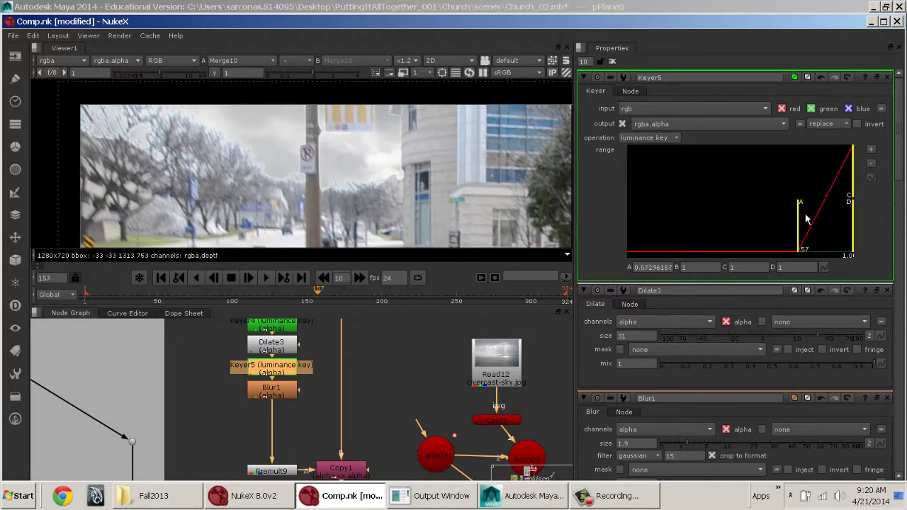
drag(854, 183, 836, 182)
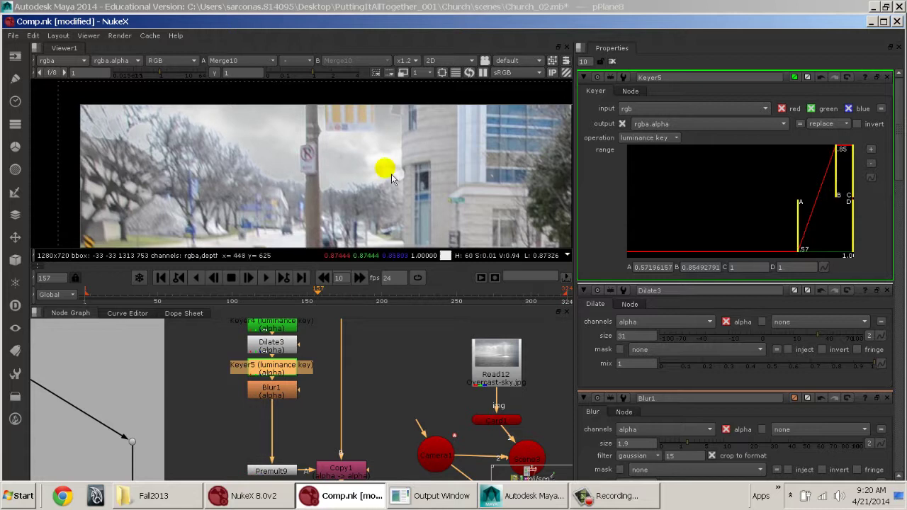
scroll(391, 173, down, 1)
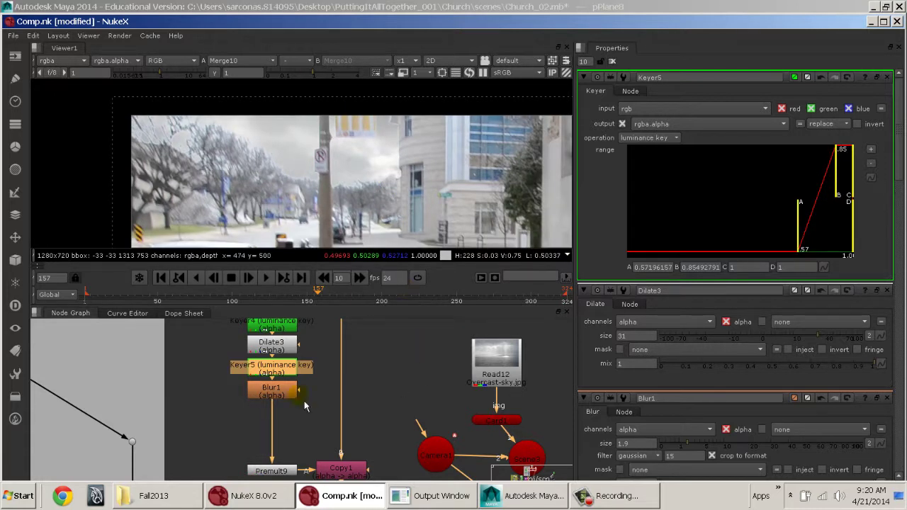
Step: Review the sky key's node chain from Read8 through Dilate3, Keyer5 and Blur1 down to Merge10
middle_drag(305, 380, 376, 500)
drag(385, 371, 285, 492)
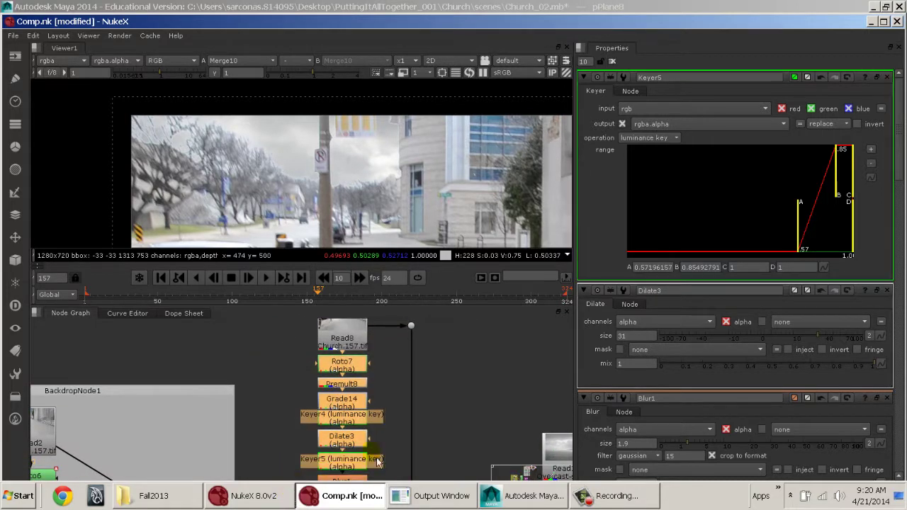
middle_drag(386, 474, 322, 369)
middle_drag(427, 450, 335, 449)
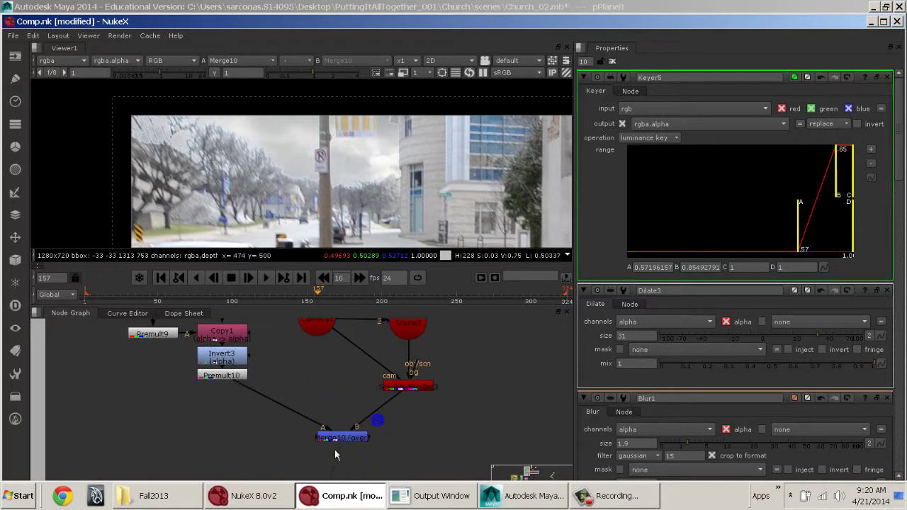
middle_drag(245, 342, 362, 433)
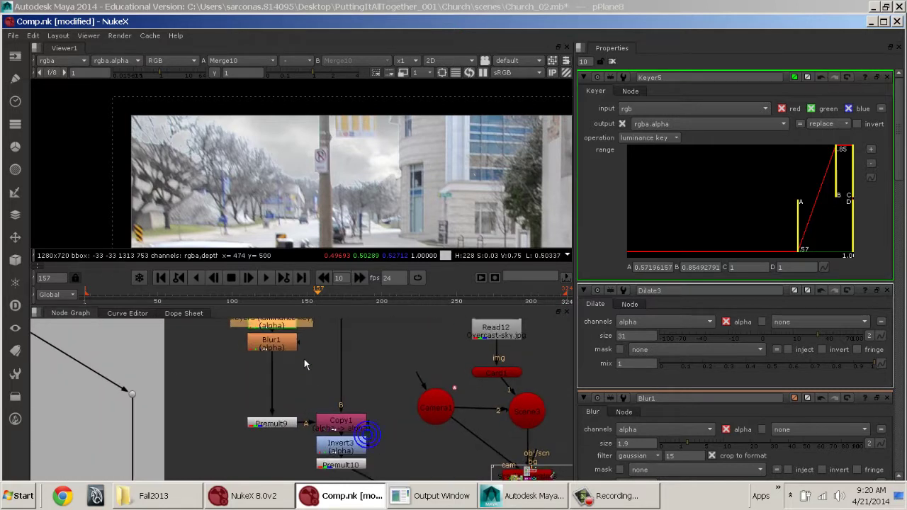
middle_drag(283, 348, 295, 382)
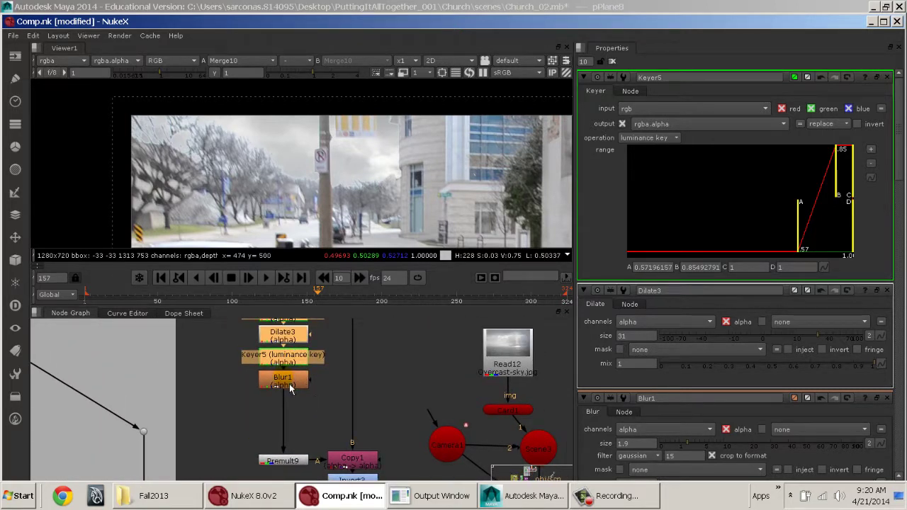
click(289, 385)
Step: View the outputs of Copy2 and Dilate2 in the existing backdrop branch that feeds HueCorrect1
middle_drag(241, 427, 433, 372)
middle_drag(283, 427, 394, 369)
middle_drag(341, 427, 320, 318)
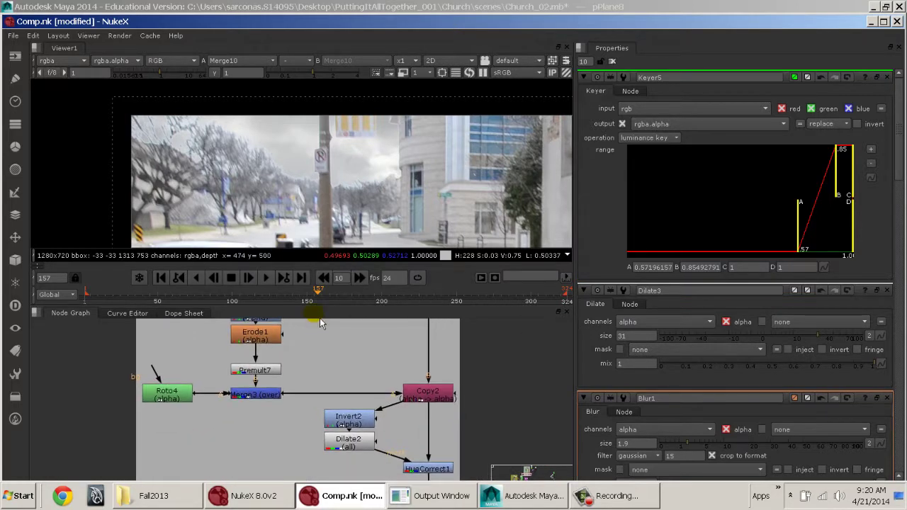
click(363, 423)
click(427, 401)
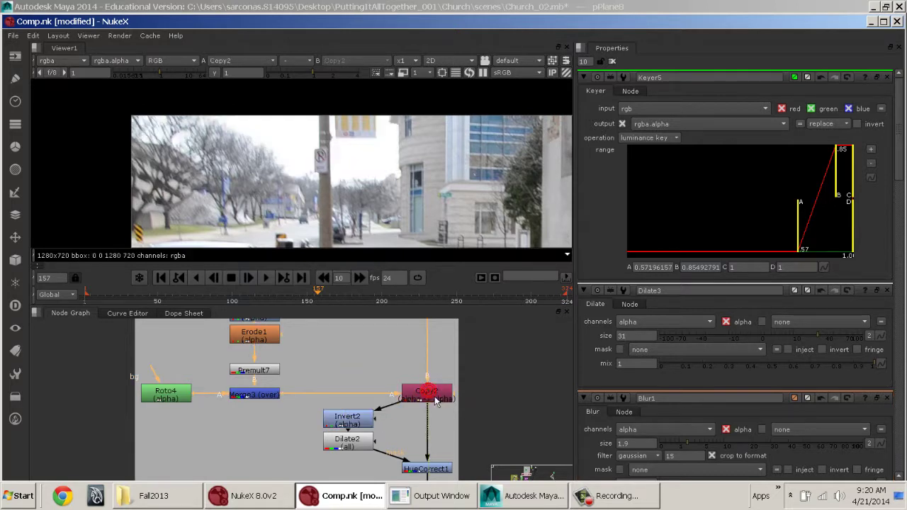
key(1)
click(358, 453)
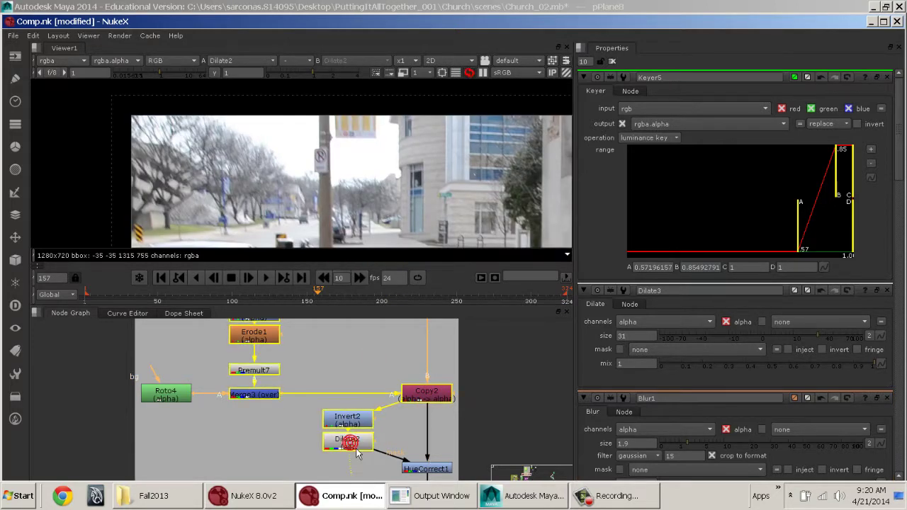
key(1)
click(357, 201)
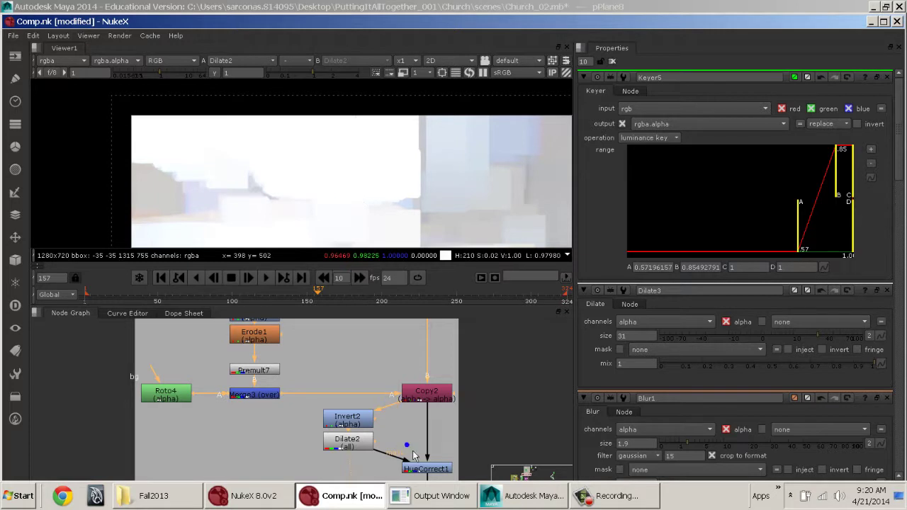
Step: View the Merge10 composite again and inspect the tree edges beside the street sign up close
middle_drag(416, 456, 301, 457)
click(371, 450)
key(1)
click(379, 423)
key(1)
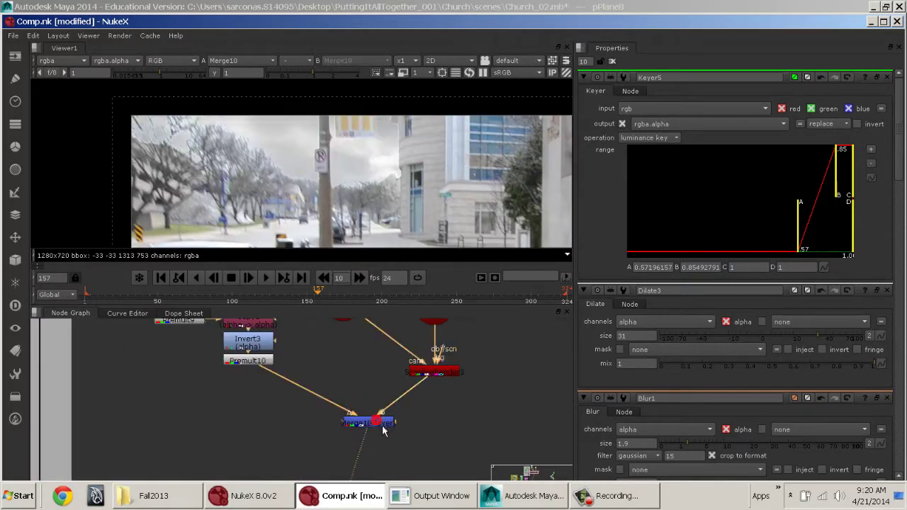
scroll(295, 183, up, 3)
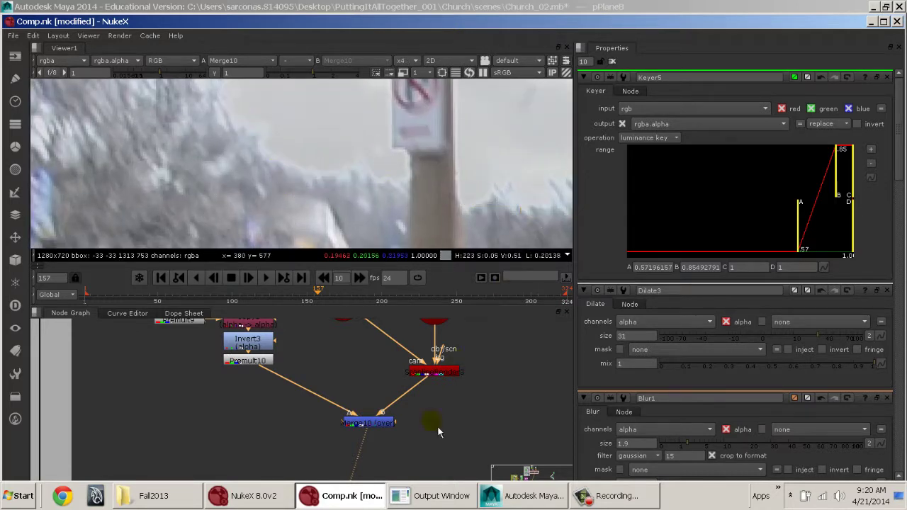
Step: Try adding a HueCorrect node after Merge10
middle_drag(437, 426, 421, 446)
click(470, 381)
key(Tab)
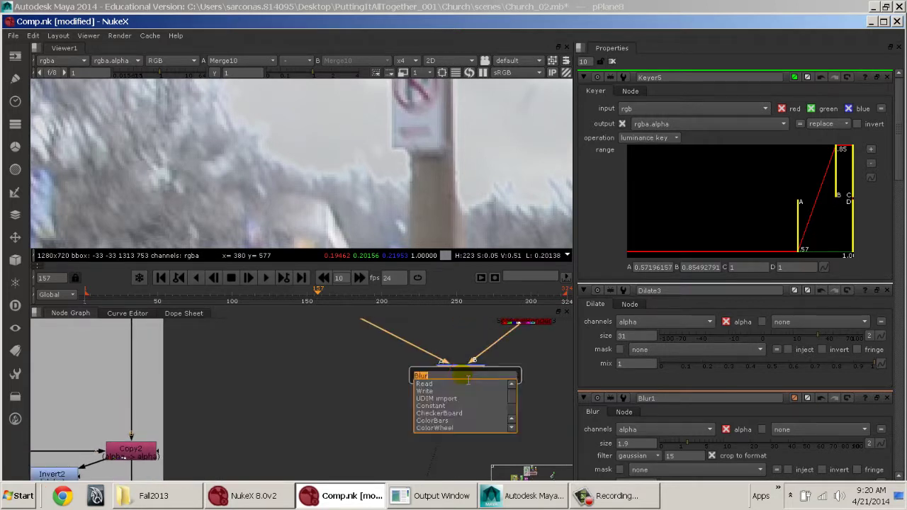
text(hue)
click(467, 384)
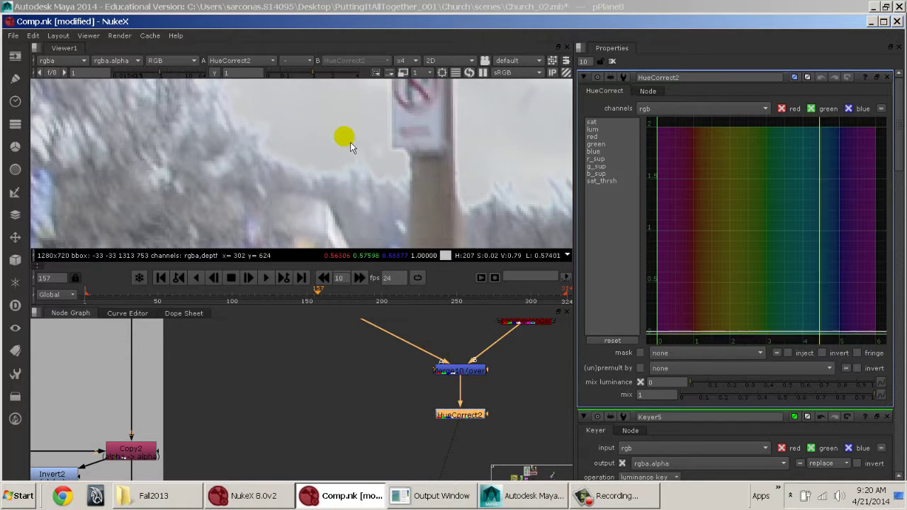
Step: Try lowering HueCorrect2's lum curve to about 0.11 at hue 4 and check the whole frame
scroll(357, 169, up, 4)
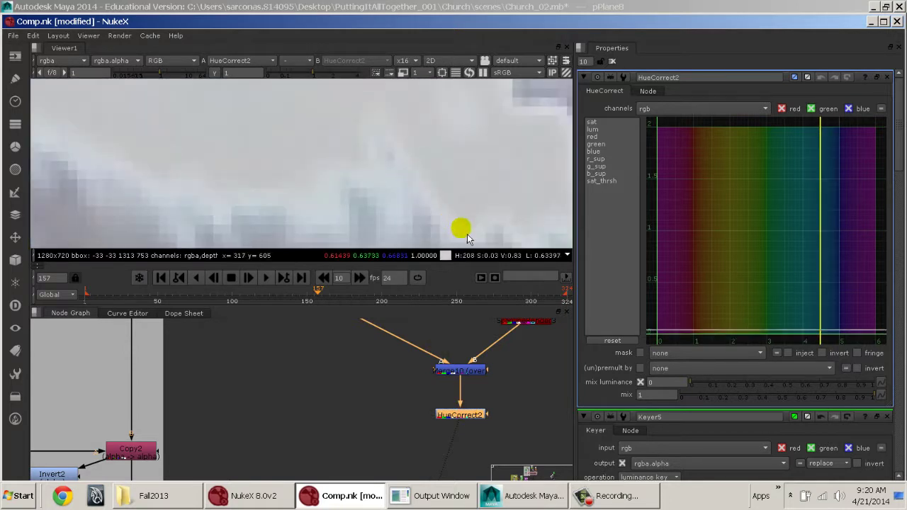
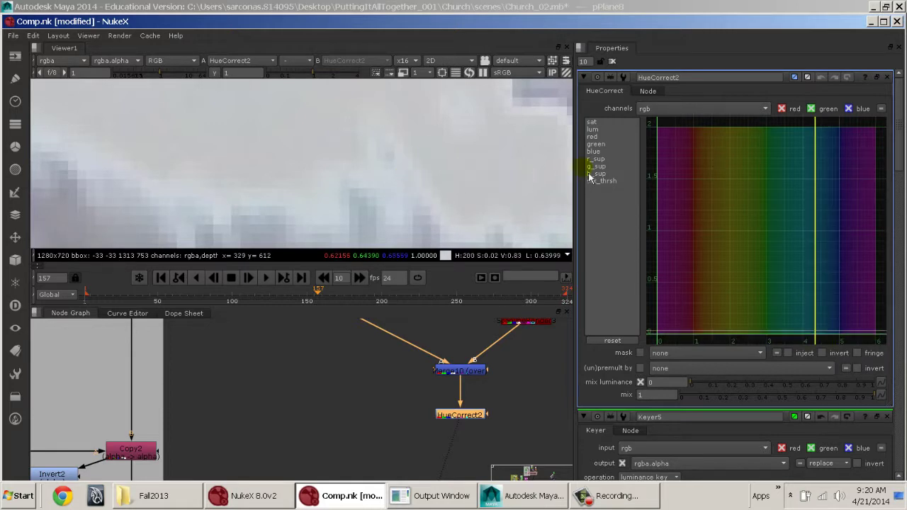
click(593, 129)
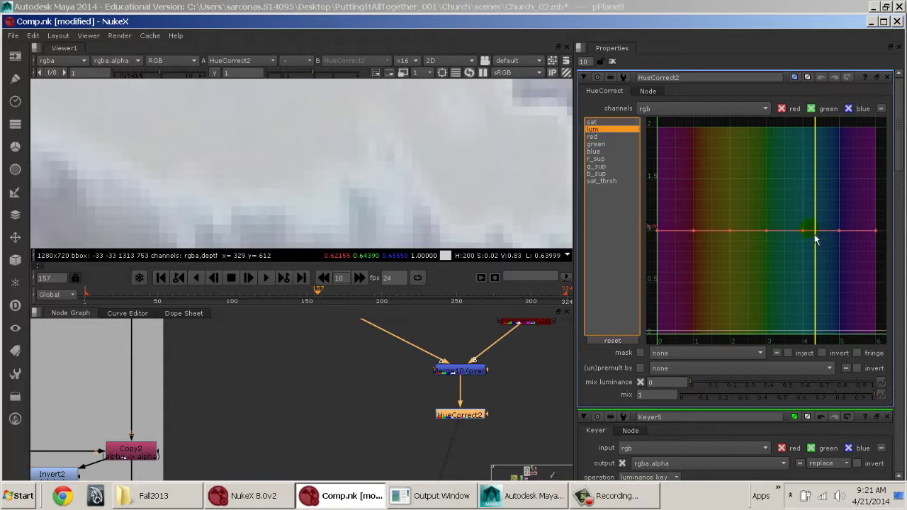
drag(804, 231, 808, 320)
key(f)
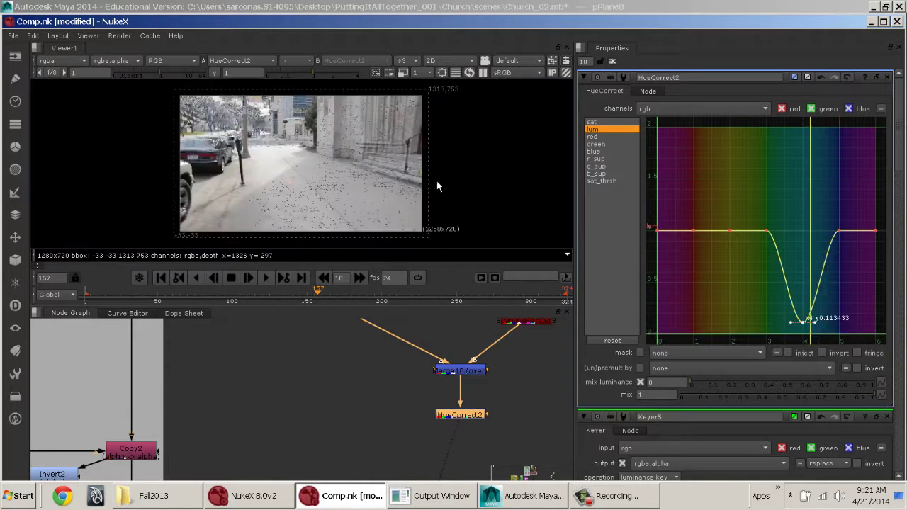
ctrl+drag(437, 185, 223, 113)
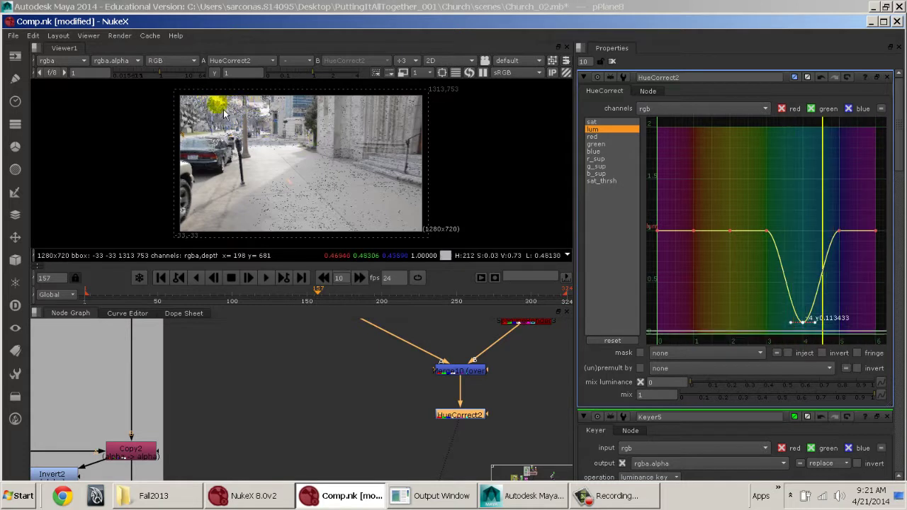
Step: Examine how Copy2, Invert2 and Dilate2 feed HueCorrect1 and Premult5 in the existing backdrop branch
middle_drag(343, 383, 431, 324)
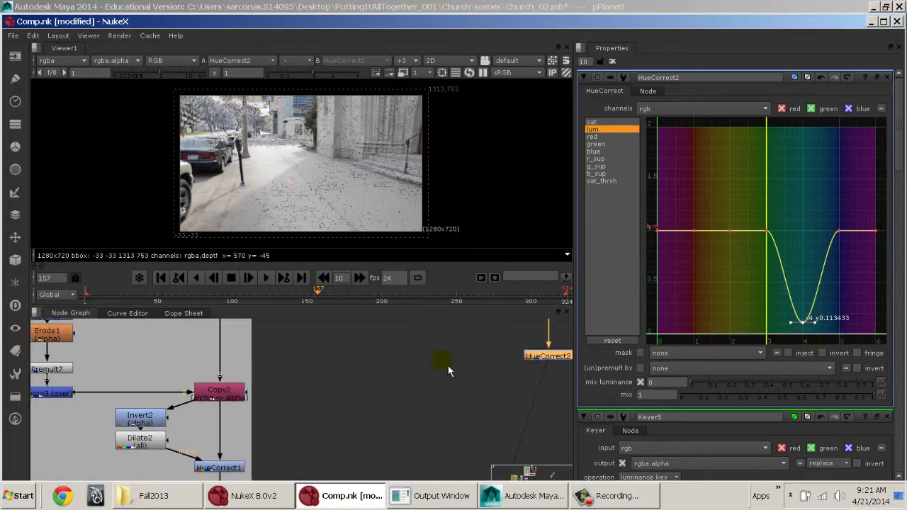
middle_drag(448, 366, 446, 309)
middle_drag(372, 394, 462, 364)
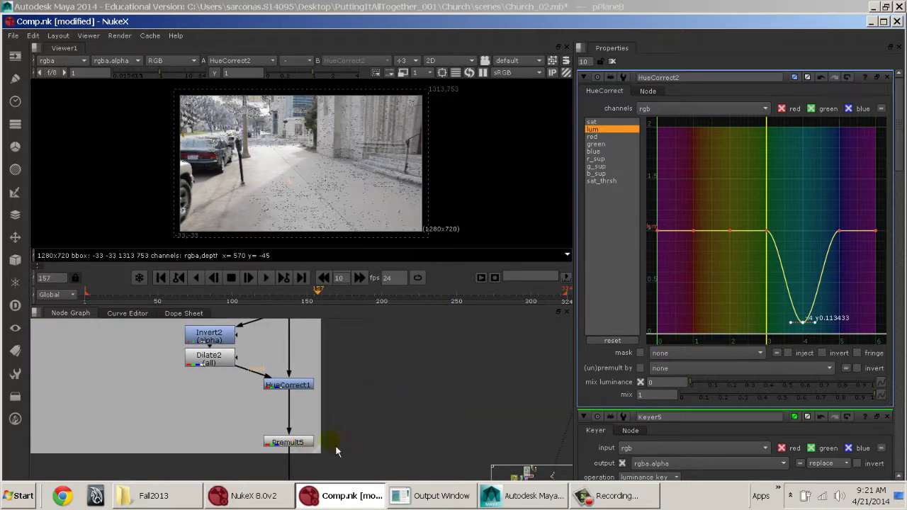
middle_drag(336, 446, 391, 328)
middle_drag(360, 423, 357, 471)
middle_drag(439, 359, 434, 475)
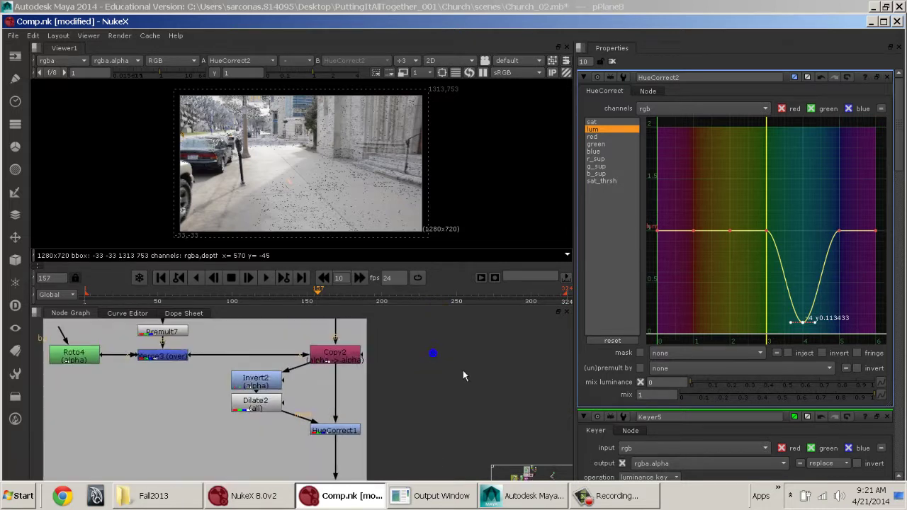
middle_drag(462, 370, 376, 447)
middle_drag(460, 391, 302, 473)
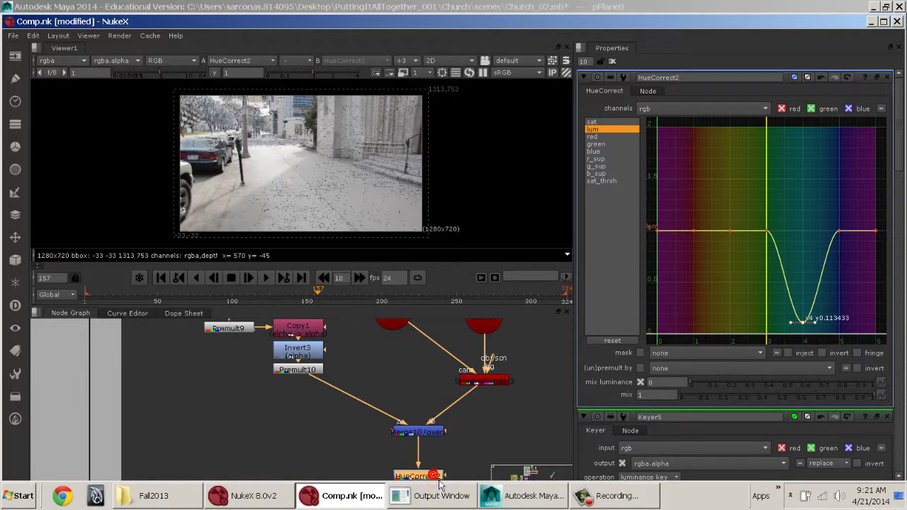
Step: Delete the HueCorrect node below Merge10 and add a new HueCorrect between Premult10 and Merge10
key(Delete)
click(312, 372)
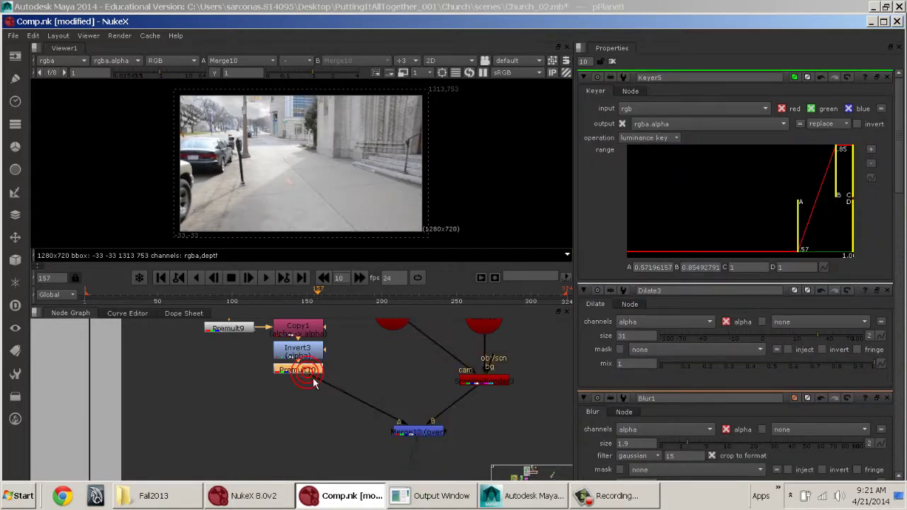
key(Tab)
key(Return)
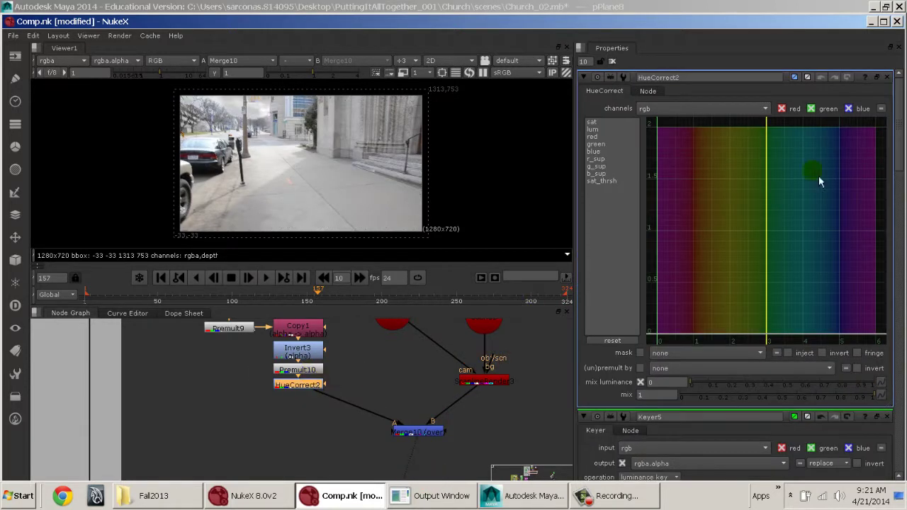
Step: Lower HueCorrect2's lum curve to about 0.16 at hue 4 and space the node further below Premult10
click(600, 122)
click(595, 130)
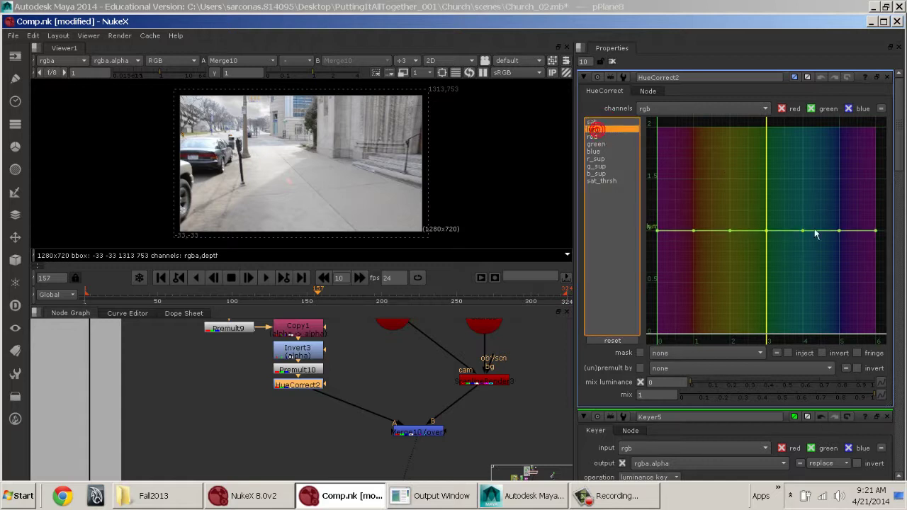
drag(805, 240, 814, 323)
scroll(310, 148, up, 3)
scroll(196, 129, up, 3)
middle_drag(206, 145, 377, 196)
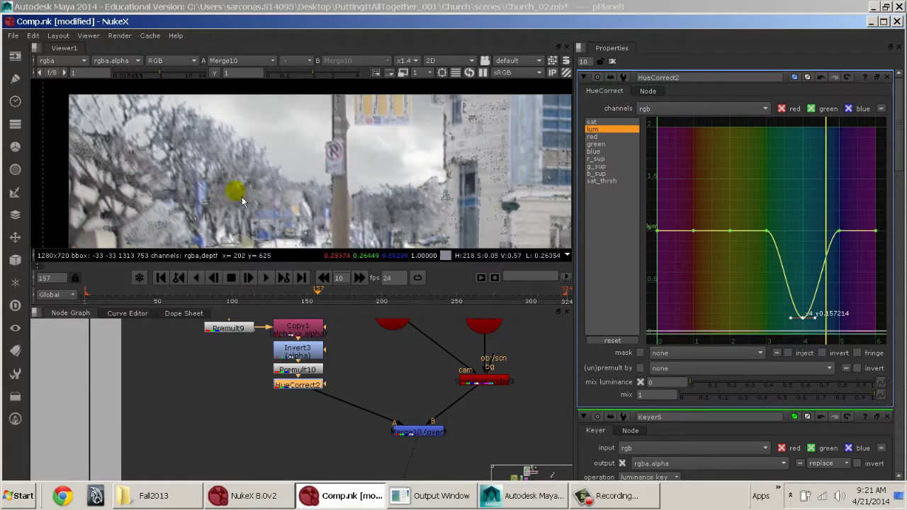
drag(305, 390, 332, 405)
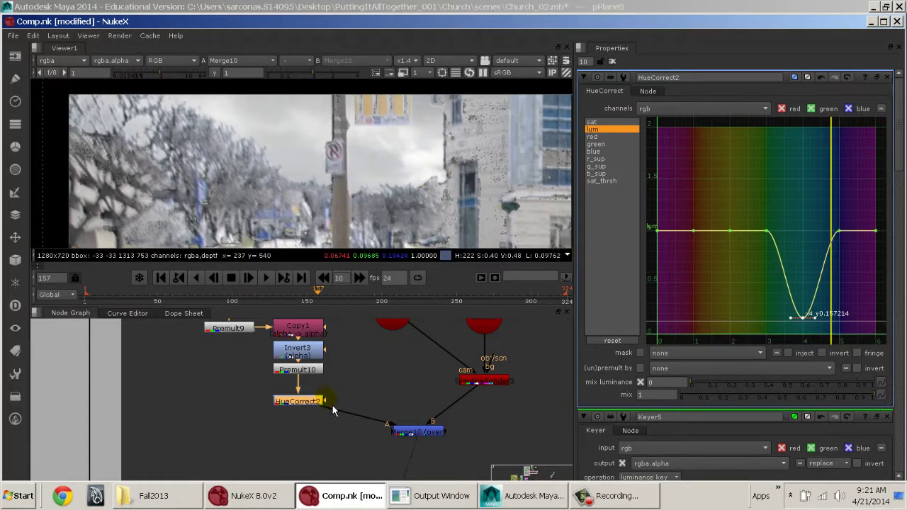
Step: Inspect Blur1's output and its alpha matte around the trees and signpost
drag(385, 386, 352, 402)
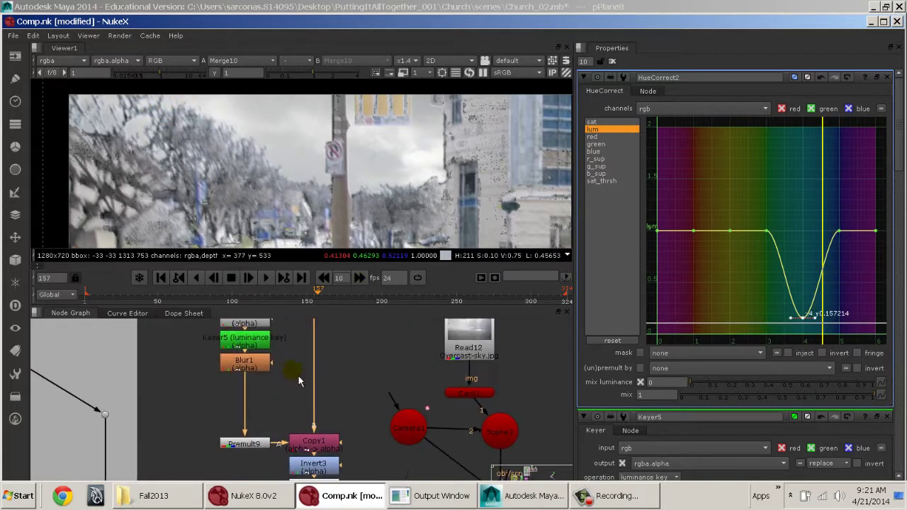
click(259, 361)
key(1)
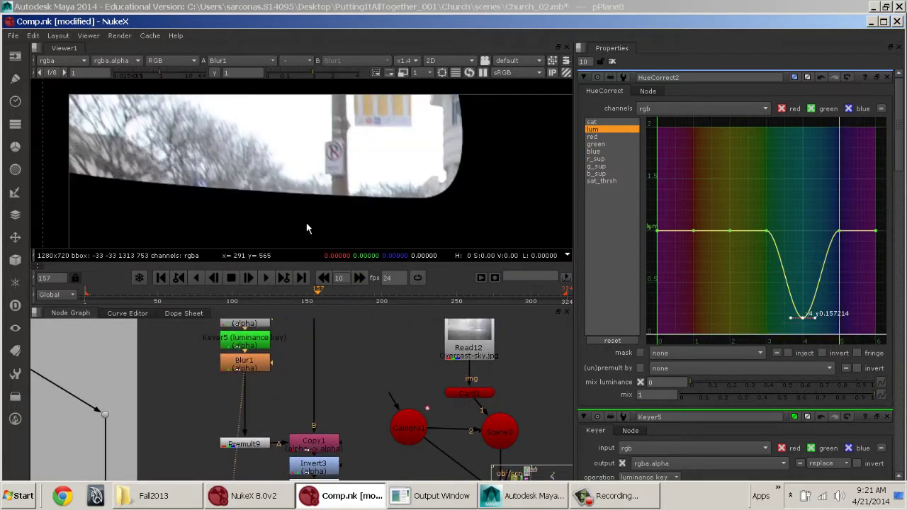
middle_drag(284, 397, 321, 415)
click(301, 384)
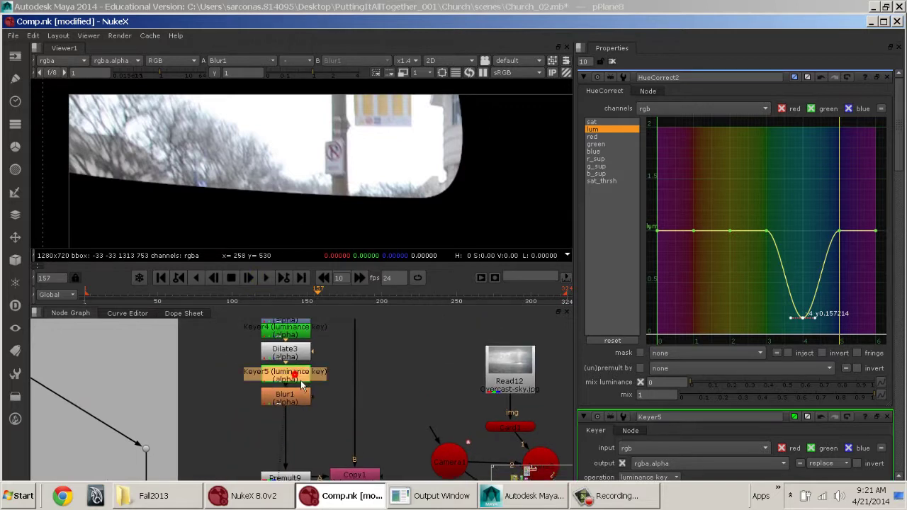
ctrl+click(294, 177)
key(a)
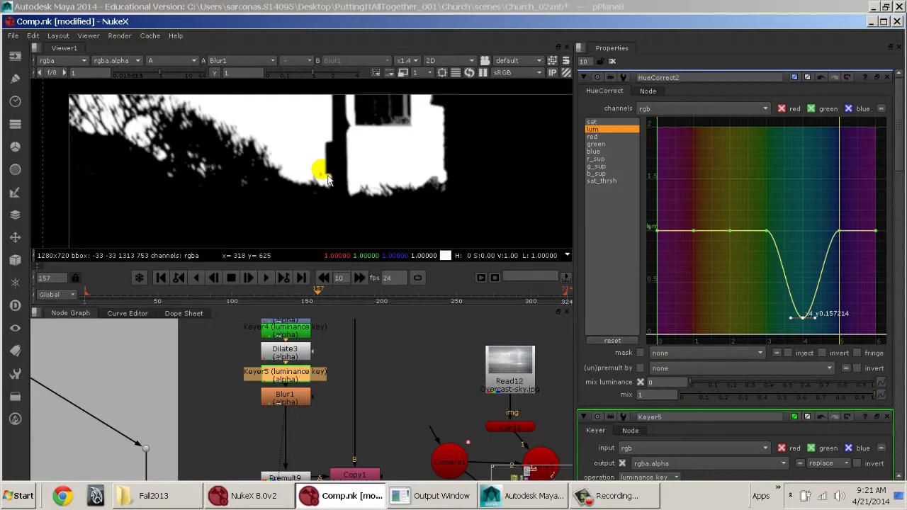
key(a)
Step: Connect HueCorrect2's mask input to Blur1 and route the connection through a dot outside the Copy1 branch
middle_drag(374, 422, 370, 245)
middle_drag(435, 374, 455, 427)
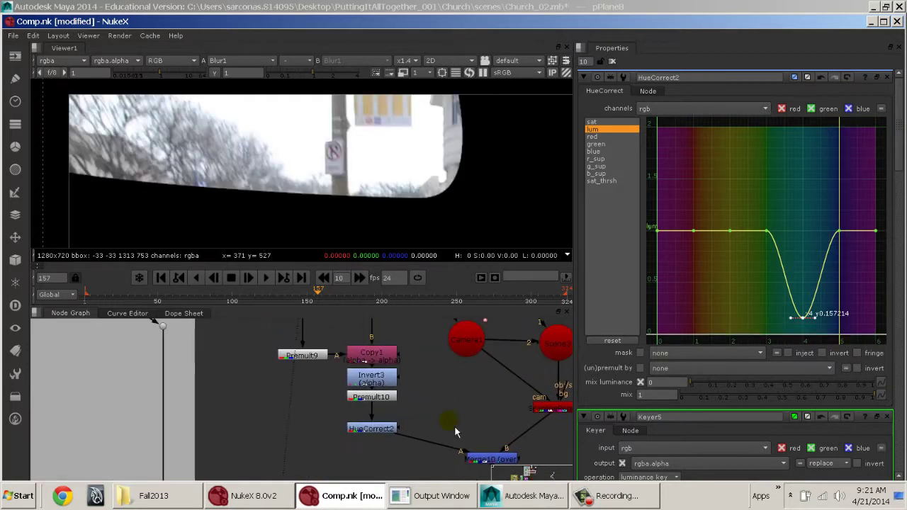
drag(403, 428, 292, 388)
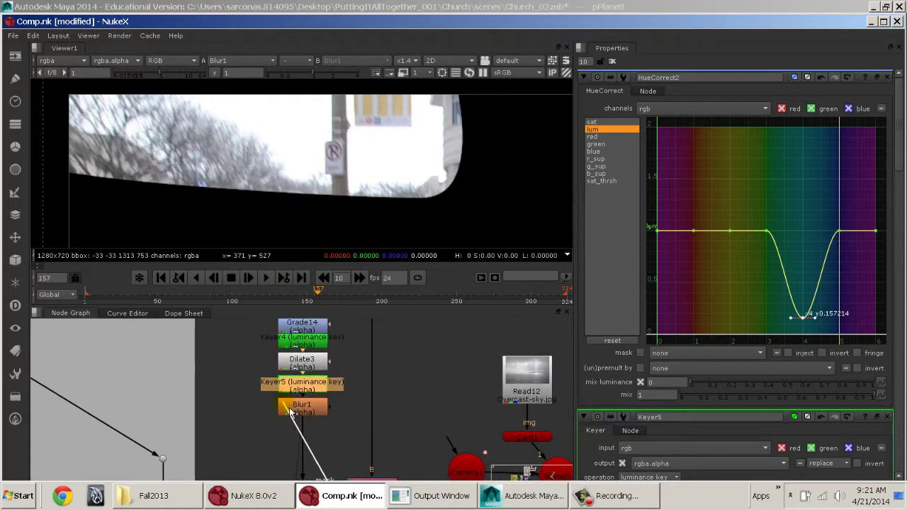
middle_drag(329, 458, 339, 317)
middle_drag(344, 349, 360, 401)
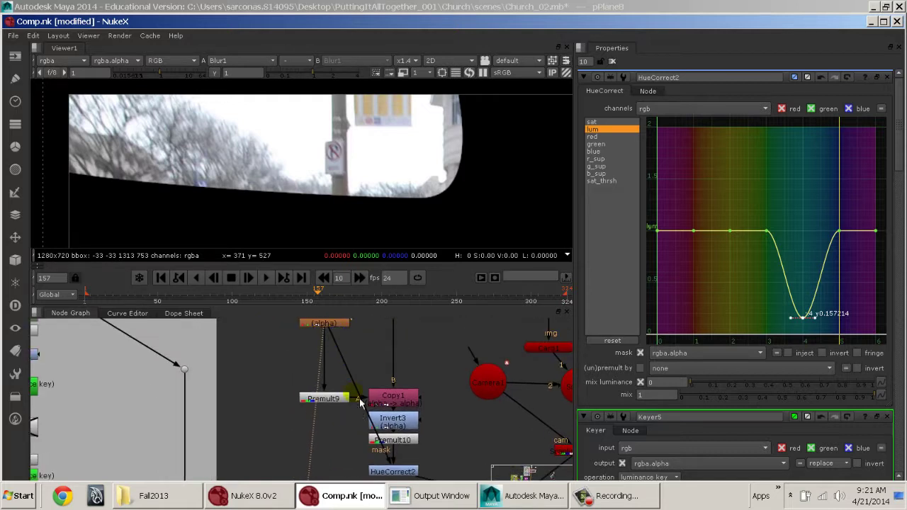
drag(361, 407, 251, 479)
middle_drag(356, 434, 329, 436)
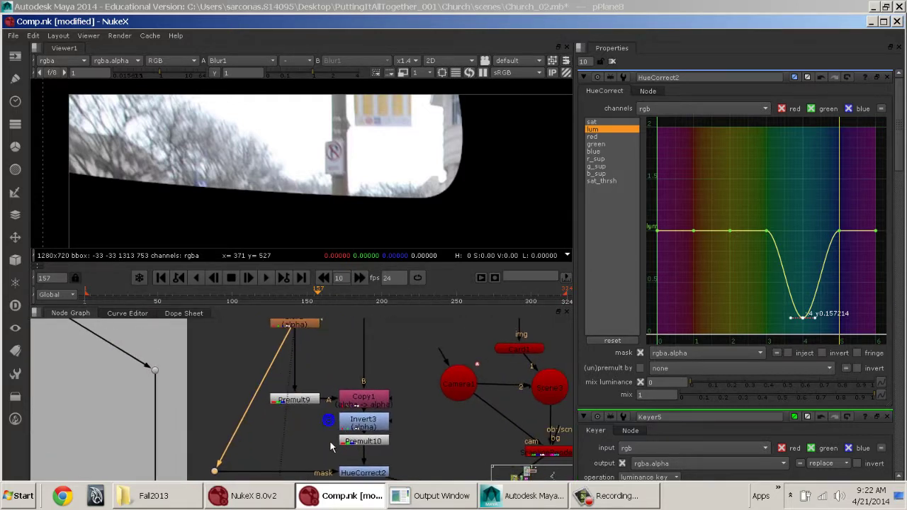
Step: Display Merge10 and adjust HueCorrect2's lum curve to about 1.02 at hue 5 and 0.56 at hue 3
middle_drag(397, 468, 292, 379)
click(365, 416)
key(1)
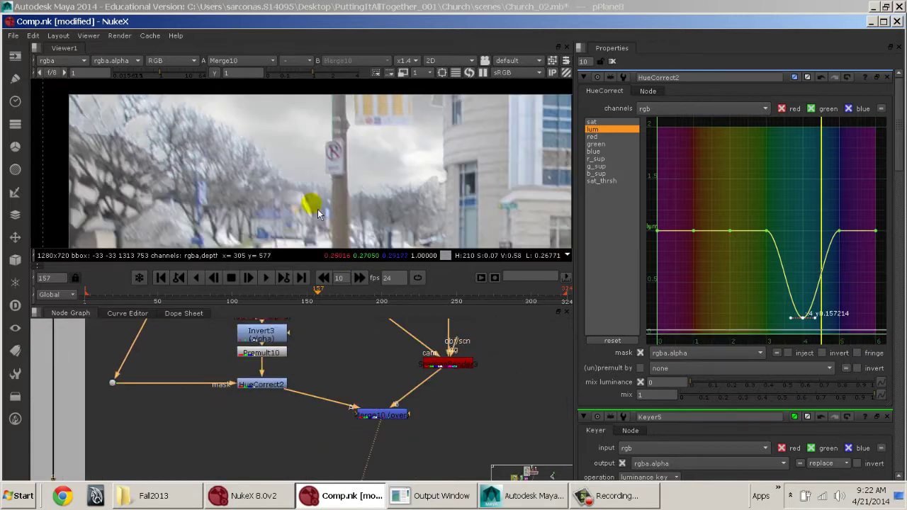
click(249, 383)
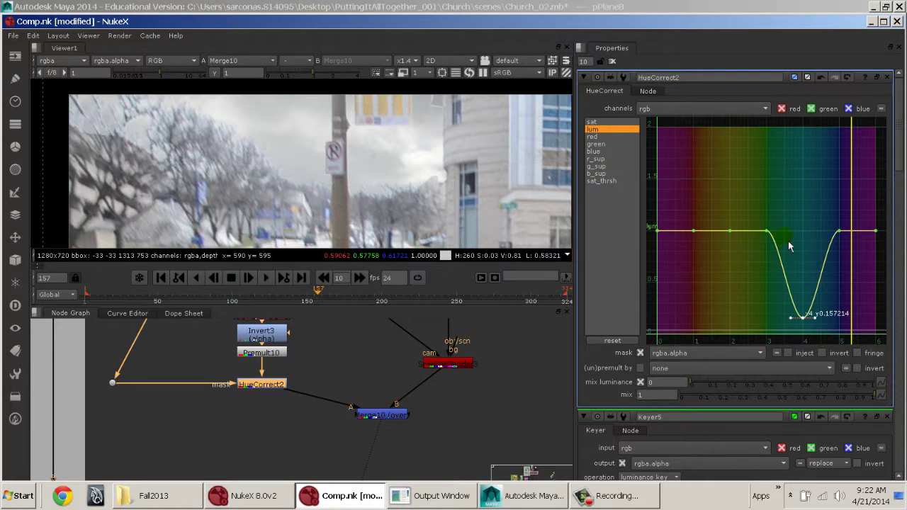
drag(839, 232, 877, 237)
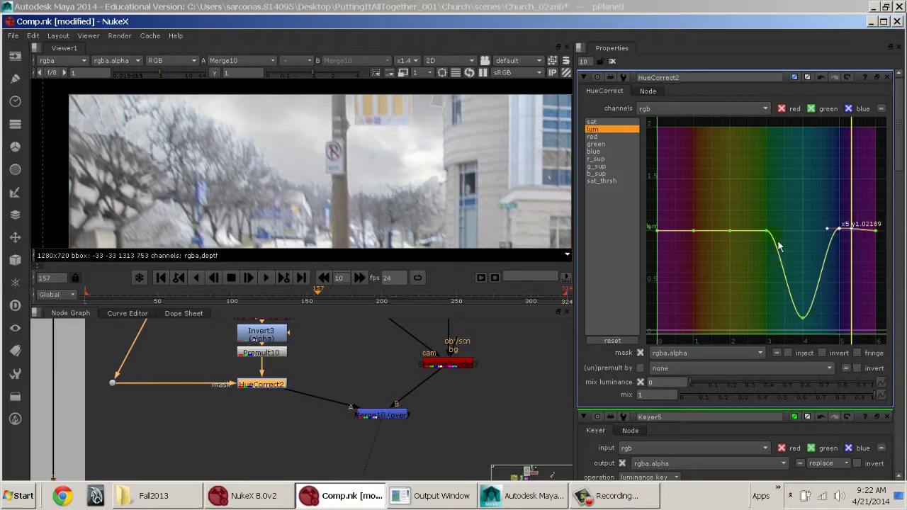
drag(768, 233, 777, 285)
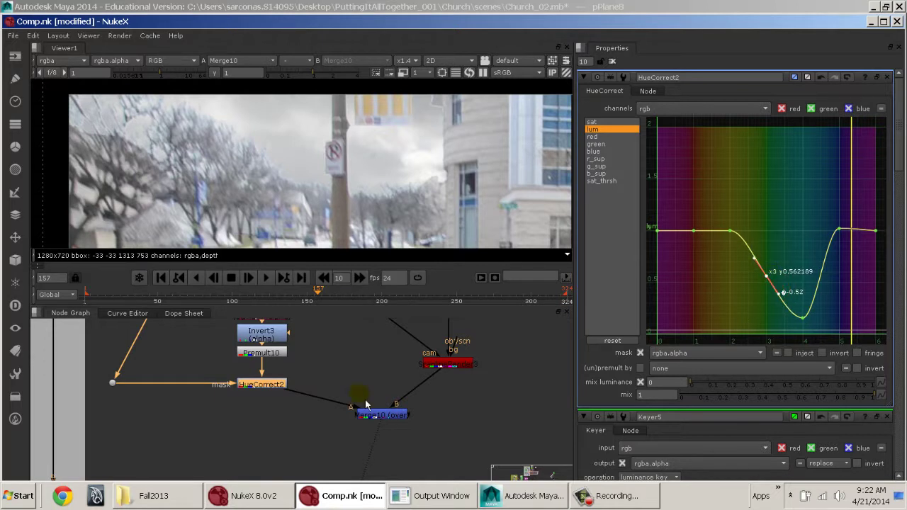
Step: Check Dilate2 in the existing backdrop branch and insert an Erode (filter) node between Blur1 and HueCorrect2's mask dot
middle_drag(189, 418, 421, 421)
middle_drag(247, 398, 375, 342)
middle_drag(352, 463, 333, 376)
click(316, 404)
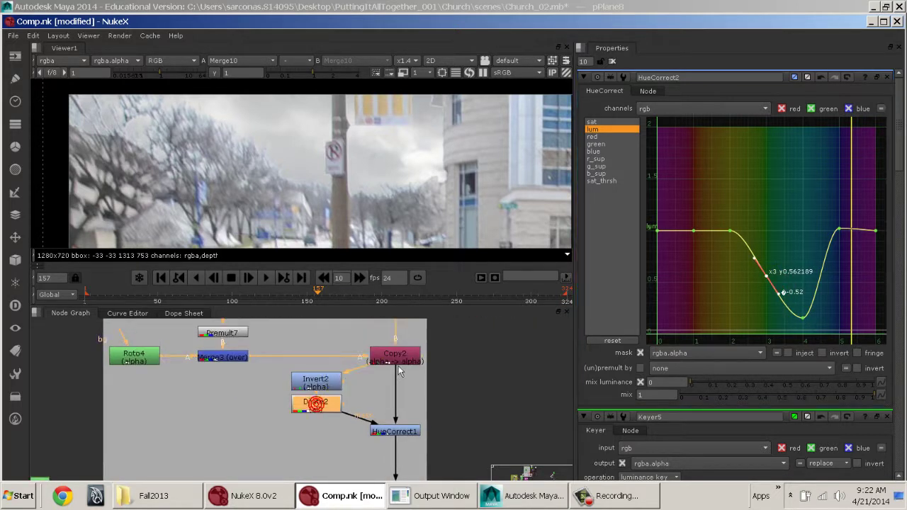
middle_drag(399, 370, 310, 370)
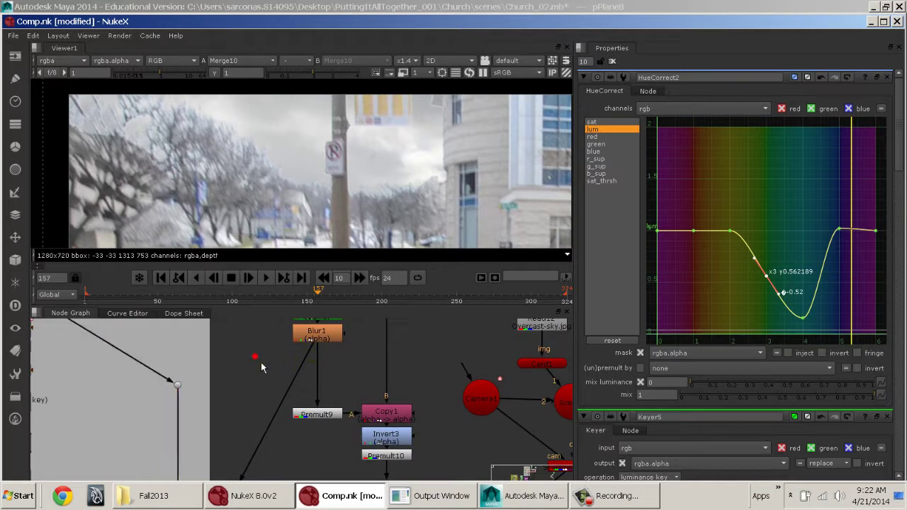
key(Tab)
text(erod)
key(Down)
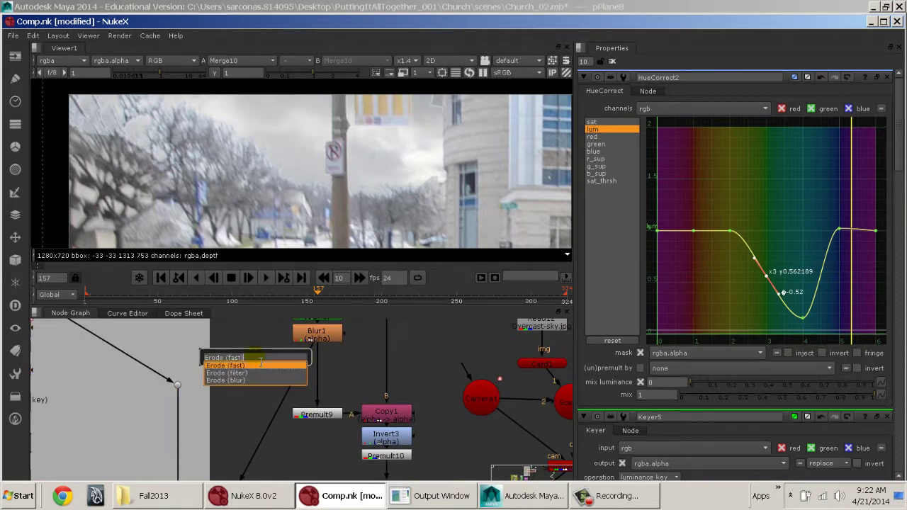
key(Return)
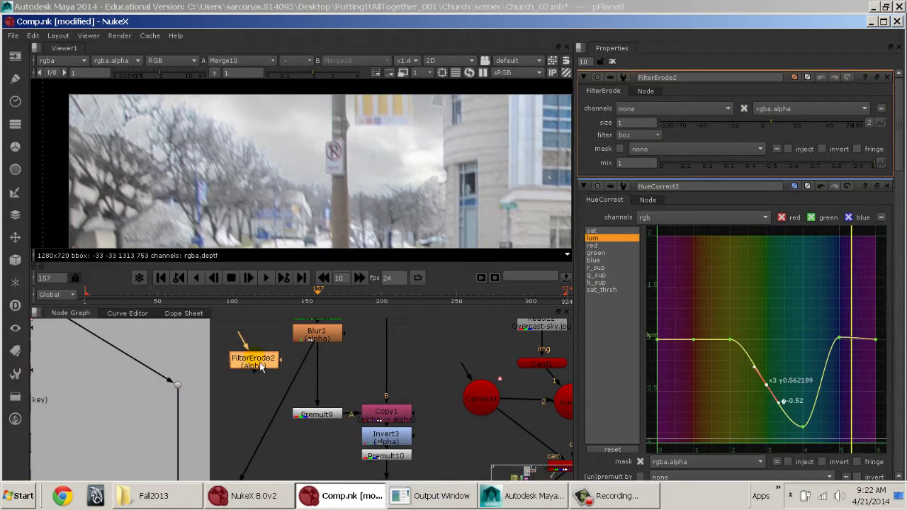
drag(261, 366, 247, 384)
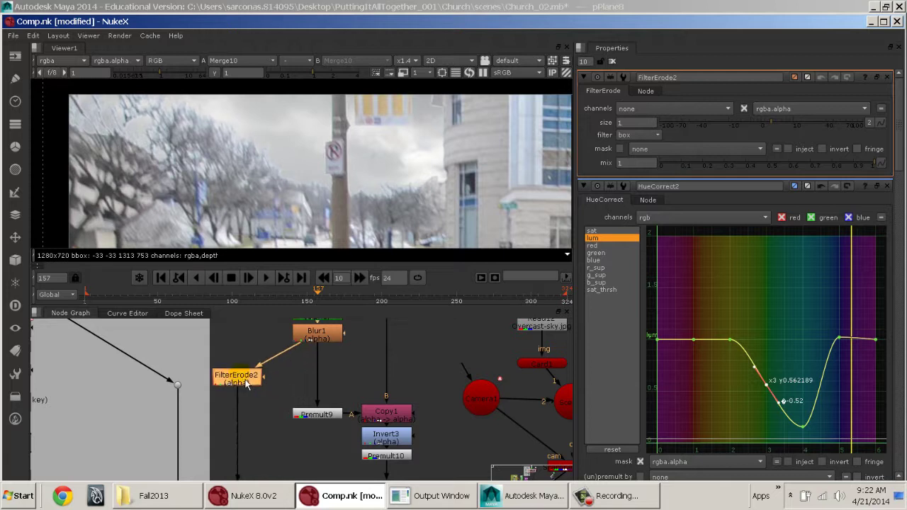
Step: Try a FilterErode2 size of -4.5 while viewing its alpha, and check the effect in Merge10
key(a)
ctrl+shift+click(222, 385)
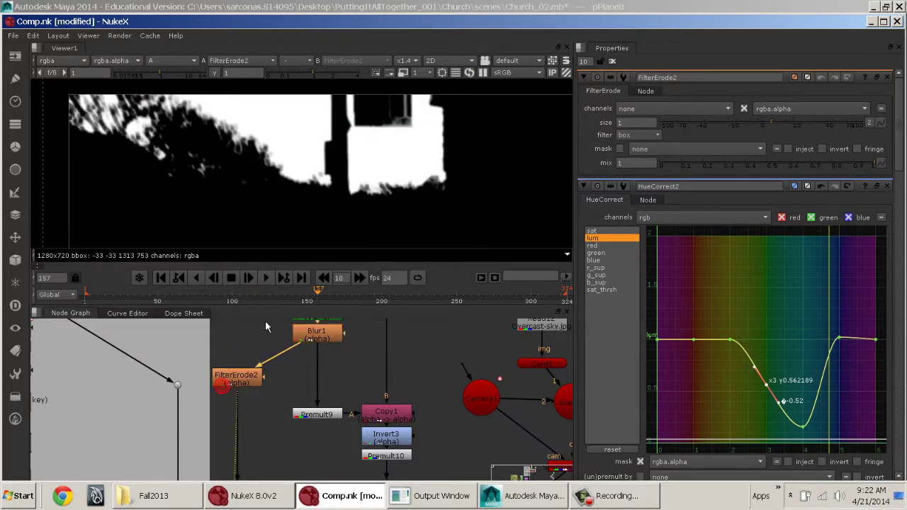
mouse_move(753, 128)
mouse_down()
mouse_move(797, 132)
mouse_move(746, 142)
mouse_up()
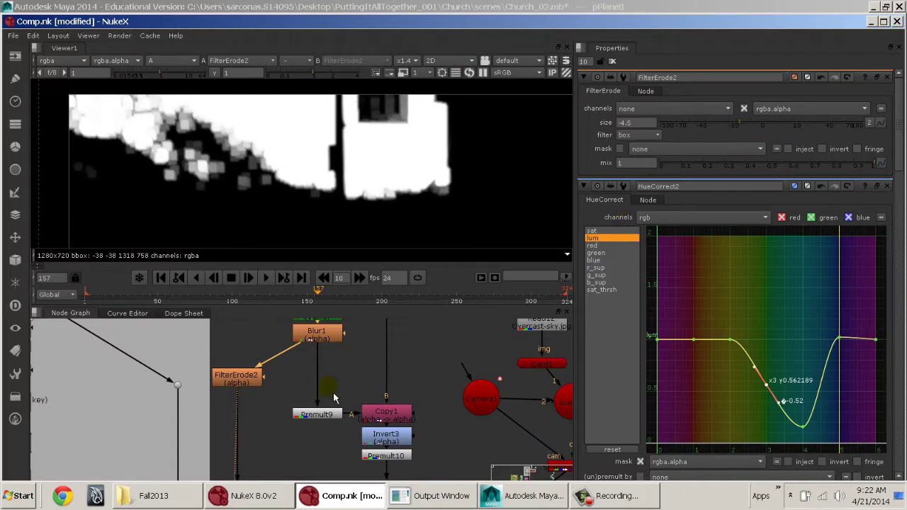
middle_drag(328, 446, 287, 294)
middle_drag(383, 388, 347, 420)
click(429, 401)
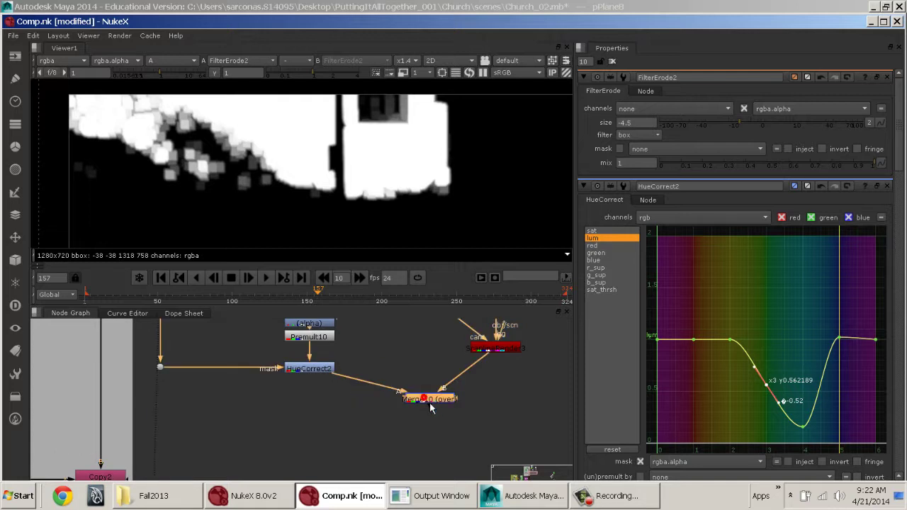
key(1)
key(a)
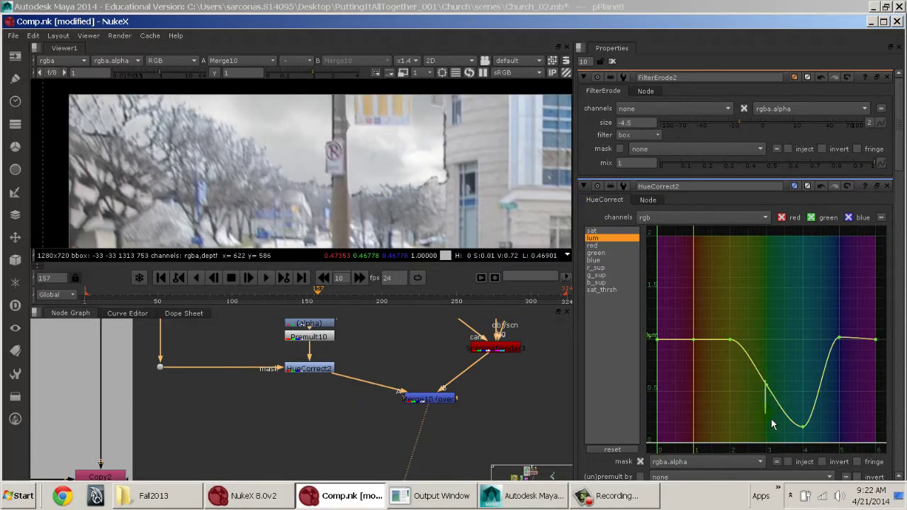
Step: Lower HueCorrect2's lum curve to about 0.5 at hue 3 and set FilterErode2's size to 3
mouse_move(775, 391)
mouse_down()
mouse_move(774, 376)
mouse_move(769, 418)
mouse_move(758, 396)
mouse_move(768, 387)
mouse_up()
drag(739, 124, 766, 125)
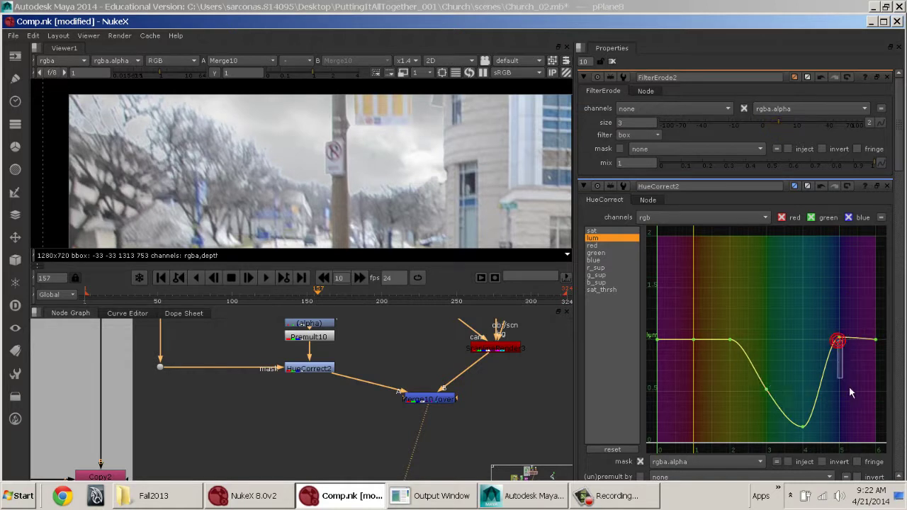
drag(847, 343, 842, 393)
Step: Try raising HueCorrect2's sat curve at hue 4 and sample the hues along the tree edges
click(595, 231)
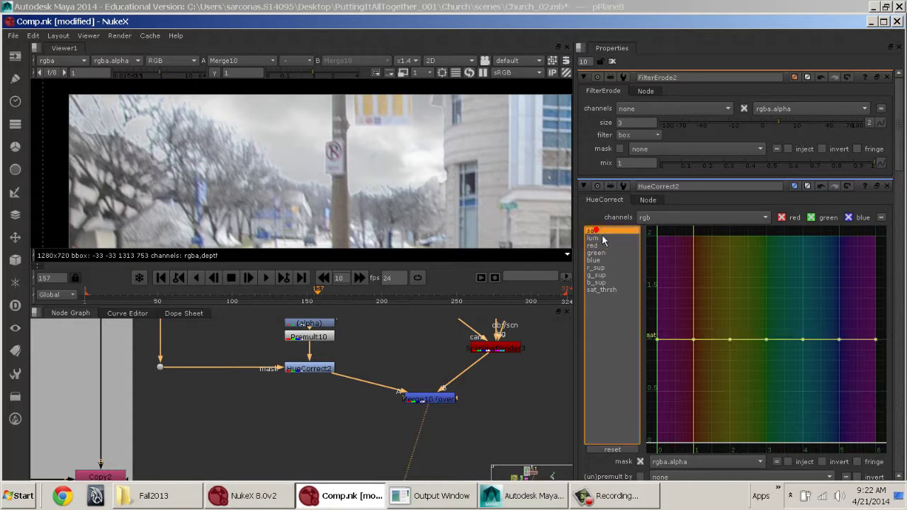
drag(810, 350, 835, 275)
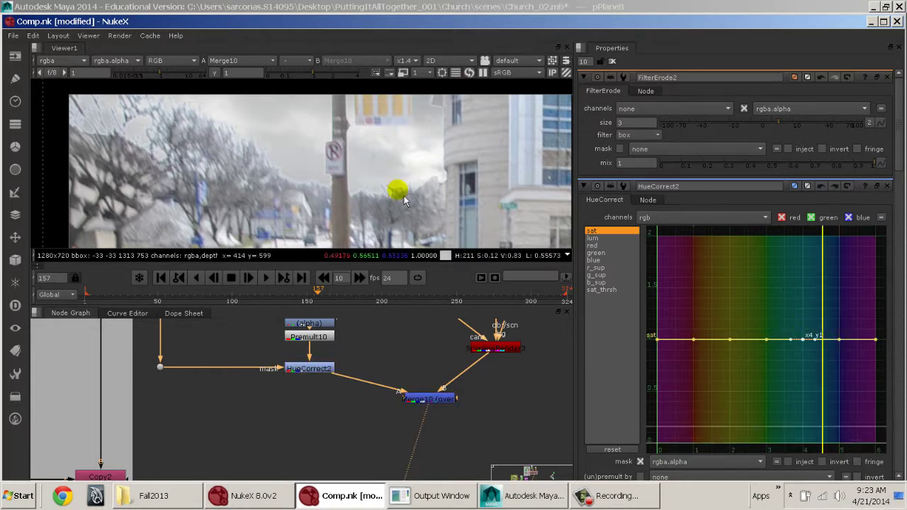
mouse_move(399, 188)
ctrl+mouse_down()
mouse_move(308, 178)
mouse_move(352, 210)
ctrl+mouse_up()
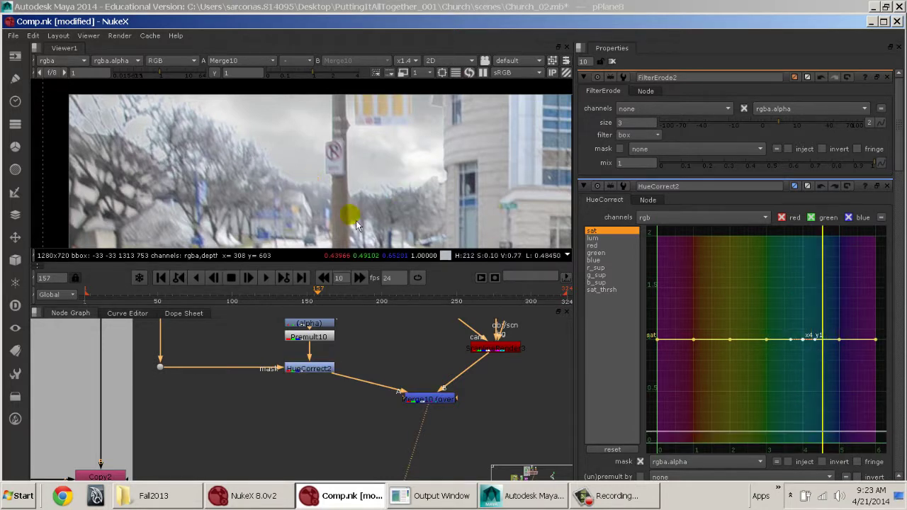
click(884, 329)
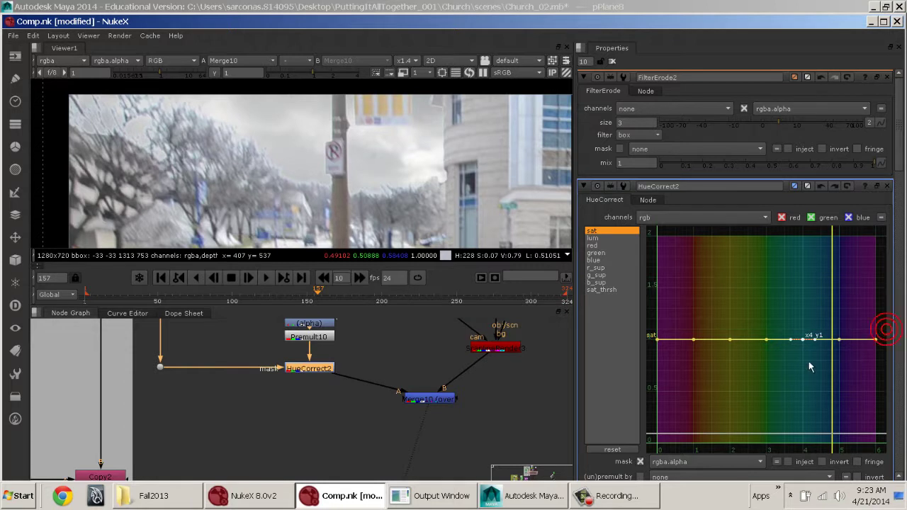
Step: Try raising all points of HueCorrect2's g_sup curve to about 1.93
click(597, 275)
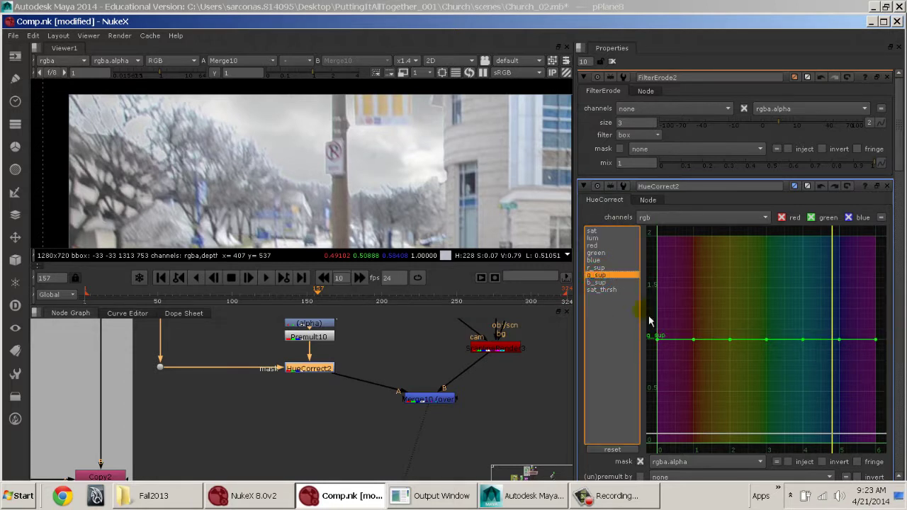
drag(652, 330, 891, 379)
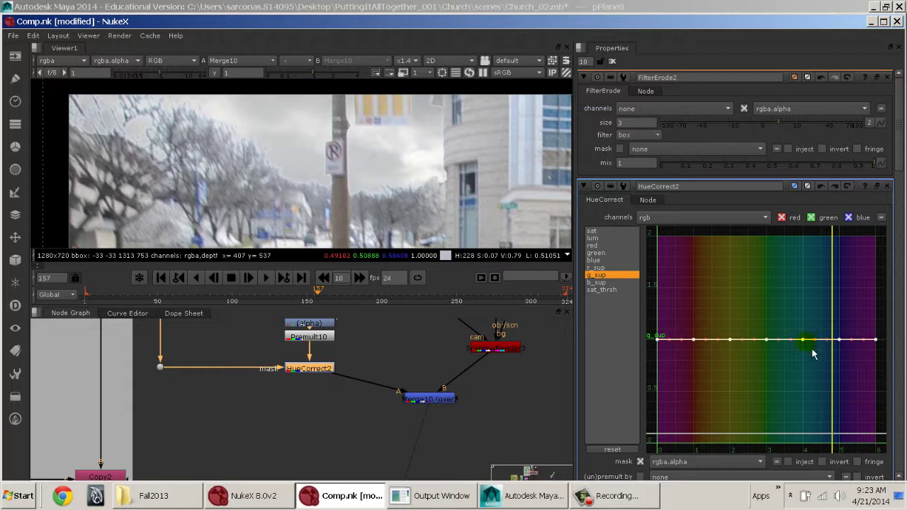
drag(813, 347, 811, 252)
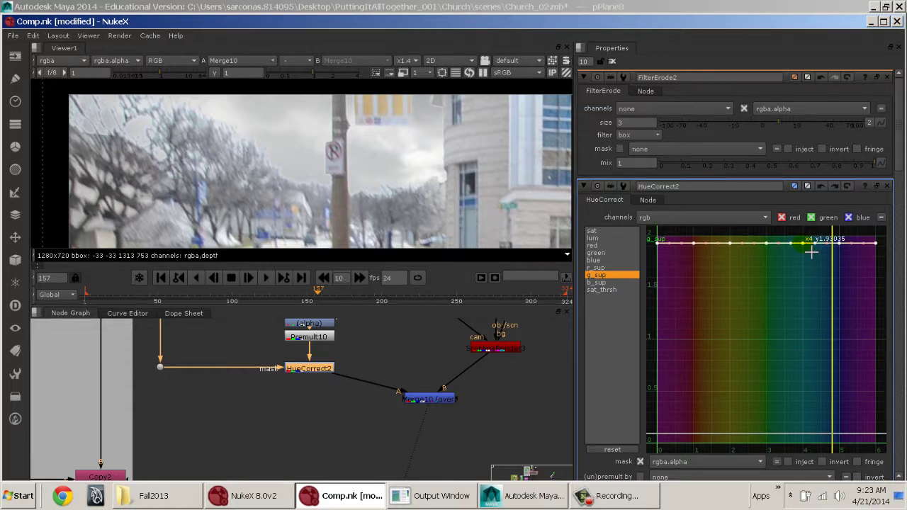
drag(811, 255, 603, 304)
Step: Examine HueCorrect2's sat_thrsh curve together with its mask and mix settings
middle_drag(330, 374, 333, 412)
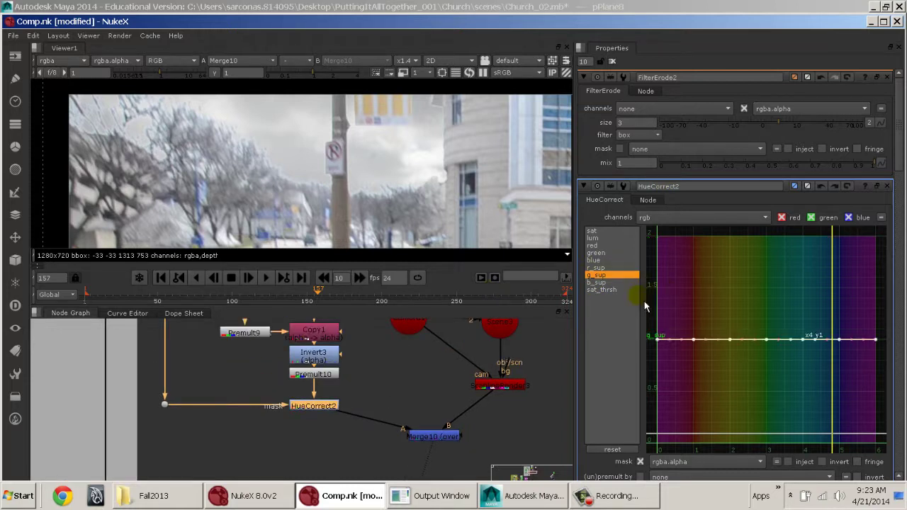
click(624, 289)
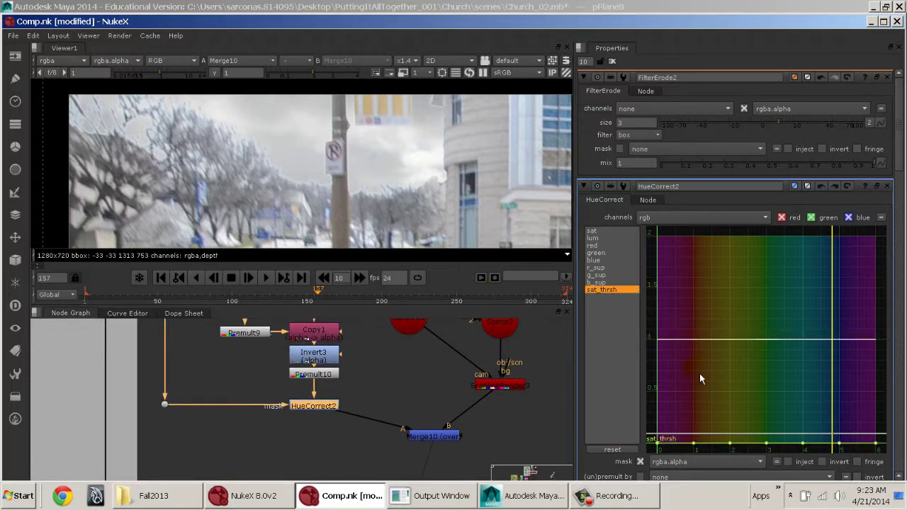
scroll(699, 374, down, 3)
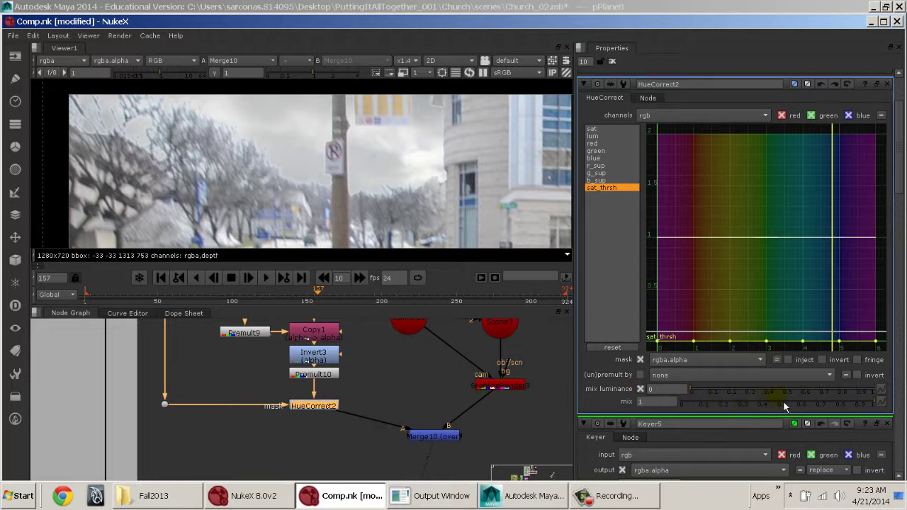
Step: Try a lower mix on HueCorrect2, restore it to 1, and toggle the node off and on to compare the result
drag(782, 402, 652, 401)
drag(772, 413, 875, 407)
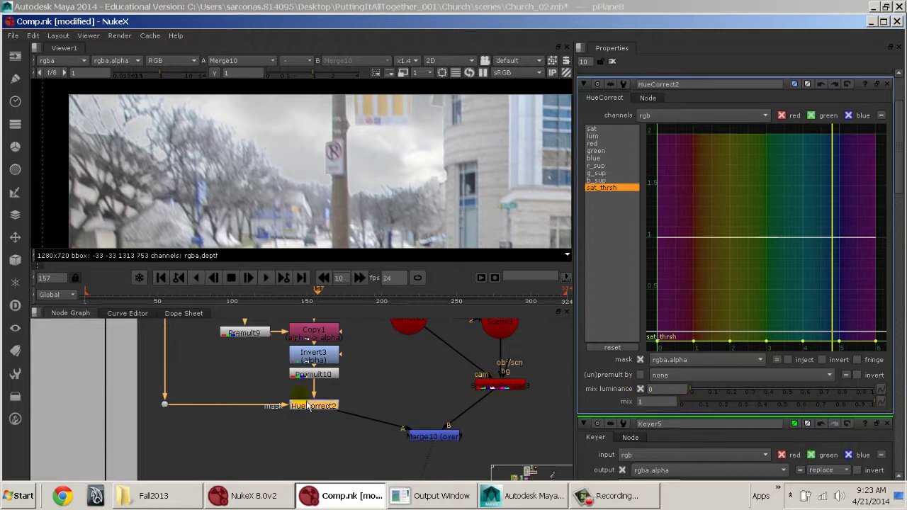
key(d)
key(d)
key(d)
key(d)
key(d)
Step: View FilterErode2's output and compare its alpha matte with the colour image around the trees
middle_drag(280, 376, 416, 457)
click(302, 377)
key(1)
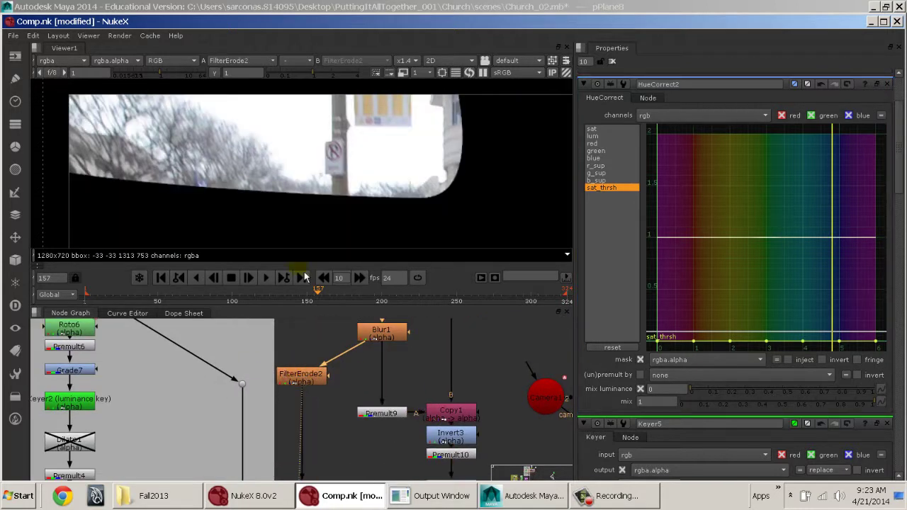
key(a)
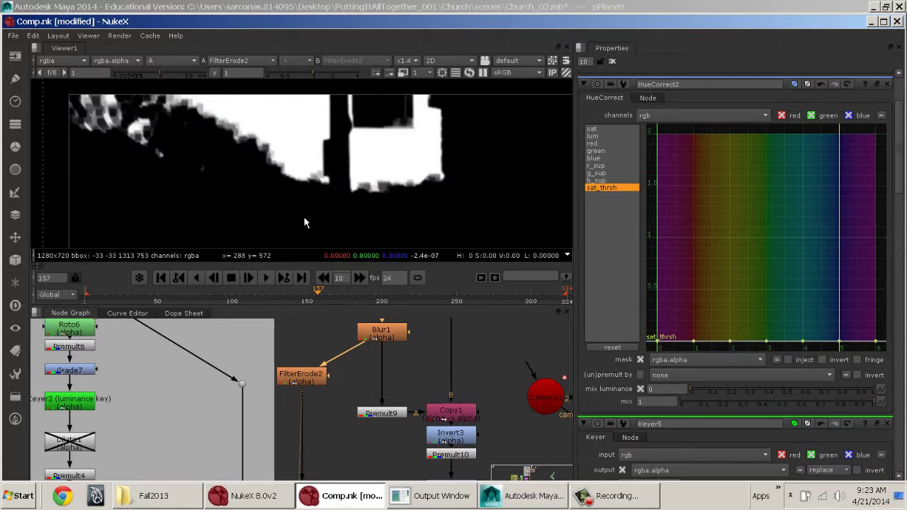
key(a)
key(a)
key(a)
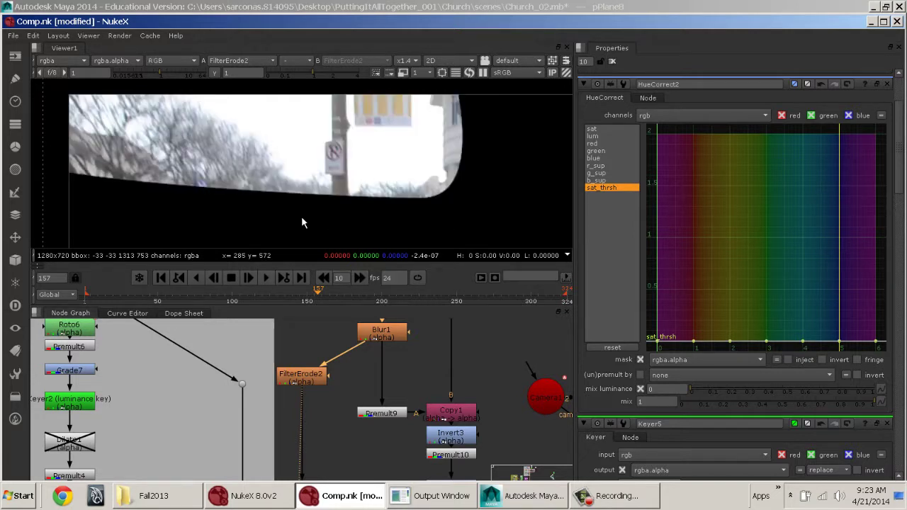
key(a)
key(a)
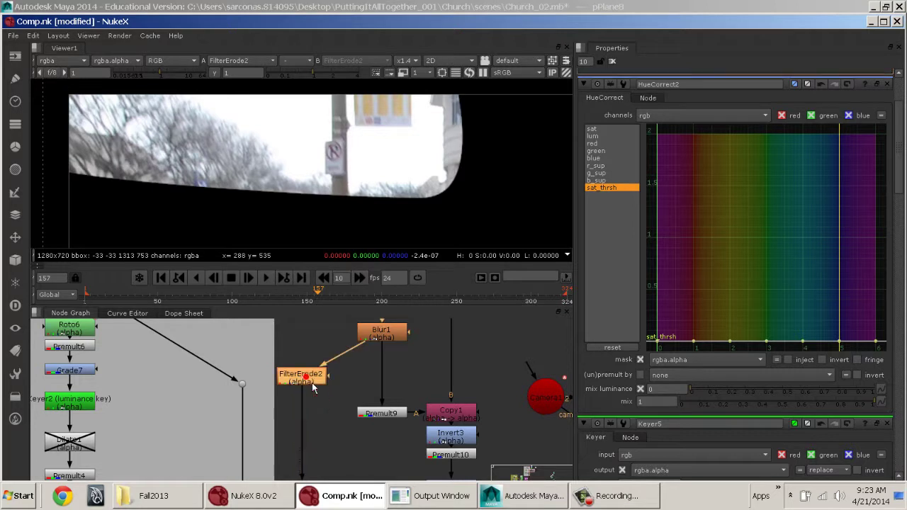
Step: Try FilterErode2 sizes of -0.8 and -13.5 while viewing its alpha matte
double_click(310, 382)
click(764, 128)
key(a)
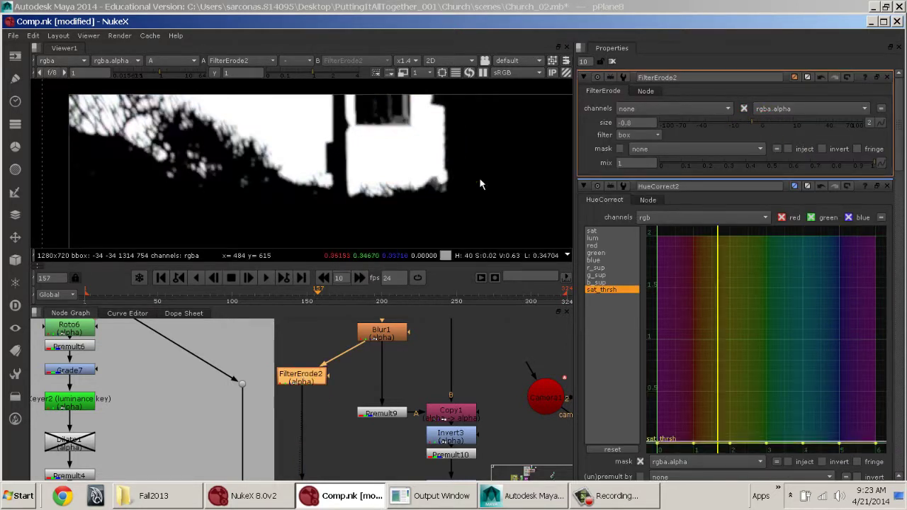
drag(760, 131, 729, 136)
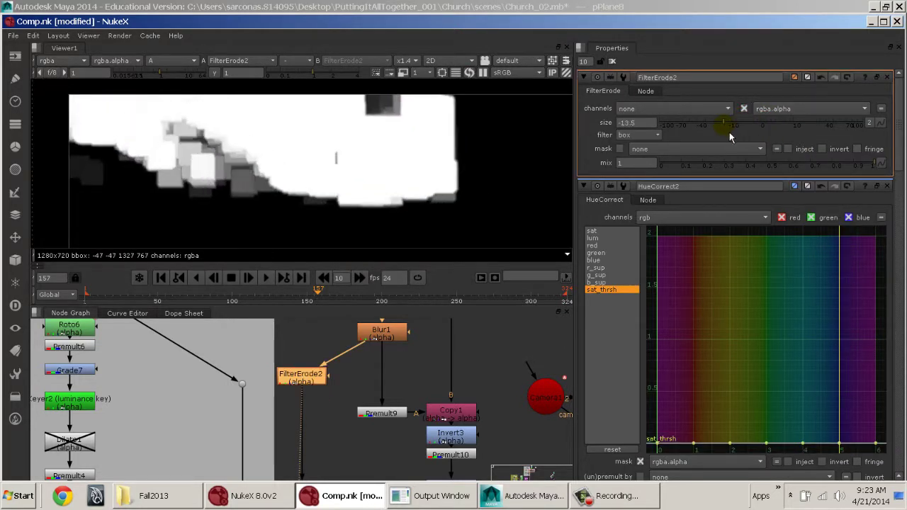
Step: Check HueCorrect2's alpha and the Merge10 composite, and try FilterErode2 sizes of -0.02 and -1.4
middle_drag(366, 449, 287, 330)
click(370, 372)
key(1)
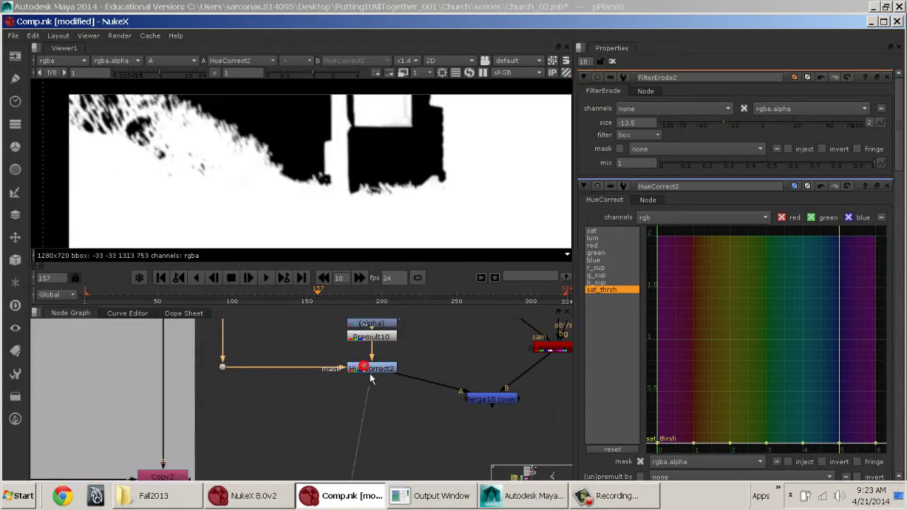
click(495, 400)
key(1)
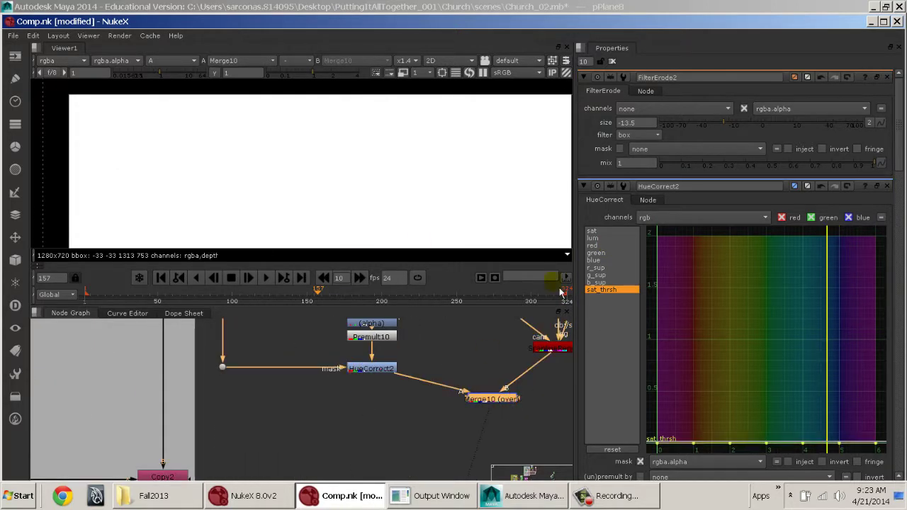
key(a)
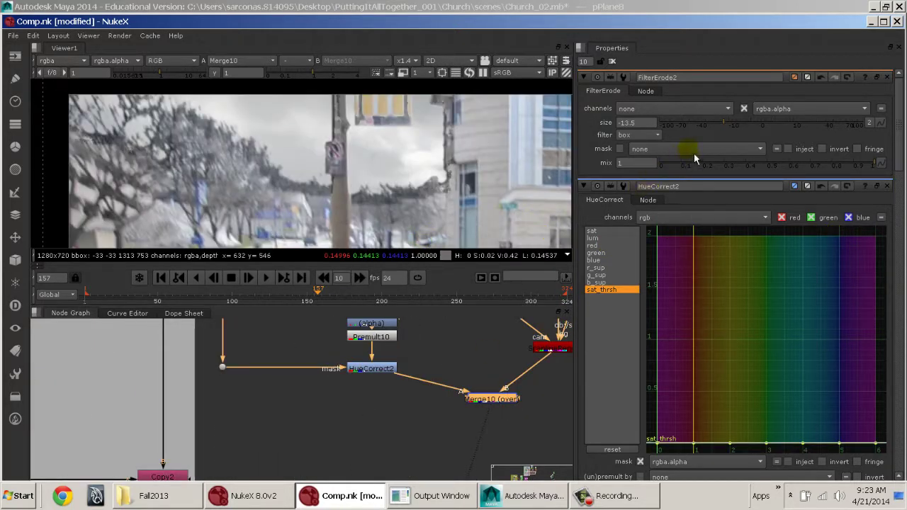
drag(735, 129, 759, 131)
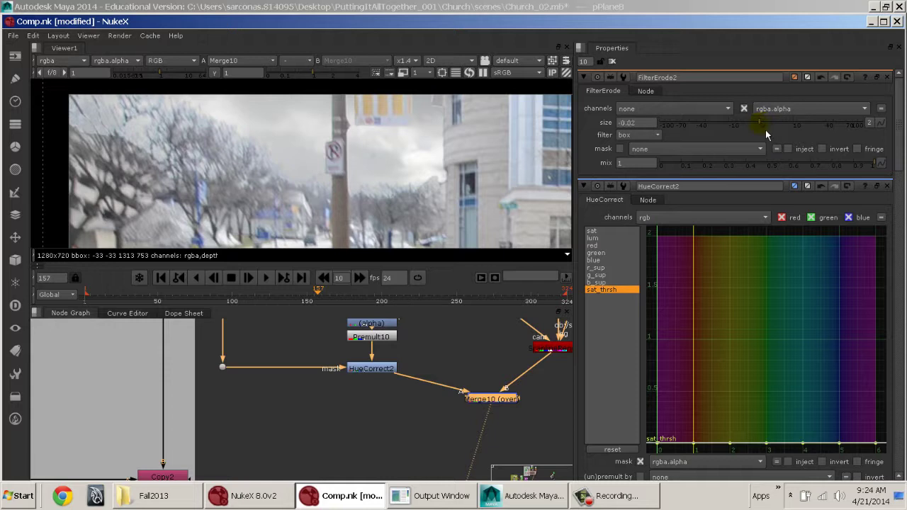
drag(766, 135, 753, 135)
Step: Delete FilterErode2 so that Blur1 feeds HueCorrect2's mask directly
middle_drag(359, 393, 396, 503)
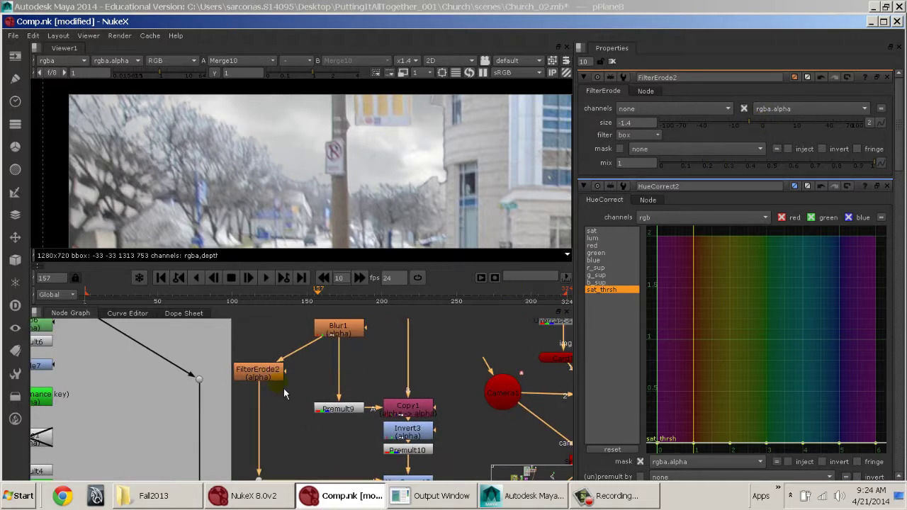
click(270, 373)
key(Delete)
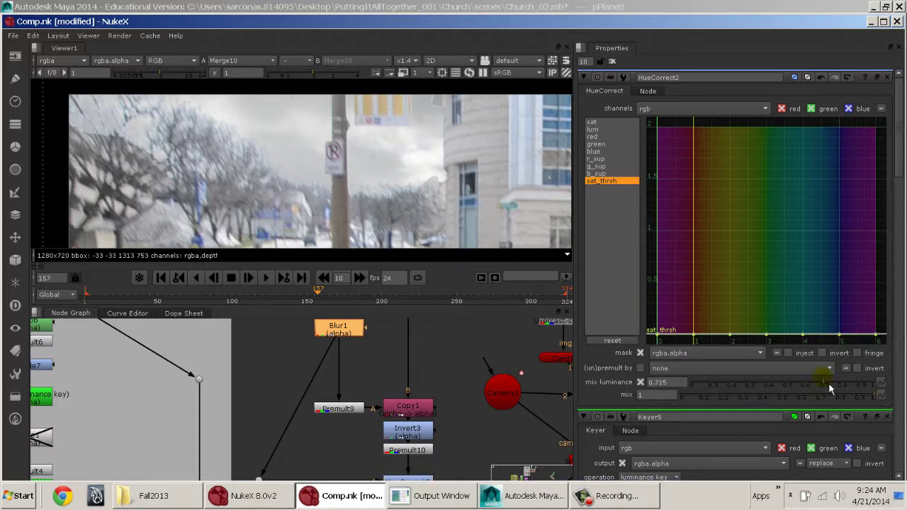
Step: Set HueCorrect2's mix luminance to 0.515 and its lum curve to about 0.135 at hue 4, and check the composite
click(613, 152)
click(610, 145)
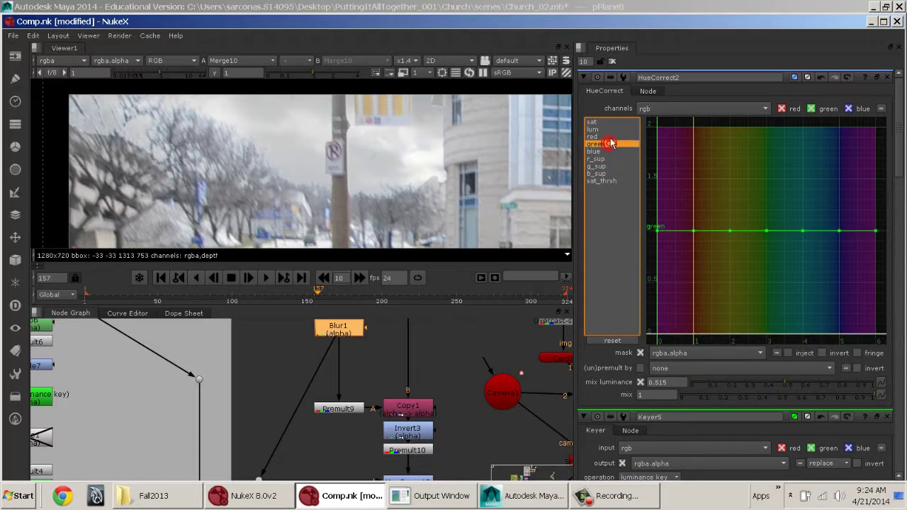
click(605, 131)
mouse_move(804, 320)
mouse_down()
mouse_move(810, 307)
mouse_move(812, 321)
mouse_up()
scroll(450, 199, down, 1)
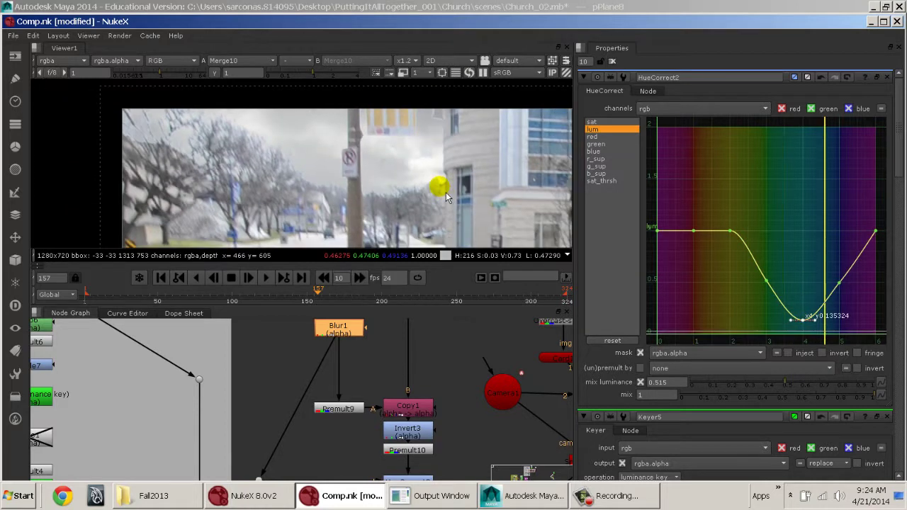
scroll(383, 177, down, 4)
scroll(347, 162, up, 6)
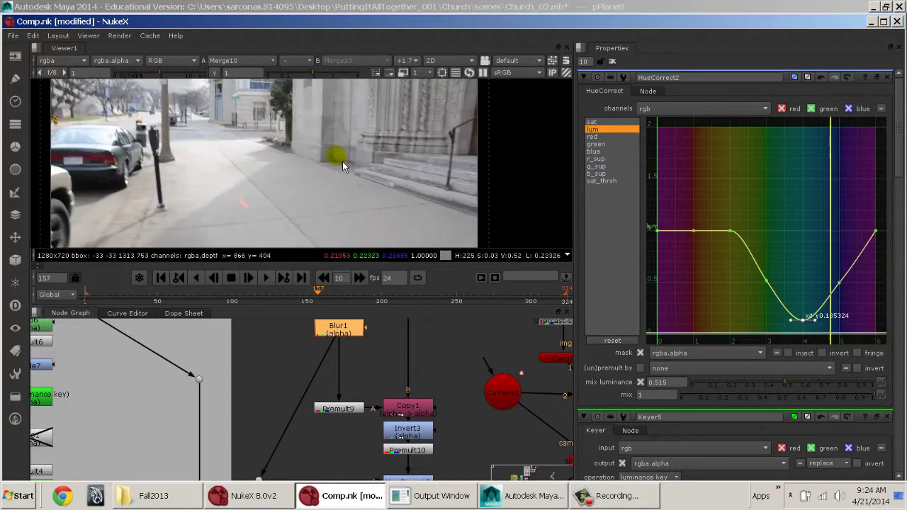
scroll(311, 183, down, 1)
Step: Close all open properties panels and look over the earlier keying branch in the grey backdrop
click(613, 61)
middle_drag(338, 172, 350, 184)
middle_drag(469, 395, 370, 308)
key(space)
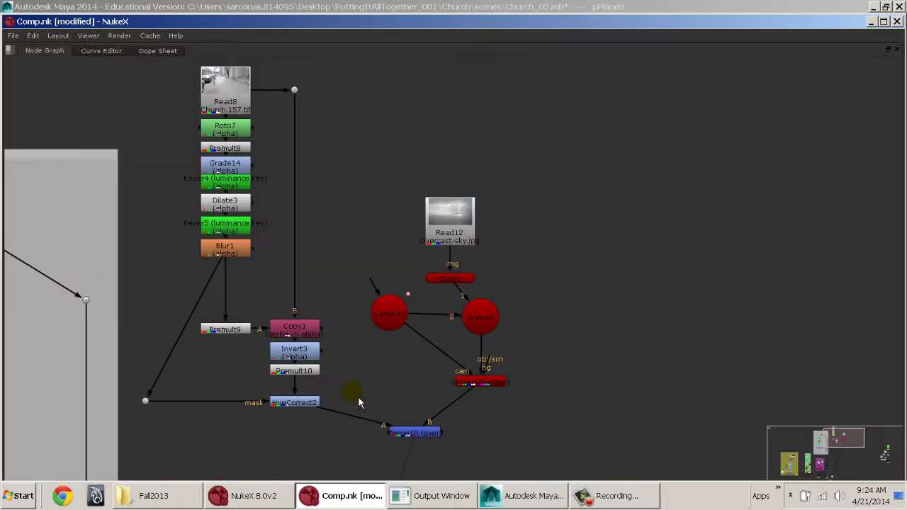
middle_drag(359, 397, 464, 352)
scroll(378, 366, down, 3)
middle_drag(378, 366, 508, 249)
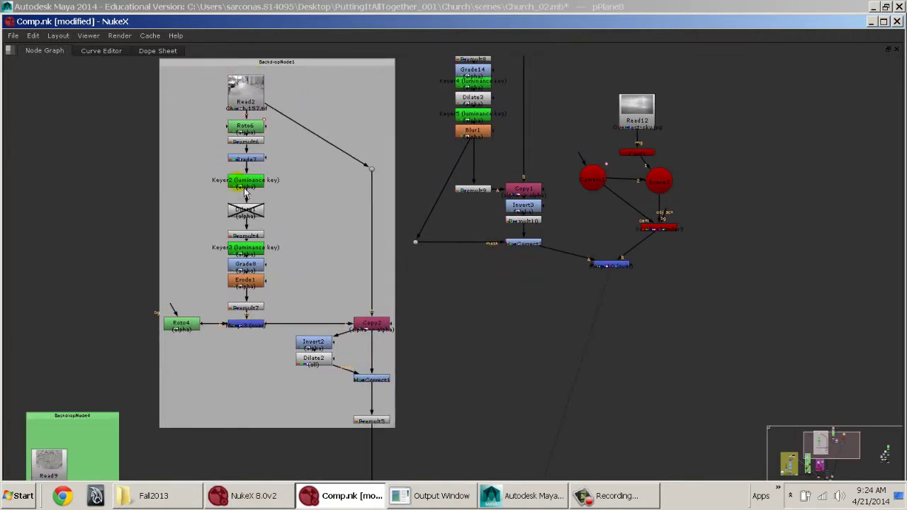
middle_drag(291, 376, 312, 245)
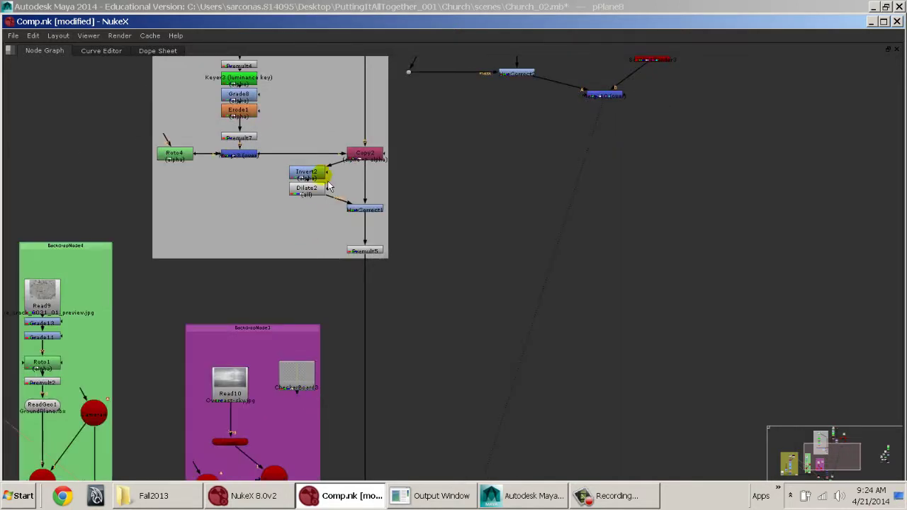
middle_drag(291, 312, 293, 385)
key(space)
middle_drag(359, 367, 340, 489)
middle_drag(357, 438, 353, 464)
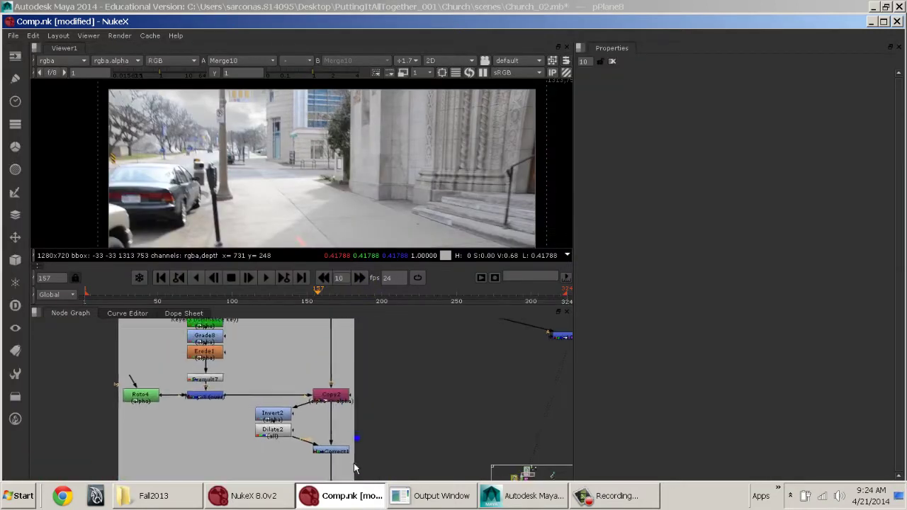
Step: View the alpha of Copy2 in the grey backdrop and the alpha of Invert3 in the new branch
click(324, 397)
key(1)
key(a)
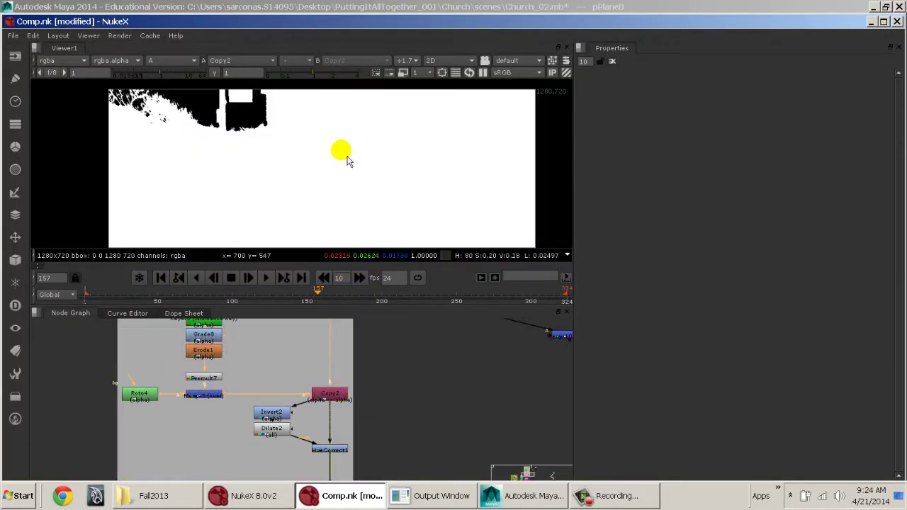
middle_drag(392, 368, 351, 461)
middle_drag(406, 400, 322, 439)
middle_drag(388, 444, 385, 424)
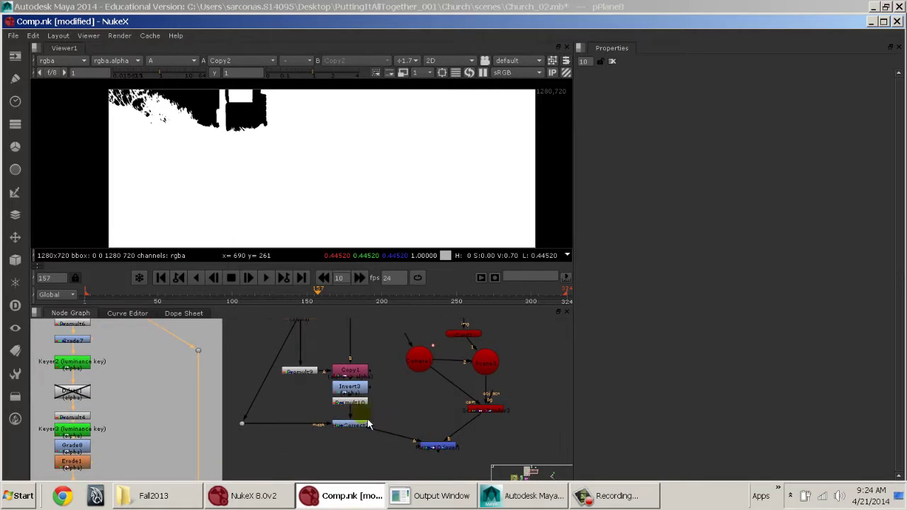
click(361, 394)
key(1)
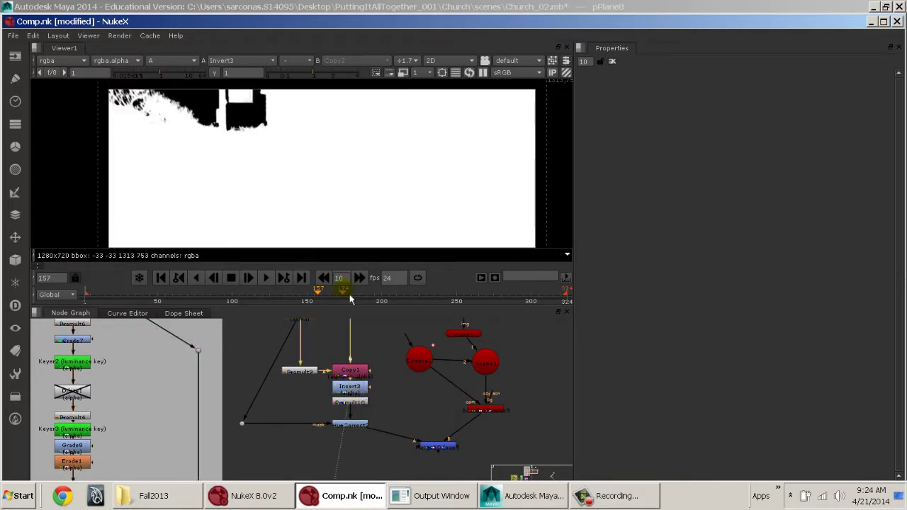
Step: Compare the Invert3 and Copy2 mattes repeatedly along the tree line and the lamp post
click(322, 178)
middle_drag(254, 145, 362, 208)
scroll(358, 205, up, 4)
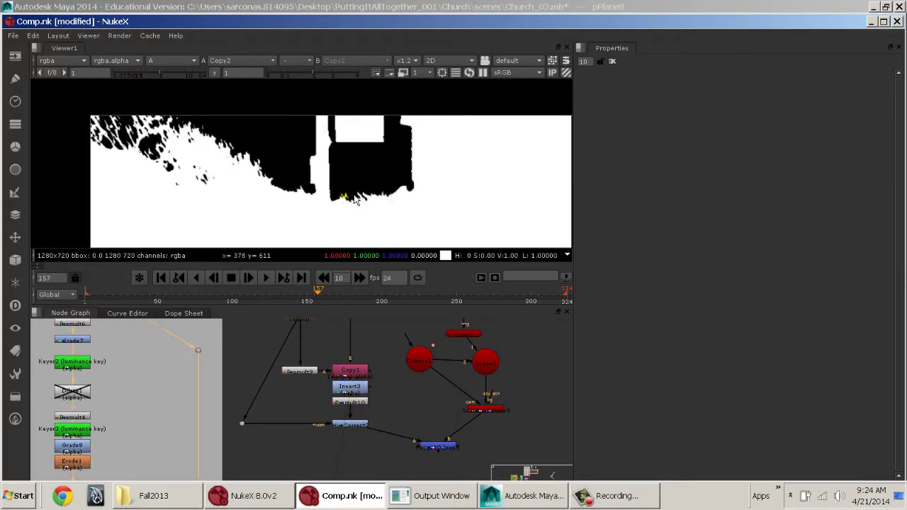
key(2)
key(1)
key(2)
key(1)
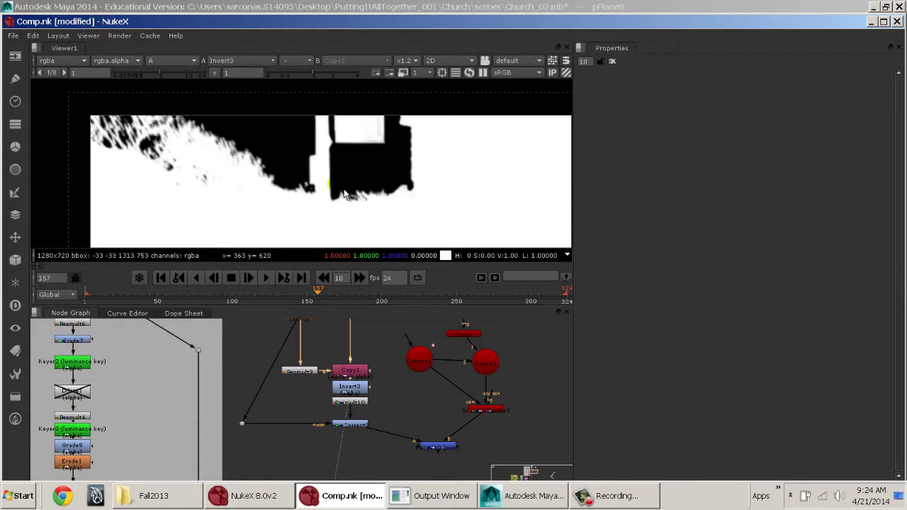
key(2)
key(1)
key(2)
key(1)
key(2)
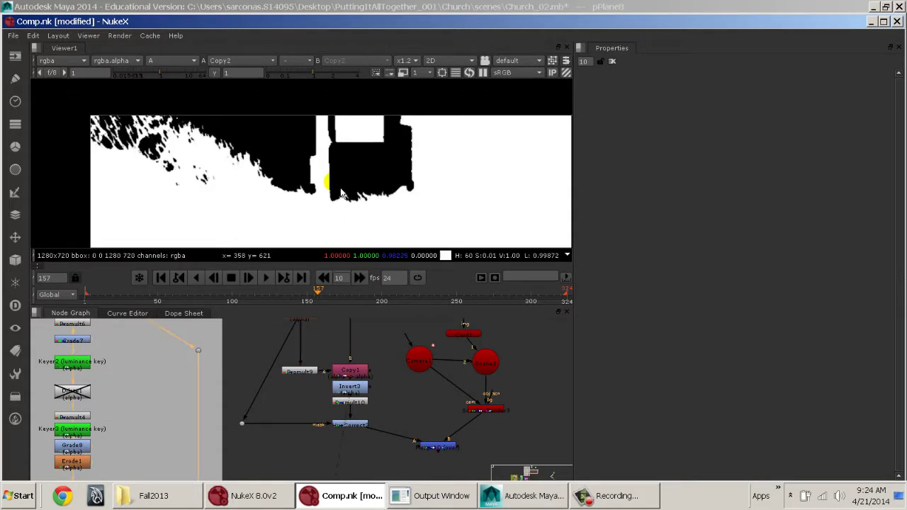
key(1)
key(2)
key(1)
key(2)
key(1)
key(2)
Step: View the earlier branch in colour, checking Premult5's output and the Merge6 composite with the overcast sky
key(a)
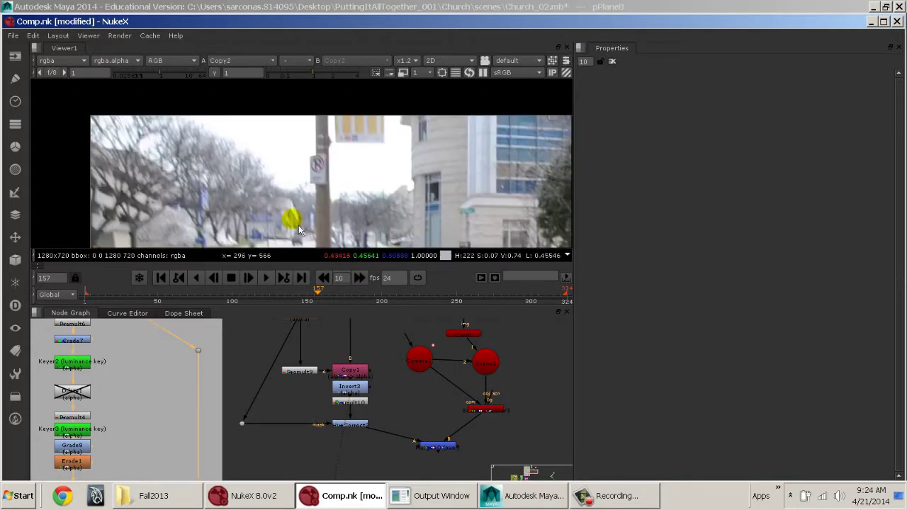
middle_drag(328, 439, 373, 275)
middle_drag(356, 355, 369, 324)
click(254, 408)
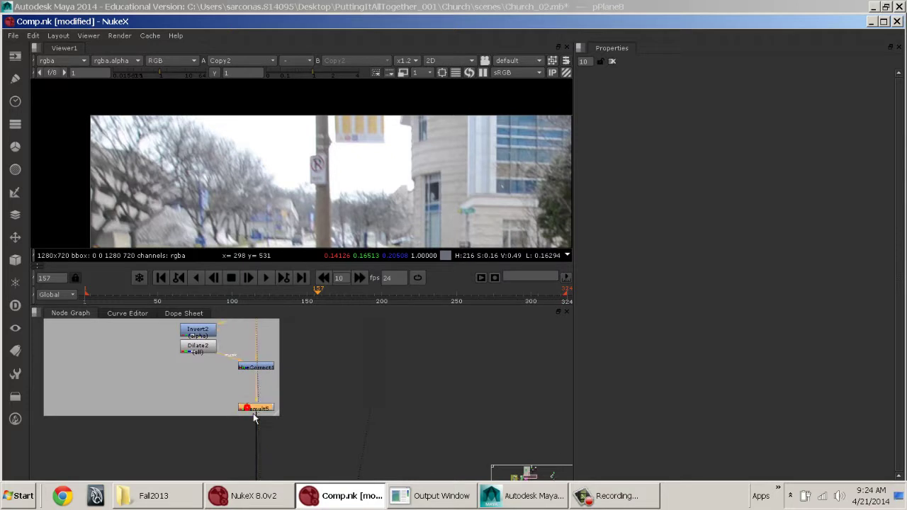
key(1)
middle_drag(312, 407, 338, 261)
middle_drag(327, 404, 391, 348)
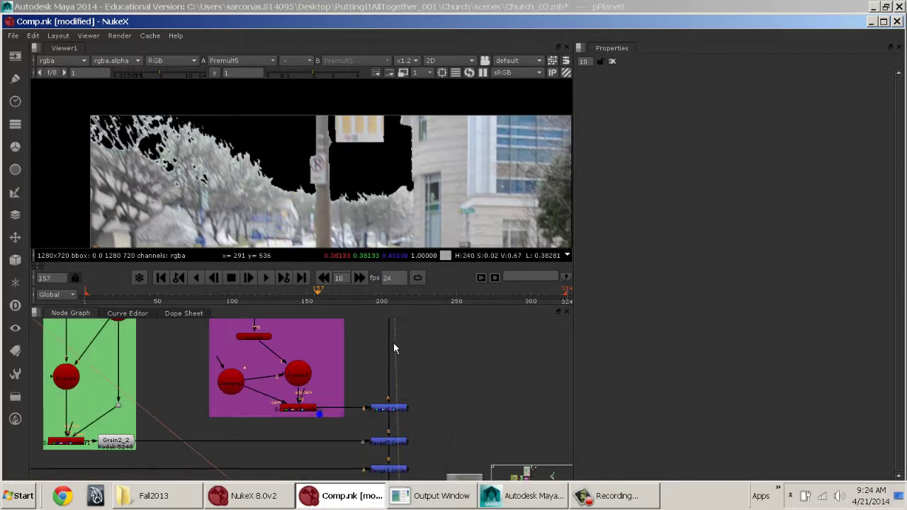
click(391, 403)
key(1)
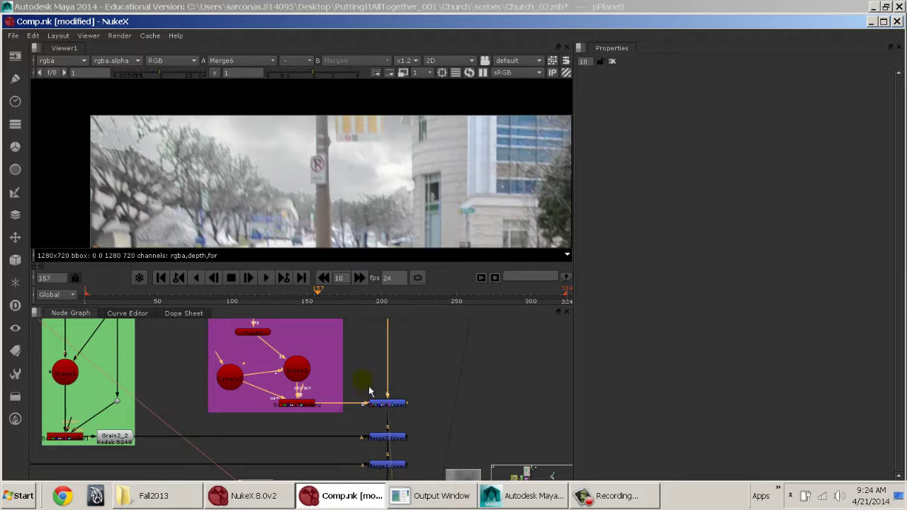
Step: Examine the merge chain below the backdrops and how Merge6 combines the sky render with Premult5
key(space)
middle_drag(397, 420, 464, 225)
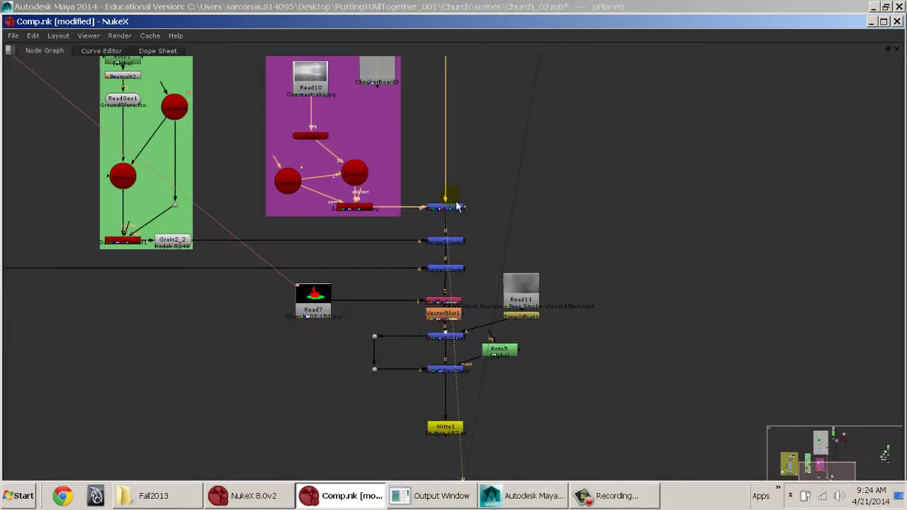
drag(419, 183, 466, 297)
click(477, 230)
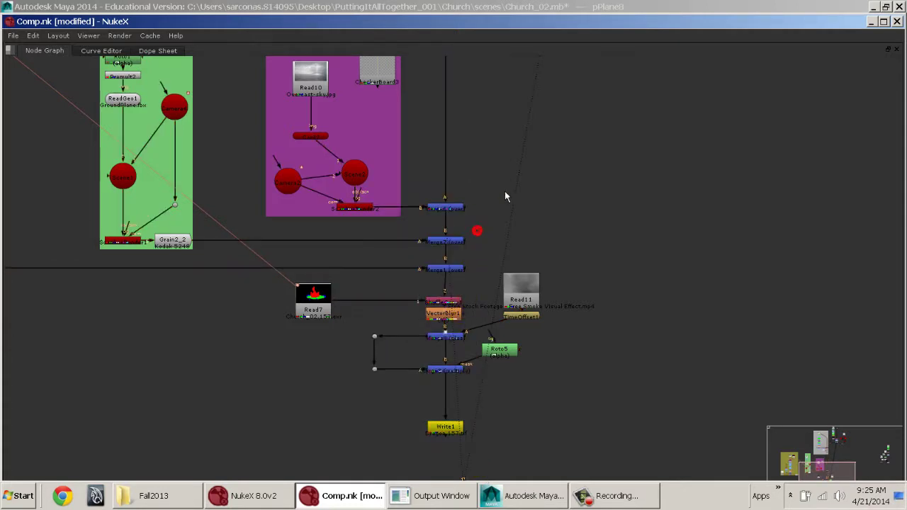
middle_drag(498, 180, 545, 306)
click(541, 281)
key(1)
click(551, 276)
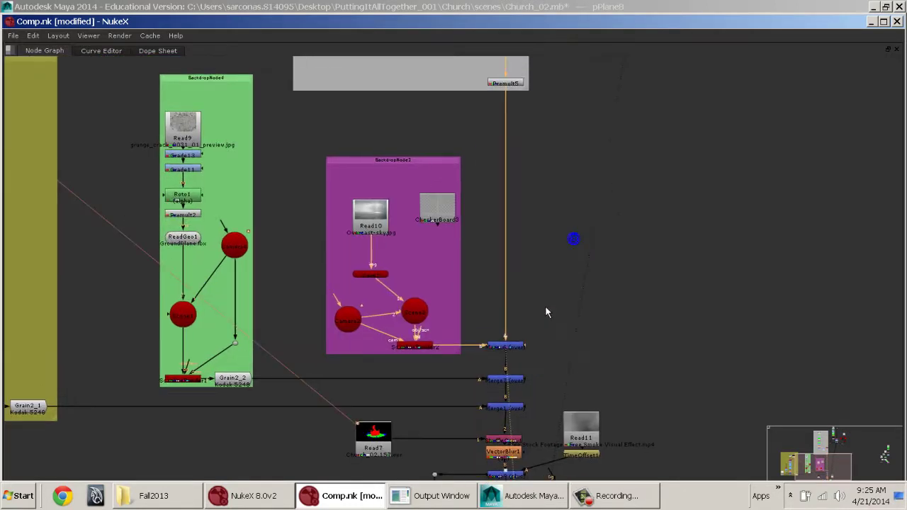
key(Tab)
click(459, 325)
key(space)
middle_drag(496, 356, 450, 446)
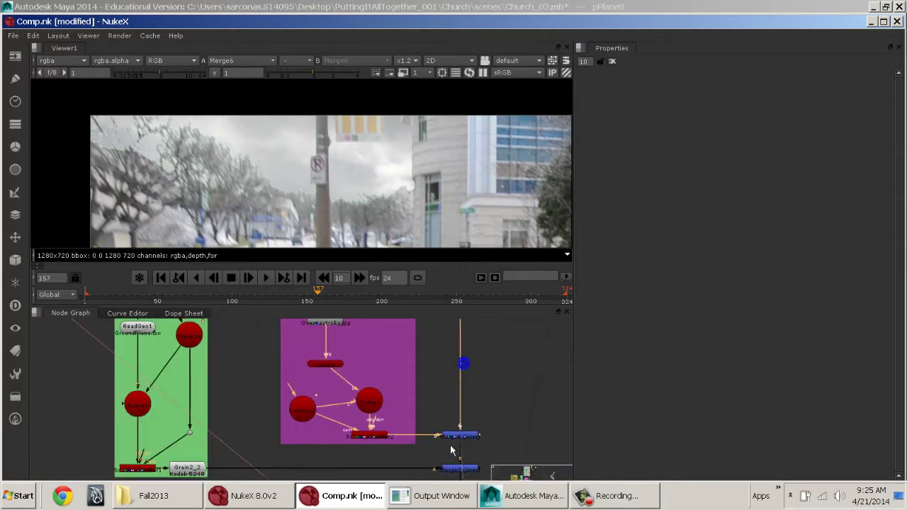
scroll(456, 441, up, 5)
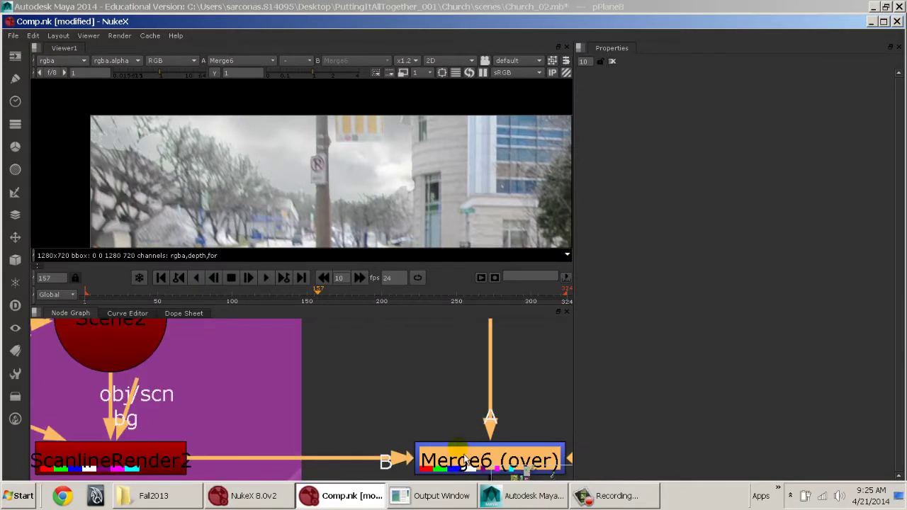
Step: View the output of Merge7 and examine the cracked-pavement patch on the sidewalk along with its source branch
scroll(461, 449, down, 5)
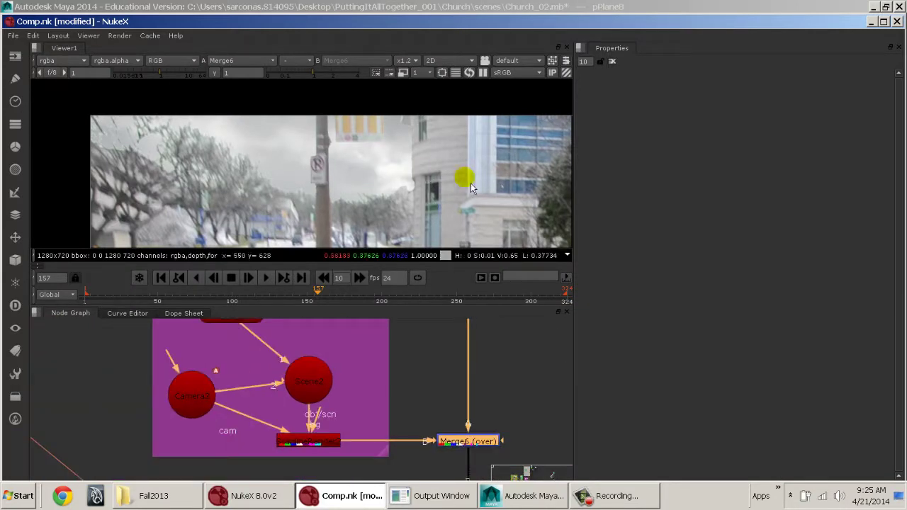
scroll(463, 182, up, 2)
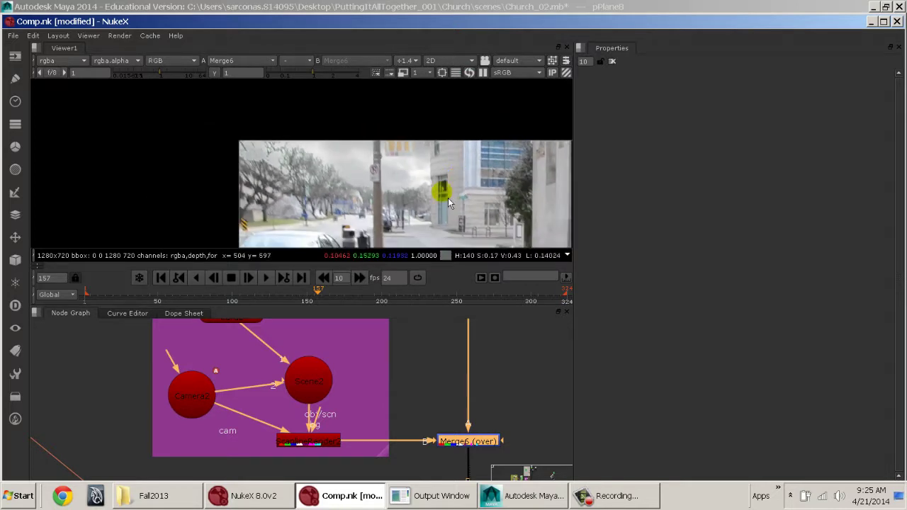
middle_drag(442, 214, 354, 152)
middle_drag(327, 322, 275, 286)
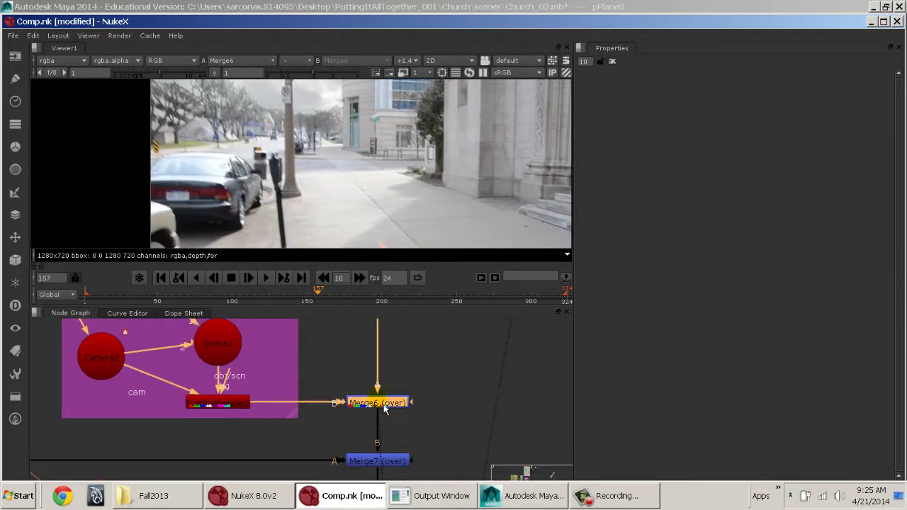
middle_drag(336, 426, 436, 379)
click(465, 419)
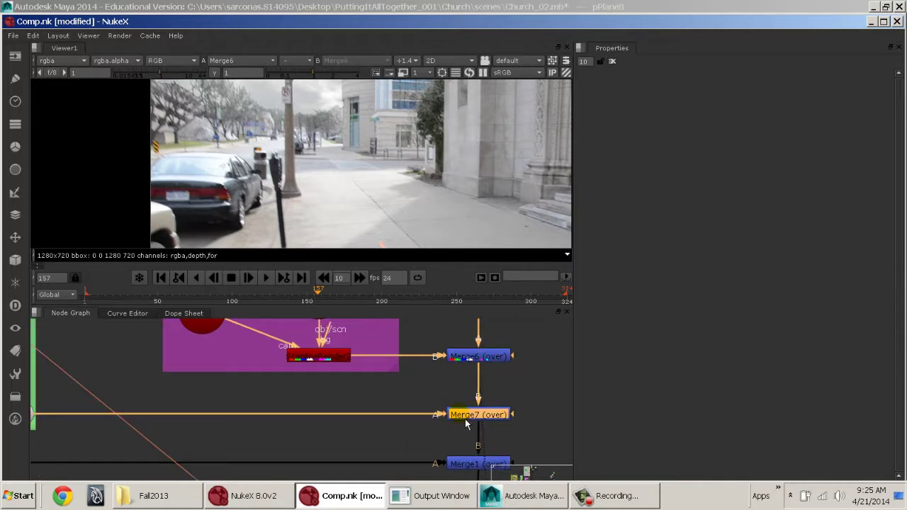
key(1)
middle_drag(193, 398, 469, 401)
middle_drag(270, 335, 294, 413)
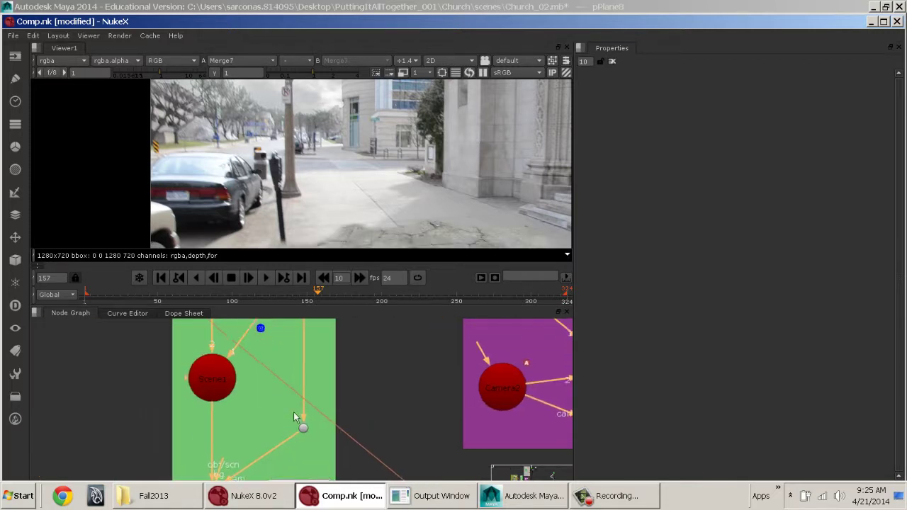
middle_drag(410, 237, 313, 144)
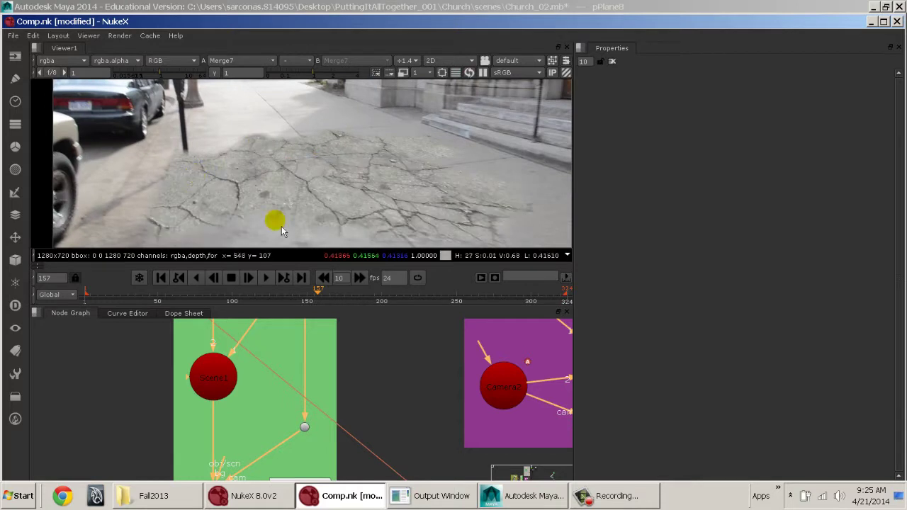
middle_drag(436, 358, 181, 356)
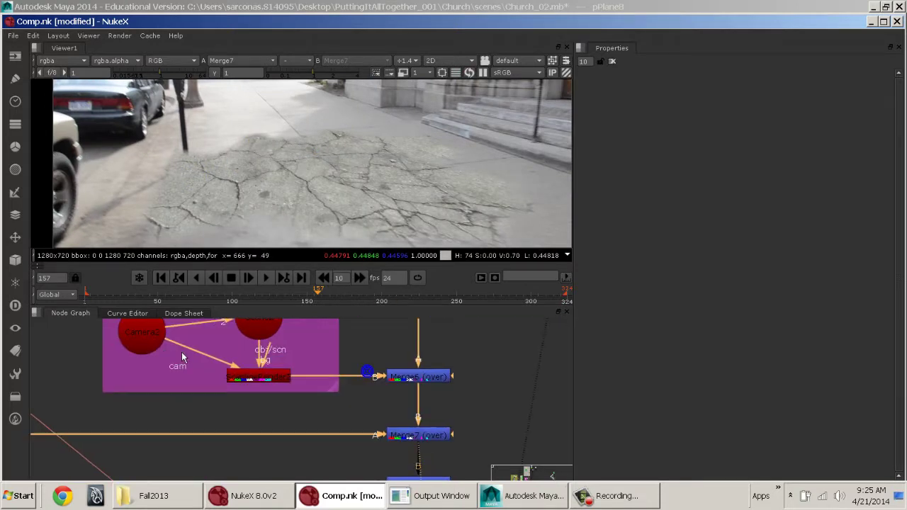
Step: Open the settings of Merge7 and of Roto1 in the green crack-texture branch, keeping the Merge7 composite in view
double_click(414, 438)
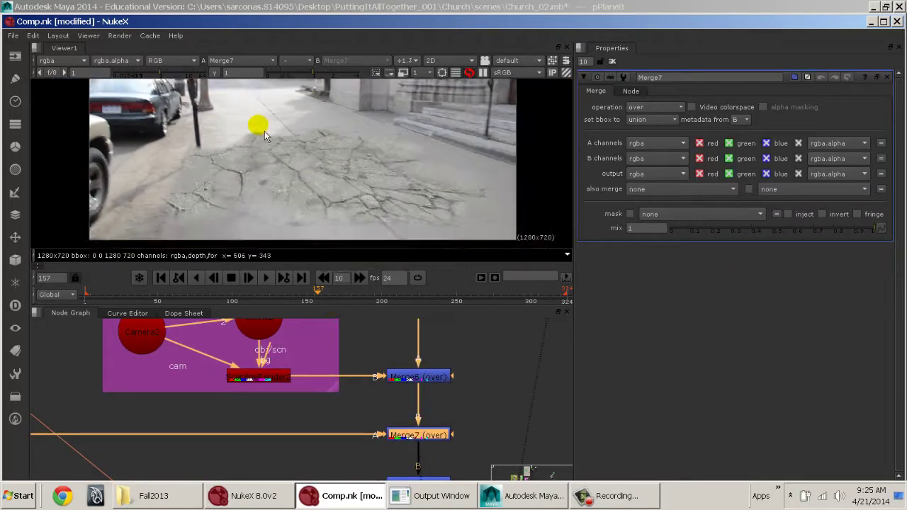
middle_drag(184, 384, 371, 440)
middle_drag(225, 383, 449, 402)
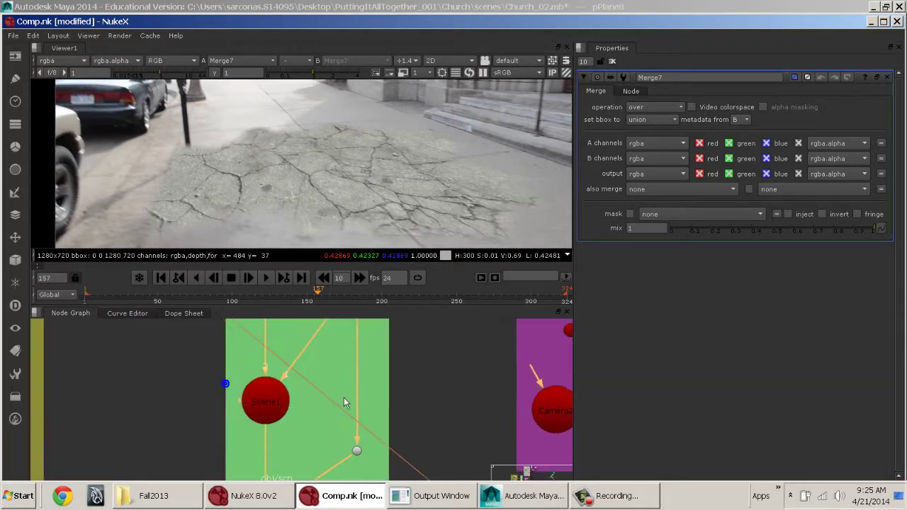
mouse_move(314, 390)
middle_down()
mouse_move(353, 465)
mouse_move(332, 467)
mouse_move(320, 435)
middle_up()
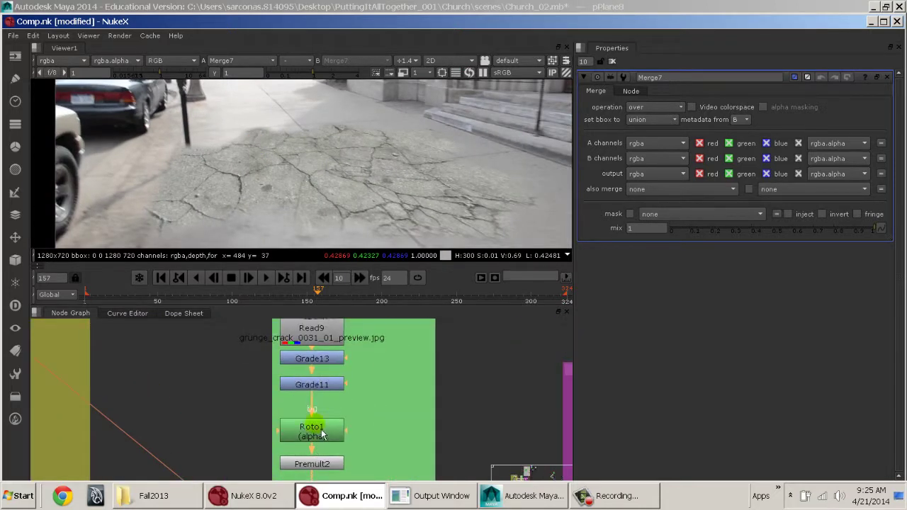
double_click(318, 434)
scroll(453, 158, up, 3)
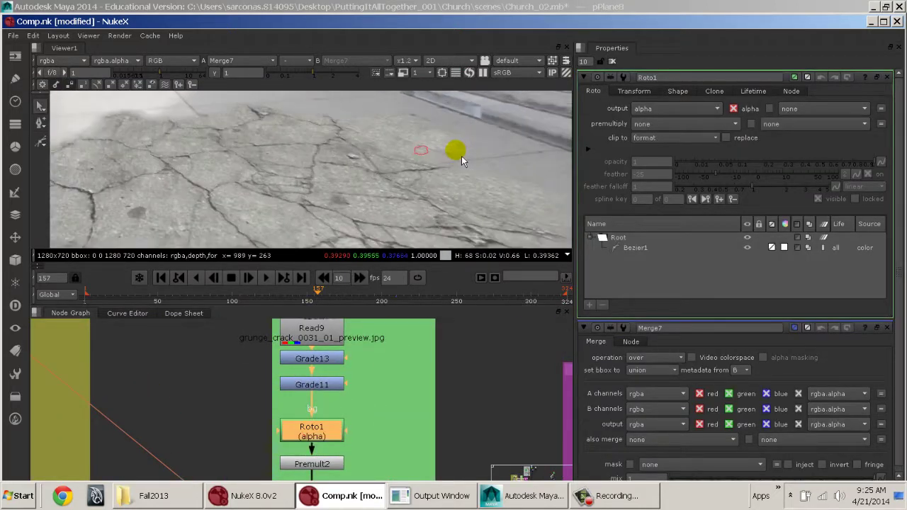
Step: Select Roto1's Bezier1 shape and move its lower-left point outward, checking the crack patch in the Merge7 composite
click(395, 163)
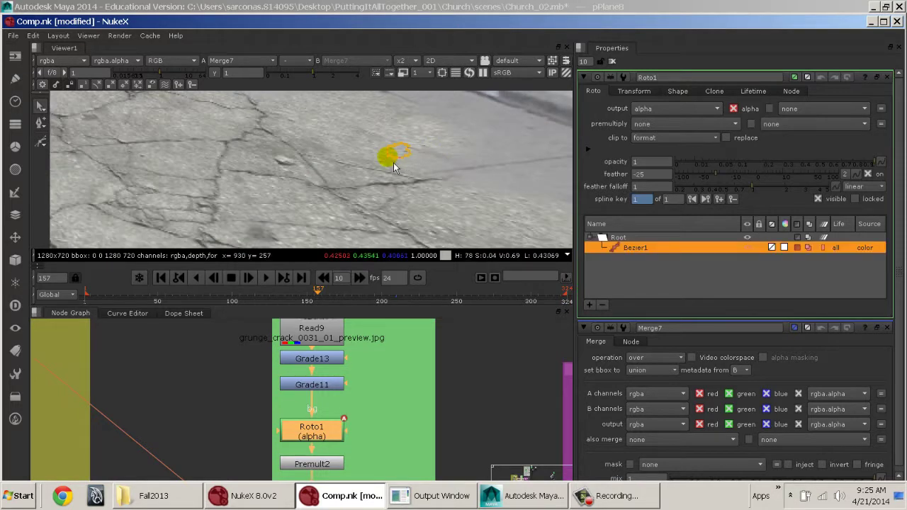
scroll(395, 165, up, 5)
click(393, 163)
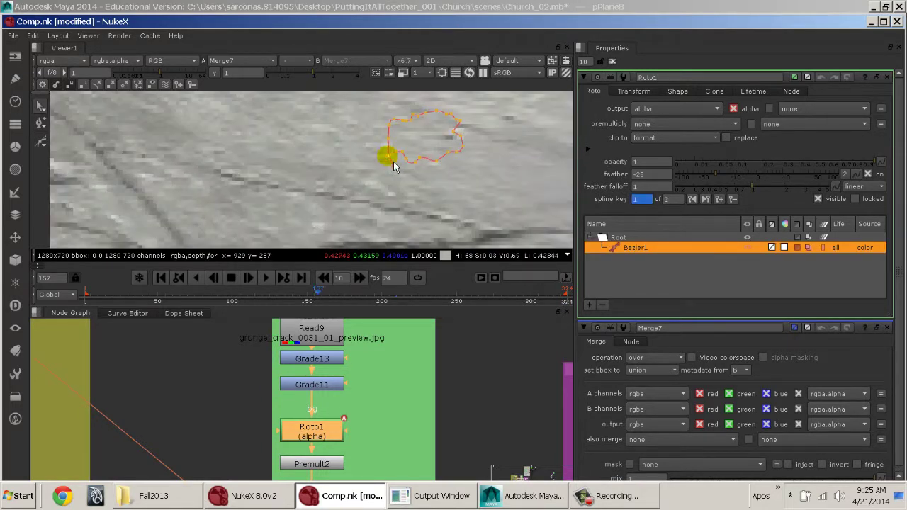
drag(394, 166, 376, 192)
scroll(377, 192, down, 5)
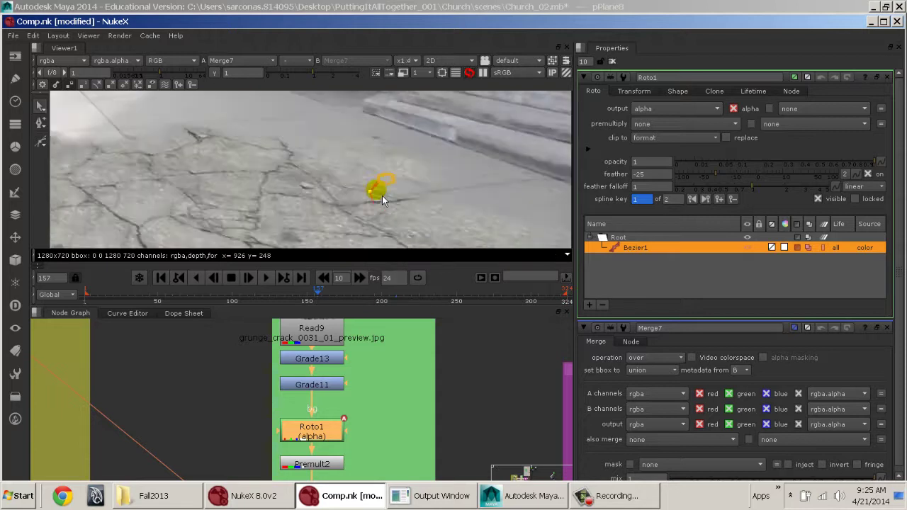
scroll(378, 195, down, 2)
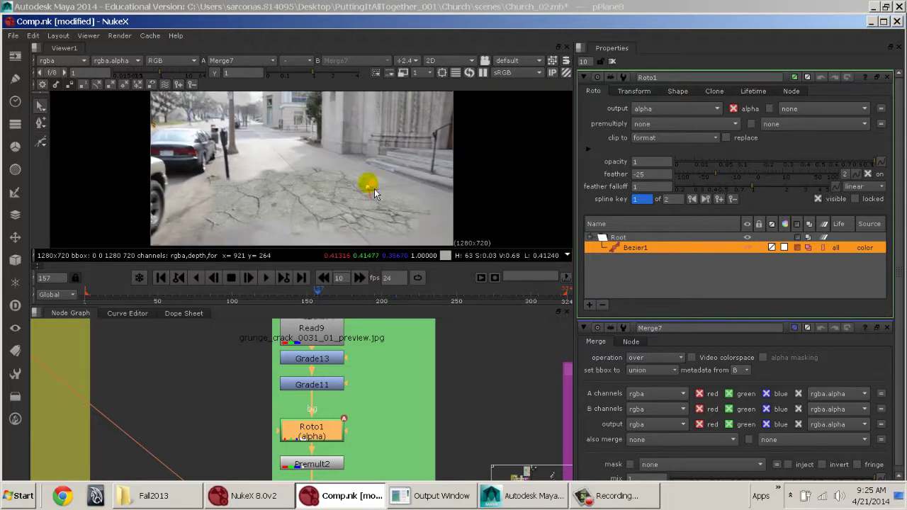
click(373, 189)
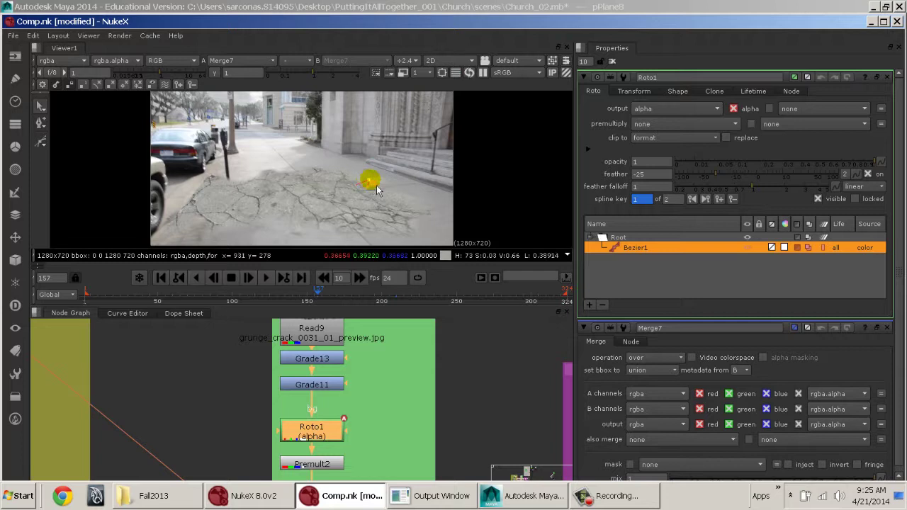
Step: Reposition further Bezier1 points over the composite near the church steps and check the pavement patch
scroll(376, 185, up, 2)
scroll(376, 184, up, 2)
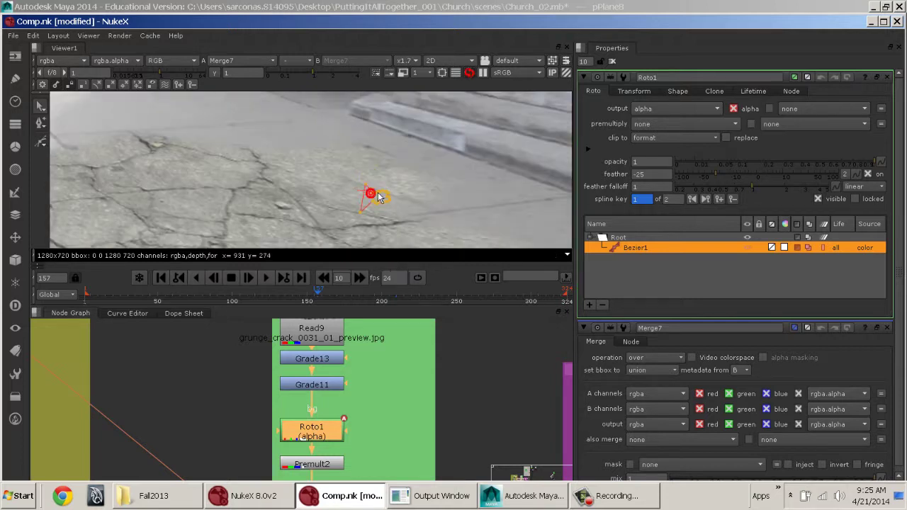
drag(381, 198, 397, 216)
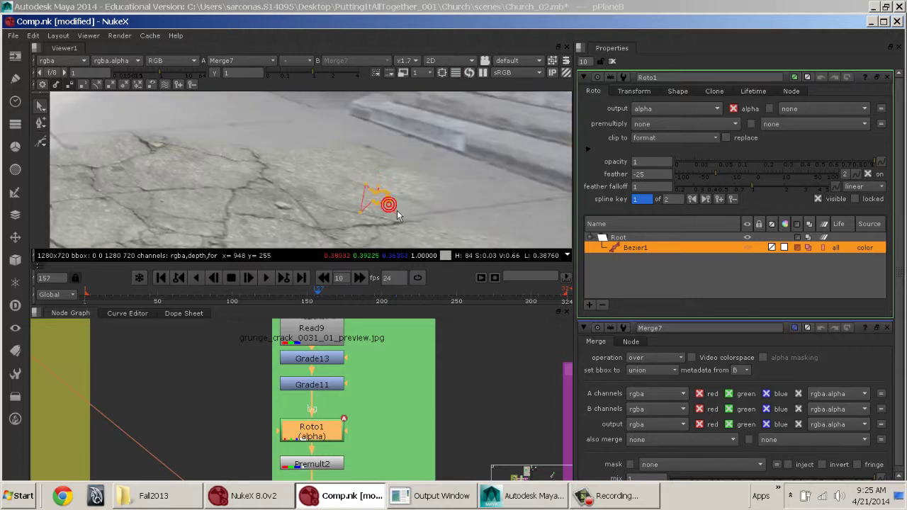
click(393, 202)
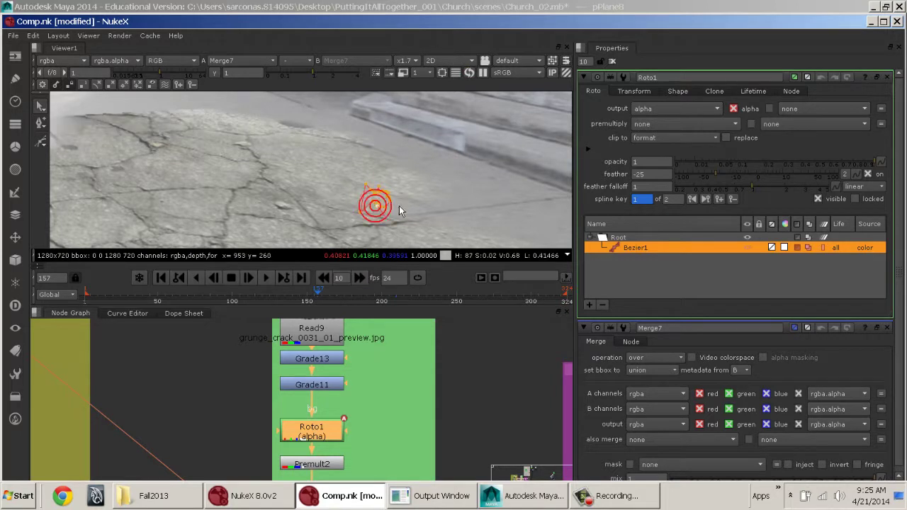
drag(394, 202, 395, 196)
scroll(407, 202, down, 5)
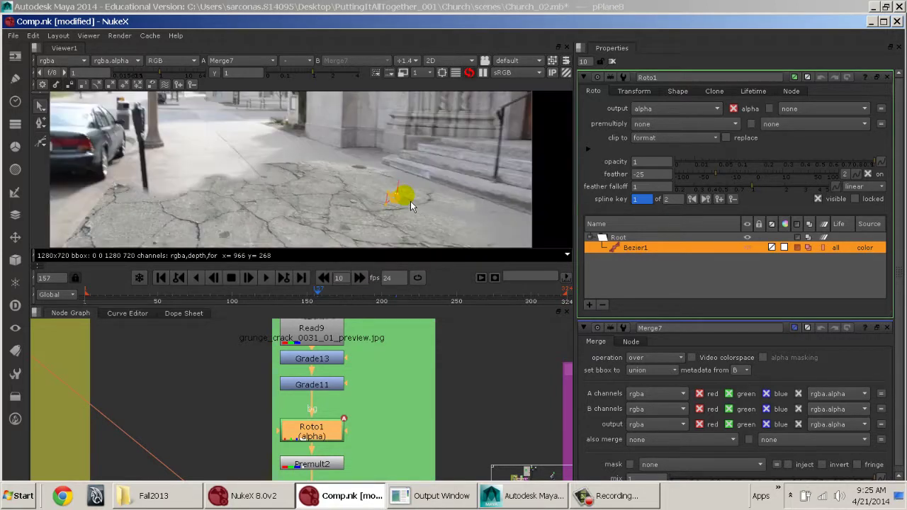
middle_drag(417, 195, 409, 161)
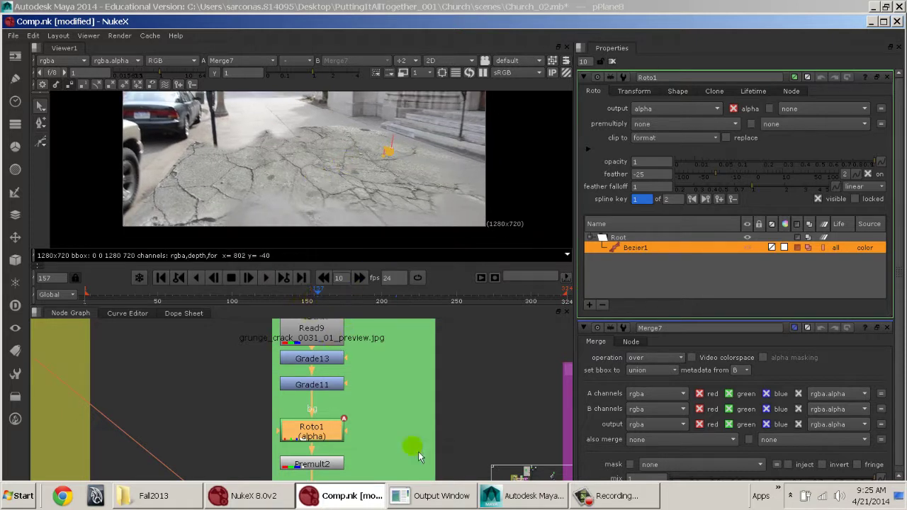
Step: Split the viewer pane side by side and create a new viewer in the empty half
middle_drag(418, 451, 338, 403)
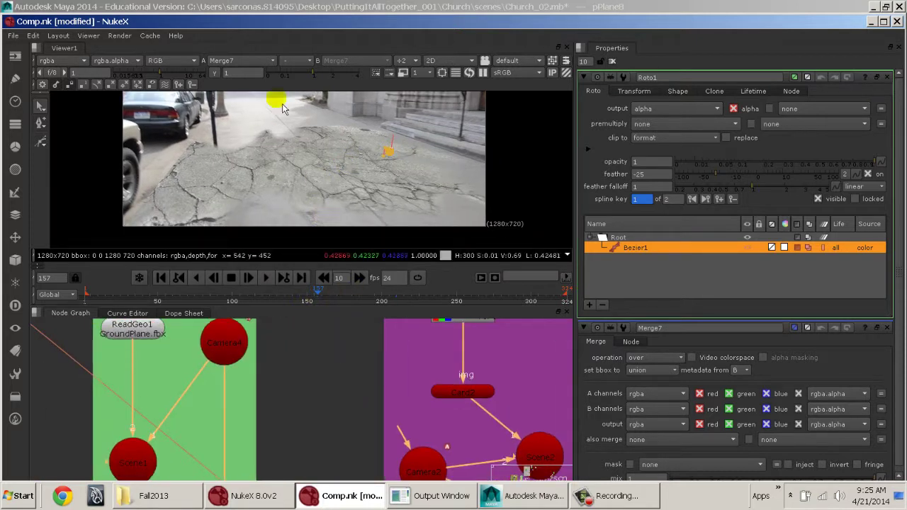
right_click(71, 50)
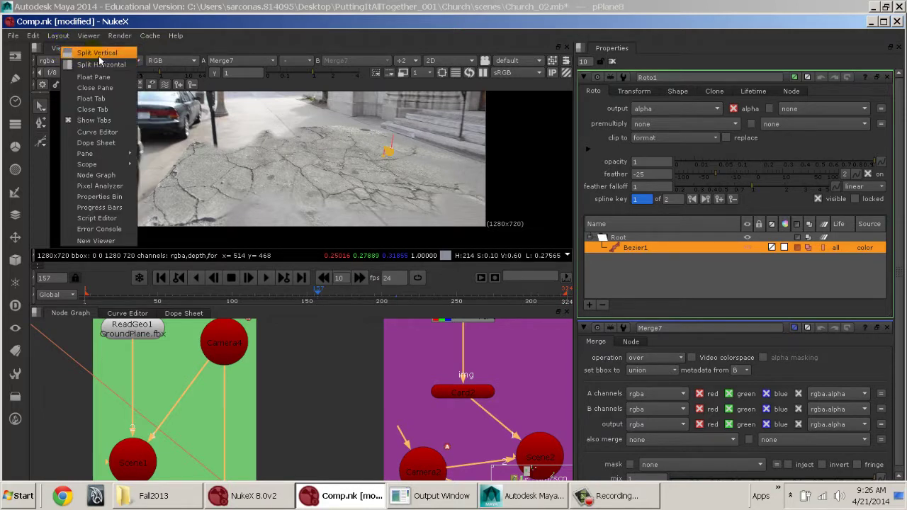
click(96, 55)
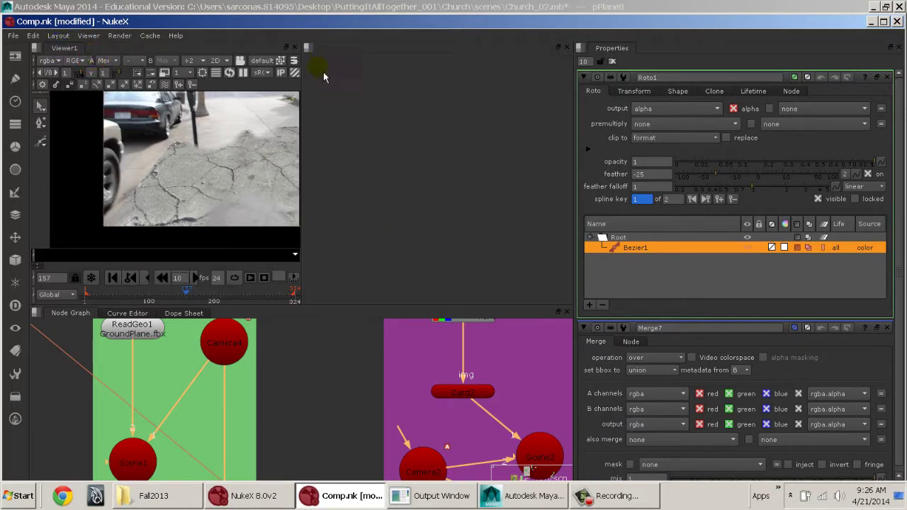
click(310, 48)
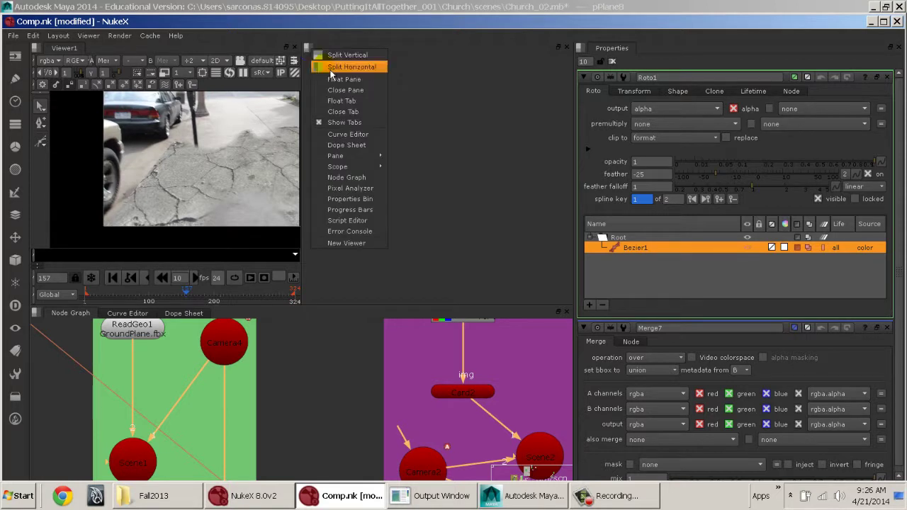
click(362, 246)
Step: Place Viewer2 beside the crack-texture branch and connect it to Roto1
middle_drag(382, 390, 481, 436)
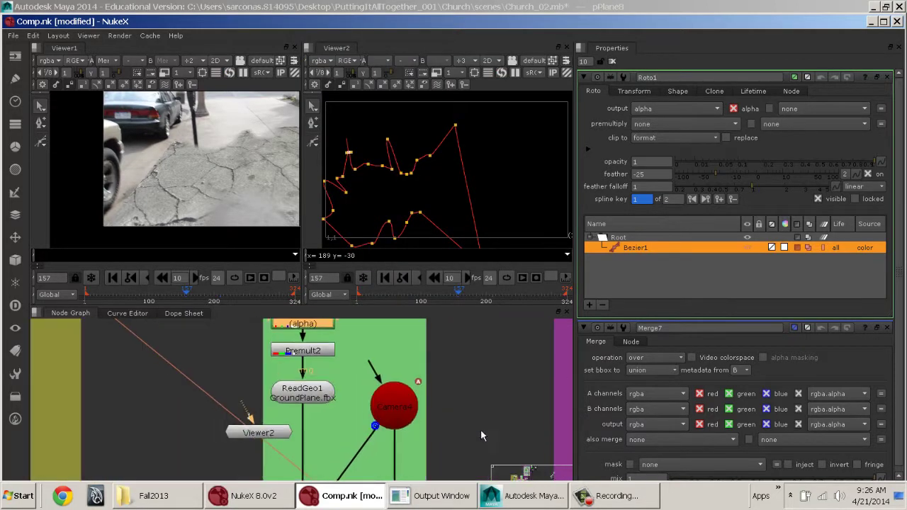
drag(261, 433, 233, 364)
middle_drag(234, 351, 257, 415)
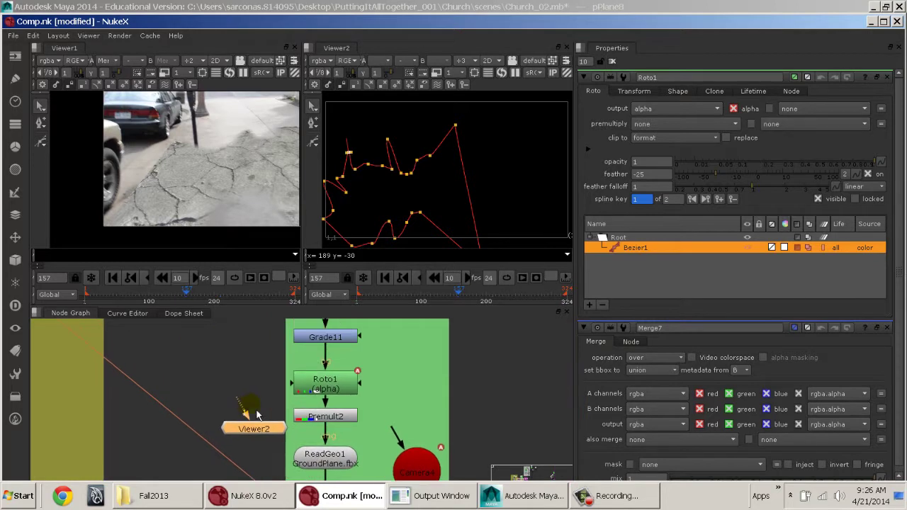
drag(287, 400, 306, 401)
drag(265, 431, 257, 420)
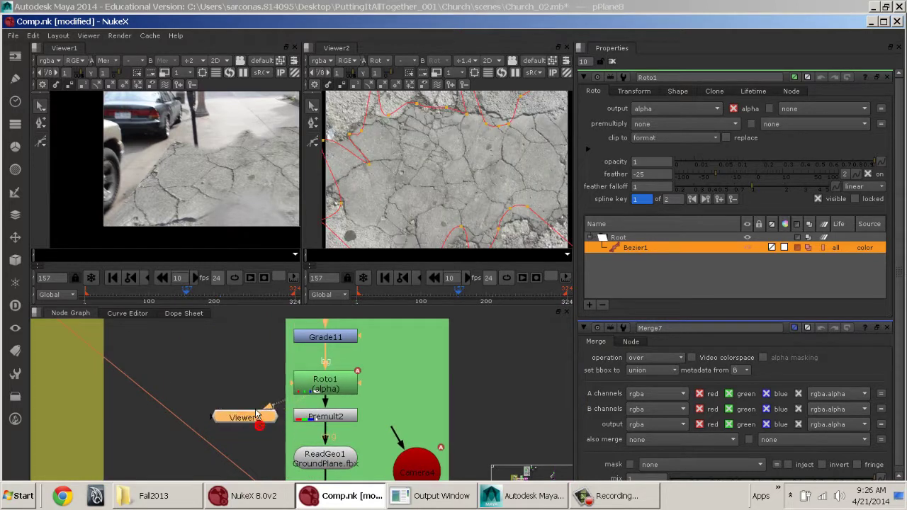
scroll(410, 127, down, 1)
scroll(410, 129, up, 2)
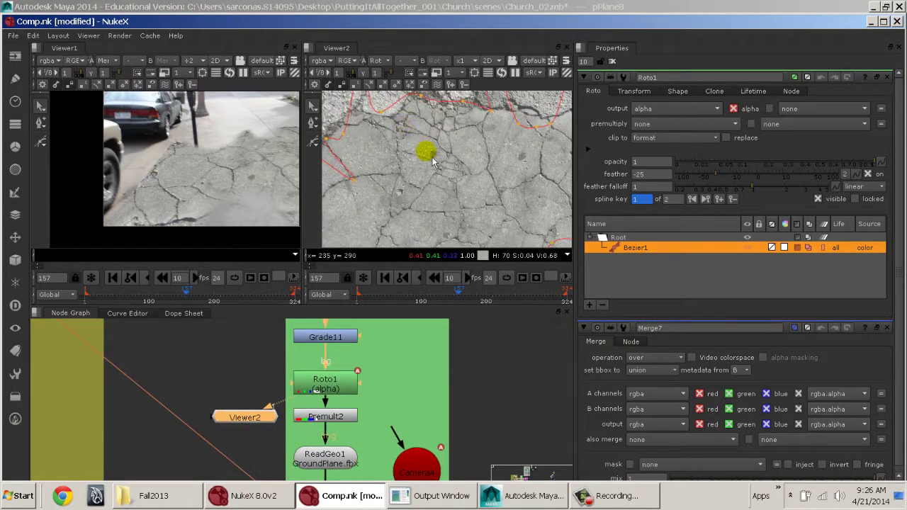
Step: Reshape Bezier1 over the crack texture by lowering an upper-edge point and adjusting two left-edge points to follow the cracks
middle_drag(255, 158, 151, 177)
scroll(414, 154, down, 2)
scroll(436, 150, up, 4)
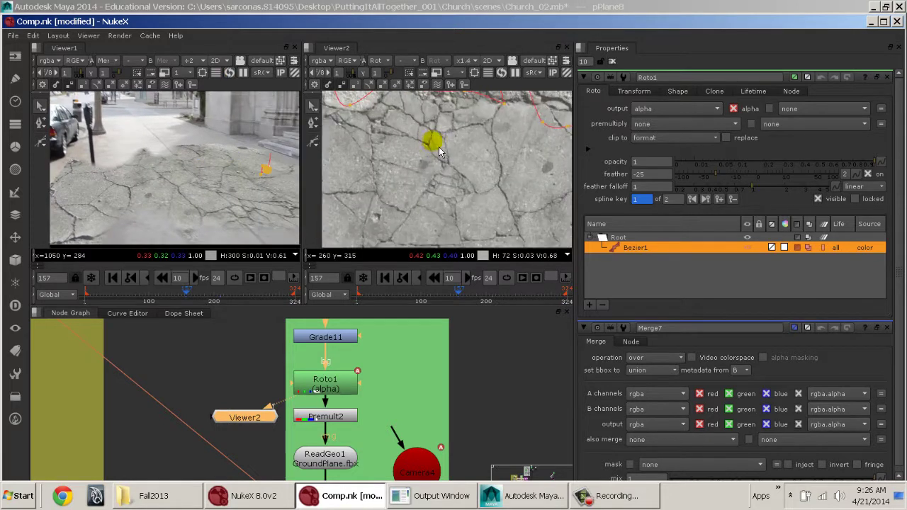
middle_drag(416, 146, 589, 248)
drag(492, 136, 484, 179)
middle_drag(482, 227, 476, 147)
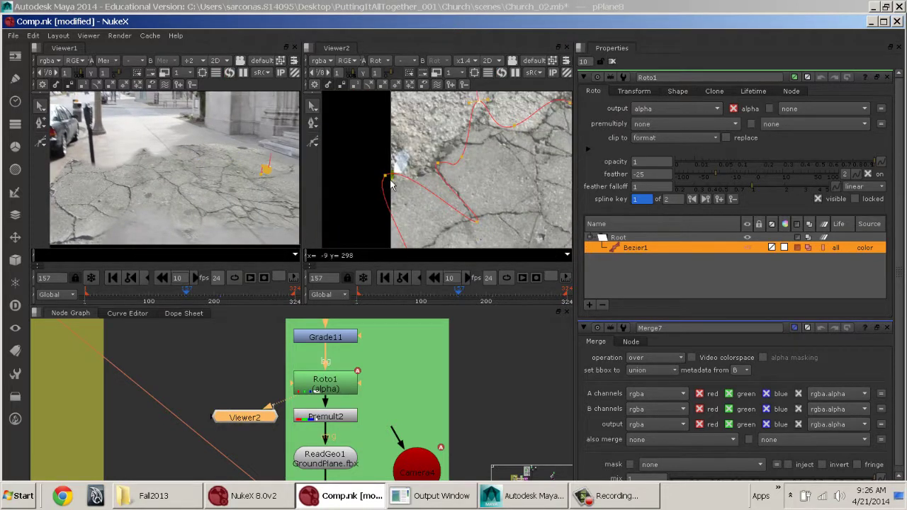
drag(384, 176, 412, 232)
middle_drag(445, 207, 416, 156)
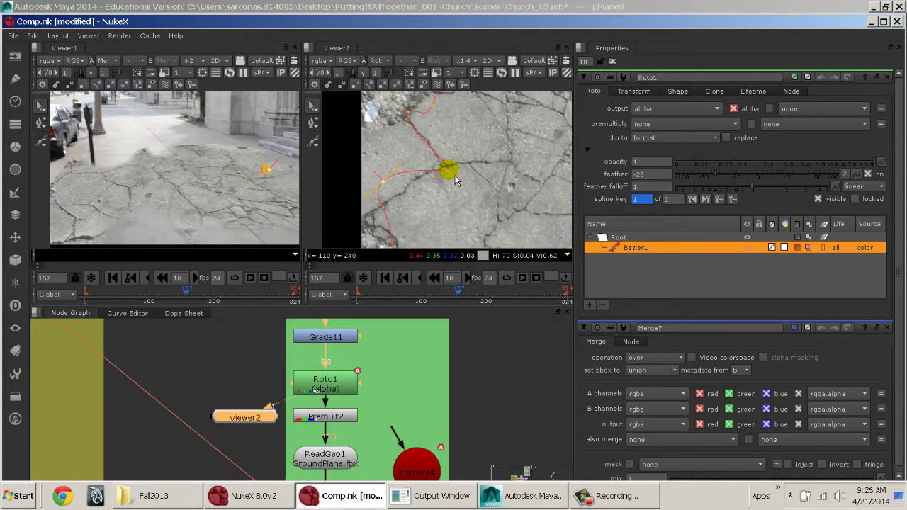
drag(447, 170, 427, 155)
Step: Pull Bezier1's lower-left point in to the dark spot and raise the bottom-edge points inside the crack texture
middle_drag(494, 211, 436, 193)
middle_drag(279, 198, 230, 186)
middle_drag(401, 182, 383, 185)
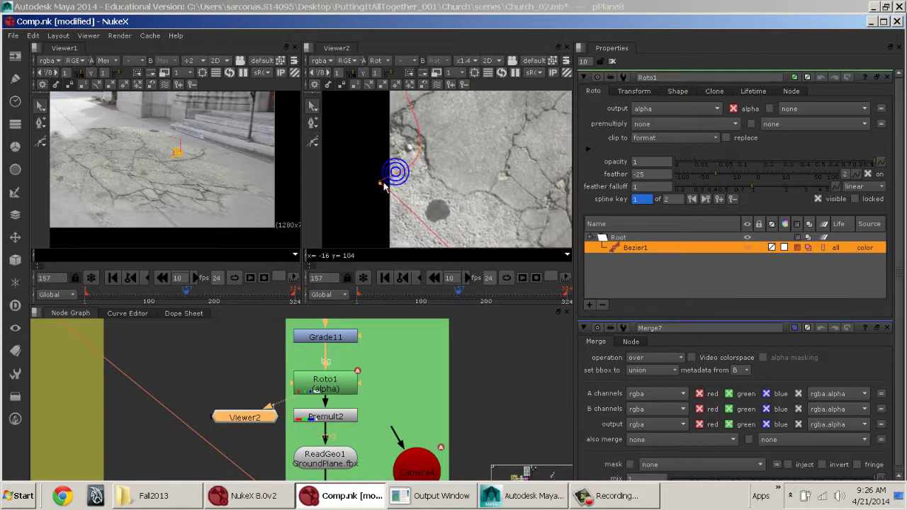
drag(378, 190, 435, 211)
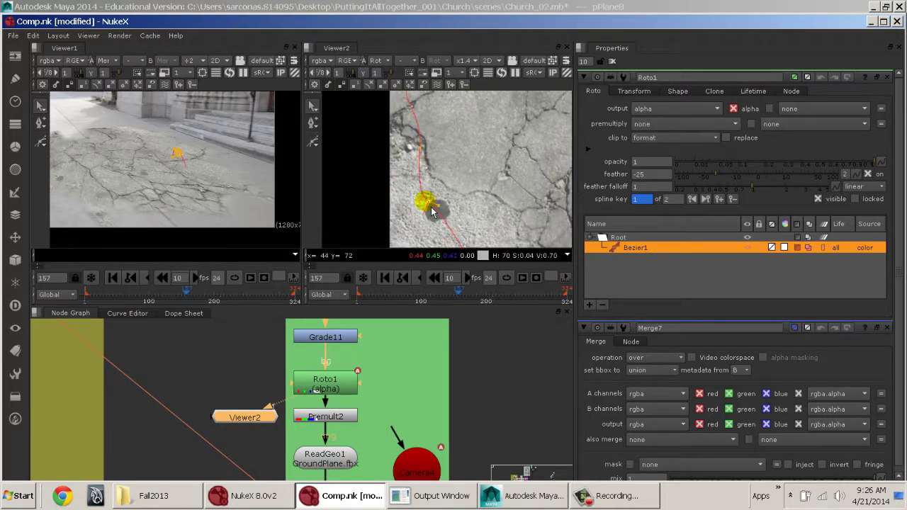
middle_drag(431, 212, 388, 122)
drag(447, 199, 439, 135)
drag(529, 160, 532, 154)
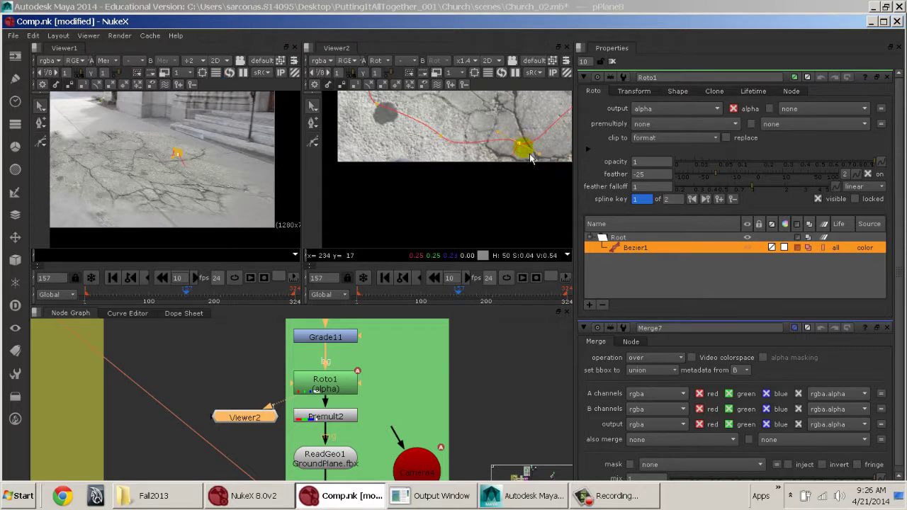
Step: Raise two of Bezier1's bottom-edge points so the outline sits further inside the crack texture
middle_drag(541, 136, 512, 164)
drag(505, 182, 510, 159)
middle_drag(530, 165, 485, 150)
drag(440, 218, 452, 190)
middle_drag(497, 180, 401, 238)
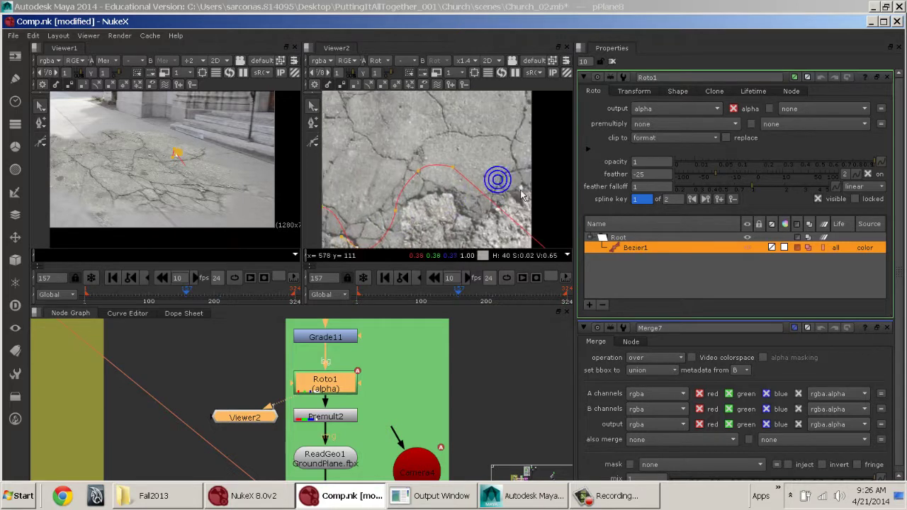
Step: Pull Bezier1's outlying lower-right and upper-right points in within the right edge of the crack texture
middle_drag(527, 180, 404, 136)
scroll(403, 146, down, 1)
scroll(430, 175, down, 2)
scroll(437, 186, down, 1)
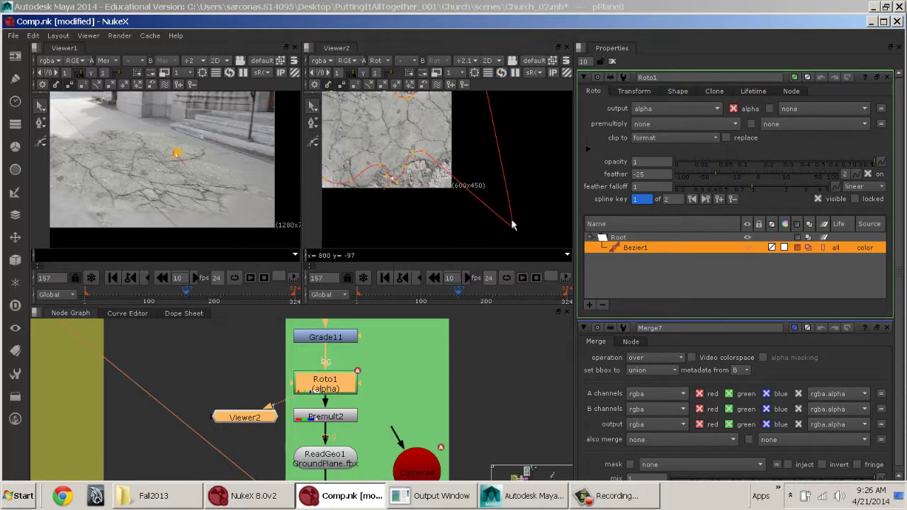
drag(513, 227, 436, 128)
middle_drag(448, 138, 463, 222)
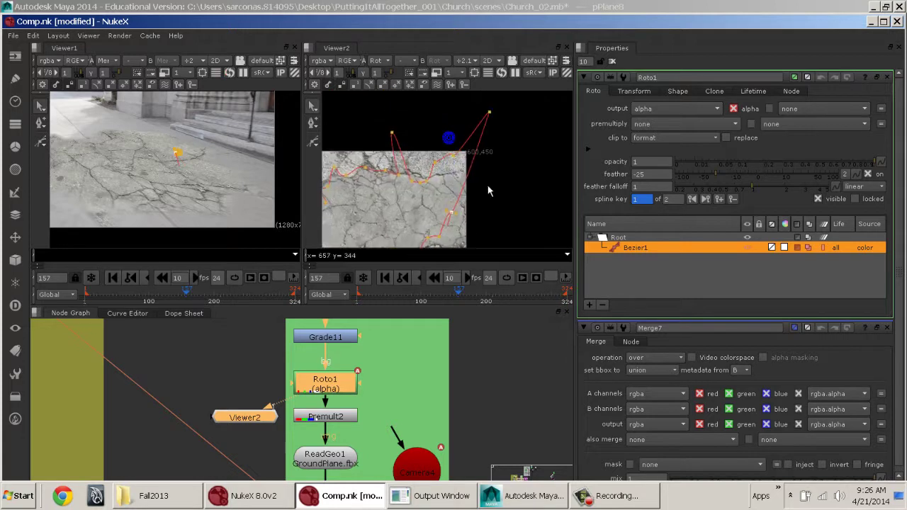
drag(488, 113, 449, 186)
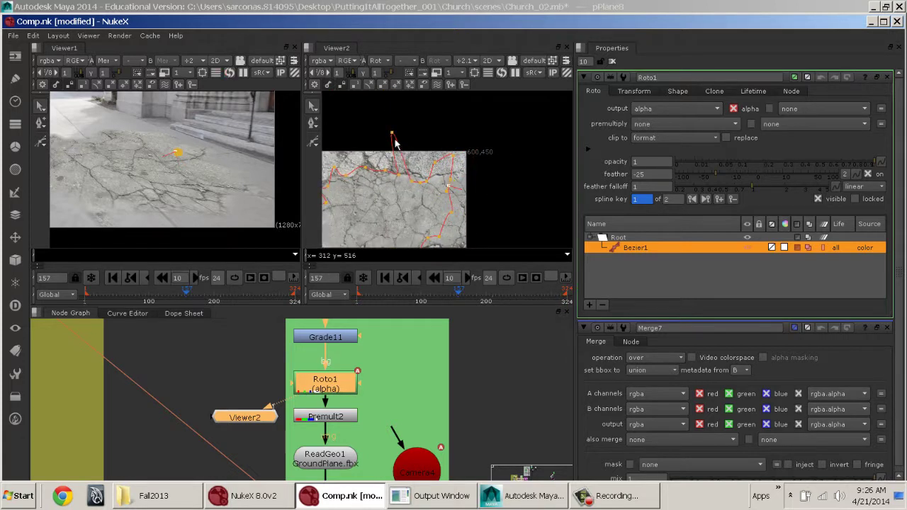
Step: Delete Bezier1's spline key at frame 157
middle_drag(228, 188, 316, 168)
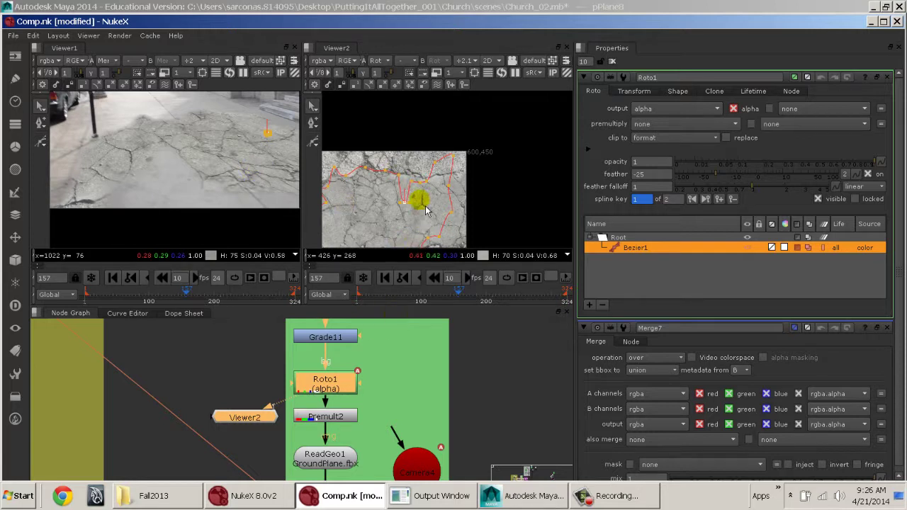
click(733, 199)
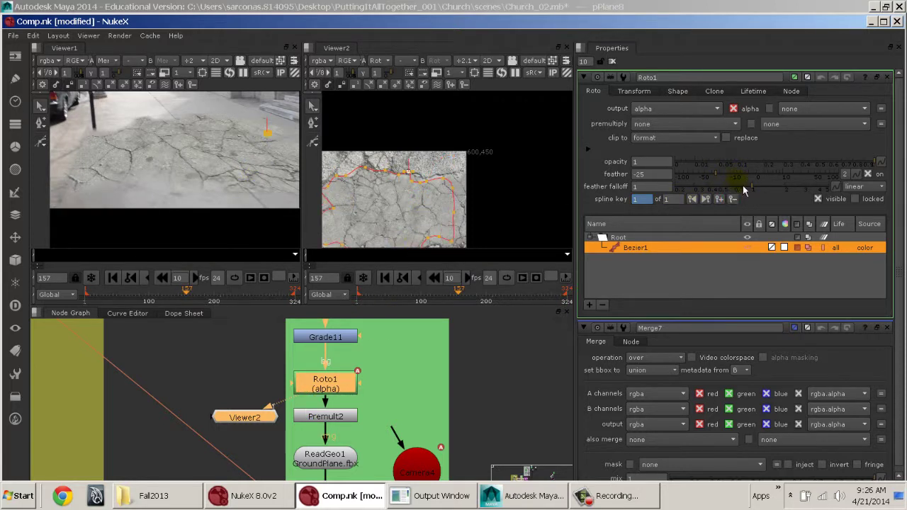
Step: Set Bezier1's feather to 21 and its feather falloff to 0.265 to soften the patch edge
drag(741, 177, 791, 189)
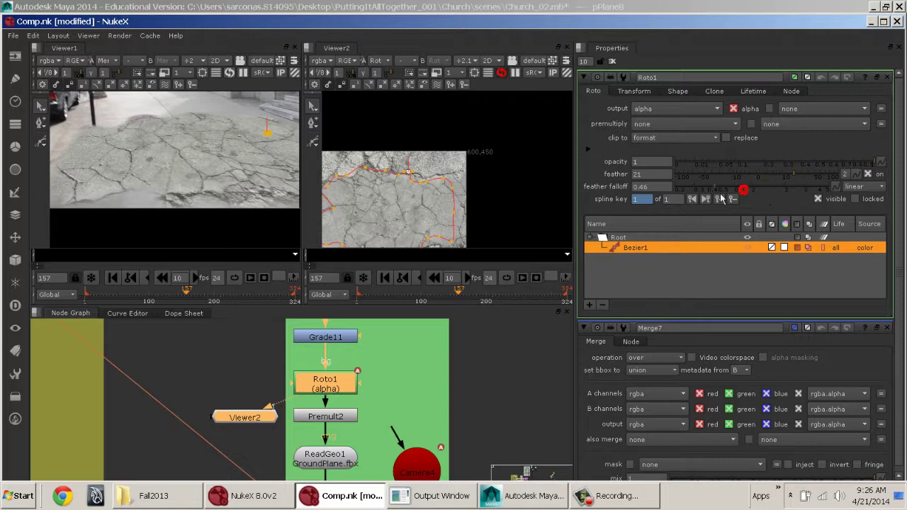
drag(702, 193, 690, 193)
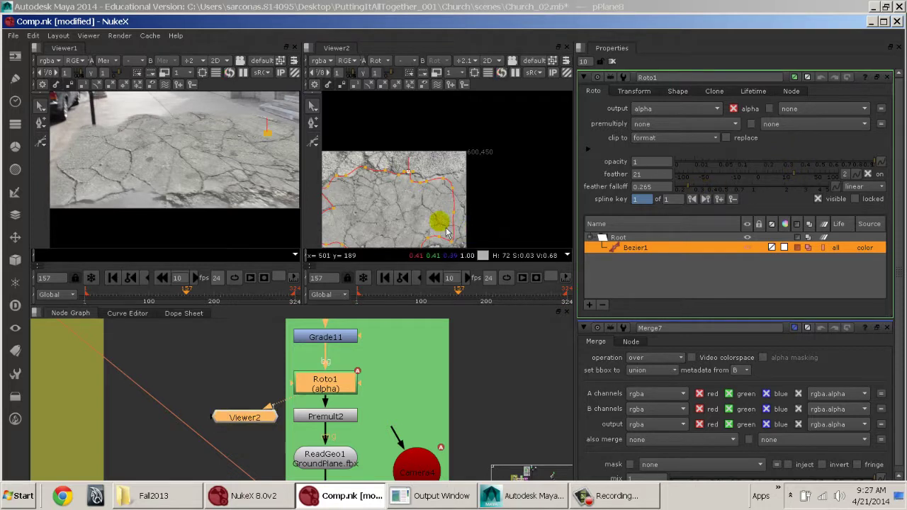
middle_drag(153, 144, 223, 134)
scroll(215, 155, up, 3)
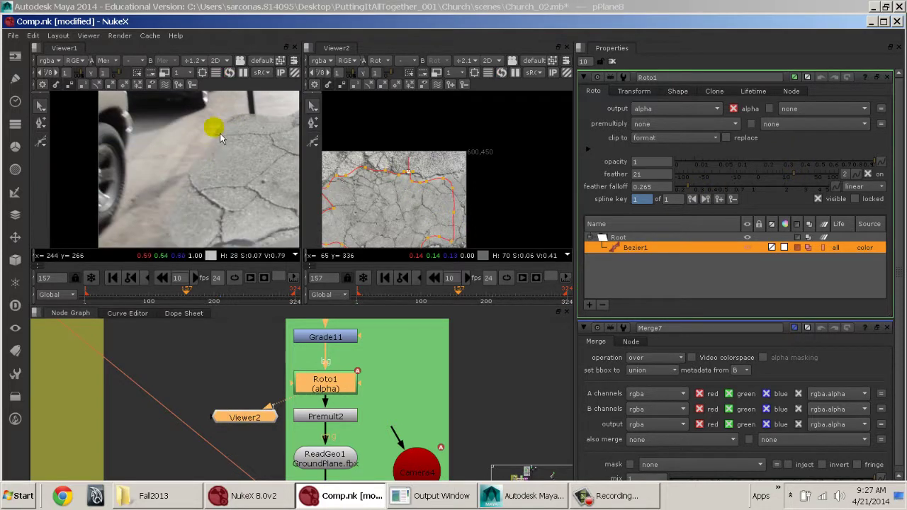
Step: Close the pane that holds Viewer2 so Viewer1 fills the full width
middle_drag(248, 417, 343, 348)
middle_drag(365, 399, 309, 348)
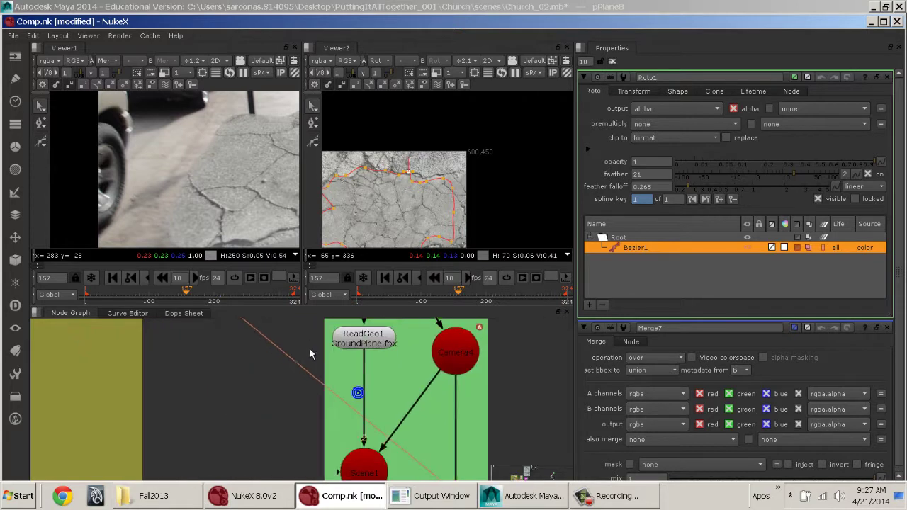
right_click(330, 55)
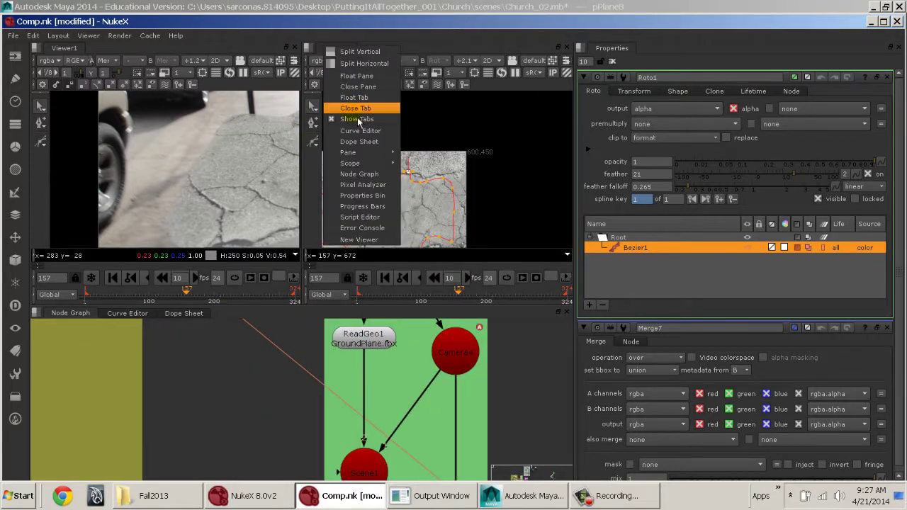
click(357, 86)
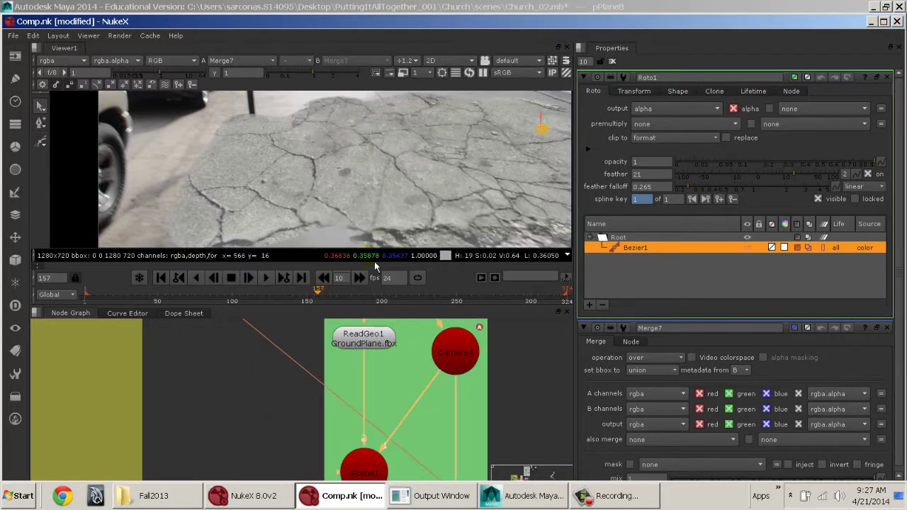
Step: Follow the crack branch down to the Merge7 and Merge1 nodes and show Merge1's output in Viewer1
middle_drag(360, 448, 285, 349)
scroll(319, 189, down, 1)
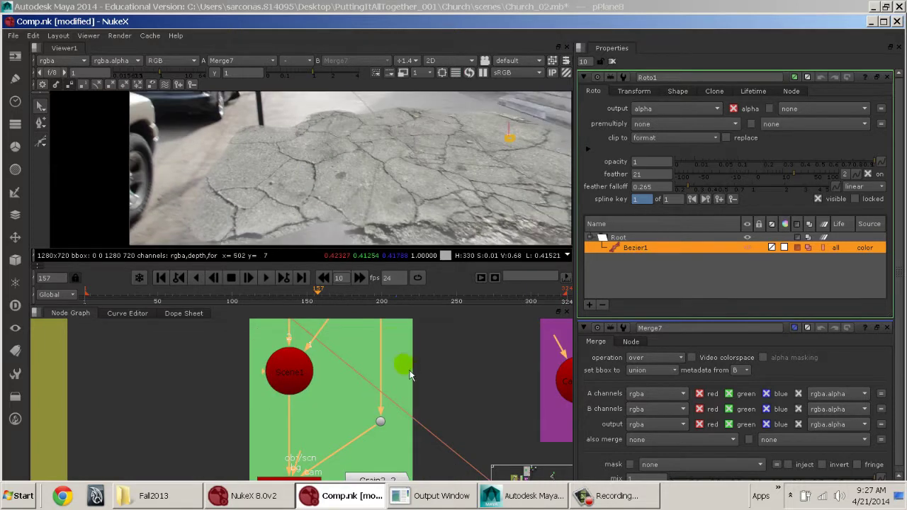
middle_drag(403, 364, 316, 265)
scroll(381, 391, down, 1)
middle_drag(413, 391, 264, 405)
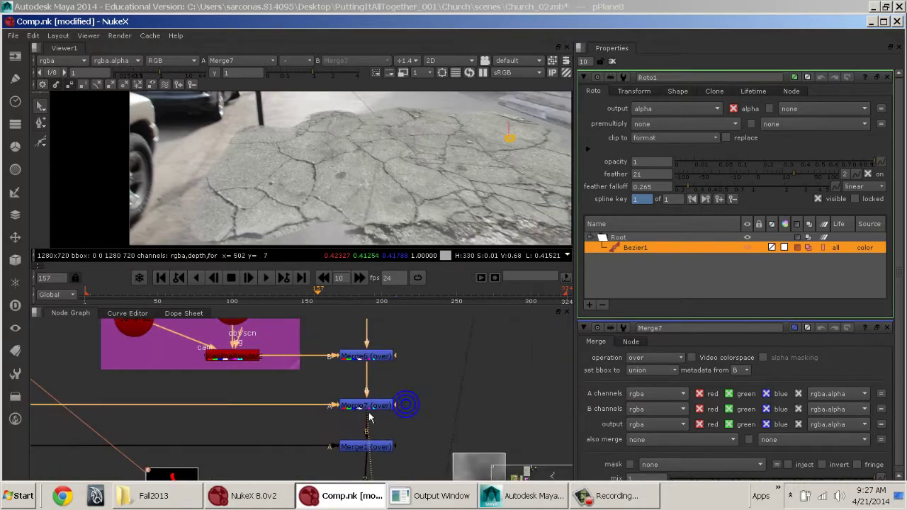
double_click(363, 406)
scroll(347, 173, down, 3)
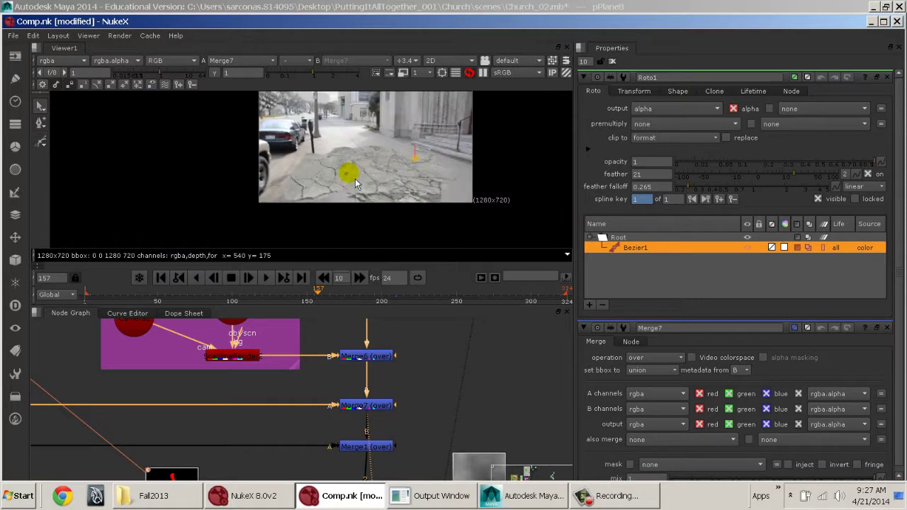
middle_drag(363, 452, 374, 400)
click(374, 398)
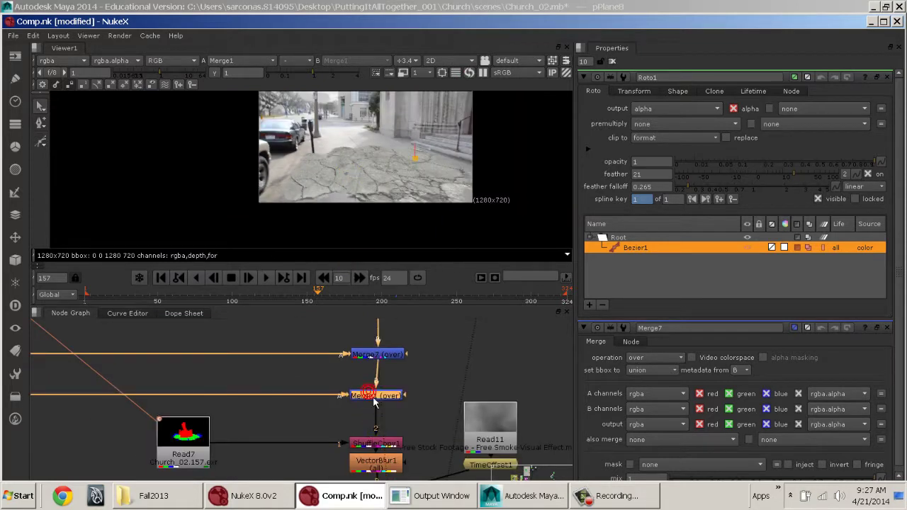
key(1)
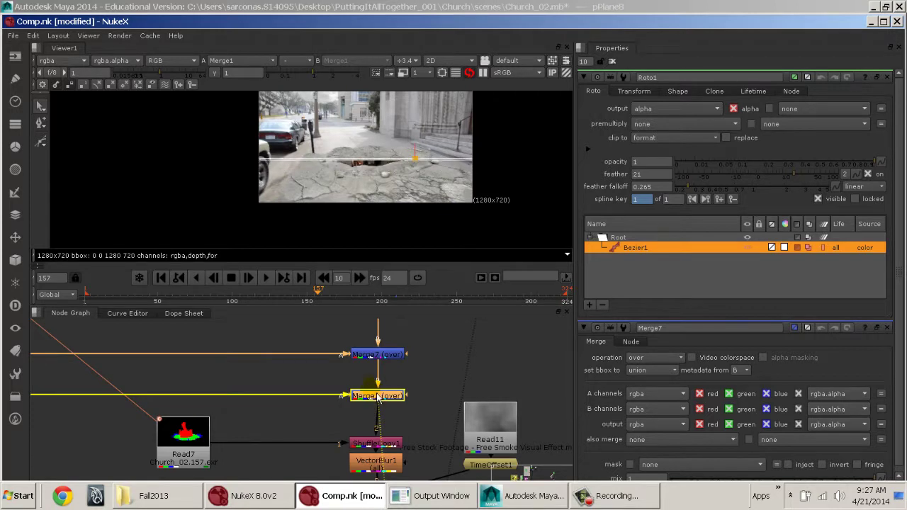
Step: Set Viewer1's downrez factor to 4, frame the creature, and clear all open node properties
click(417, 72)
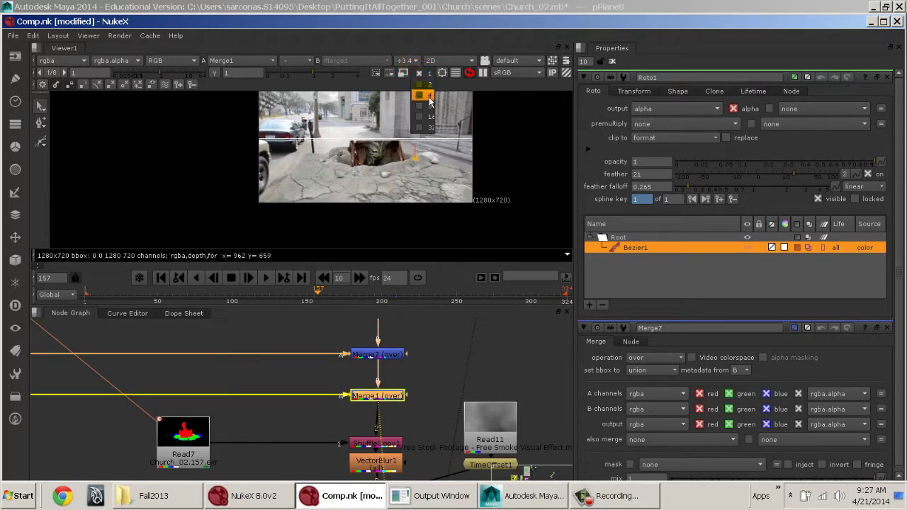
click(429, 97)
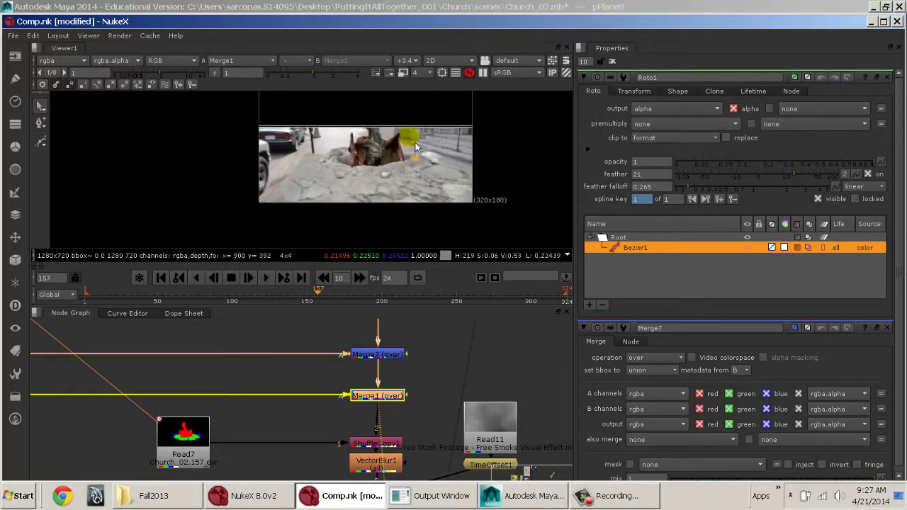
middle_drag(379, 136, 336, 178)
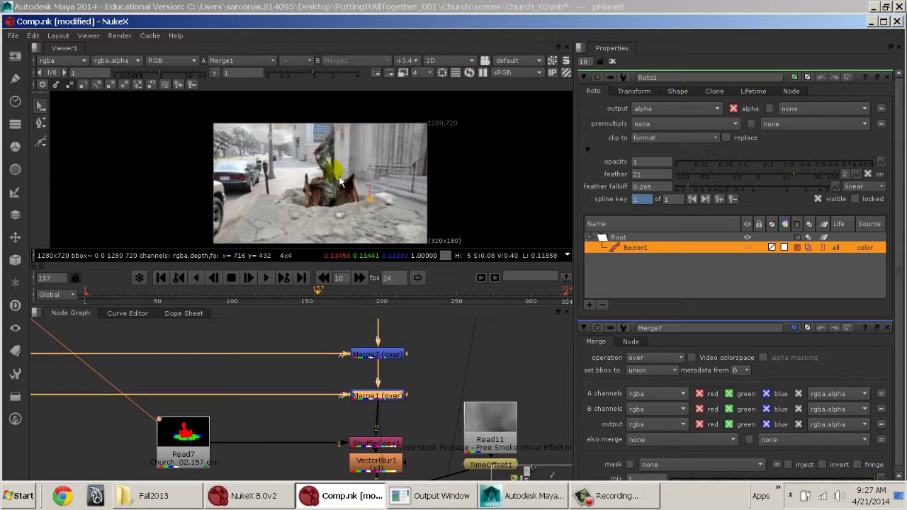
scroll(340, 168, up, 2)
scroll(340, 167, up, 1)
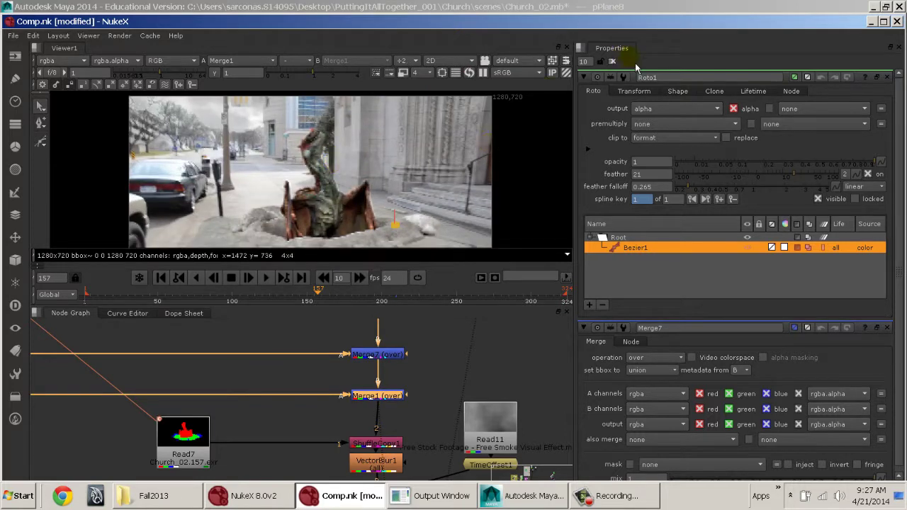
click(614, 62)
Step: Show Read7 in Viewer1 and display its MV2E_mv2DToxik_Camera01_2 motion vector layer
middle_drag(432, 366, 437, 317)
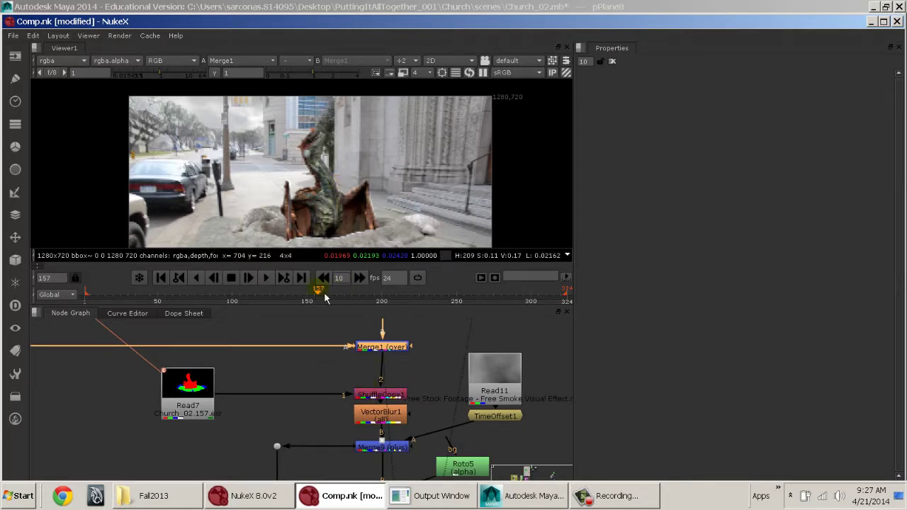
scroll(328, 148, up, 4)
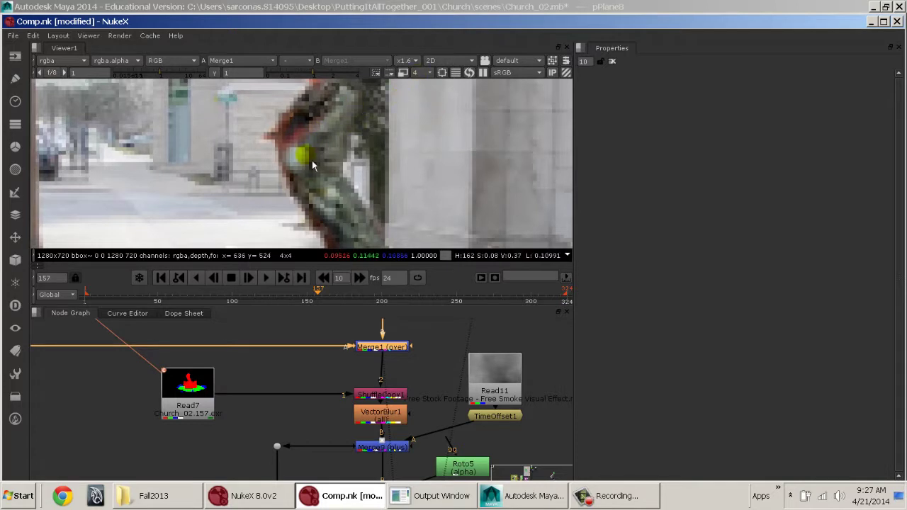
drag(199, 406, 197, 403)
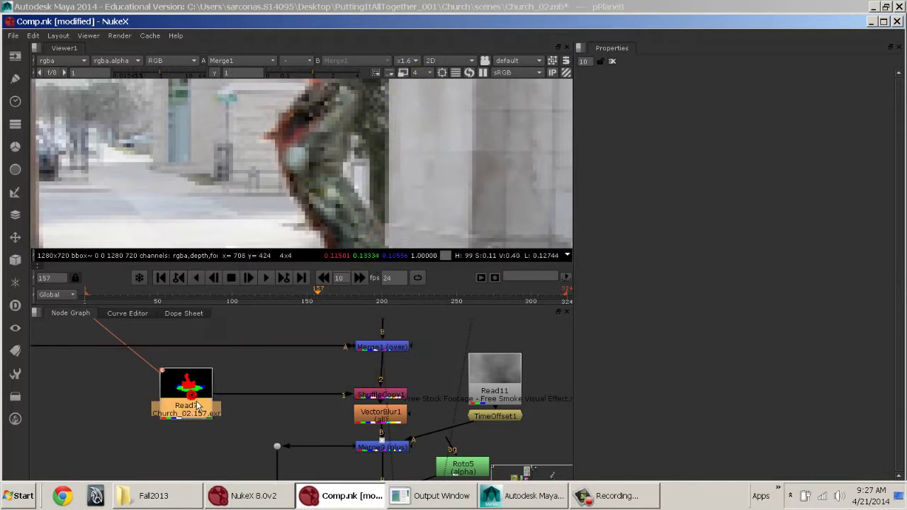
key(1)
click(68, 62)
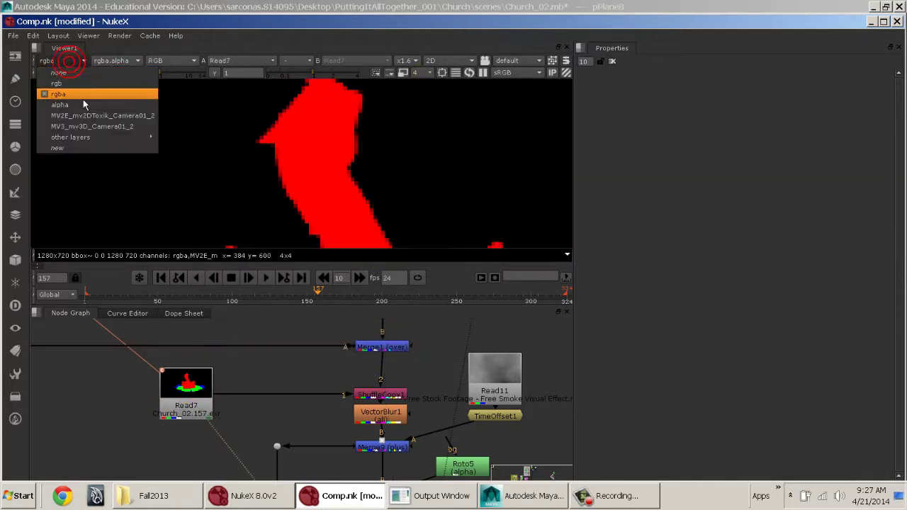
click(118, 119)
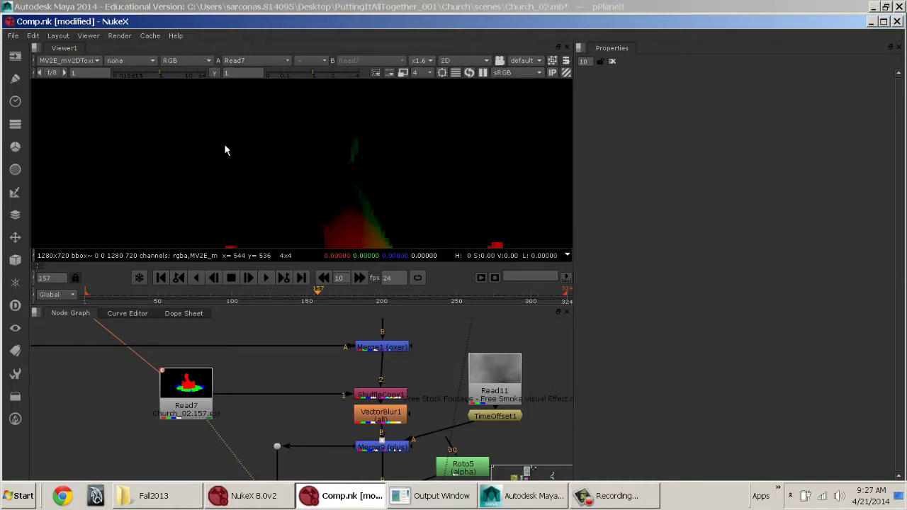
Step: Examine the motion vectors with viewer gain at 20 and gamma at 1.65, and reset both to default
drag(169, 76, 213, 75)
drag(312, 74, 331, 79)
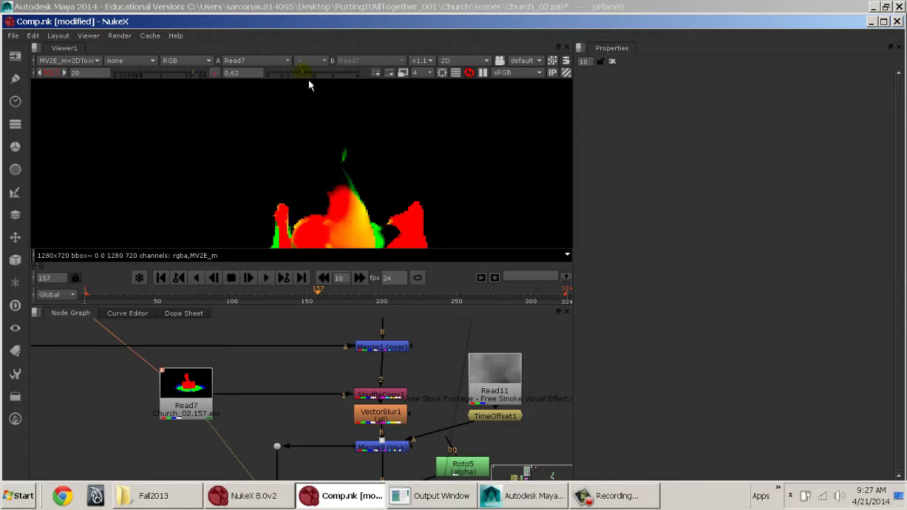
click(51, 73)
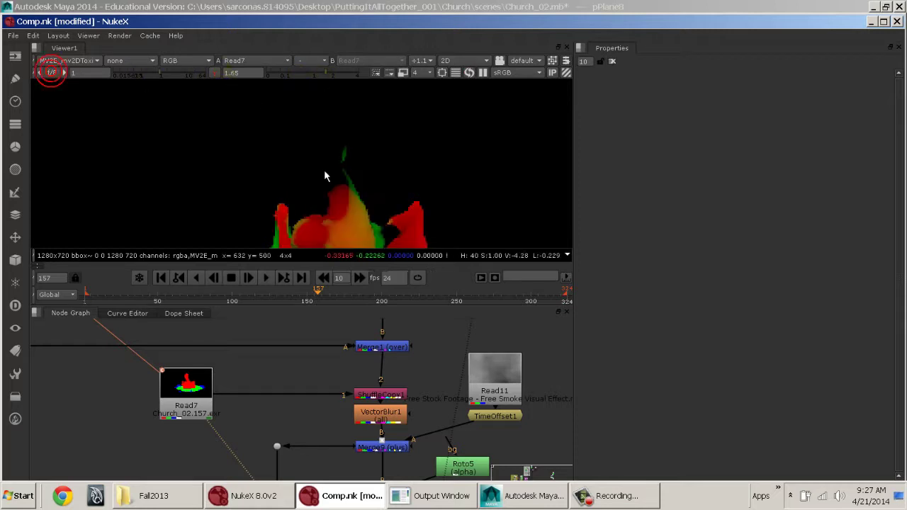
click(214, 73)
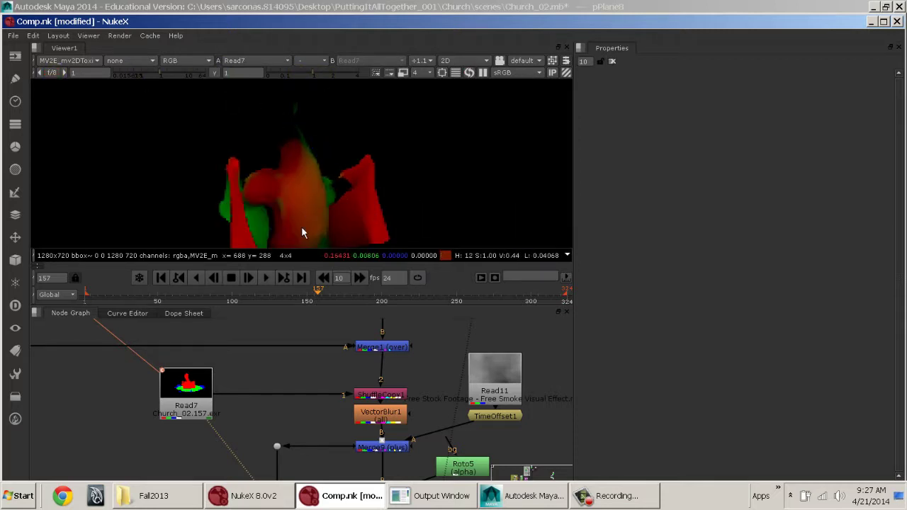
middle_drag(301, 226, 289, 158)
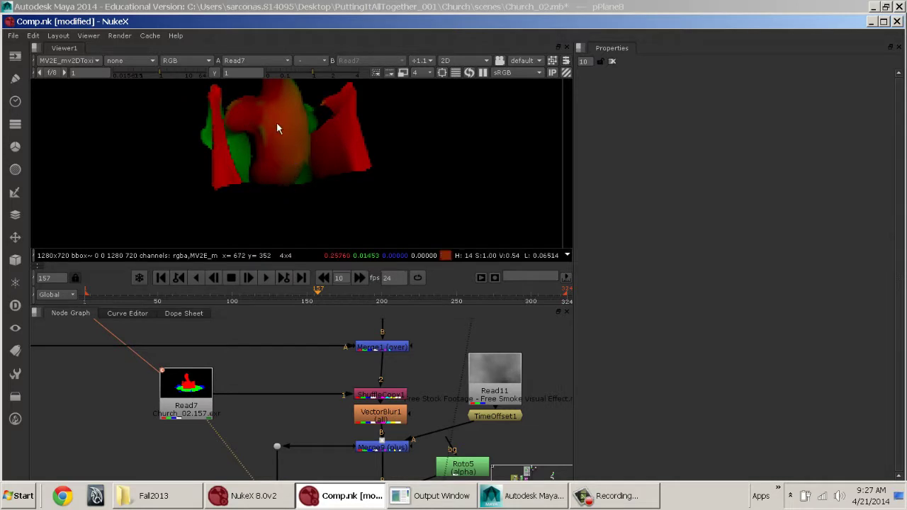
middle_drag(286, 134, 288, 205)
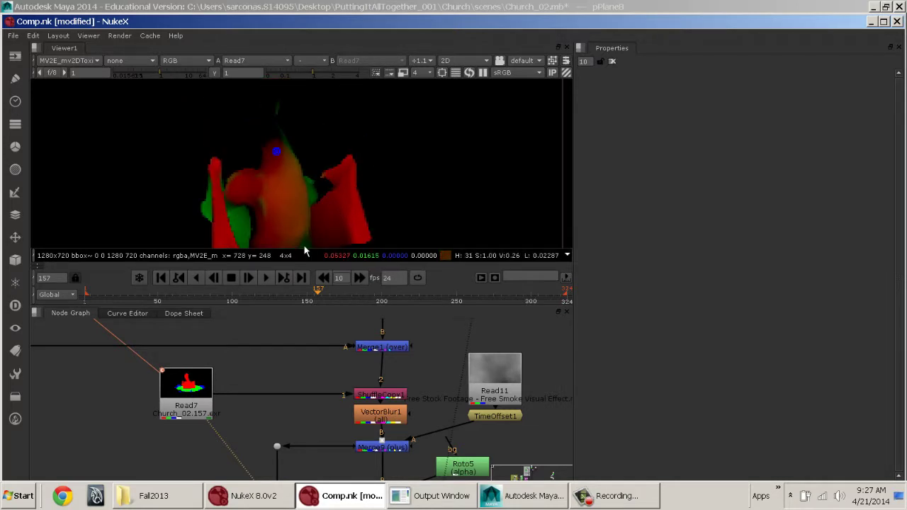
Step: Open ShuffleCopy1 and inspect its motion channel routing, keeping MV2E_mv2DToxik_Camera01_2 as the layer for input 1
double_click(392, 395)
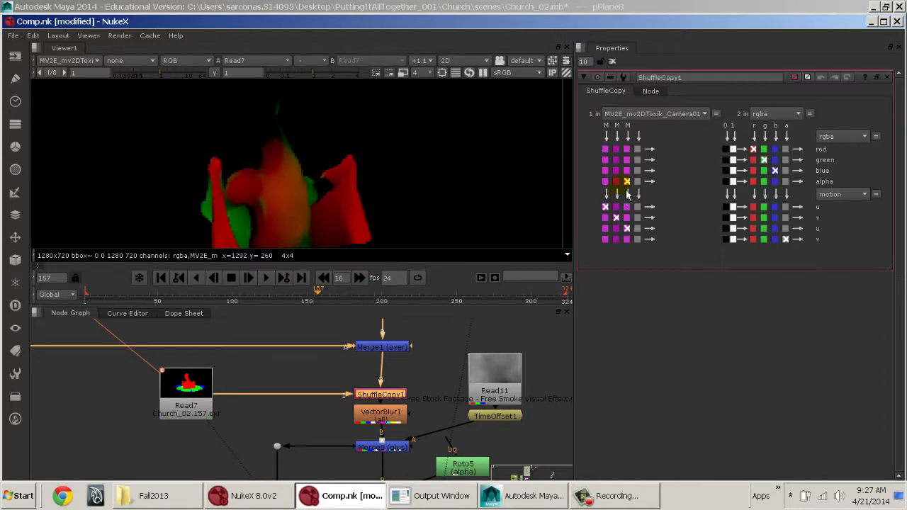
click(637, 116)
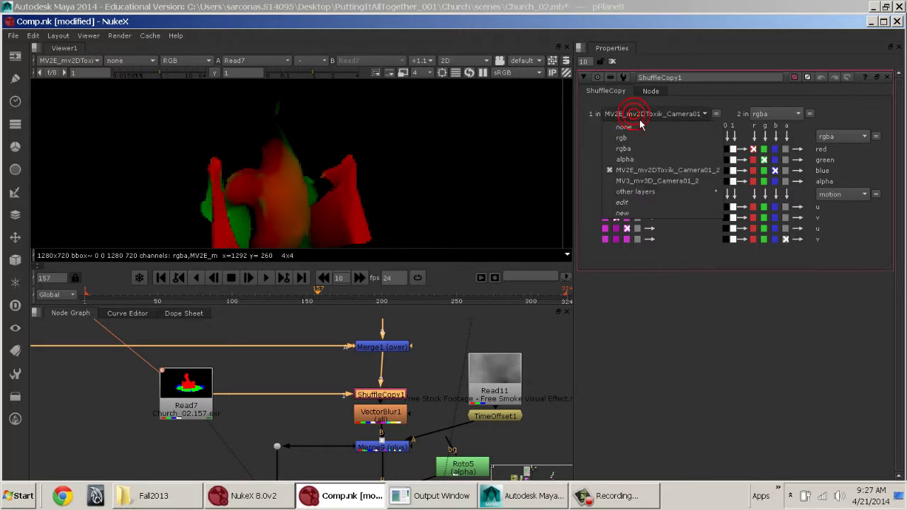
click(678, 170)
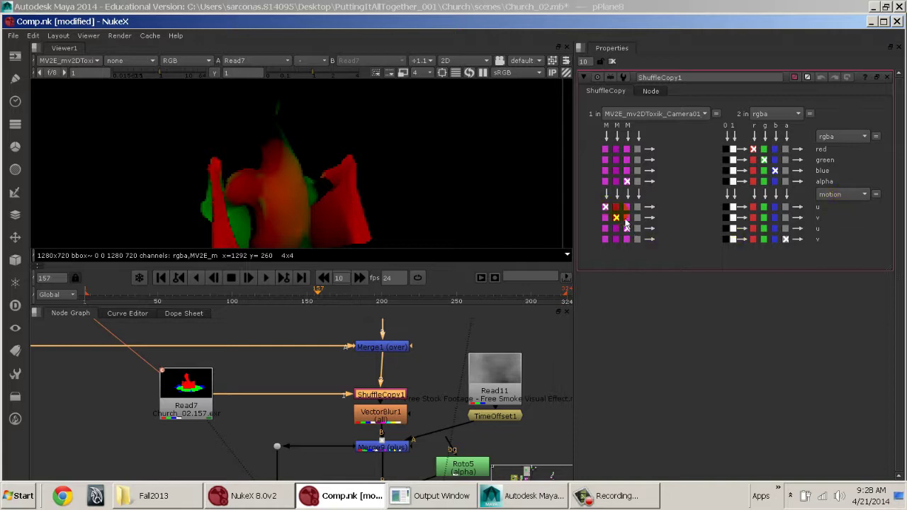
middle_drag(374, 429, 312, 395)
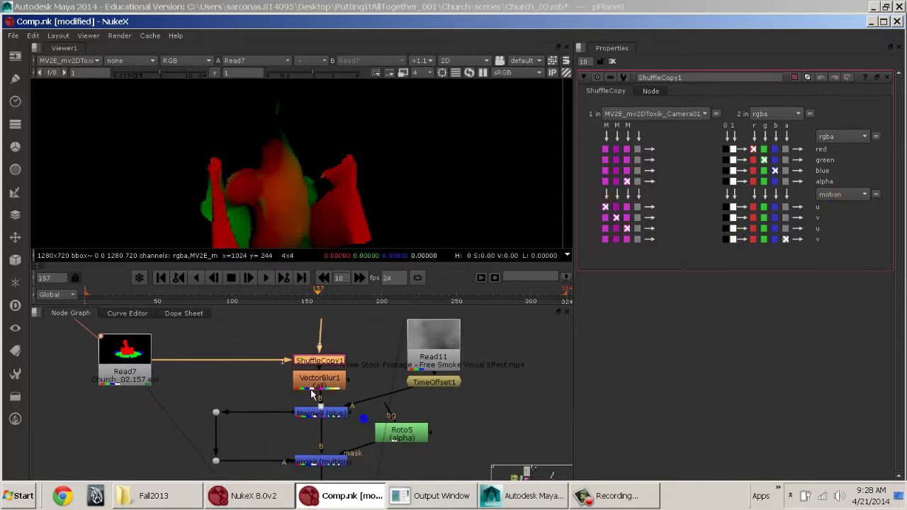
Step: Open VectorBlur1's properties, show its output in Viewer1, and switch the displayed layer to rgba
double_click(332, 387)
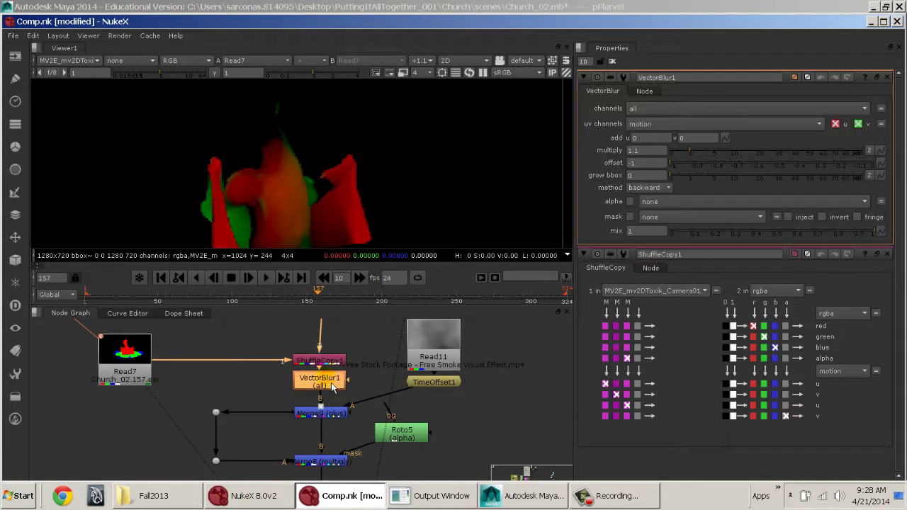
key(1)
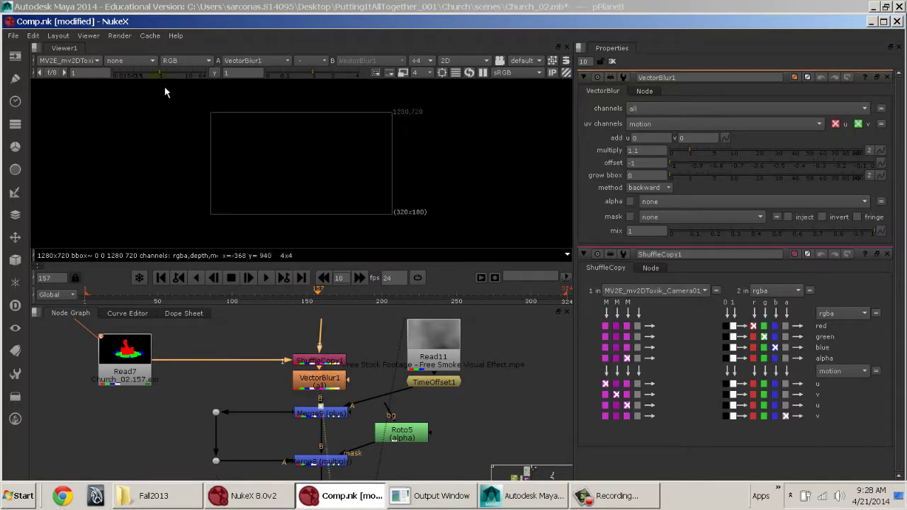
click(77, 60)
click(82, 96)
scroll(277, 162, up, 5)
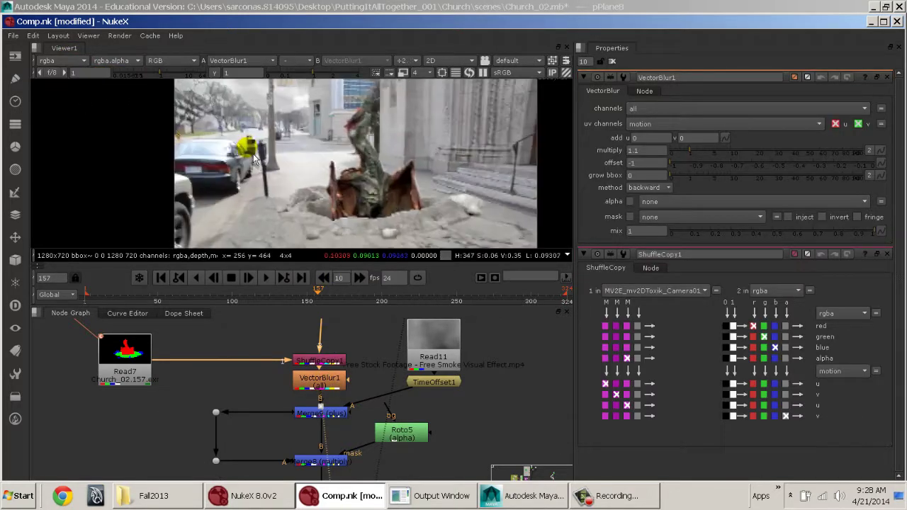
scroll(276, 161, up, 2)
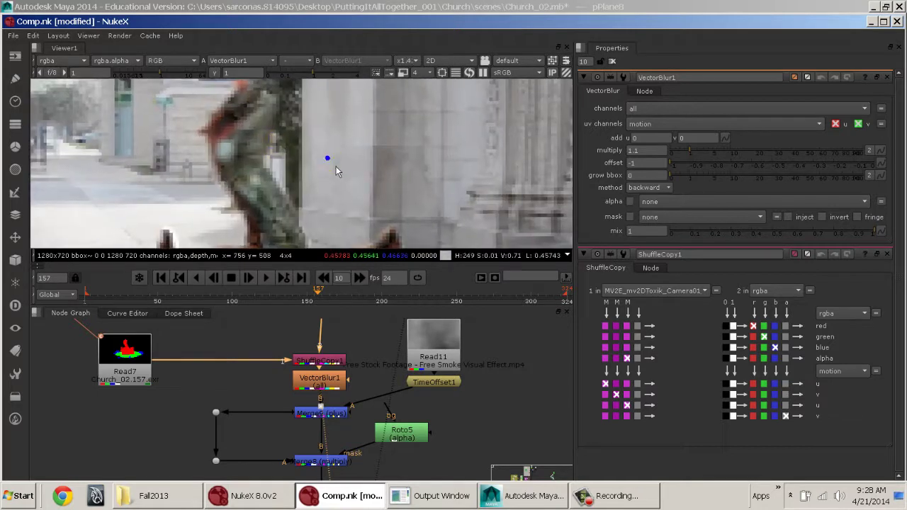
Step: Set Viewer1's downrez factor to 1 and frame the creature's head
click(428, 73)
click(429, 52)
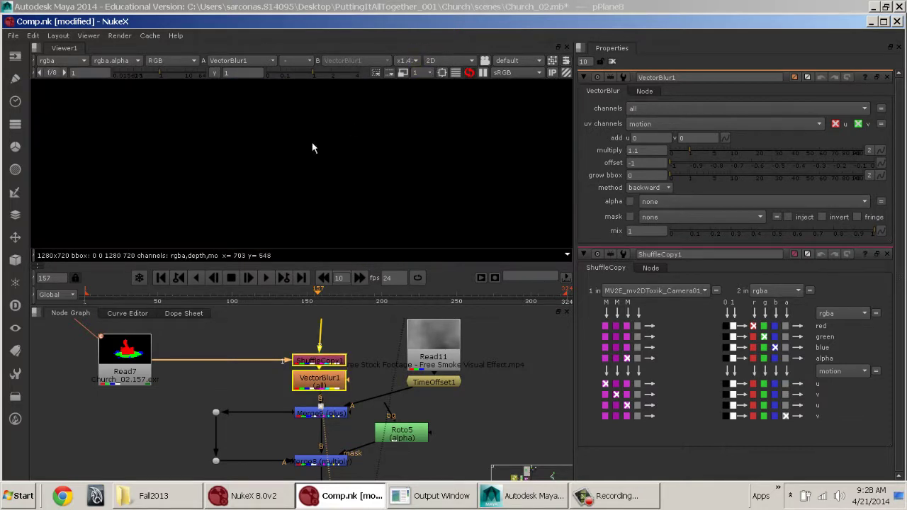
scroll(316, 180, up, 4)
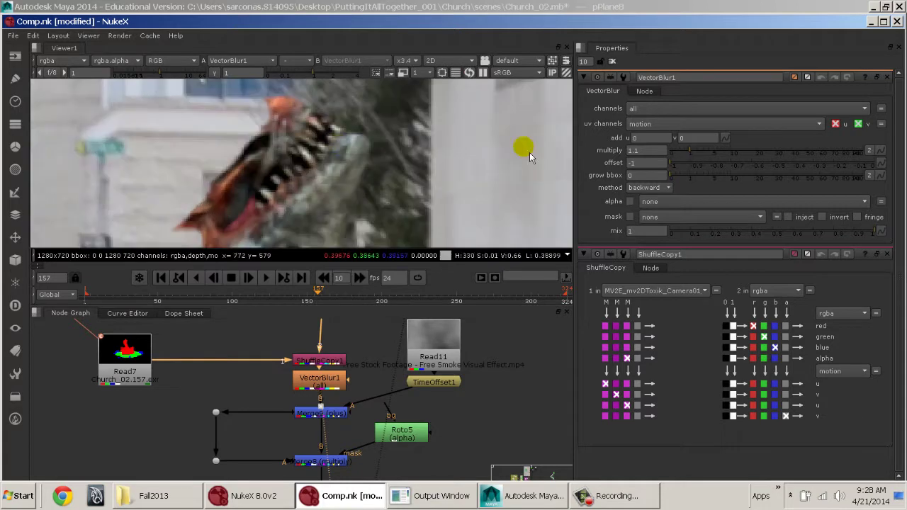
Step: Try a multiply of 9, a grow bbox of 20 and the forward method on VectorBlur1, returning the method to backward
drag(693, 150, 665, 171)
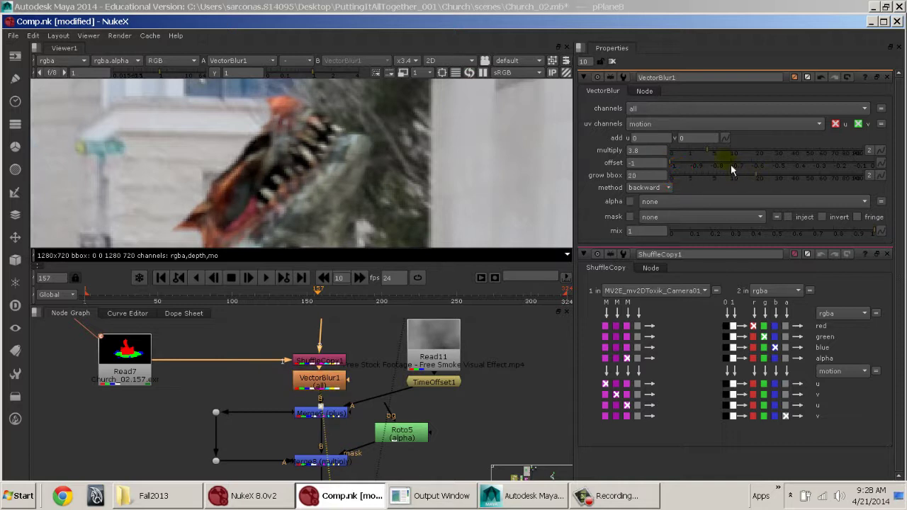
mouse_move(723, 157)
mouse_down()
mouse_move(716, 152)
mouse_move(732, 160)
mouse_up()
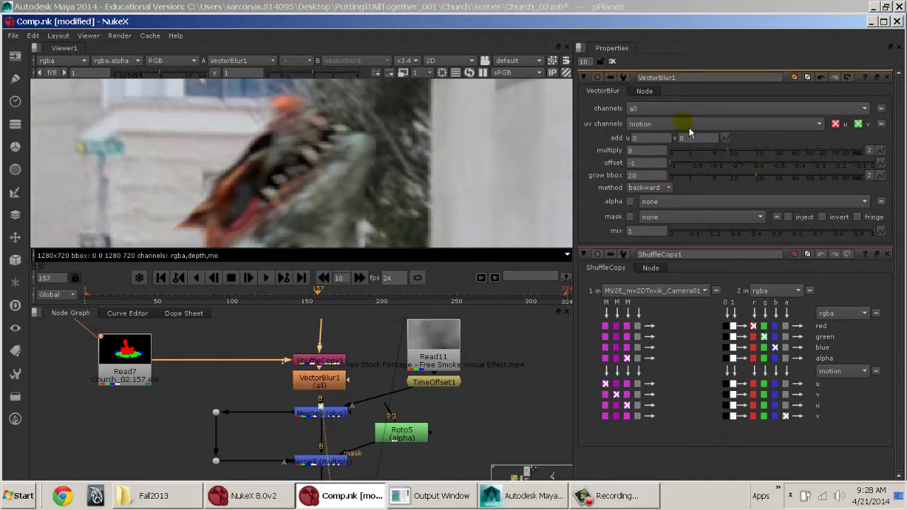
click(652, 131)
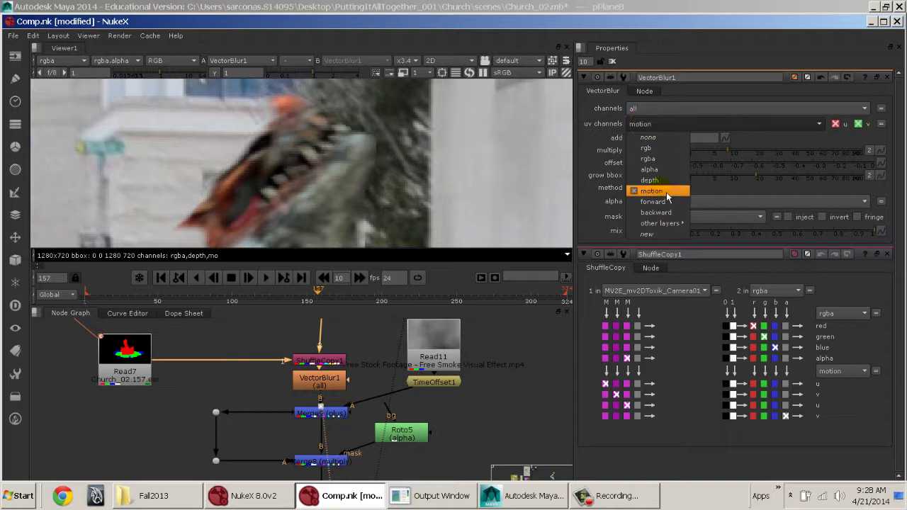
click(717, 189)
click(662, 190)
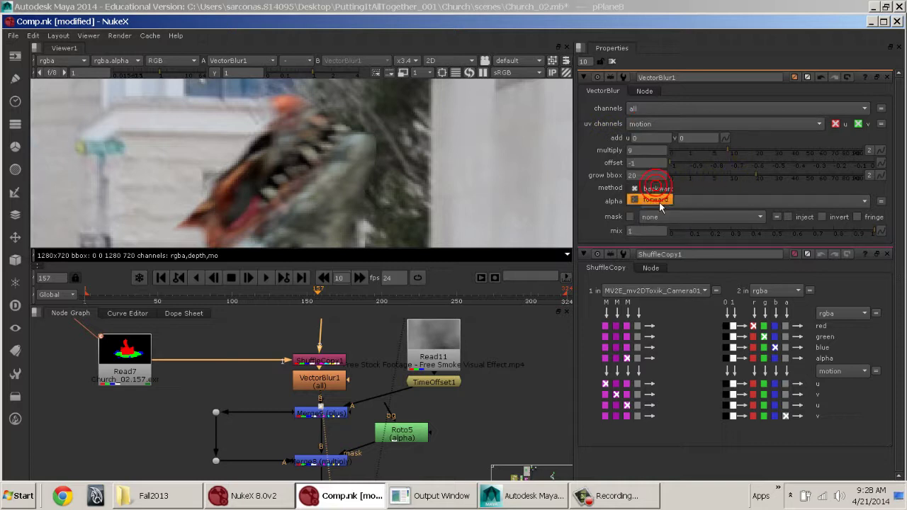
click(660, 199)
click(662, 189)
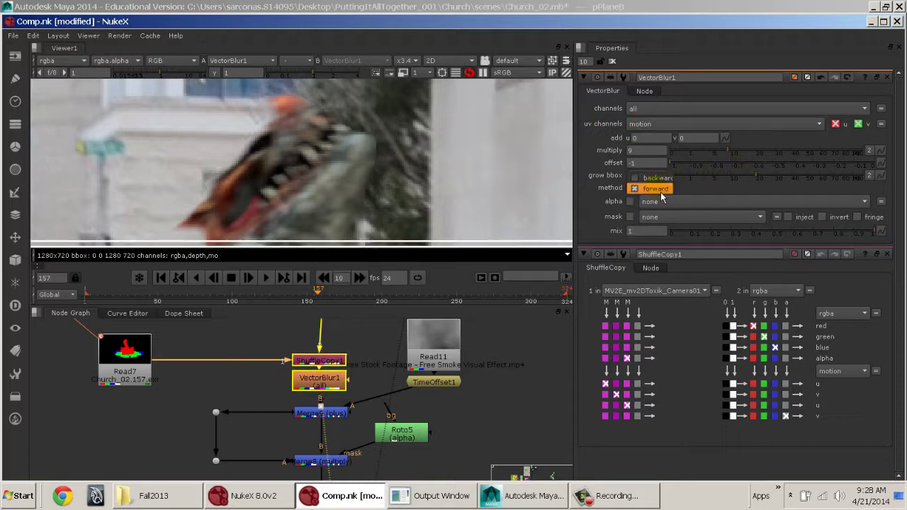
click(660, 185)
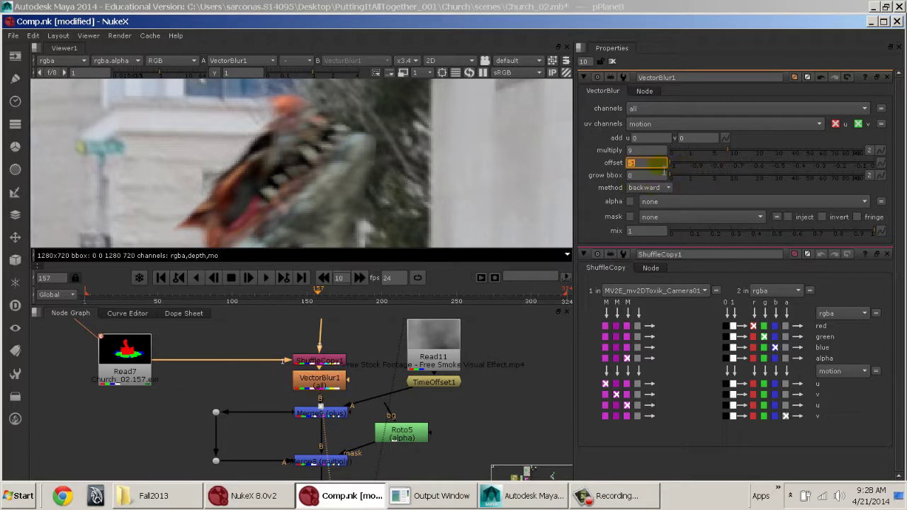
Step: Set VectorBlur1's multiply to 5.8 and check the blur on the whole creature
mouse_move(721, 152)
mouse_down()
mouse_move(712, 159)
mouse_move(757, 162)
mouse_move(701, 166)
mouse_move(722, 165)
mouse_up()
scroll(488, 171, down, 5)
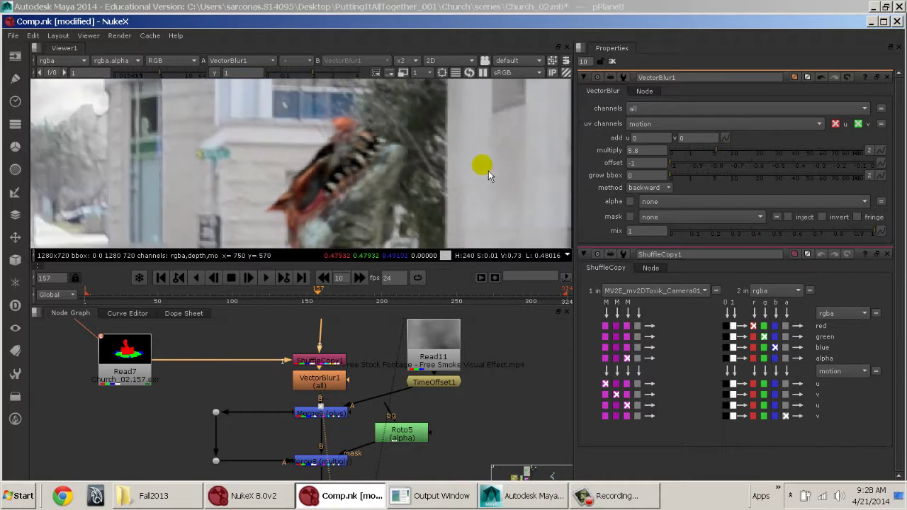
scroll(325, 143, down, 3)
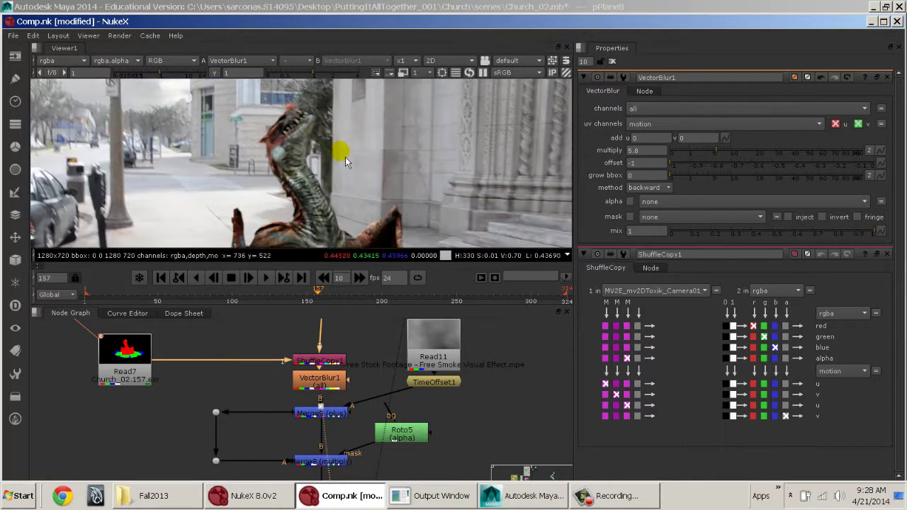
scroll(280, 144, down, 2)
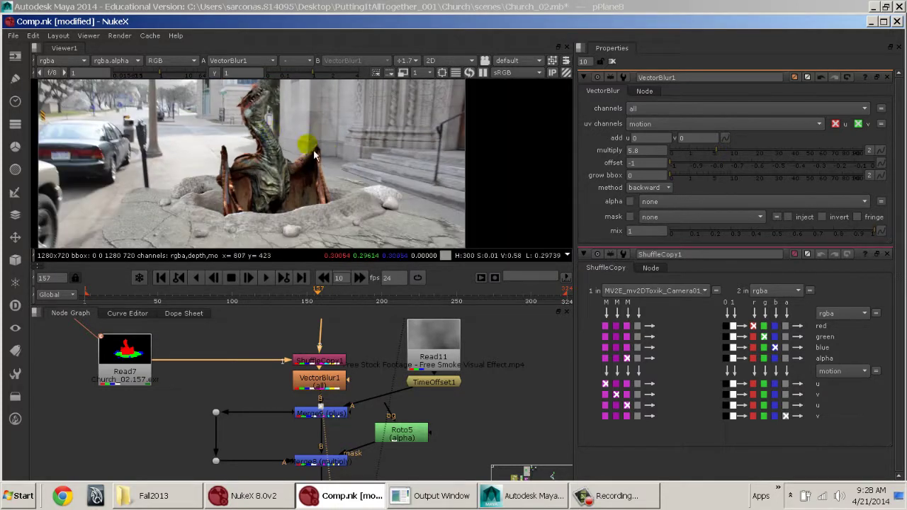
Step: Show the smoke footage from Read11 and its TimeOffset1 output in Viewer1
middle_drag(328, 397, 361, 369)
click(363, 386)
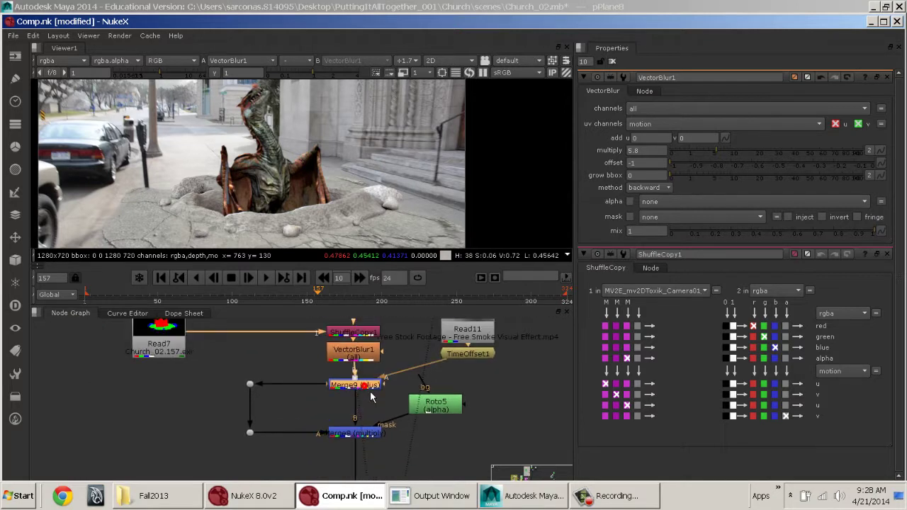
middle_drag(471, 401, 466, 453)
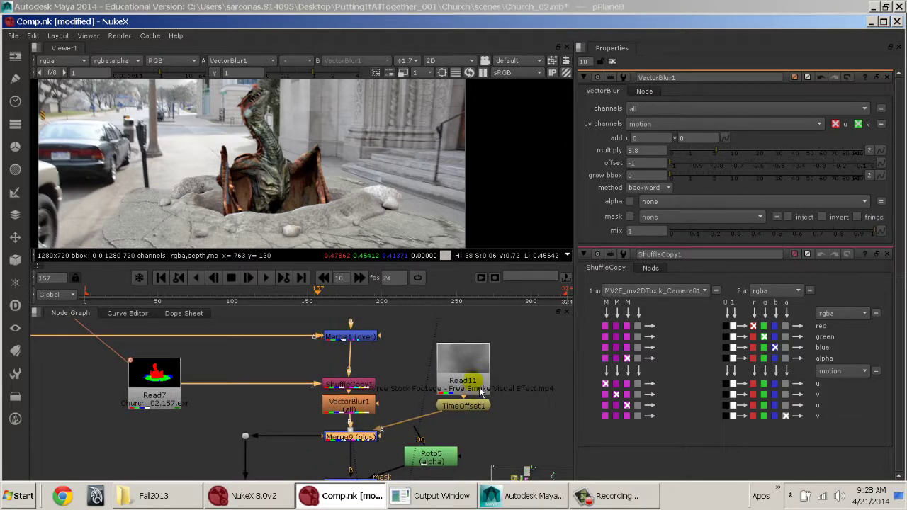
key(1)
scroll(369, 185, down, 2)
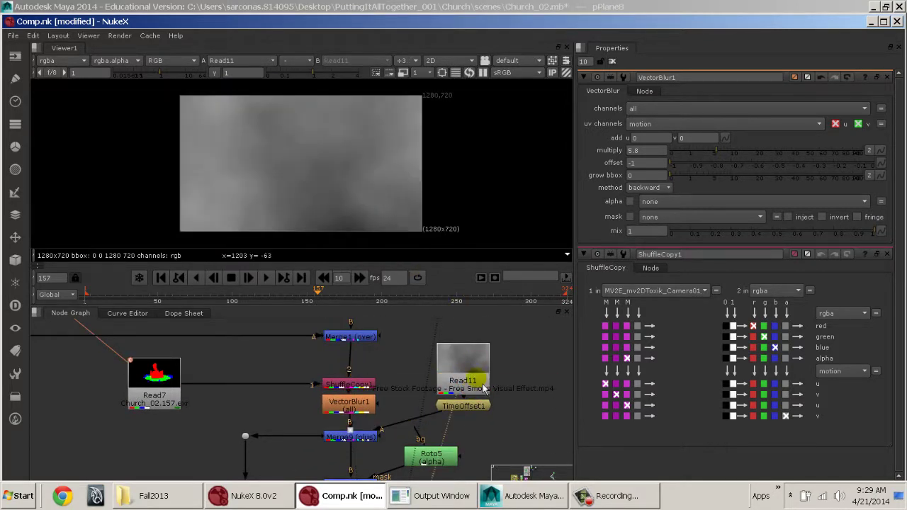
key(1)
Step: Show Merge9 in Viewer1 and open its properties to inspect how the smoke is added
click(373, 437)
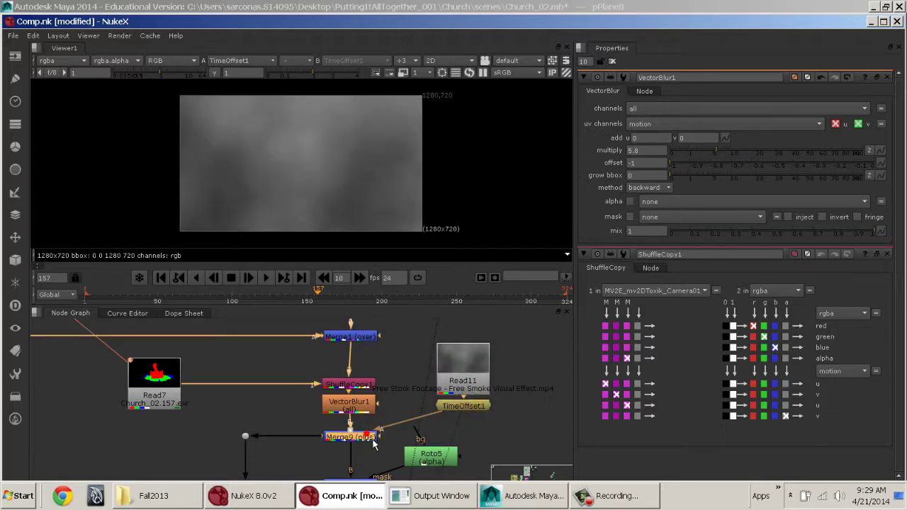
key(1)
double_click(374, 439)
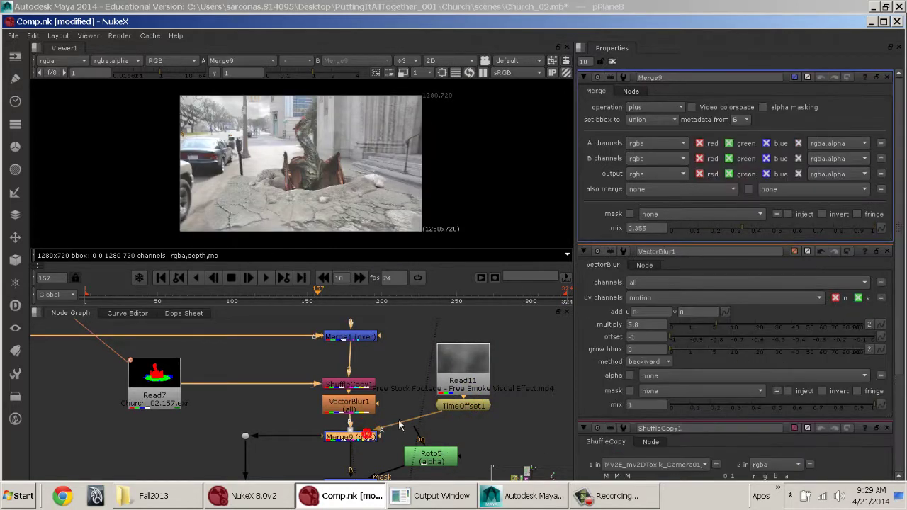
Step: Show Merge8 and the final Write1 output in Viewer1
middle_drag(437, 426, 437, 345)
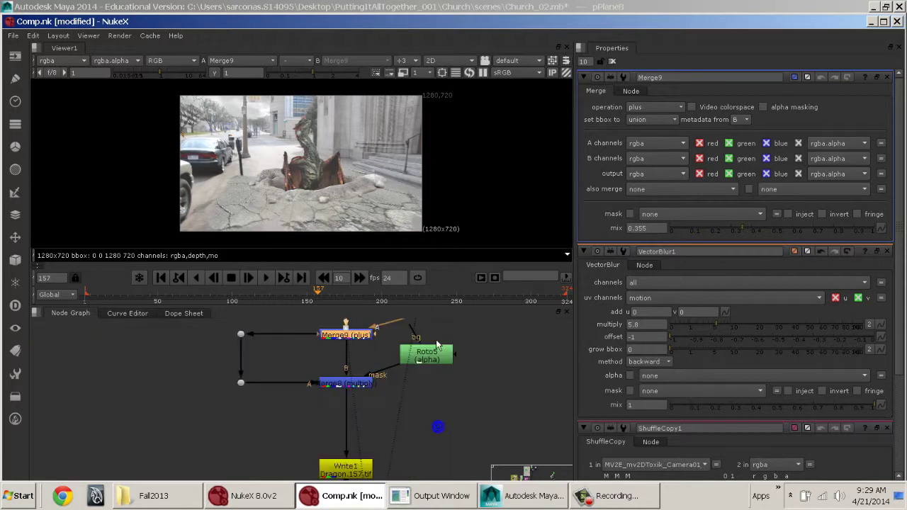
click(365, 387)
key(1)
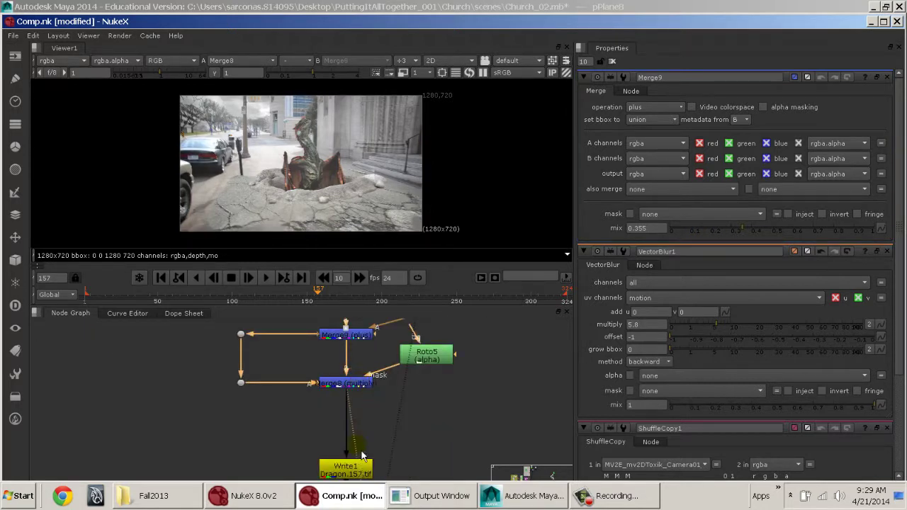
middle_drag(361, 455, 361, 394)
click(342, 405)
key(1)
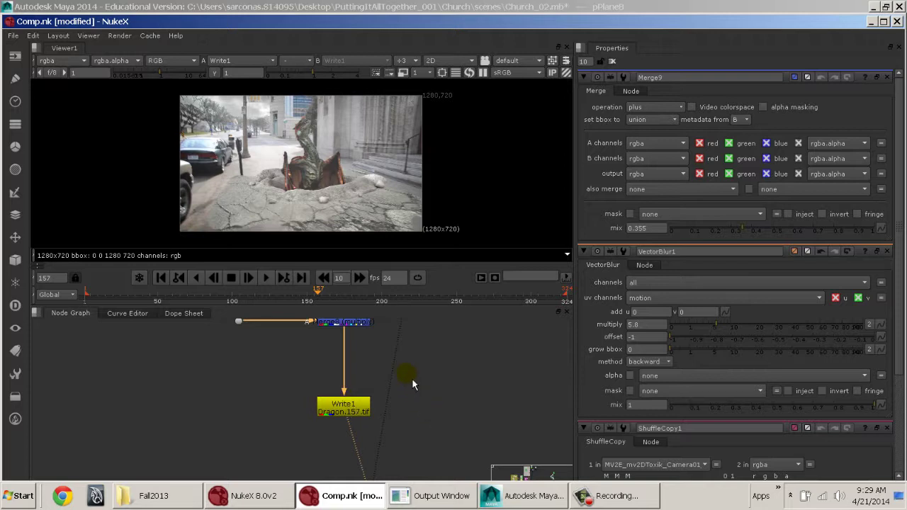
Step: Maximize the Node Graph and connect Read1 in BackdropNode2 to the viewer
key(space)
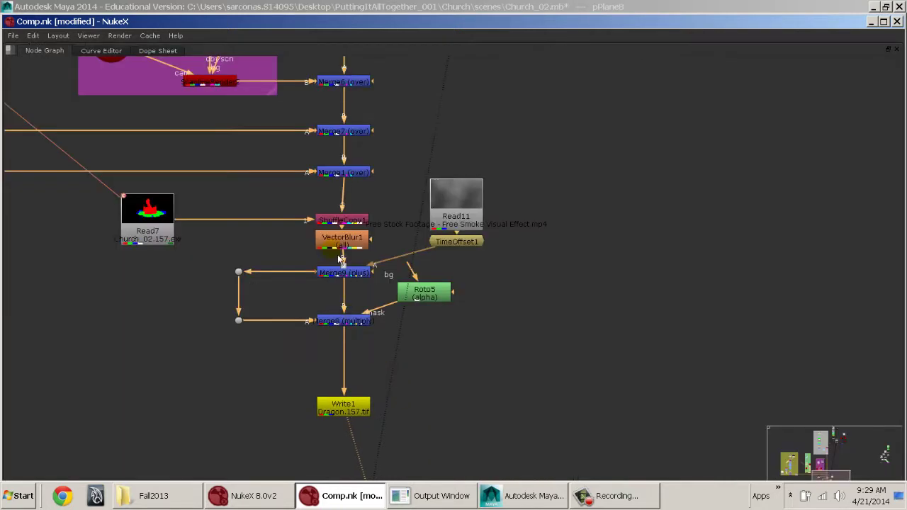
middle_drag(340, 255, 507, 422)
middle_drag(340, 252, 590, 369)
middle_drag(460, 243, 572, 286)
scroll(505, 247, down, 6)
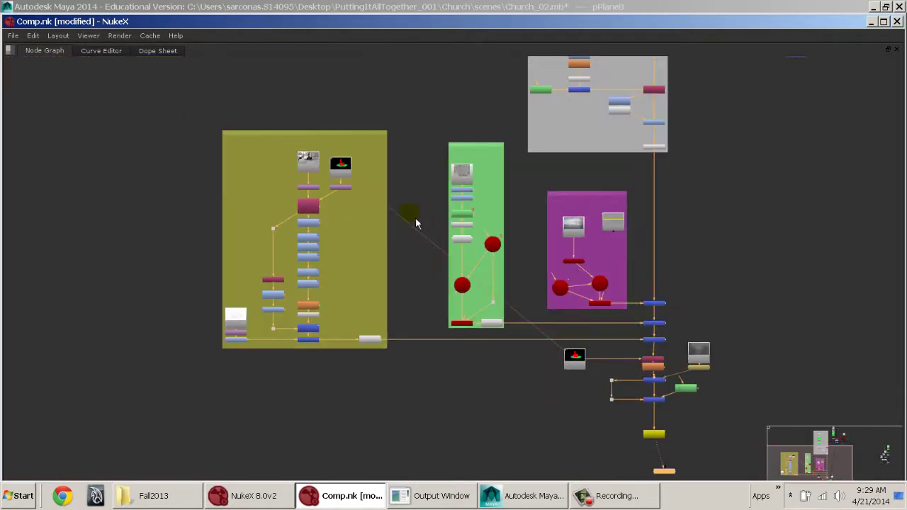
scroll(399, 233, down, 1)
scroll(408, 235, up, 5)
middle_drag(405, 232, 544, 246)
click(396, 159)
key(1)
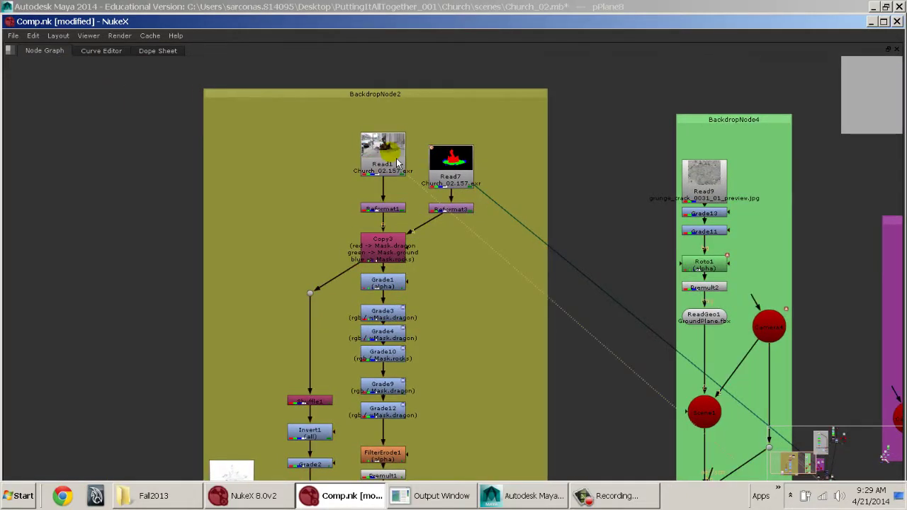
Step: Examine the Read1 and Read7 creature renders and the grading chain below them in BackdropNode2
scroll(397, 163, up, 8)
middle_drag(412, 122, 427, 190)
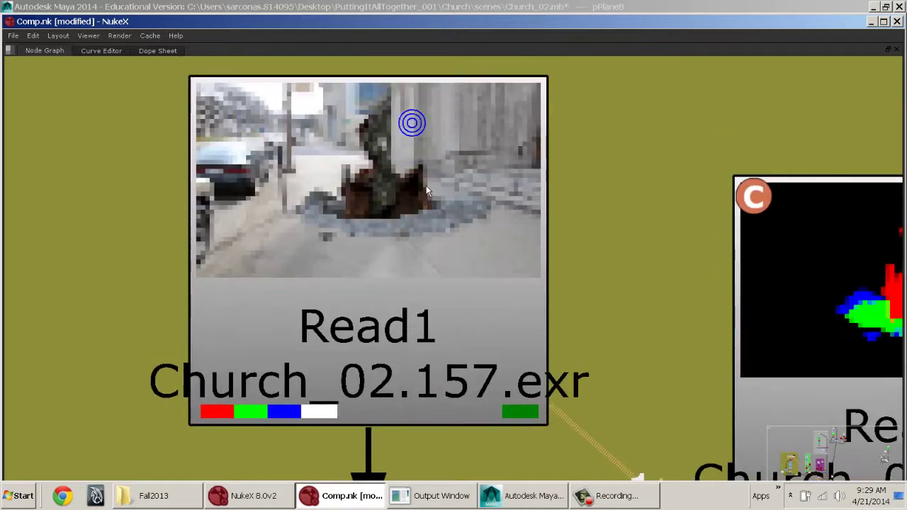
scroll(427, 190, down, 2)
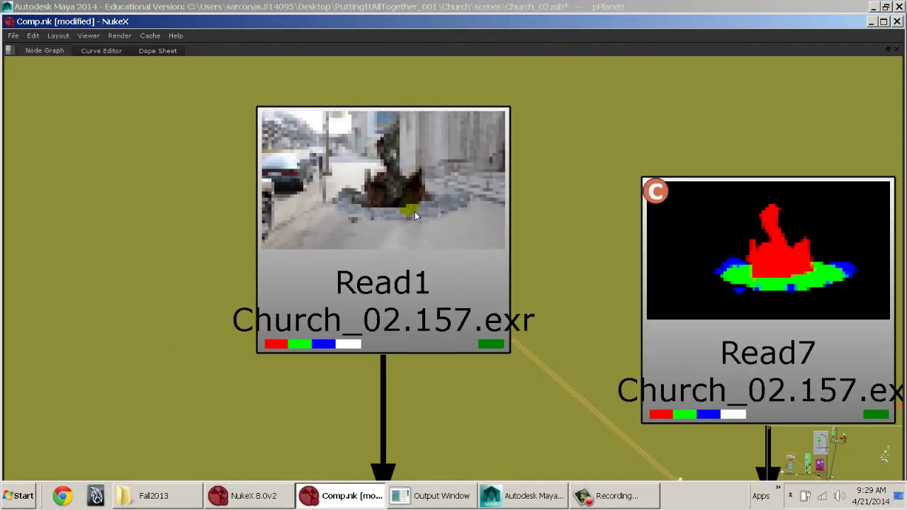
scroll(417, 227, down, 6)
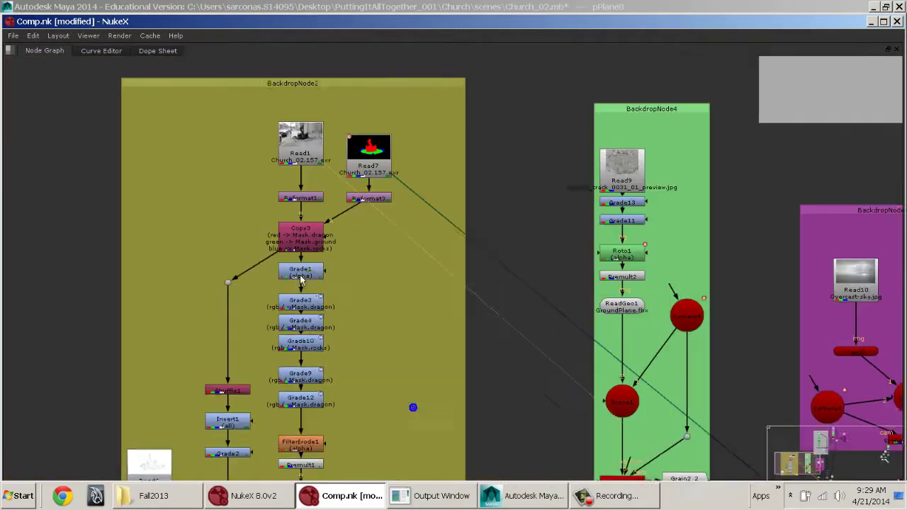
mouse_move(399, 347)
middle_down()
mouse_move(330, 280)
mouse_move(314, 289)
middle_up()
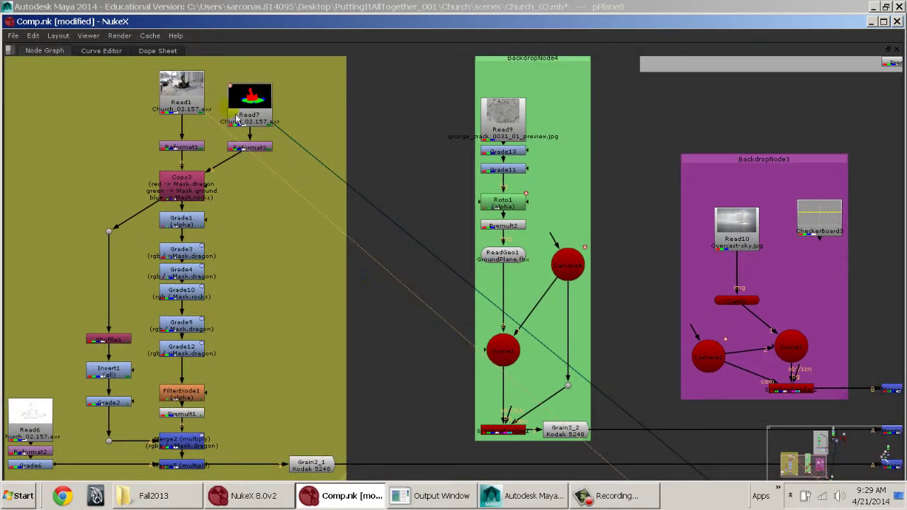
Step: Review the cracked-pavement branch in BackdropNode4, selecting its backdrop, Camera4, Scene1 and Grain2_2 in turn
middle_drag(539, 97, 423, 109)
click(437, 72)
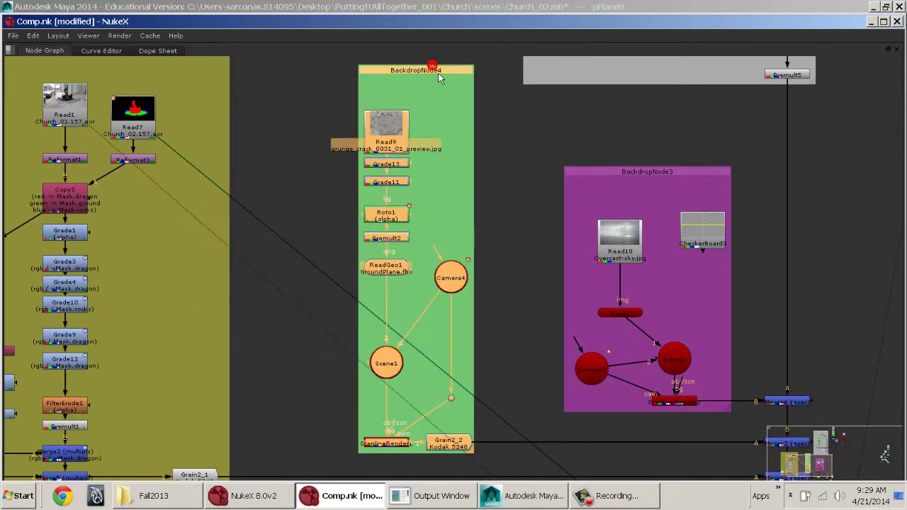
middle_drag(429, 239, 180, 233)
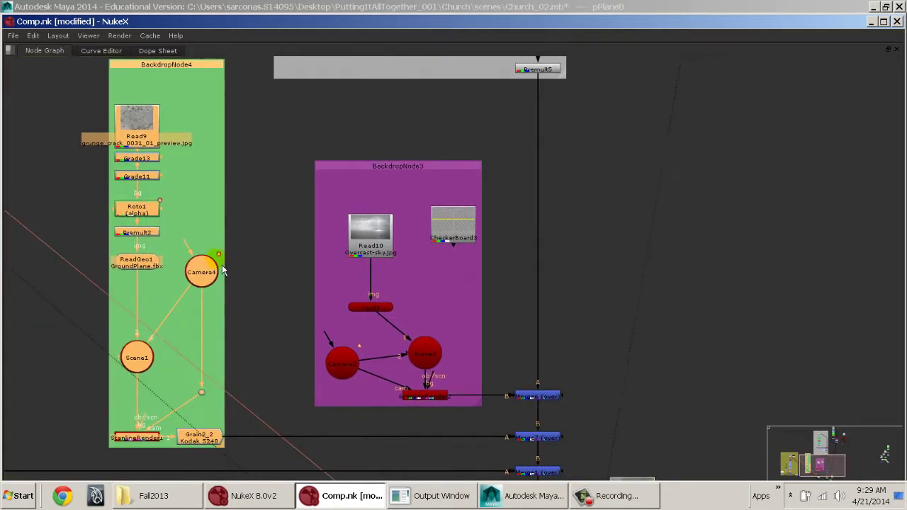
click(203, 273)
click(145, 358)
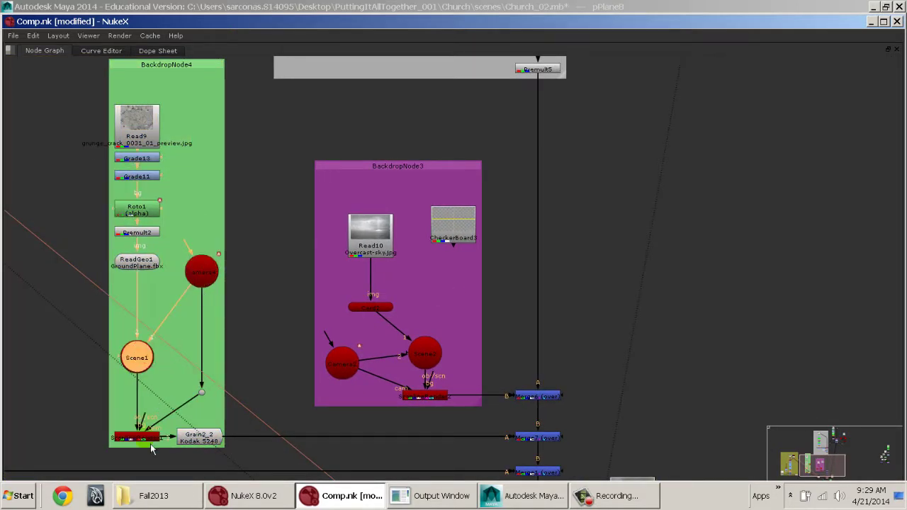
click(216, 441)
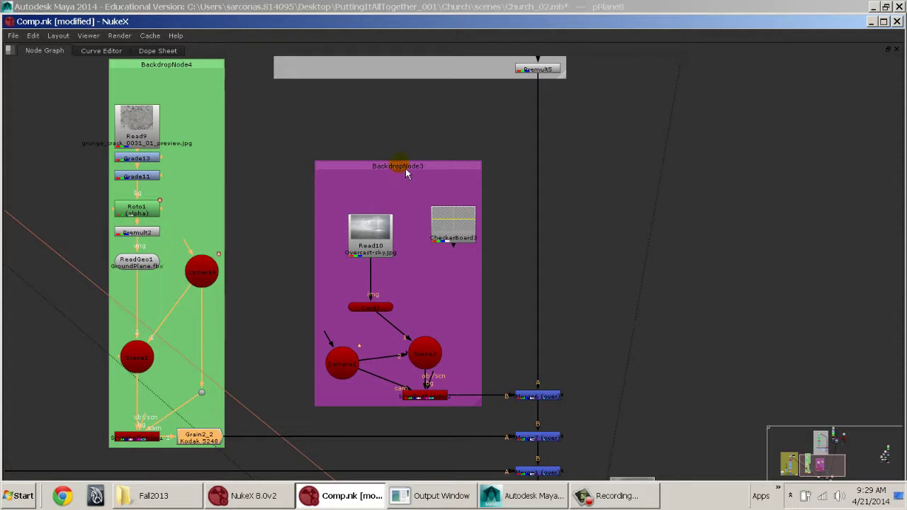
Step: Nudge BackdropNode3 slightly and delete the loose Read8 and Read12 node branches beside BackdropNode1
mouse_move(399, 166)
mouse_down()
mouse_move(405, 182)
mouse_move(403, 167)
mouse_up()
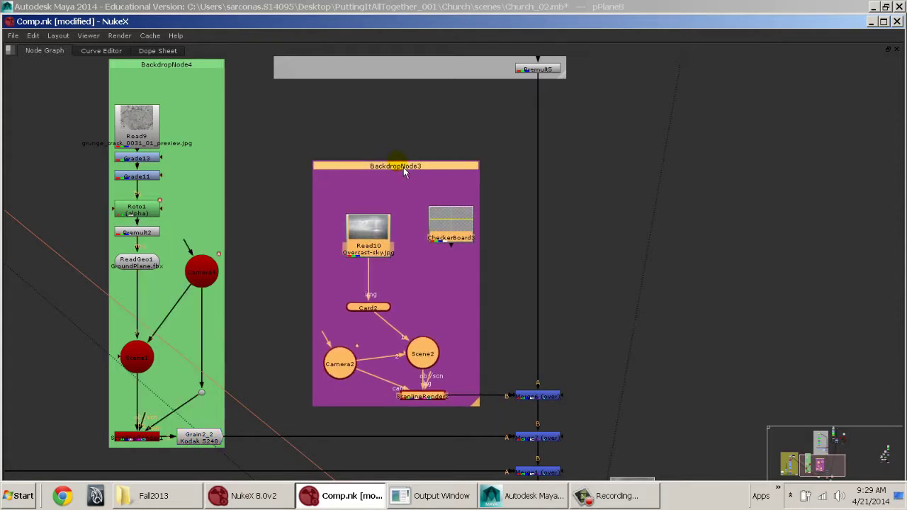
middle_drag(457, 157, 447, 433)
middle_drag(513, 254, 478, 286)
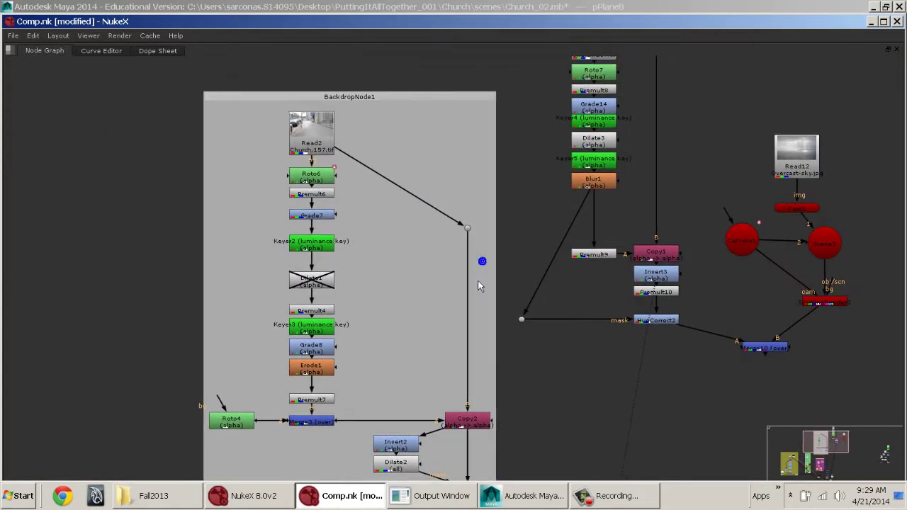
middle_drag(582, 207, 390, 263)
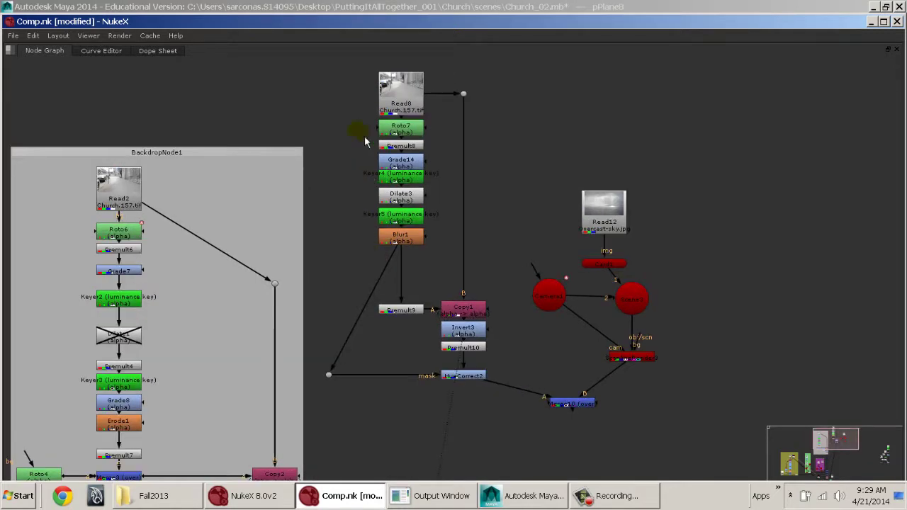
drag(318, 65, 744, 423)
key(Delete)
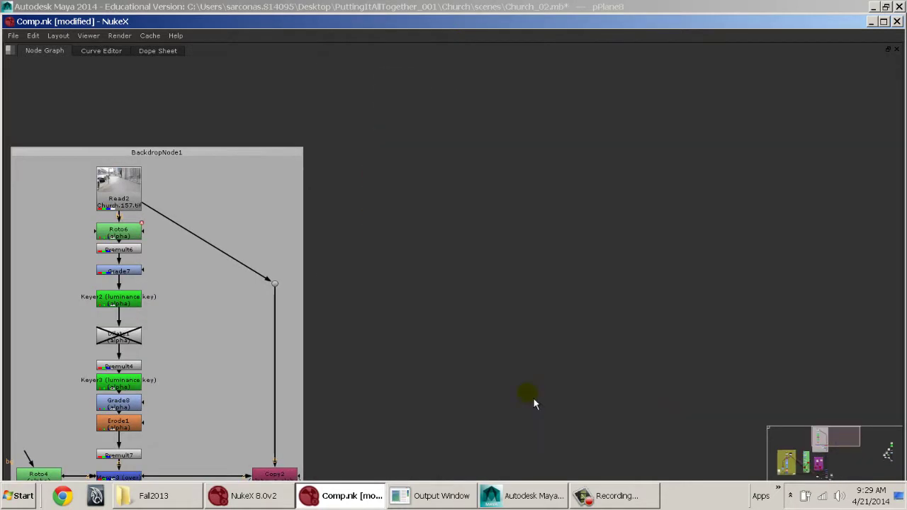
Step: Straighten the smoke inputs by moving Roto5 level with Merge8 and TimeOffset1 level with Merge9 below Read11
middle_drag(447, 423, 517, 78)
middle_drag(497, 364, 556, 60)
middle_drag(456, 278, 477, 249)
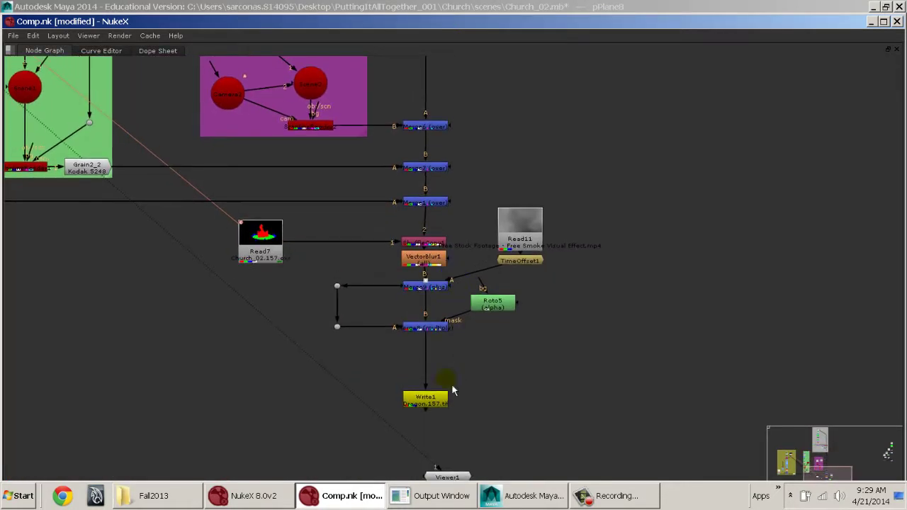
drag(498, 331, 498, 339)
click(533, 239)
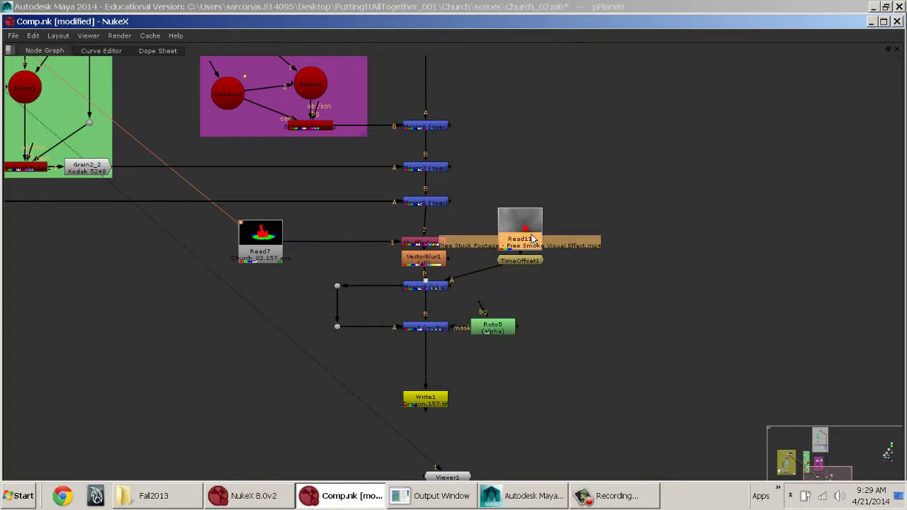
scroll(515, 275, up, 5)
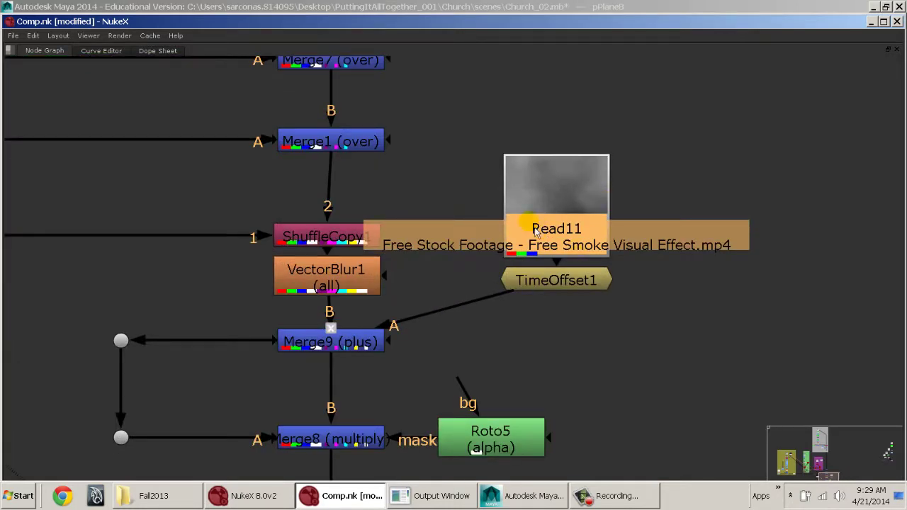
drag(538, 283, 539, 353)
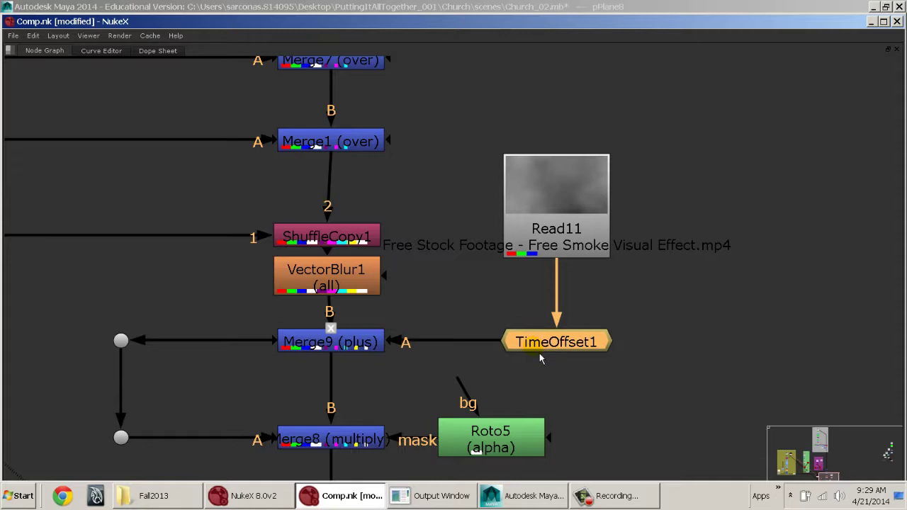
Step: Restore the full layout, inspect the Read1 render, and connect Write1 to Viewer1 to examine the final Dragon frame
key(space)
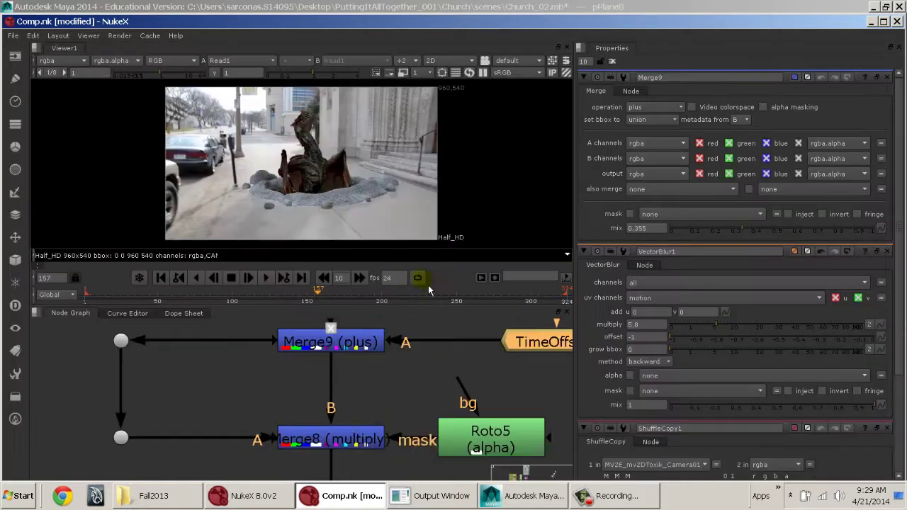
middle_drag(283, 147, 303, 117)
scroll(232, 159, up, 3)
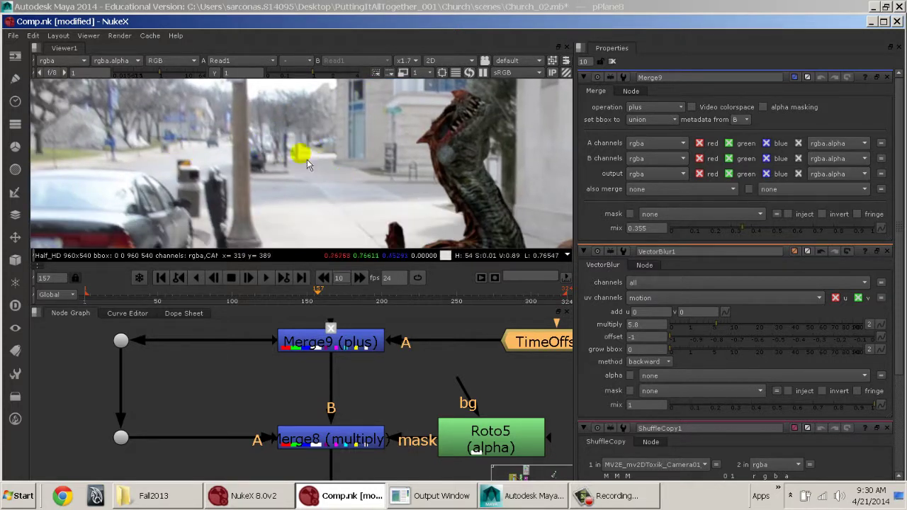
scroll(286, 134, down, 3)
middle_drag(442, 401, 154, 234)
middle_drag(260, 298, 372, 339)
middle_drag(312, 432, 324, 374)
click(296, 432)
key(1)
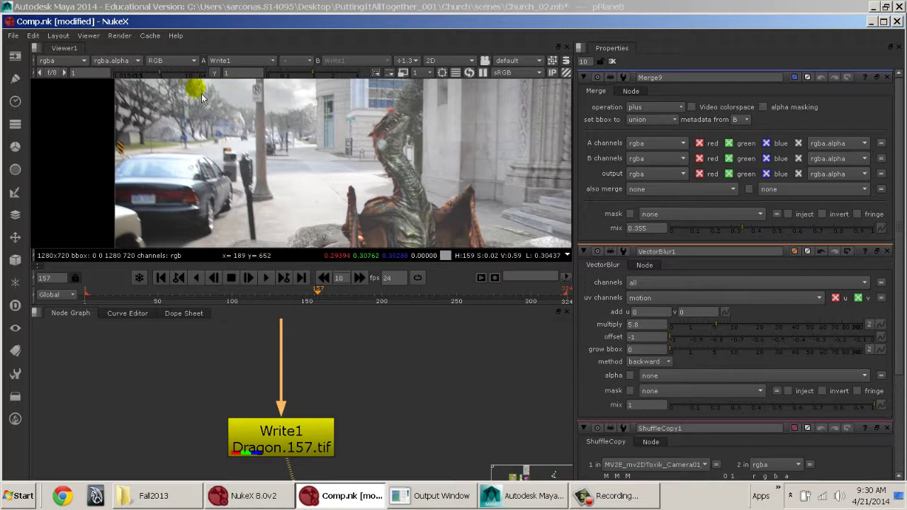
middle_drag(353, 200, 269, 145)
scroll(270, 148, down, 3)
middle_drag(308, 202, 284, 221)
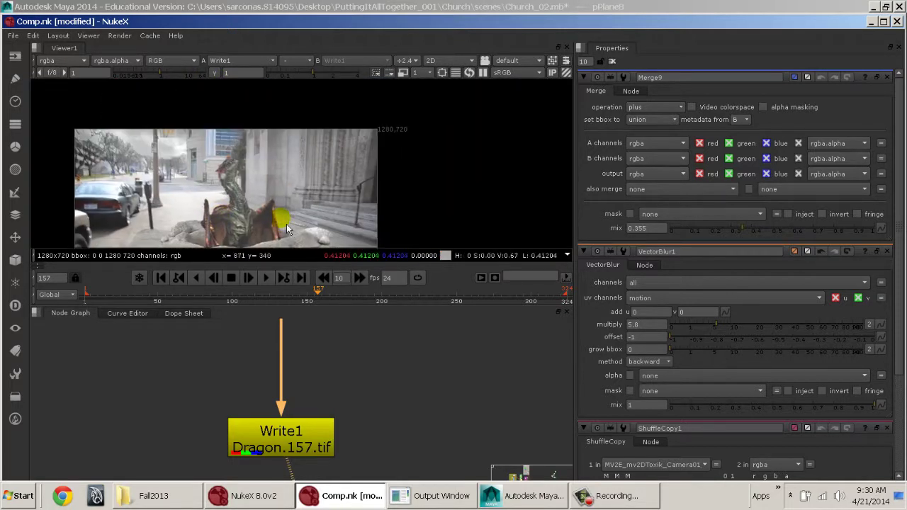
click(371, 374)
mouse_move(417, 405)
middle_down()
mouse_move(425, 399)
mouse_move(427, 413)
middle_up()
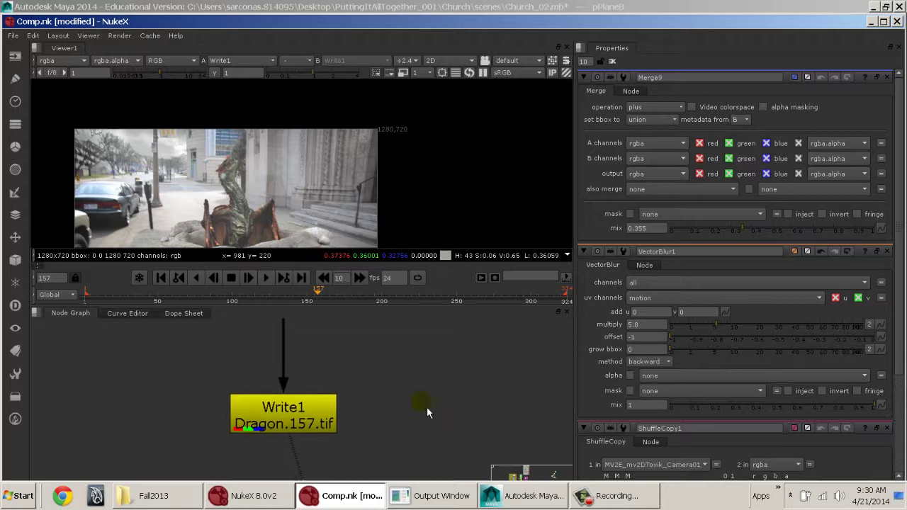
Step: Switch to Windows Explorer, open Dragon.mov from the 2540 project's movies folder, and minimize the folder window
key(super)
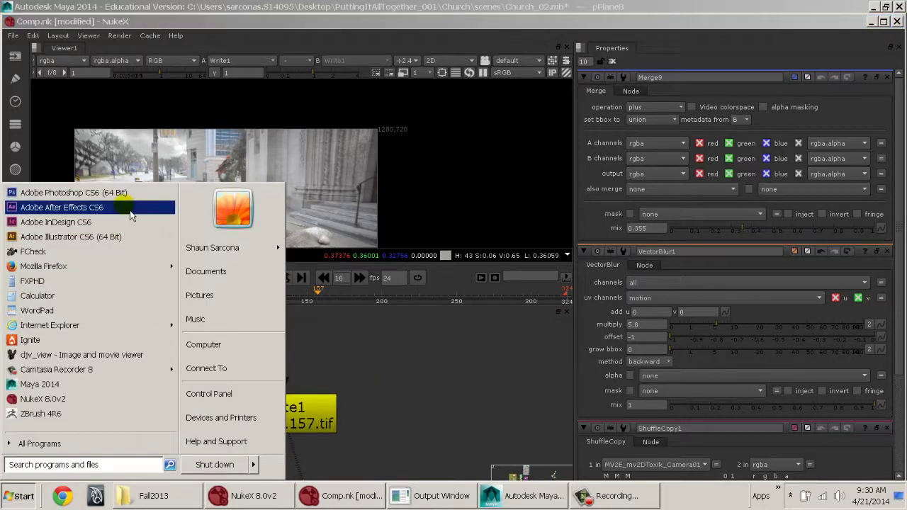
click(453, 380)
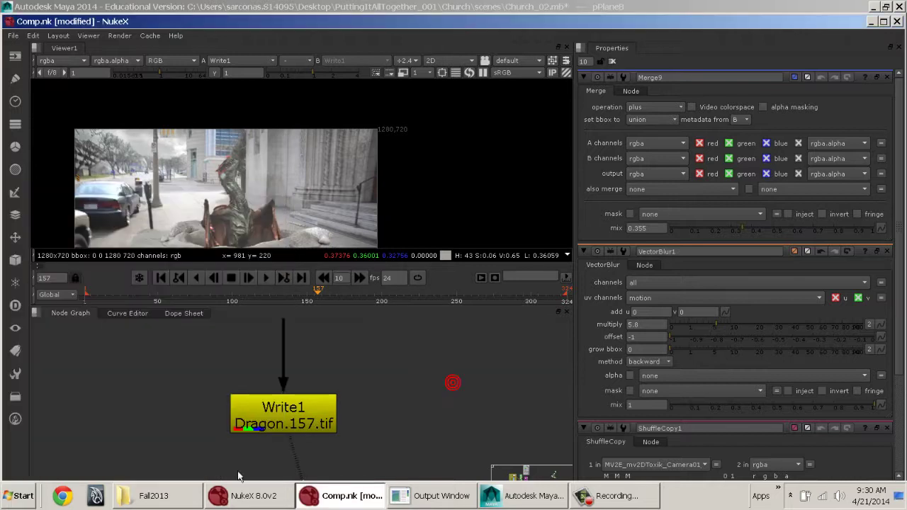
click(150, 495)
double_click(241, 247)
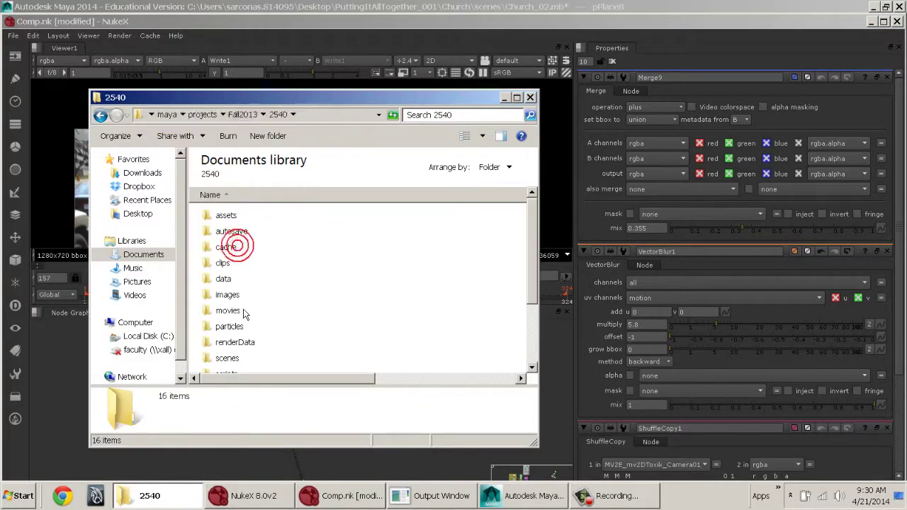
double_click(238, 309)
click(230, 214)
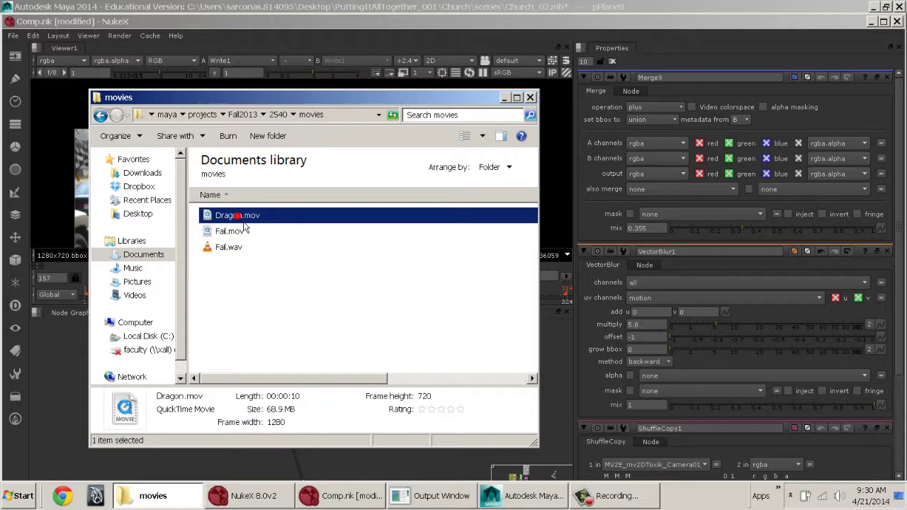
click(503, 97)
Step: Enlarge the Viewer1 pane and frame the whole Write1 composite in it
scroll(247, 178, up, 4)
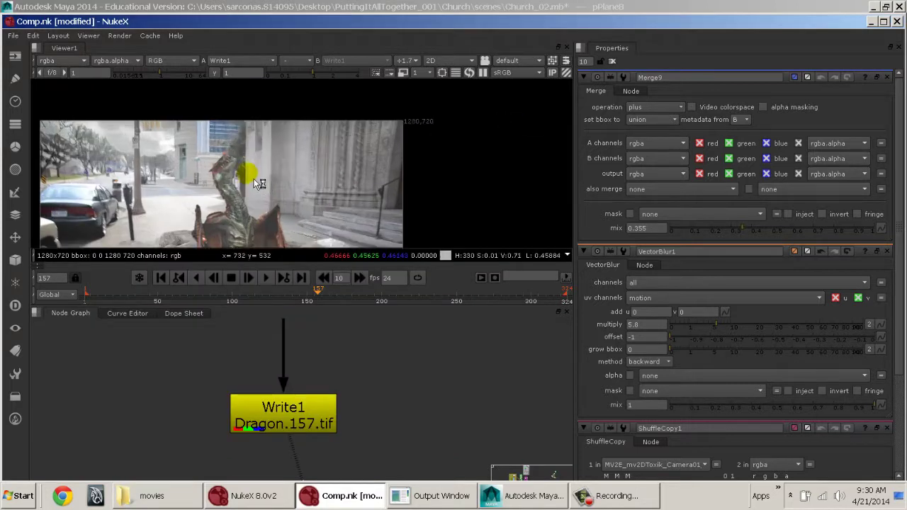
scroll(182, 148, down, 3)
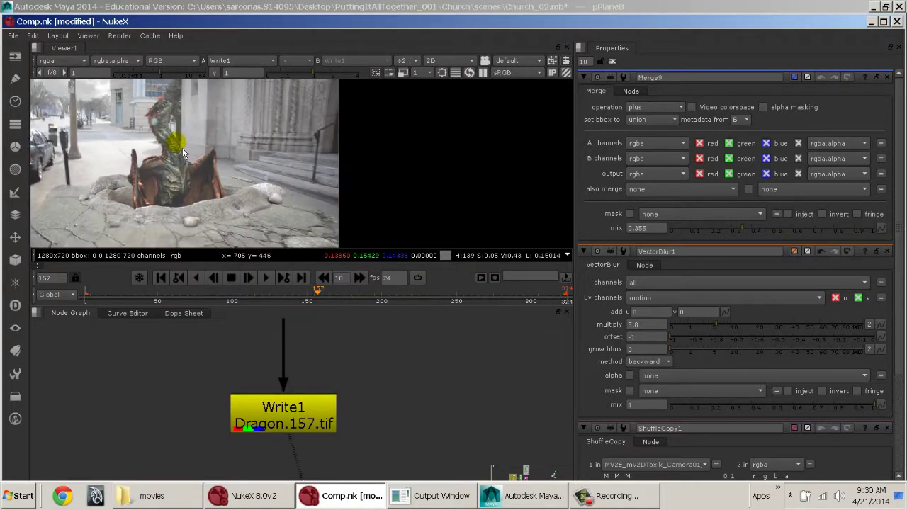
drag(186, 314, 187, 435)
middle_drag(231, 251, 311, 264)
scroll(269, 260, up, 3)
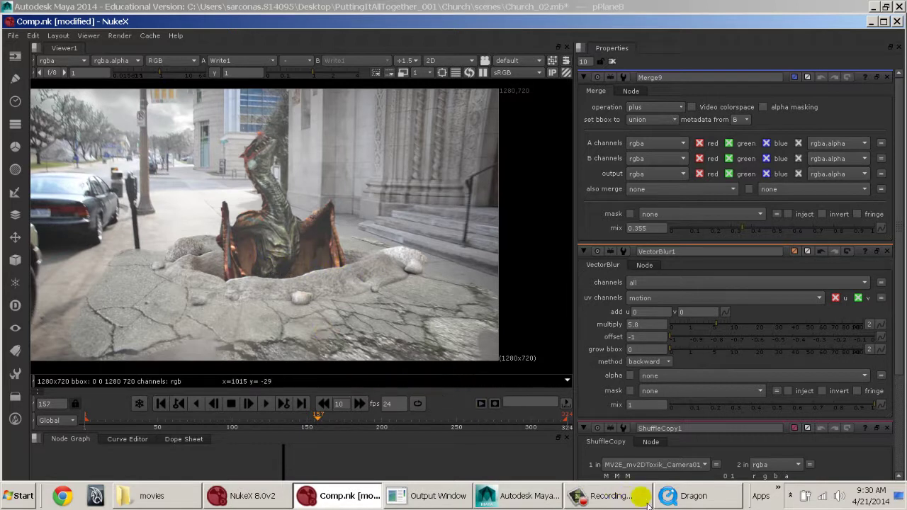
Step: Switch to the Dragon movie in QuickTime, scrub through it beside the Nuke composite for comparison, and close it
click(697, 495)
drag(311, 70, 537, 13)
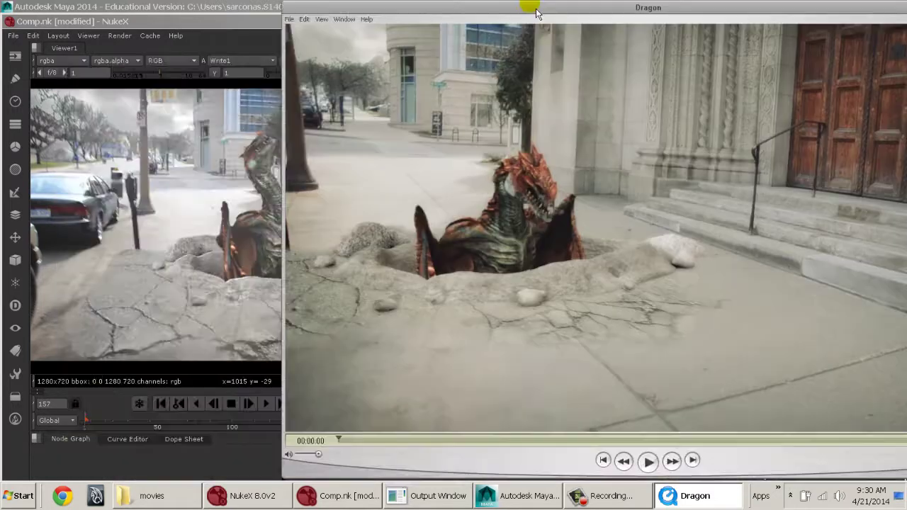
drag(444, 7, 578, 17)
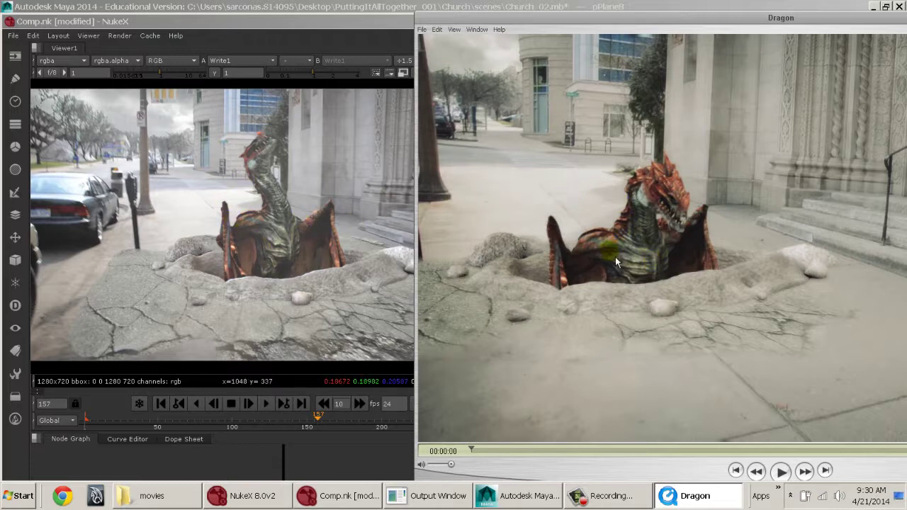
mouse_move(487, 461)
mouse_down()
mouse_move(592, 462)
mouse_move(802, 407)
mouse_up()
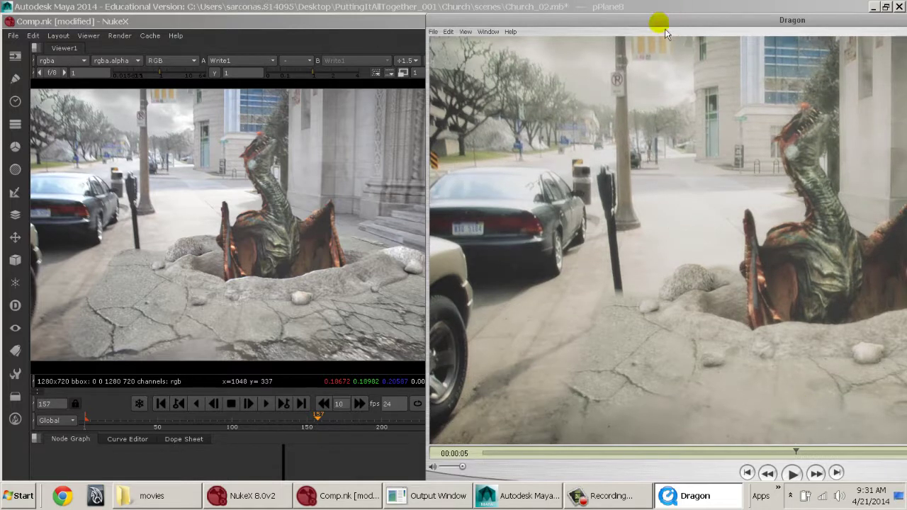
drag(638, 25, 576, 21)
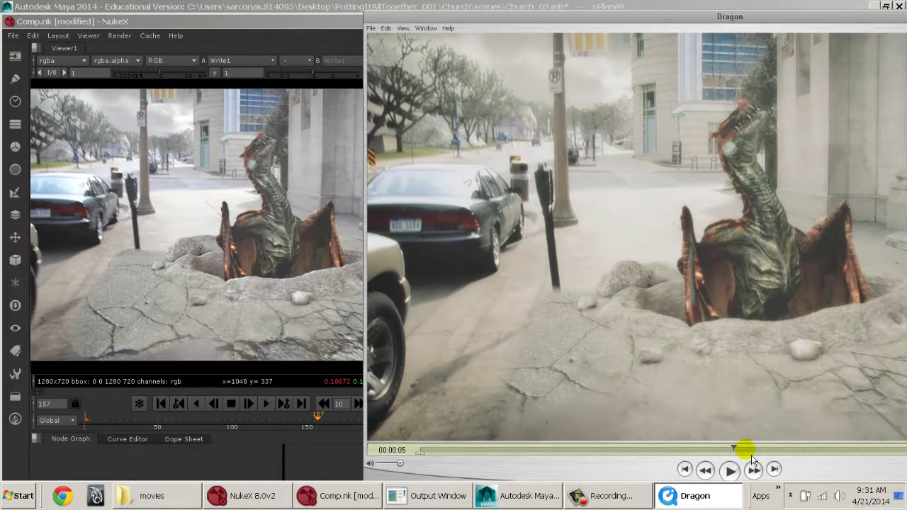
drag(741, 449, 457, 442)
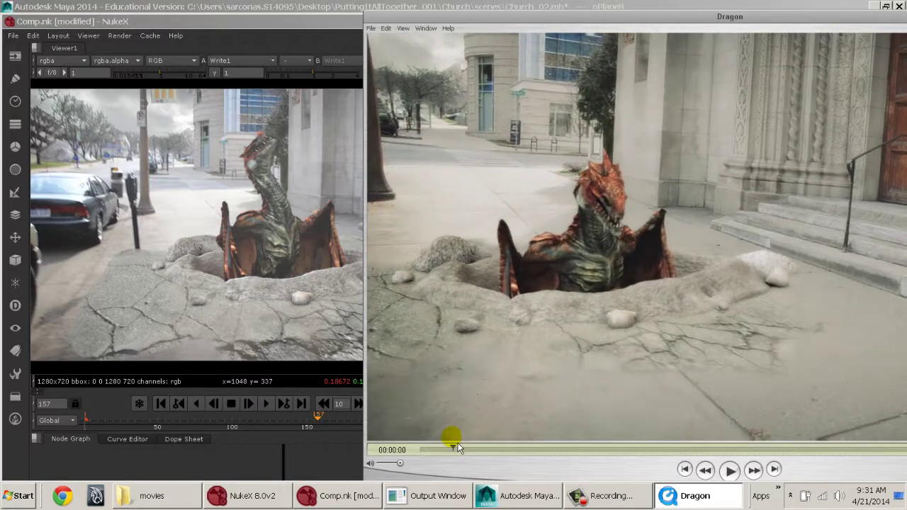
key(ctrl+w)
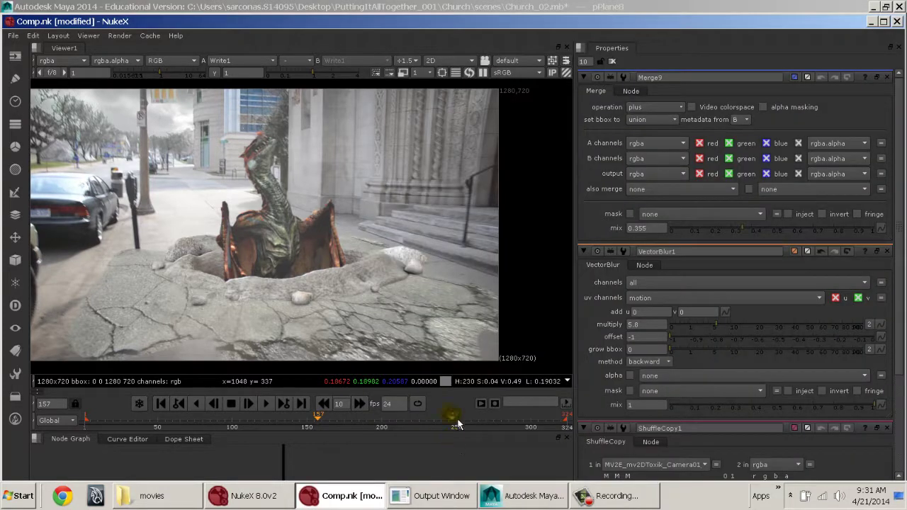
Step: Maximize the NukeX window and Node Graph, and review the whole tree down to Read1 and Read7 in BackdropNode2
double_click(424, 21)
key(space)
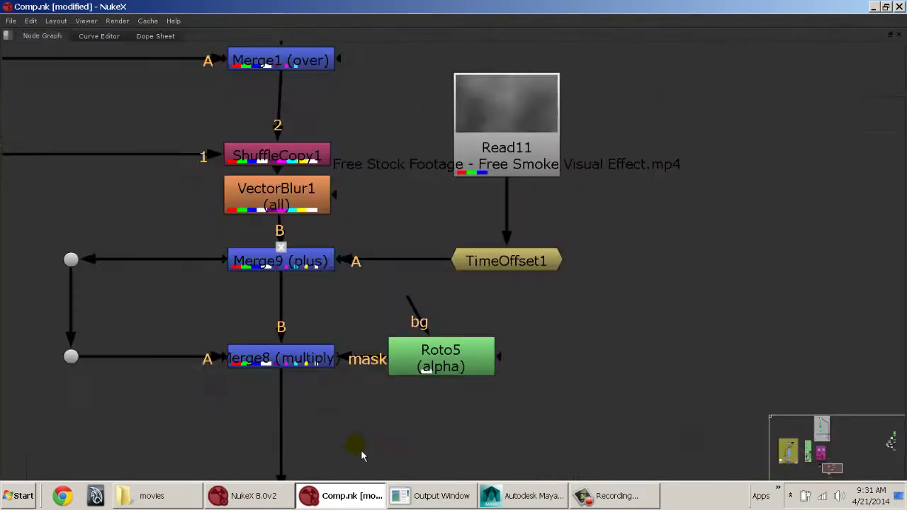
middle_click(351, 210)
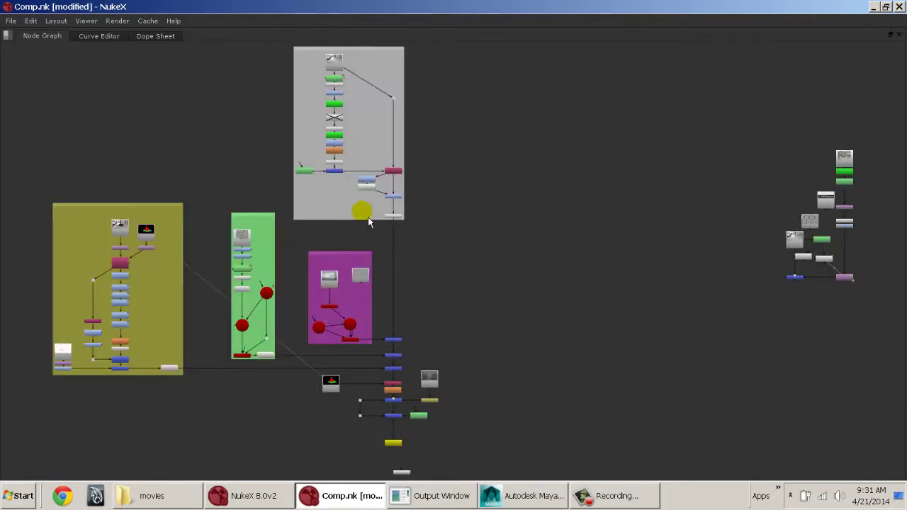
middle_drag(257, 210, 464, 206)
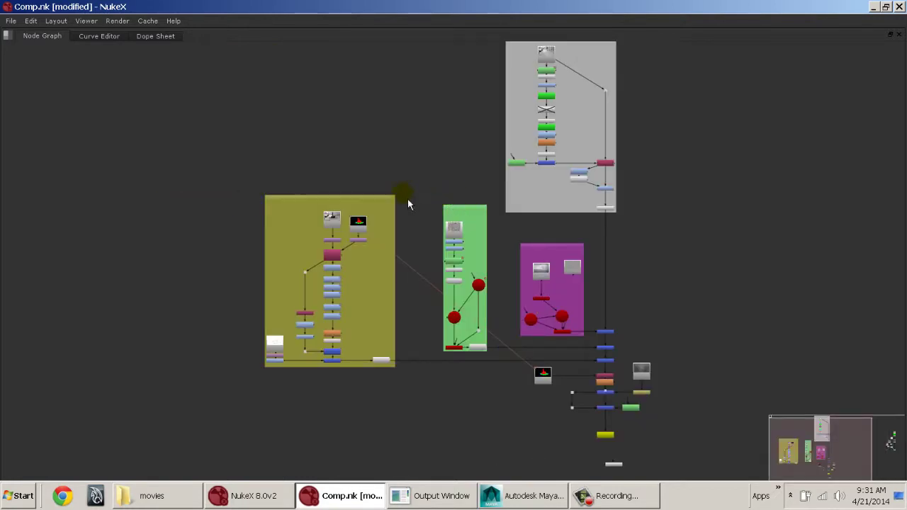
scroll(350, 187, up, 5)
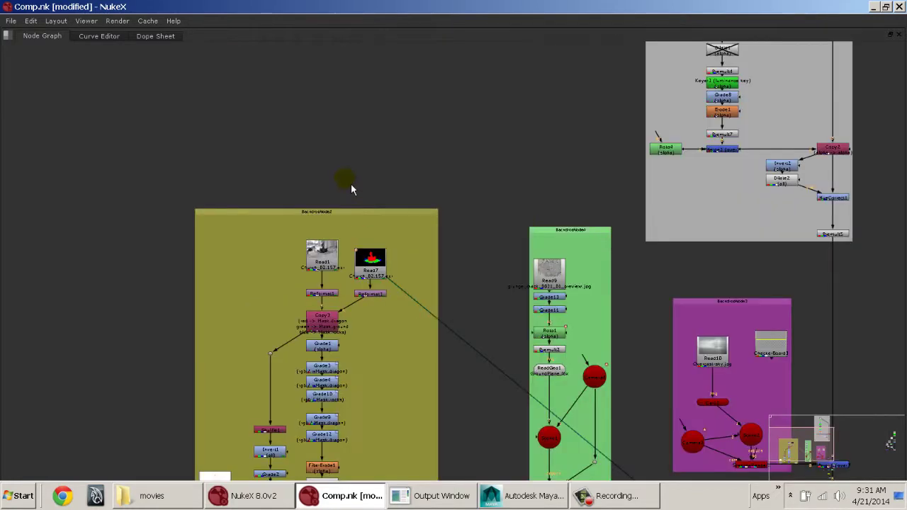
scroll(350, 186, up, 2)
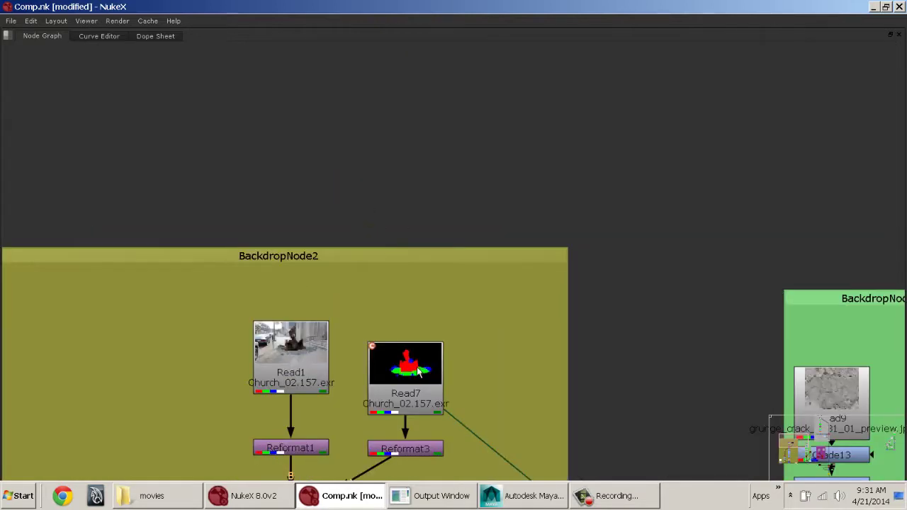
middle_drag(417, 367, 406, 211)
Step: Restore the full layout and examine the creature and cracked pavement in the Write1 composite in Viewer1
key(space)
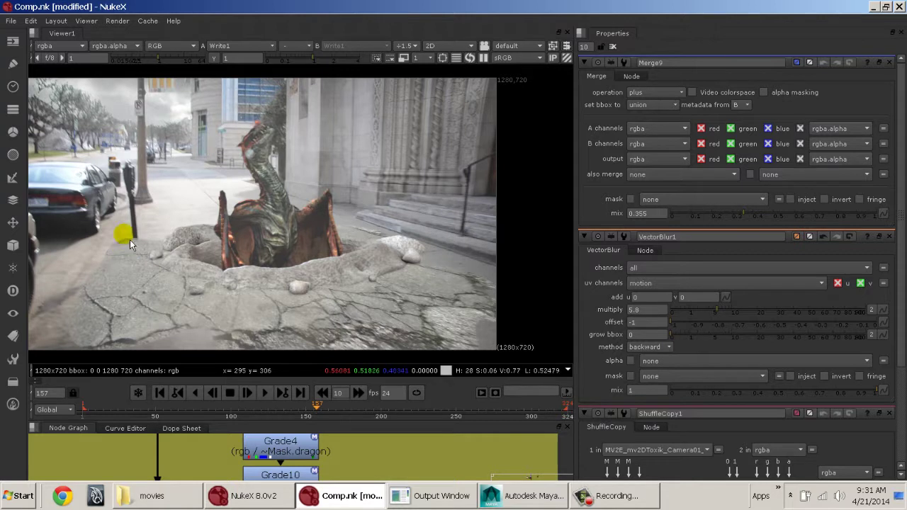
middle_drag(129, 240, 182, 236)
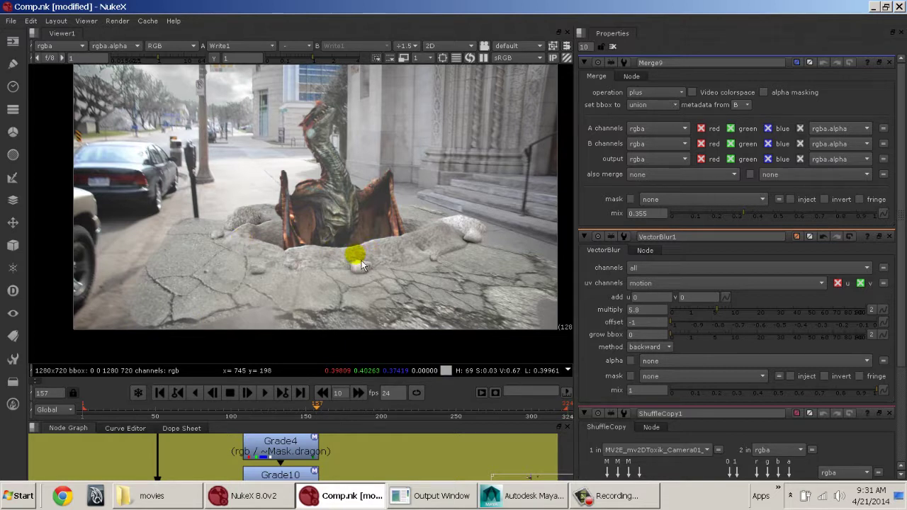
click(448, 444)
Step: Maximize the Node Graph and examine the Copy3 masks and the masked grade chain down to FilterErode1 in BackdropNode2
key(space)
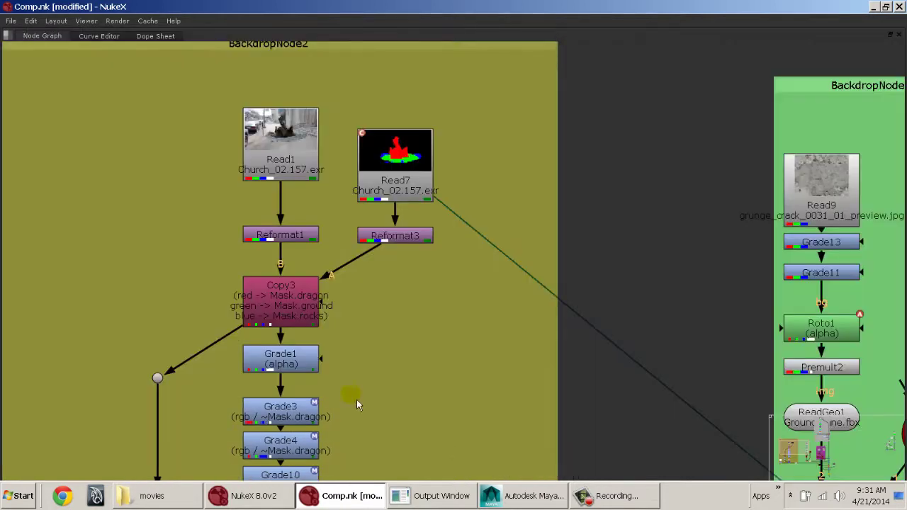
middle_drag(311, 270, 609, 346)
middle_drag(501, 262, 277, 122)
middle_drag(421, 285, 335, 111)
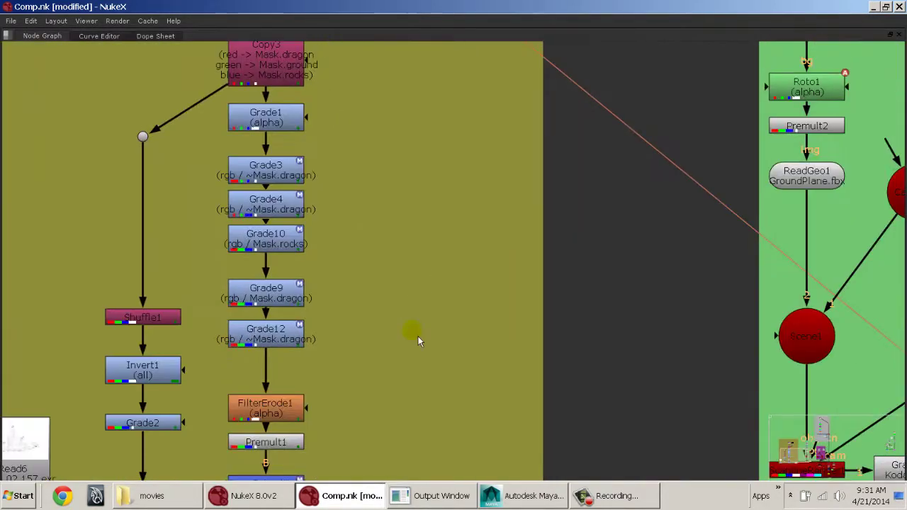
Step: Examine the ground-plane projection, the overcast sky setup, and the church footage keying chain from HueCorrect1 back to Read2 in BackdropNode1
middle_drag(418, 338, 430, 125)
middle_drag(458, 301, 241, 340)
middle_drag(436, 206, 274, 267)
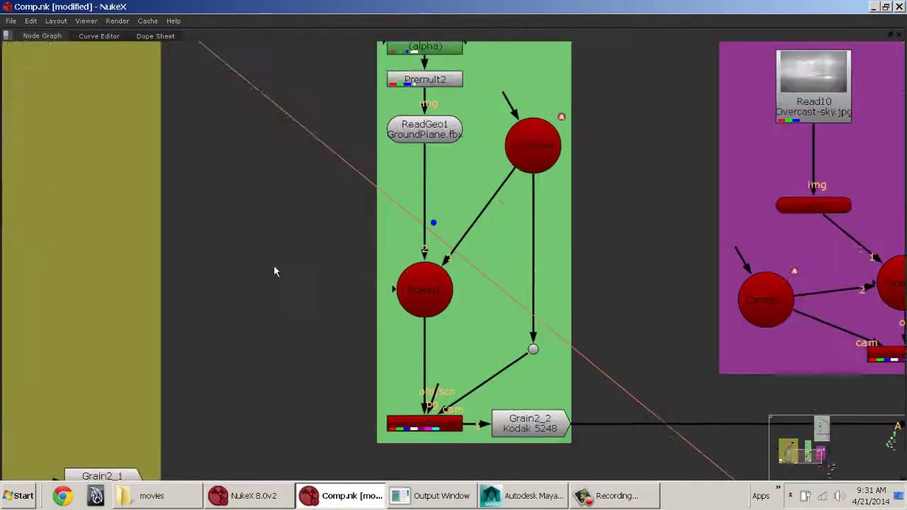
middle_drag(554, 264, 356, 298)
middle_drag(585, 276, 292, 430)
middle_drag(361, 283, 357, 496)
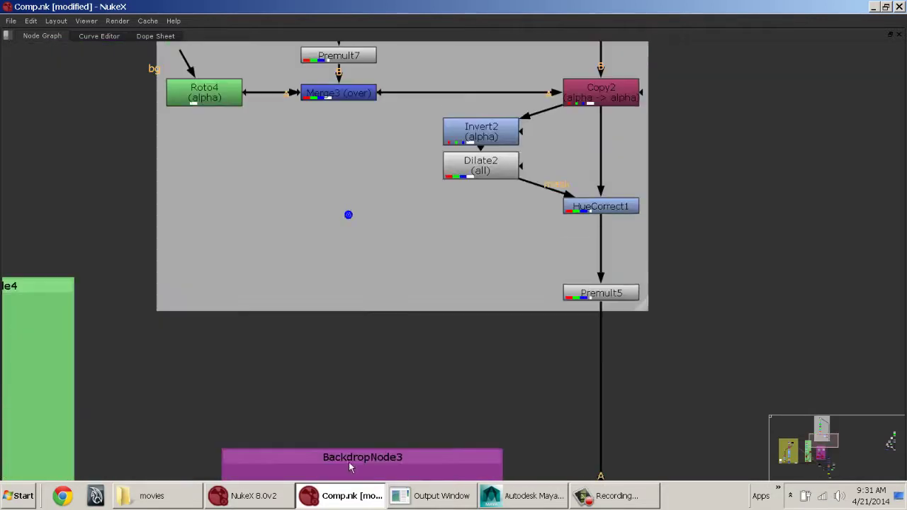
middle_drag(348, 215, 343, 495)
middle_drag(475, 179, 473, 428)
middle_drag(431, 227, 419, 371)
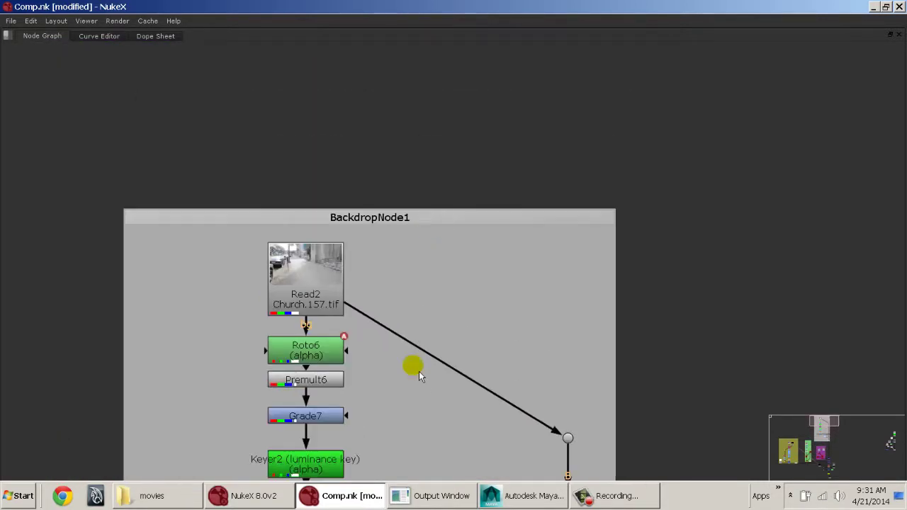
Step: Restore the full layout, enlarge the Node Graph pane upward, and fit the whole composite in Viewer1
key(space)
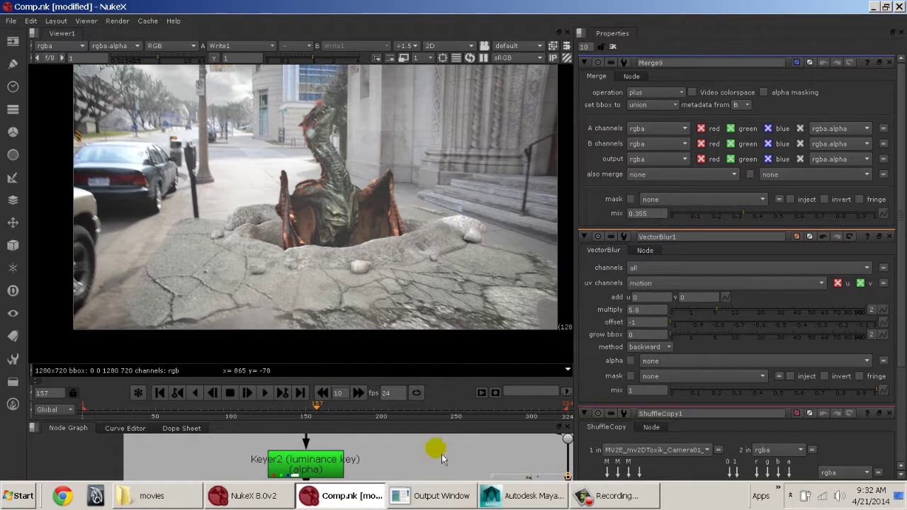
middle_drag(537, 449, 281, 446)
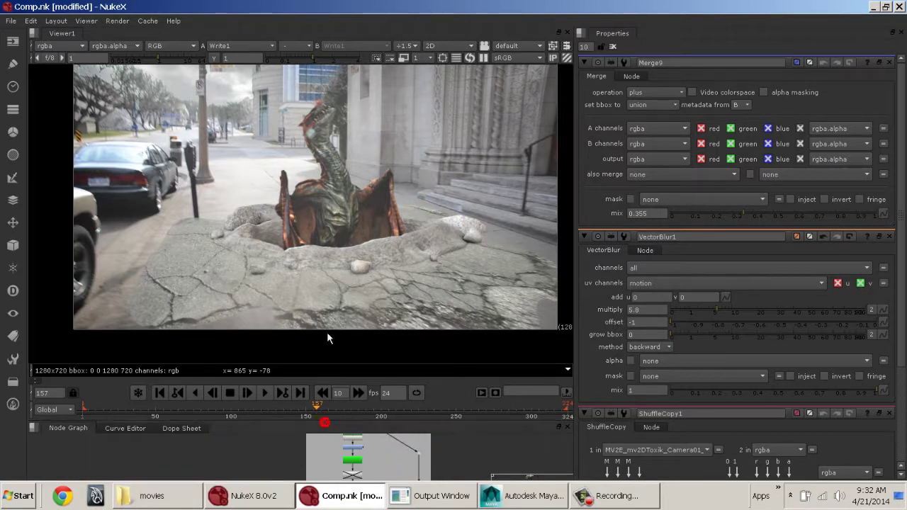
drag(331, 424, 330, 293)
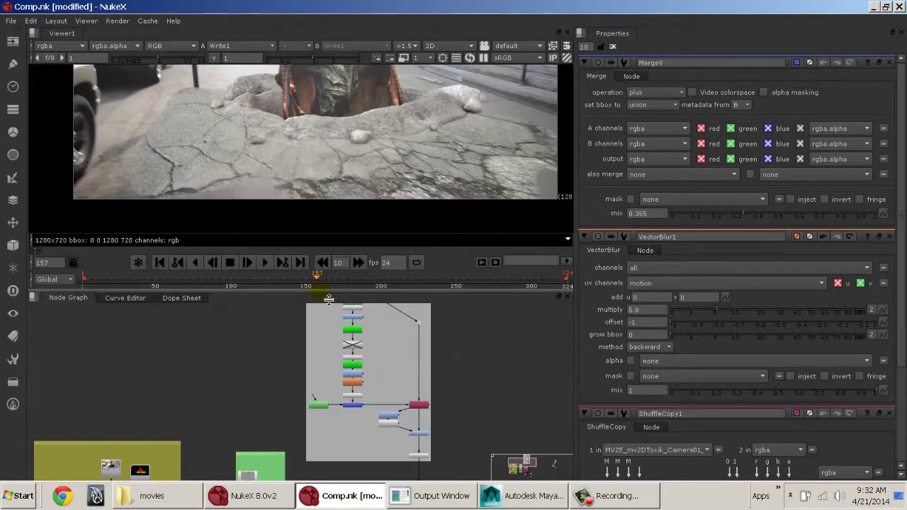
key(f)
Step: Review the tree from BackdropNode1 down through VectorBlur1 to Write1, and save the Comp.nk script
alt+middle_drag(483, 390, 447, 377)
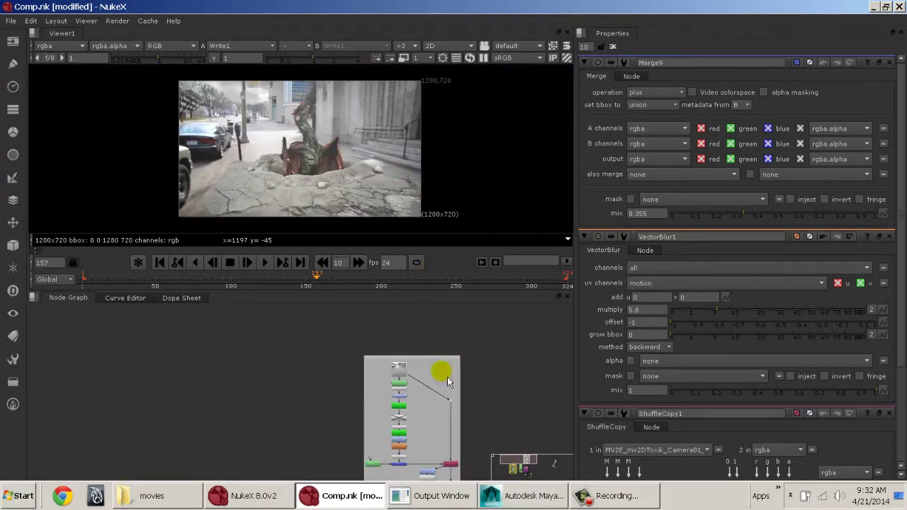
middle_drag(412, 468, 316, 381)
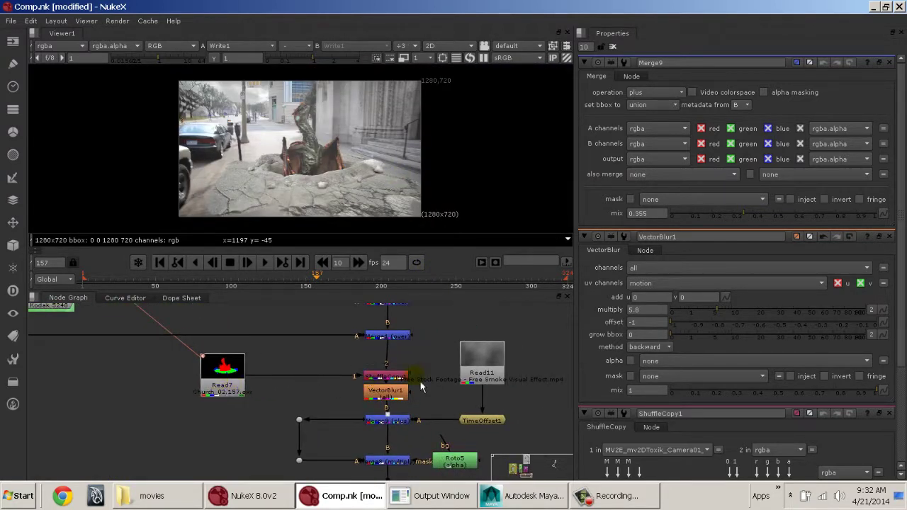
middle_drag(420, 386, 384, 336)
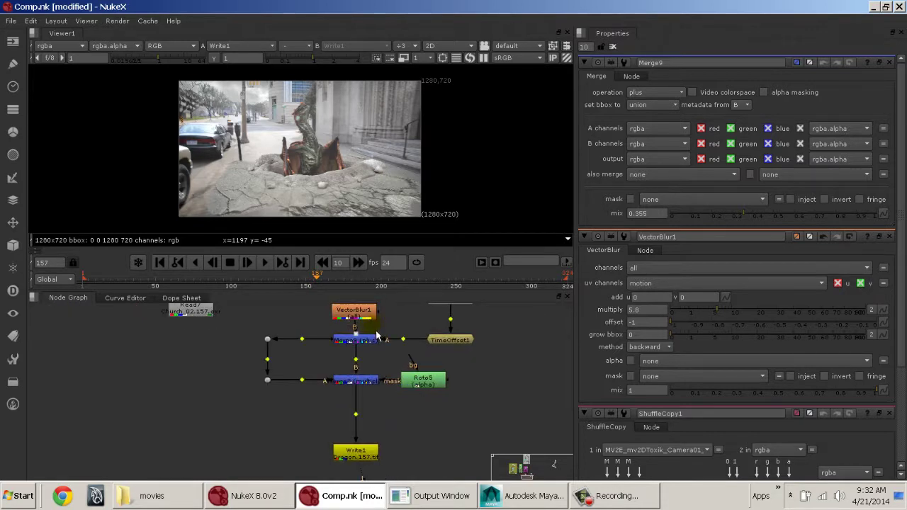
key(ctrl+s)
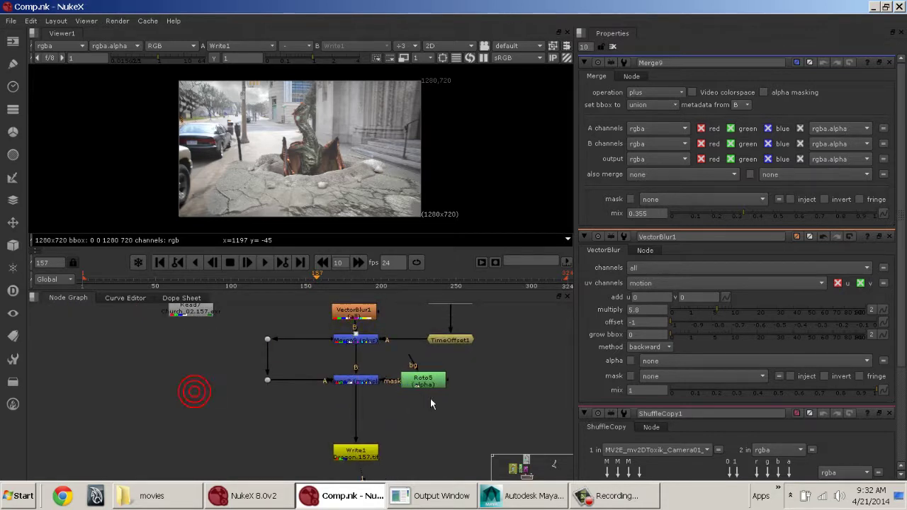